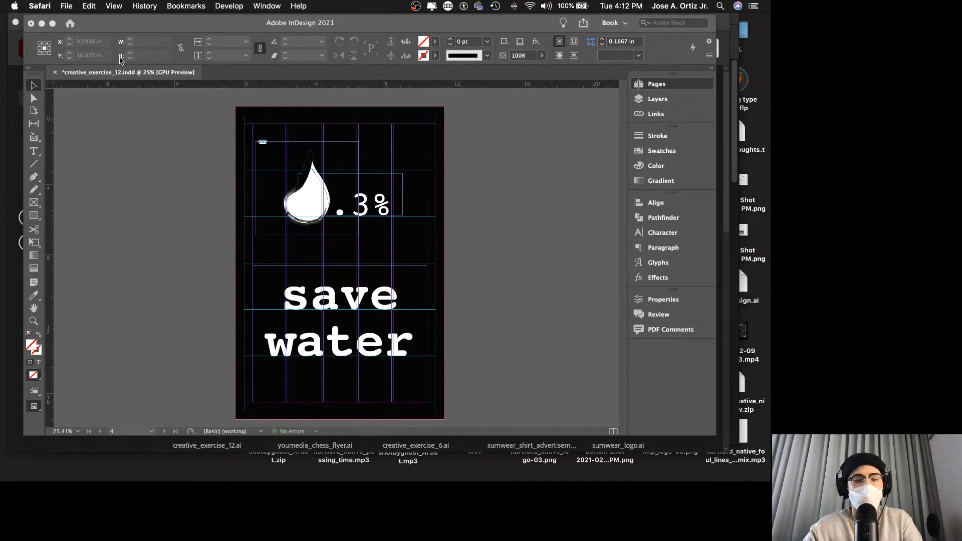
Preview the black "save water" poster full screen and duplicate its page 4.
click(461, 180)
key(shift+w)
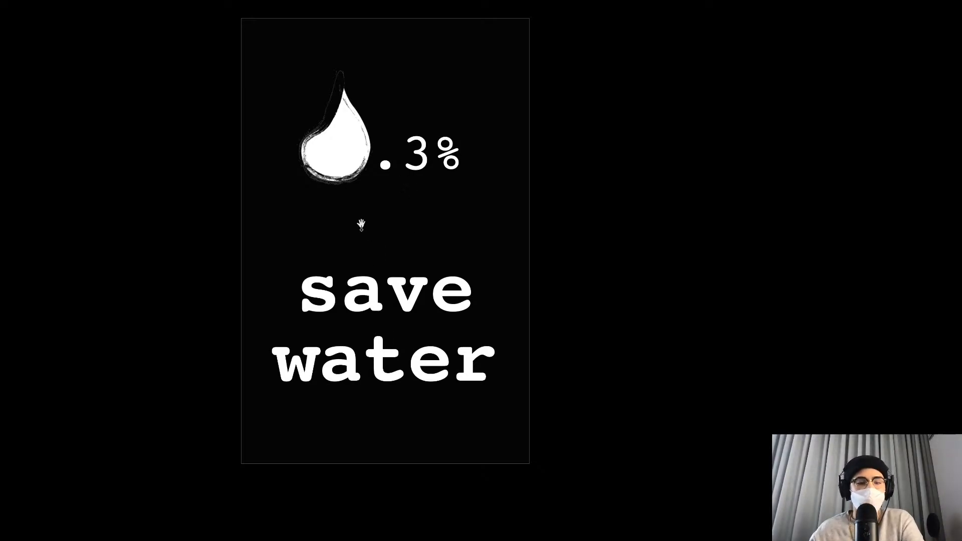
key(Escape)
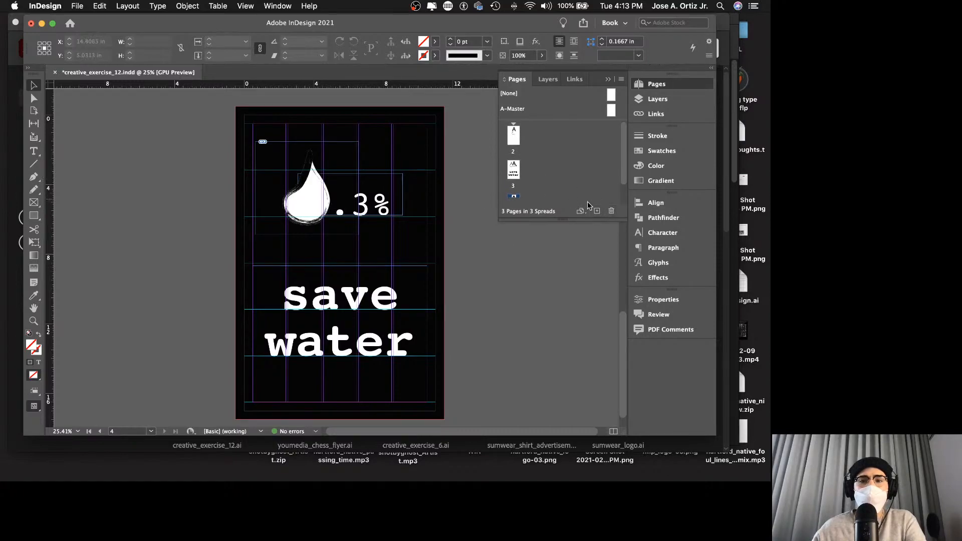
scroll(571, 190, down, 2)
drag(557, 179, 597, 211)
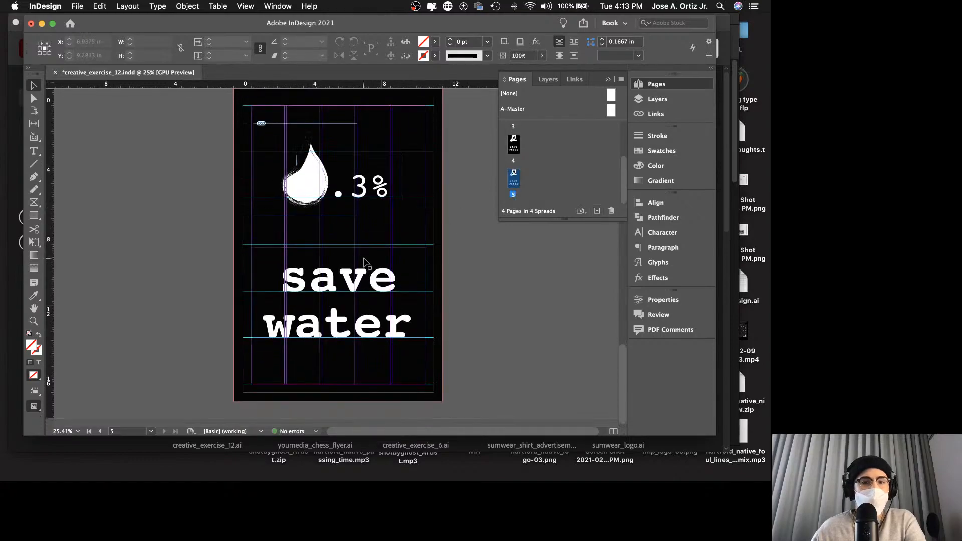
Set the font size of the "save water" text on the duplicated page to 72 pt.
click(370, 295)
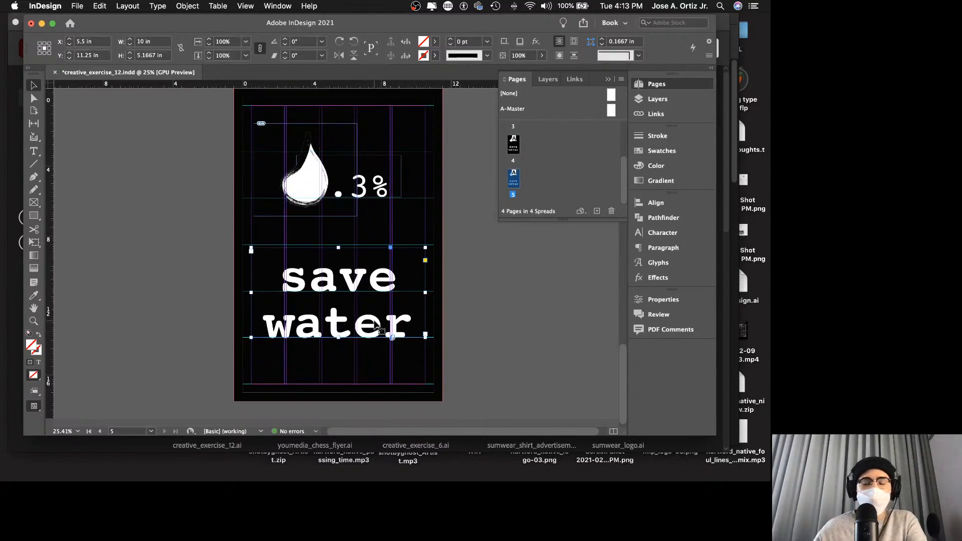
triple_click(405, 322)
click(404, 320)
drag(404, 320, 280, 266)
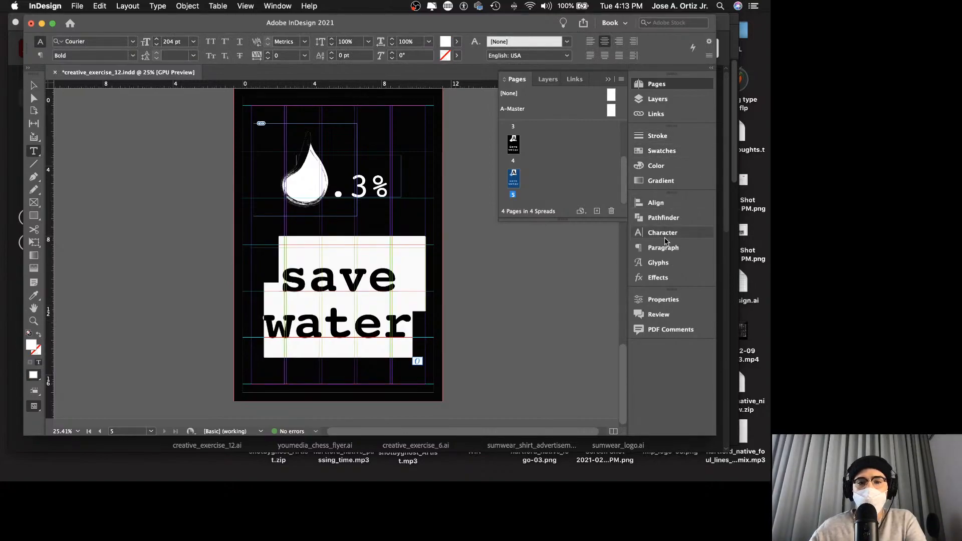
key(super+t)
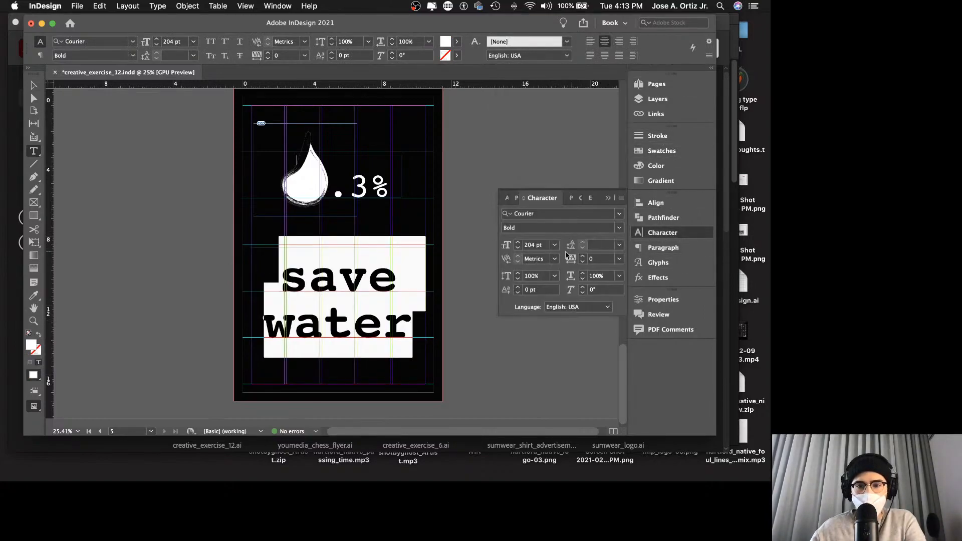
click(554, 245)
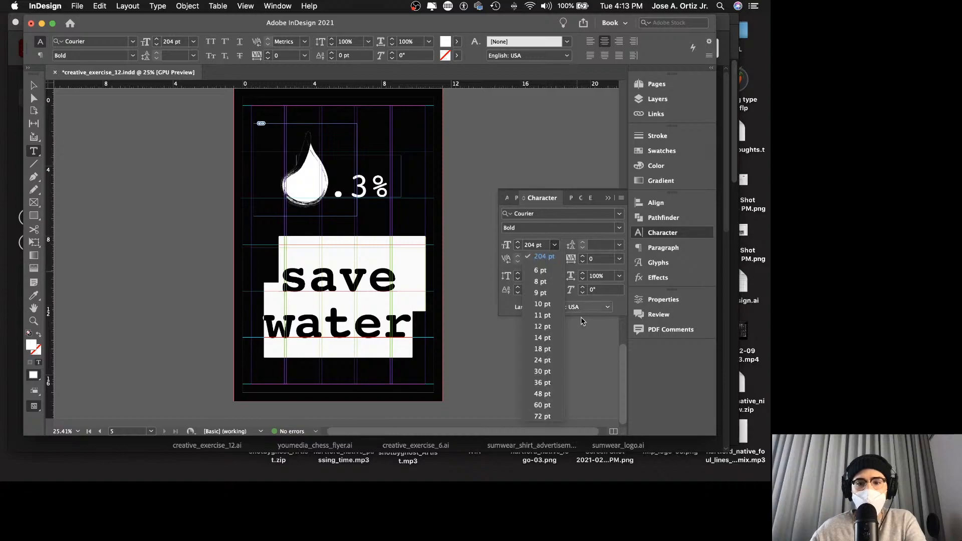
click(550, 417)
Set the leading of both lines of the "save water" text to 72 pt.
click(365, 332)
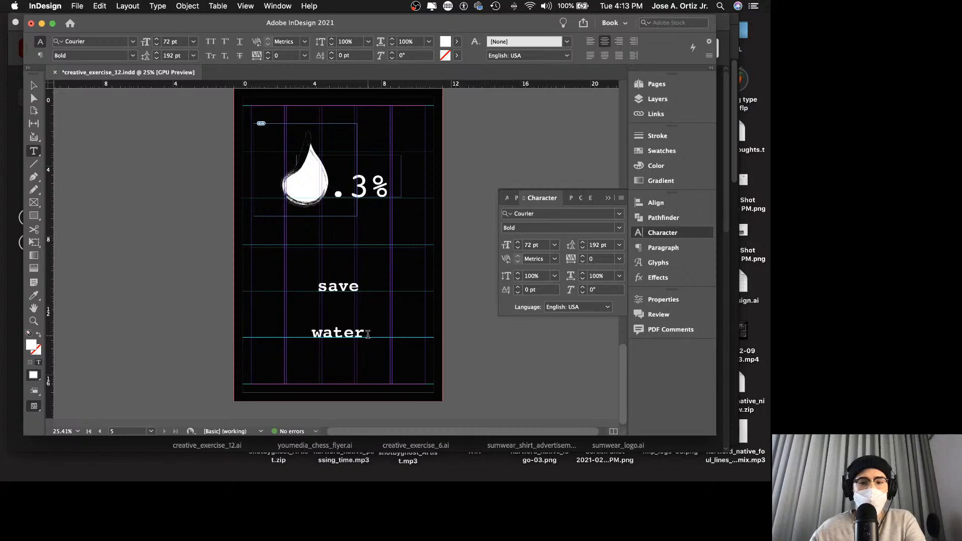
drag(368, 334, 286, 287)
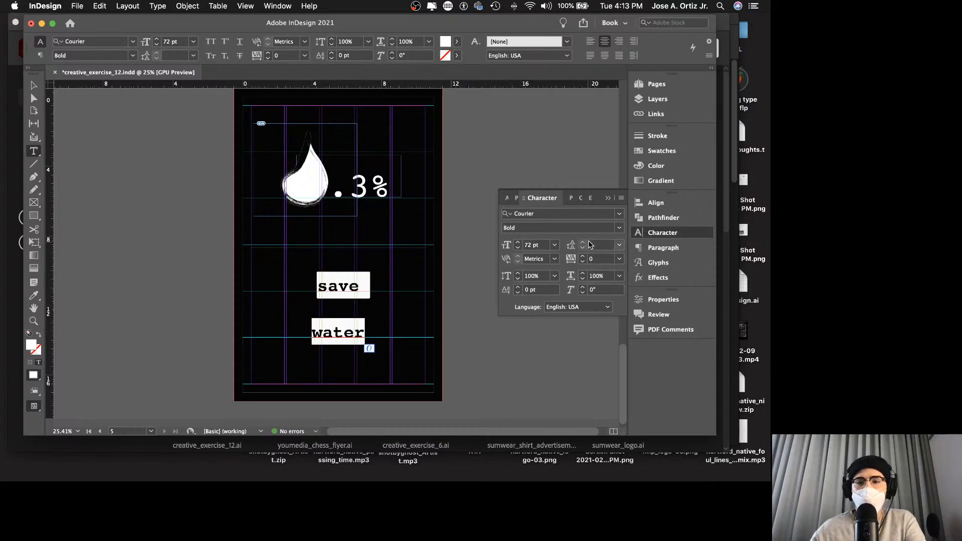
click(619, 245)
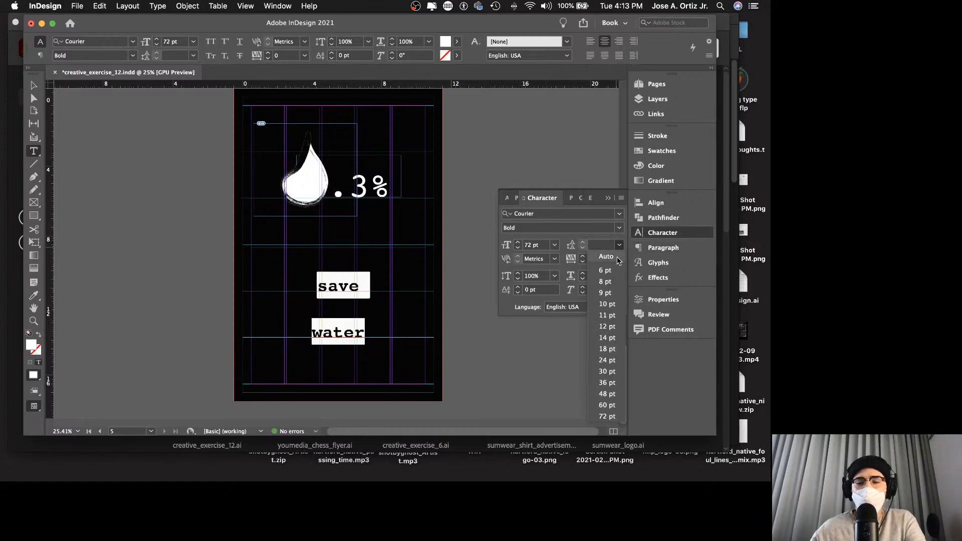
click(607, 418)
click(366, 274)
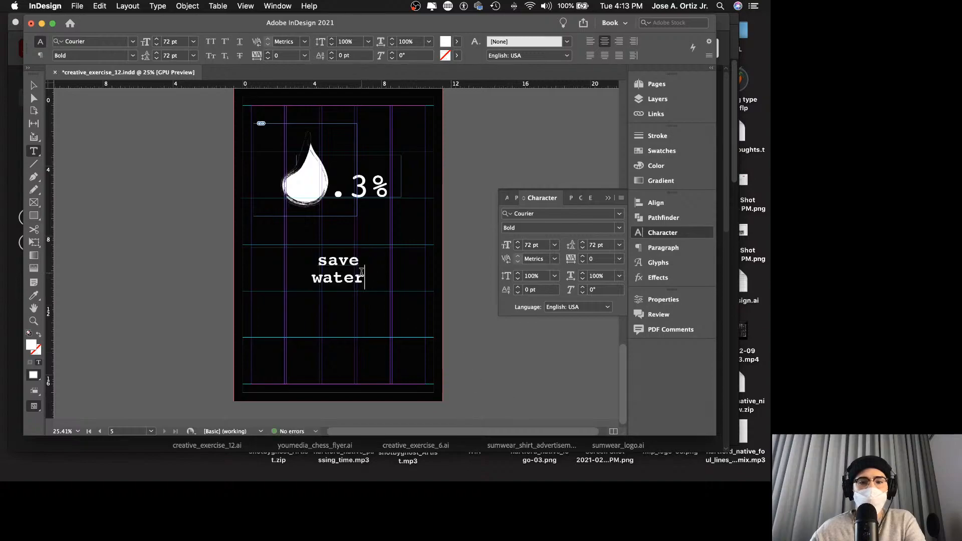
key(Escape)
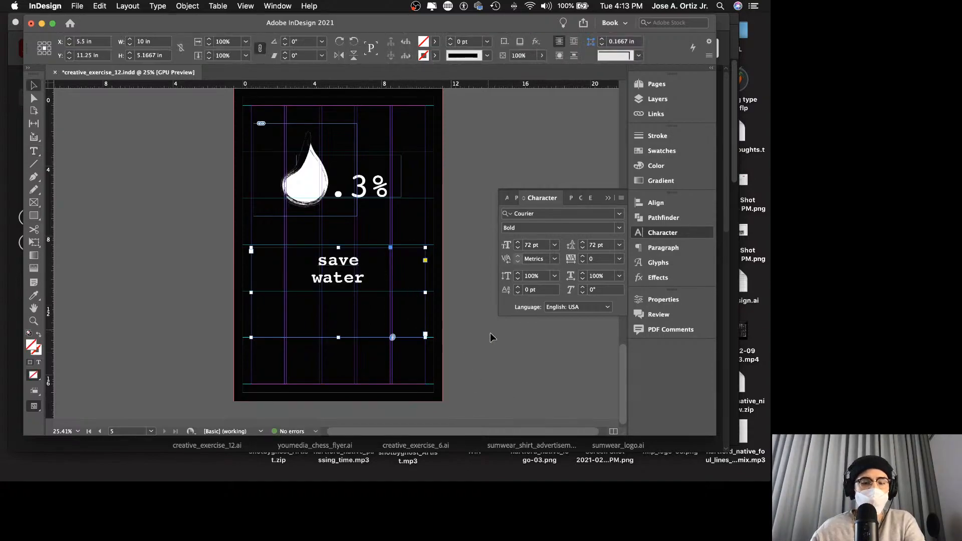
Fit the height of the "save water" text frame to its text and save the document.
double_click(337, 339)
click(448, 347)
key(z)
click(405, 316)
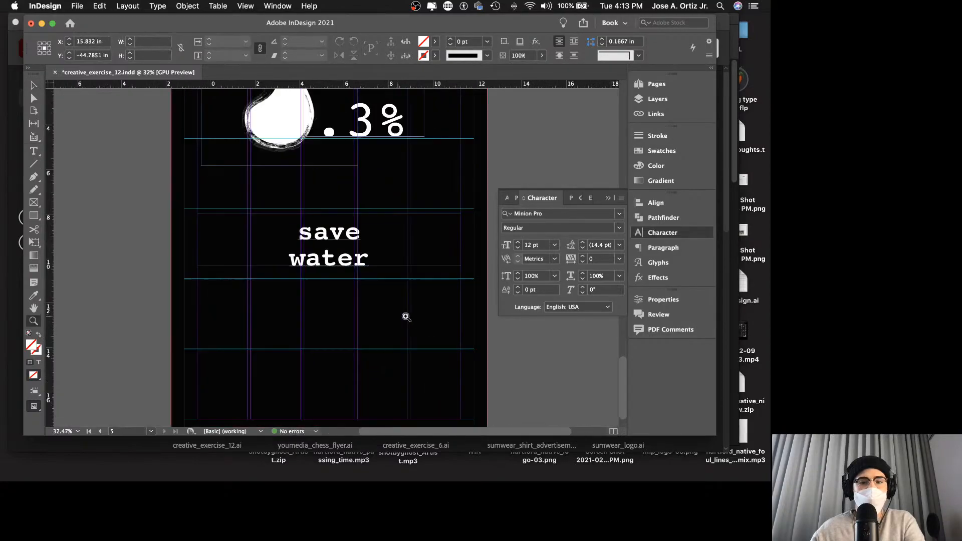
drag(406, 317, 391, 324)
key(v)
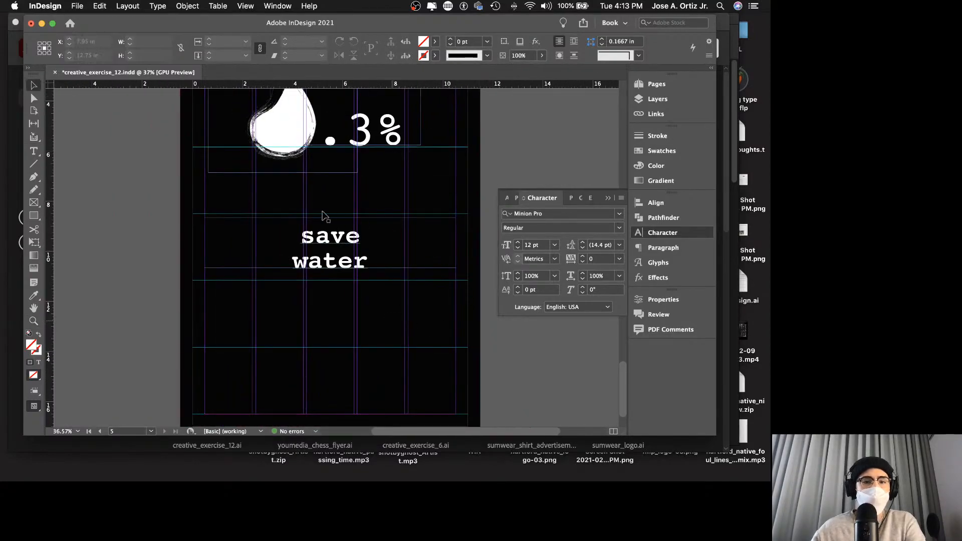
key(super+s)
Turn off Grids in Back in the Grids preferences so the baseline grid is drawn over the artwork.
click(55, 6)
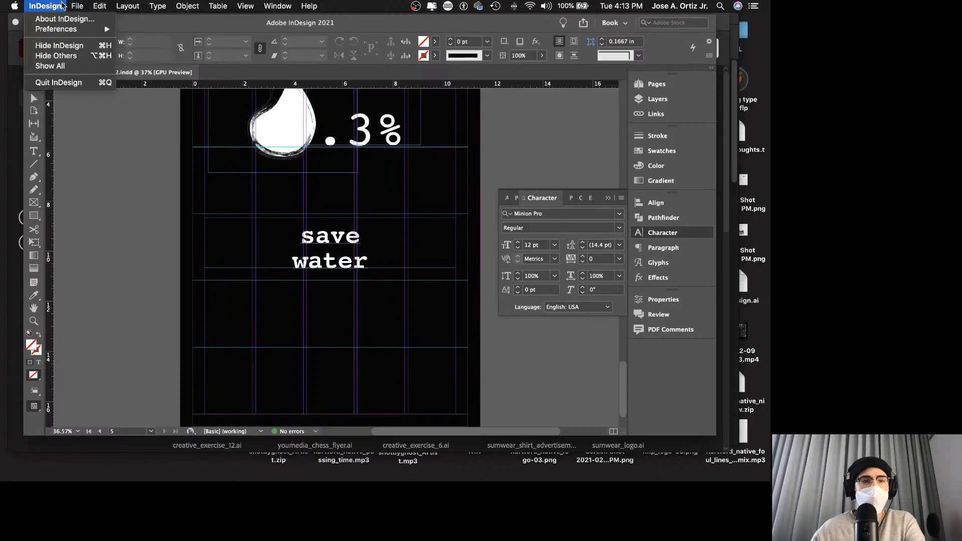
mouse_move(90, 31)
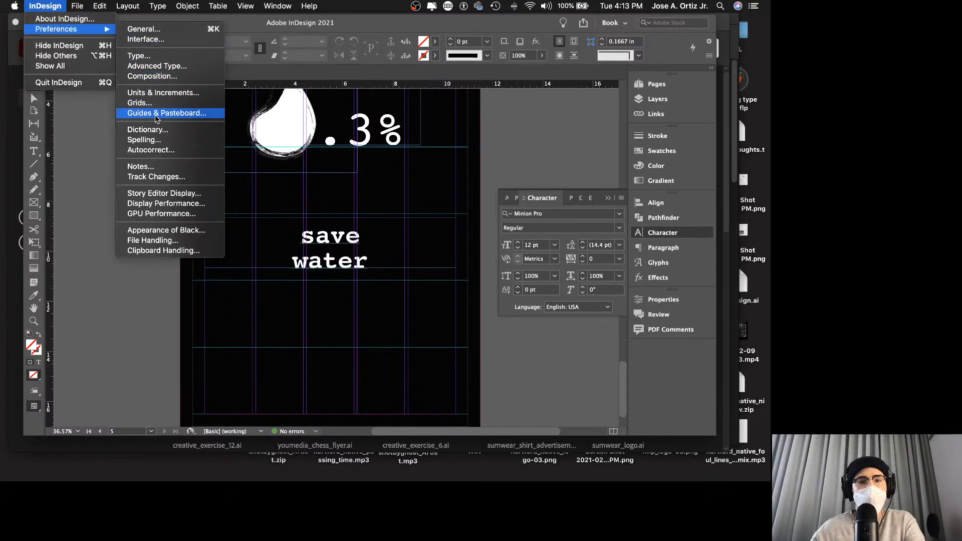
click(139, 103)
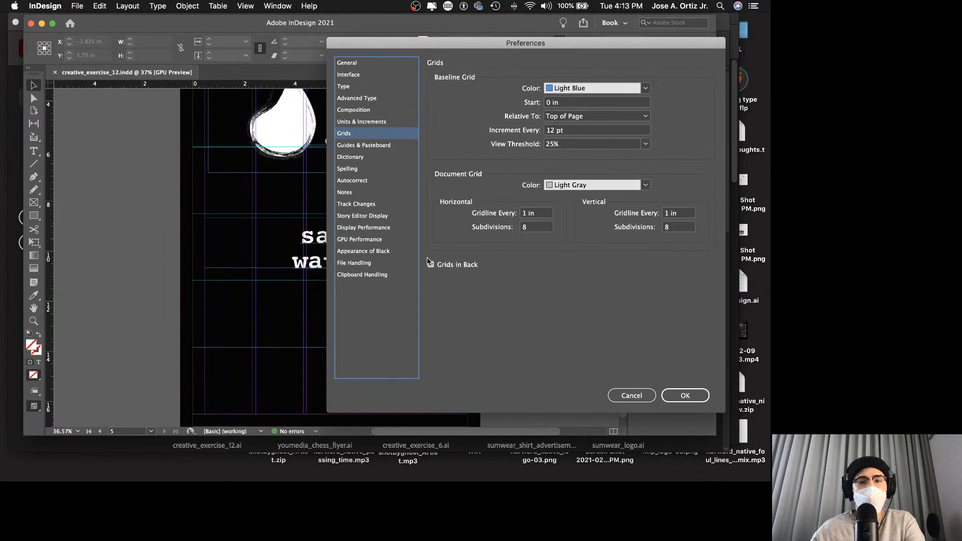
click(457, 268)
click(684, 396)
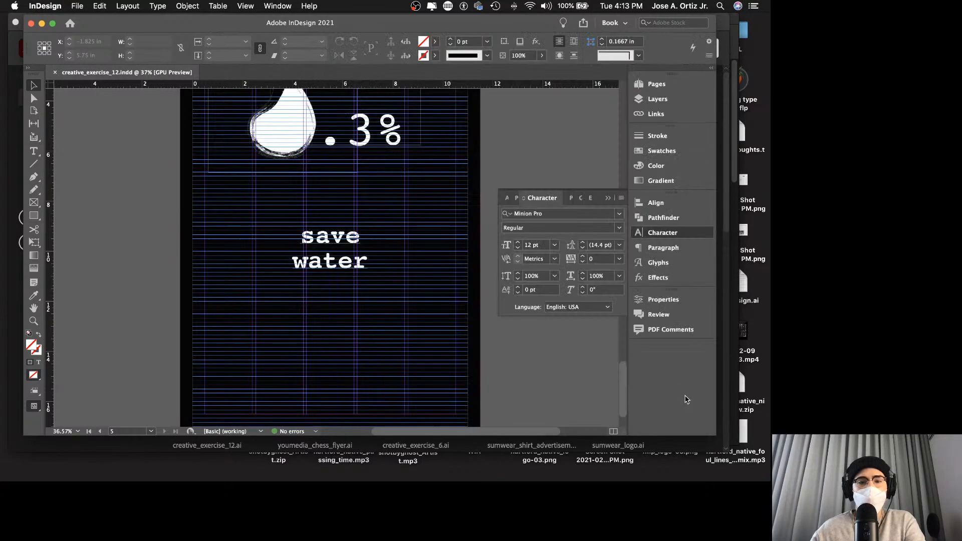
Move the "save water" text frame down the page to about Y 12.33 in and preview the poster full screen.
key(z)
click(374, 187)
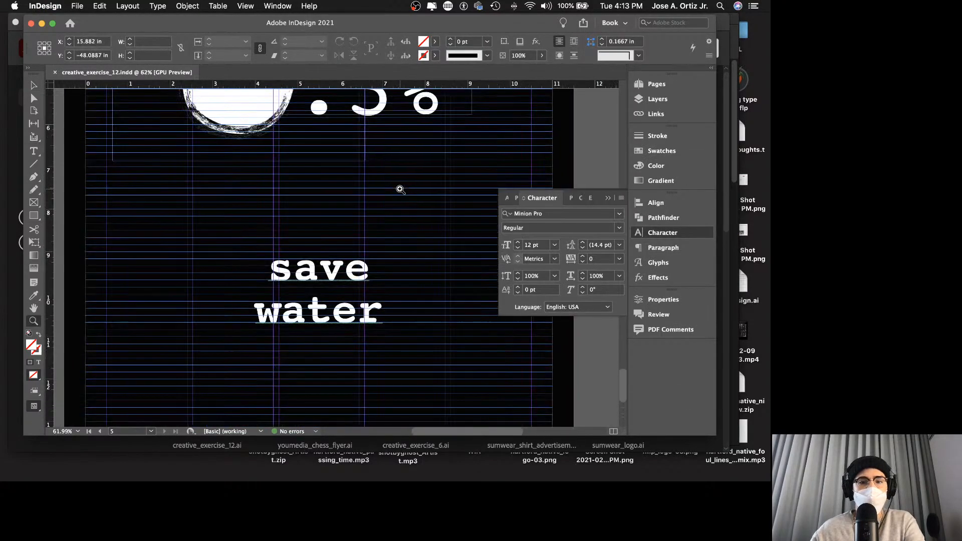
drag(389, 191, 426, 254)
key(v)
key(z)
key(v)
click(338, 233)
drag(338, 239, 347, 371)
scroll(360, 357, down, 1)
key(z)
drag(367, 335, 305, 323)
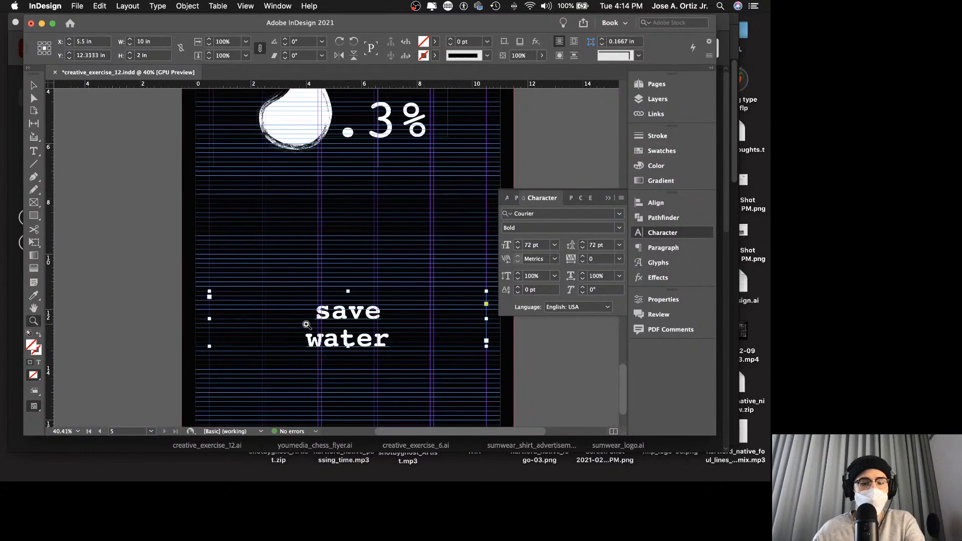
key(shift+w)
key(shift+w)
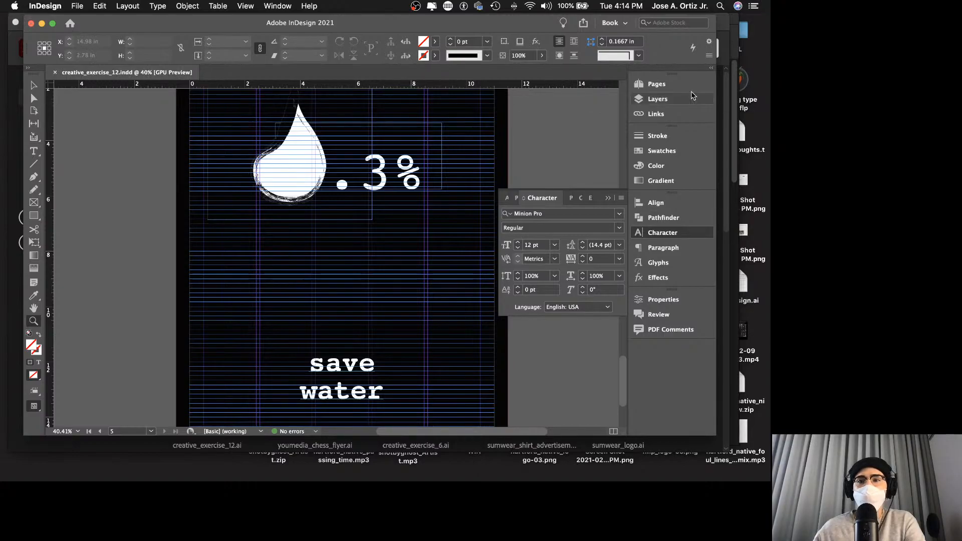
Expand Layer 1 and hide the black background rectangle on the current page.
click(646, 84)
click(653, 100)
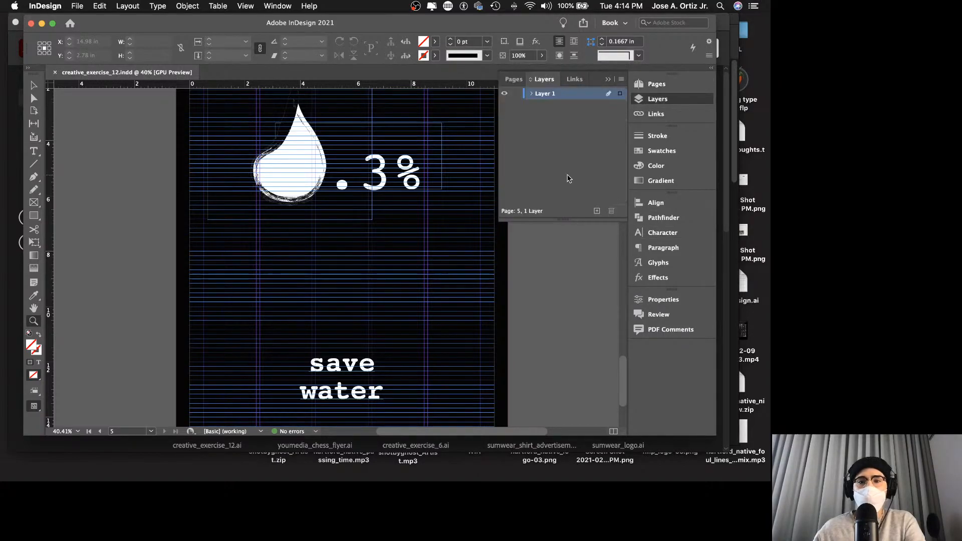
click(531, 93)
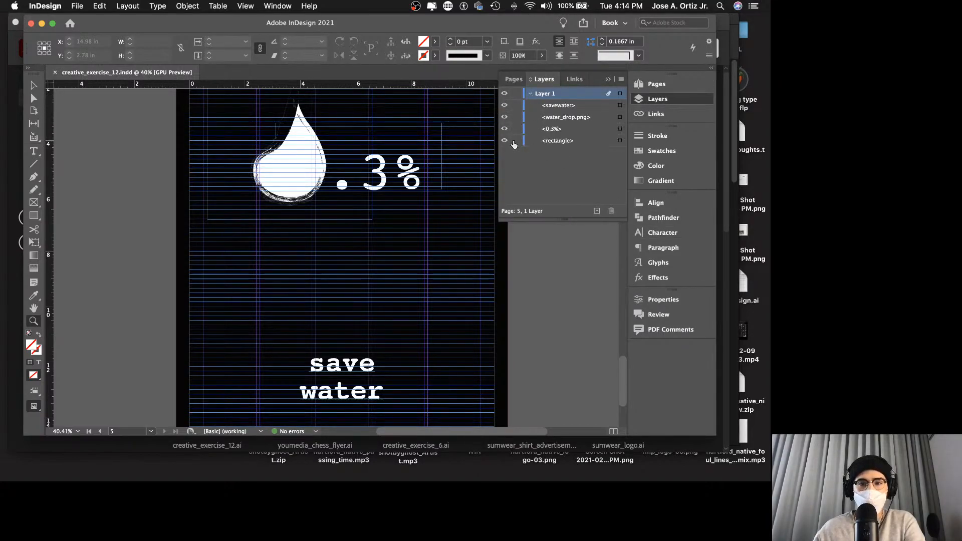
click(504, 140)
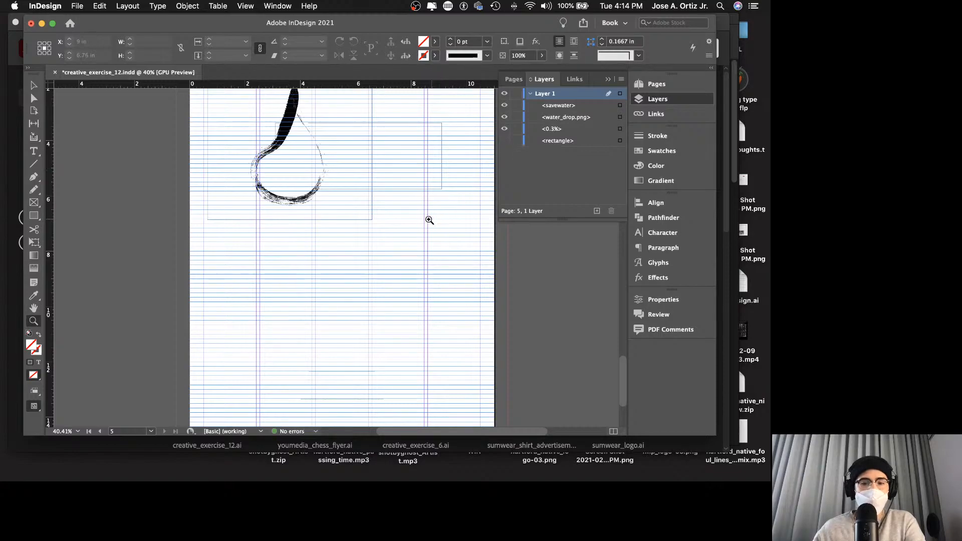
Change the fill color of the "0.3%" text beside the water drop to [Black].
drag(430, 220, 406, 223)
key(v)
double_click(362, 173)
double_click(403, 171)
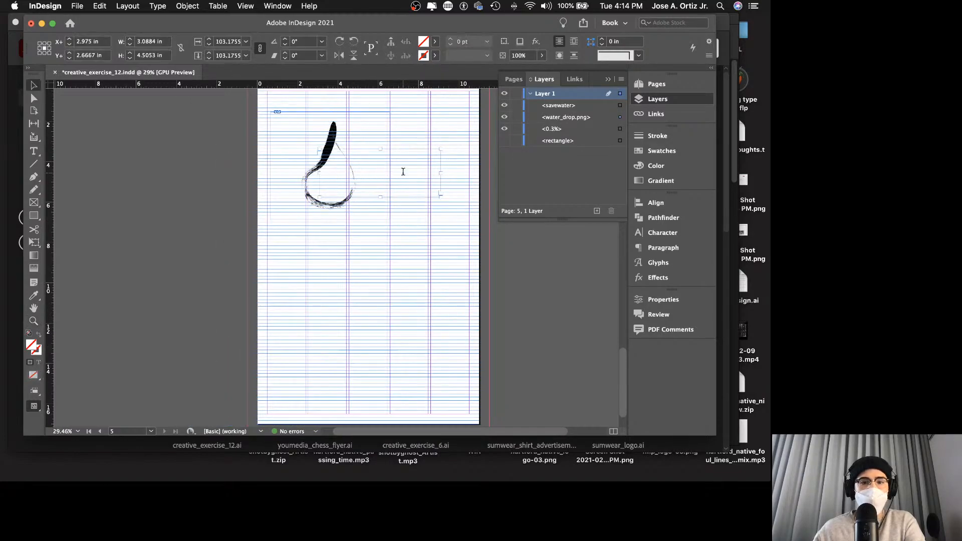
key(super+a)
click(457, 41)
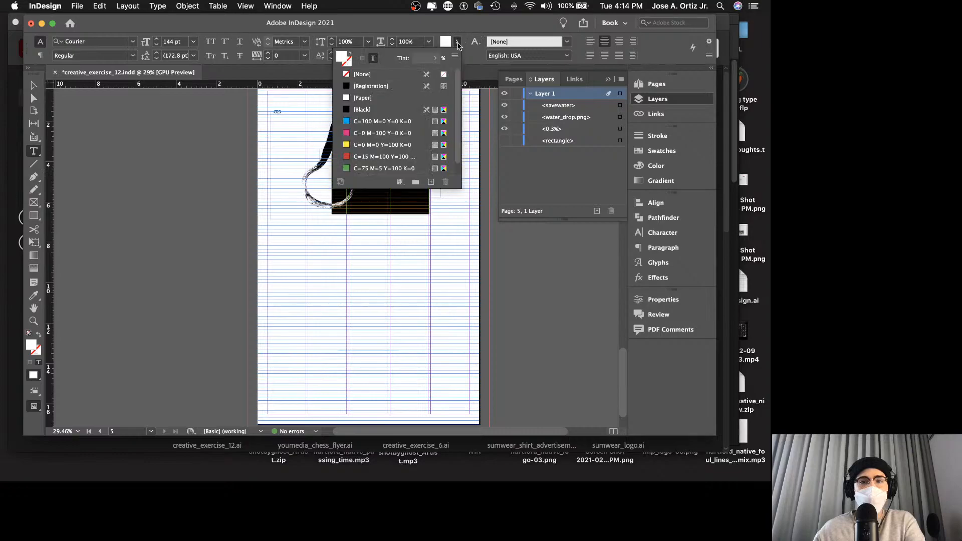
click(386, 111)
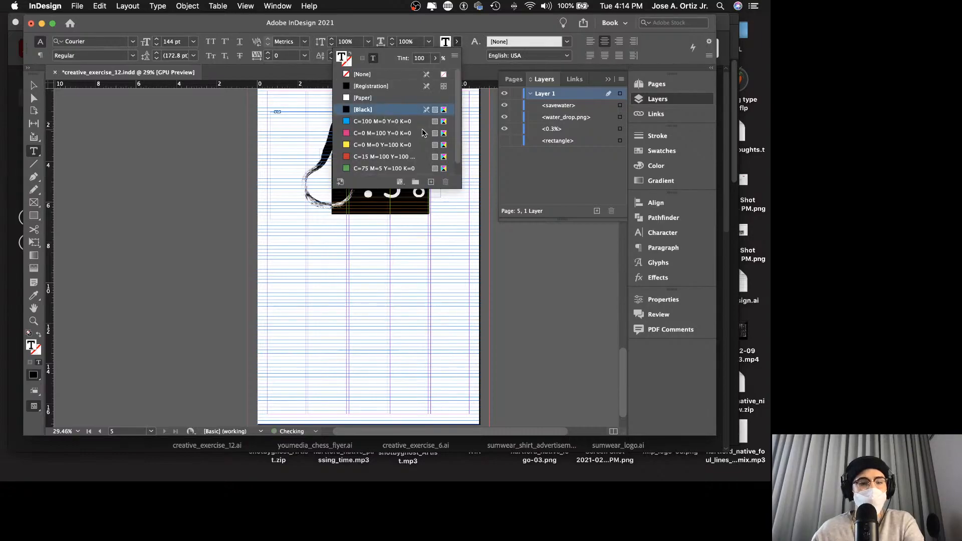
Change the fill color of both lines of the "save water" text to [Black].
click(373, 338)
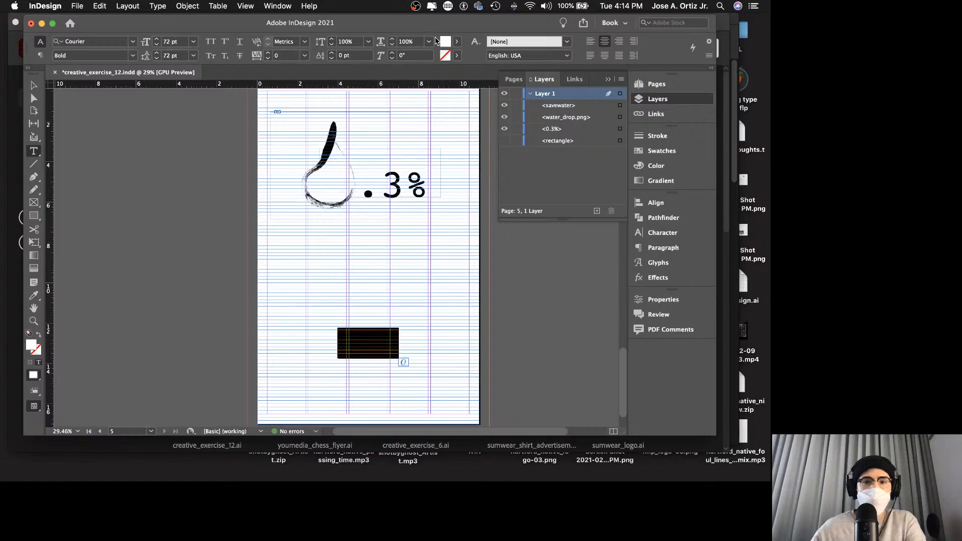
click(457, 42)
click(370, 110)
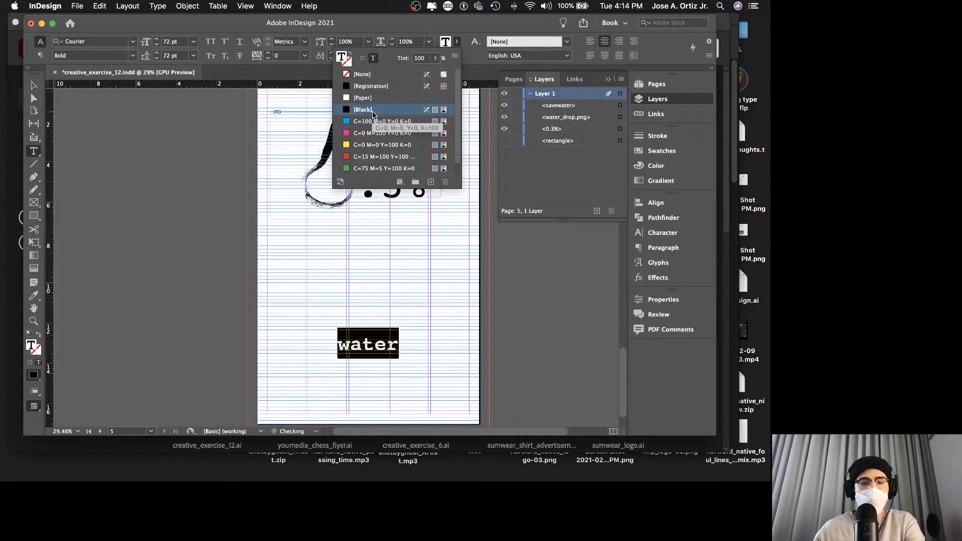
click(389, 344)
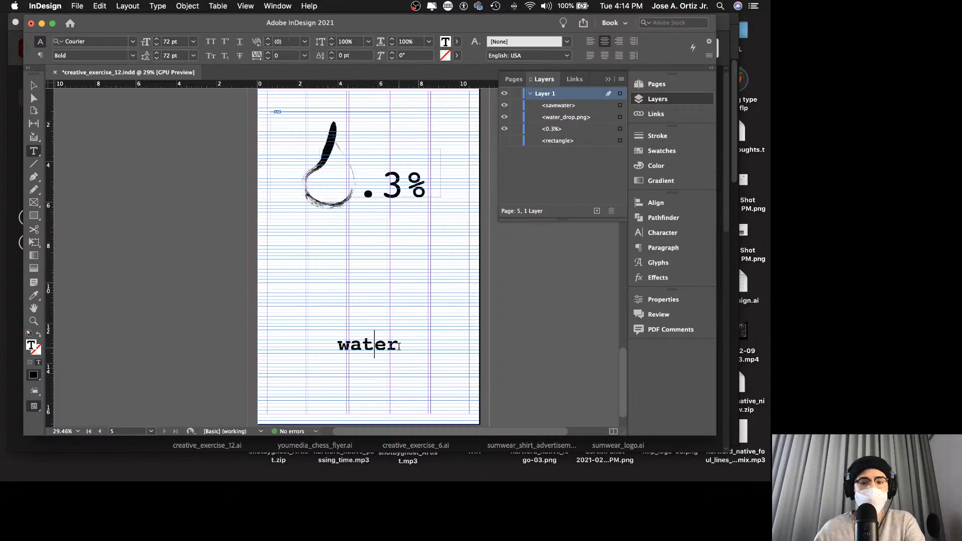
key(super+a)
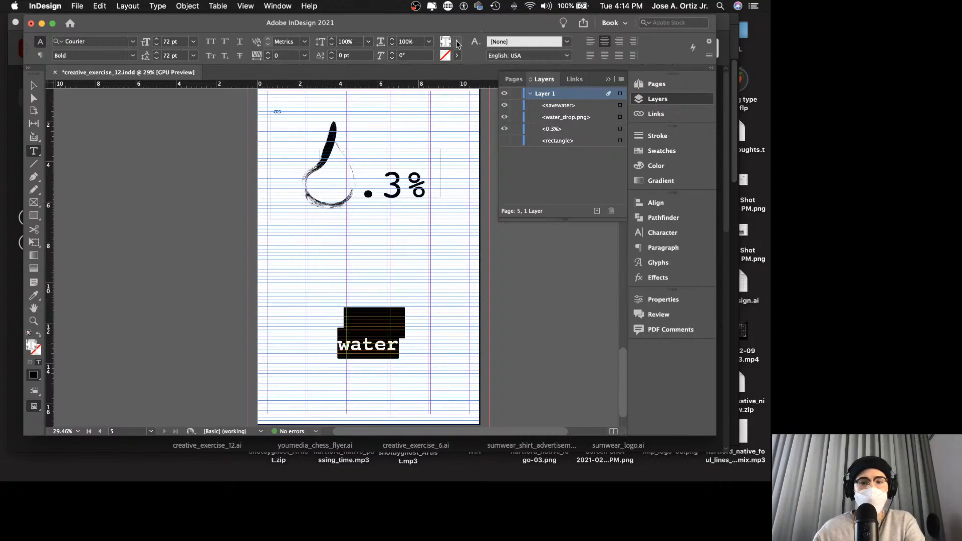
click(456, 47)
click(361, 110)
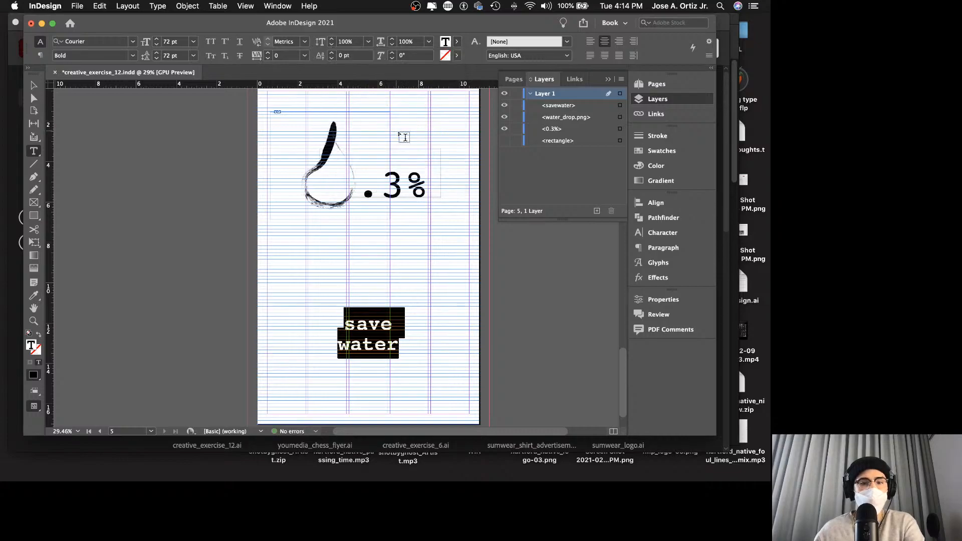
Preview the white version of the poster full screen and save the document.
key(Escape)
key(shift+w)
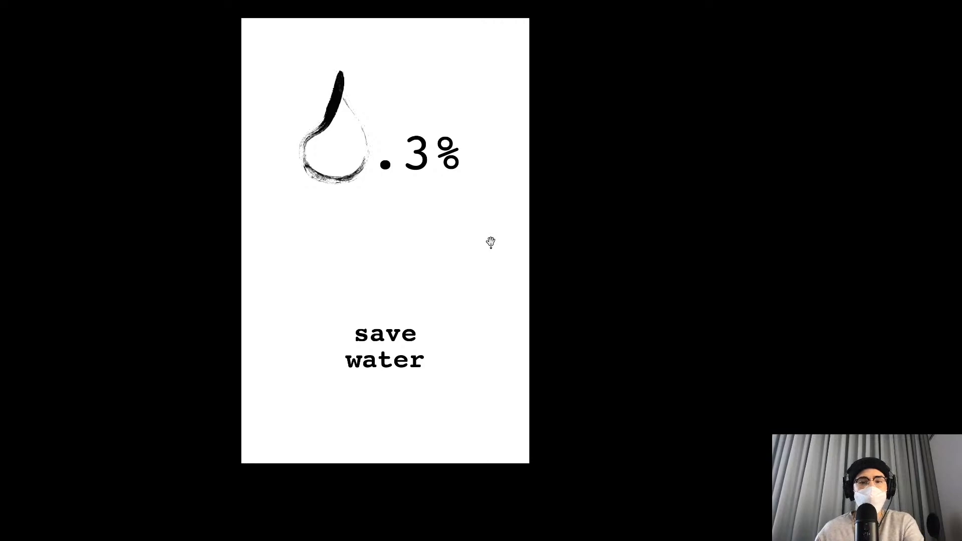
key(Escape)
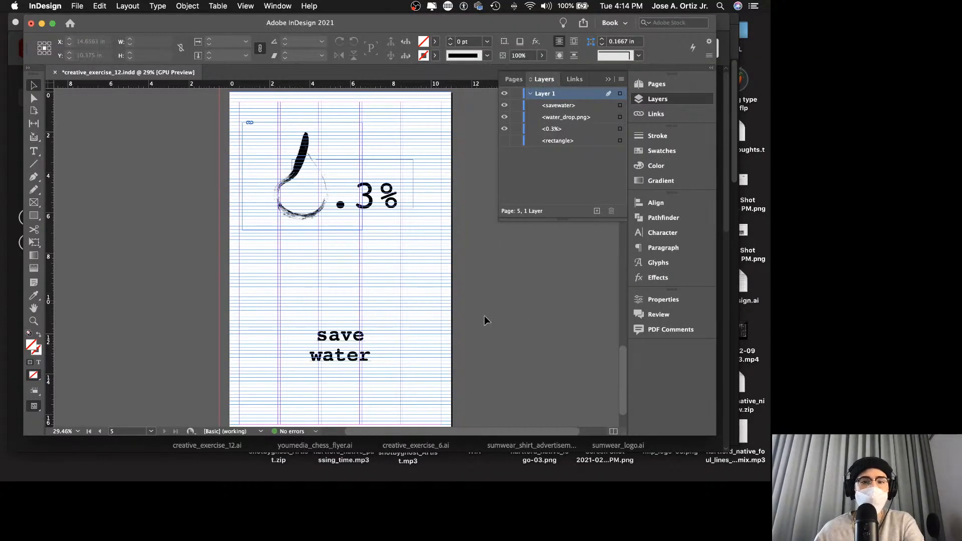
key(super+s)
scroll(397, 358, down, 1)
key(z)
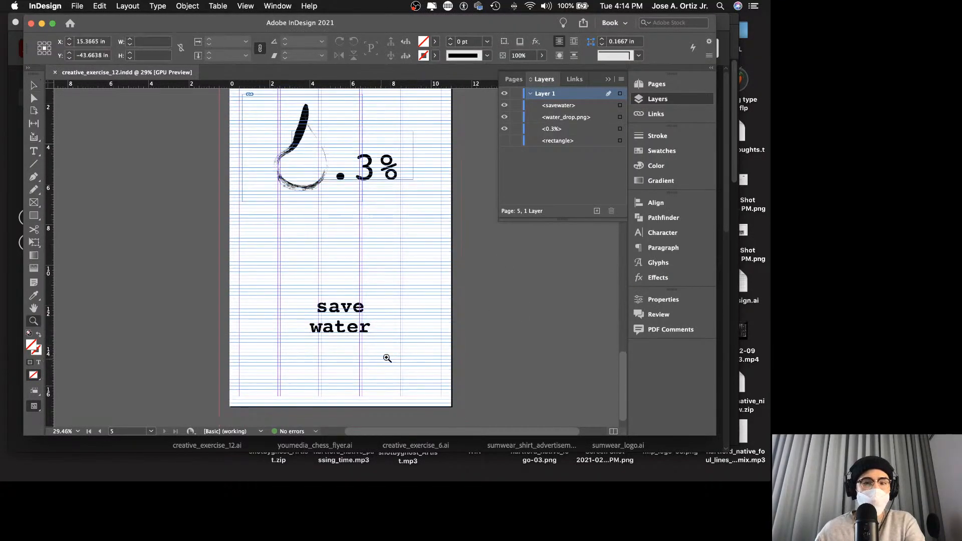
Examine how the "save water" text and water drop on page 5 sit against the baseline grid and column guides.
click(391, 359)
scroll(430, 358, up, 5)
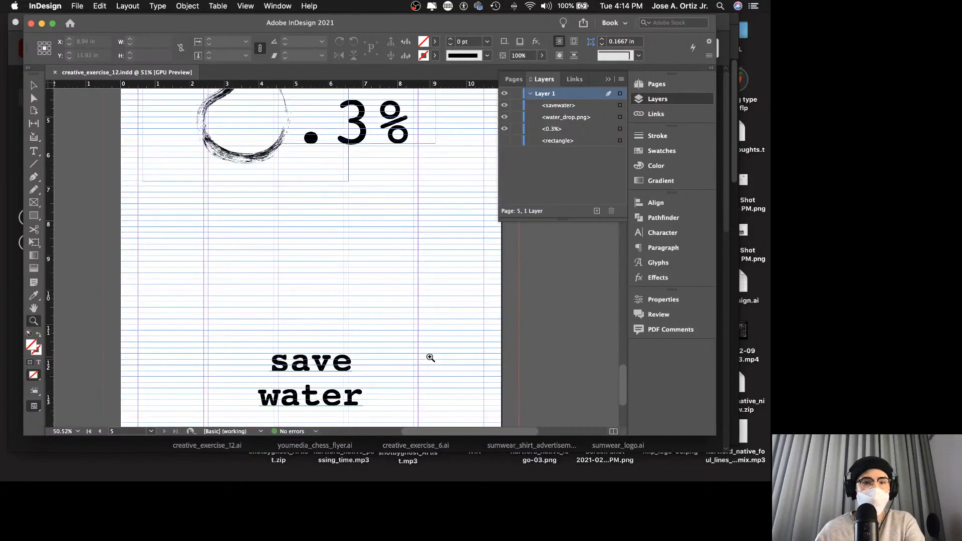
scroll(430, 358, up, 7)
scroll(430, 358, down, 8)
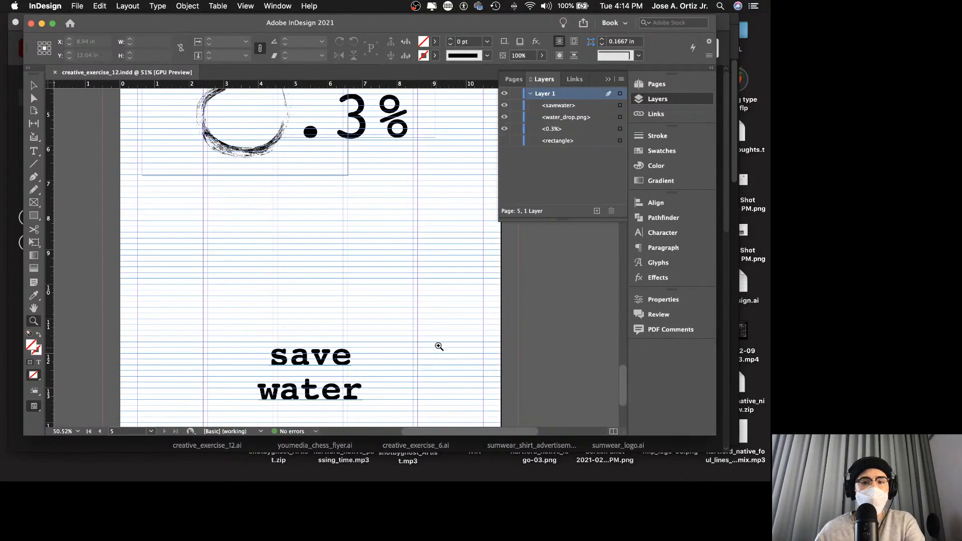
scroll(425, 343, down, 2)
scroll(426, 343, up, 1)
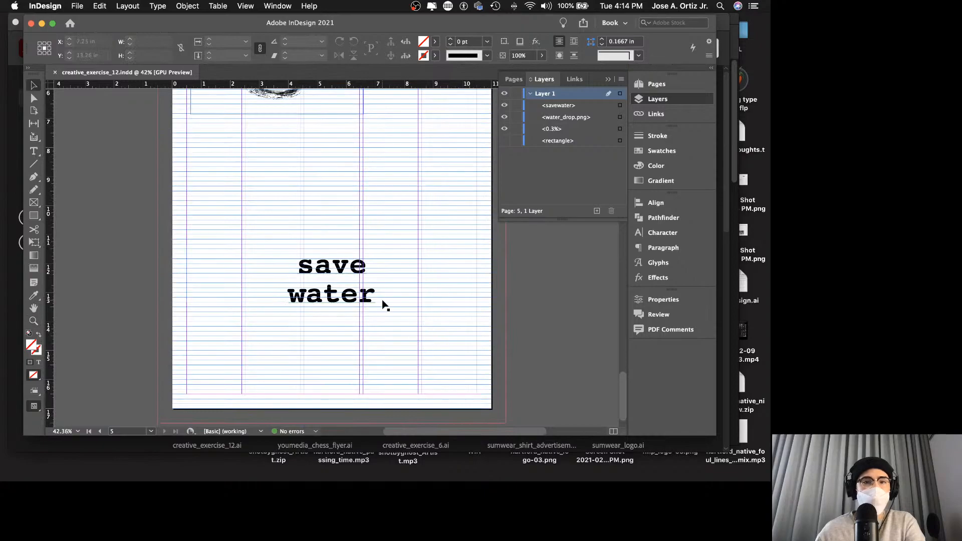
click(245, 5)
mouse_move(303, 229)
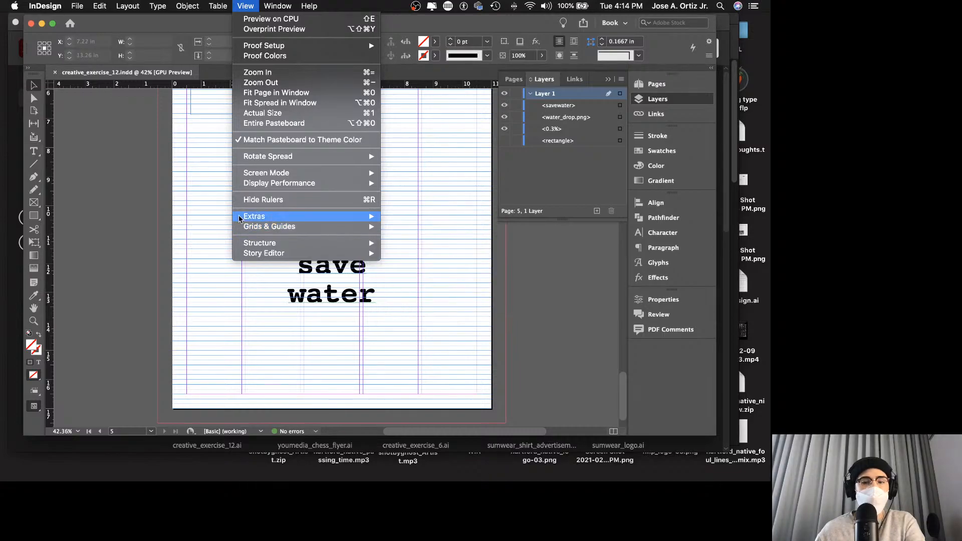
click(85, 195)
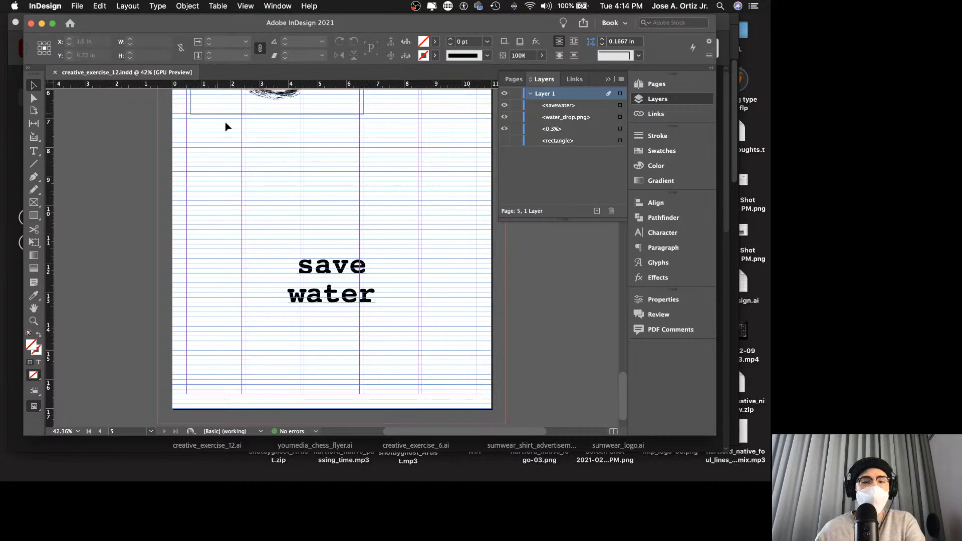
scroll(234, 133, up, 6)
scroll(234, 133, down, 1)
key(z)
drag(279, 155, 242, 157)
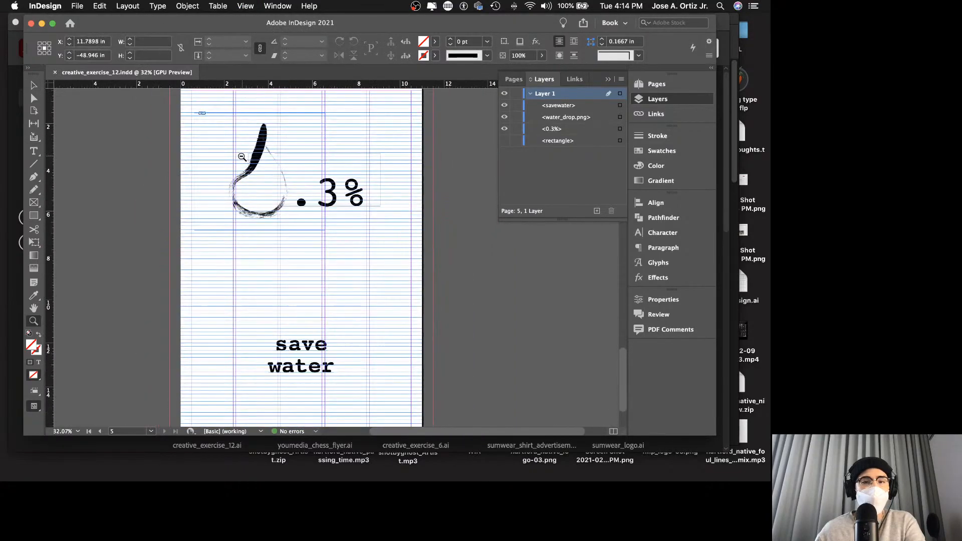
Review the grid and layout of the A-Master page and of pages 2 and 3.
click(656, 84)
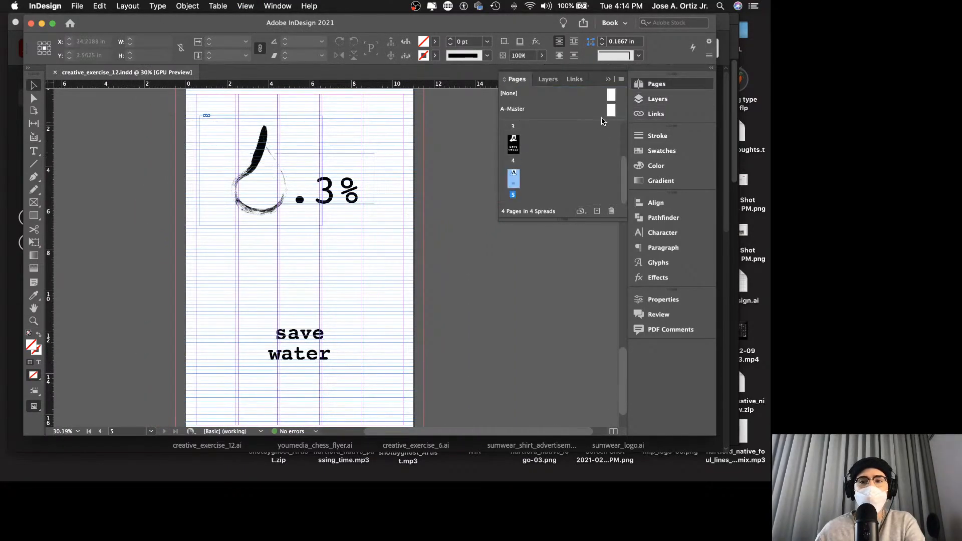
double_click(611, 114)
scroll(523, 143, up, 3)
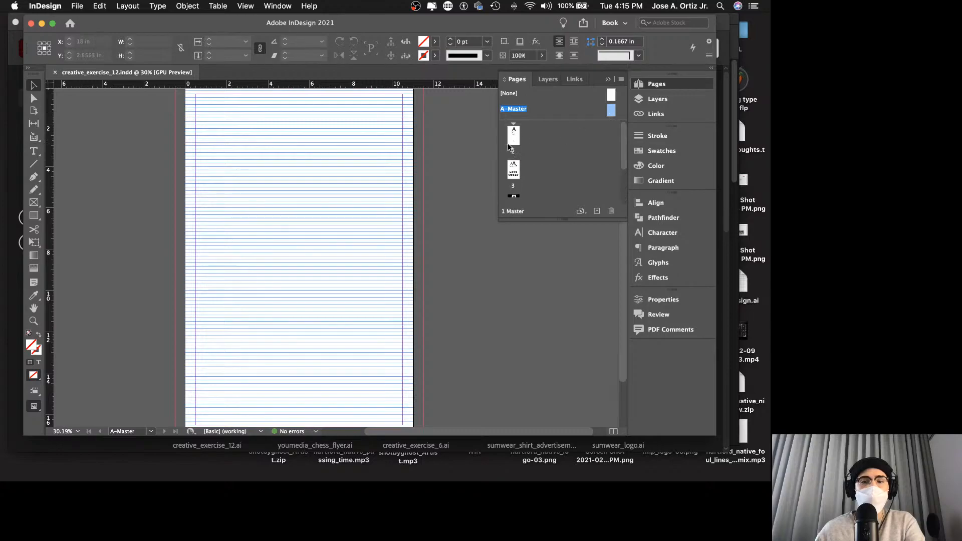
double_click(521, 144)
scroll(523, 145, down, 3)
scroll(398, 154, up, 4)
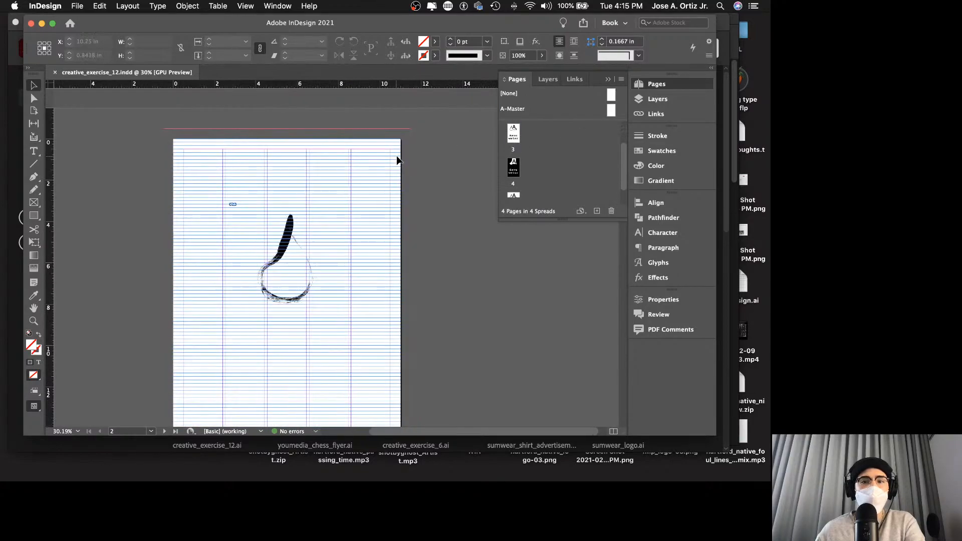
scroll(533, 165, up, 2)
scroll(533, 165, up, 1)
double_click(513, 170)
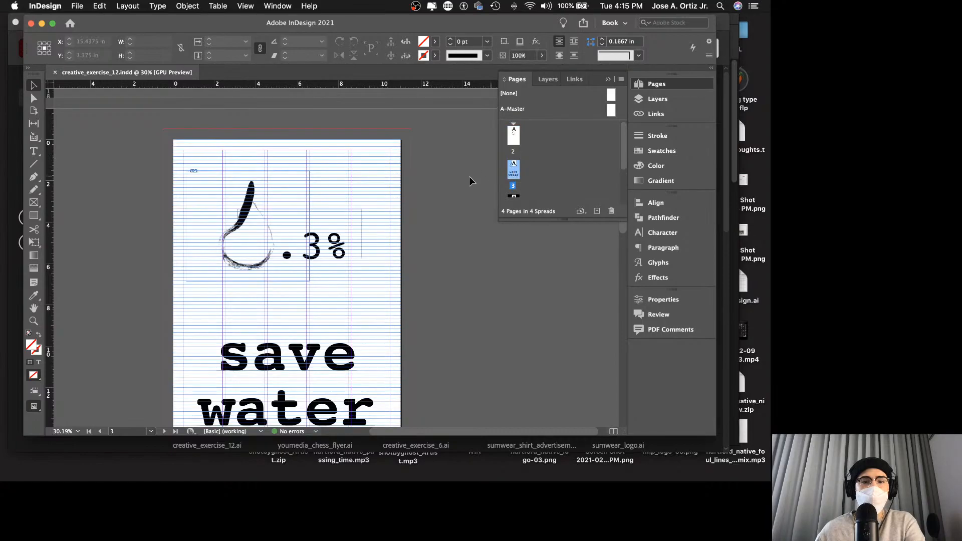
scroll(466, 173, down, 3)
scroll(456, 193, down, 2)
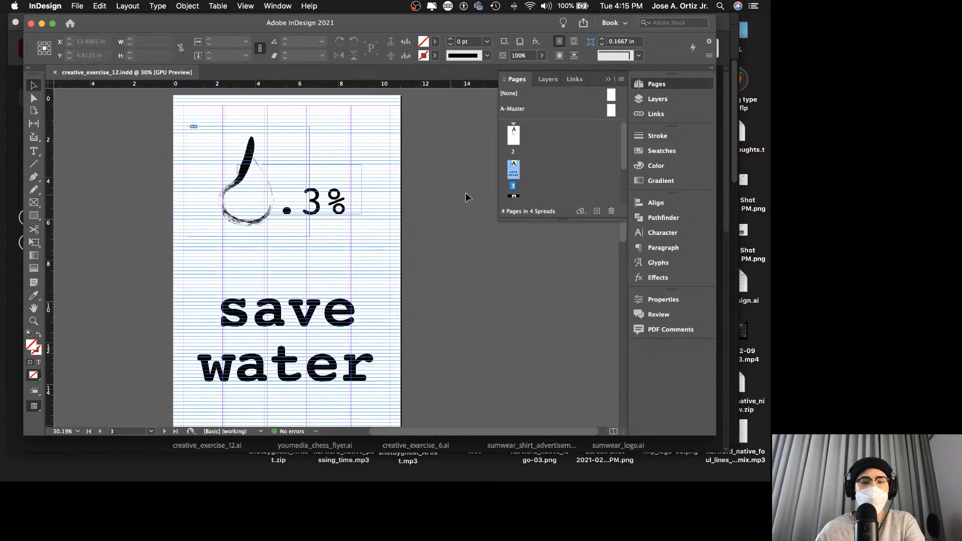
scroll(532, 173, down, 2)
Create row guides on page 5 with 6 rows and a 0 in gutter, fitted to the margins.
double_click(513, 180)
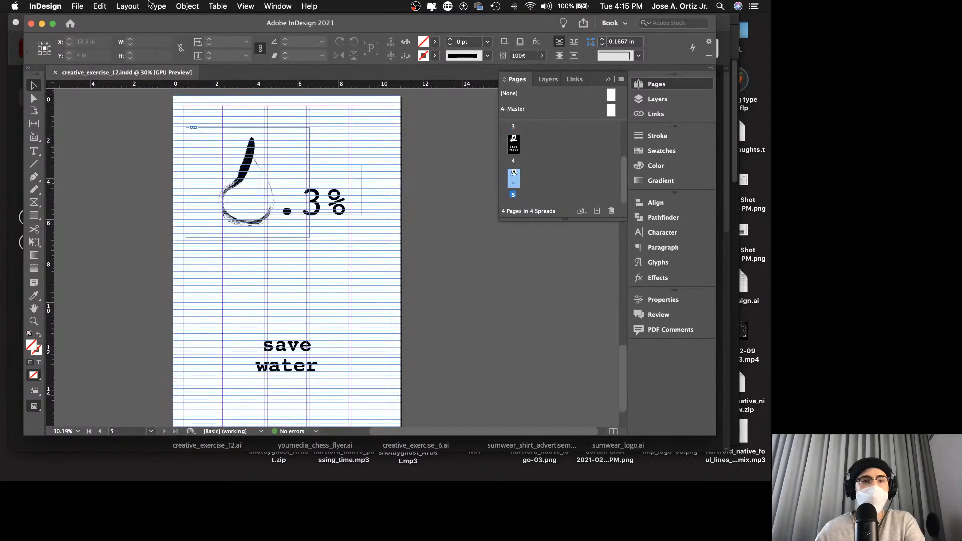
click(127, 5)
click(134, 49)
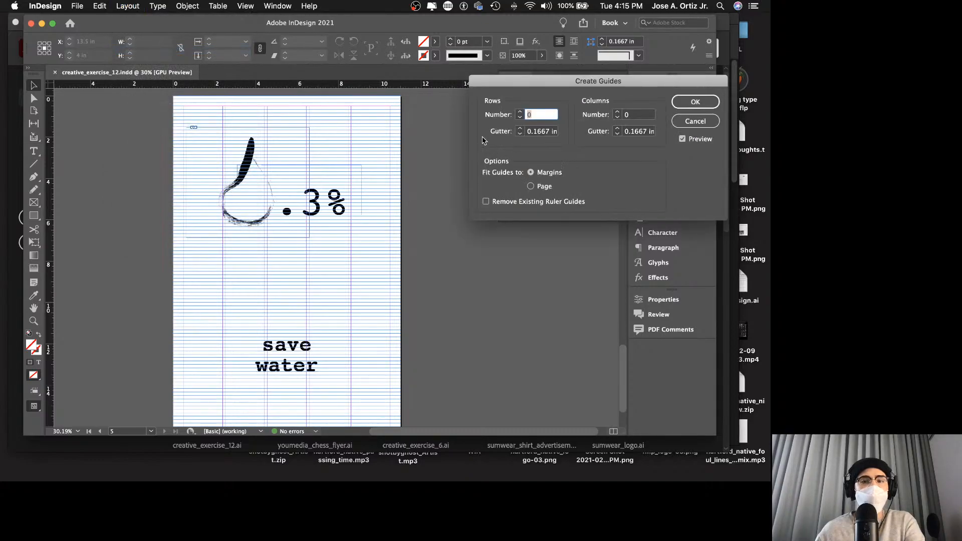
text(6)
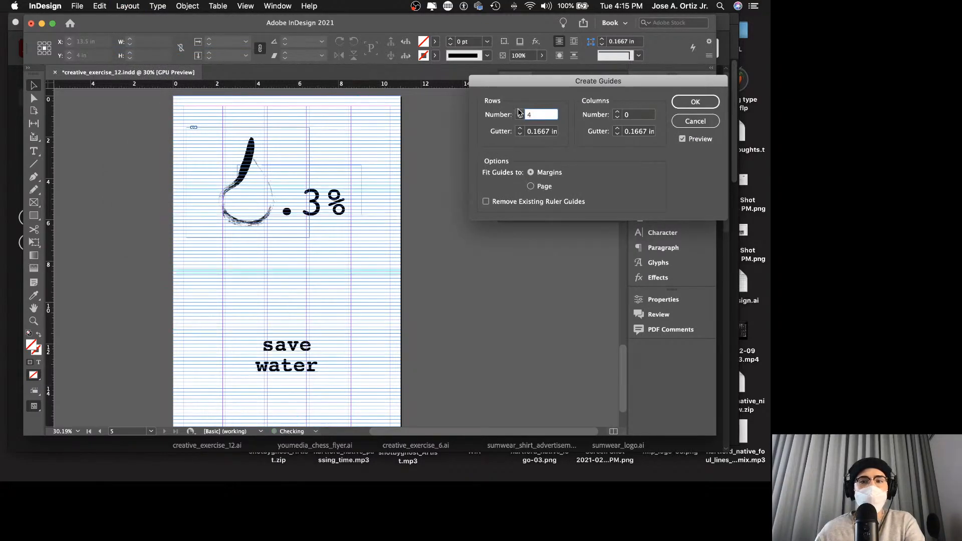
click(519, 134)
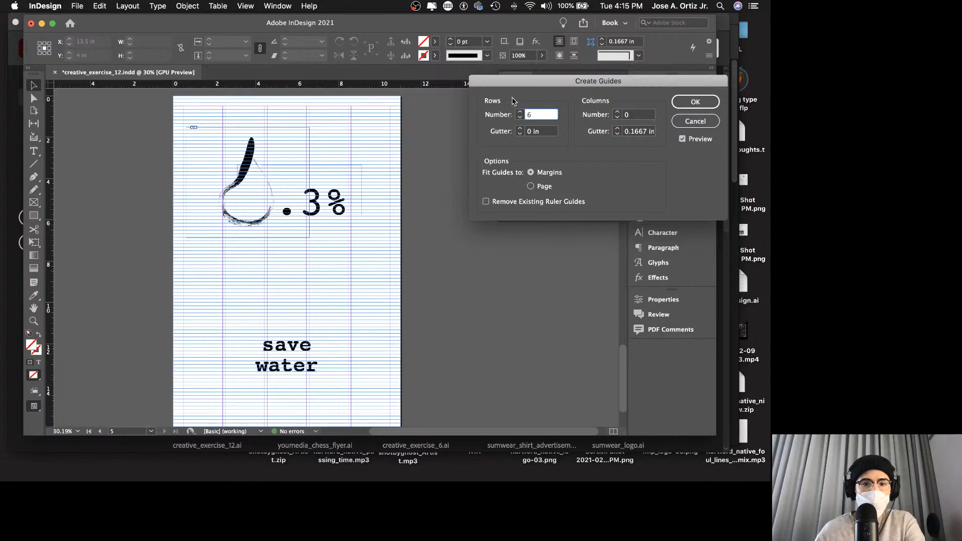
click(519, 112)
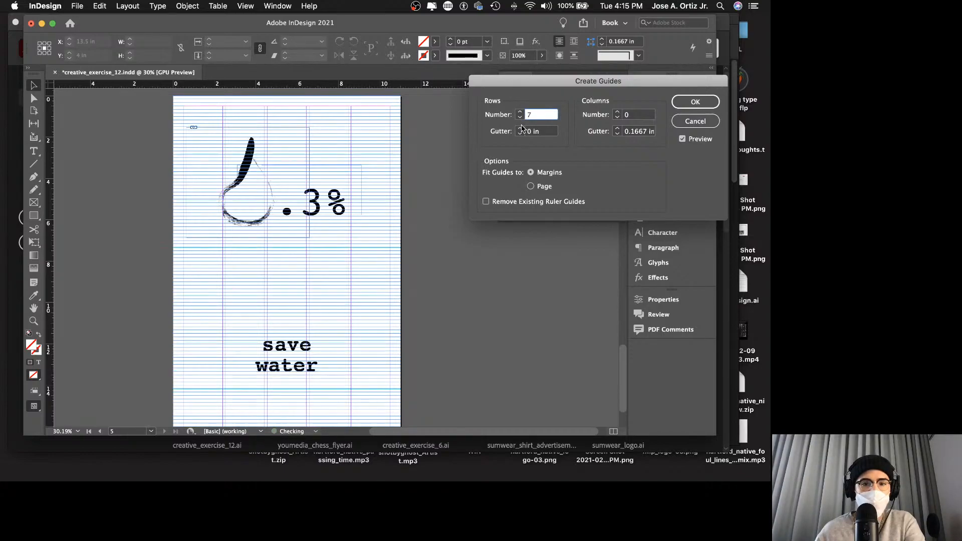
click(520, 118)
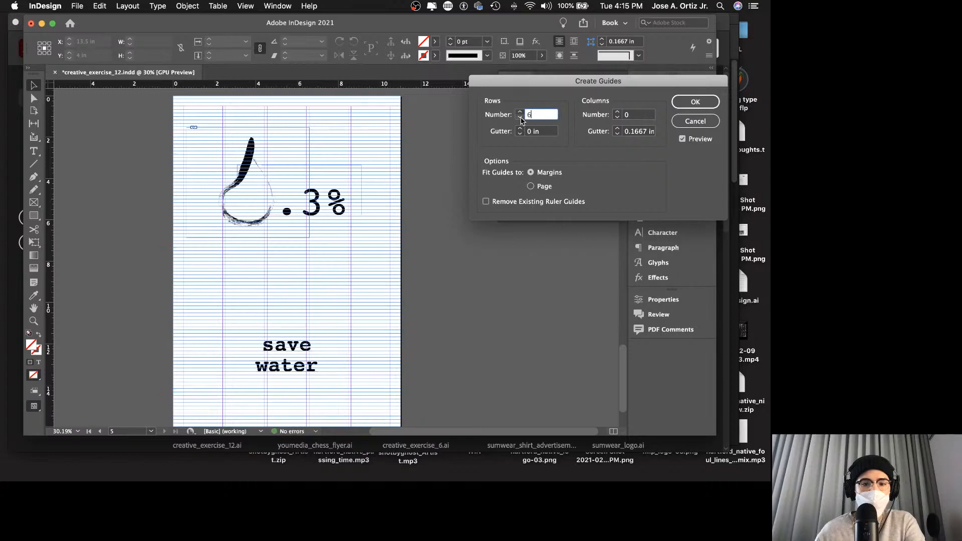
click(694, 102)
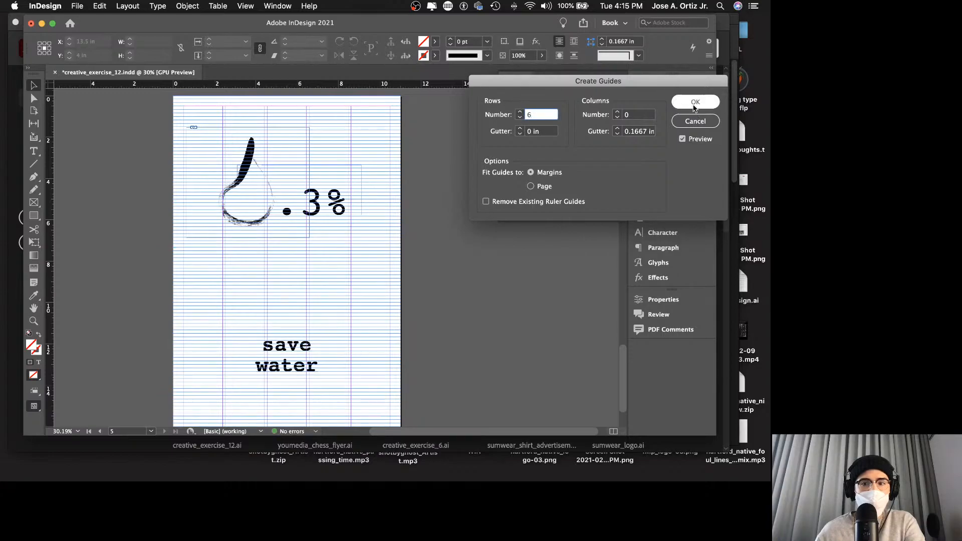
Inspect the guides on page 5 up close, from the page's upper corner down to the "save water" text.
key(z)
drag(365, 229, 462, 209)
scroll(462, 214, up, 10)
scroll(464, 217, down, 10)
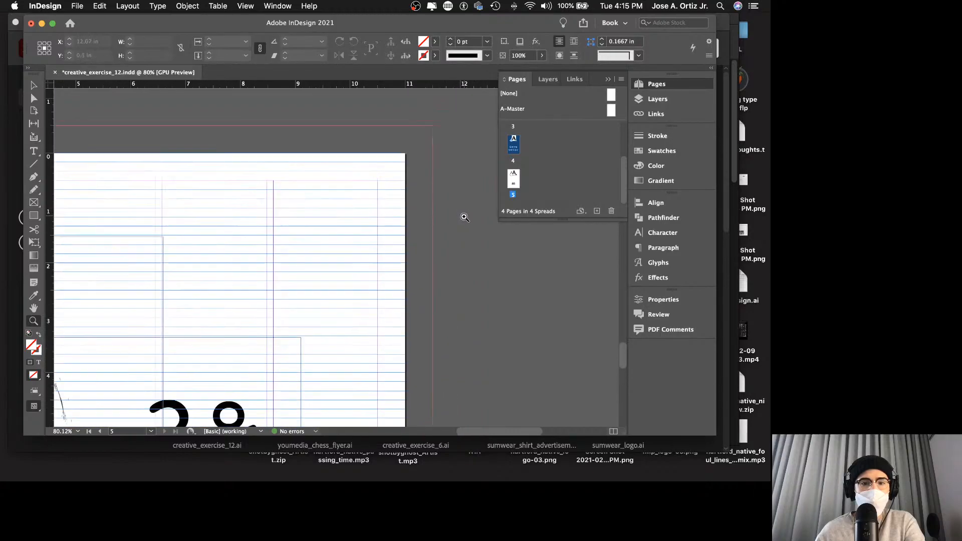
scroll(465, 216, left, 5)
drag(464, 216, 420, 215)
key(v)
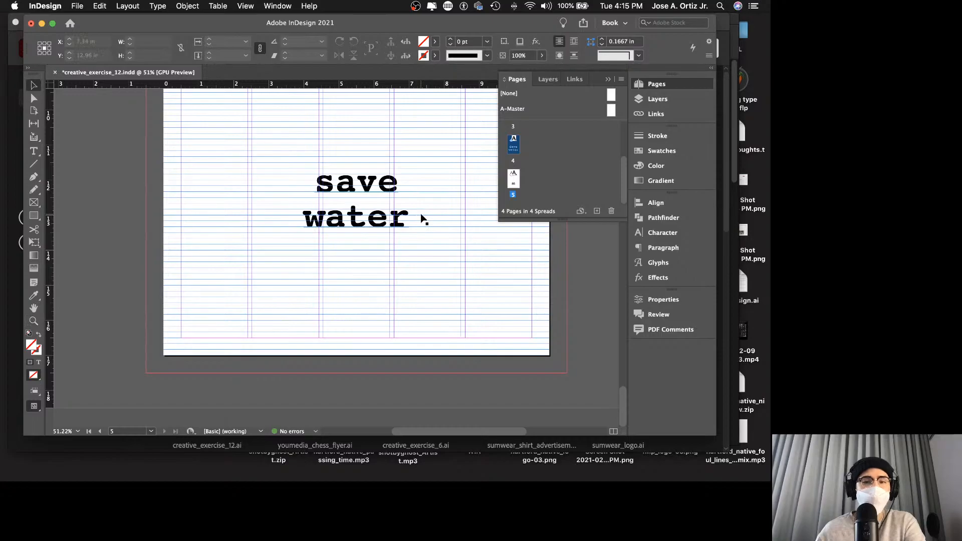
Preview the white poster page full screen and return to the normal layout view.
key(super+s)
scroll(457, 202, up, 5)
key(z)
drag(451, 196, 429, 199)
key(shift+w)
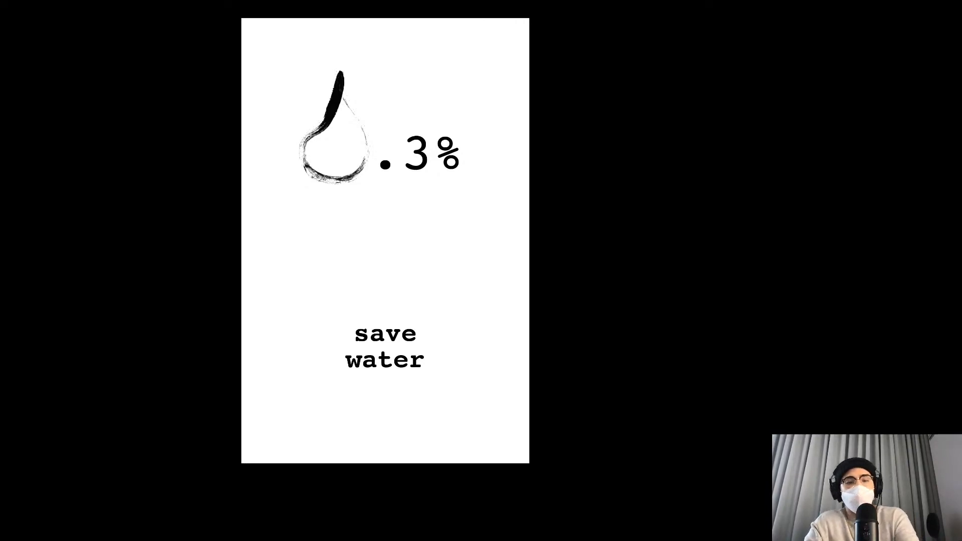
key(Escape)
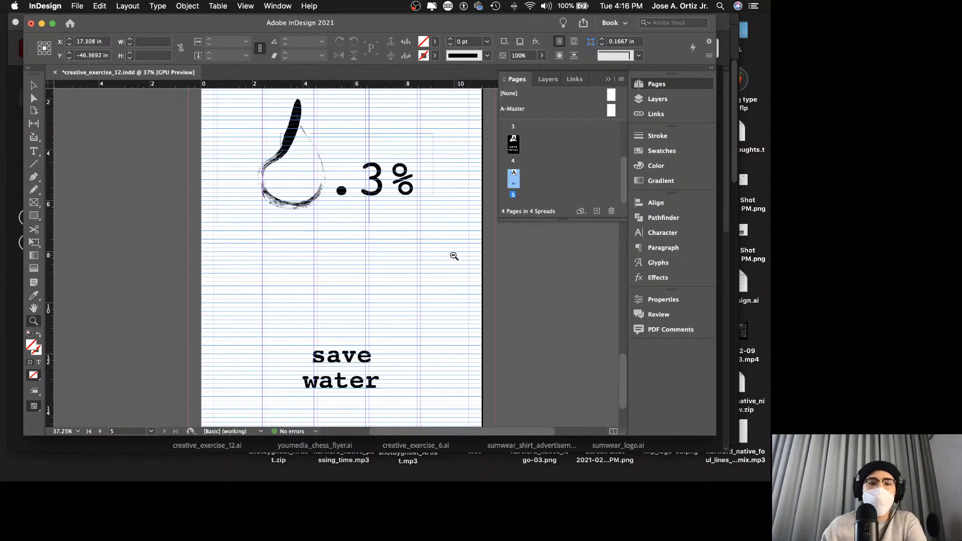
Move the "save water" text frame straight down to the page's bottom margin and check the layout in a full-screen preview.
drag(453, 256, 445, 252)
key(v)
scroll(425, 325, down, 2)
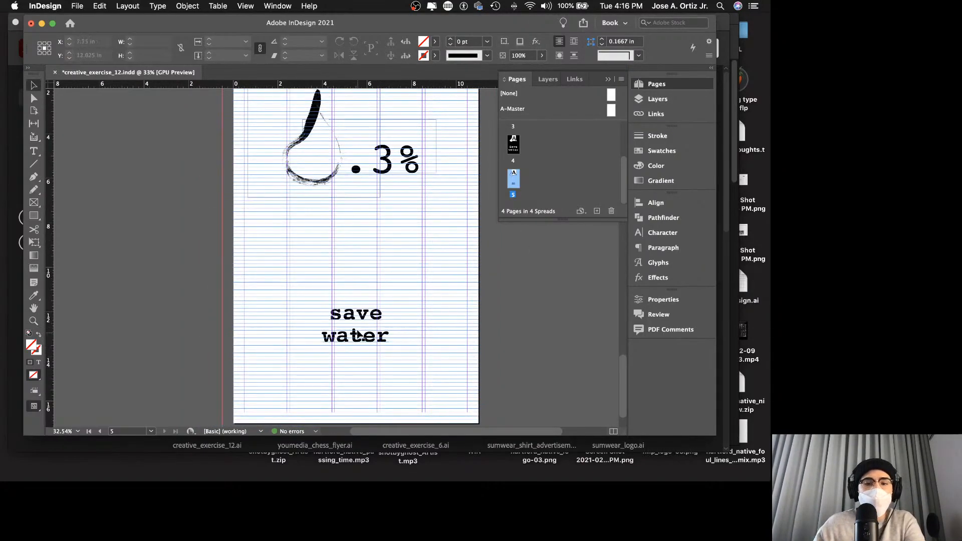
click(386, 344)
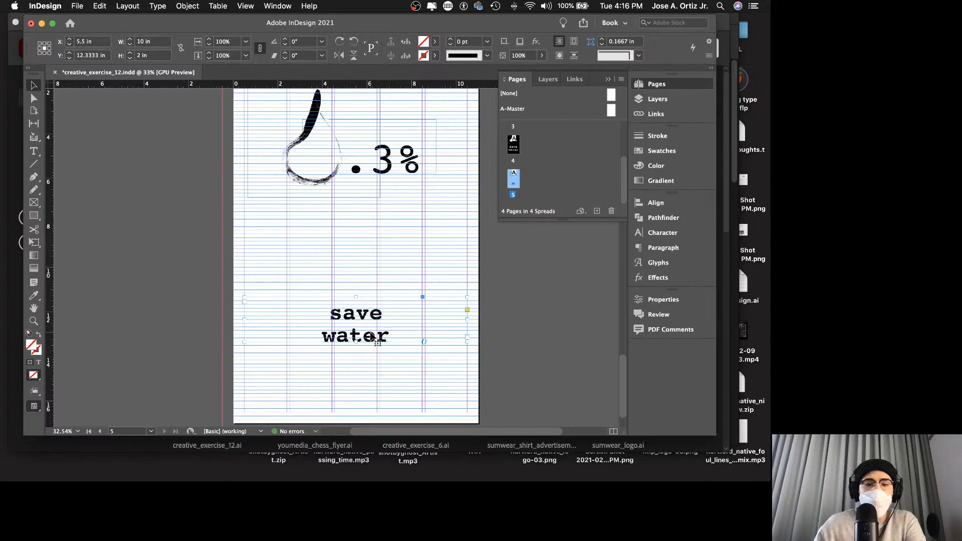
drag(371, 337, 383, 405)
key(z)
key(shift+w)
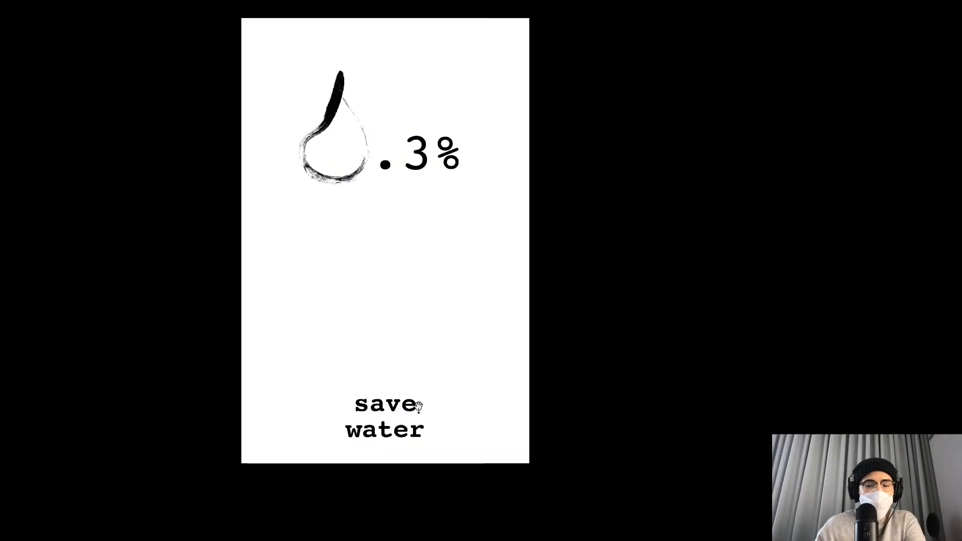
key(Escape)
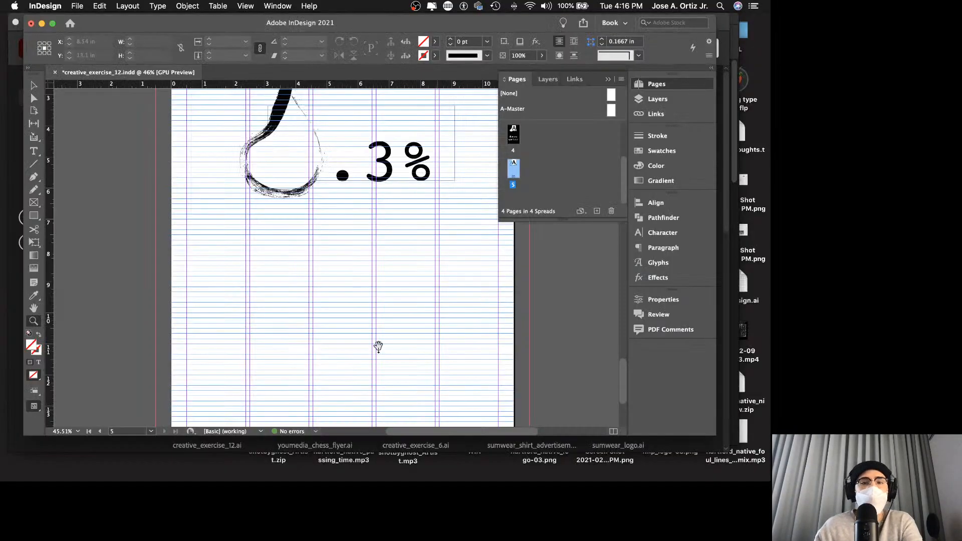
Switch to Safari and review the Wikipedia article "Water distribution on Earth", including the highlighted passage behind the poster's 0.3% figure.
drag(379, 315, 352, 320)
key(v)
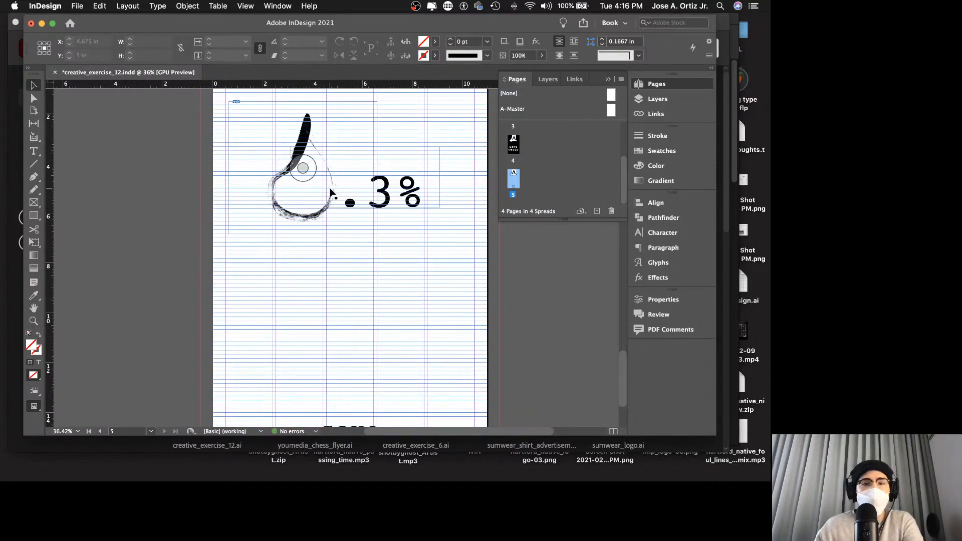
click(390, 192)
mouse_move(281, 480)
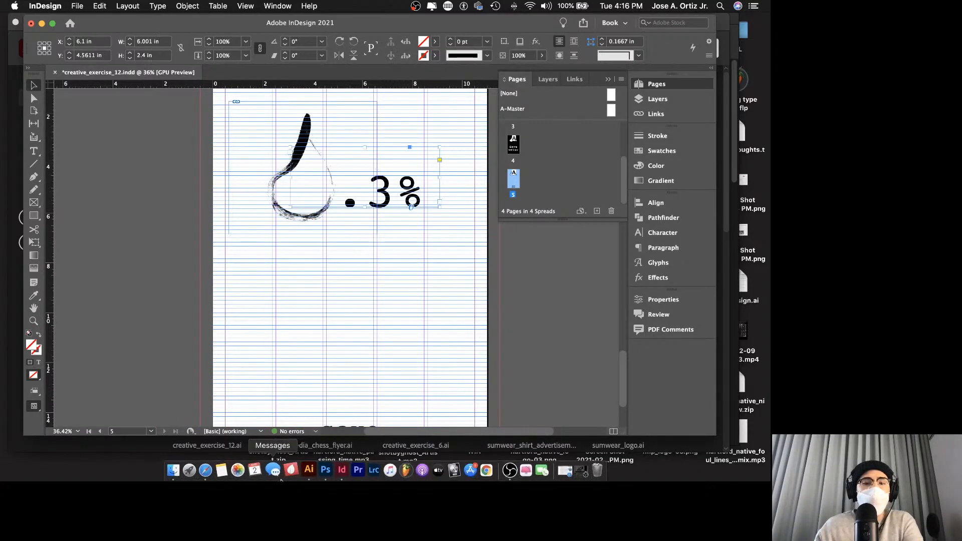
click(205, 469)
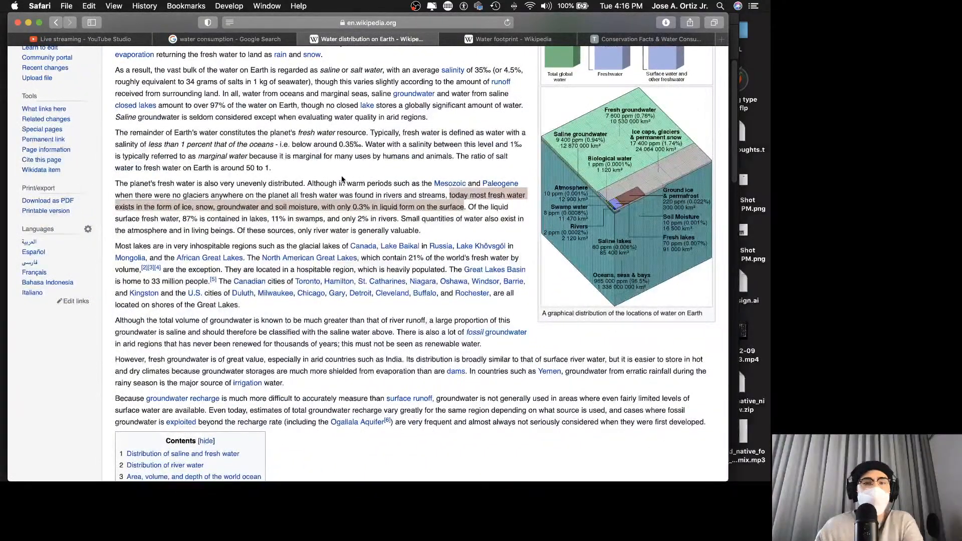
scroll(342, 178, up, 10)
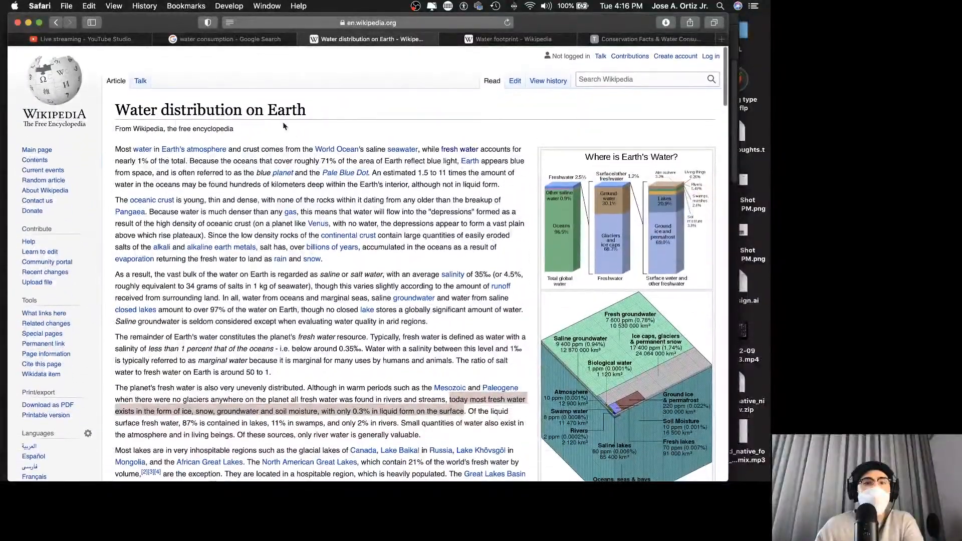
scroll(420, 245, down, 5)
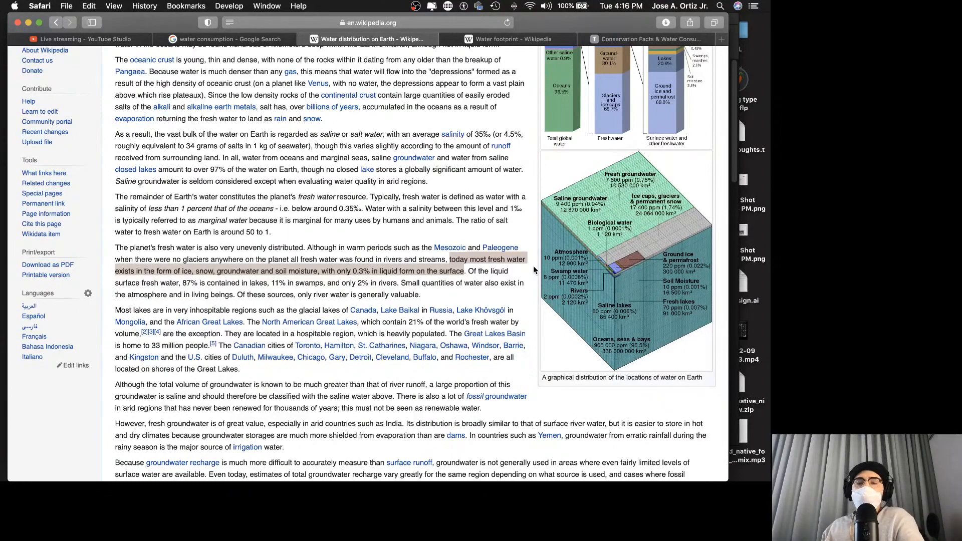
scroll(414, 169, up, 5)
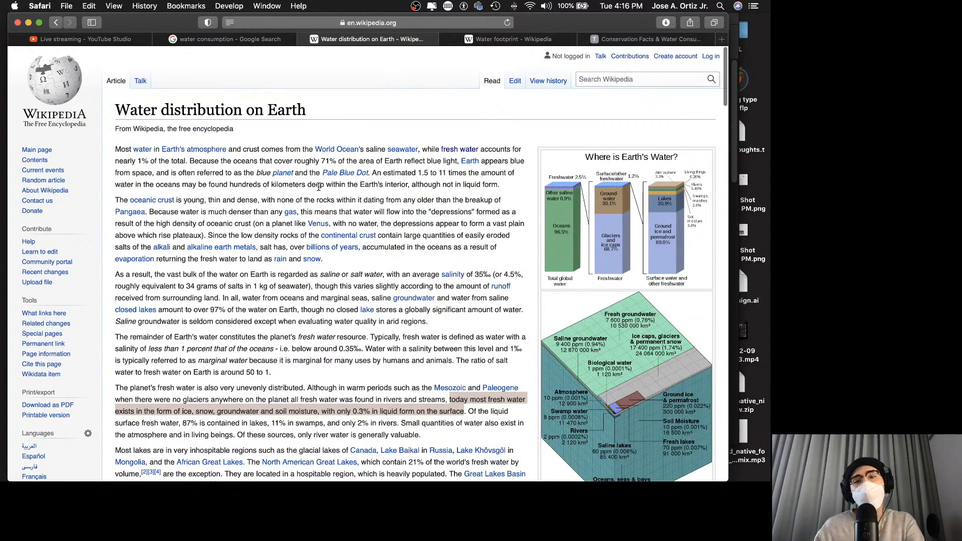
scroll(323, 190, down, 2)
scroll(323, 189, down, 2)
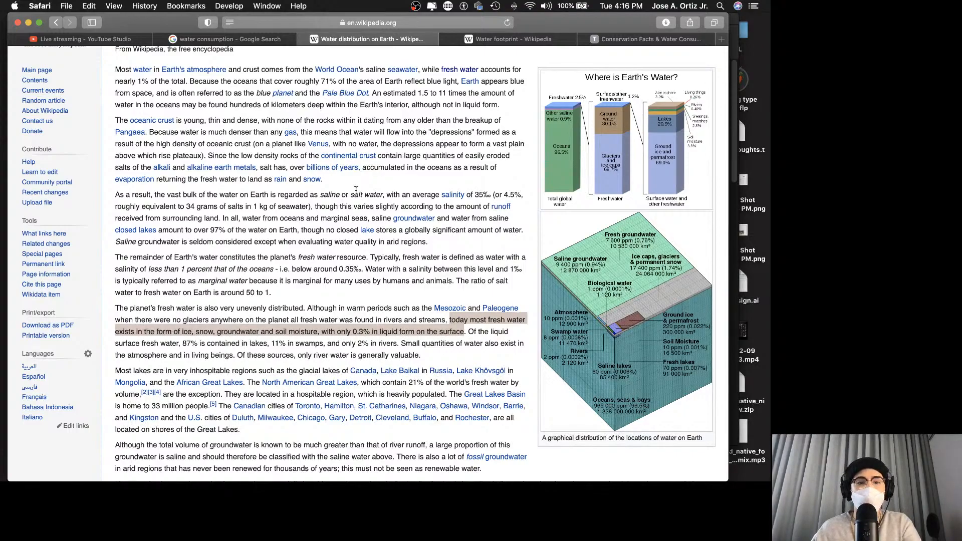
scroll(356, 190, down, 3)
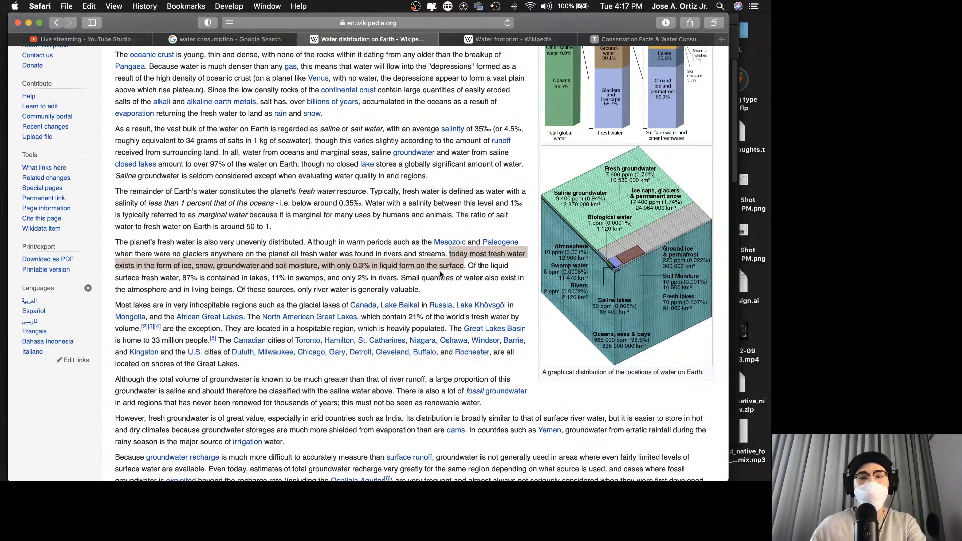
mouse_move(361, 473)
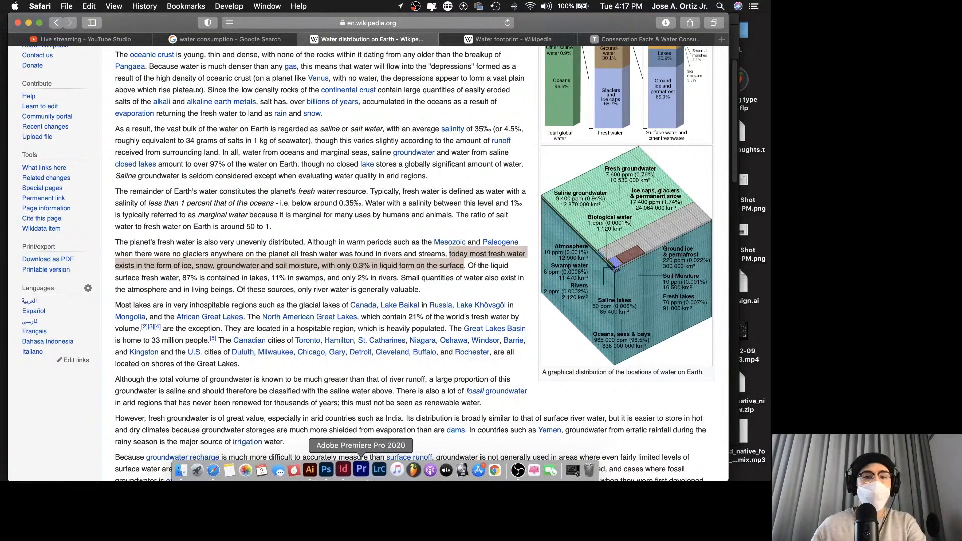
In InDesign, duplicate the "save water" frame upward and replace its text with "today most fresh water exists in the form of ice, snow…" from Wikipedia.
click(342, 470)
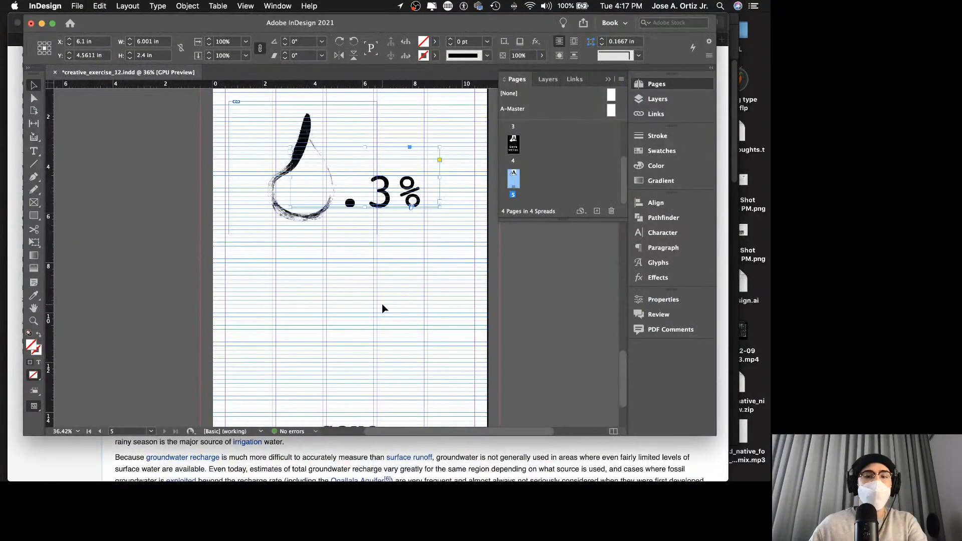
scroll(382, 308, down, 3)
click(353, 357)
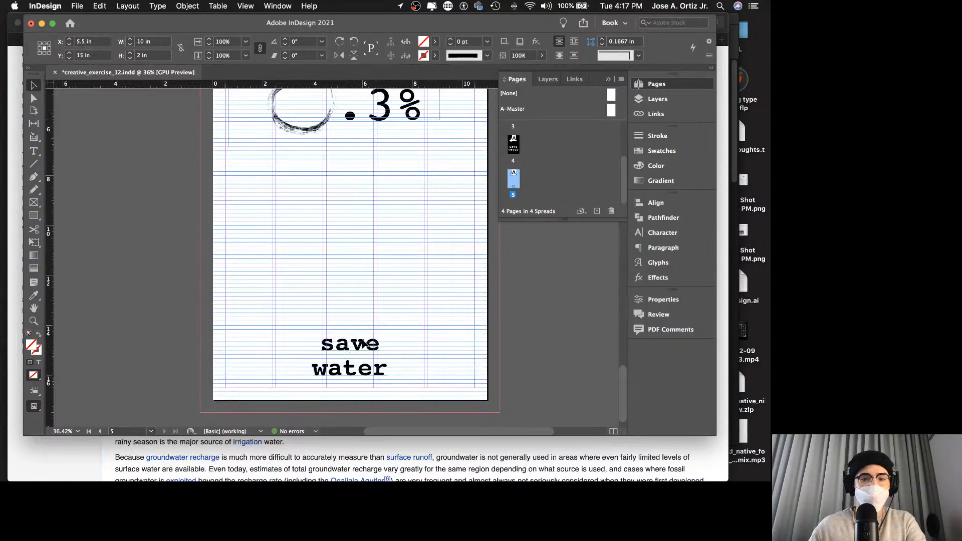
drag(367, 344, 292, 186)
double_click(368, 201)
click(390, 219)
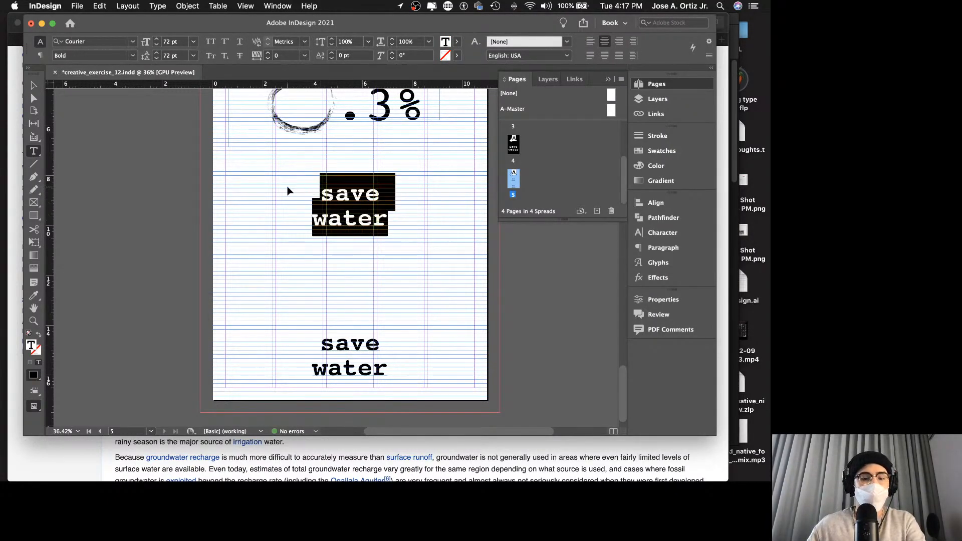
text(today most fresh water exists in)
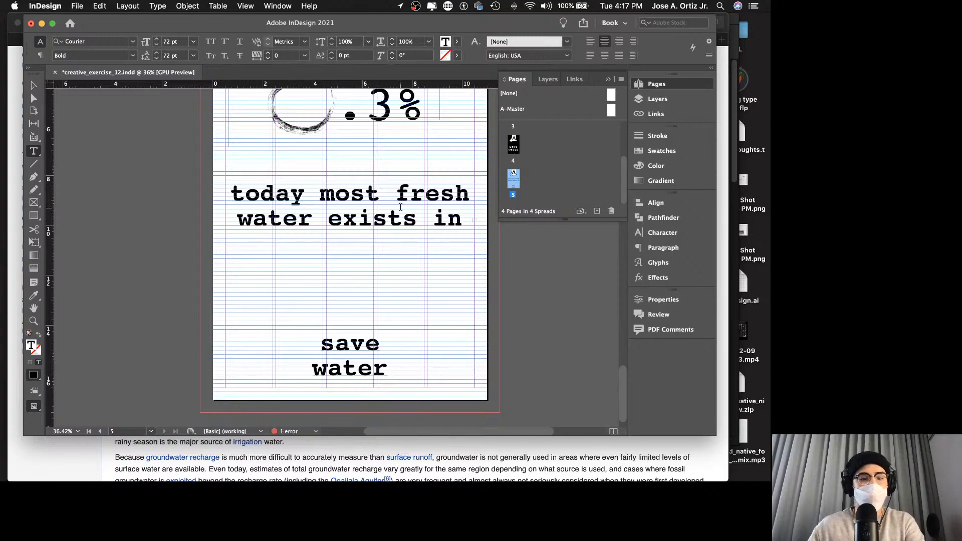
Reduce the font size of the fresh water fact, trying 12 pt and 14 pt before setting it to 24 pt.
double_click(400, 207)
double_click(400, 207)
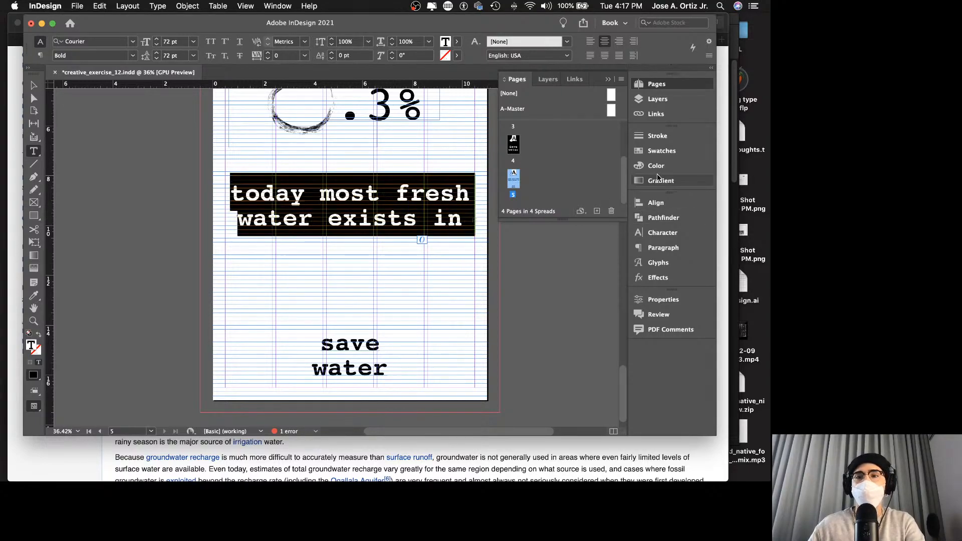
click(661, 233)
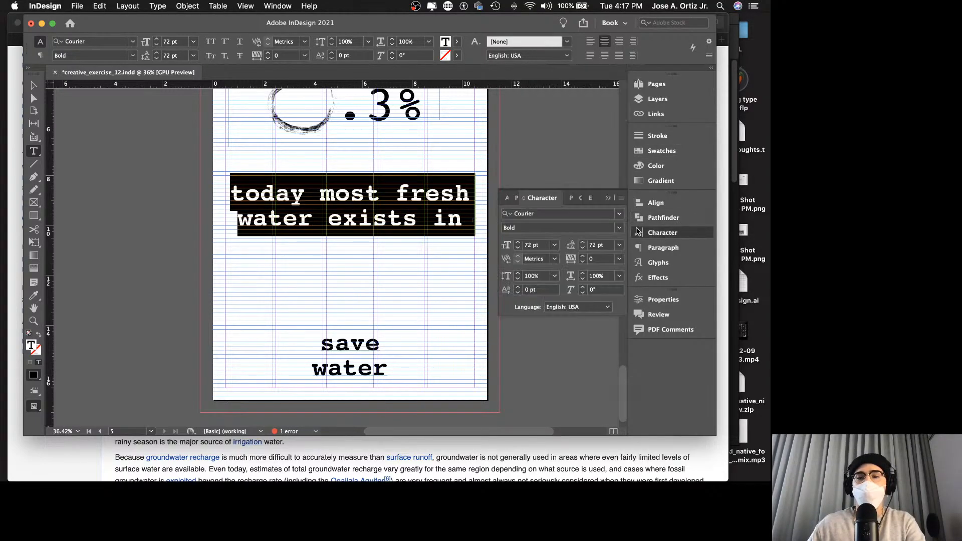
click(554, 245)
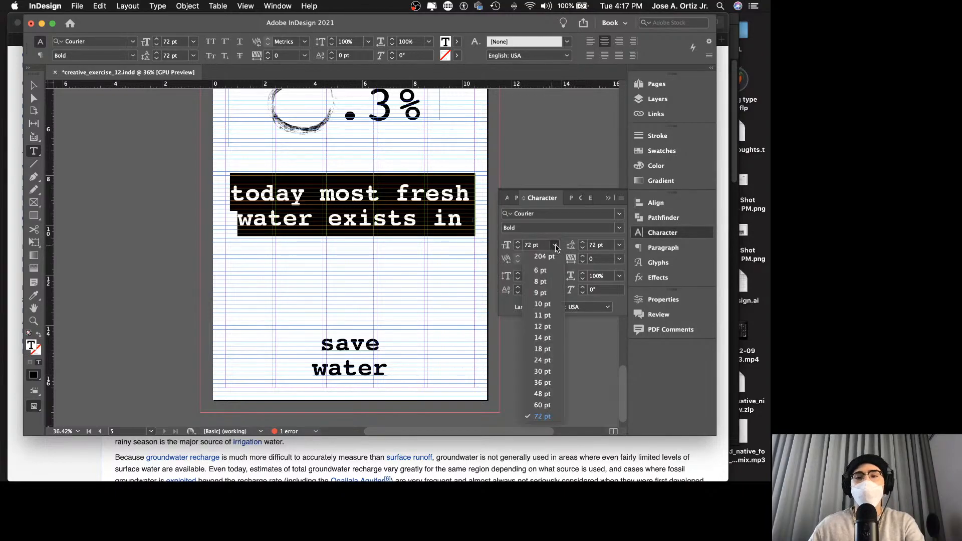
click(550, 326)
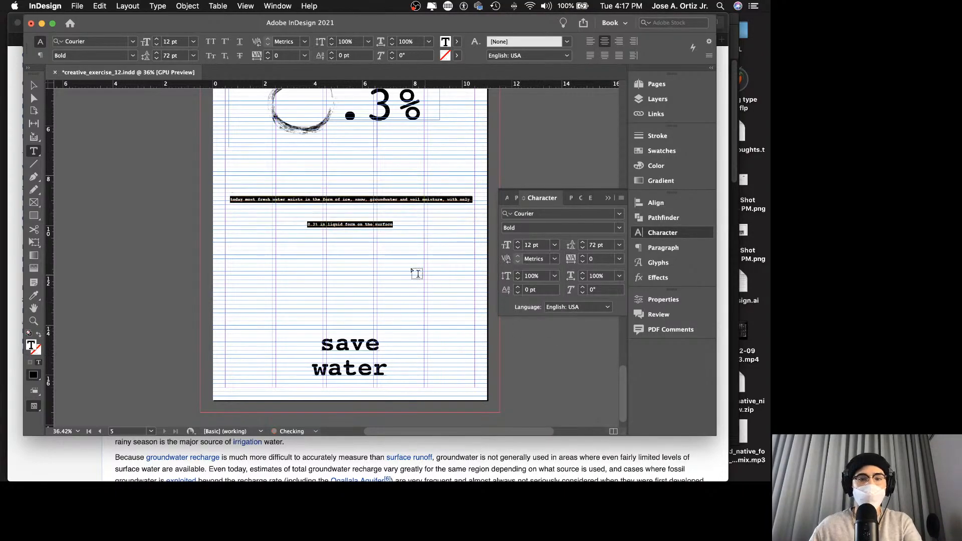
click(369, 224)
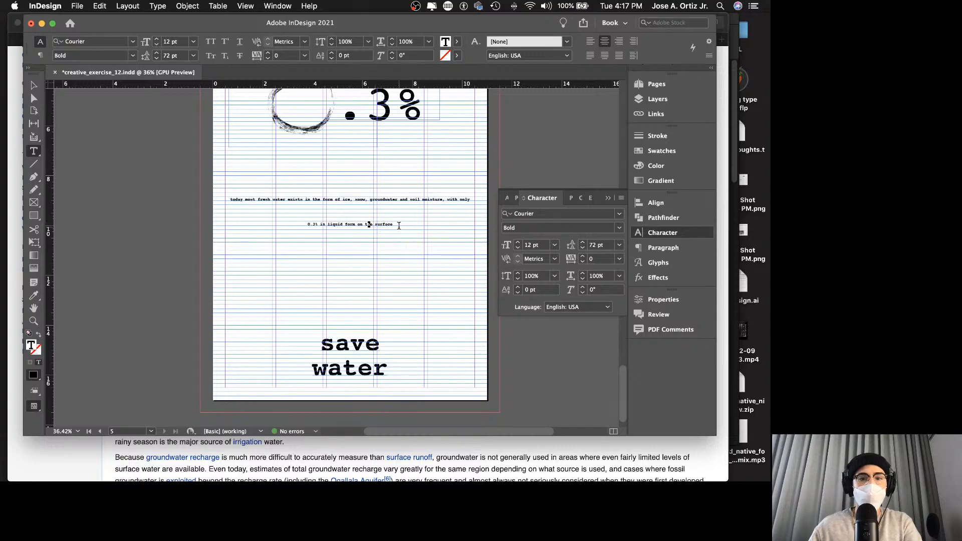
drag(402, 225, 204, 191)
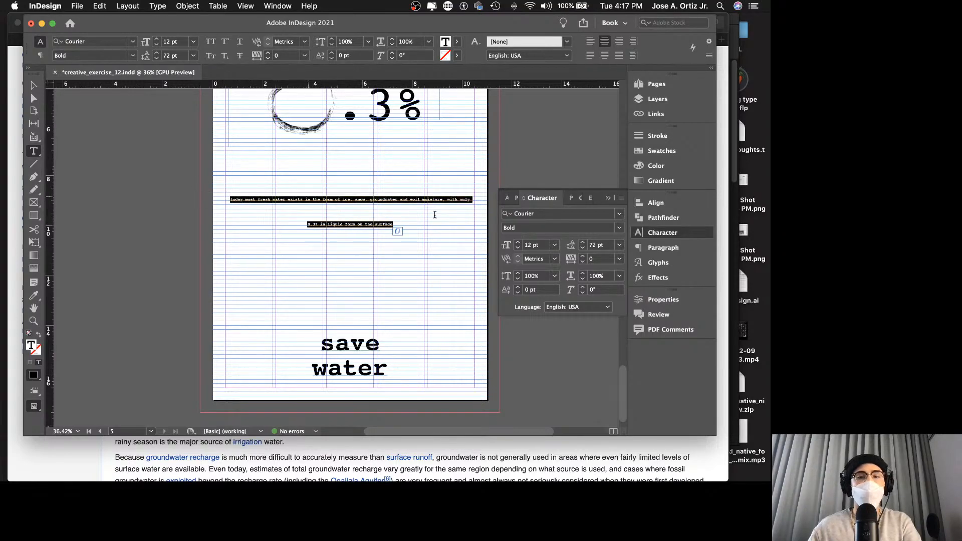
click(554, 245)
click(550, 334)
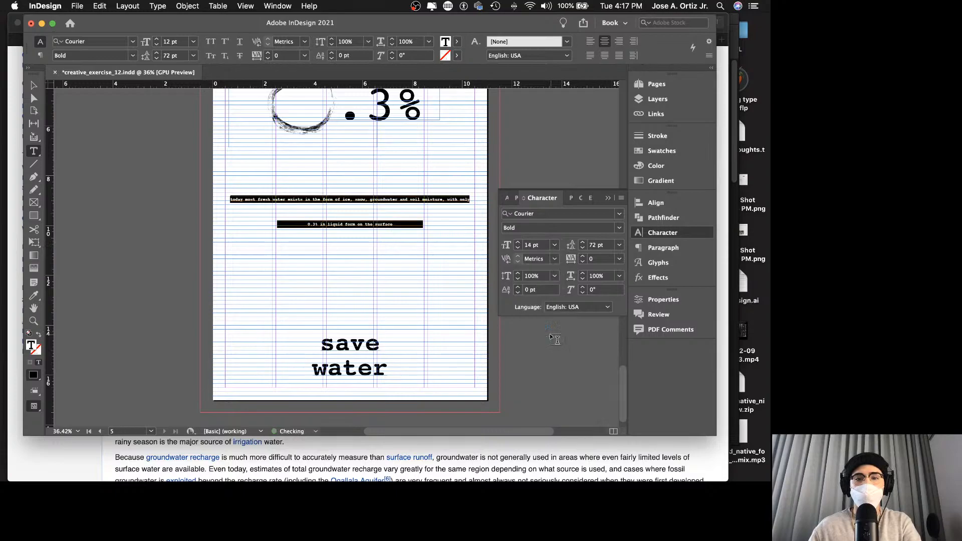
click(554, 245)
click(548, 364)
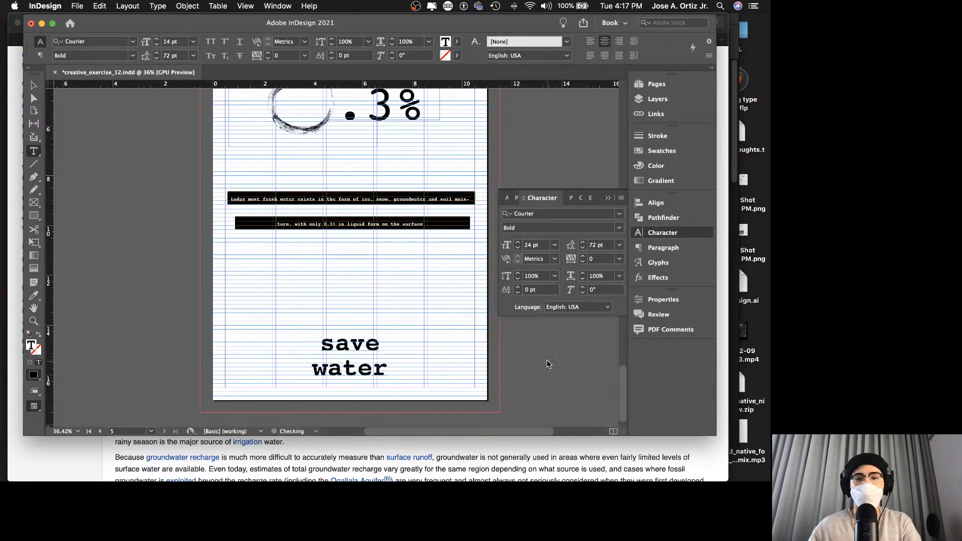
Set the leading of the fresh water fact to 24 pt and check the poster in a full-screen preview.
click(386, 224)
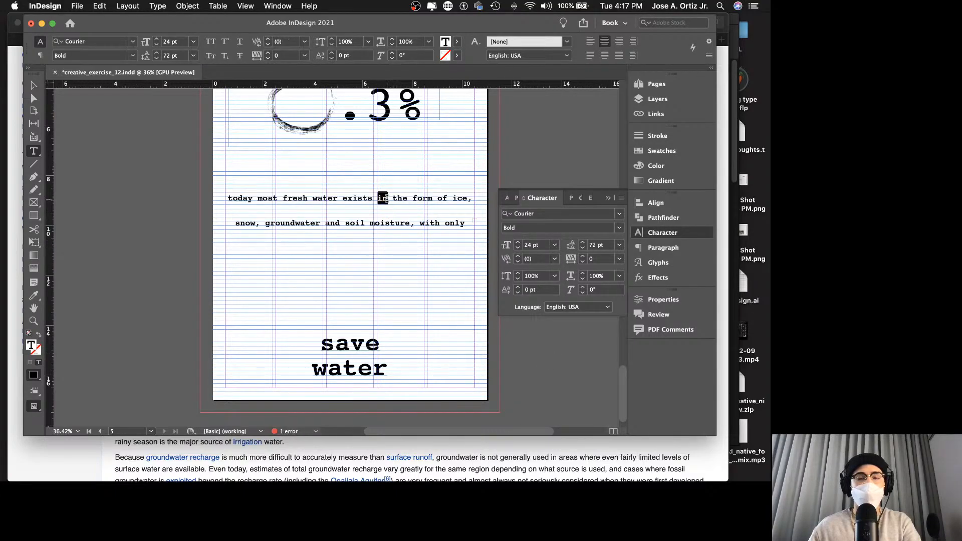
triple_click(385, 199)
click(619, 245)
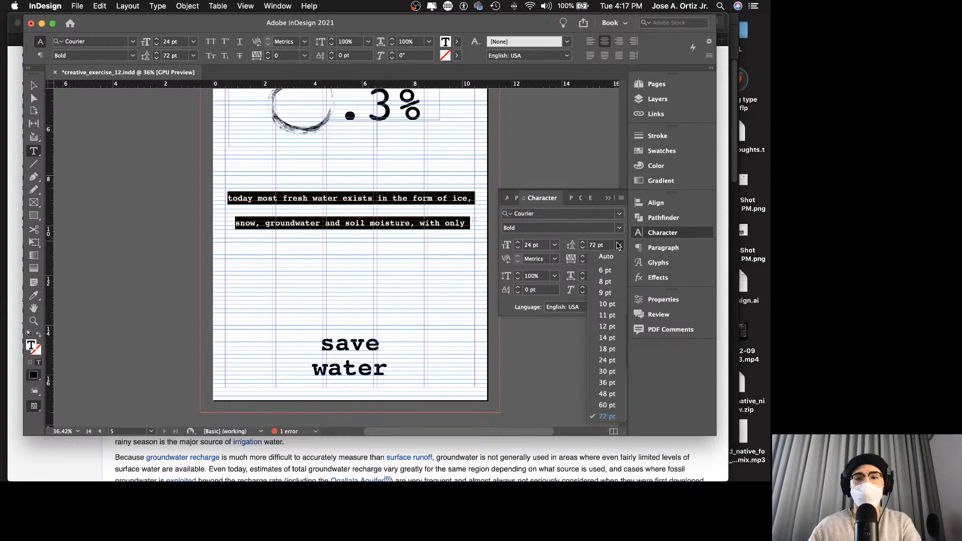
click(606, 360)
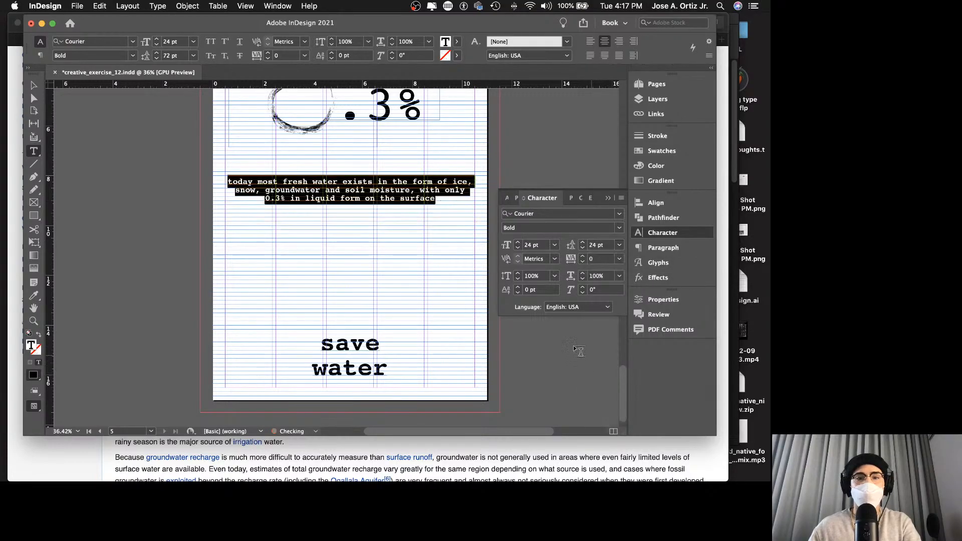
click(390, 219)
key(Escape)
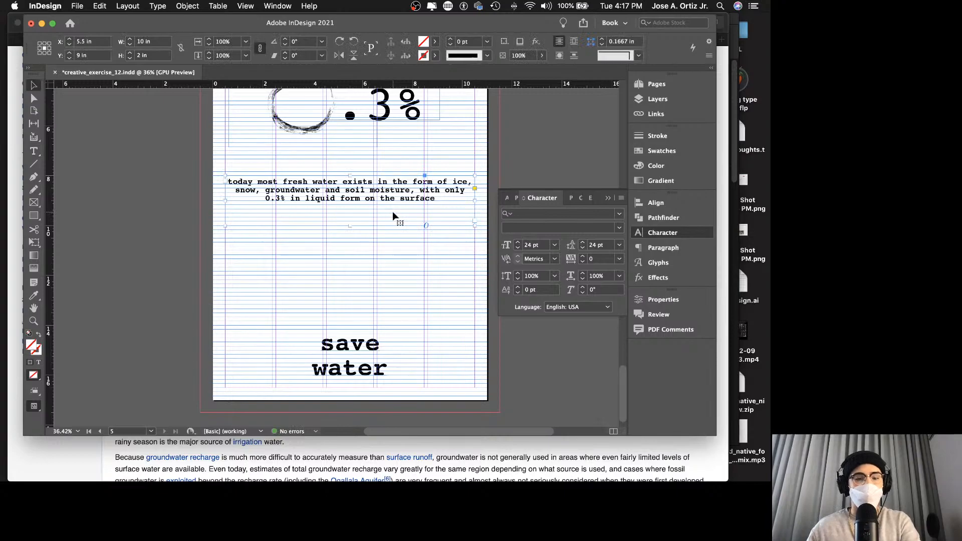
key(shift+w)
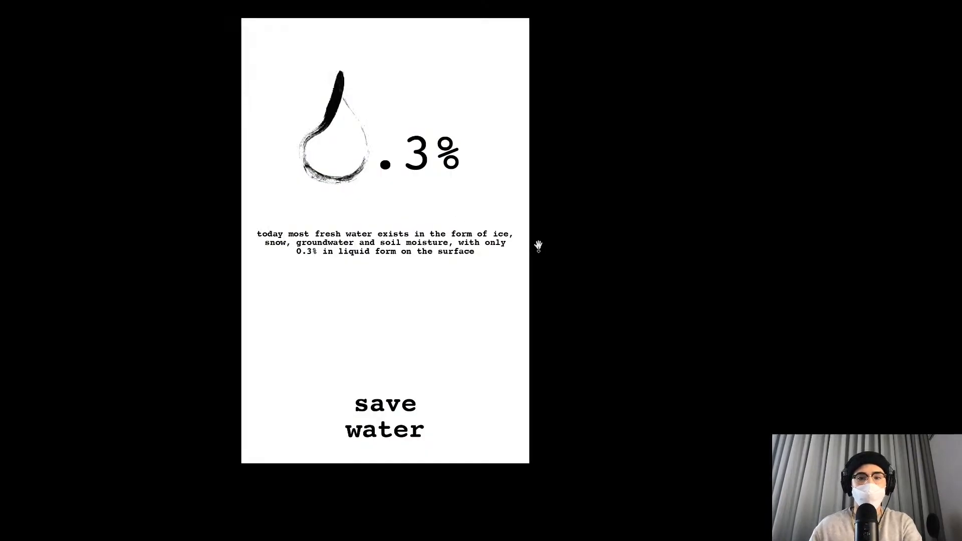
key(Escape)
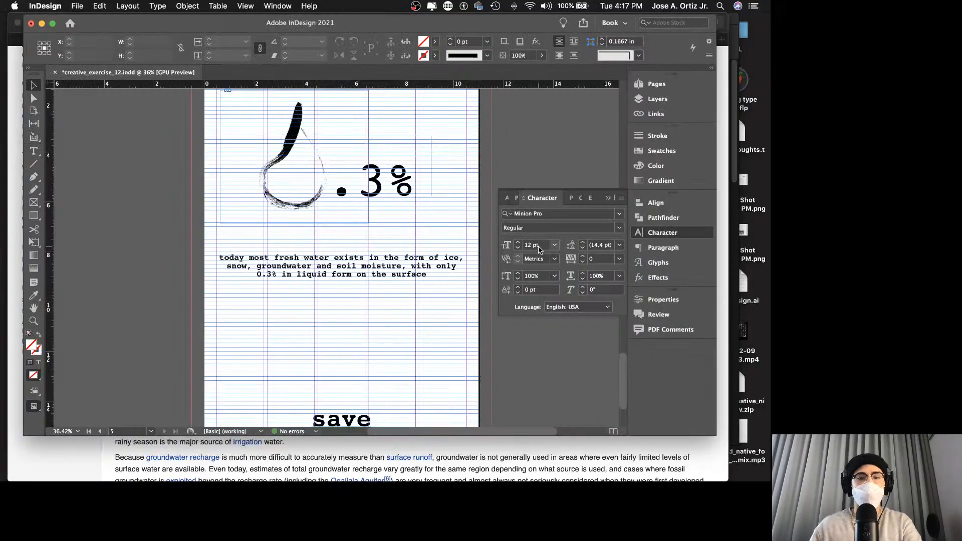
Move the fresh water fact down closer to "save water" and check the spacing in a full-screen preview.
scroll(347, 219, down, 2)
click(347, 219)
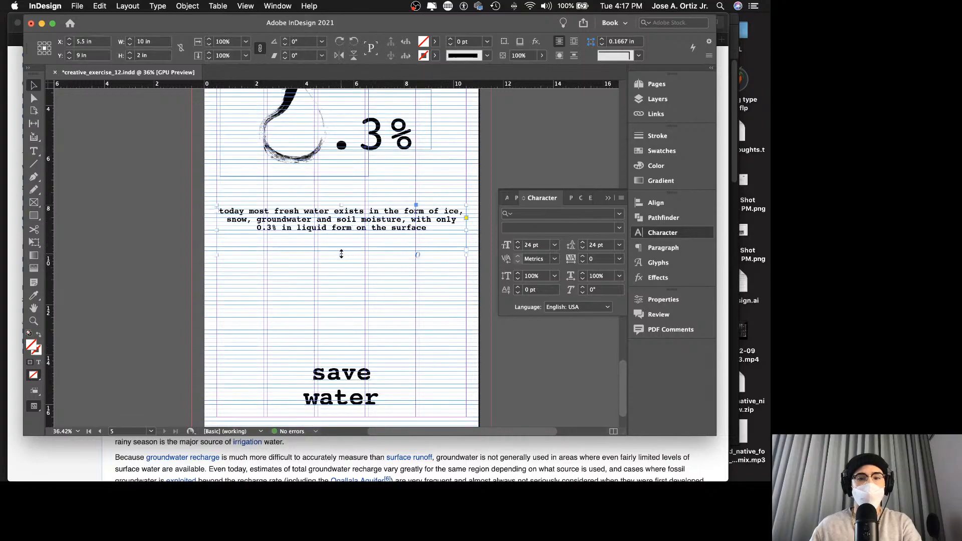
drag(354, 226, 361, 288)
key(shift+w)
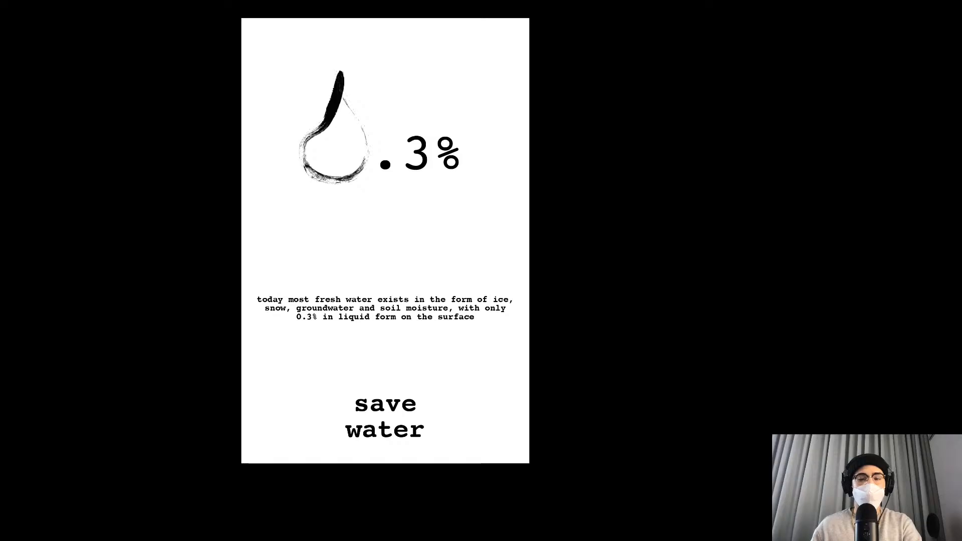
key(Escape)
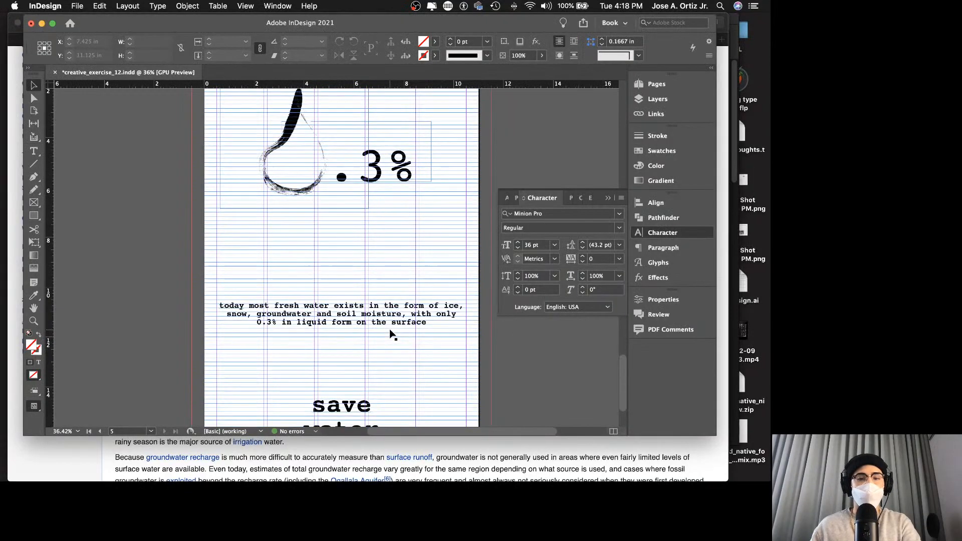
Swap the text order by moving "save water" up below the drop and the fact down to the bottom margin, then preview full screen.
scroll(362, 330, down, 1)
drag(348, 388, 349, 250)
drag(379, 301, 376, 410)
scroll(379, 365, down, 1)
key(shift+w)
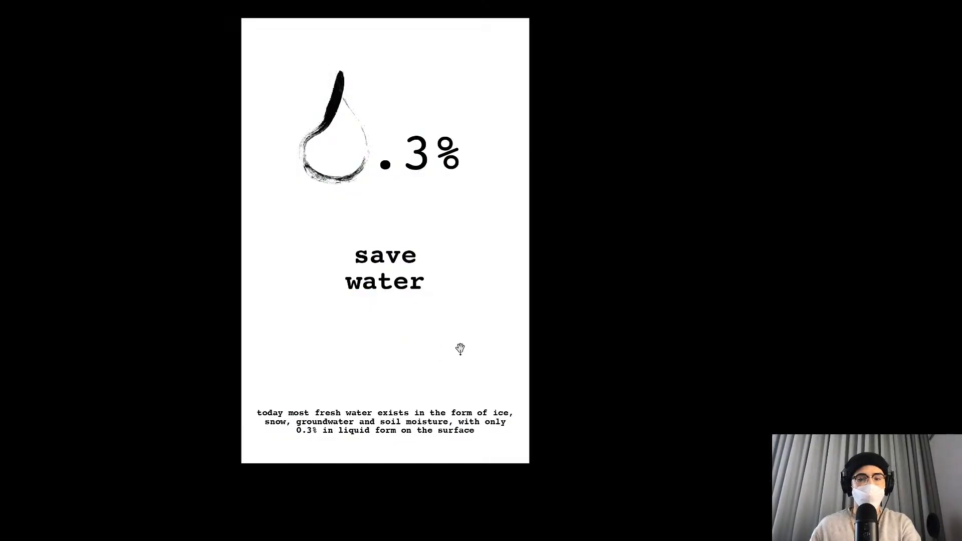
key(Escape)
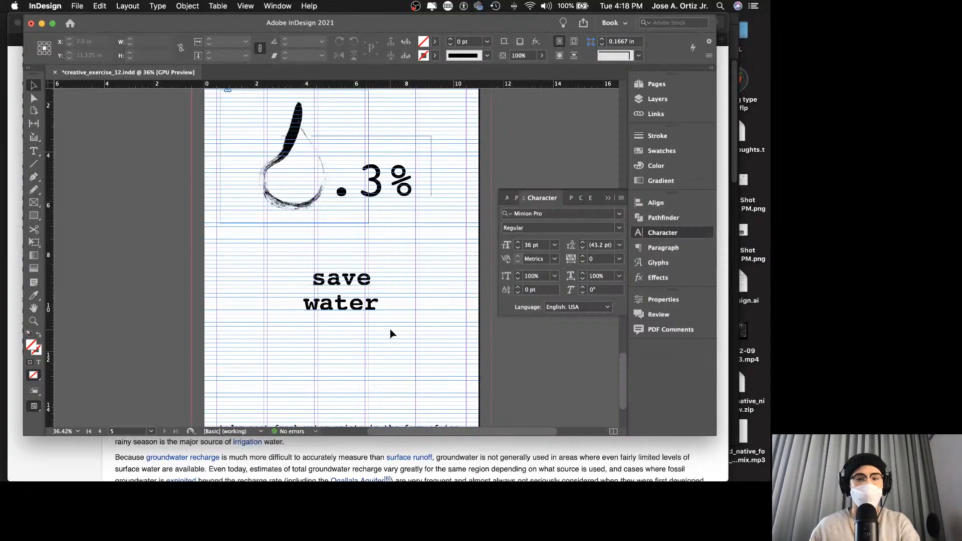
Lower the "save water" frame to a Y position of 10.3333 in, comparing placements in a full-screen preview.
drag(355, 298, 358, 347)
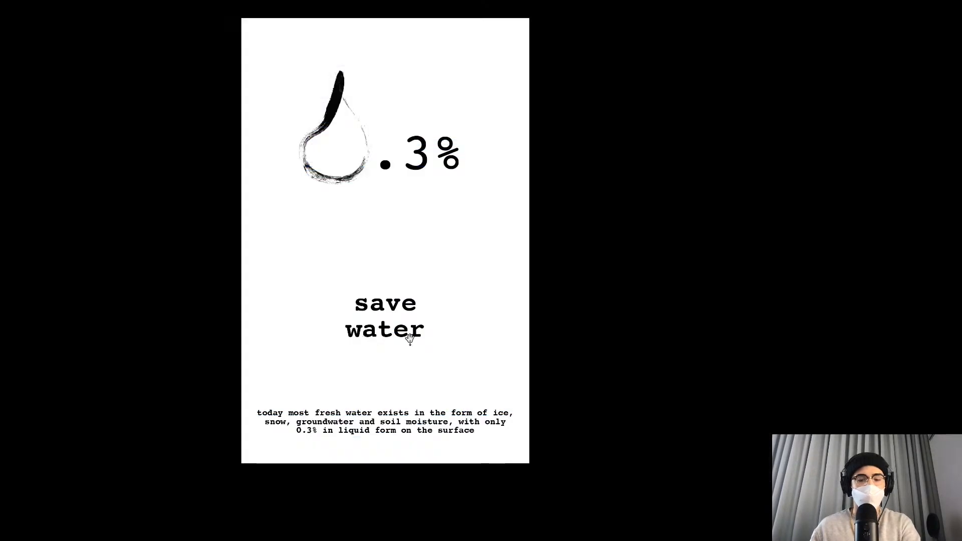
key(shift+w)
key(Escape)
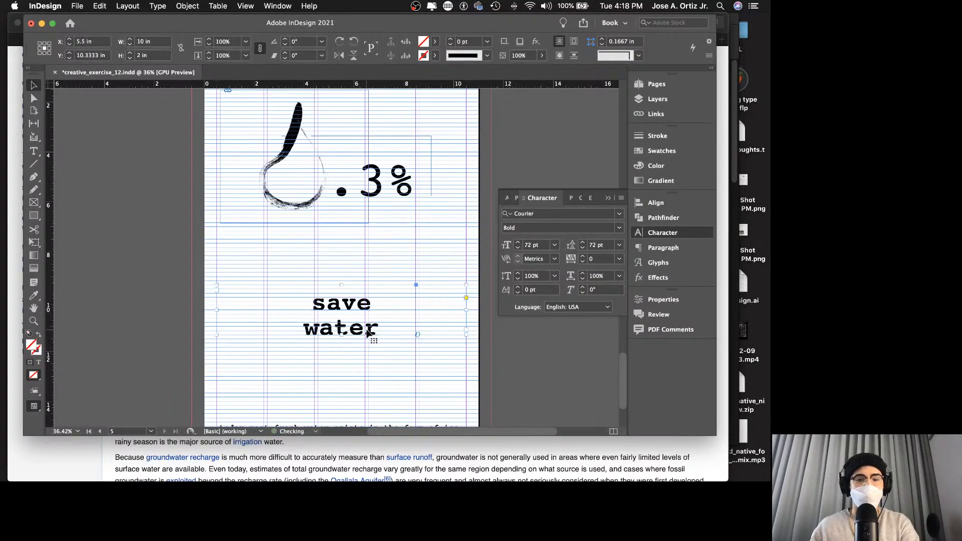
key(shift+w)
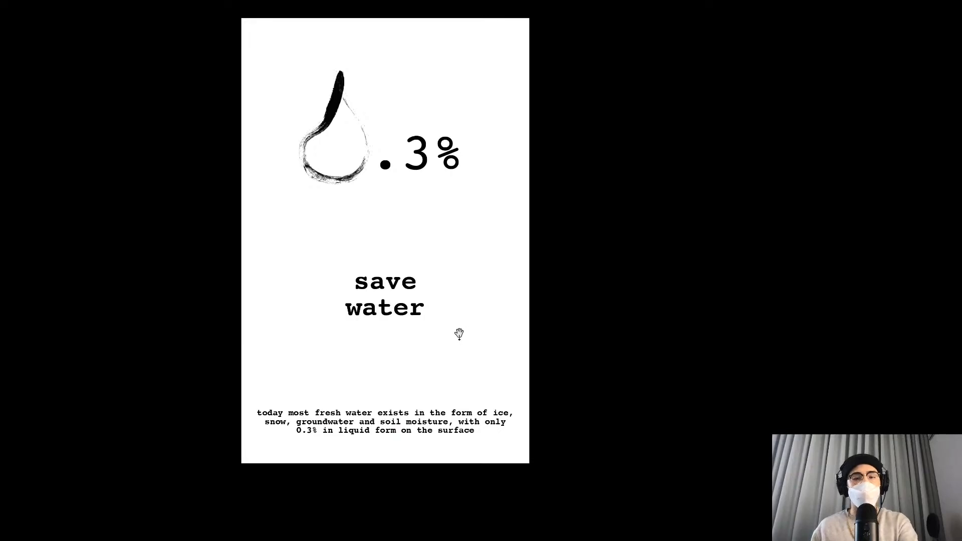
key(Escape)
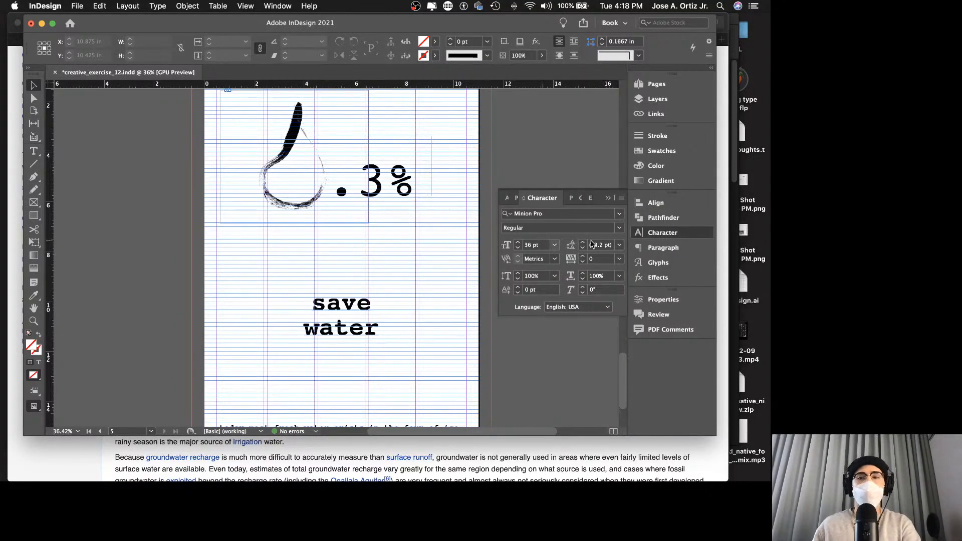
Save the document and duplicate page 5 as a new page at the end.
key(super+s)
click(657, 84)
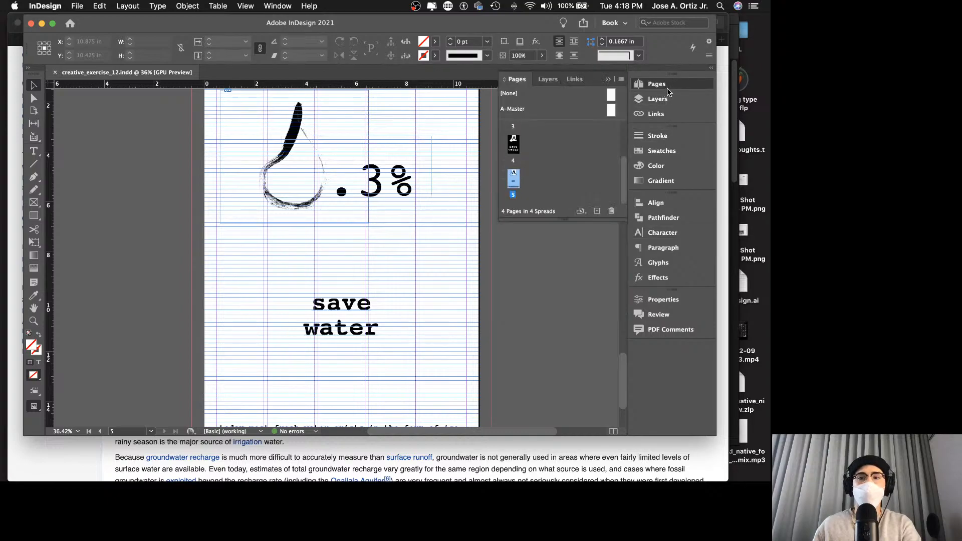
drag(512, 178, 597, 211)
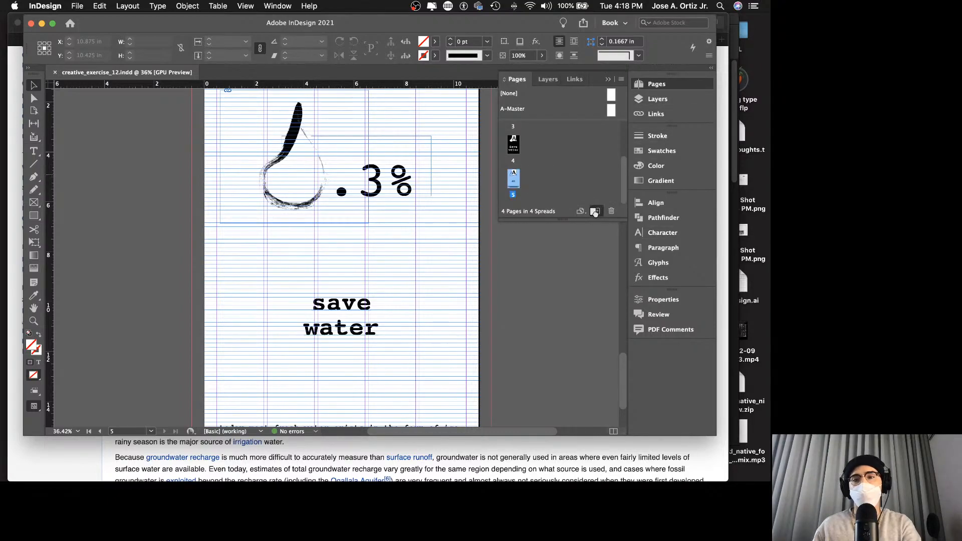
scroll(400, 264, down, 4)
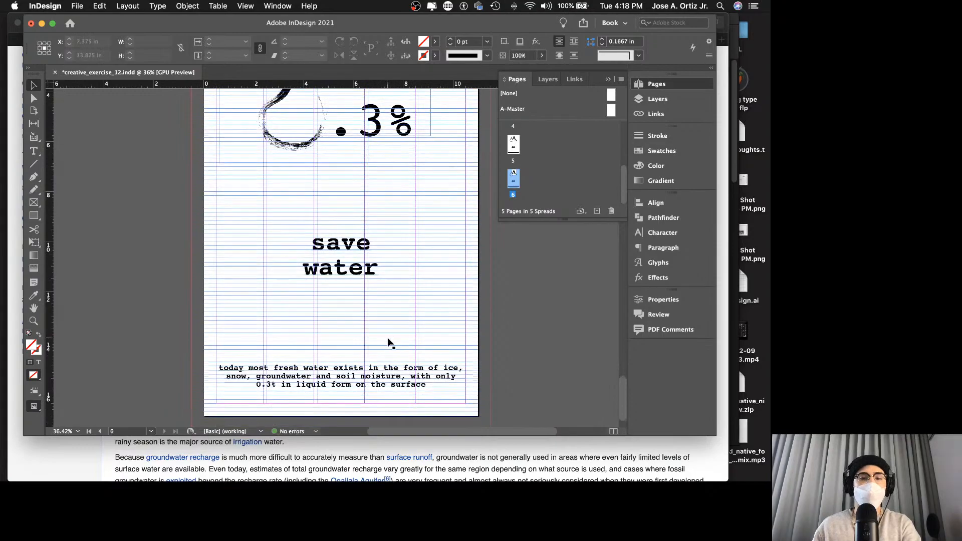
click(401, 349)
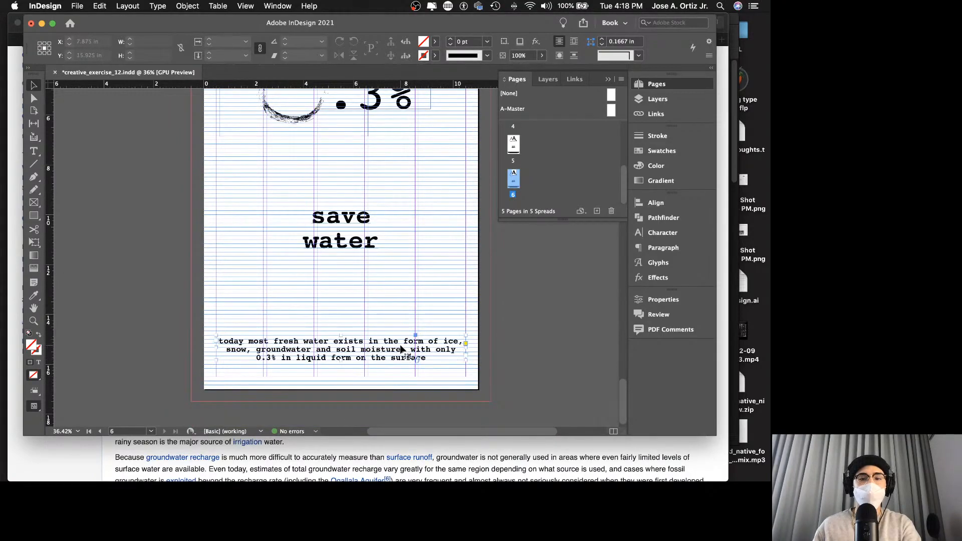
click(350, 223)
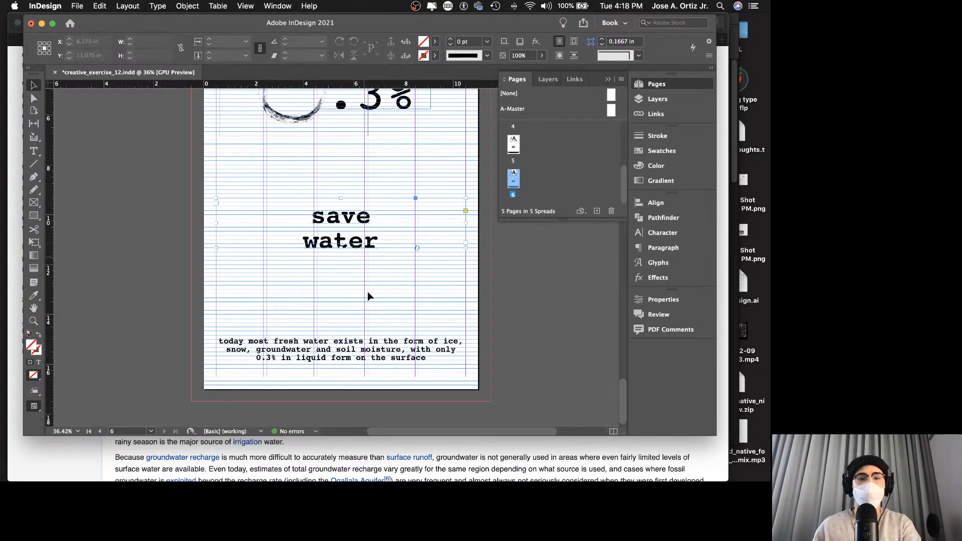
click(376, 352)
triple_click(361, 238)
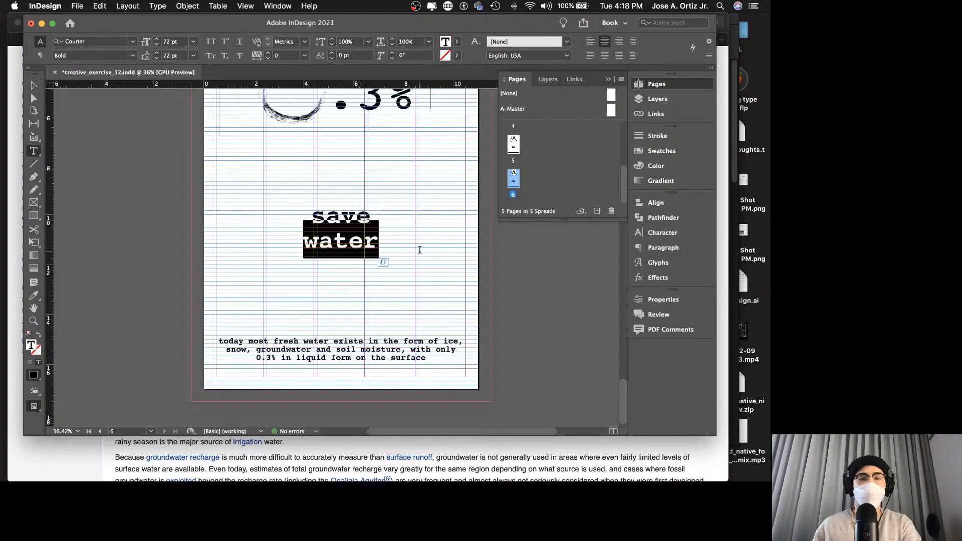
drag(385, 248, 285, 202)
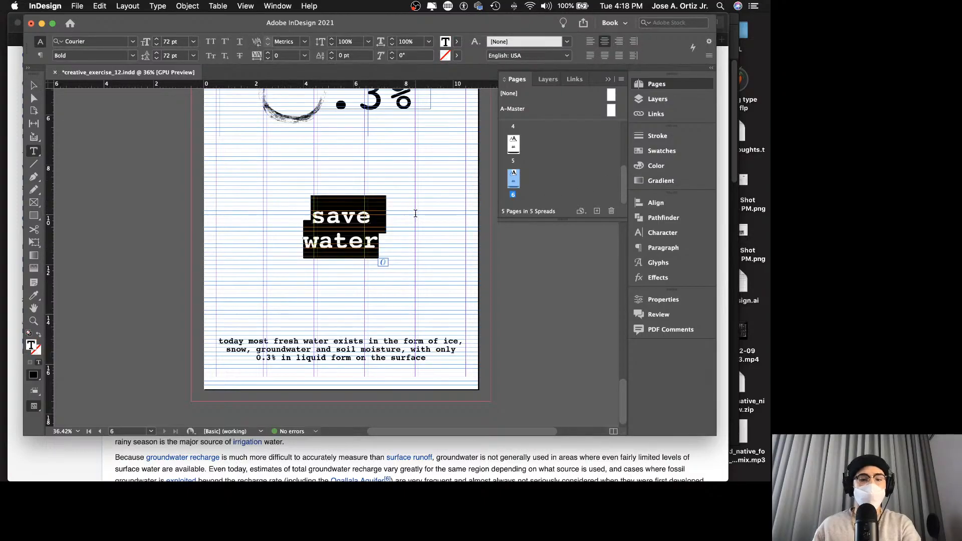
key(Escape)
Change the font of the "save water" text on page 6 to Akkurat Bold and check it in a full-screen preview.
scroll(395, 235, up, 2)
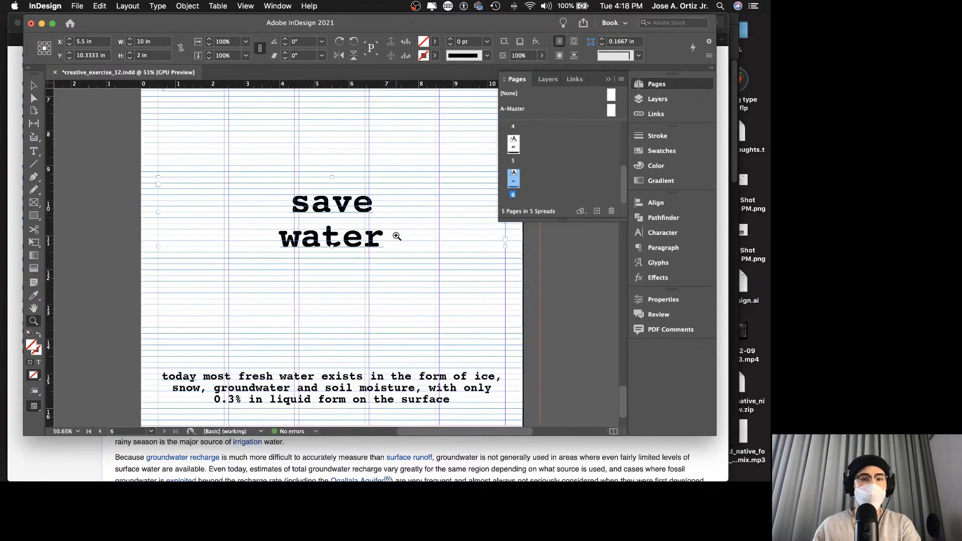
scroll(396, 236, down, 2)
double_click(353, 206)
double_click(351, 204)
click(387, 214)
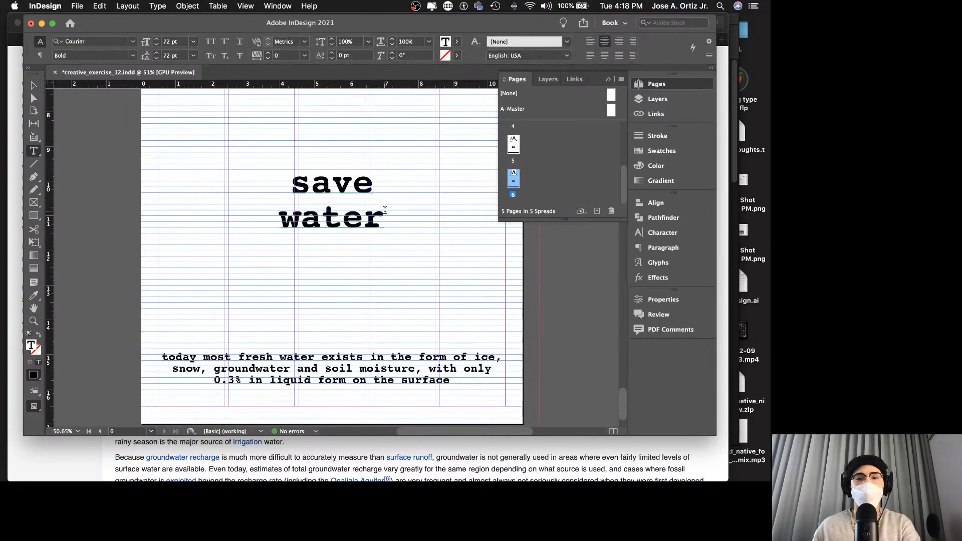
drag(387, 214, 284, 167)
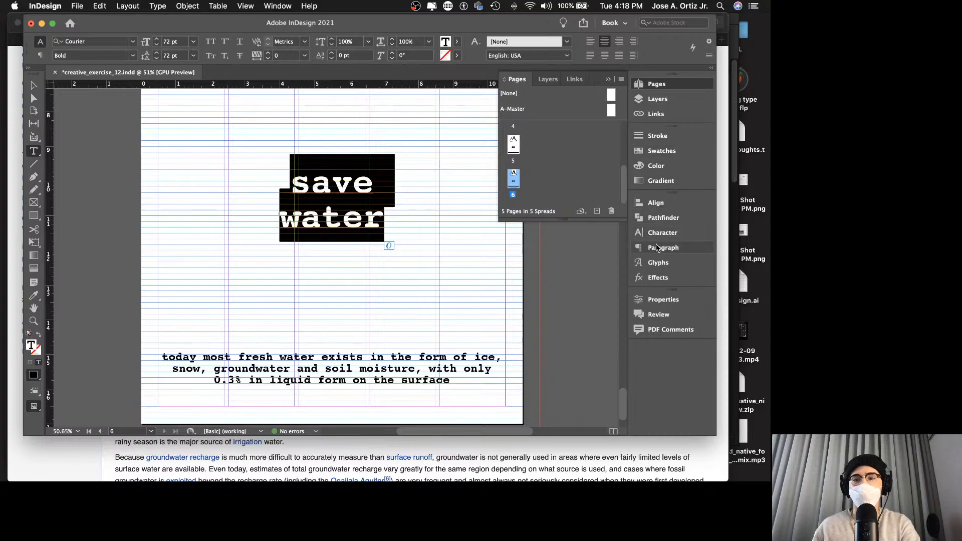
click(632, 235)
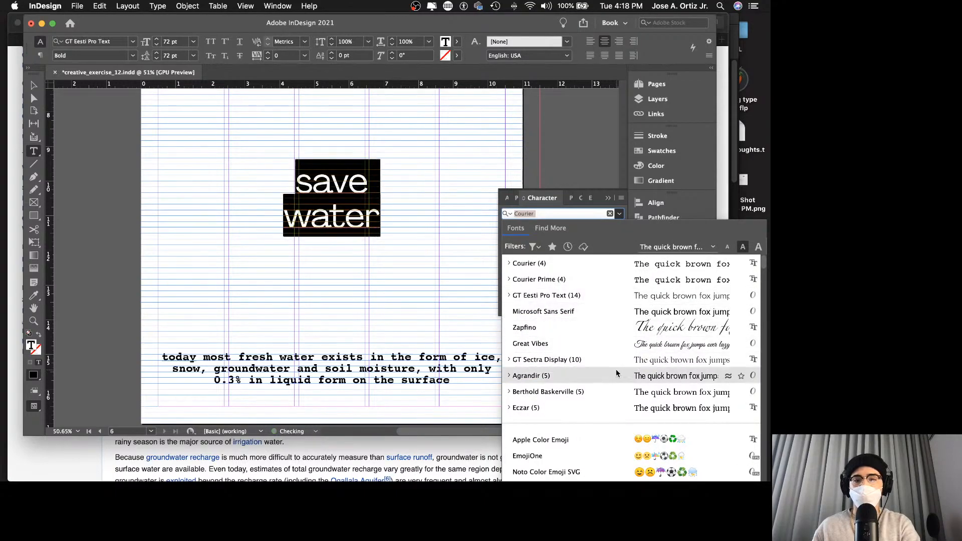
scroll(581, 416, down, 10)
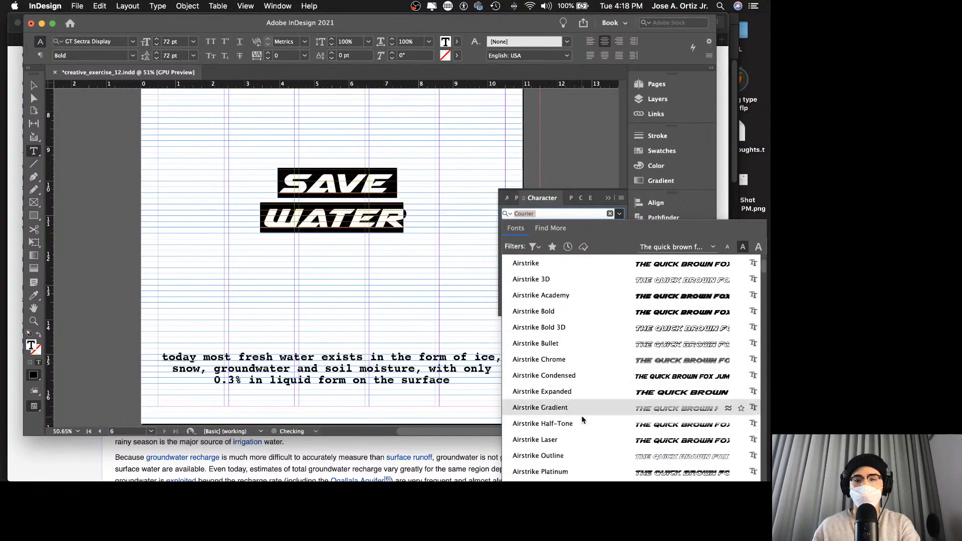
scroll(581, 415, down, 5)
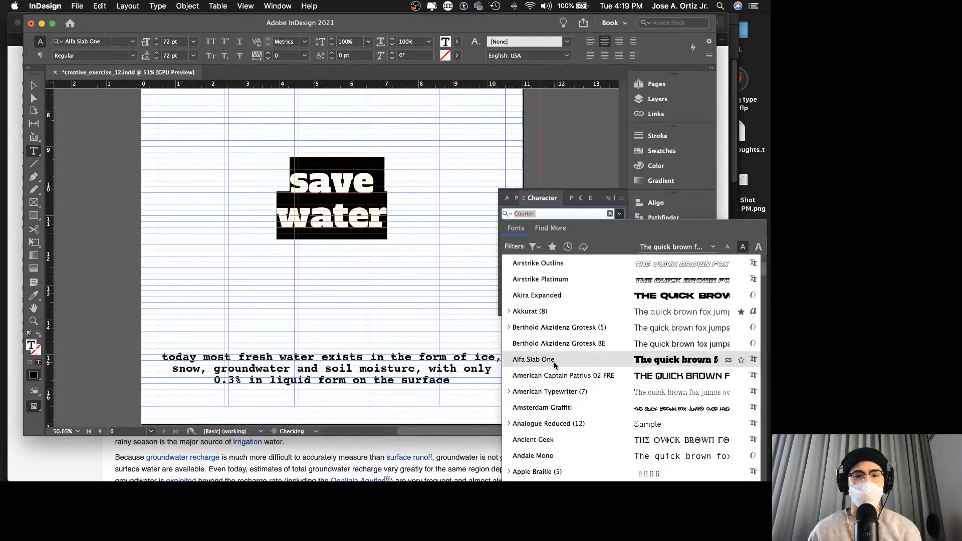
click(509, 312)
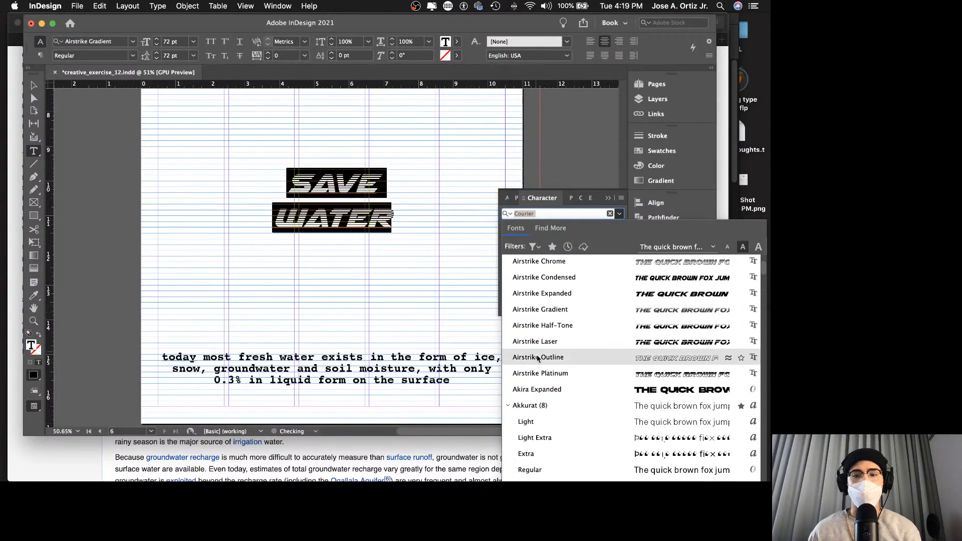
scroll(537, 359, down, 3)
scroll(537, 359, down, 2)
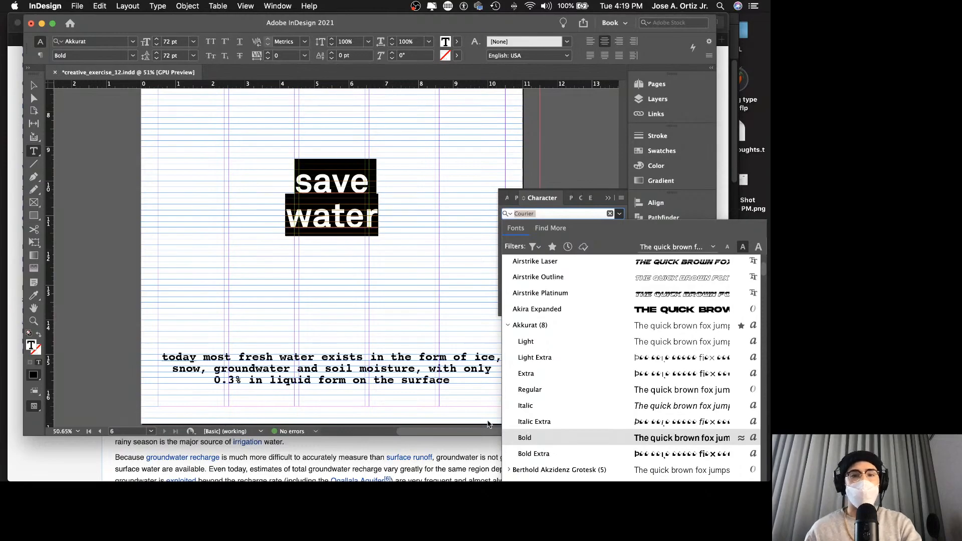
click(411, 215)
click(356, 223)
key(Escape)
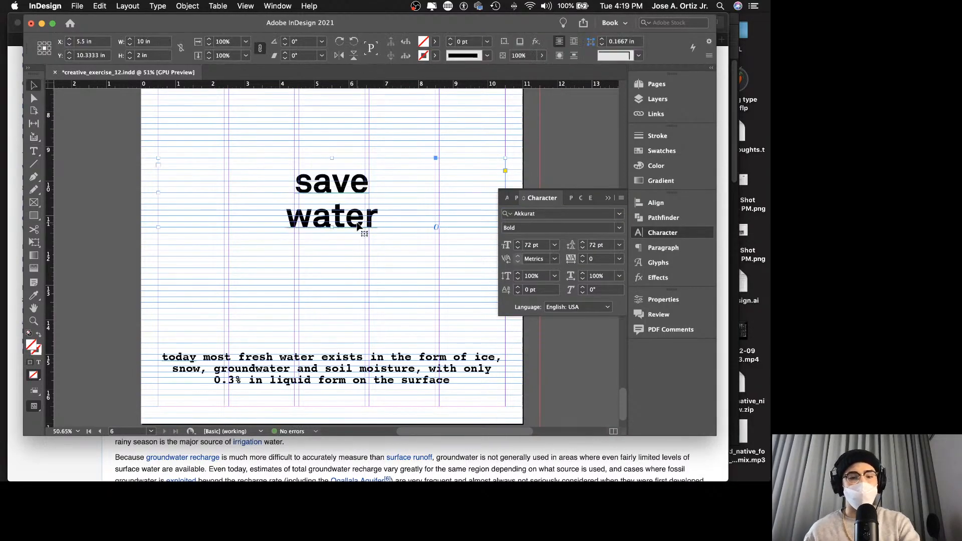
key(shift+w)
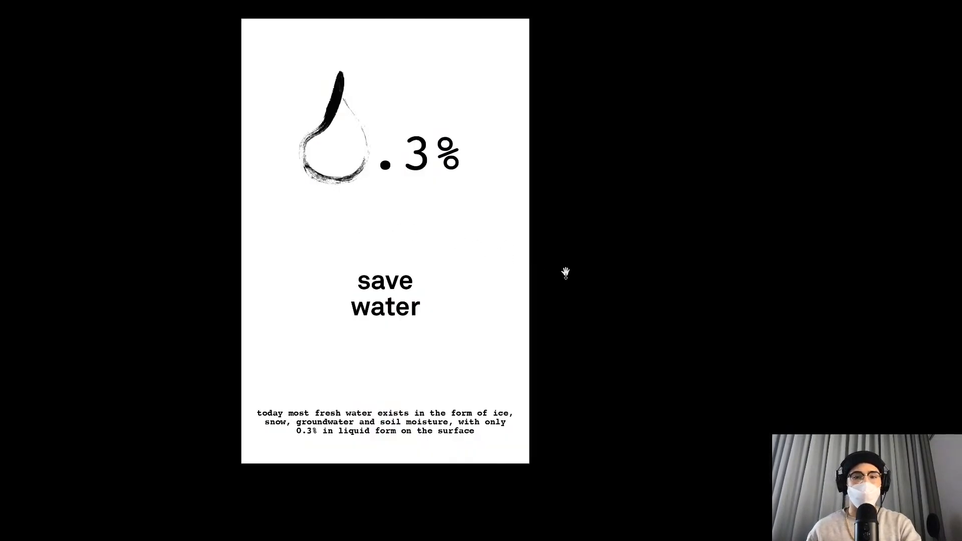
key(Escape)
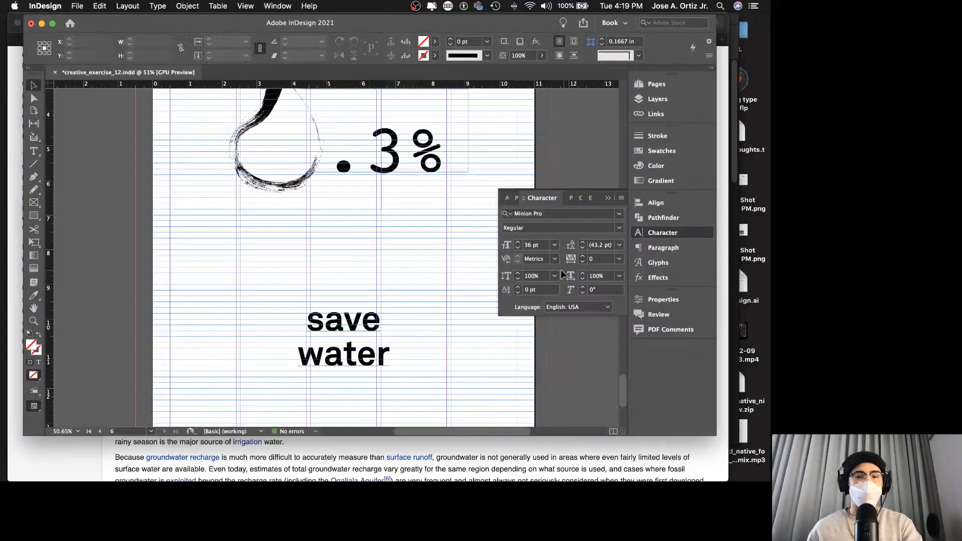
Set the fresh water fact on page 6 in Akkurat Bold and turn off its hyphenation.
scroll(451, 262, down, 5)
click(448, 335)
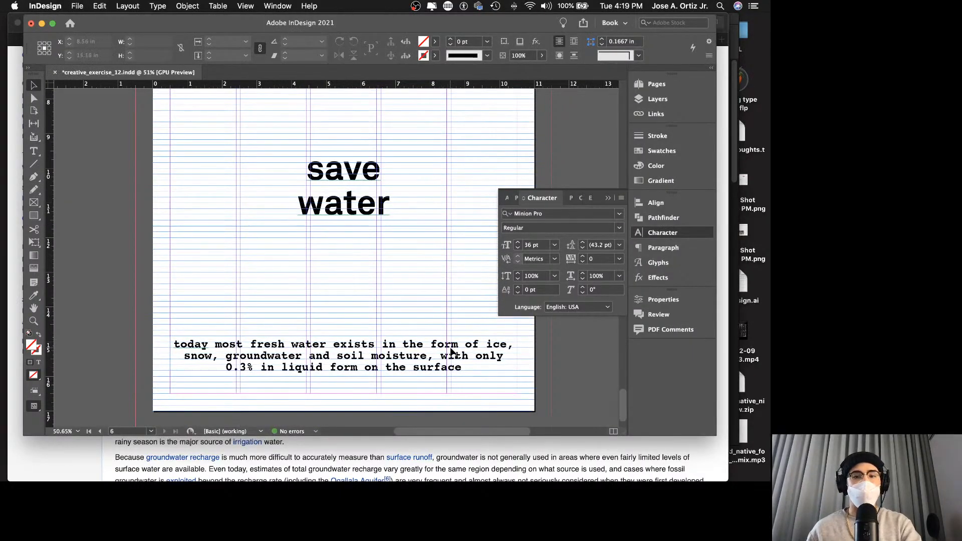
click(620, 214)
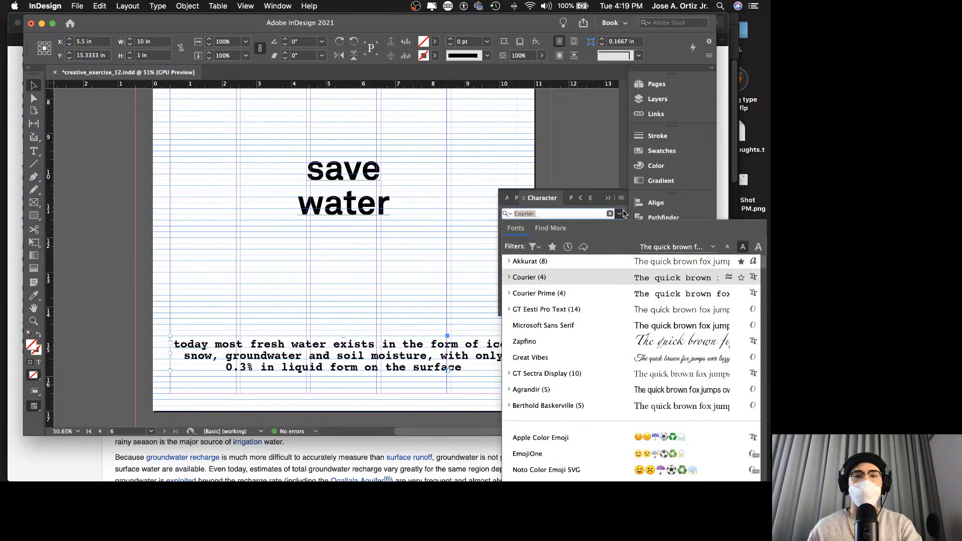
click(509, 262)
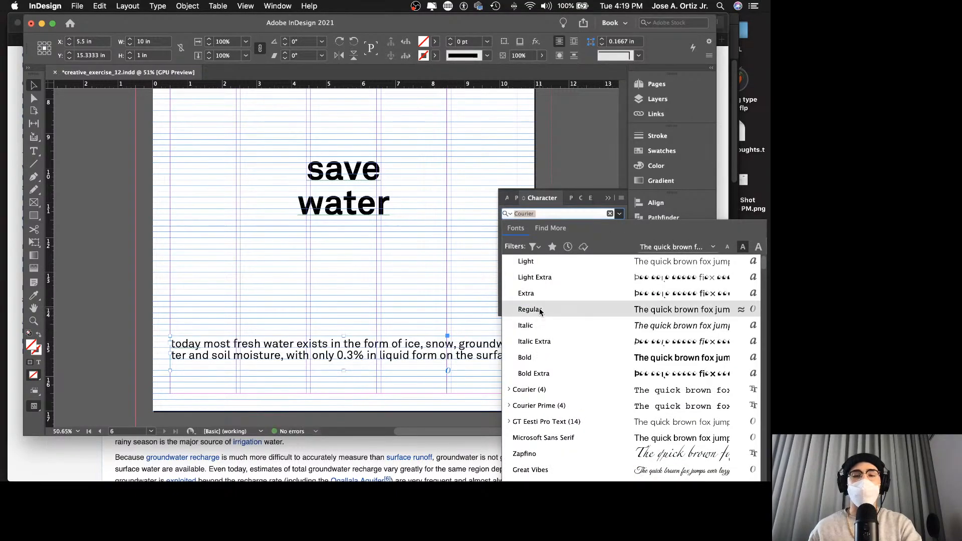
click(544, 355)
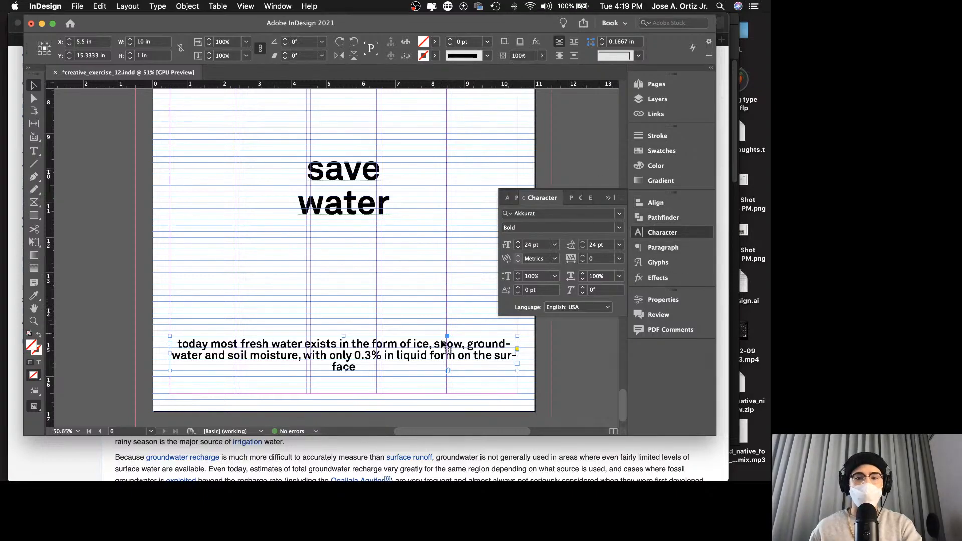
click(662, 247)
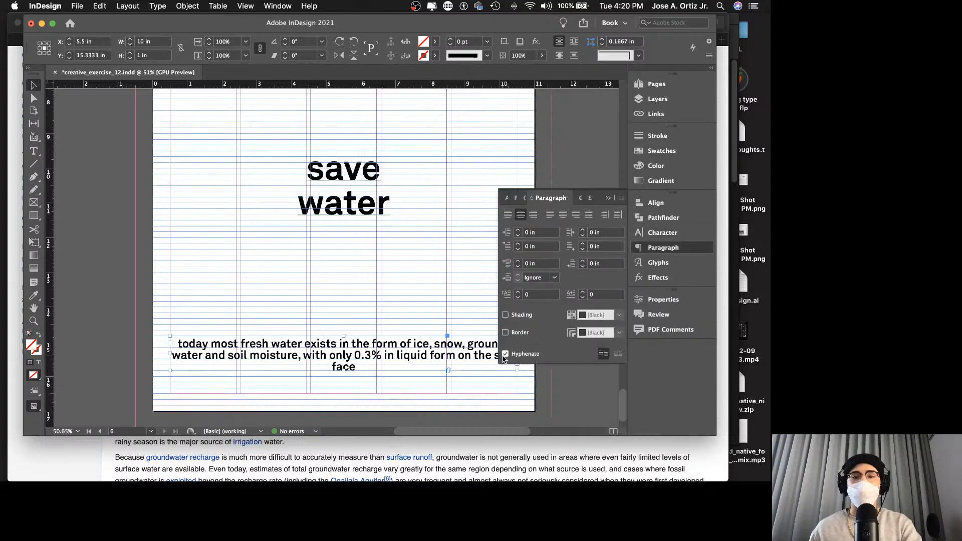
click(505, 354)
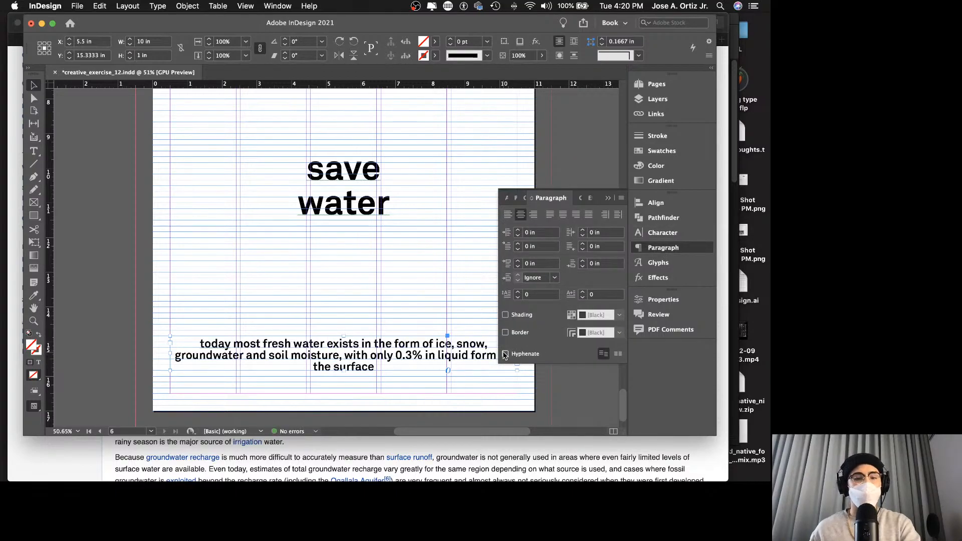
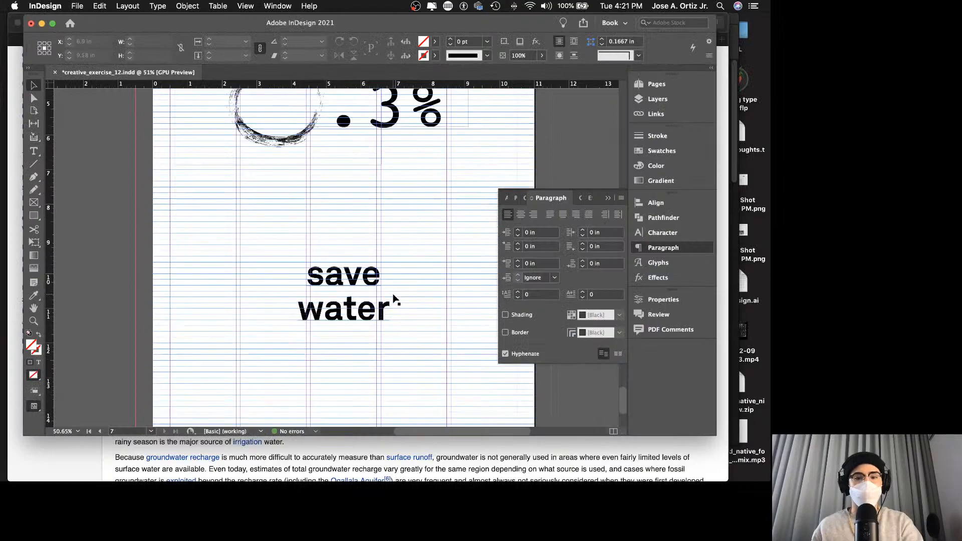
Raise the fact on page 7 and resize its frame to 3.925 in wide by 2 in high, checking it in a full-screen preview.
drag(257, 321, 255, 286)
scroll(457, 297, right, 3)
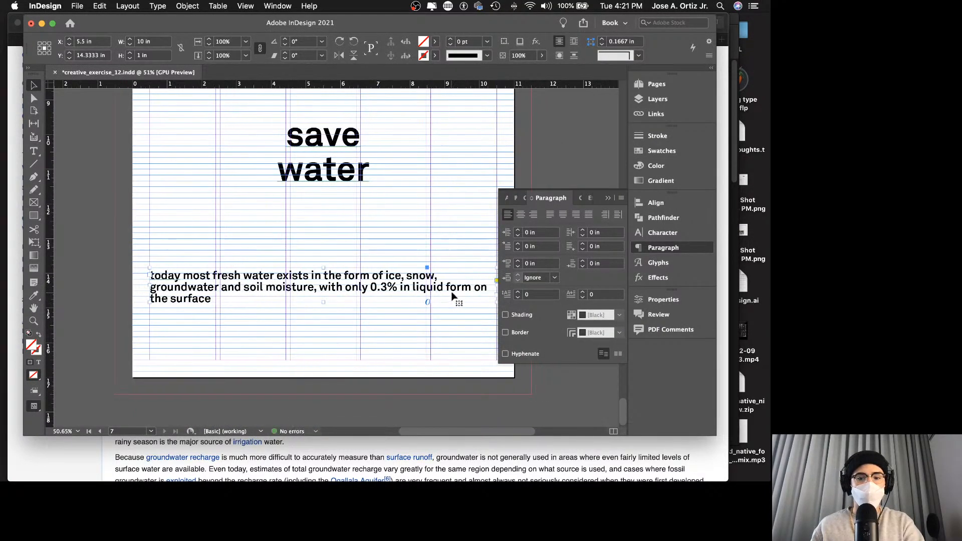
drag(471, 287, 261, 287)
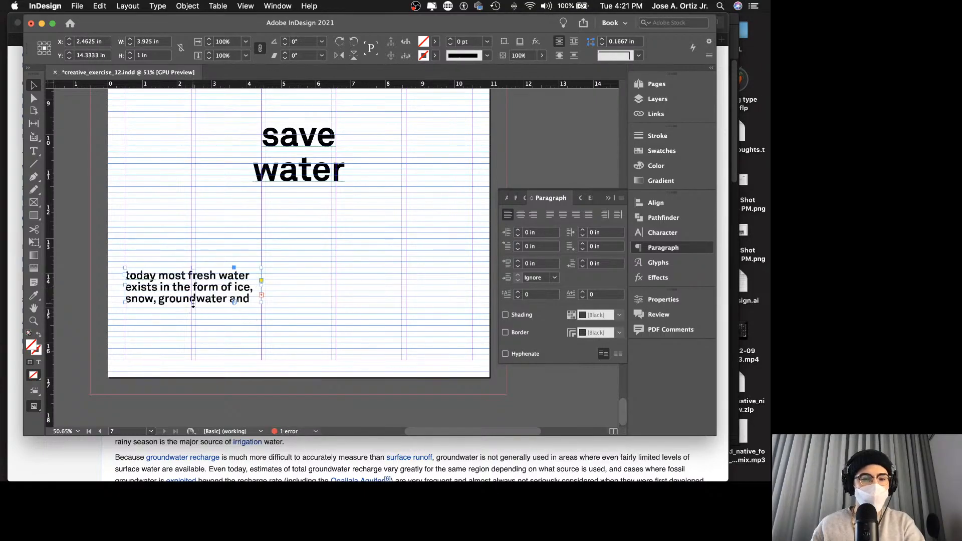
drag(193, 301, 199, 337)
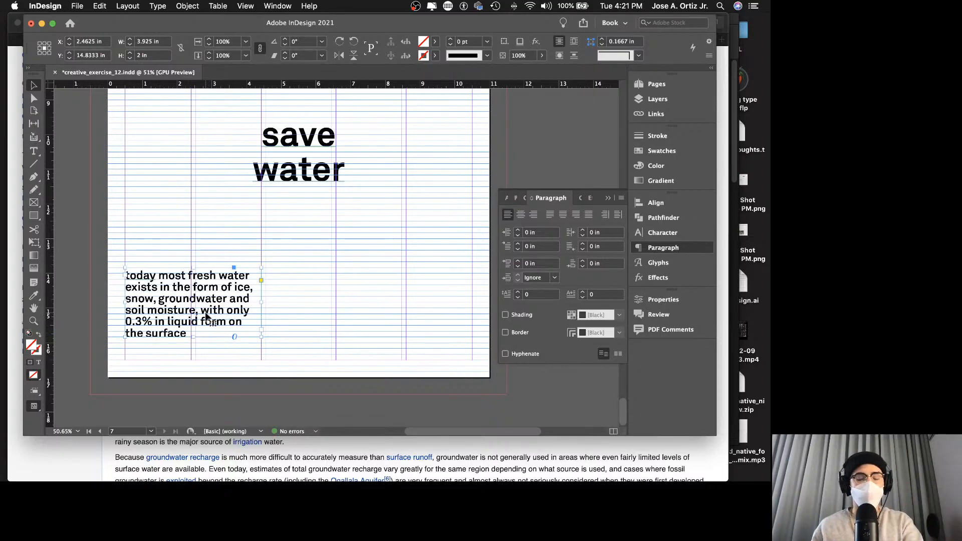
key(shift+w)
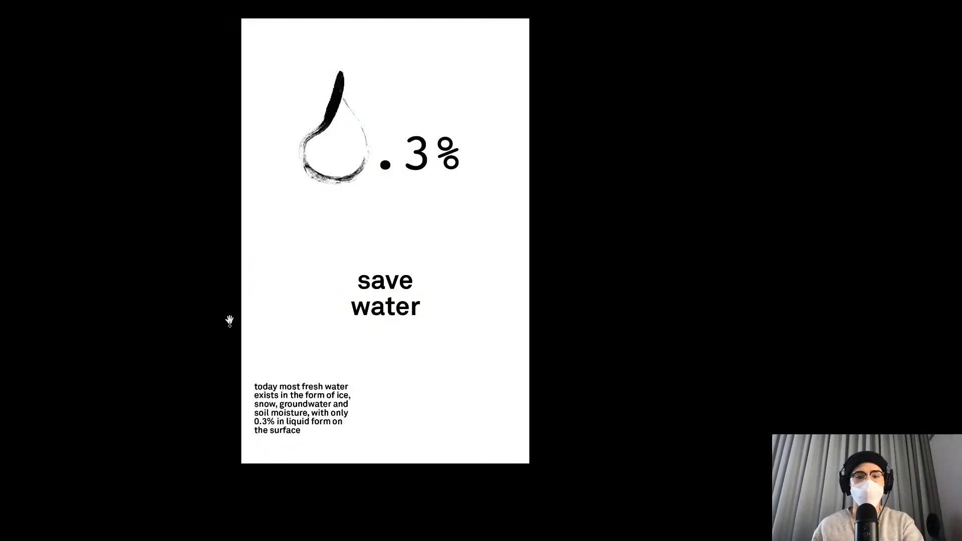
key(Escape)
Lower the narrowed fact frame to the page's bottom margin at a Y position of 15.5 in and preview it full screen.
scroll(322, 356, down, 5)
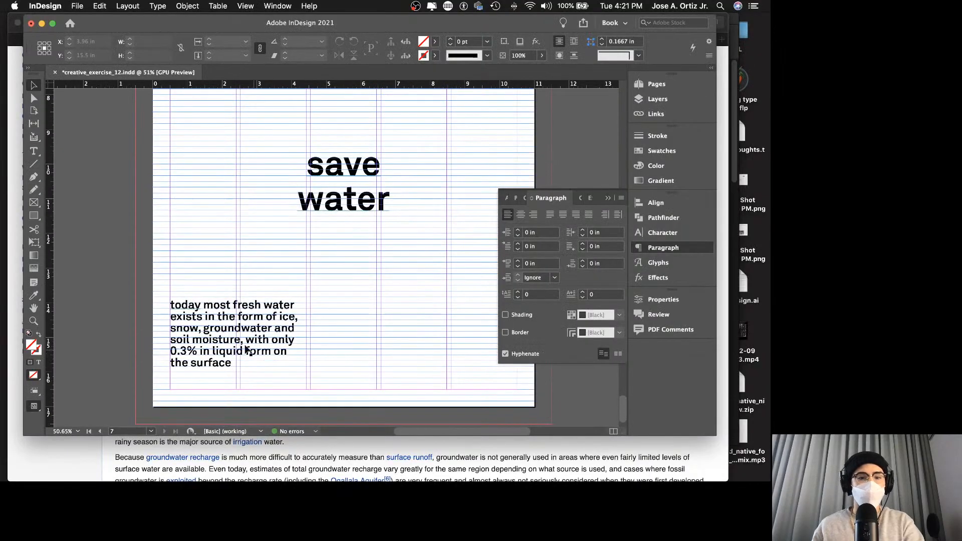
drag(228, 334, 241, 374)
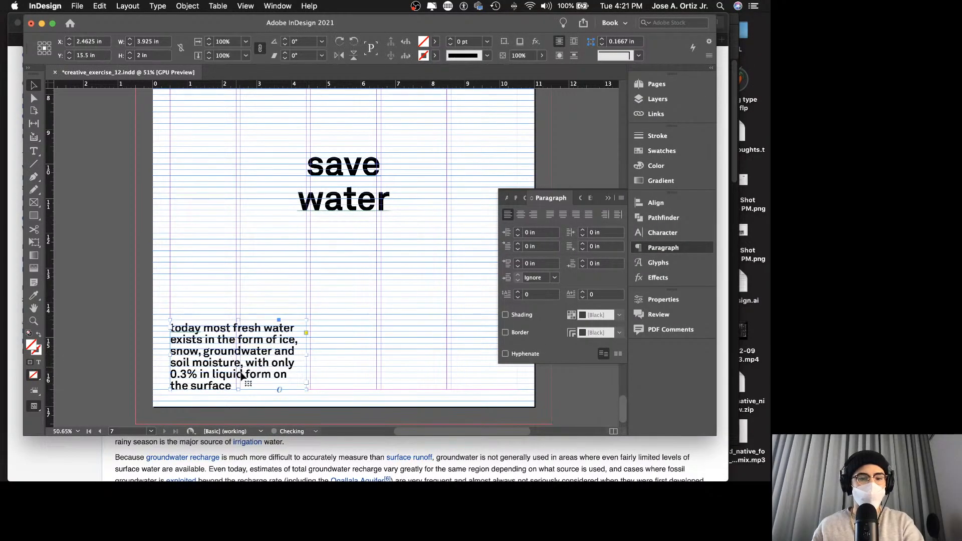
key(shift+w)
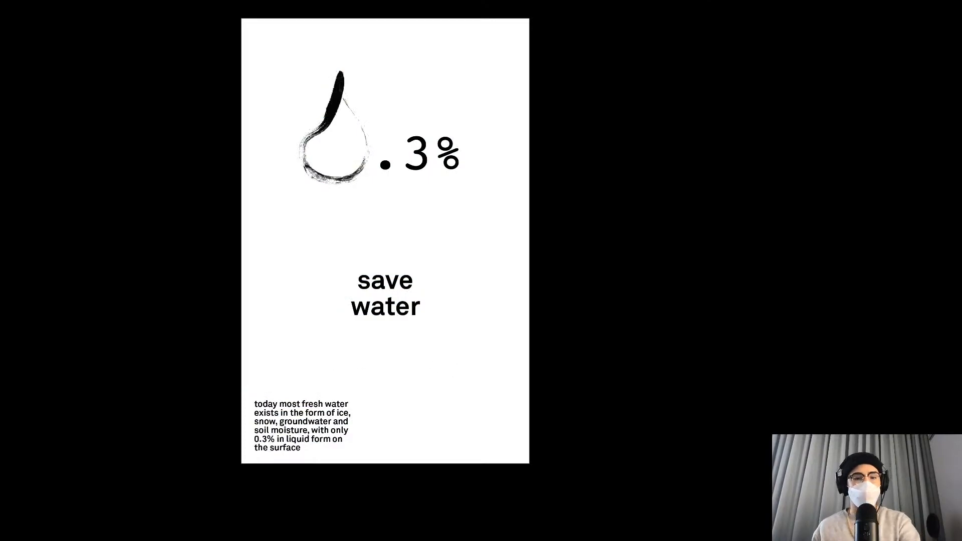
key(Escape)
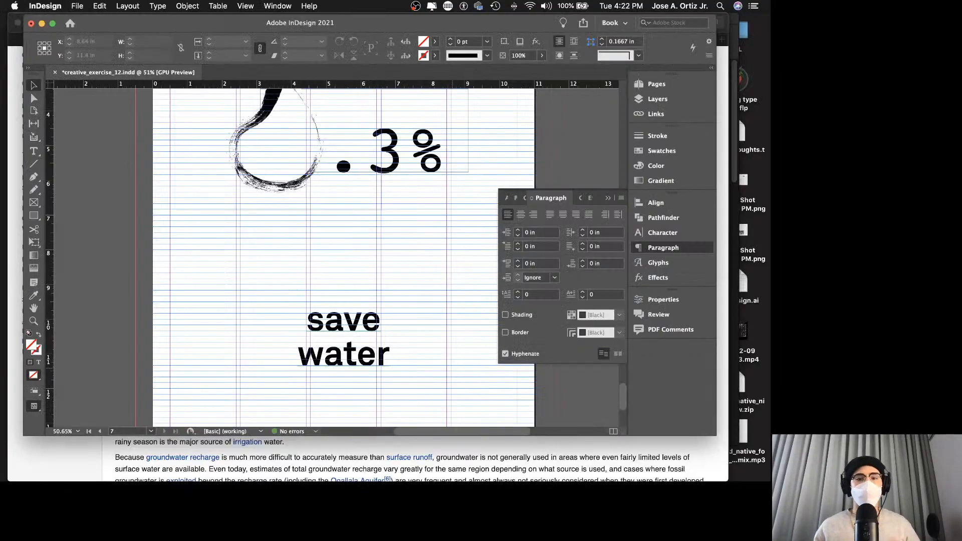
Duplicate page 7 as a new page at the end of the document.
scroll(392, 341, down, 3)
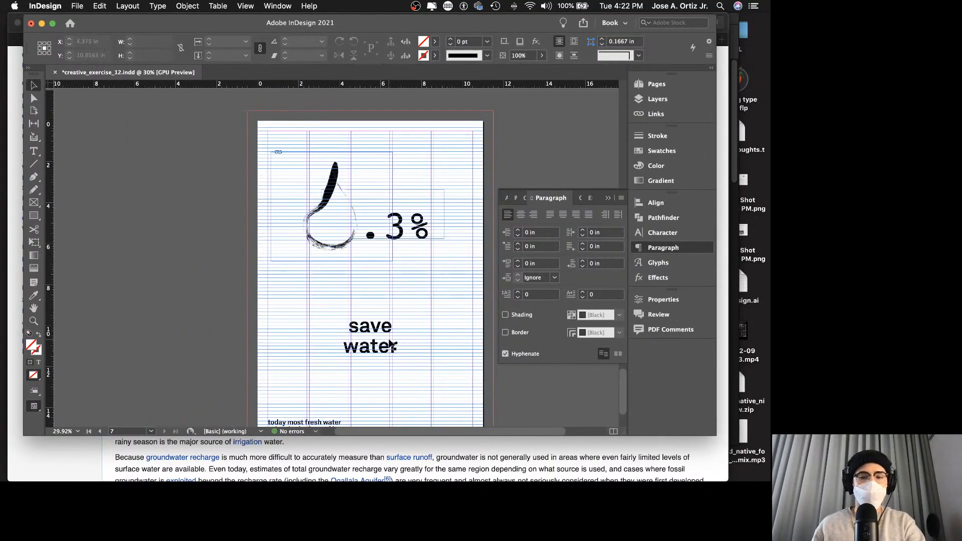
scroll(391, 340, down, 1)
scroll(380, 351, right, 3)
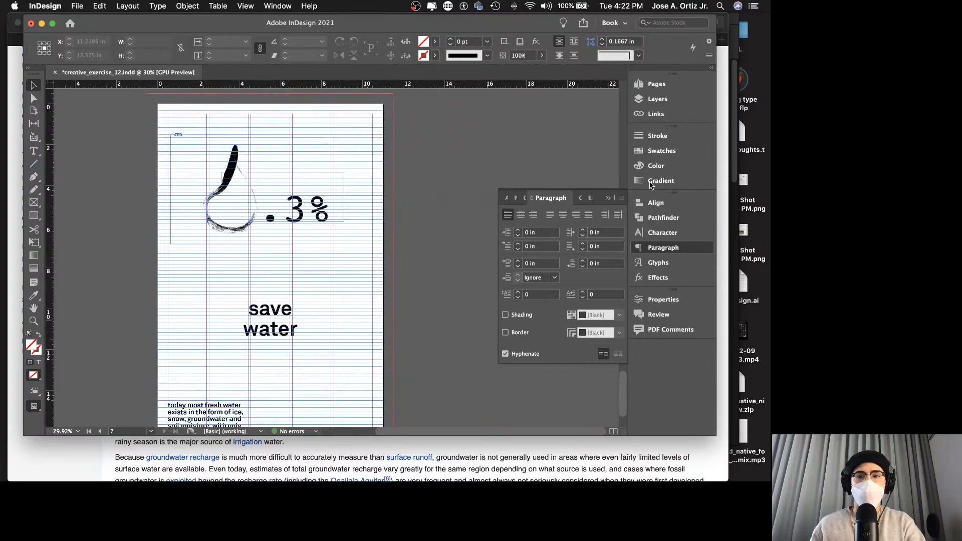
click(651, 85)
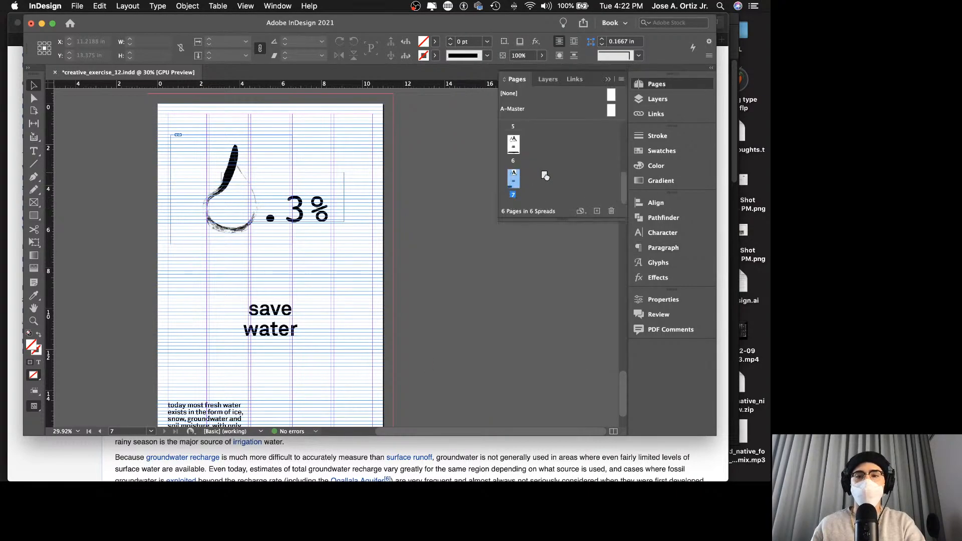
click(611, 211)
click(440, 270)
click(597, 211)
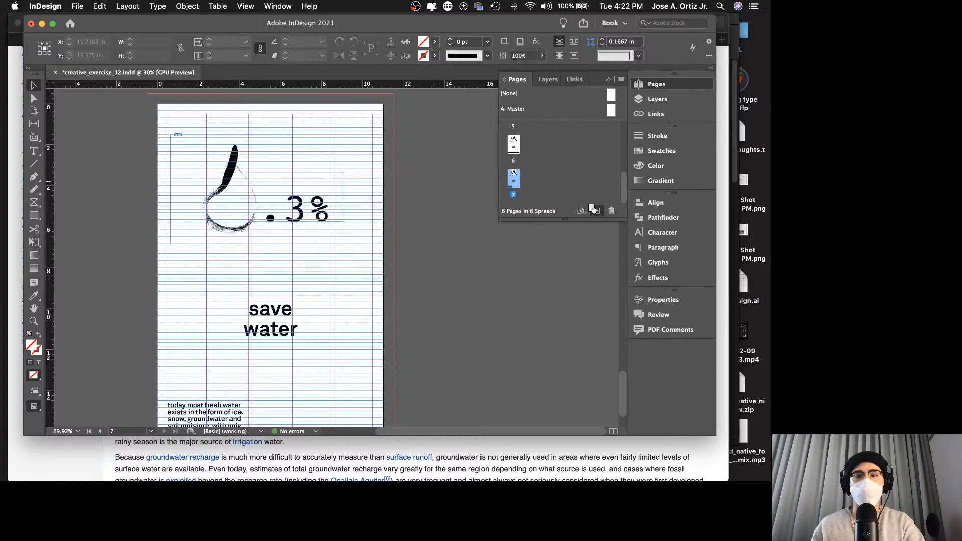
Set the fresh water fact on page 8 to 12 pt type with 12 pt leading.
scroll(301, 229, down, 5)
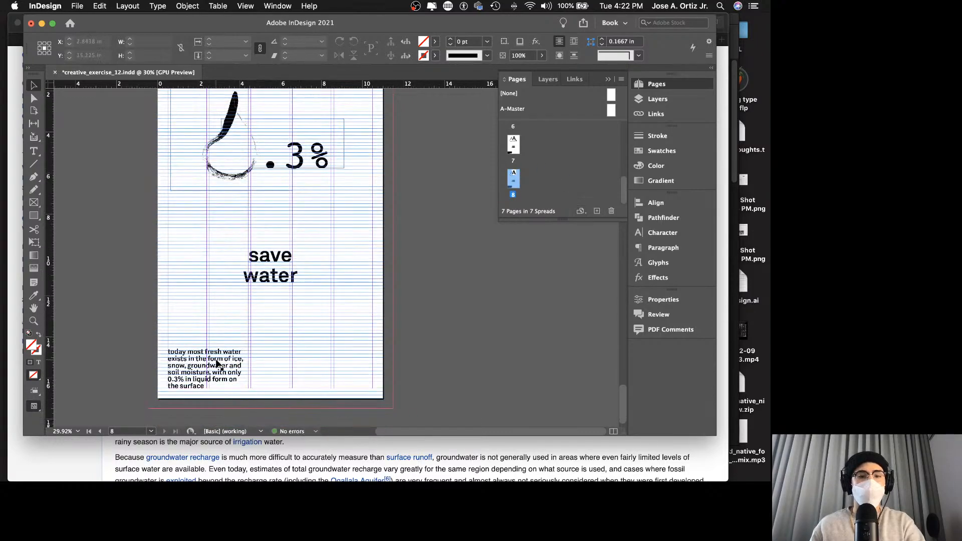
click(217, 363)
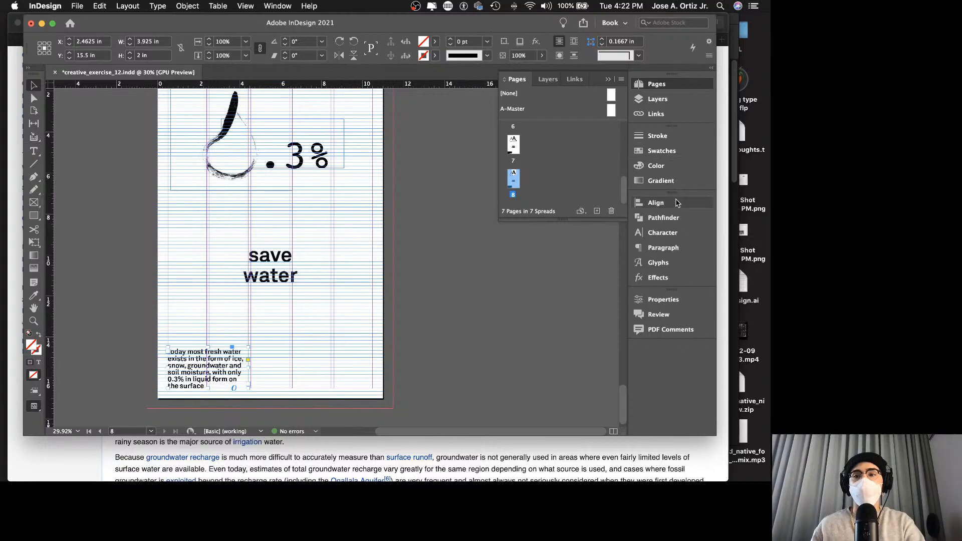
click(673, 235)
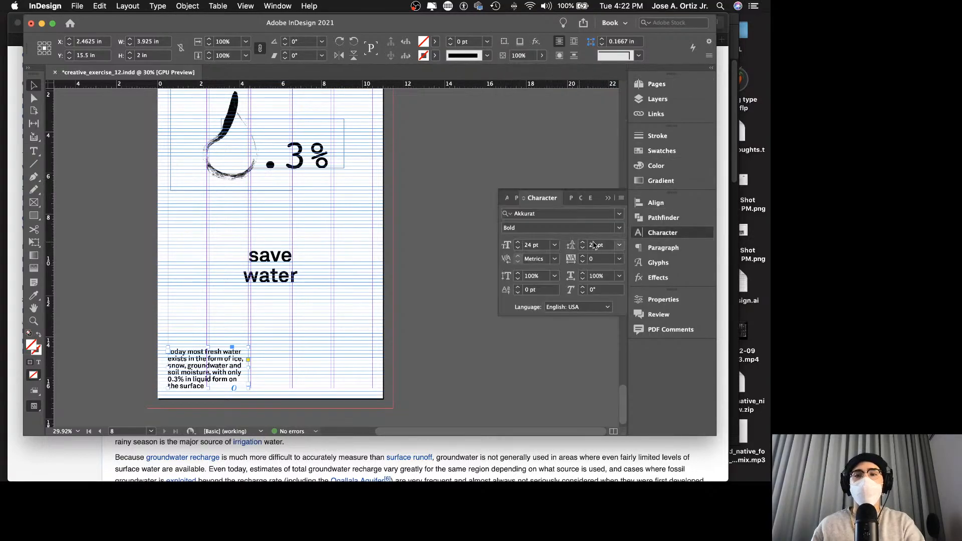
click(554, 245)
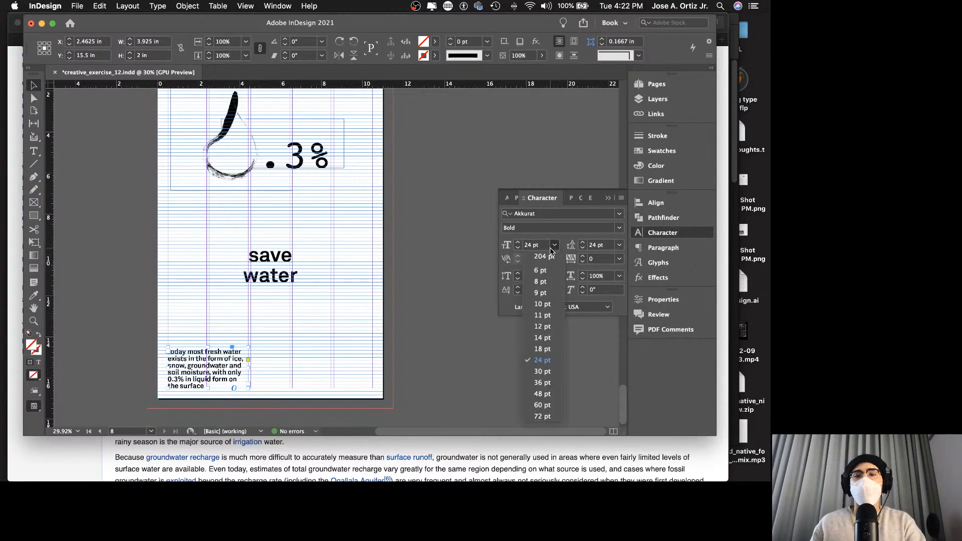
click(544, 326)
click(619, 245)
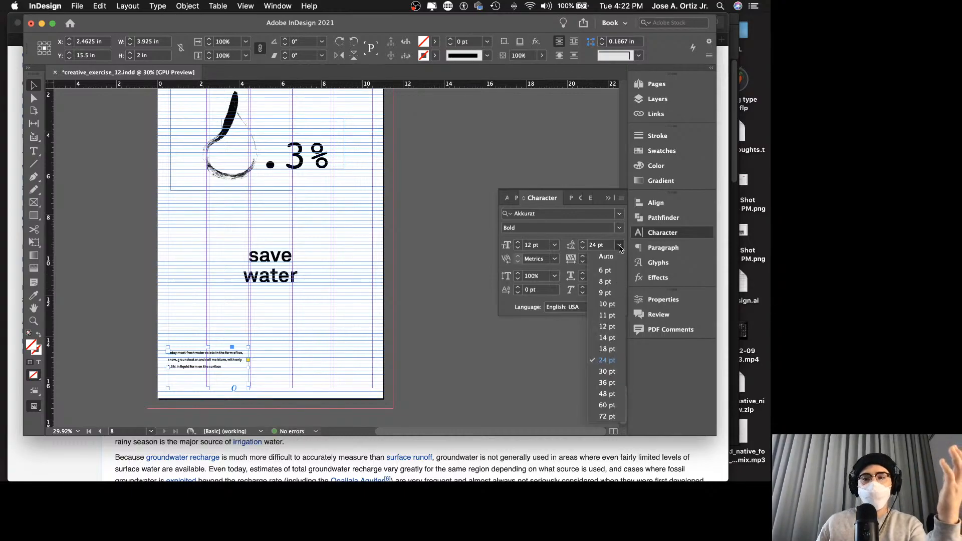
click(605, 326)
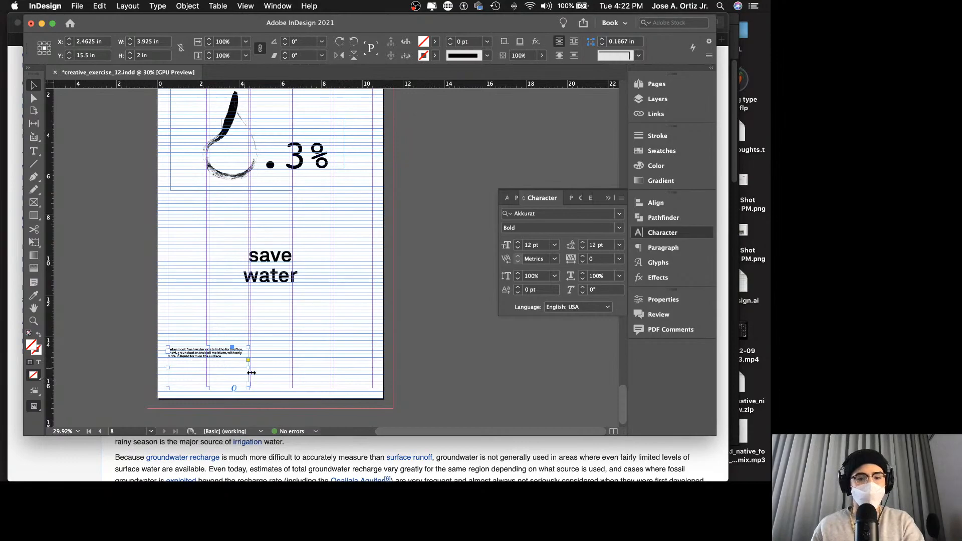
Narrow the fact's text frame on page 8 to one grid column, 1.9 in wide.
drag(251, 373, 298, 371)
key(super+z)
key(z)
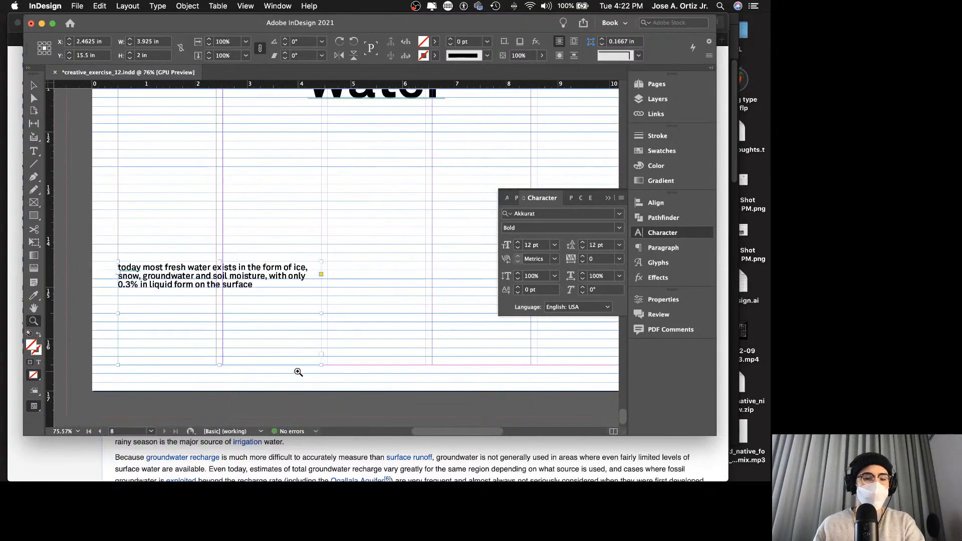
key(v)
drag(320, 313, 217, 315)
click(253, 320)
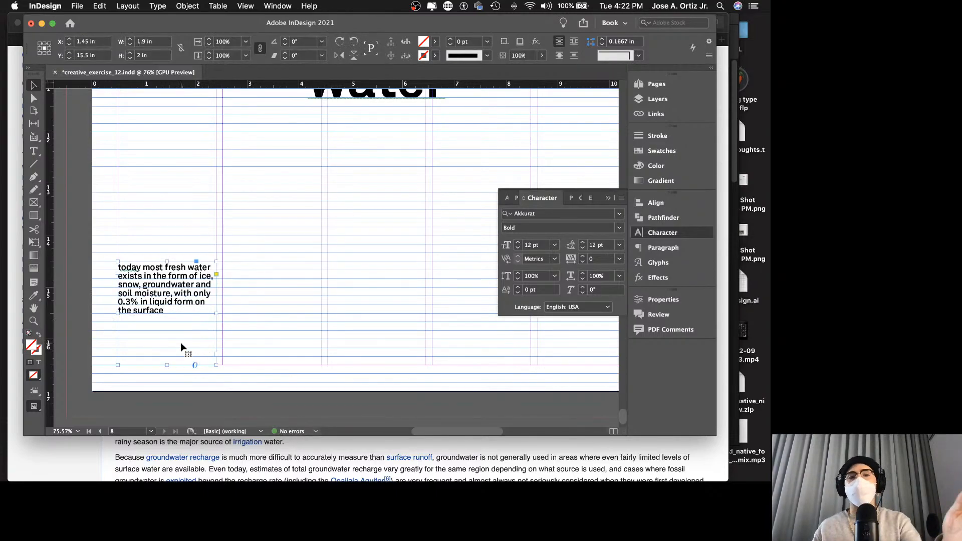
Capitalize the first letter of the fact on page 8 so that it begins with "Today".
double_click(145, 276)
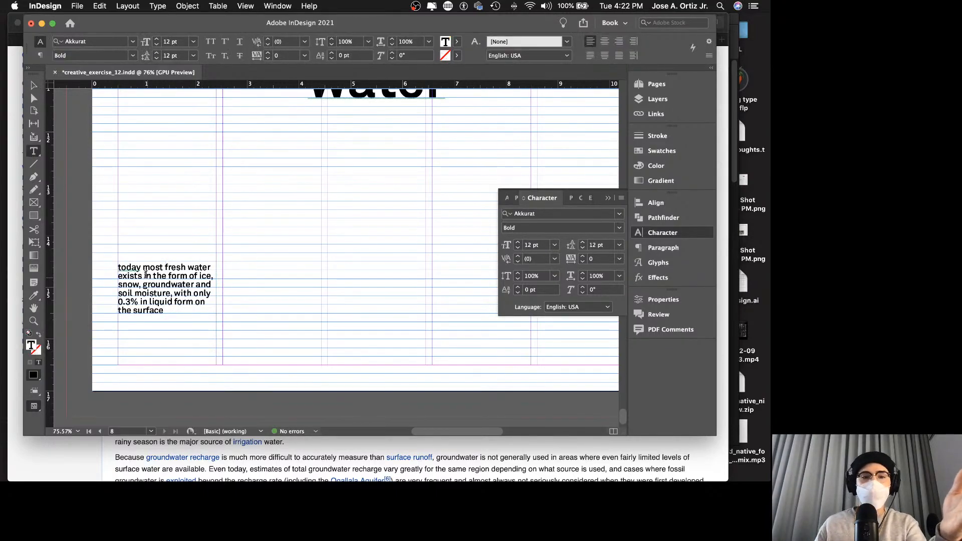
click(120, 268)
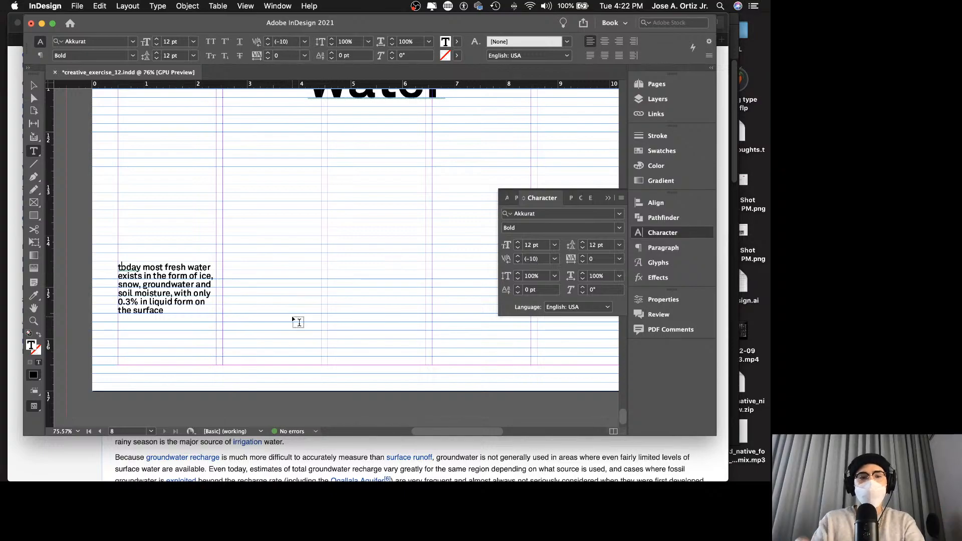
key(alt+Left)
key(alt+Left)
key(alt+Left)
key(alt+Left)
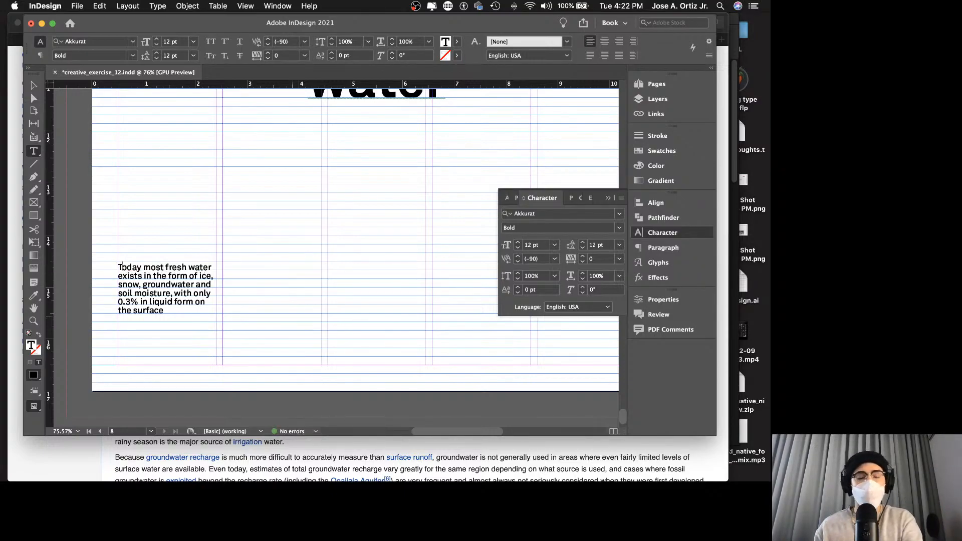
key(Escape)
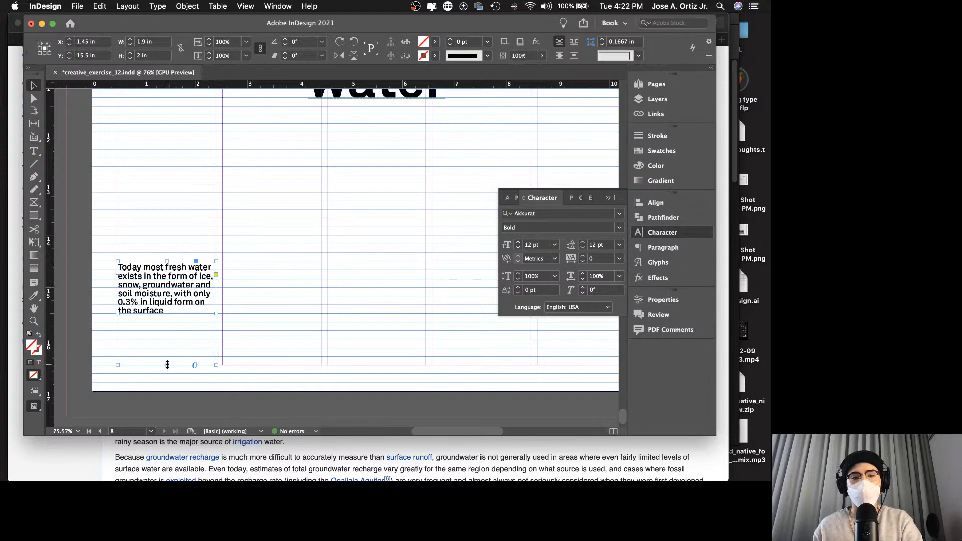
Shorten the fact's frame and place it at the bottom margin of page 8, preview it full screen, and save the document.
drag(167, 364, 161, 336)
key(shift+w)
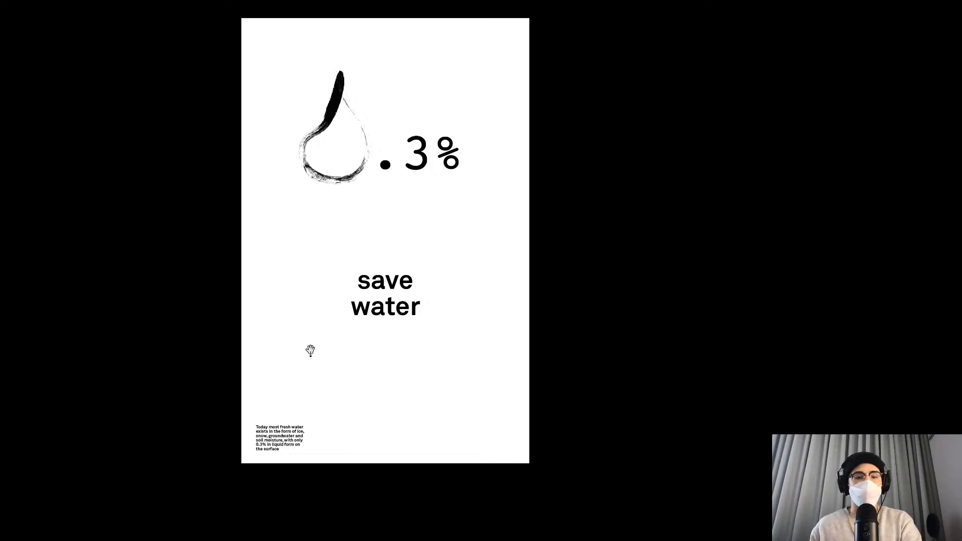
key(Escape)
alt+click(349, 309)
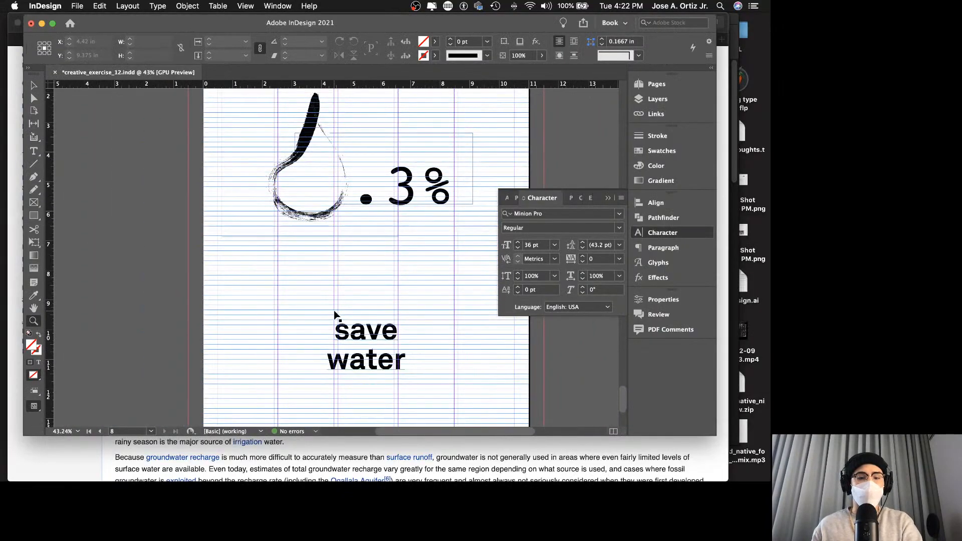
key(super+s)
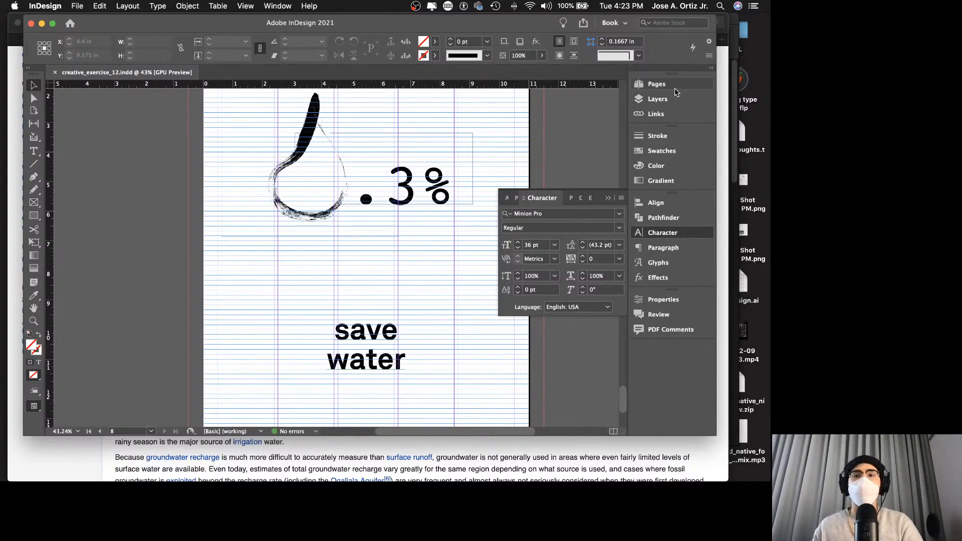
Duplicate page 8 at the end of the document, delete "save water" from the copy, and preview it full screen.
click(676, 92)
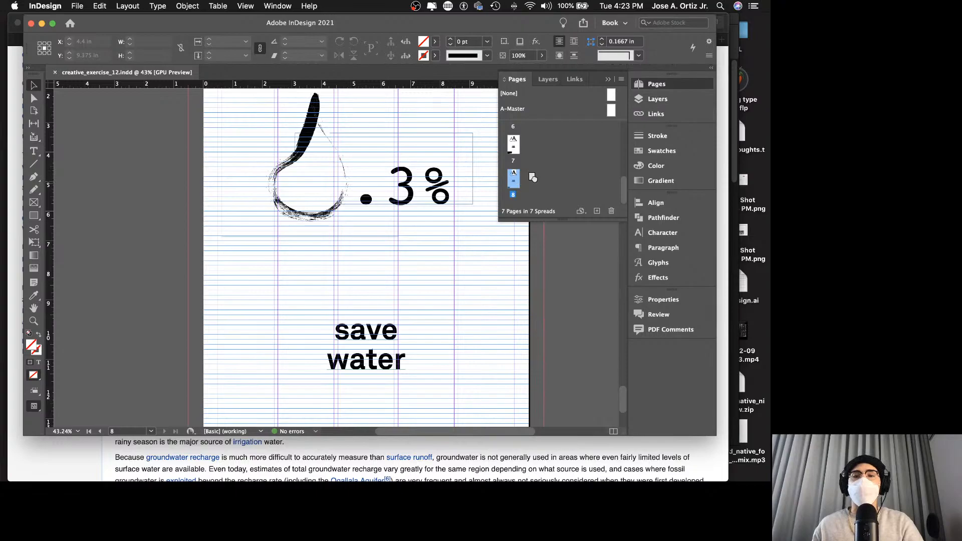
drag(530, 174, 596, 210)
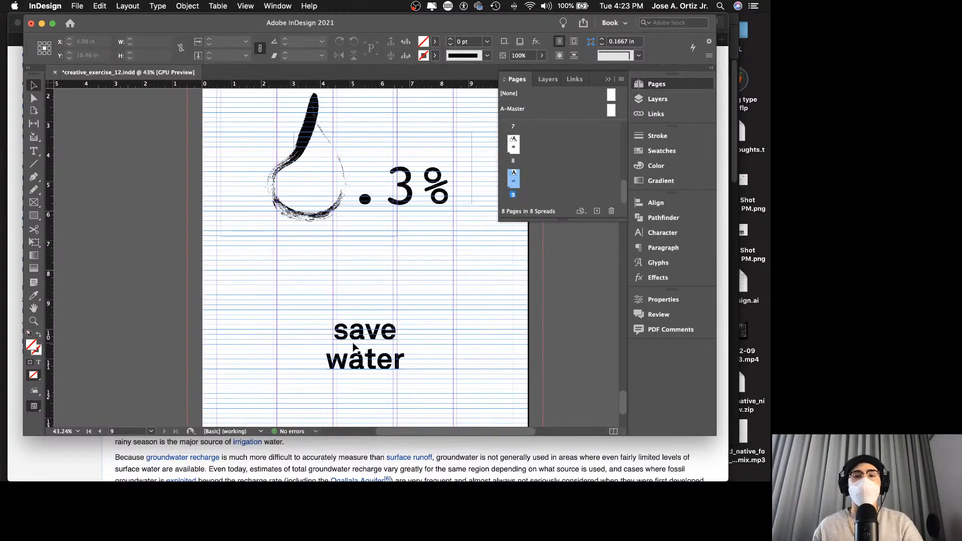
click(354, 346)
key(Delete)
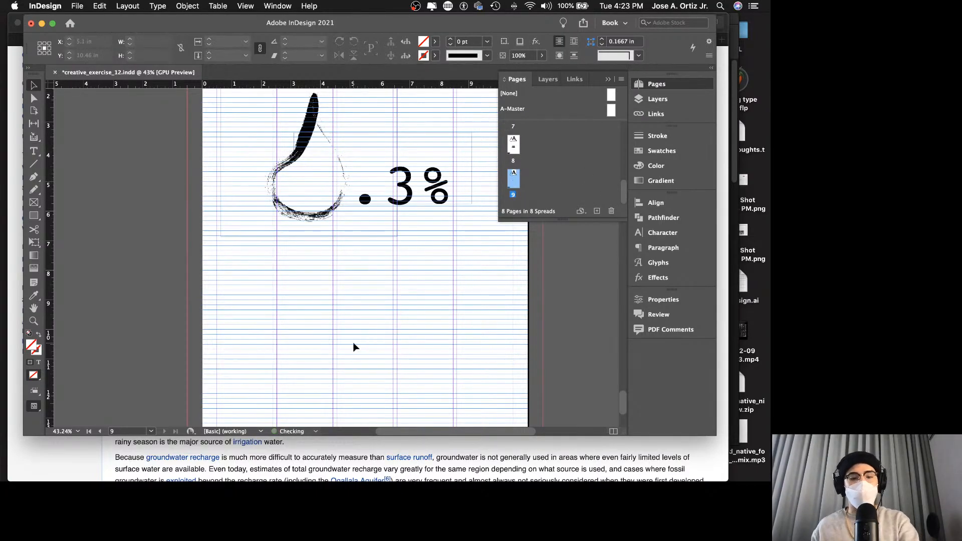
key(shift+w)
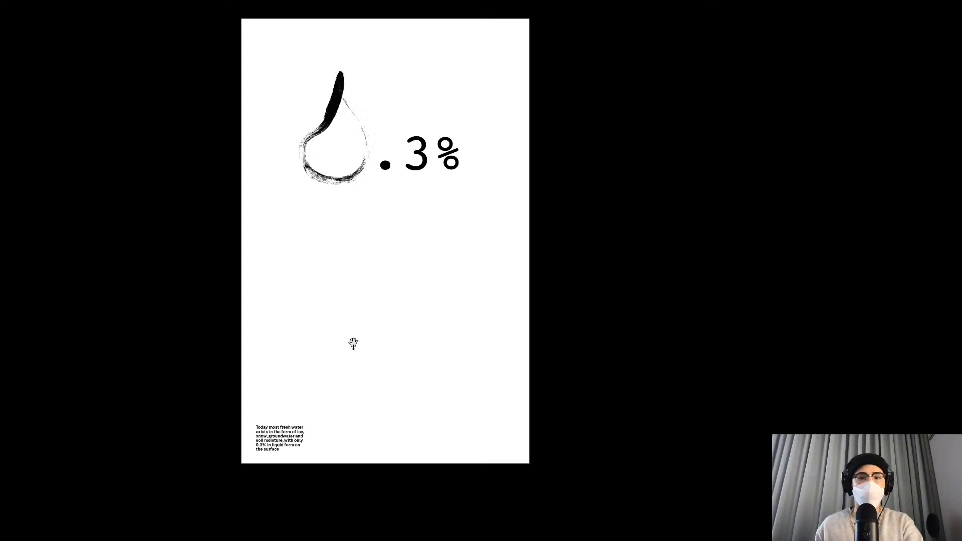
key(Escape)
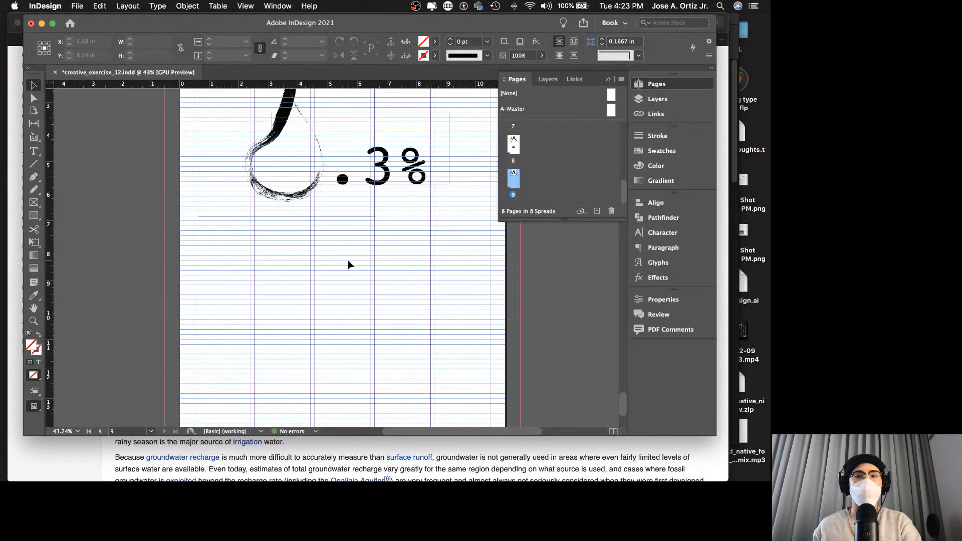
Duplicate page 9 as a new page at the end of the document.
click(291, 177)
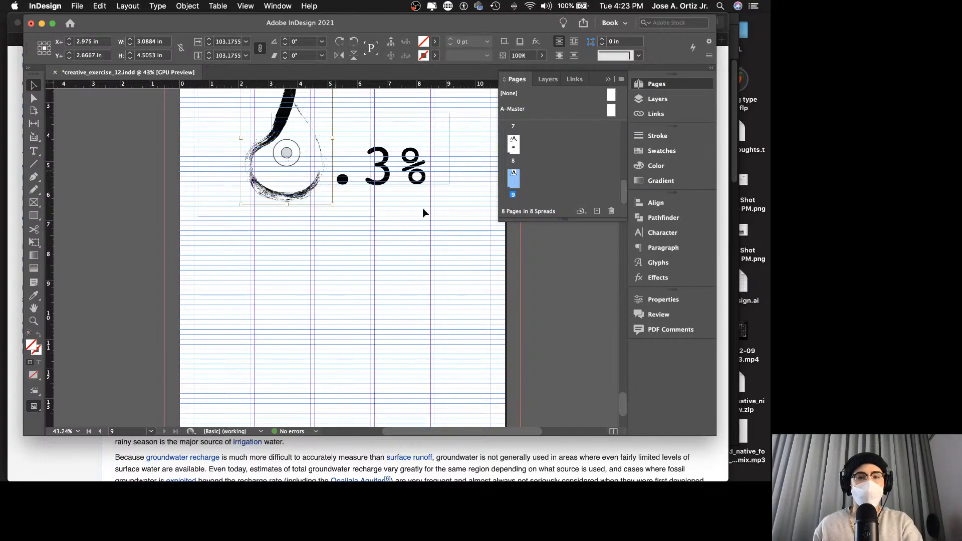
click(474, 250)
drag(587, 187, 596, 211)
Scale the water drop image on page 10 down to about 78.6% and move it closer to the ".3%".
click(286, 150)
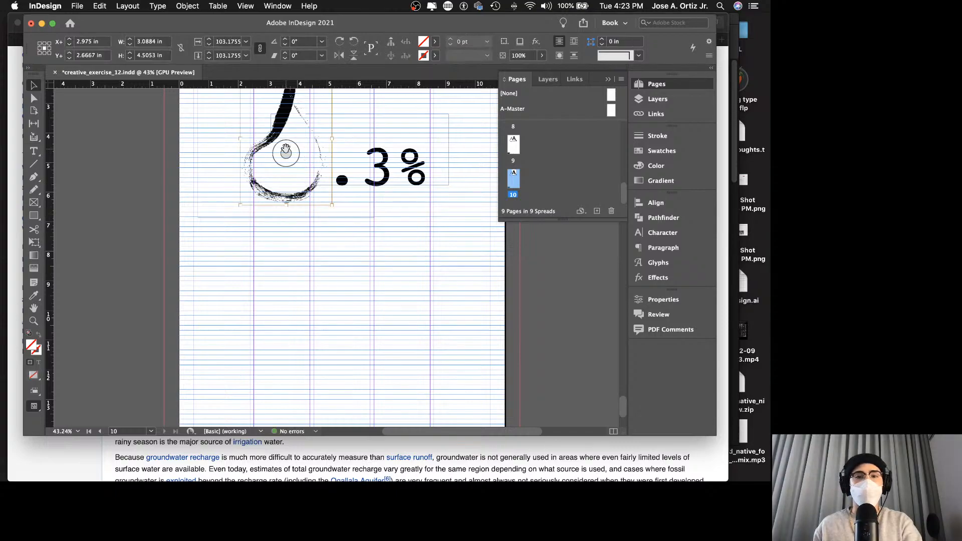
key(super+alt+comma)
key(super+alt+comma)
key(super+alt+comma)
key(super+alt+comma)
key(super+alt+comma)
key(super+alt+comma)
key(super+alt+comma)
key(super+alt+comma)
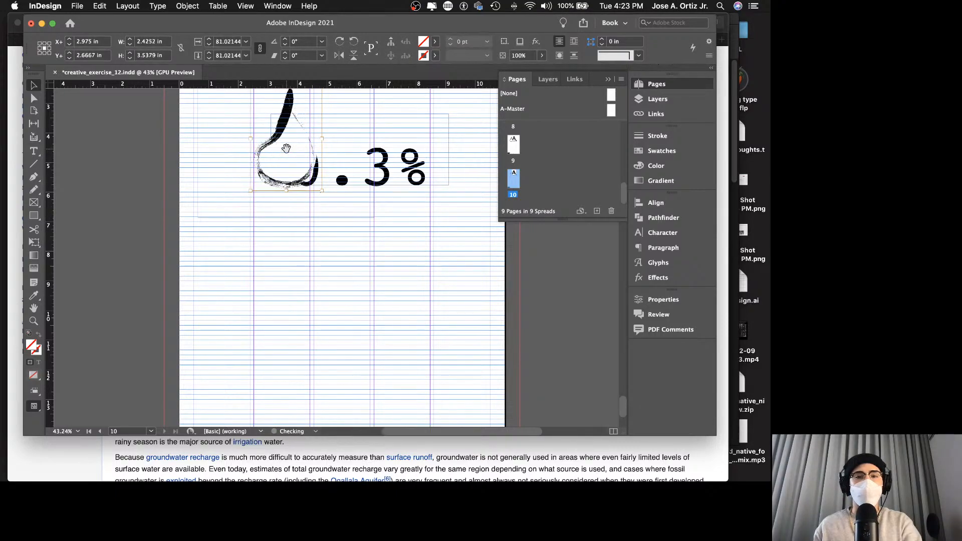
drag(297, 152, 310, 166)
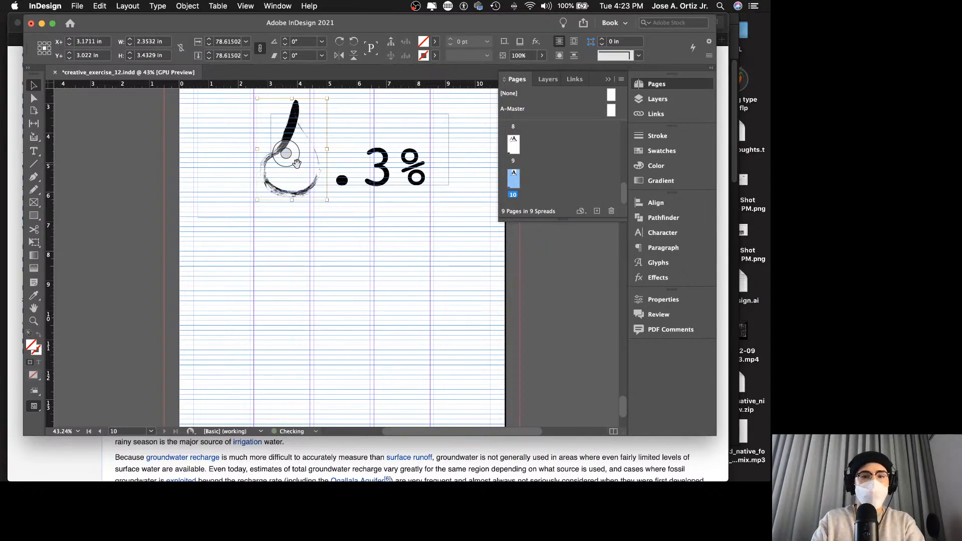
click(398, 257)
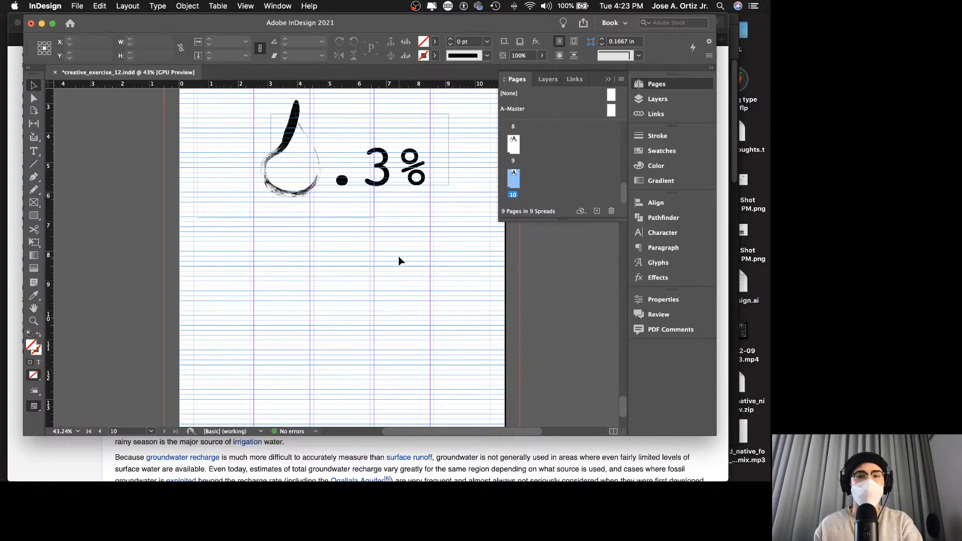
Nudge the water drop image to X 3.3933 in and Y 2.8831 in within its frame, and preview page 10 full screen.
click(290, 152)
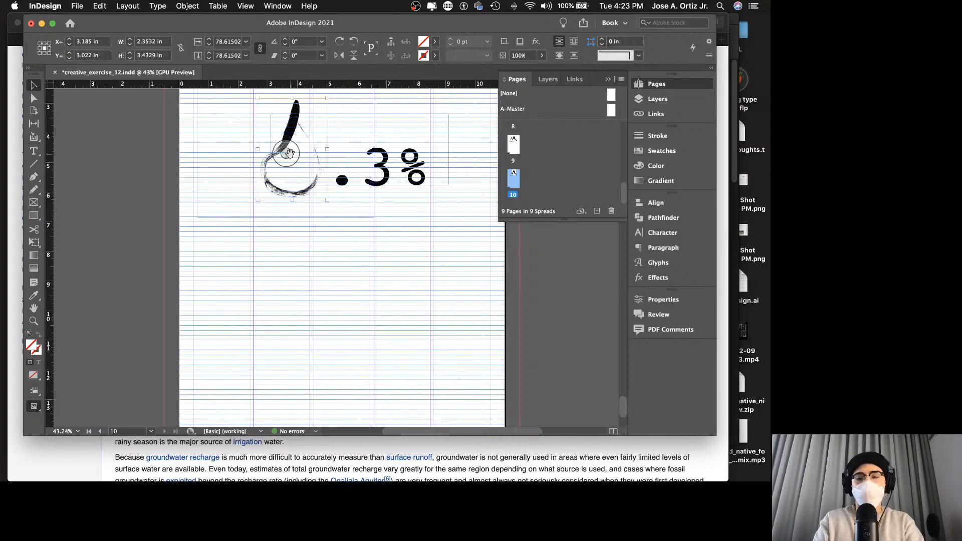
key(Up)
key(Up)
key(Up)
key(Up)
key(Up)
key(Up)
key(Up)
key(Up)
key(Up)
key(Up)
key(Up)
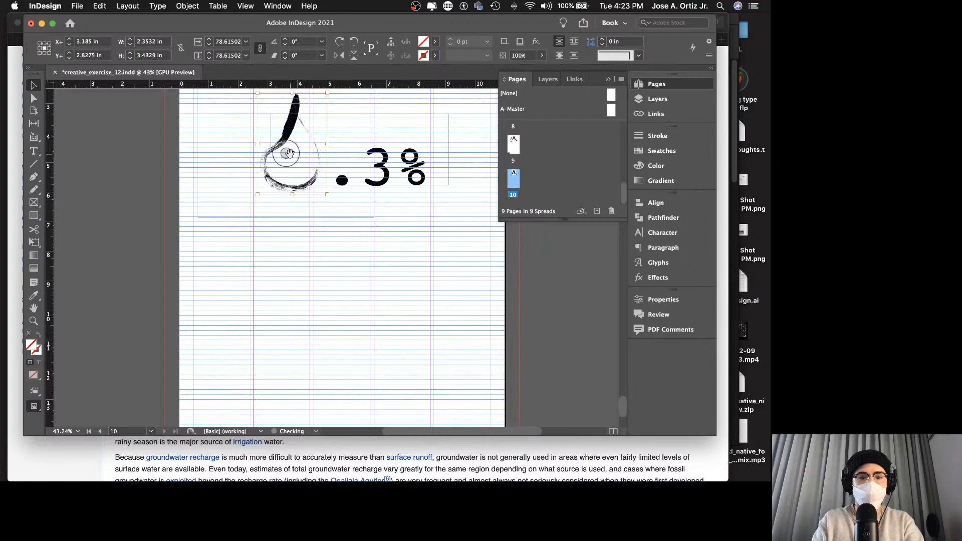
key(Down)
key(Down)
key(Down)
key(Down)
key(Right)
key(Right)
key(Right)
key(Right)
key(Right)
key(Right)
key(Right)
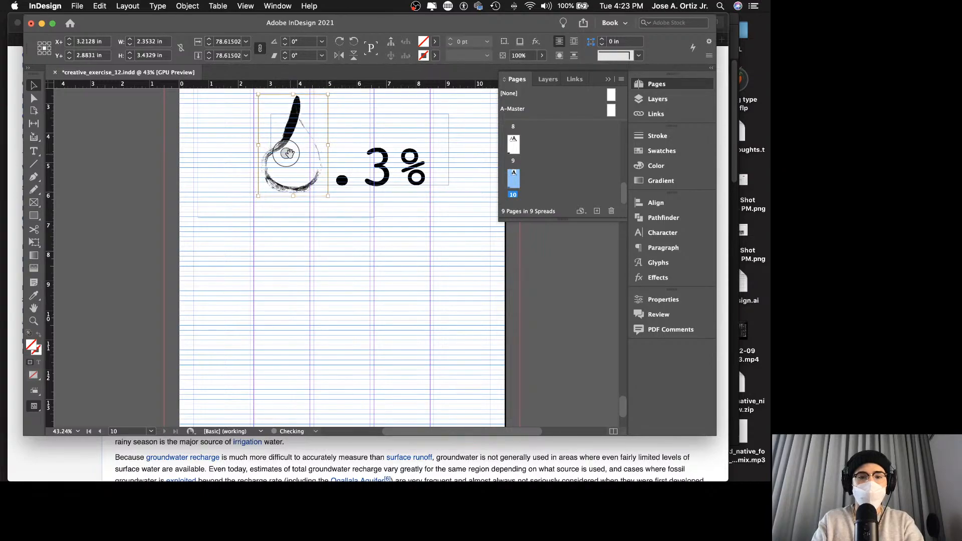
key(Right)
key(Right)
key(Right)
key(Right)
key(Right)
key(Right)
key(Right)
key(Right)
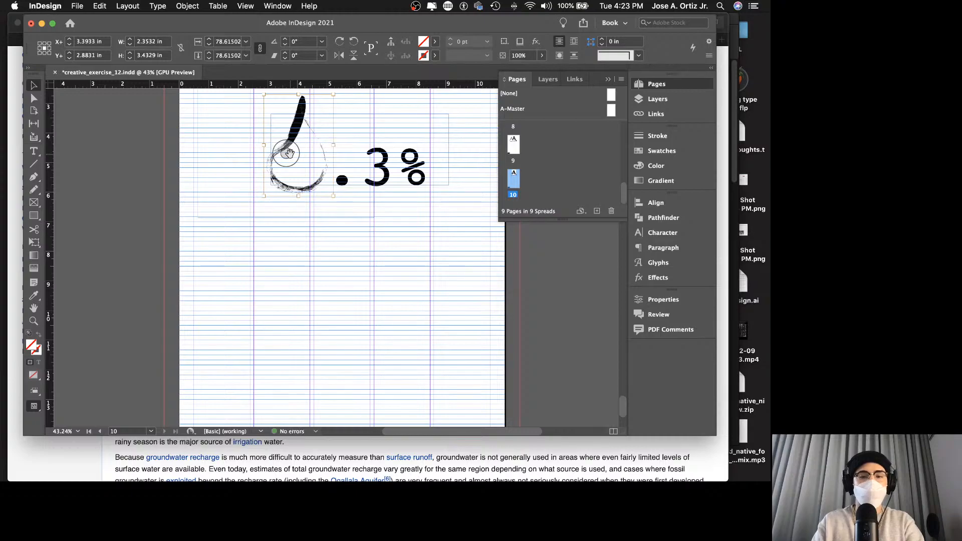
click(357, 217)
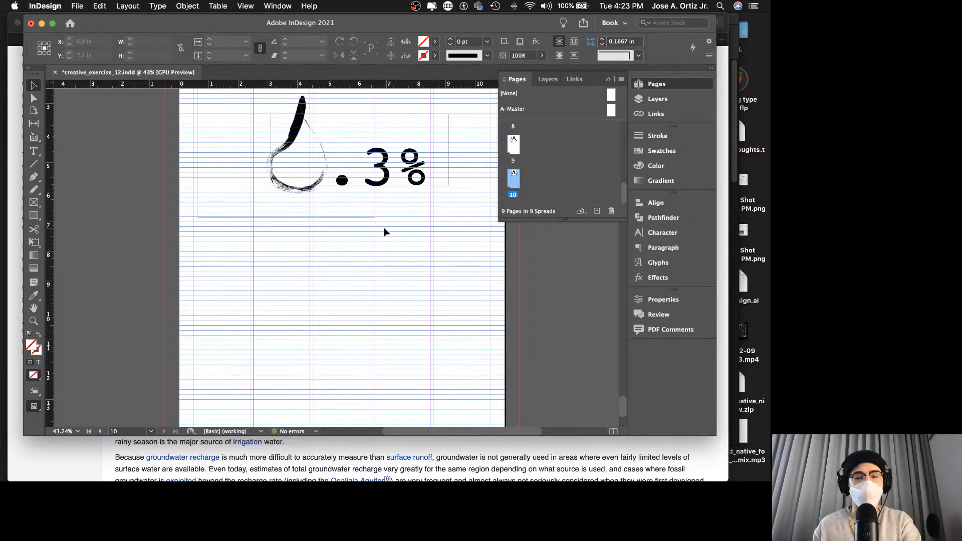
key(shift+w)
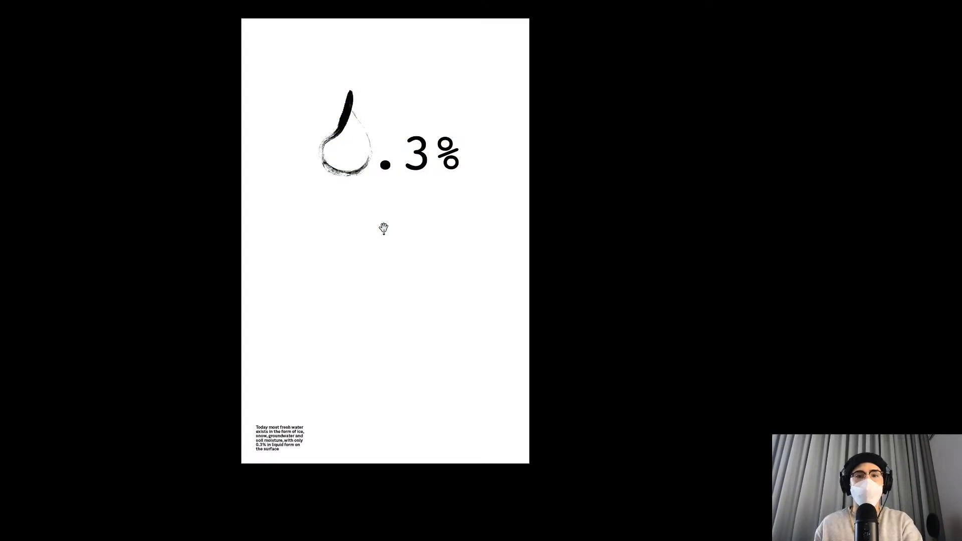
key(Escape)
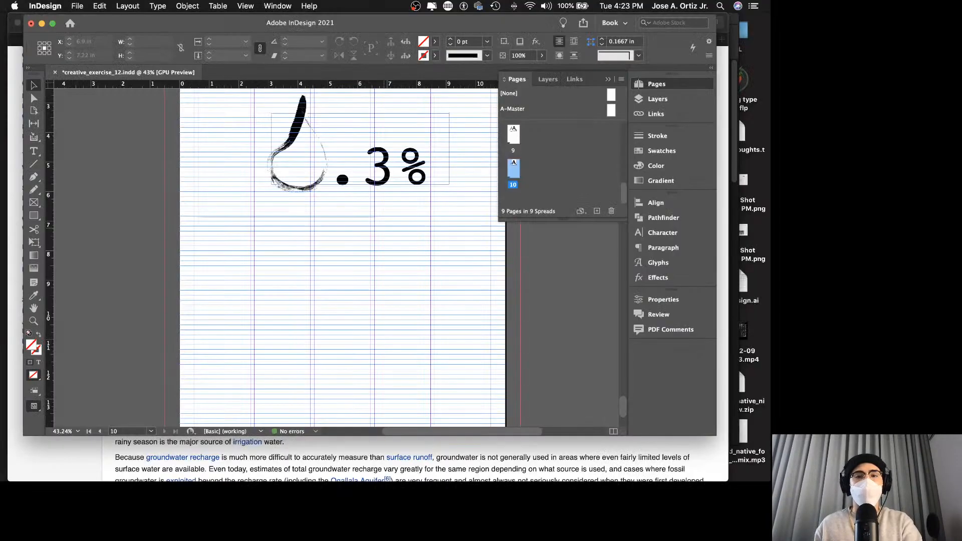
Duplicate page 10 at the end of the document and fit the water drop's frame to its content on the copy.
drag(546, 179, 597, 211)
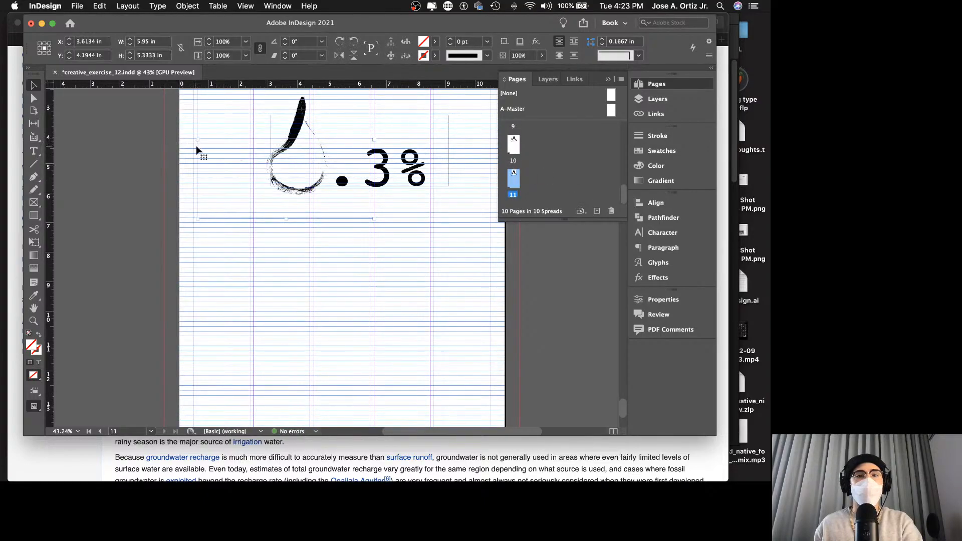
scroll(196, 150, up, 2)
right_click(298, 208)
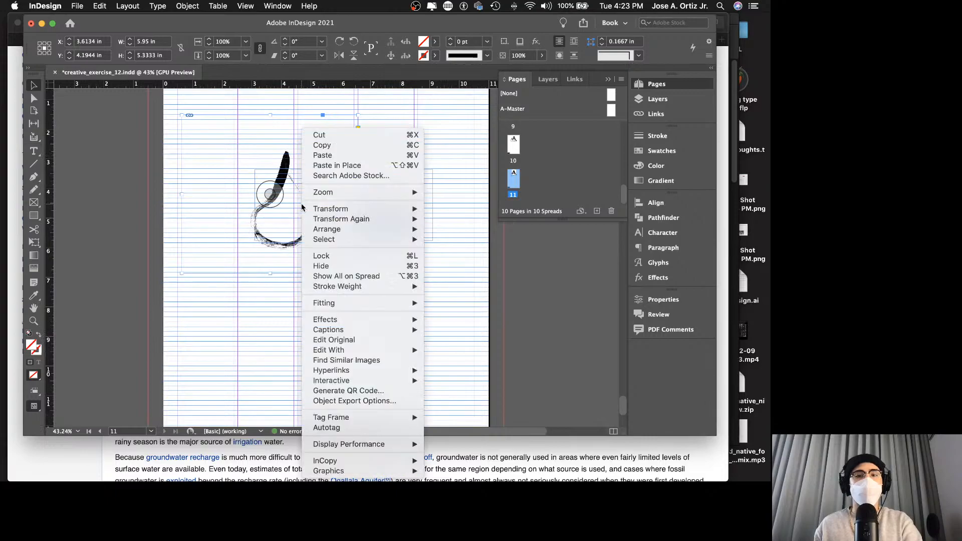
mouse_move(397, 303)
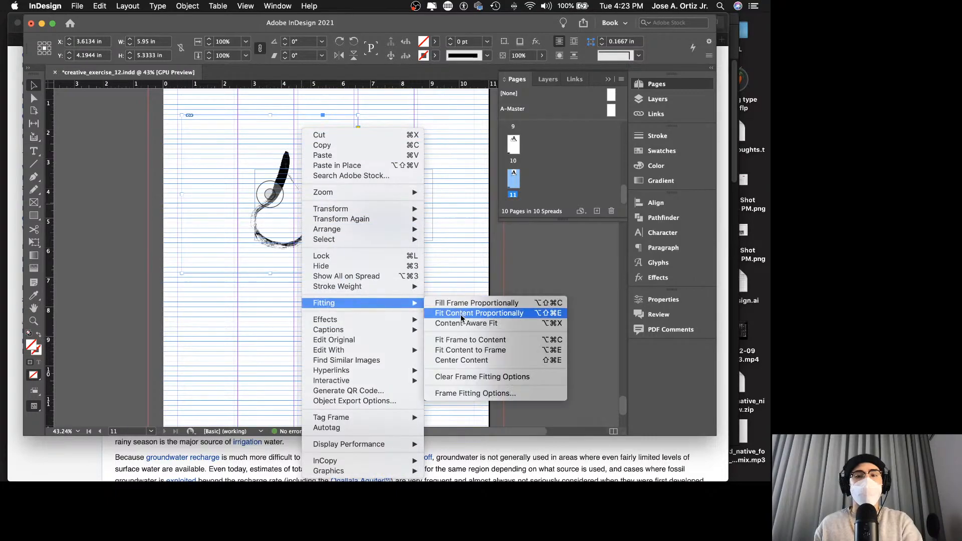
click(465, 345)
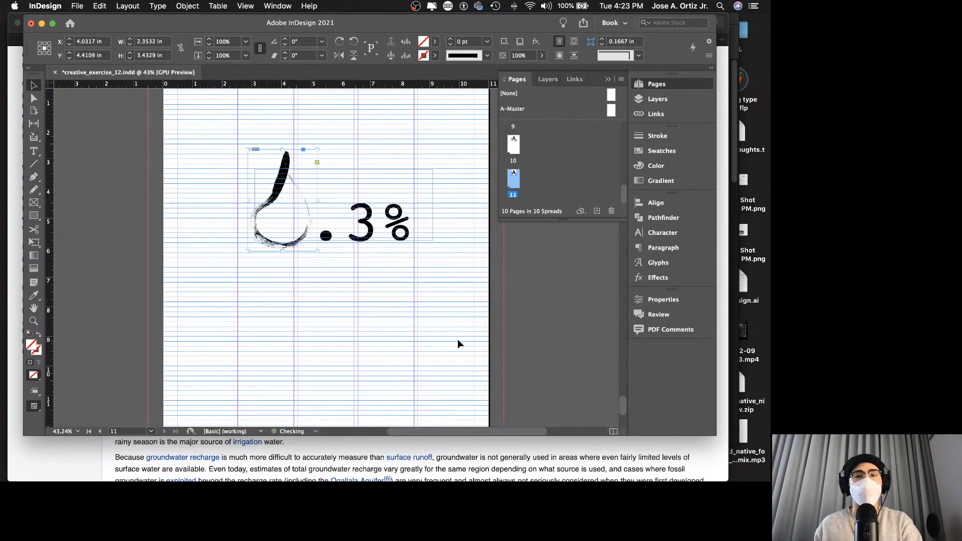
Move the water drop and ".3%" together down page 11 to Y 6.1464 in, keeping their horizontal position.
click(435, 322)
drag(133, 187, 365, 270)
scroll(371, 215, down, 1)
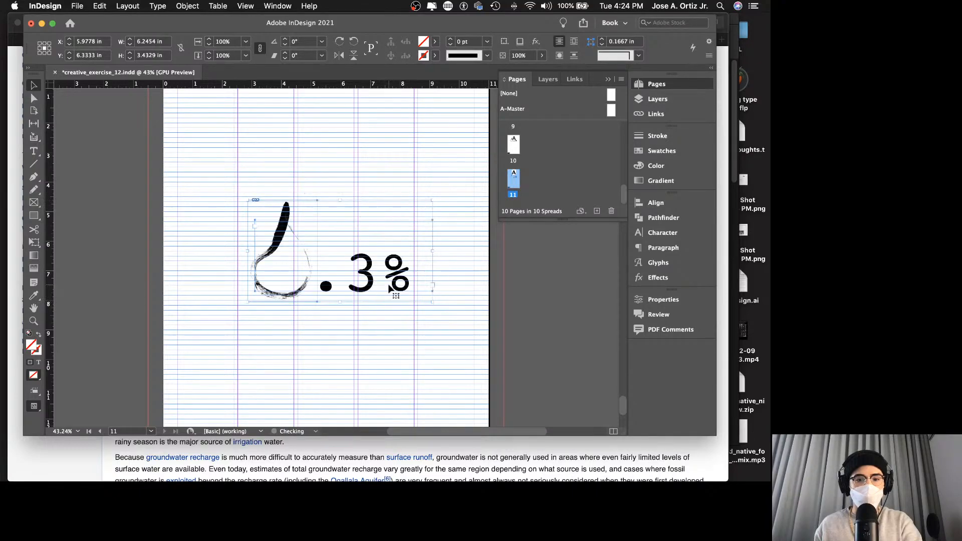
key(z)
click(406, 285)
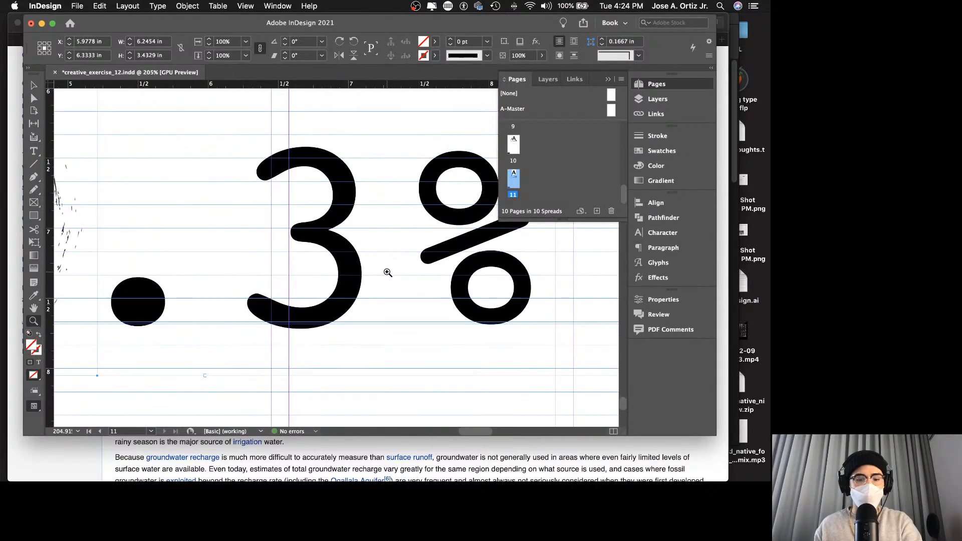
scroll(387, 273, down, 1)
drag(334, 271, 328, 246)
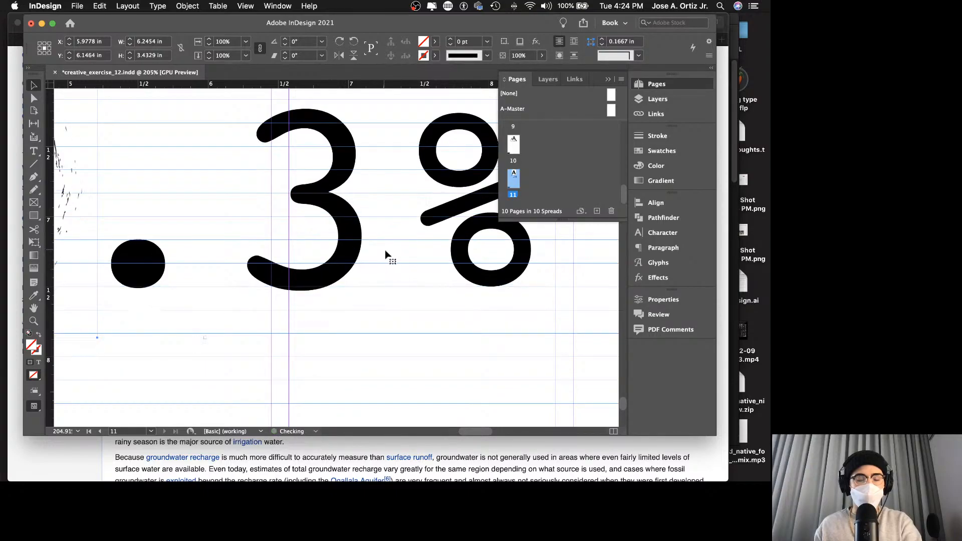
scroll(387, 254, left, 1)
key(z)
drag(387, 251, 298, 244)
key(super+0)
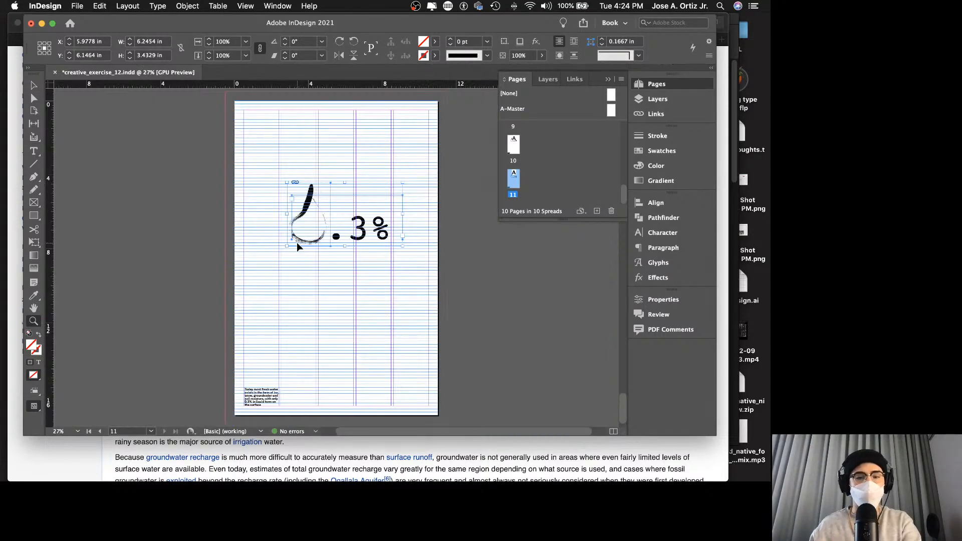
Preview page 11 full screen and save the document.
key(shift+w)
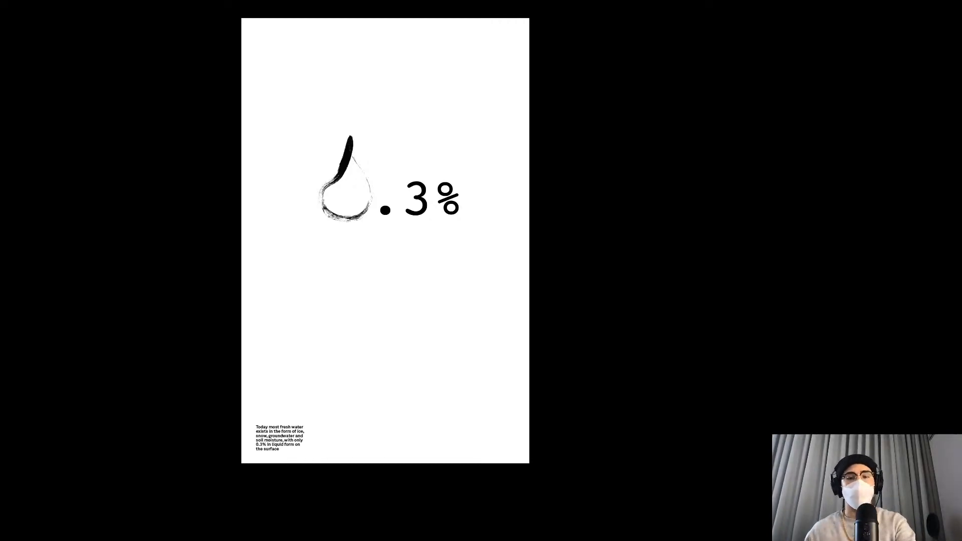
key(Escape)
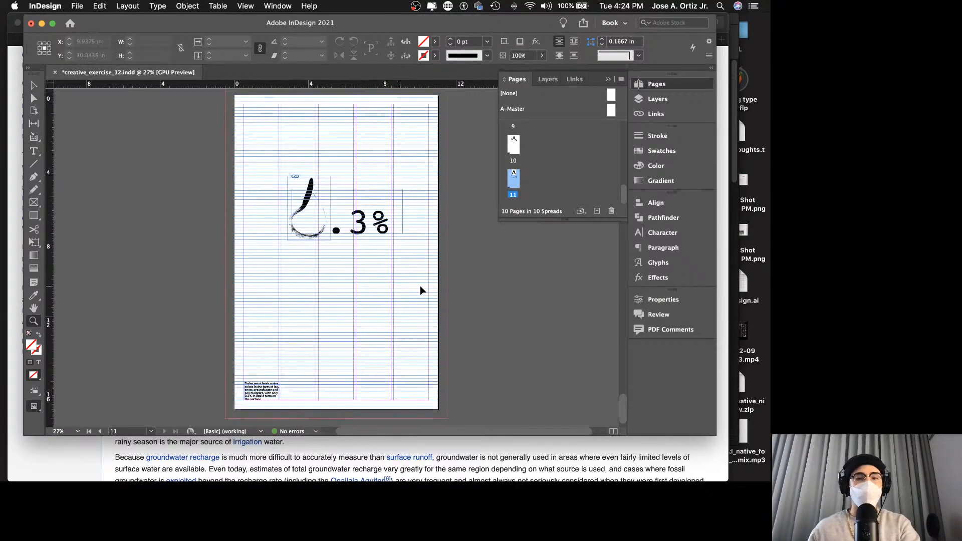
key(super+s)
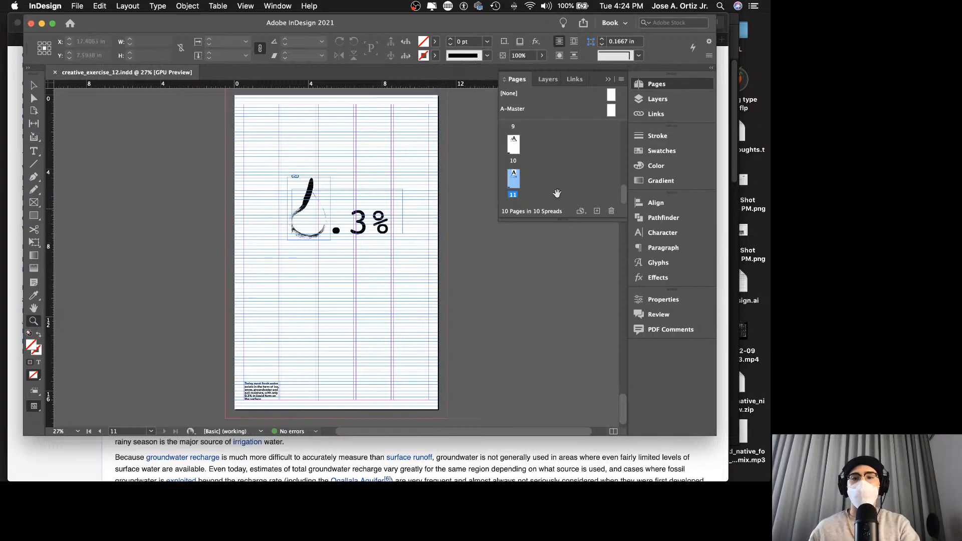
Copy "save water" from page 8 into page 11's lower-right corner, narrow its frame to 3.925 in, and preview the page.
scroll(492, 162, up, 15)
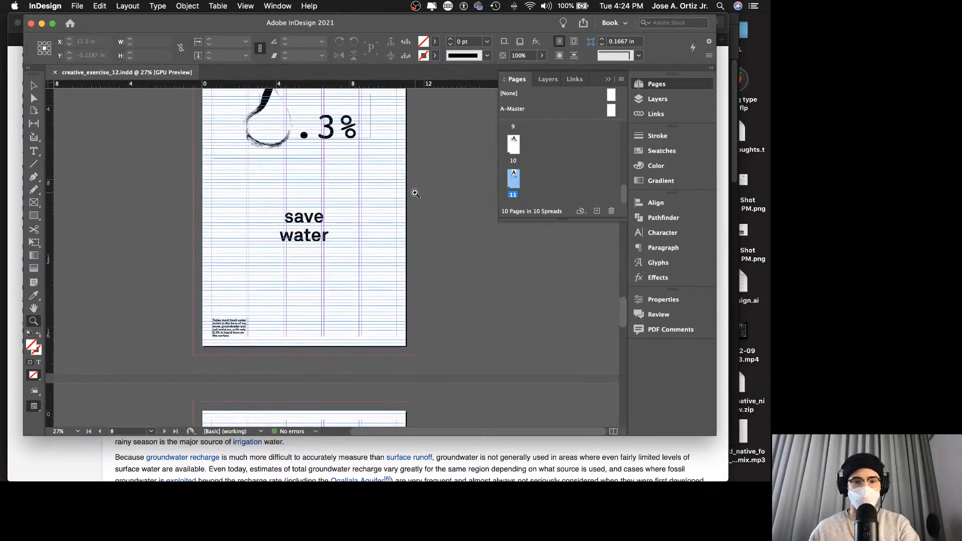
key(v)
click(323, 326)
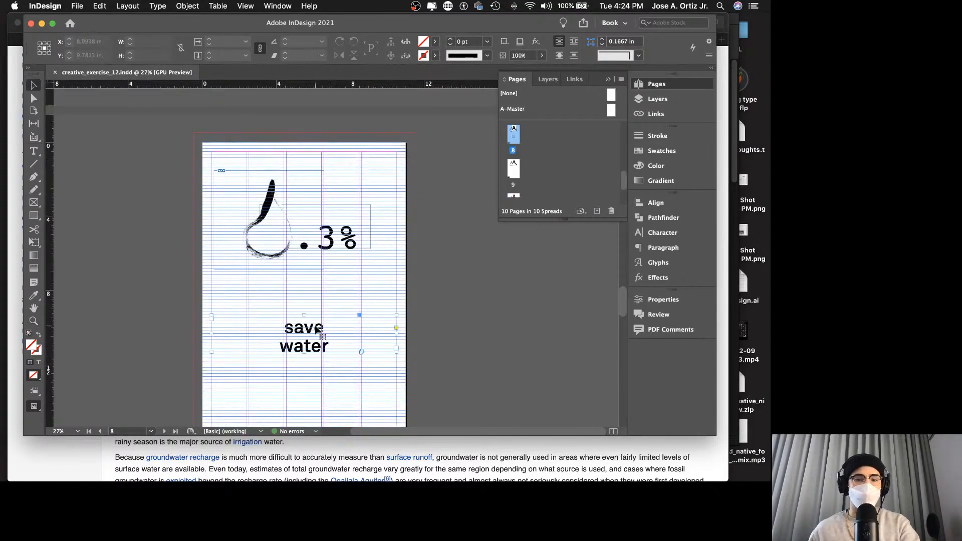
scroll(366, 320, down, 10)
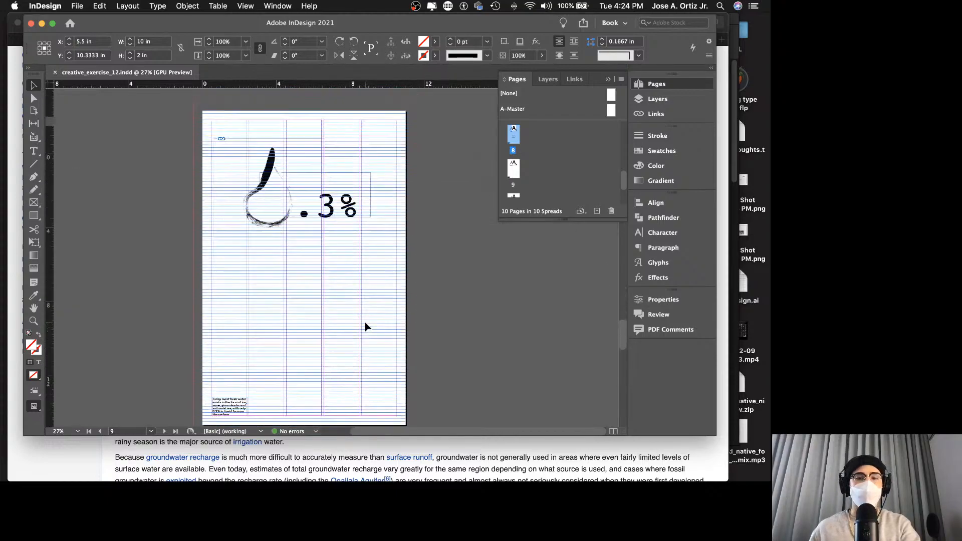
scroll(321, 285, down, 10)
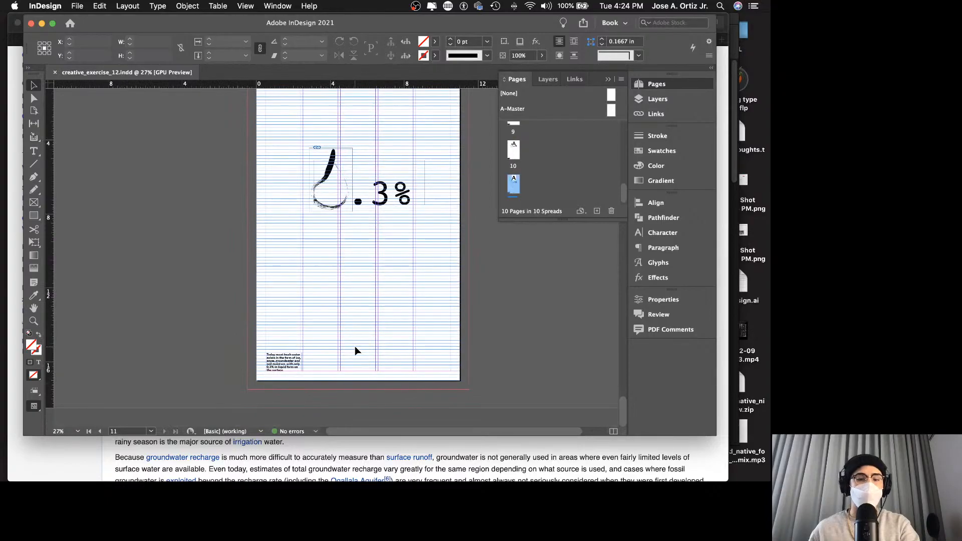
key(super+v)
drag(430, 355, 473, 354)
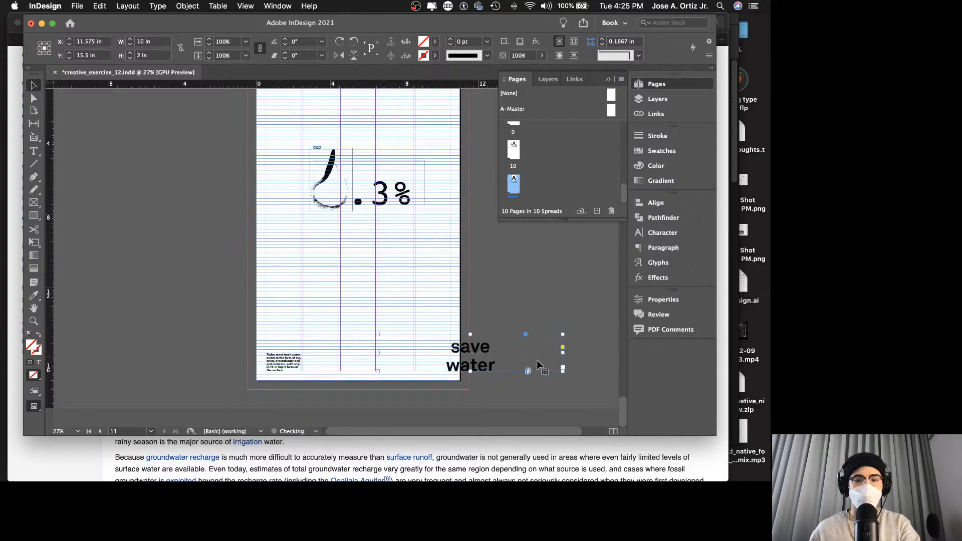
drag(565, 355, 451, 355)
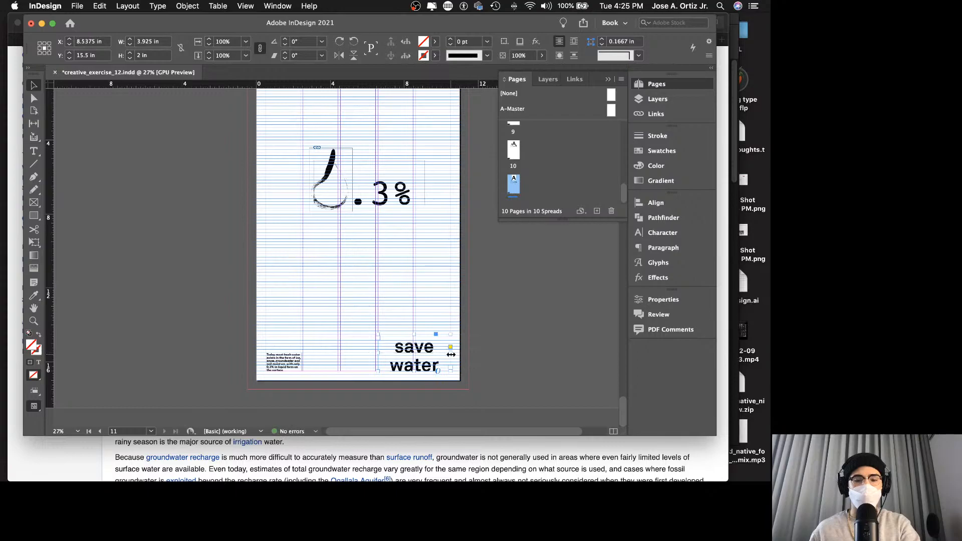
key(shift+w)
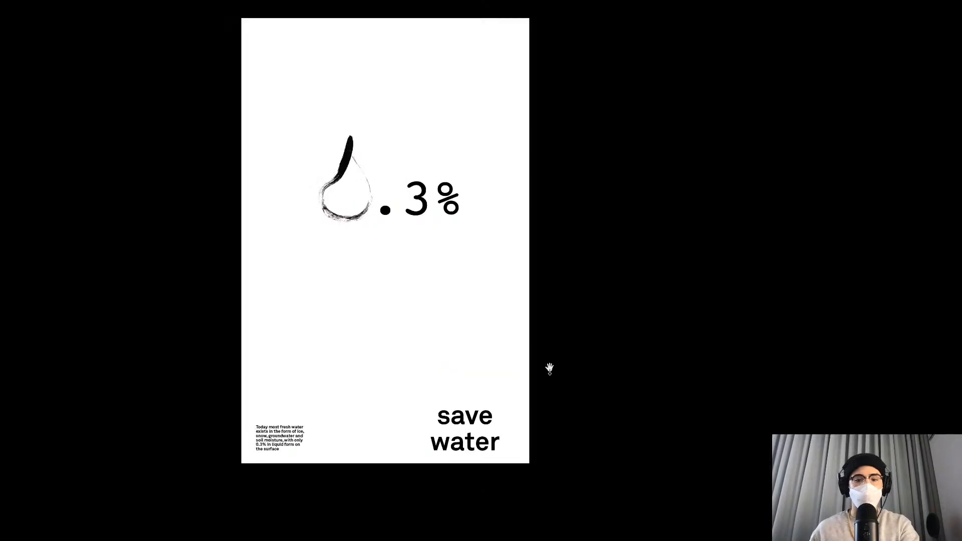
key(Escape)
Set the "save water" text on page 11 to 12 pt with 12 pt leading, keeping Akkurat Bold.
scroll(429, 374, down, 1)
click(407, 375)
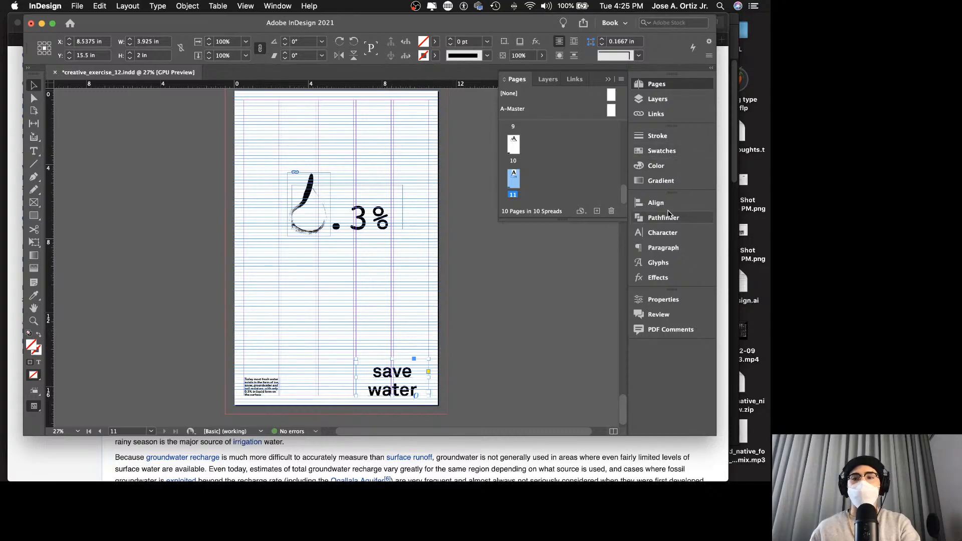
click(684, 237)
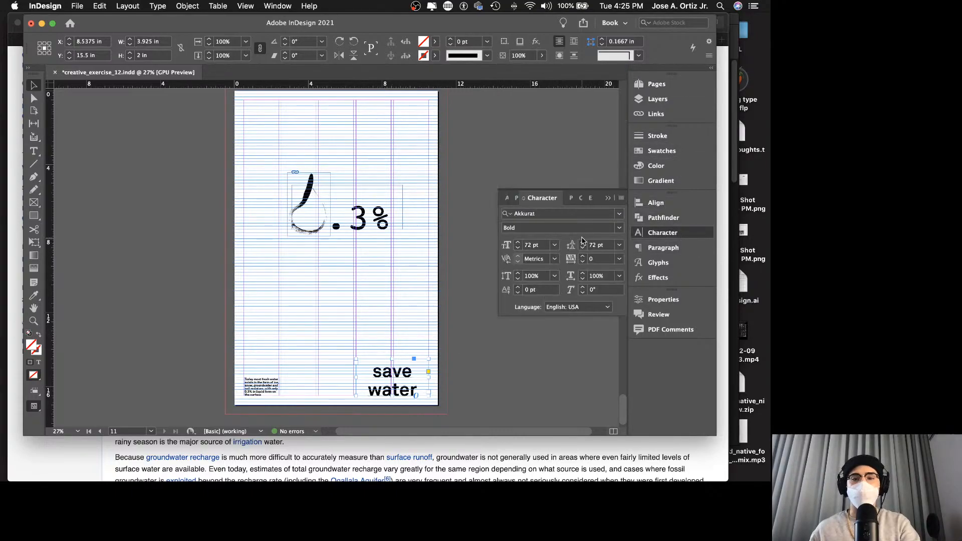
click(619, 228)
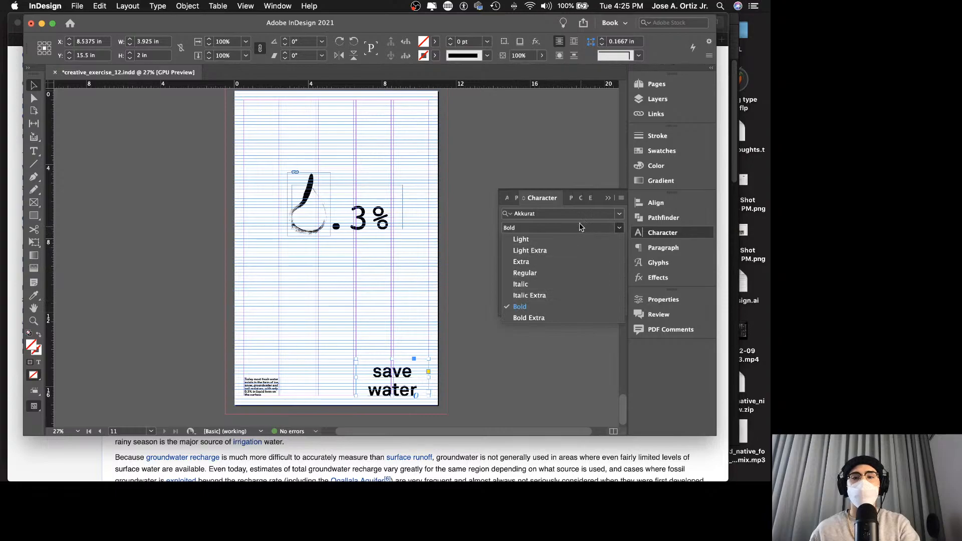
click(621, 227)
click(554, 245)
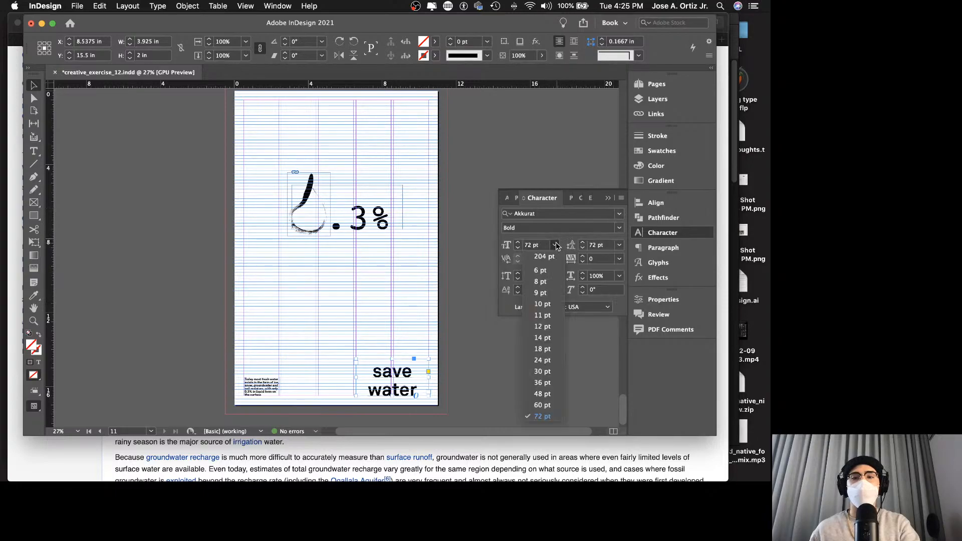
click(550, 332)
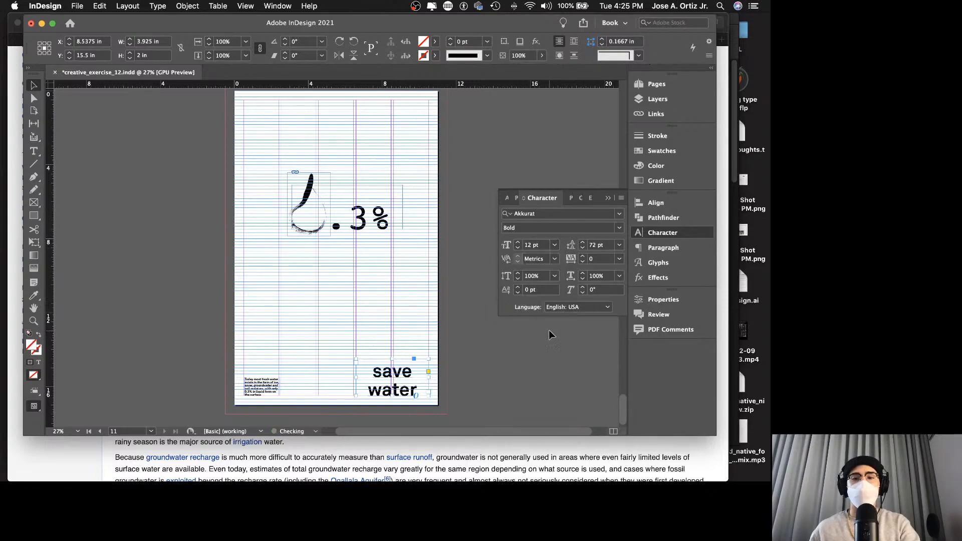
click(619, 245)
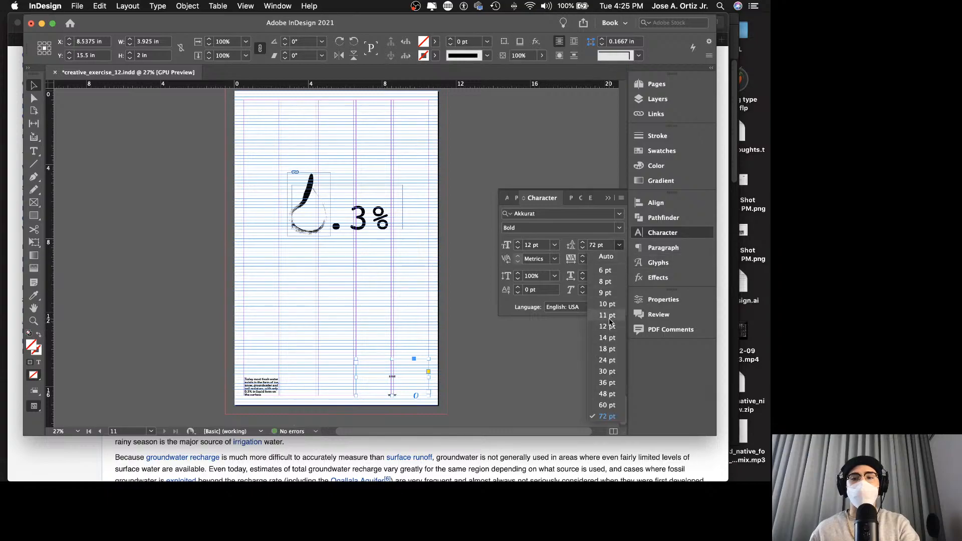
click(606, 326)
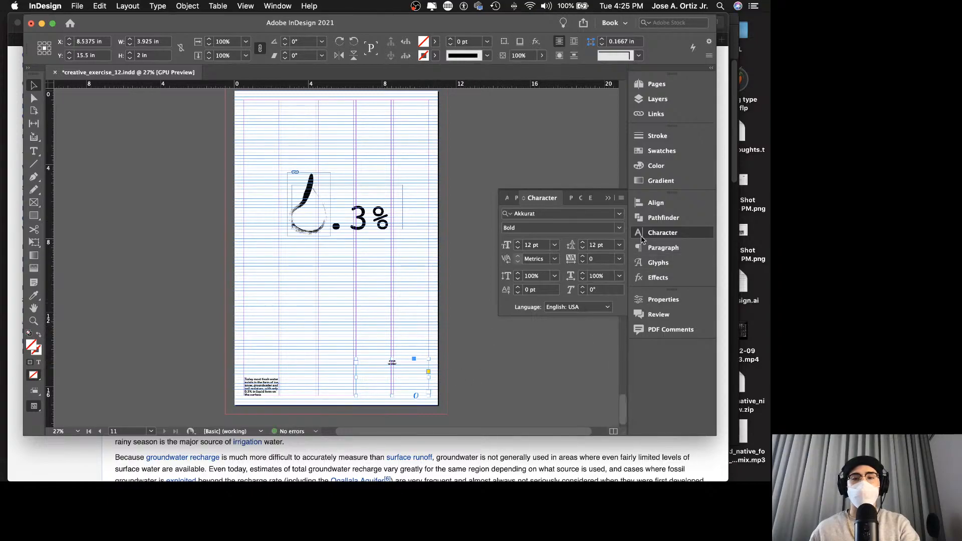
Left-align the "save water" text and shrink its frame to fit the words.
click(663, 221)
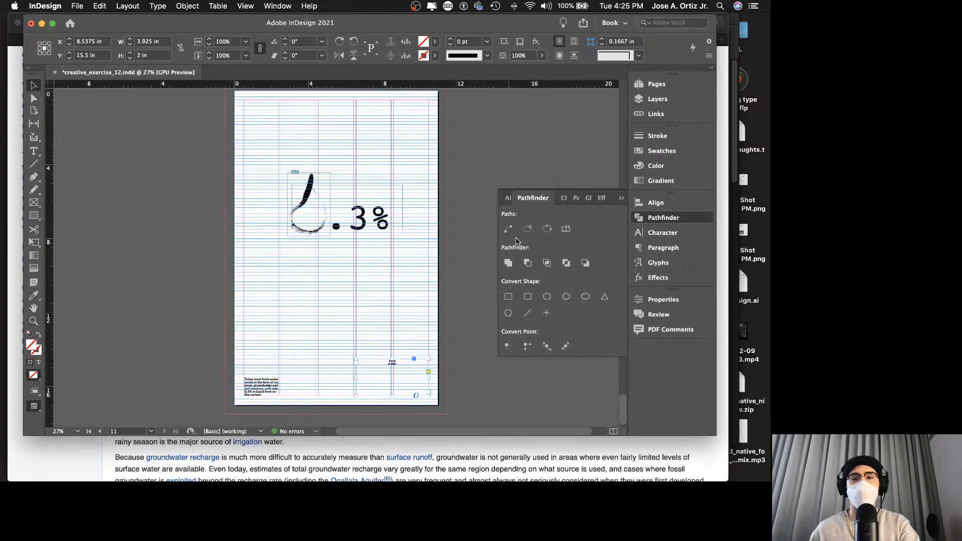
click(662, 233)
click(662, 247)
click(507, 214)
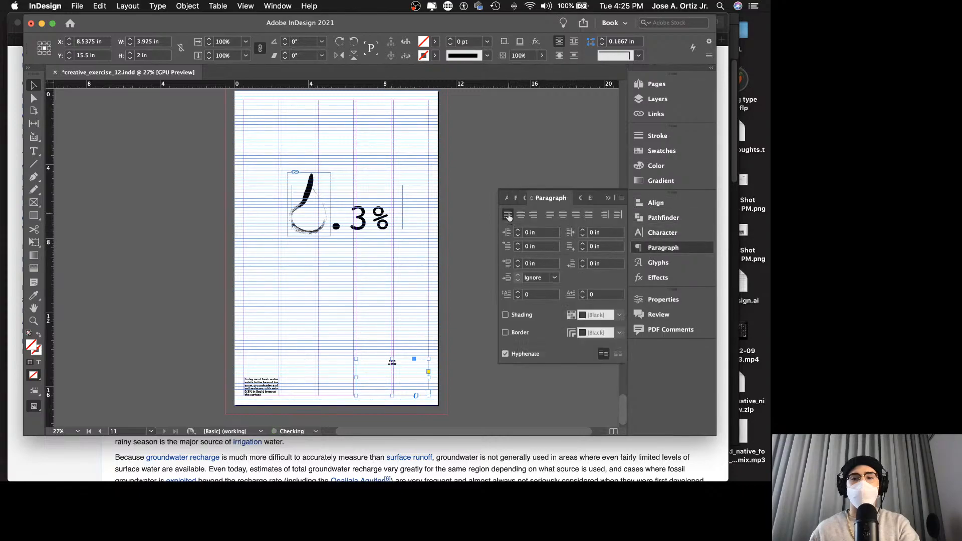
double_click(429, 397)
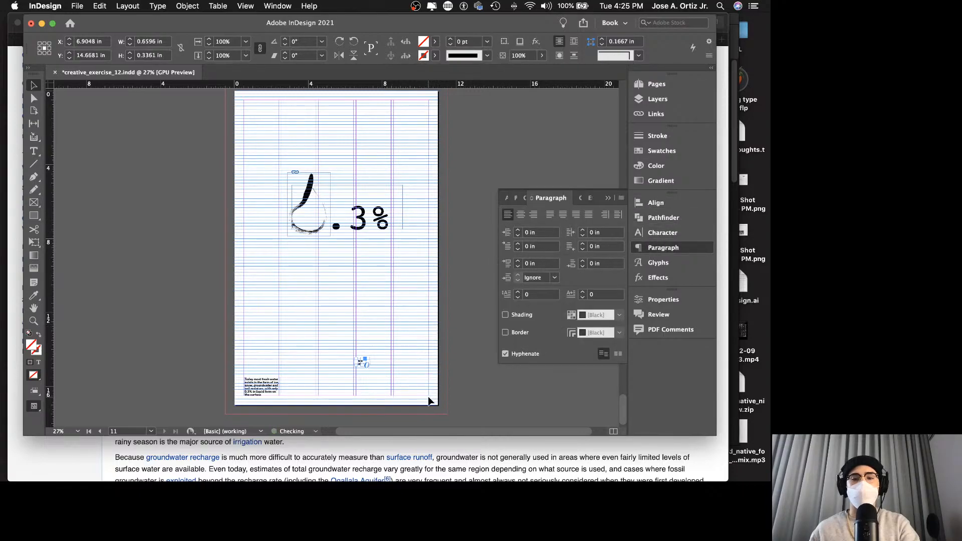
Move "save water" straight down to Y 15.6681 in, level with the top of the fact paragraph, and preview page 11 full screen.
key(z)
drag(356, 379, 486, 382)
scroll(485, 382, down, 5)
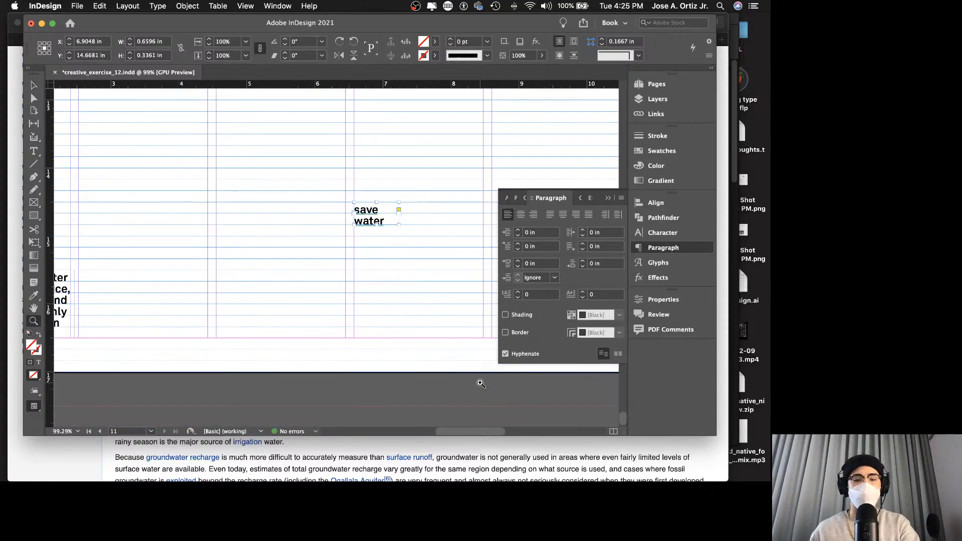
key(v)
drag(372, 221, 373, 290)
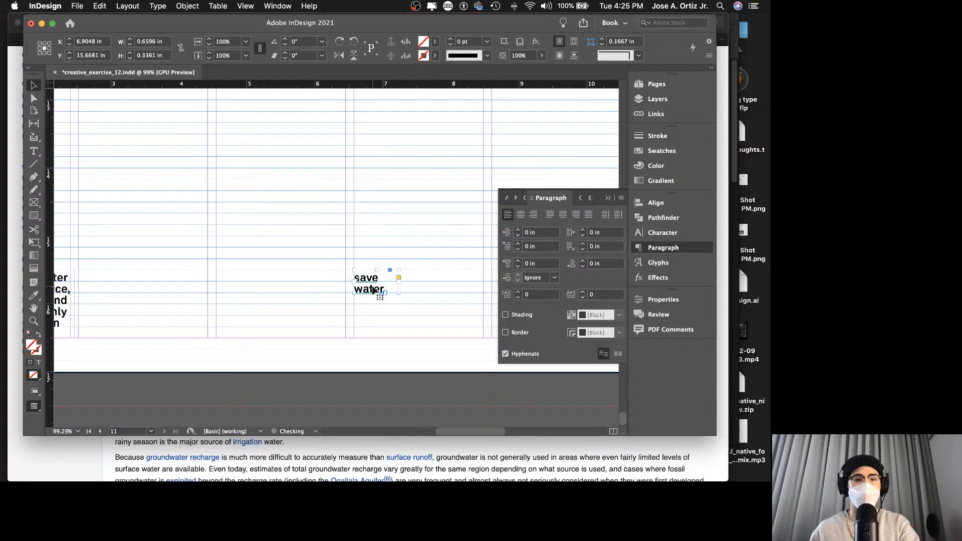
key(shift+w)
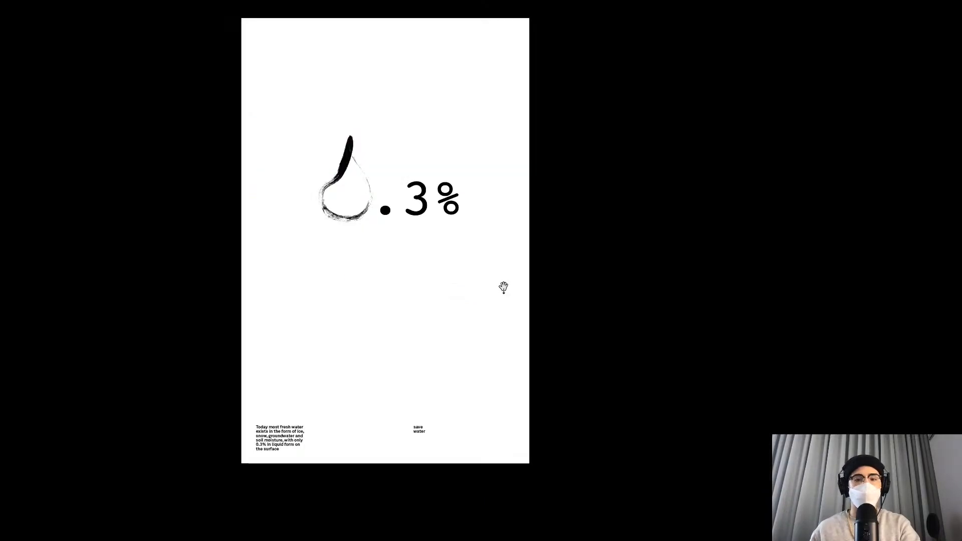
key(Escape)
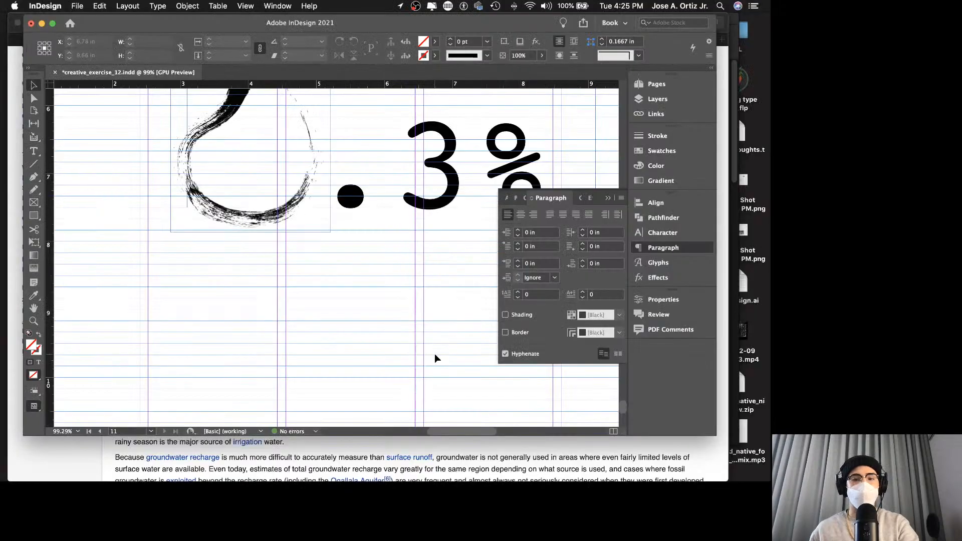
Duplicate page 11 at the end of the document and move "save water" straight up to mid-page on the copy.
alt+click(390, 318)
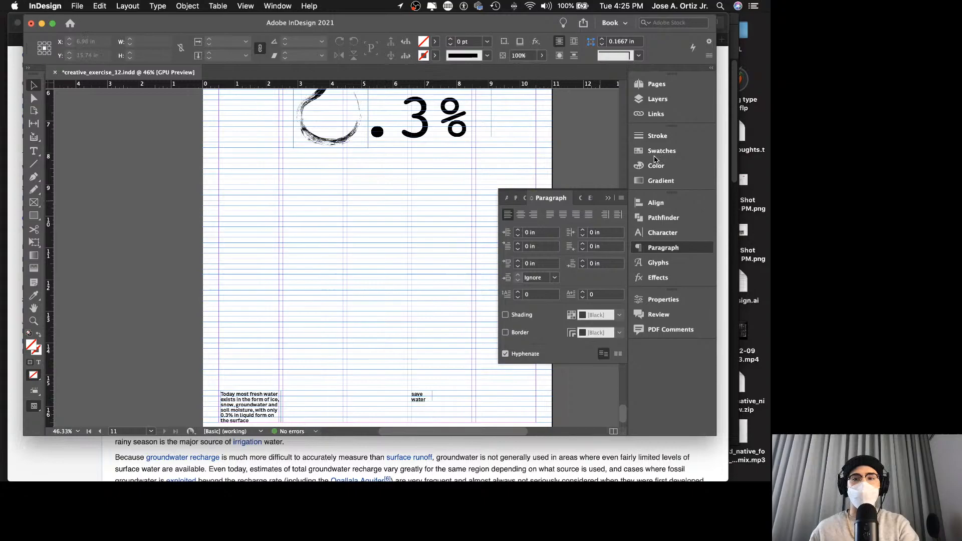
click(656, 84)
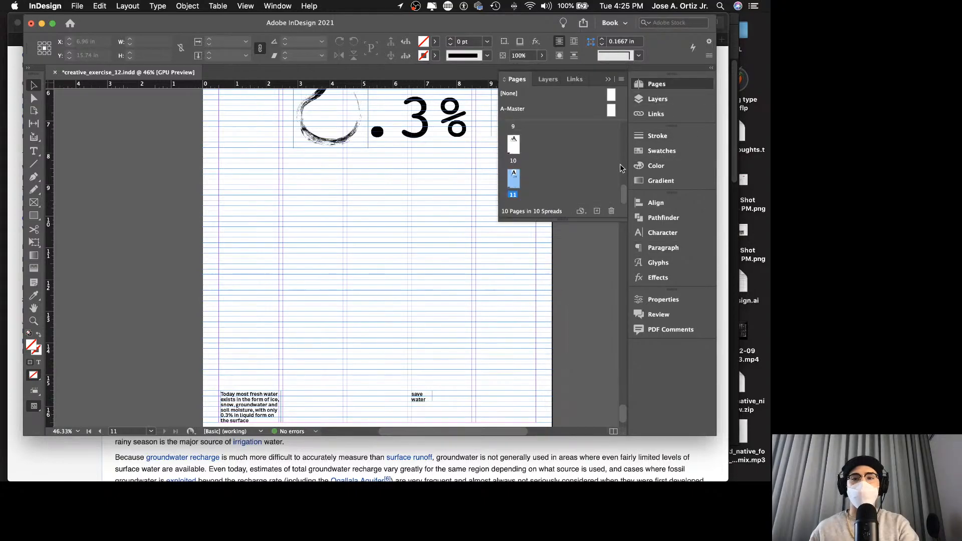
click(597, 210)
drag(425, 398, 424, 245)
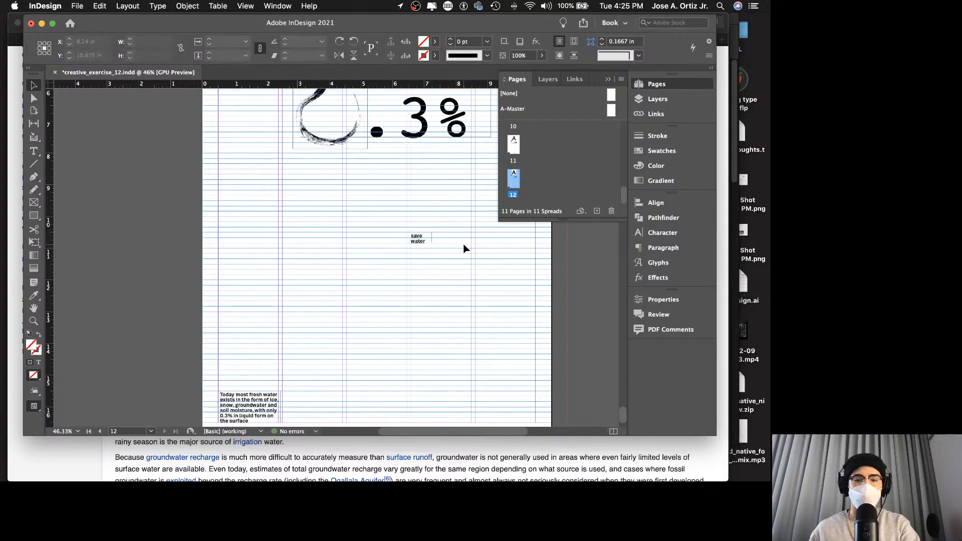
Preview page 12 full screen to check the mid-page "save water" placement, and return to the layout view.
key(shift+w)
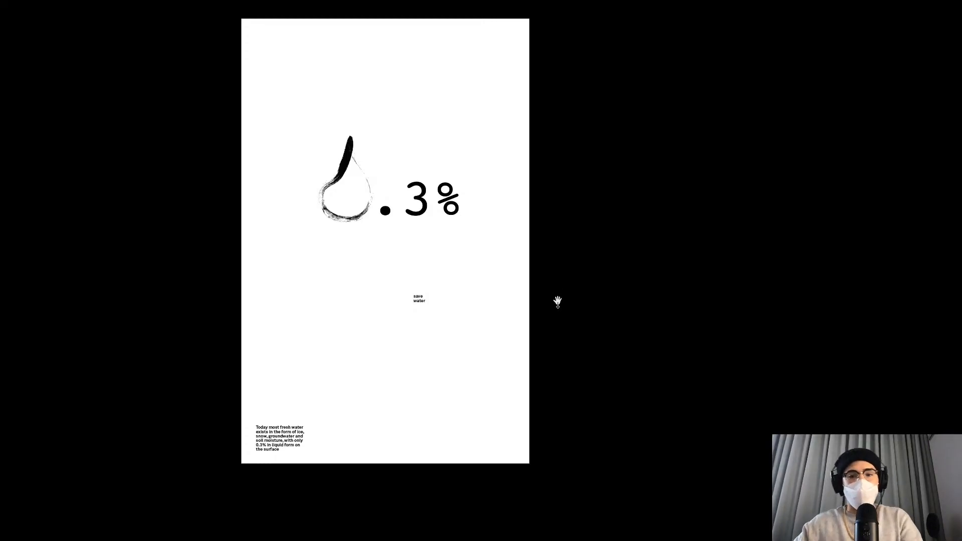
key(Escape)
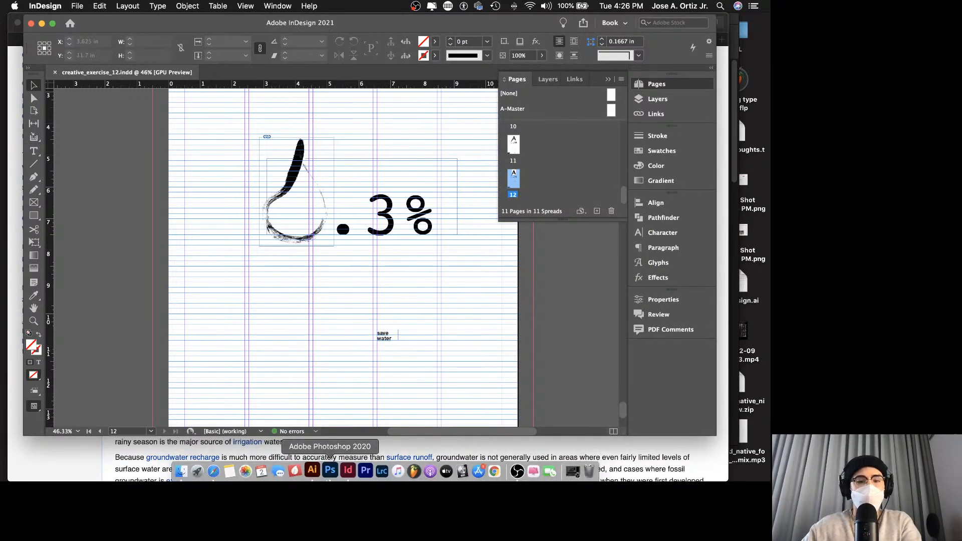
Switch to Safari and open typographicposters.com in a new tab.
click(215, 471)
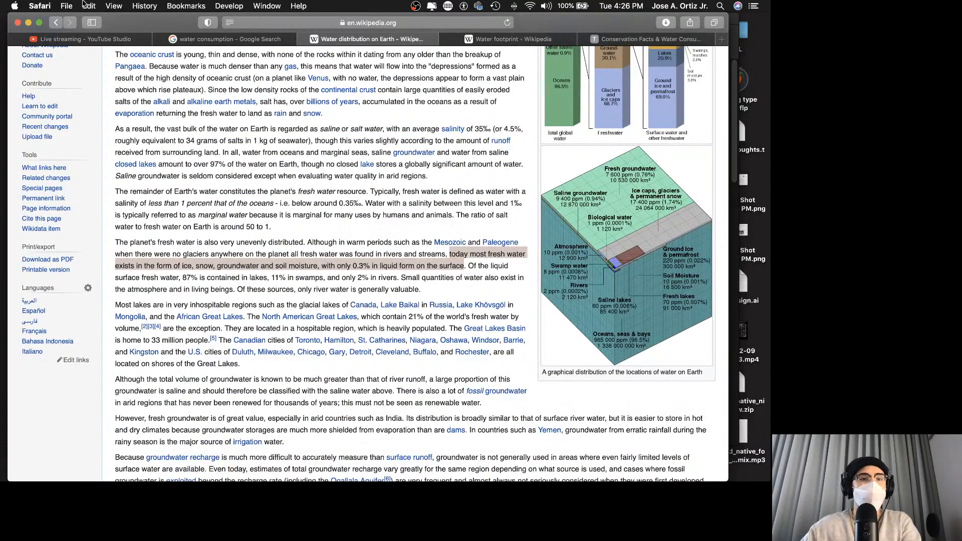
click(722, 39)
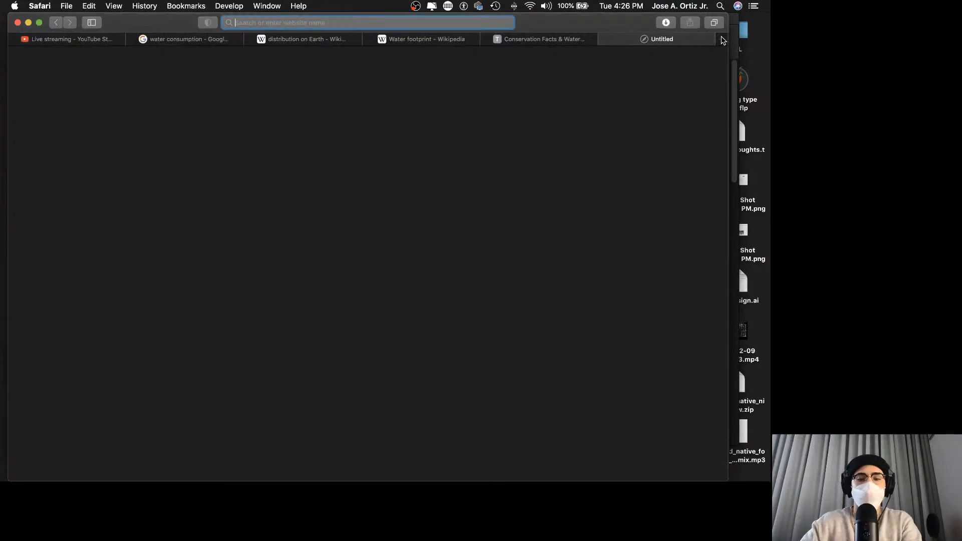
text(typographicposters.com)
key(Return)
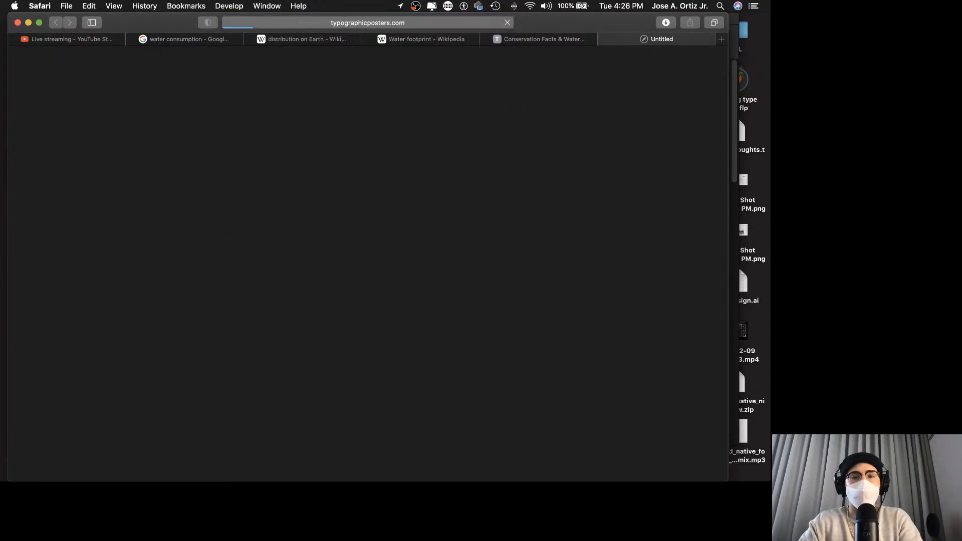
Open behance.net in another new browser tab.
key(super+t)
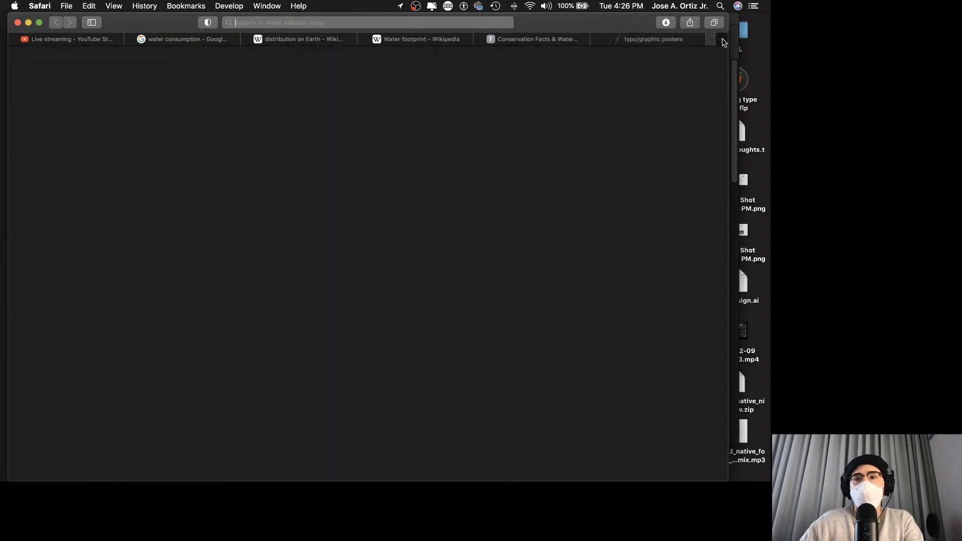
text(behance.net)
key(Return)
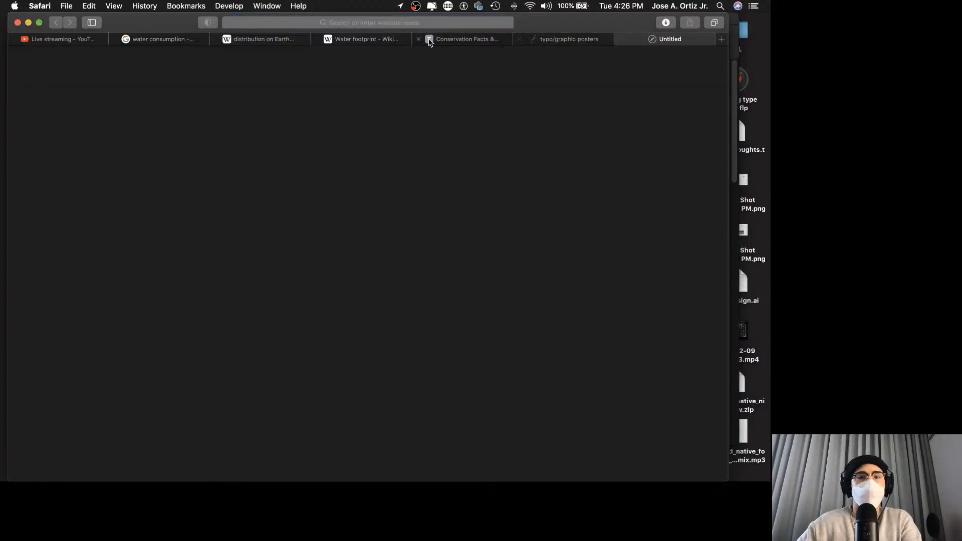
click(436, 24)
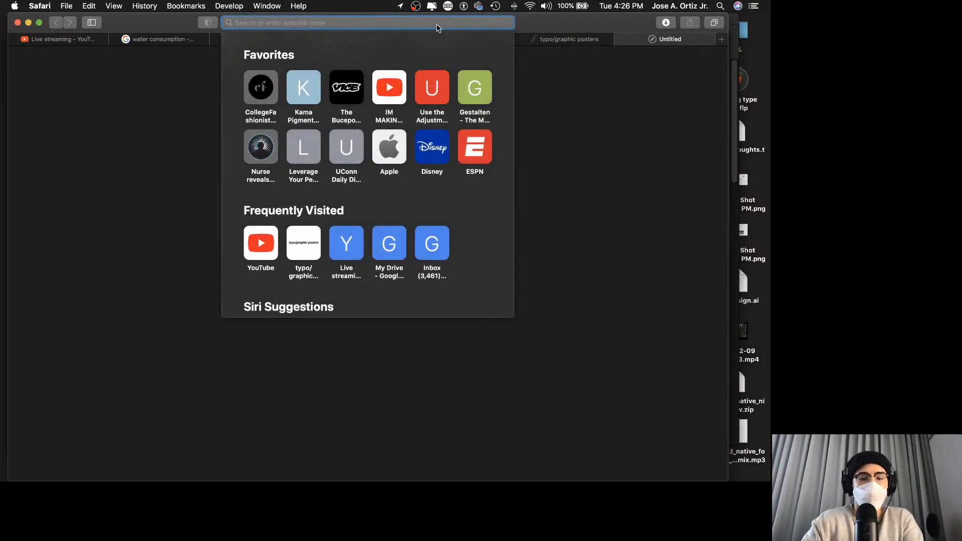
text(behance.net)
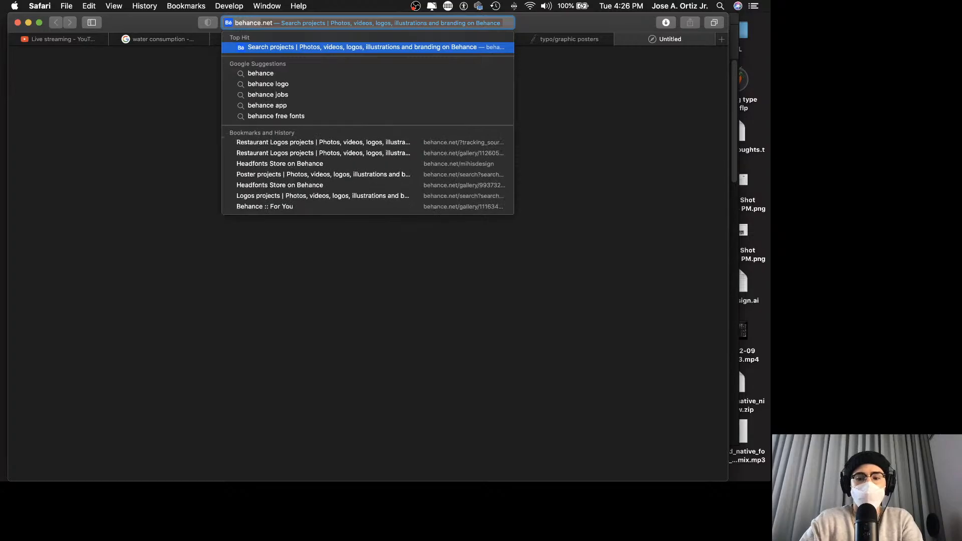
key(Return)
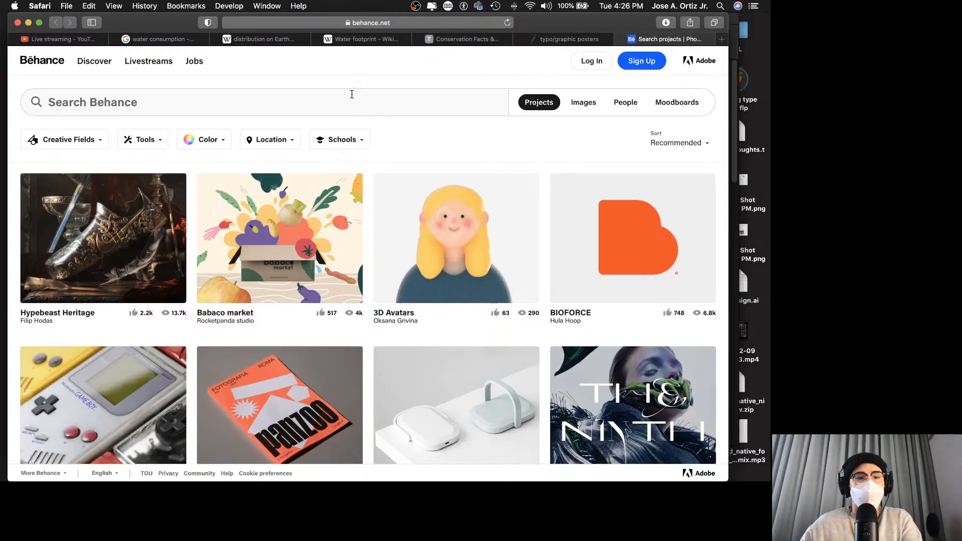
Search Behance projects for "poster design" and dismiss the sign-up pop-up.
click(350, 96)
text(p)
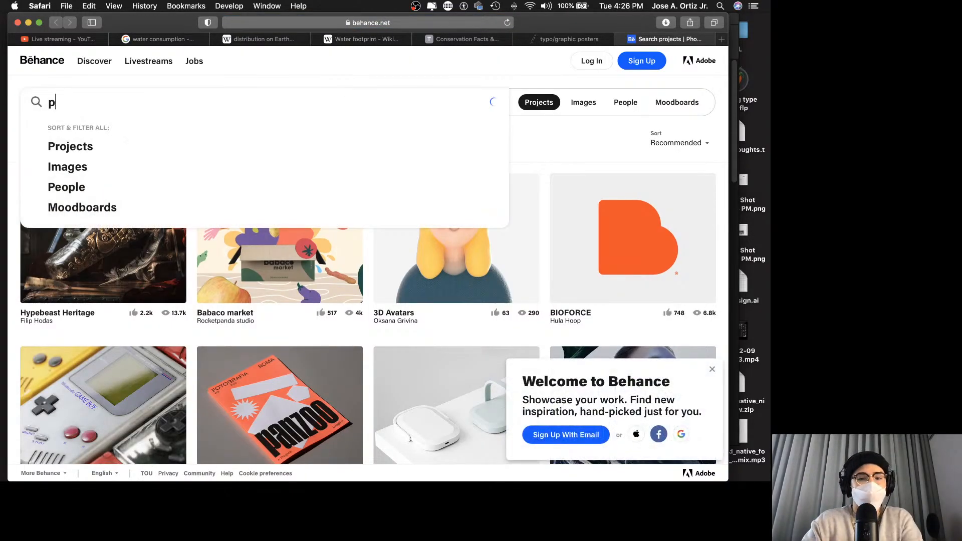
text(oster)
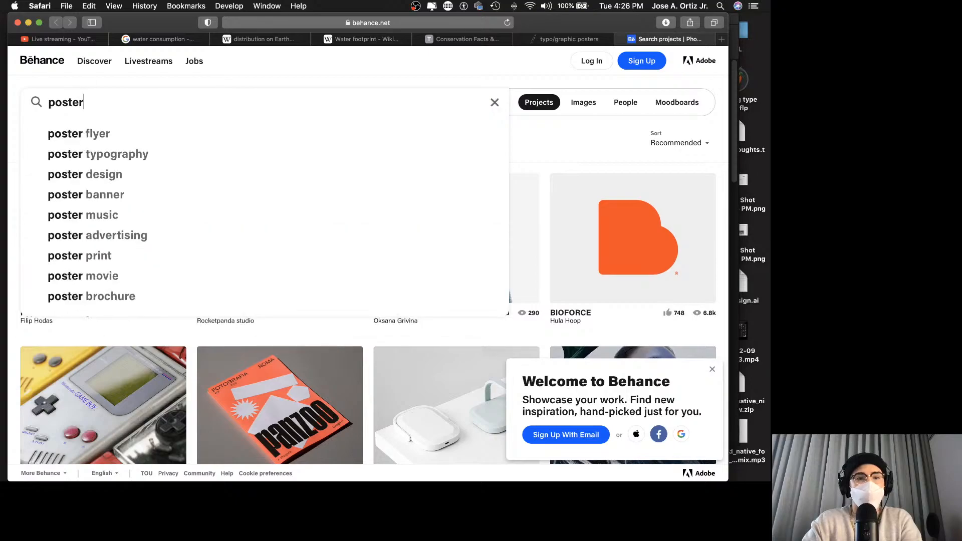
click(117, 173)
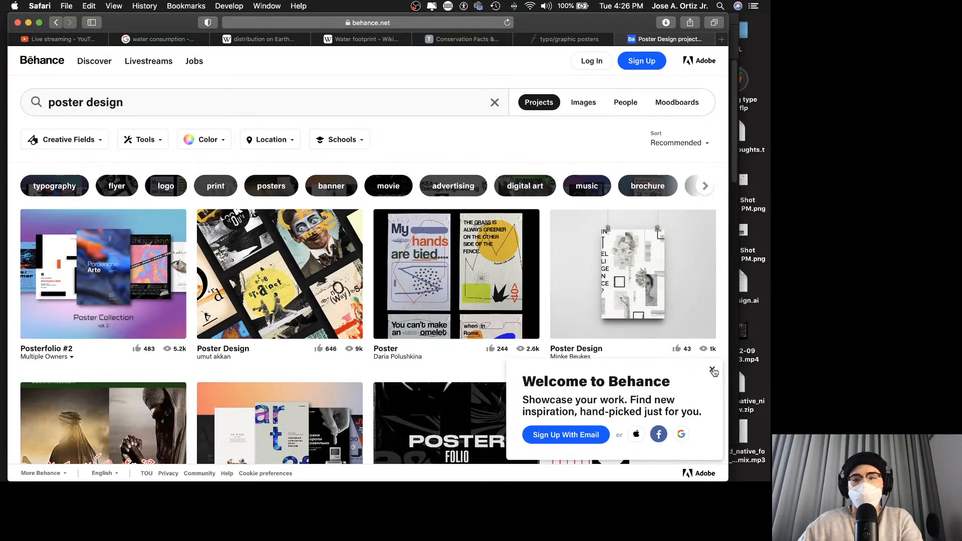
click(713, 370)
Open the "Poster" project with the "My hands are tied" artwork and compare the type, shapes and hand-drawn lines across its four posters.
scroll(223, 199, down, 2)
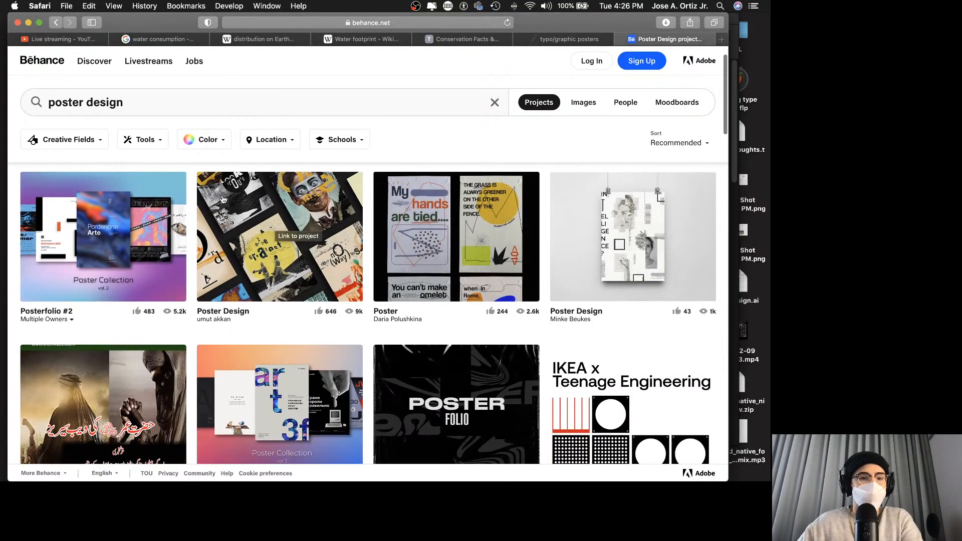
click(429, 228)
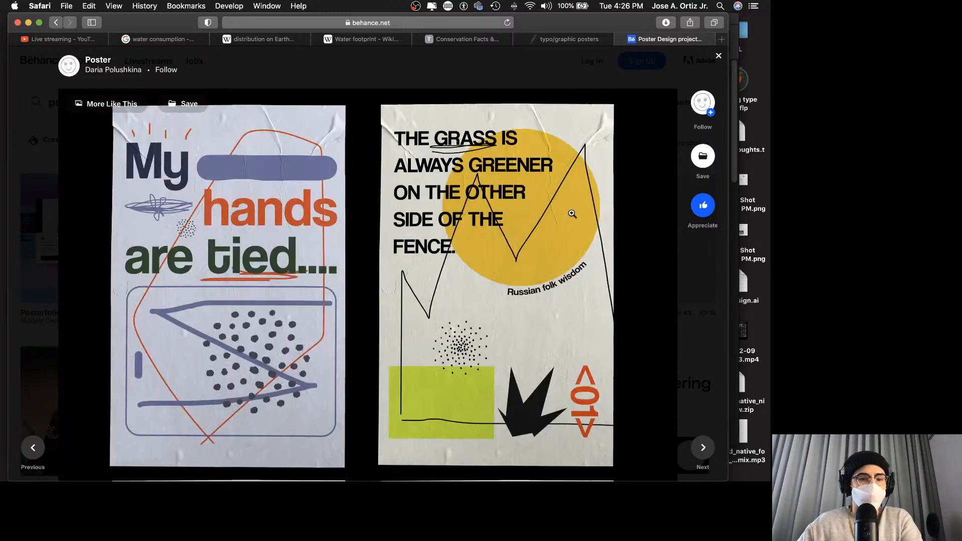
scroll(570, 214, down, 1)
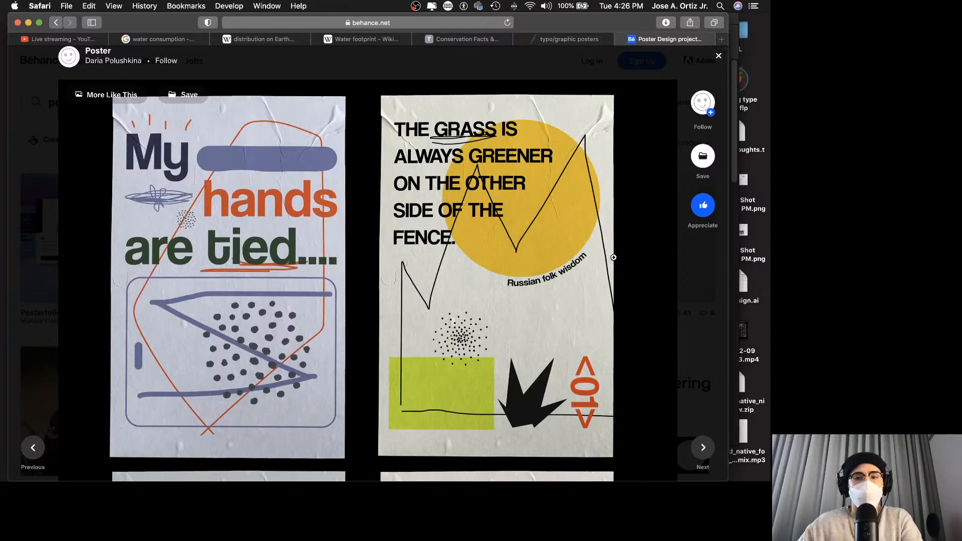
scroll(613, 257, down, 2)
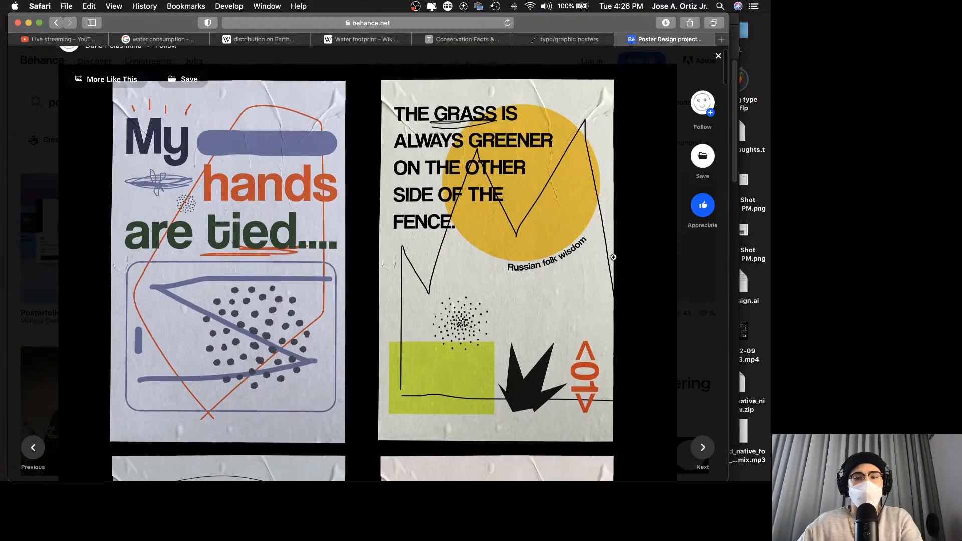
scroll(613, 257, down, 10)
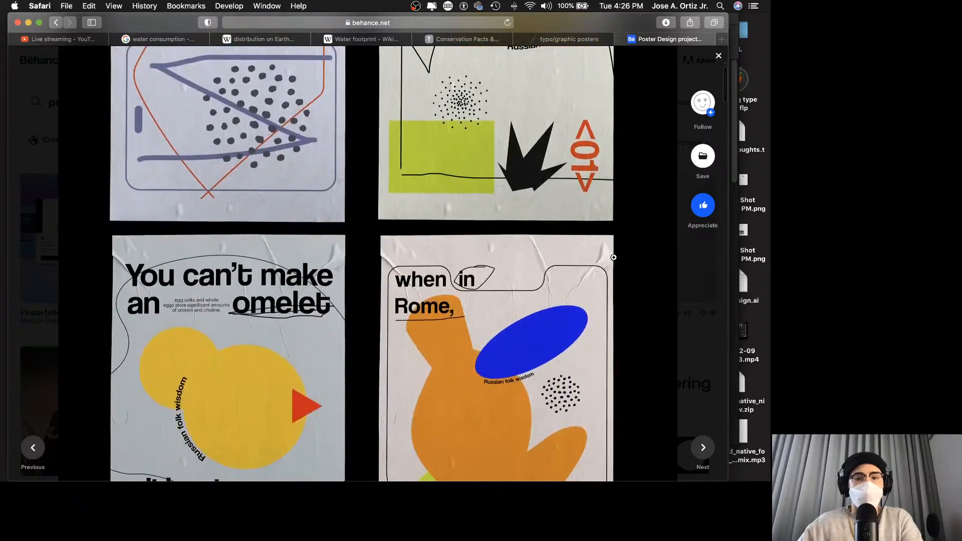
scroll(613, 257, down, 4)
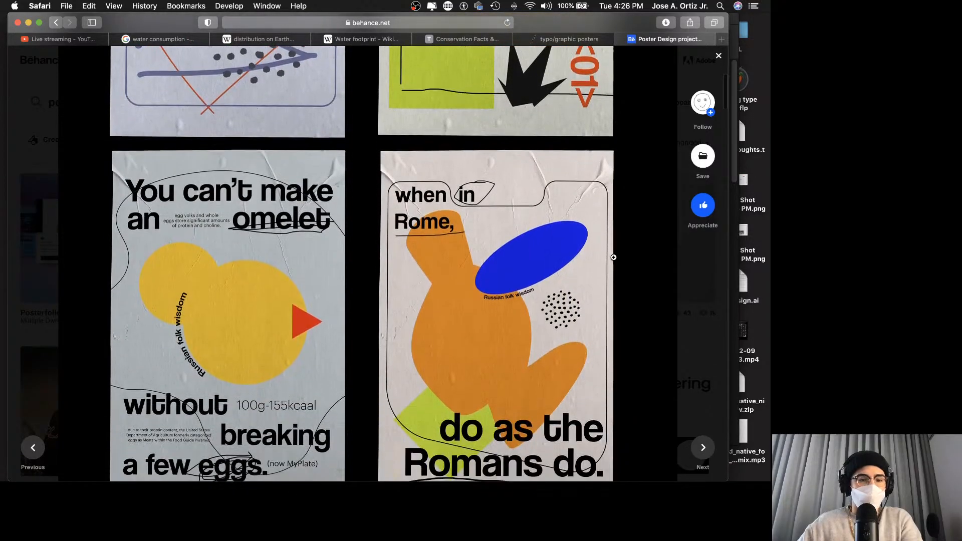
scroll(613, 257, down, 1)
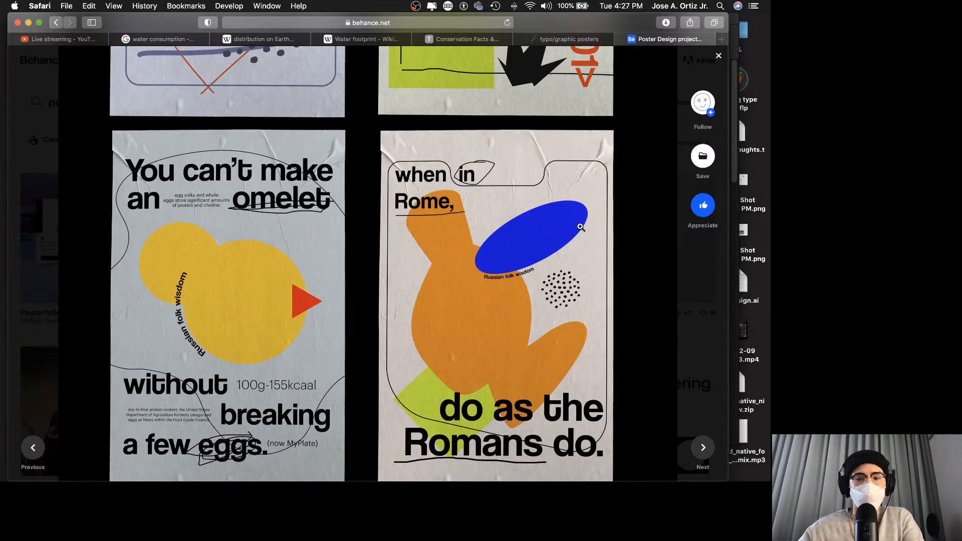
scroll(580, 226, down, 5)
scroll(581, 222, up, 6)
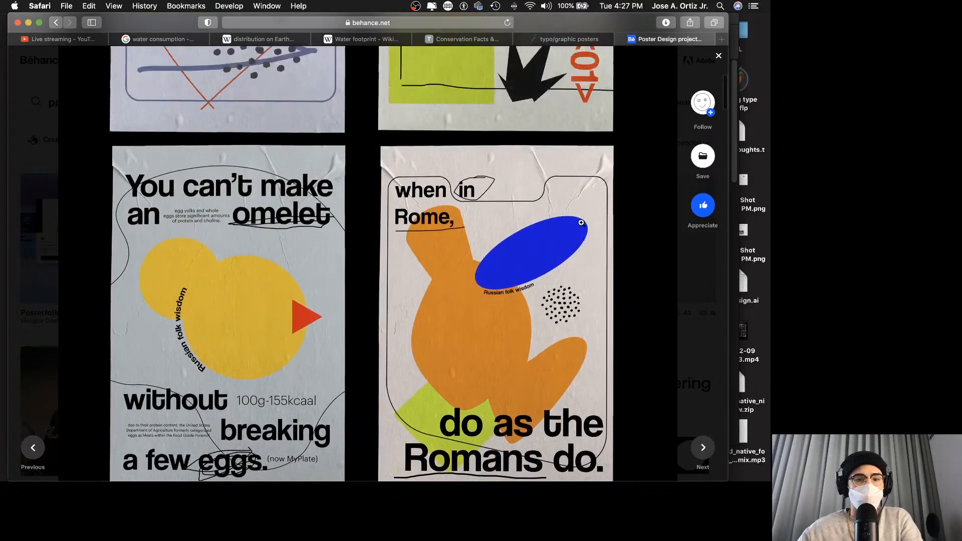
scroll(581, 222, up, 5)
scroll(581, 223, up, 1)
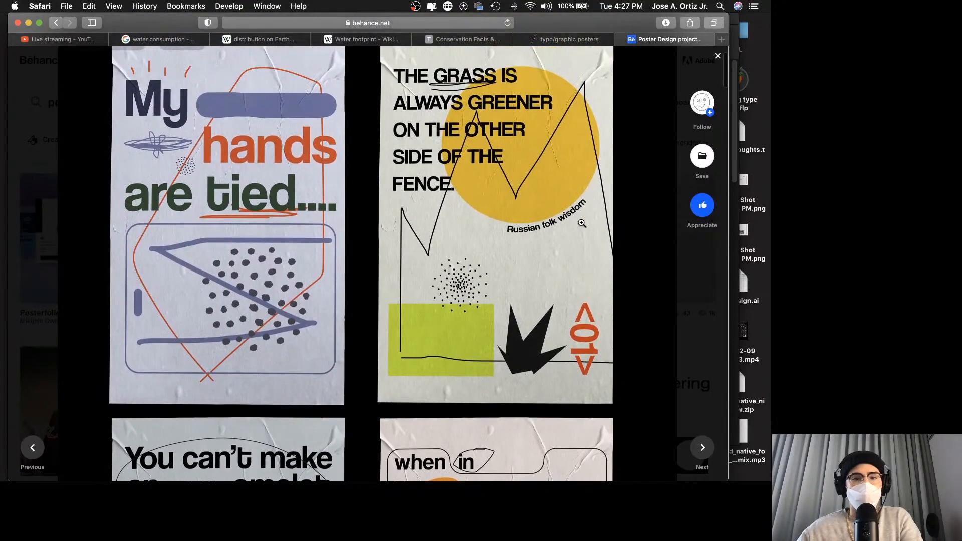
scroll(581, 223, down, 6)
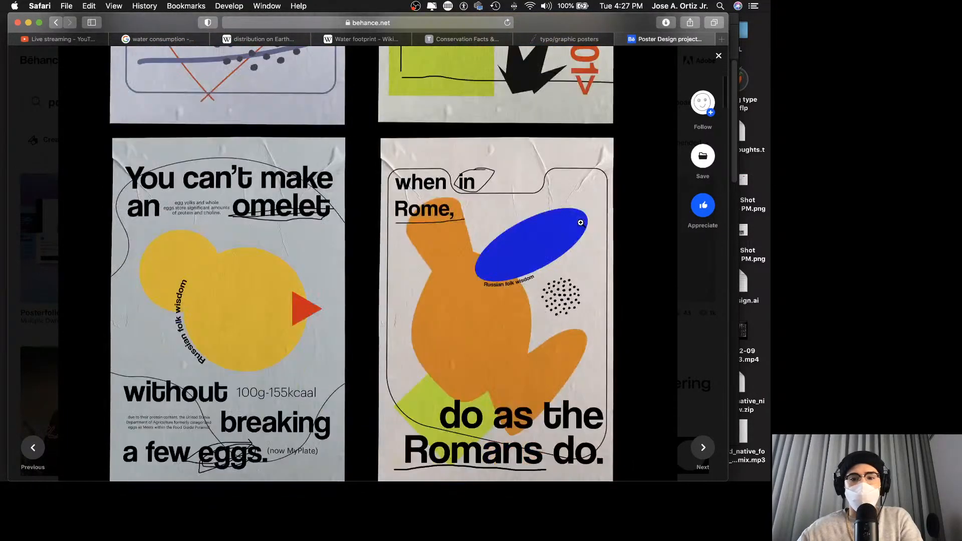
scroll(580, 222, down, 1)
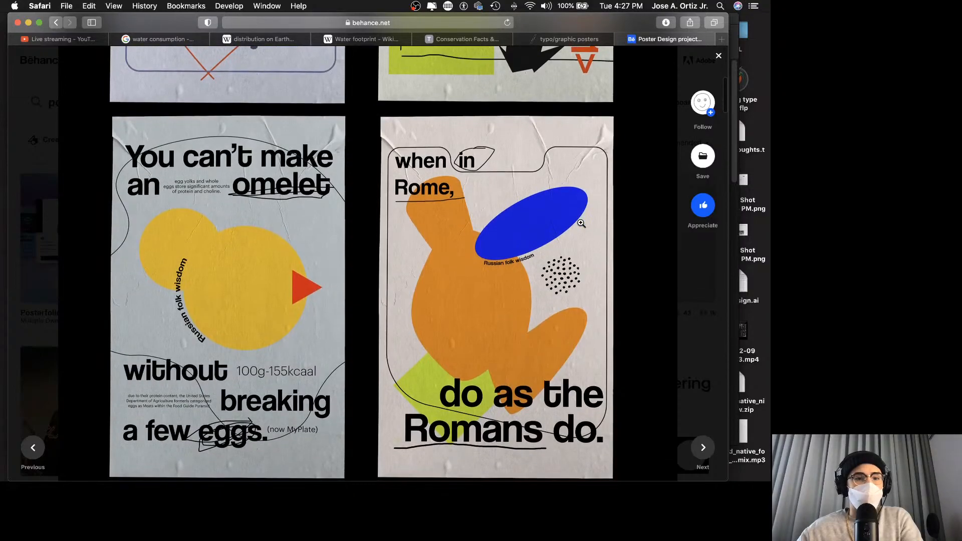
scroll(581, 223, down, 1)
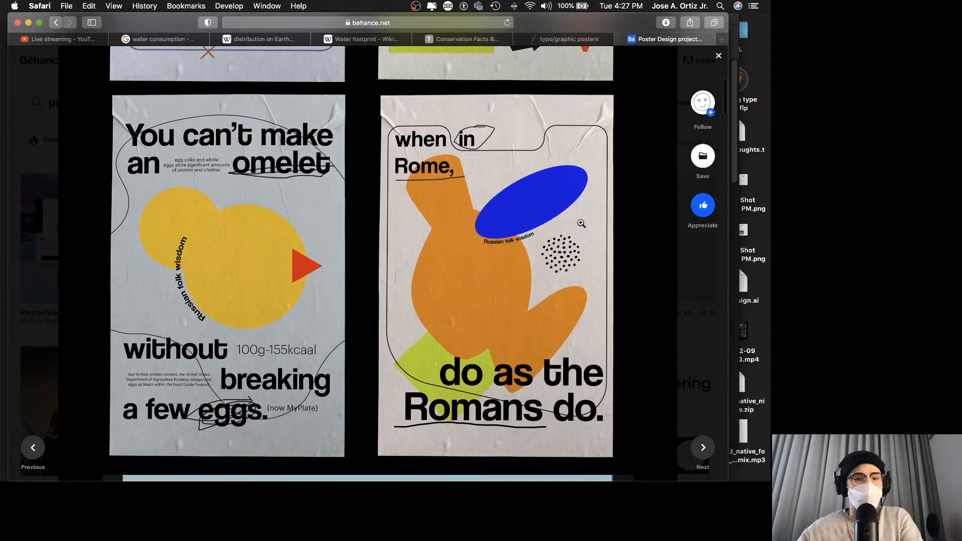
scroll(581, 223, down, 1)
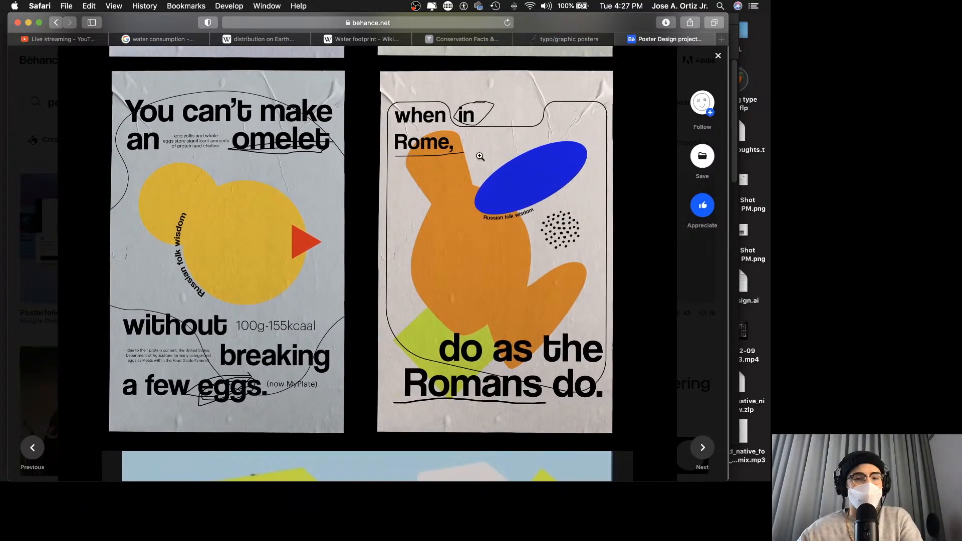
scroll(355, 174, up, 1)
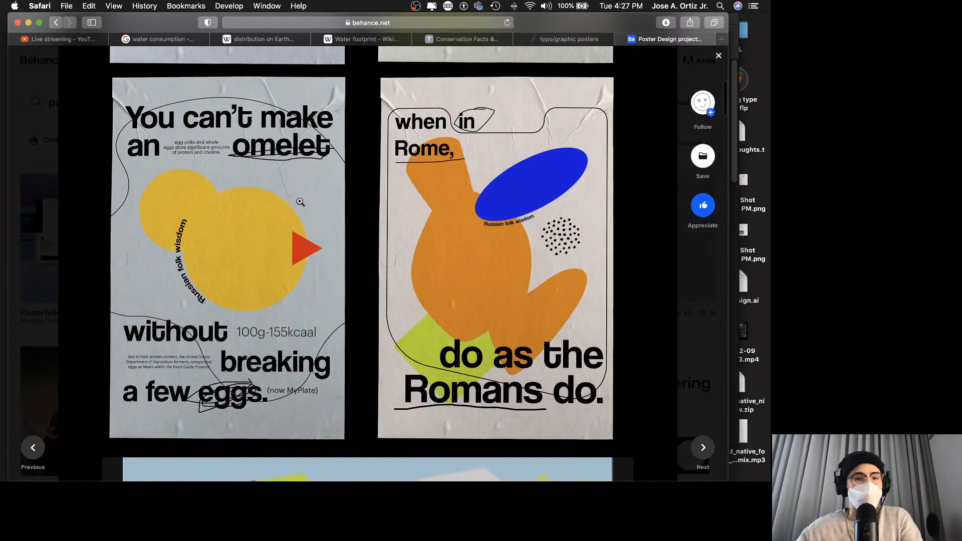
Browse the project's enlarged posters and examine how the "You can't make an omelet" poster arranges its headline, small text and shapes.
scroll(314, 230, down, 15)
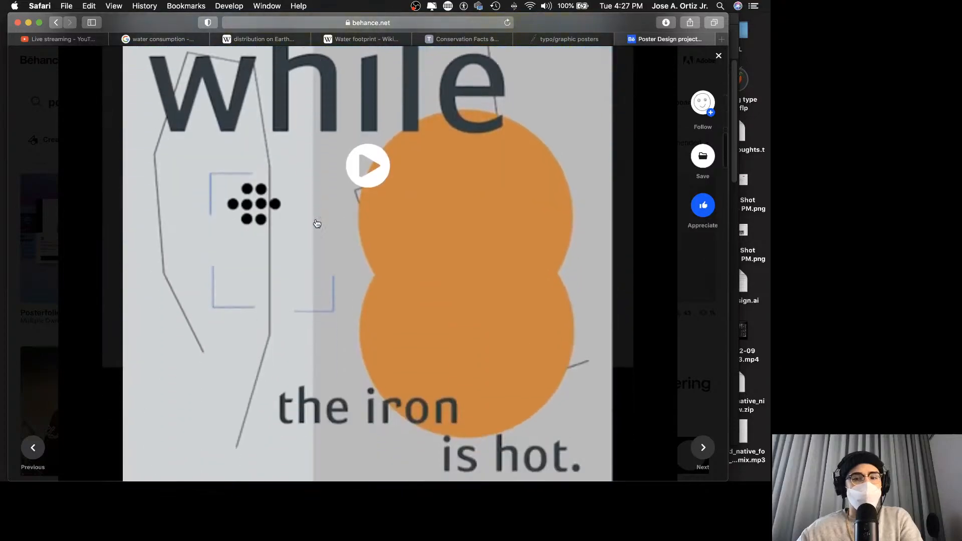
scroll(316, 223, down, 5)
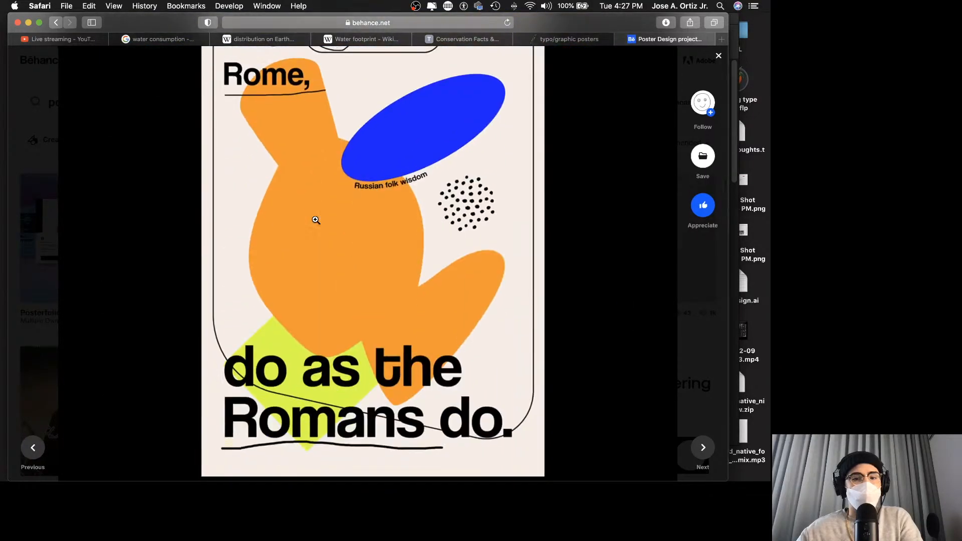
scroll(316, 220, down, 20)
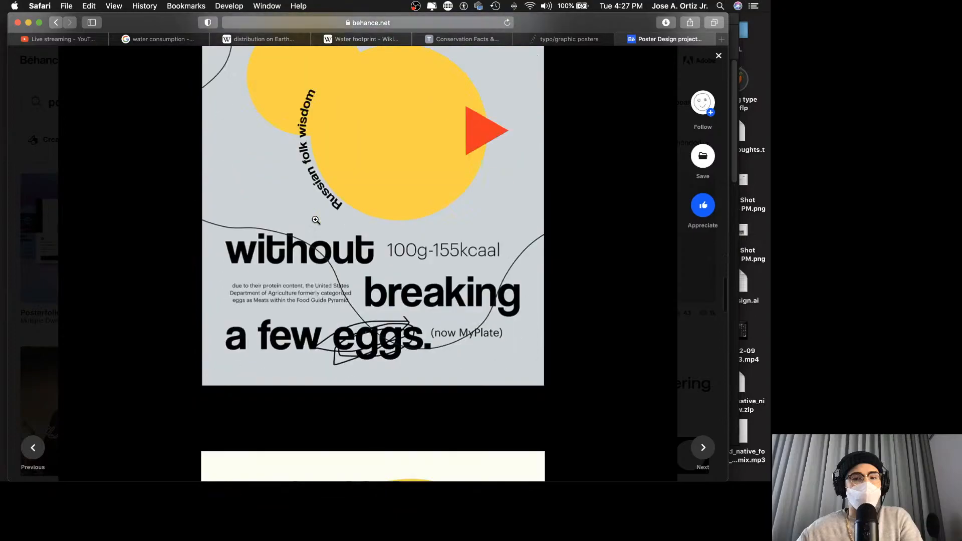
scroll(316, 220, up, 5)
scroll(316, 220, down, 2)
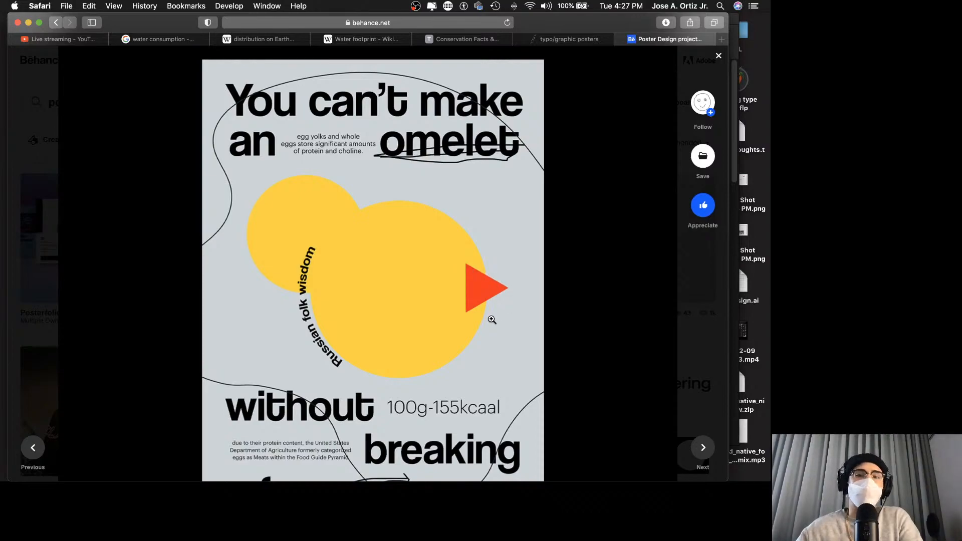
scroll(499, 304, down, 3)
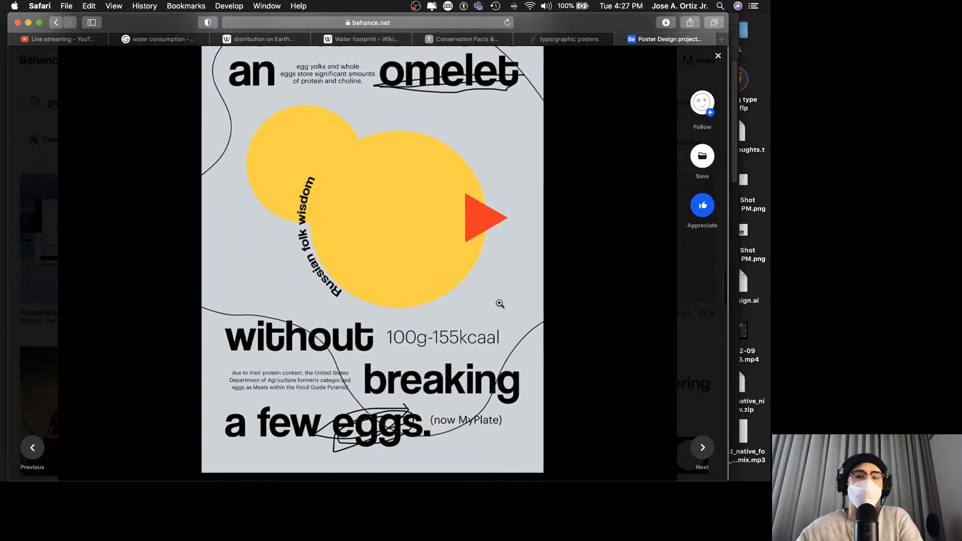
scroll(422, 195, up, 2)
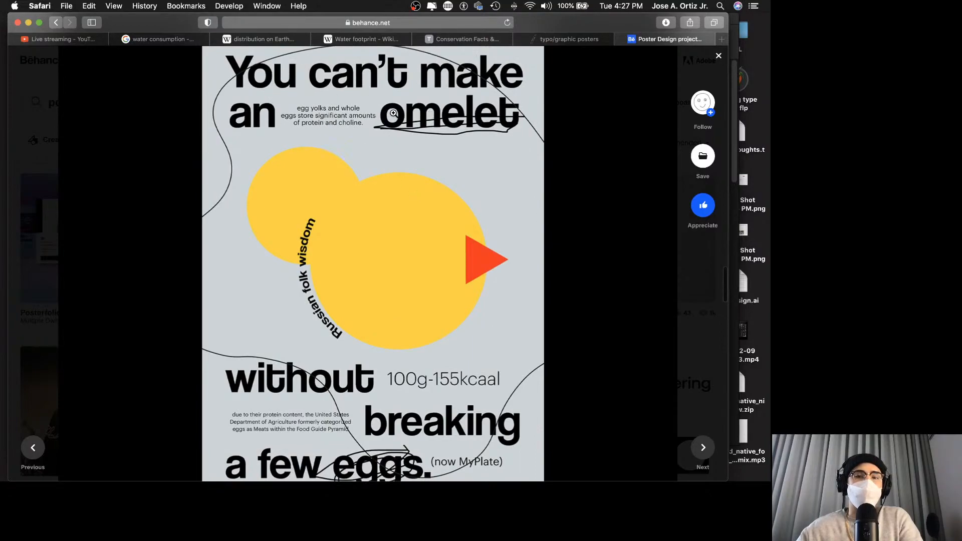
mouse_move(311, 476)
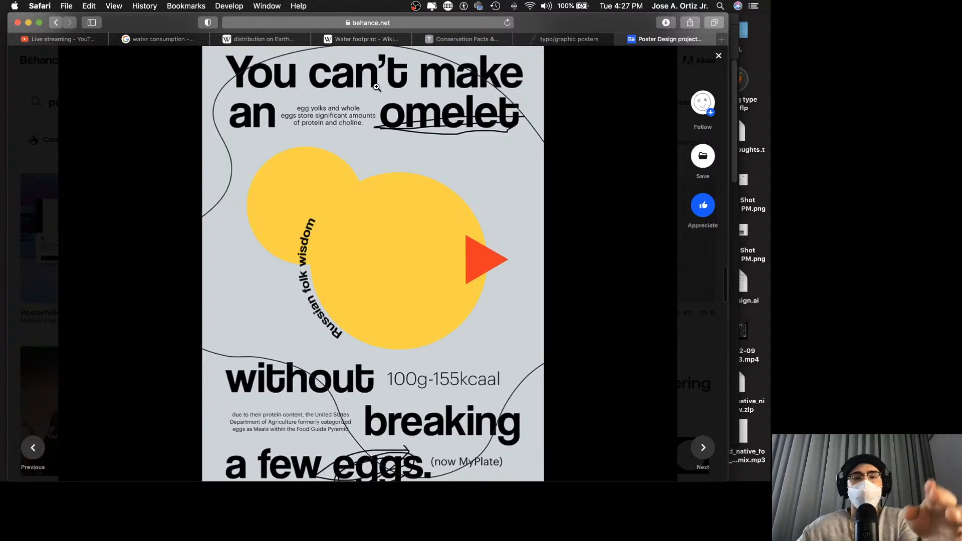
scroll(385, 243, down, 5)
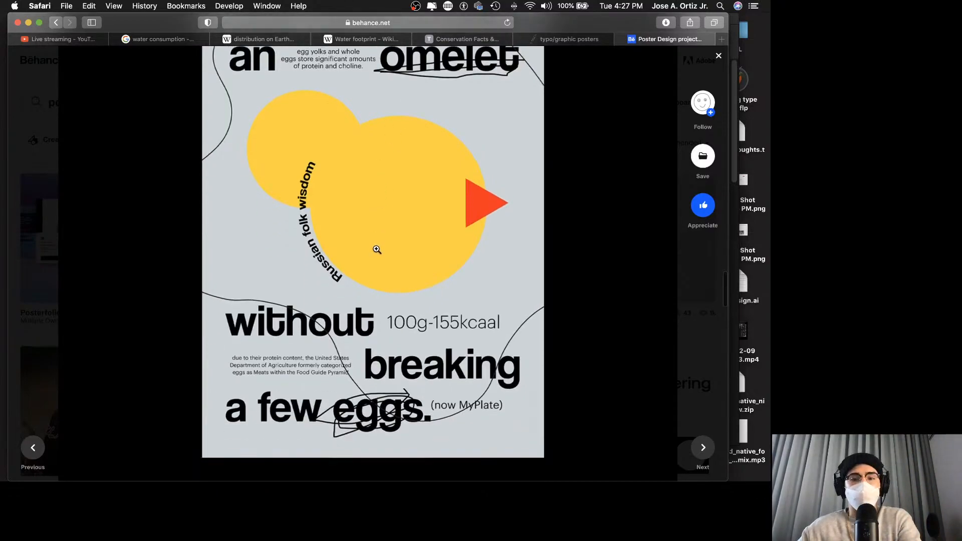
Review the headline and small-text layout of the "You can't make an omelet" poster, and switch back to InDesign.
scroll(322, 268, up, 5)
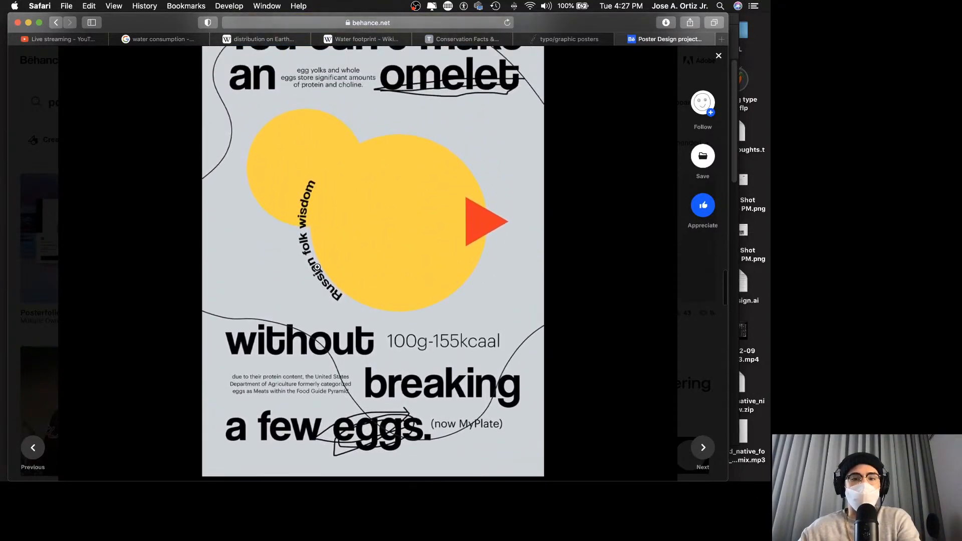
scroll(415, 412, up, 1)
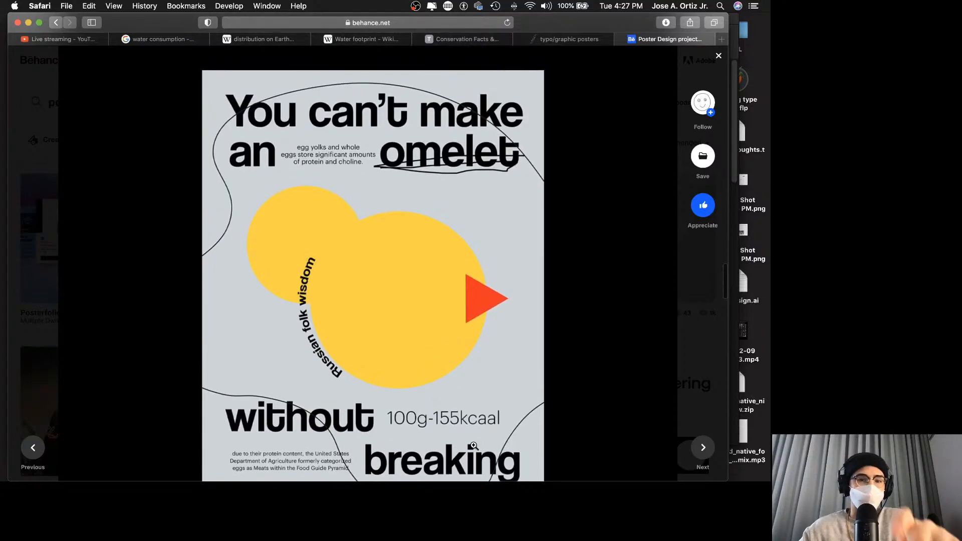
click(359, 451)
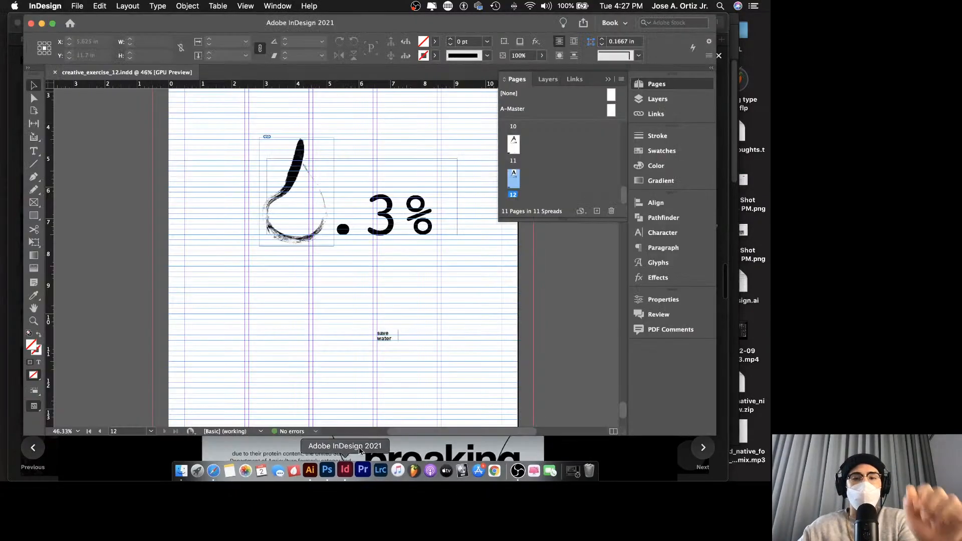
Duplicate page 12 of the poster document as a new page at the end.
key(z)
drag(418, 279, 363, 277)
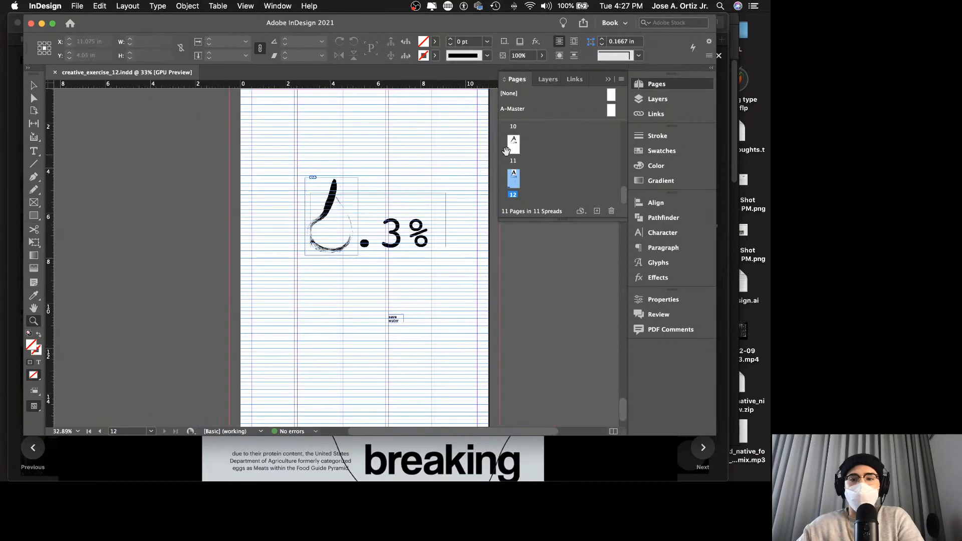
double_click(513, 146)
double_click(518, 175)
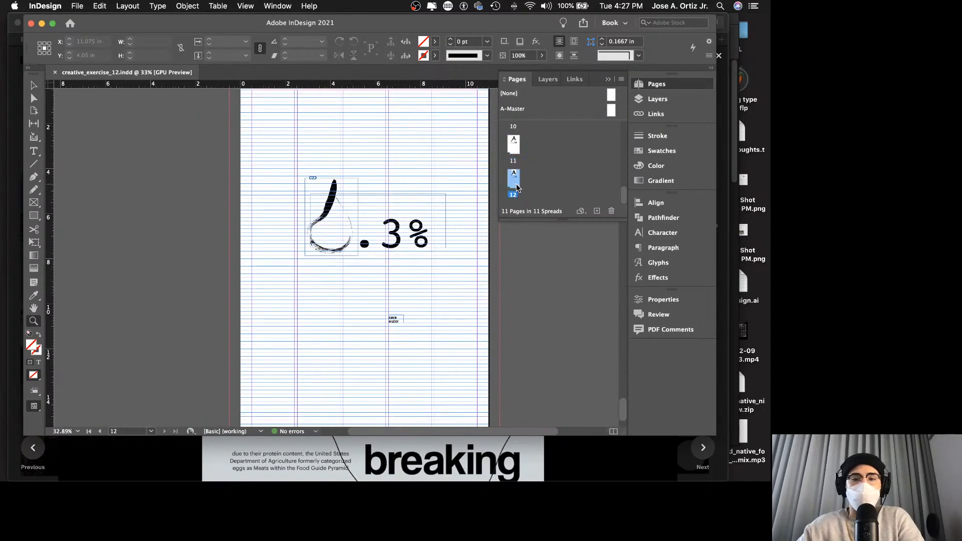
drag(574, 180, 597, 211)
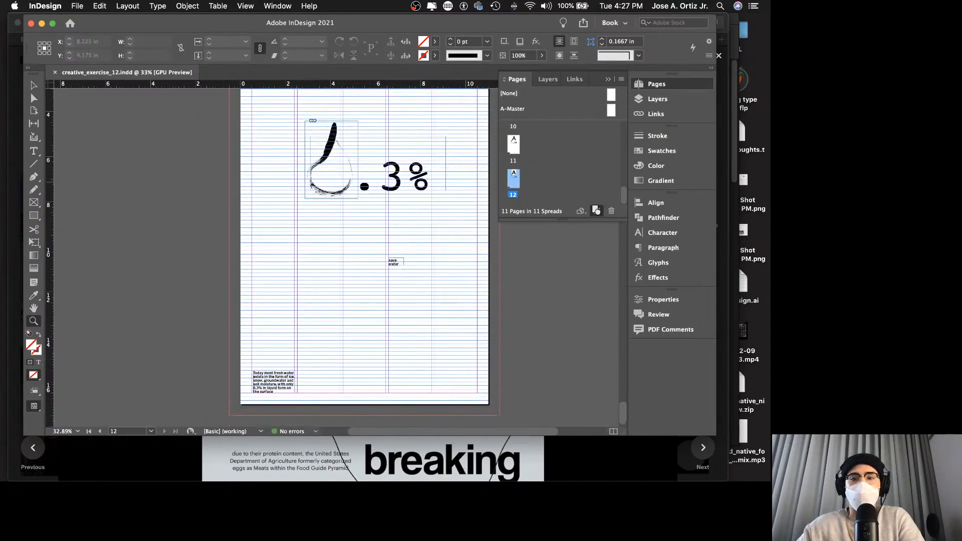
Lock the guides so that only the artwork on page 13 can be selected.
drag(360, 239, 318, 244)
key(v)
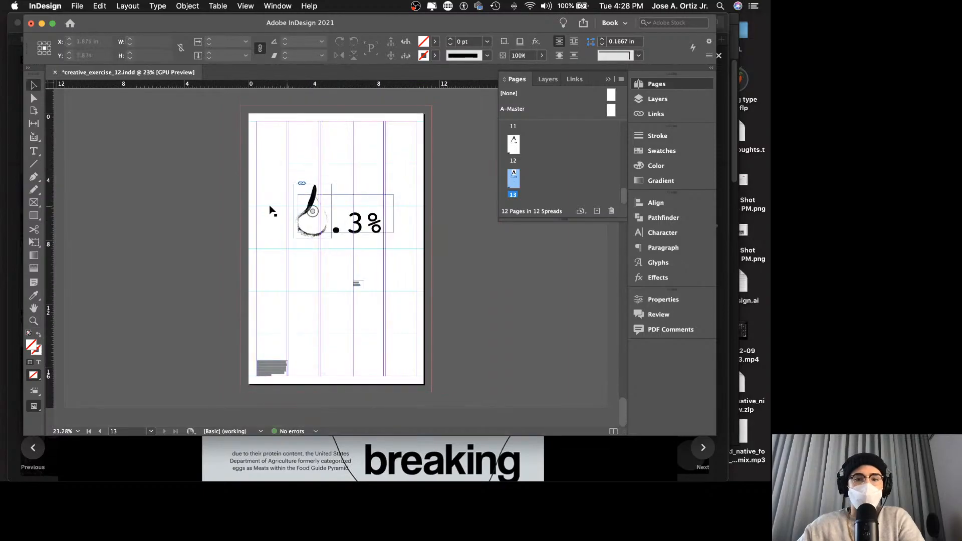
drag(246, 204, 427, 245)
click(178, 155)
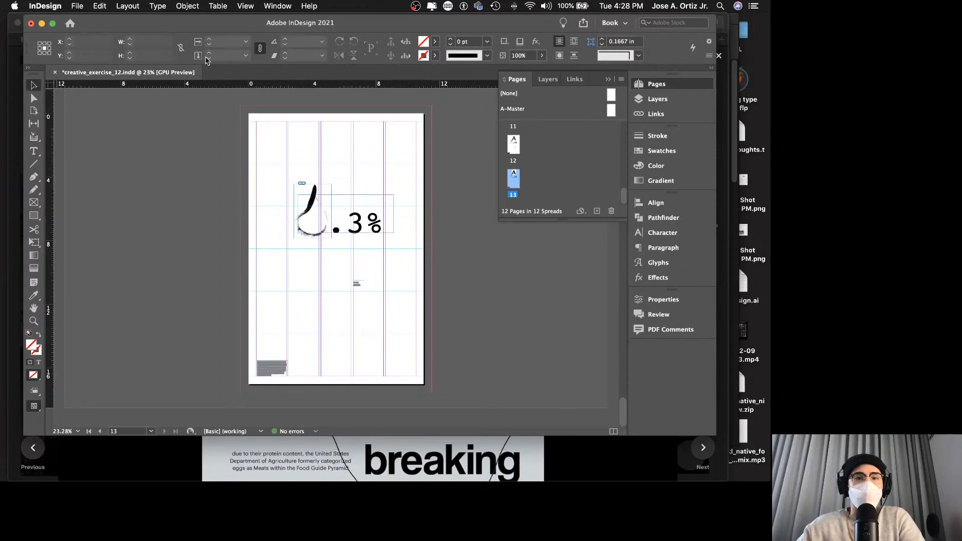
click(246, 5)
mouse_move(299, 227)
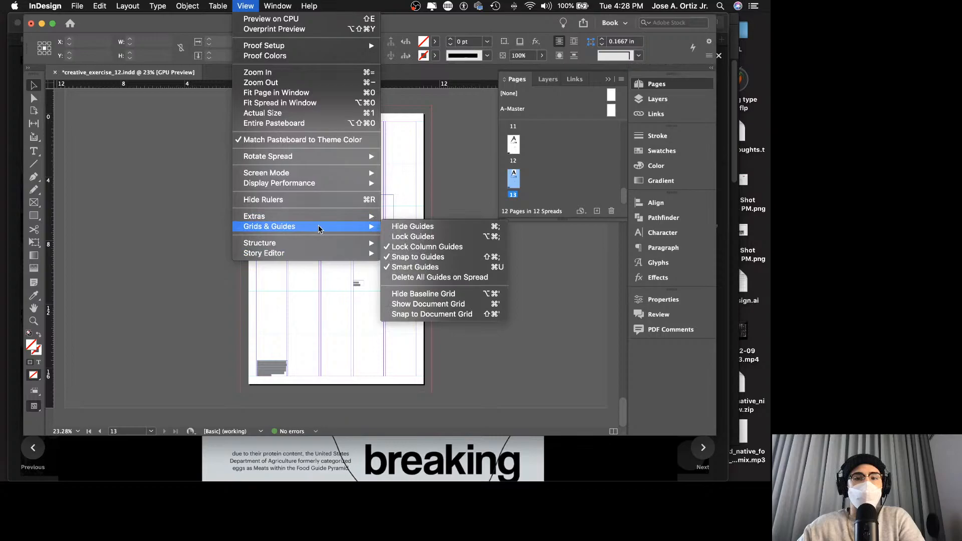
click(416, 236)
Move the water drop with ".3%" and the "save water" text off page 13 onto the pasteboard.
drag(210, 206, 187, 235)
click(273, 228)
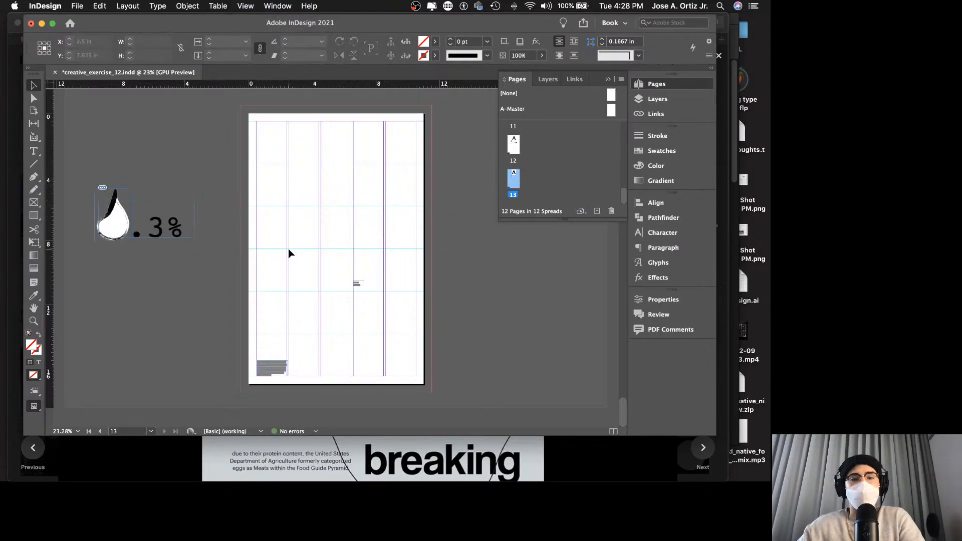
click(298, 284)
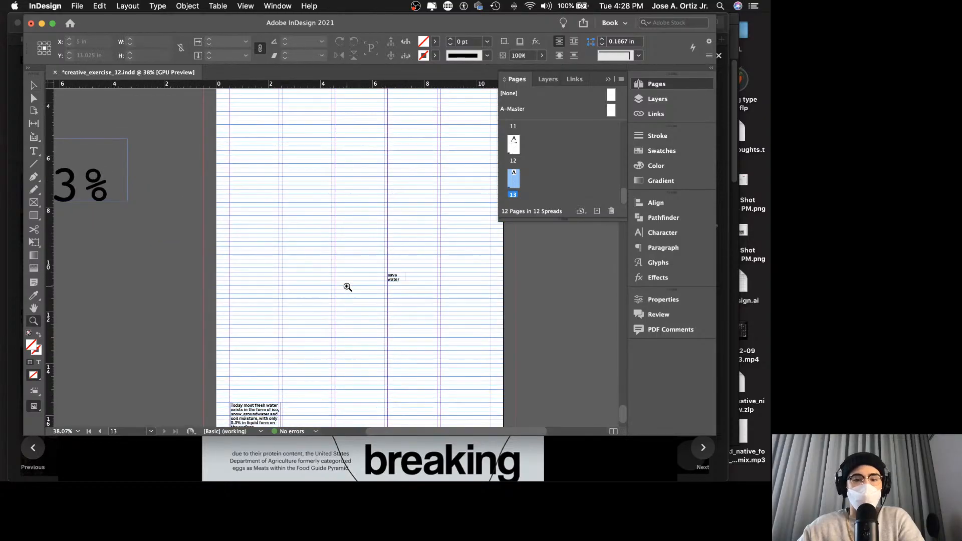
key(v)
drag(391, 279, 130, 284)
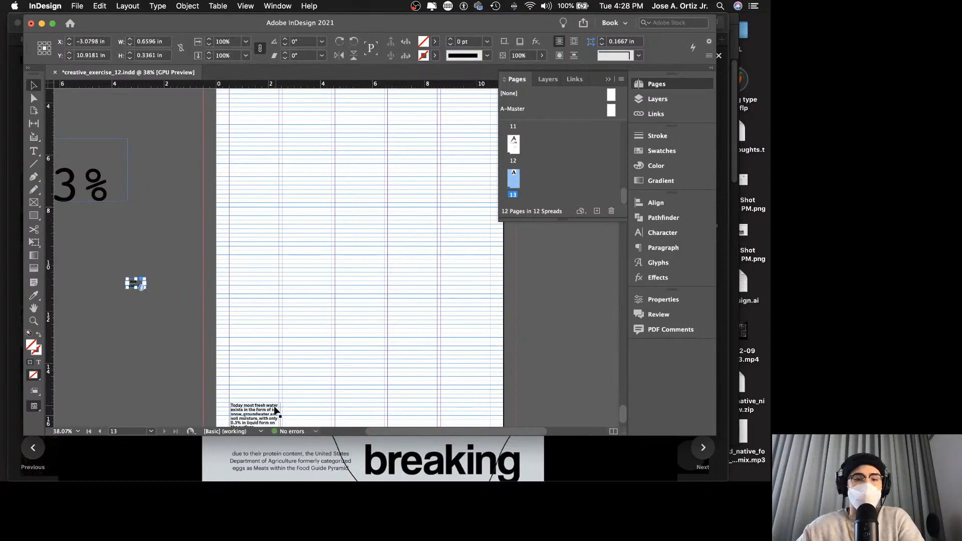
Move the "Today most fresh water" paragraph up the first column of page 13 to about Y 5.25 in.
drag(275, 411, 275, 194)
scroll(277, 190, up, 1)
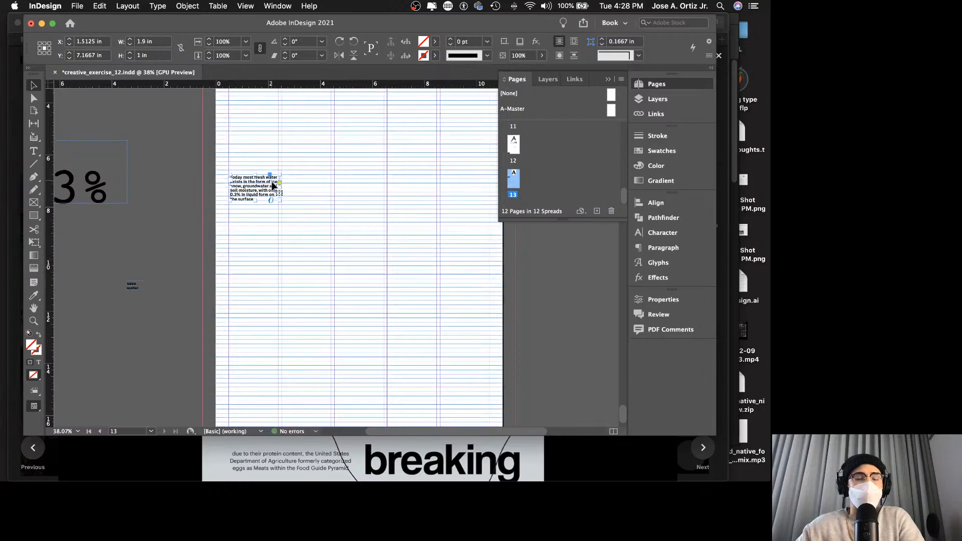
drag(250, 193, 245, 144)
scroll(266, 300, up, 1)
Switch to Safari to check the omelet poster's text arrangement down to its lower edge, and return to InDesign.
click(286, 456)
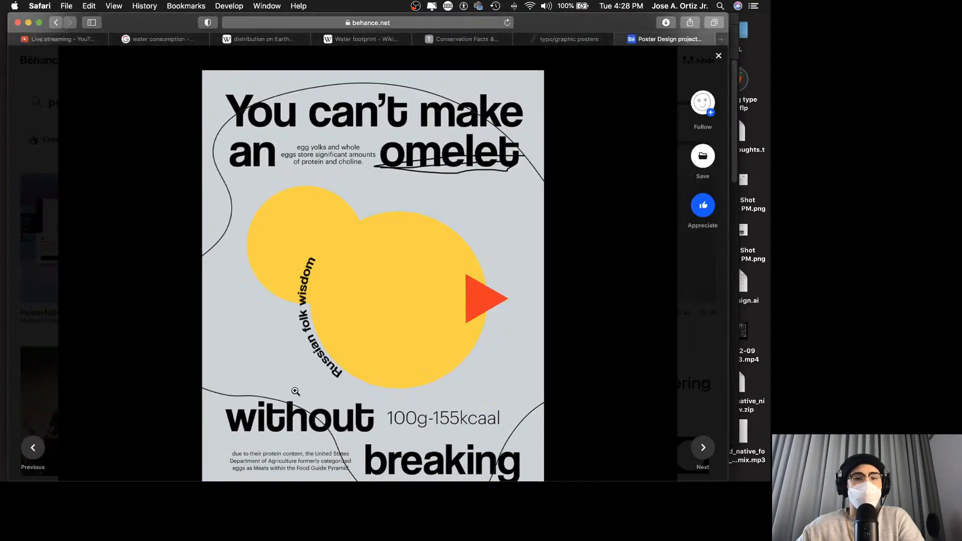
scroll(278, 336, down, 4)
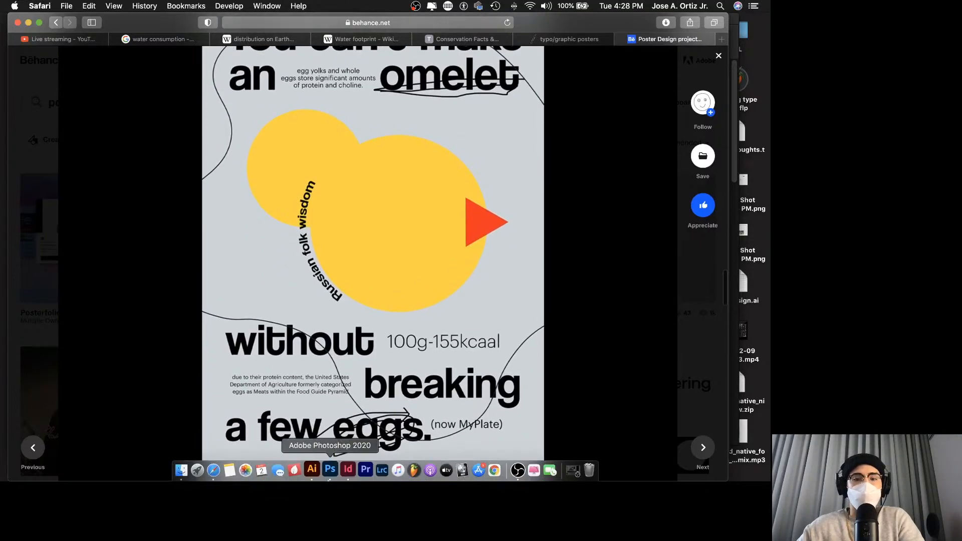
click(344, 470)
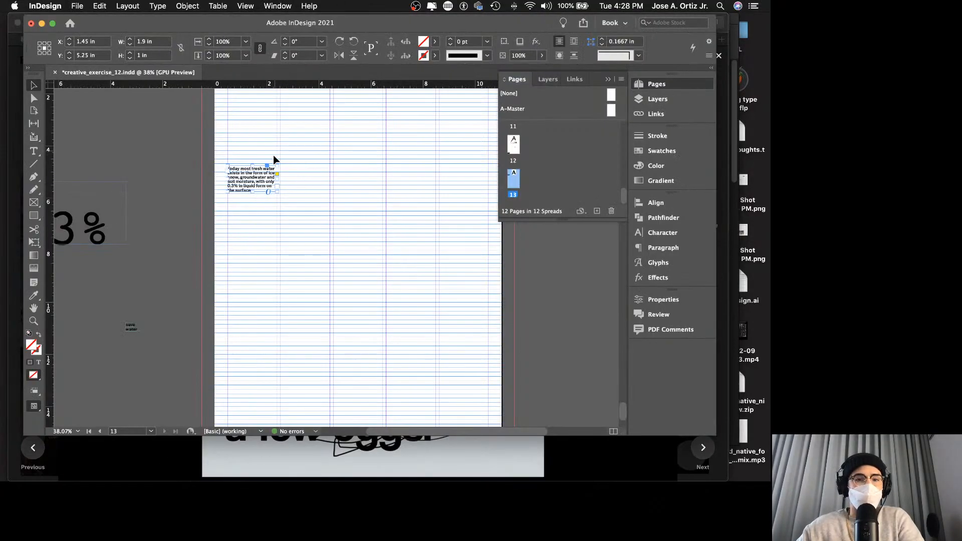
Move the paragraph near the top of page 13 and enlarge its frame to 10 by 10 in across all columns.
drag(266, 170, 265, 117)
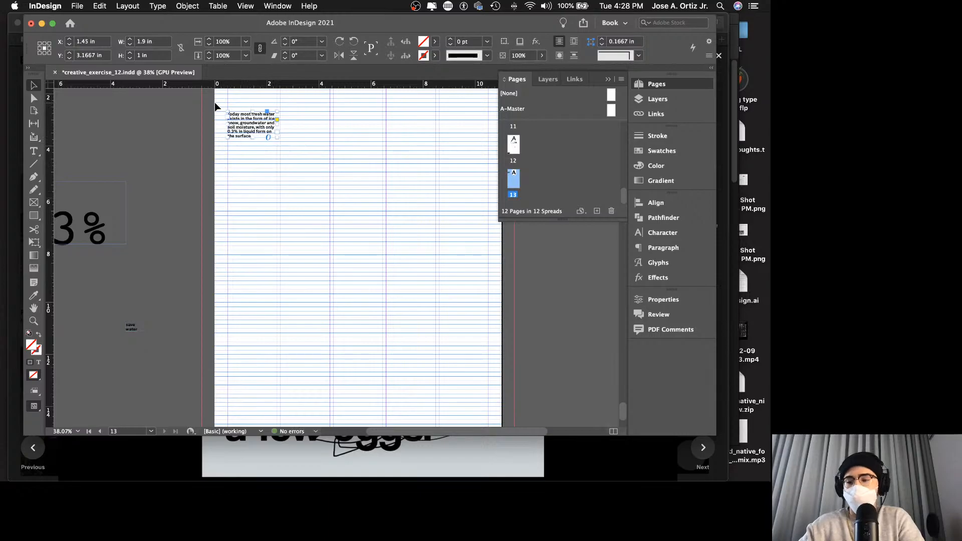
scroll(229, 120, up, 3)
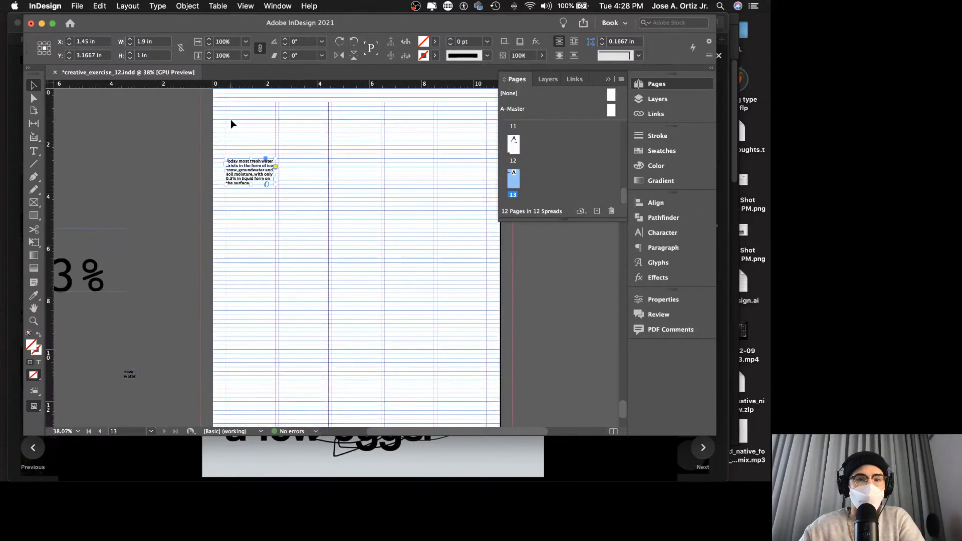
drag(246, 180, 484, 371)
scroll(475, 369, down, 5)
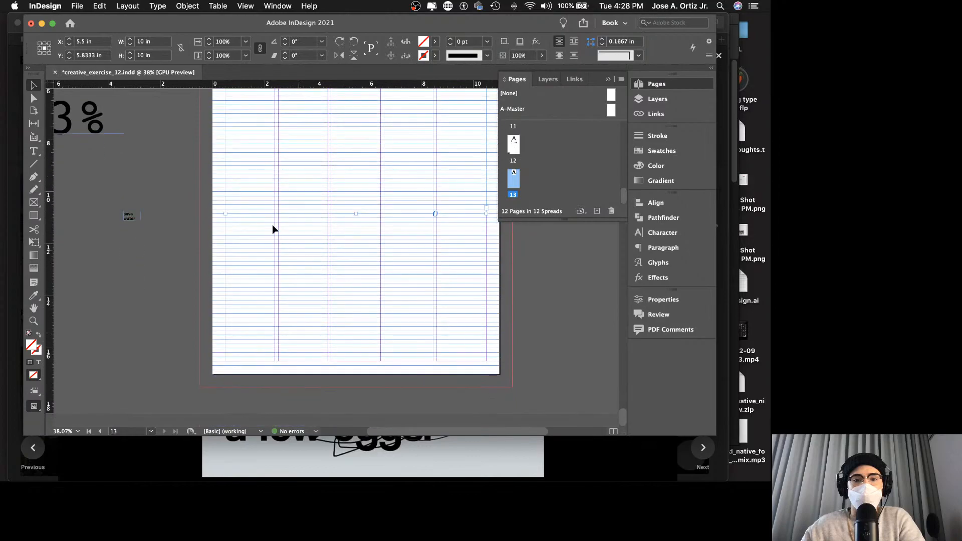
scroll(351, 245, up, 5)
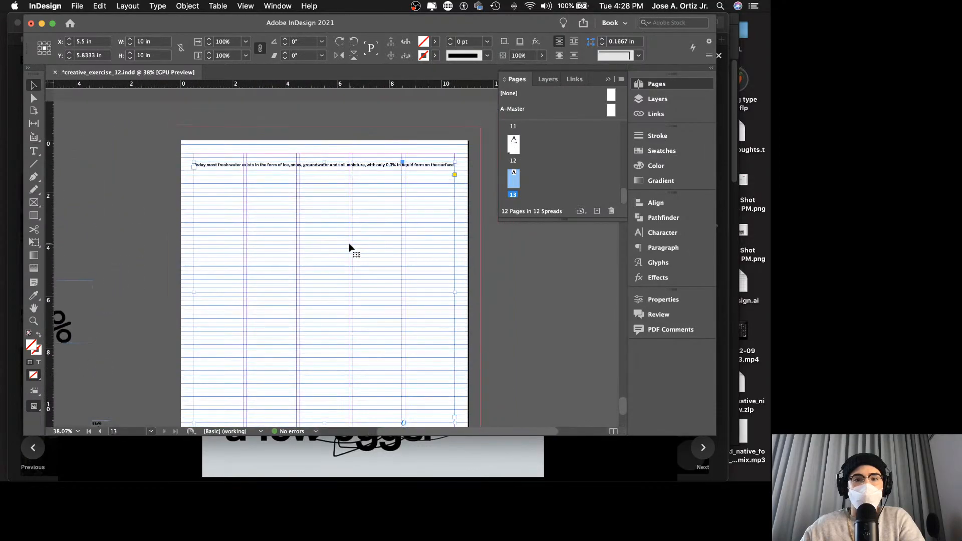
Set the "Today most fresh water" paragraph to a font size of 72 pt with 72 pt leading.
triple_click(350, 167)
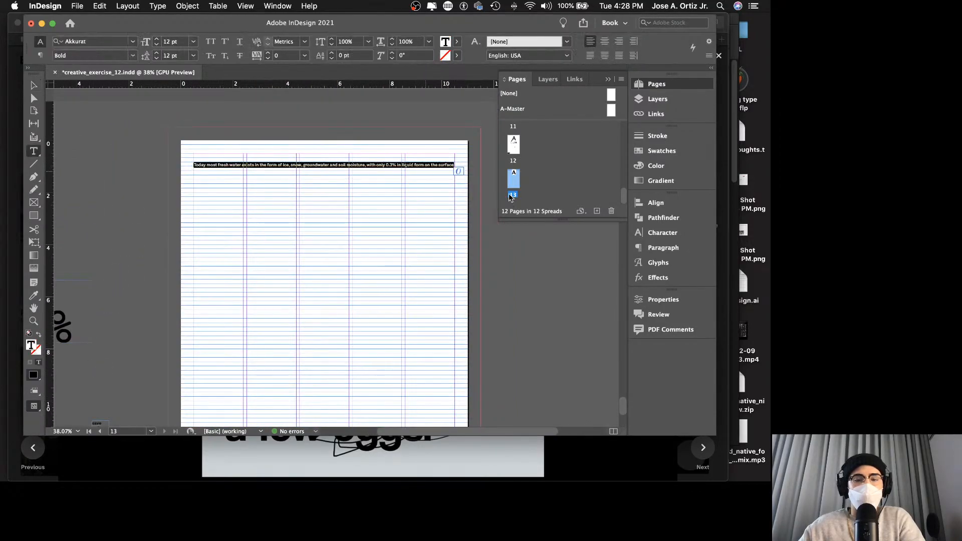
click(660, 235)
click(554, 245)
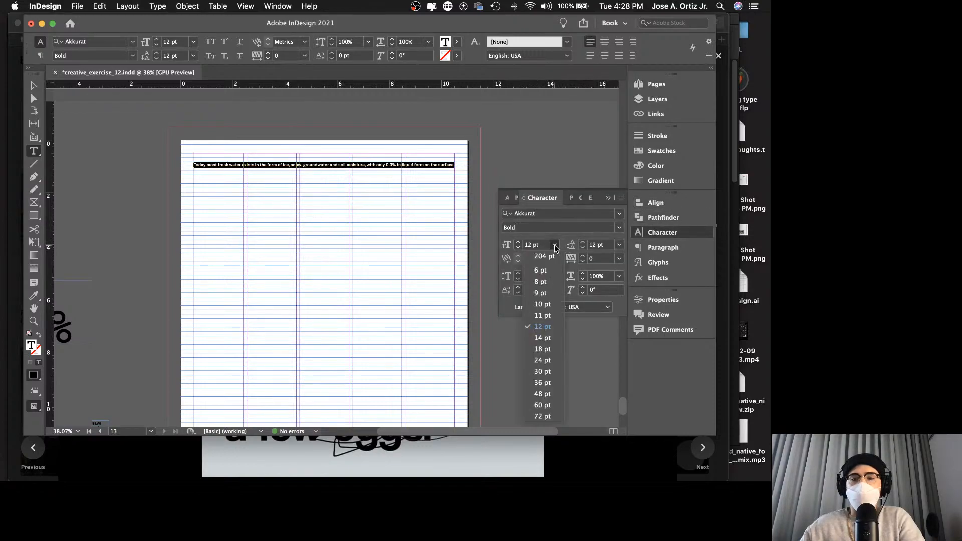
click(543, 417)
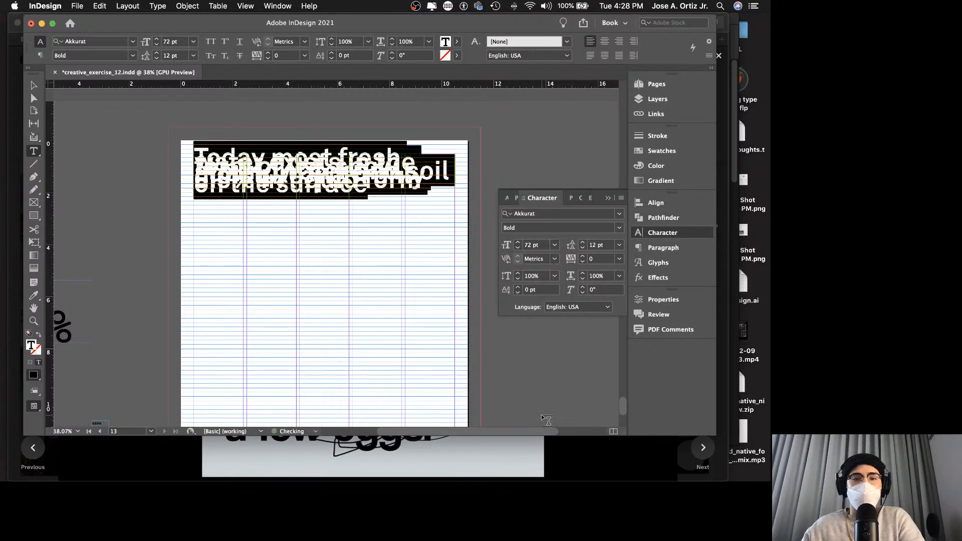
click(619, 245)
click(606, 417)
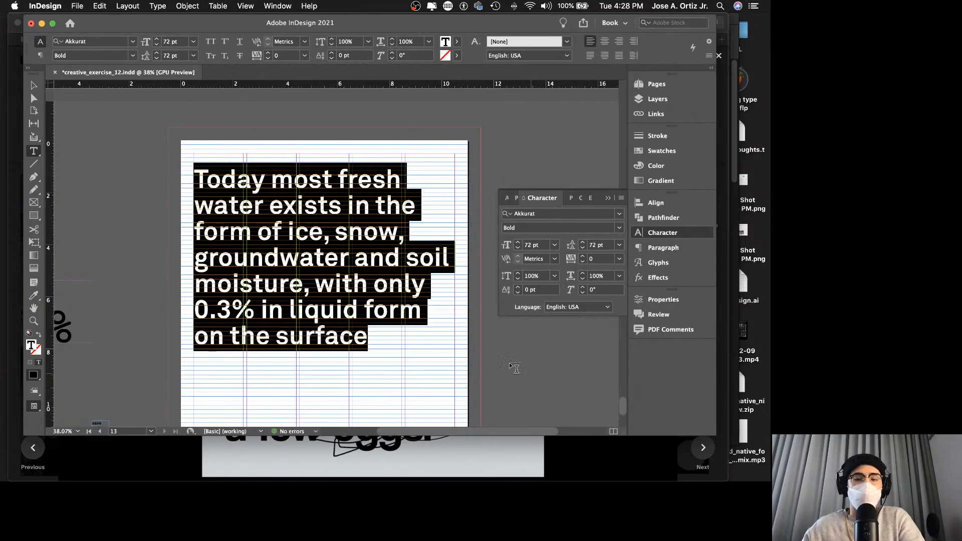
Preview the page with the enlarged paragraph full screen without guides, and return to the layout view.
click(383, 314)
key(Escape)
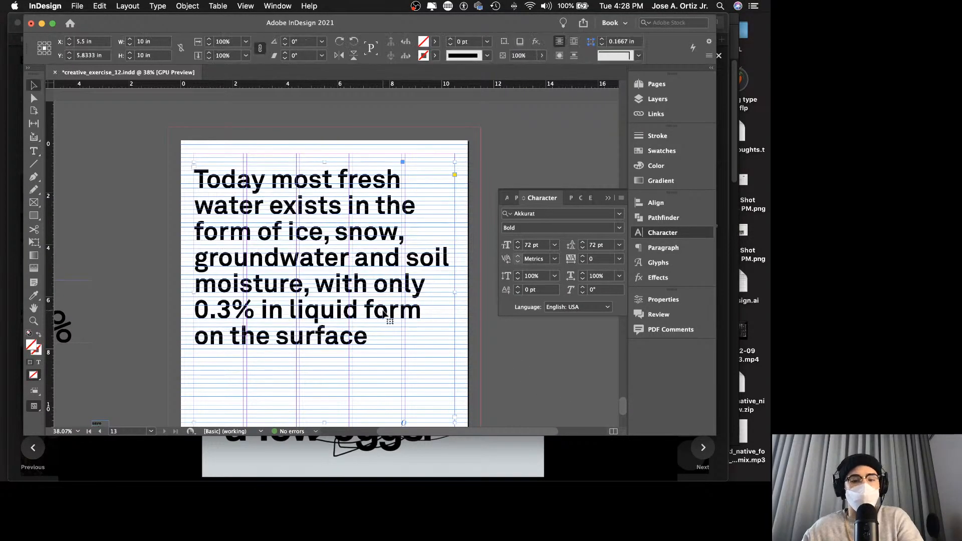
key(shift+w)
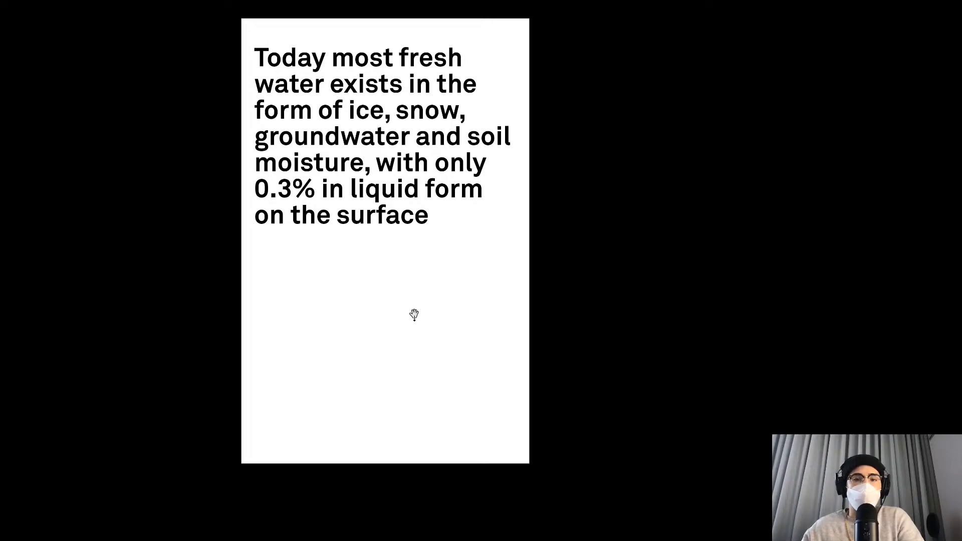
key(shift+w)
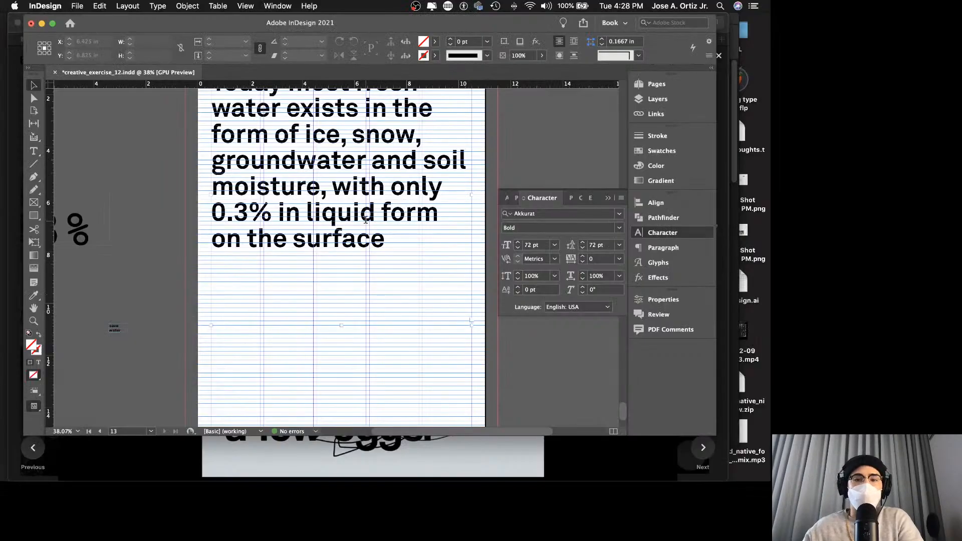
Set the font size of the whole "Today most fresh water" paragraph to 108 pt.
key(ctrl+a)
scroll(191, 88, up, 5)
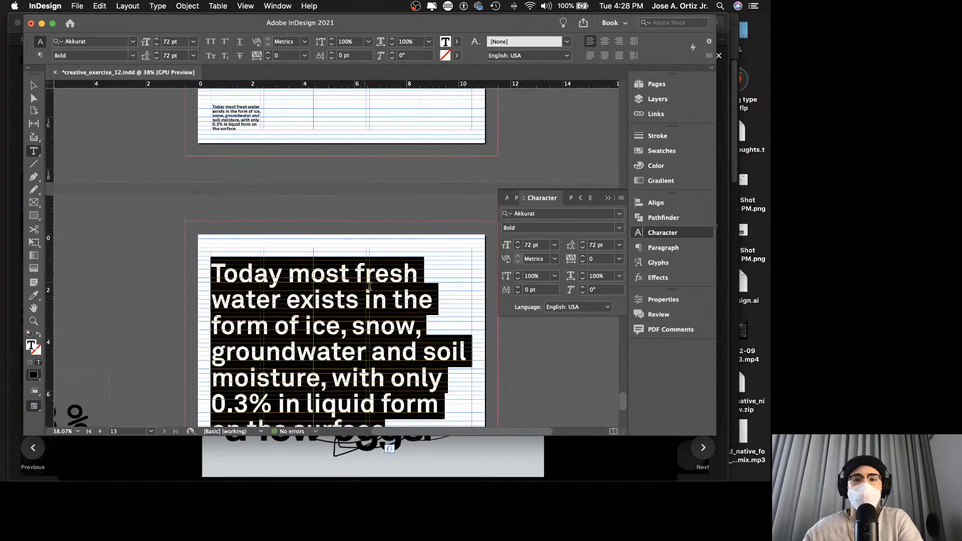
scroll(369, 286, down, 2)
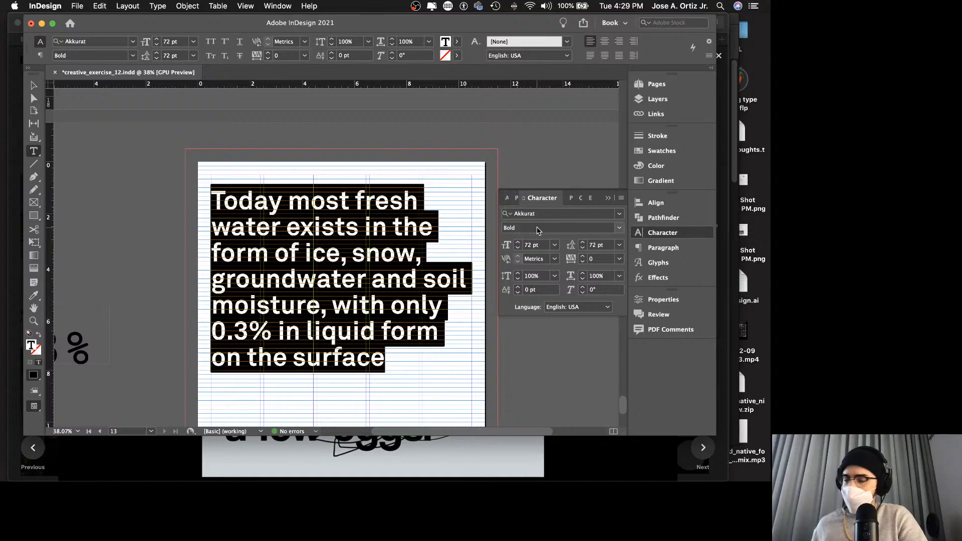
click(544, 244)
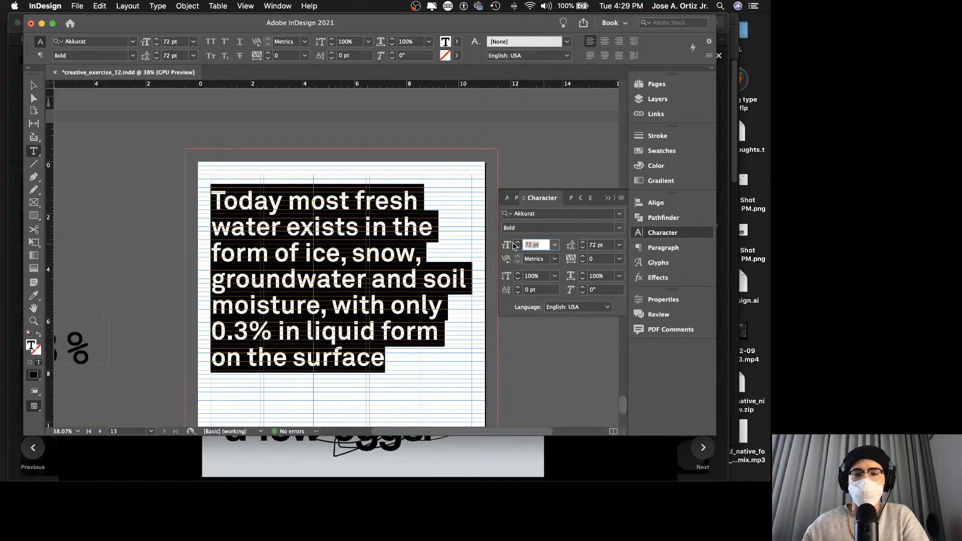
text(108)
key(Return)
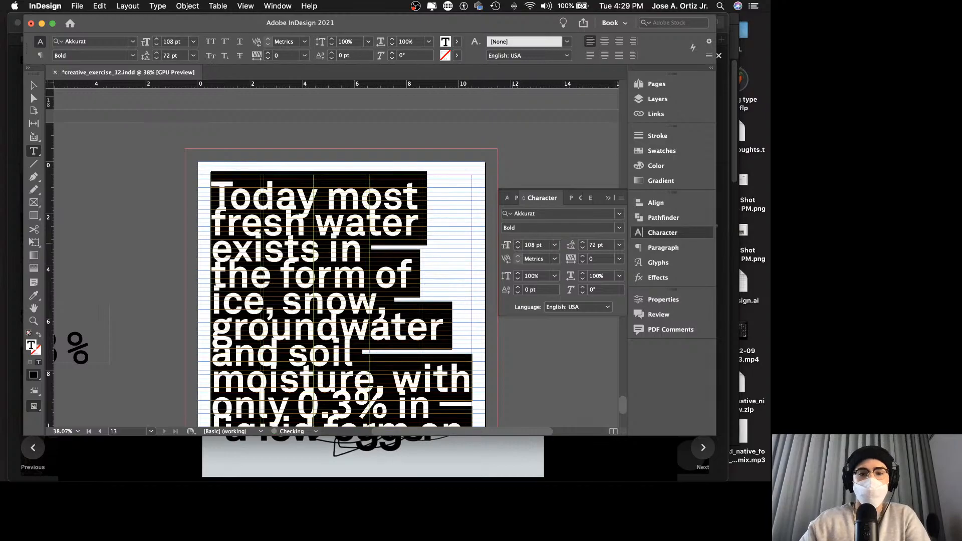
scroll(416, 269, down, 2)
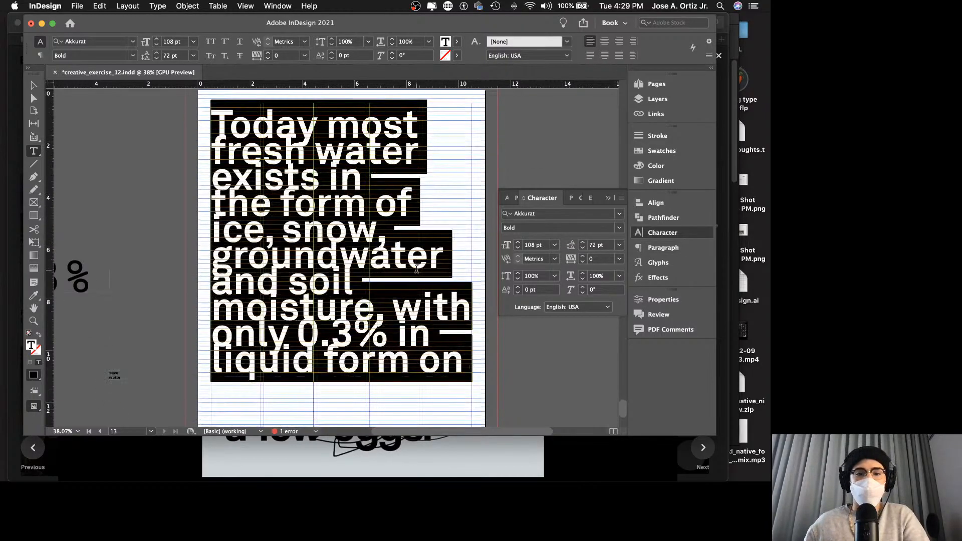
click(600, 245)
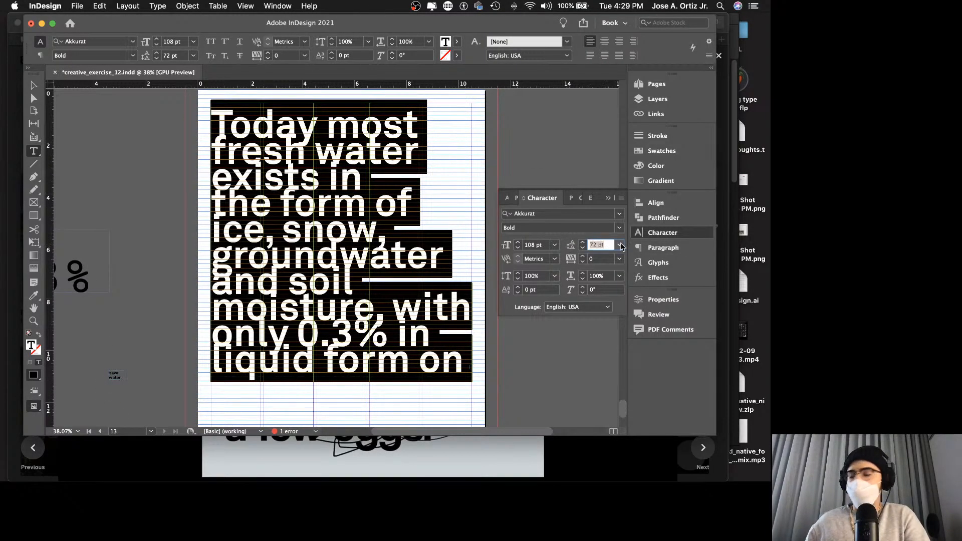
text(1)
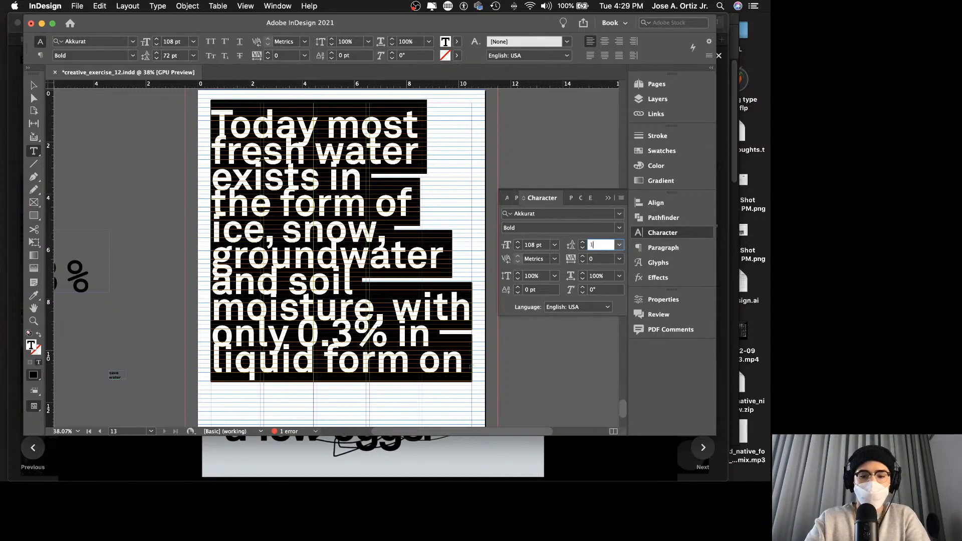
text(089)
key(Return)
key(super+z)
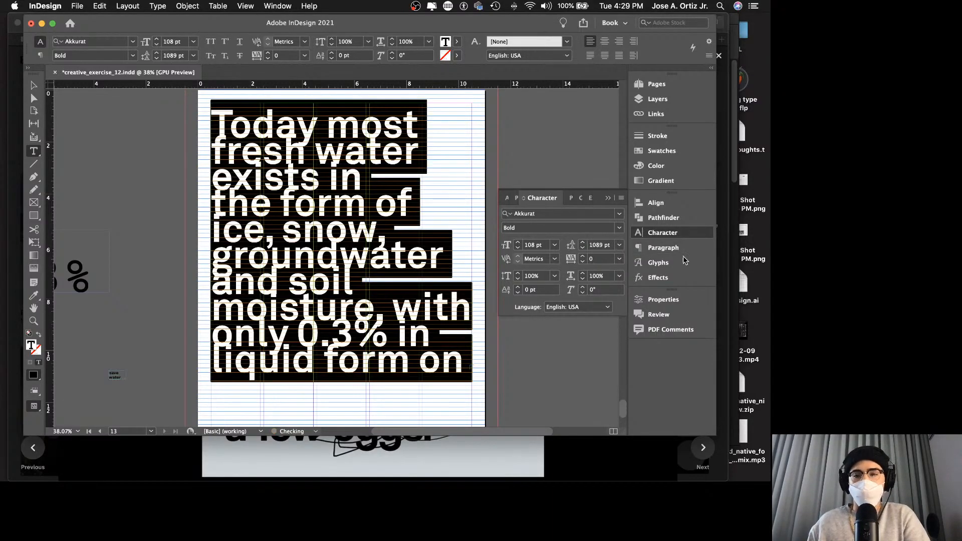
Set the leading of the "Today most fresh water" paragraph to 108 pt and preview the page full screen without guides.
double_click(591, 244)
text(10)
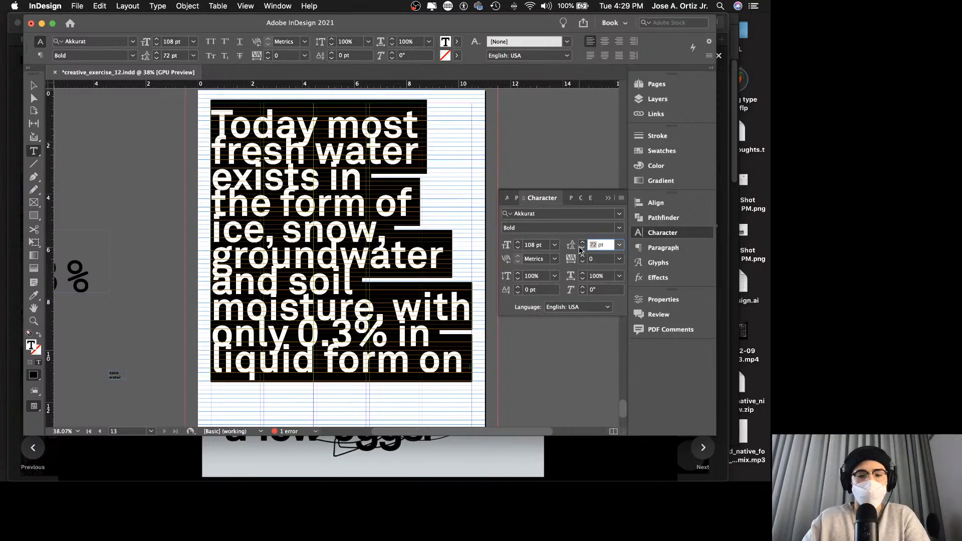
text(8)
key(Return)
key(Escape)
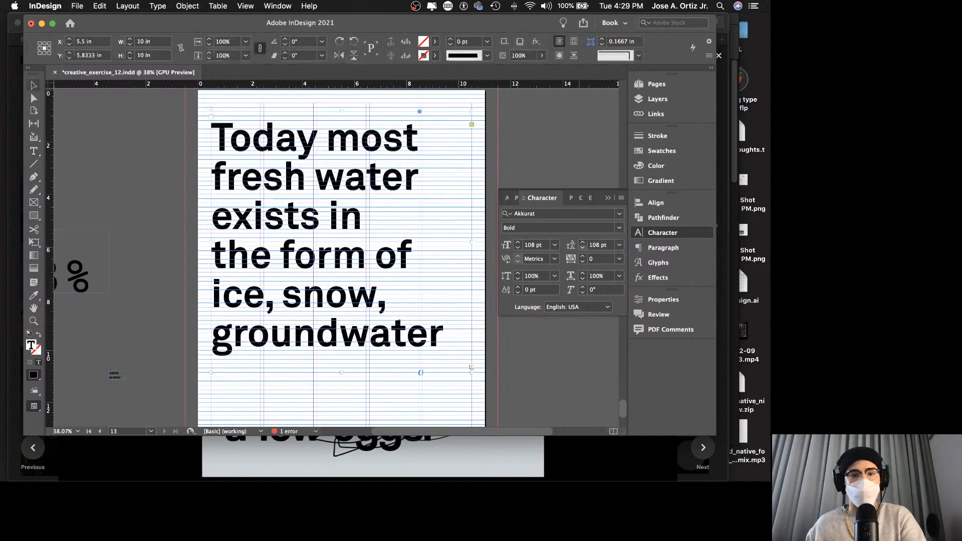
key(shift+w)
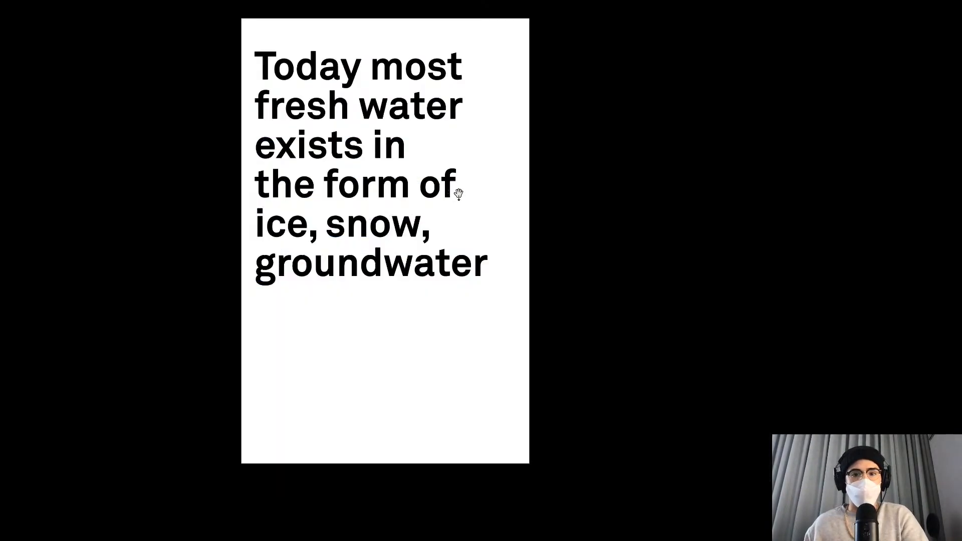
key(Escape)
Extend the paragraph's text frame down to the page's bottom margin, 15.6667 in high, and preview the page full screen.
scroll(412, 215, down, 3)
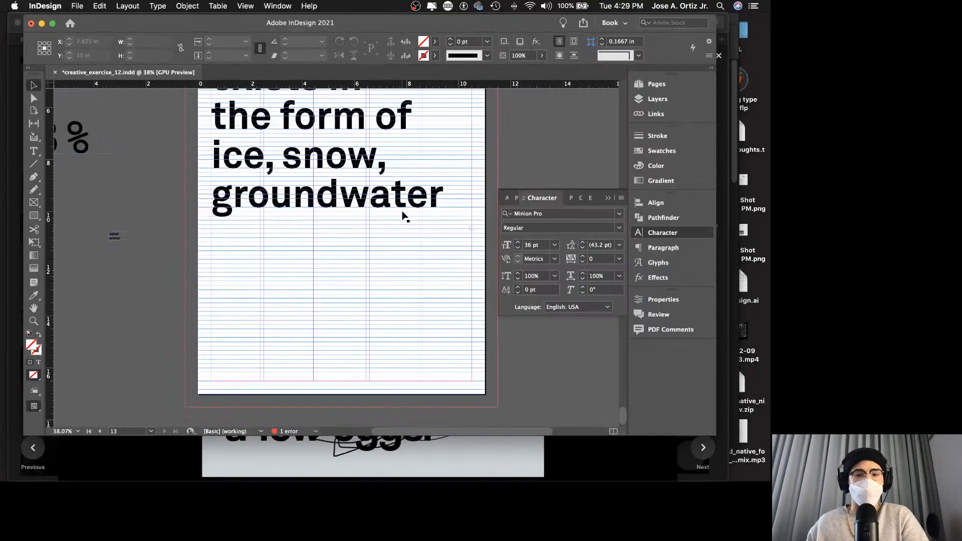
click(342, 201)
drag(341, 232, 333, 386)
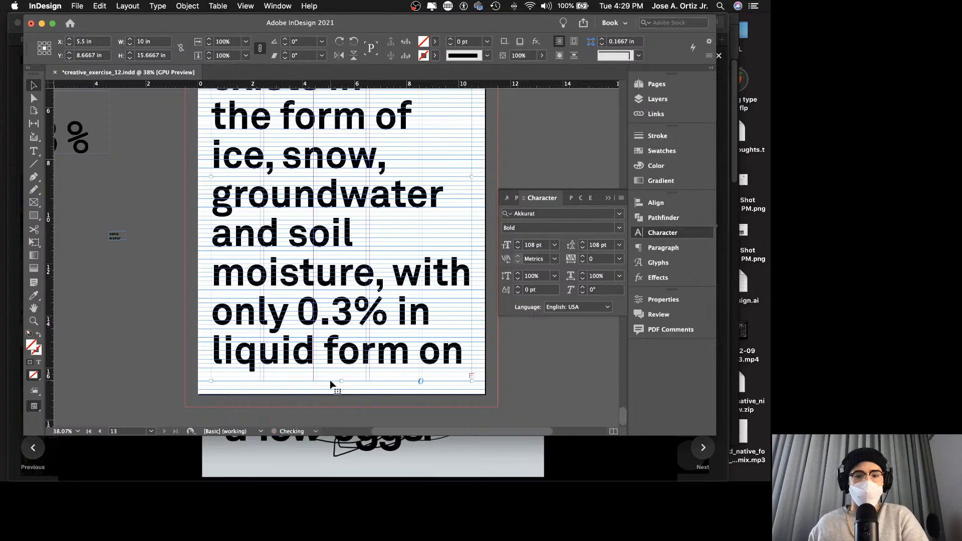
key(shift+w)
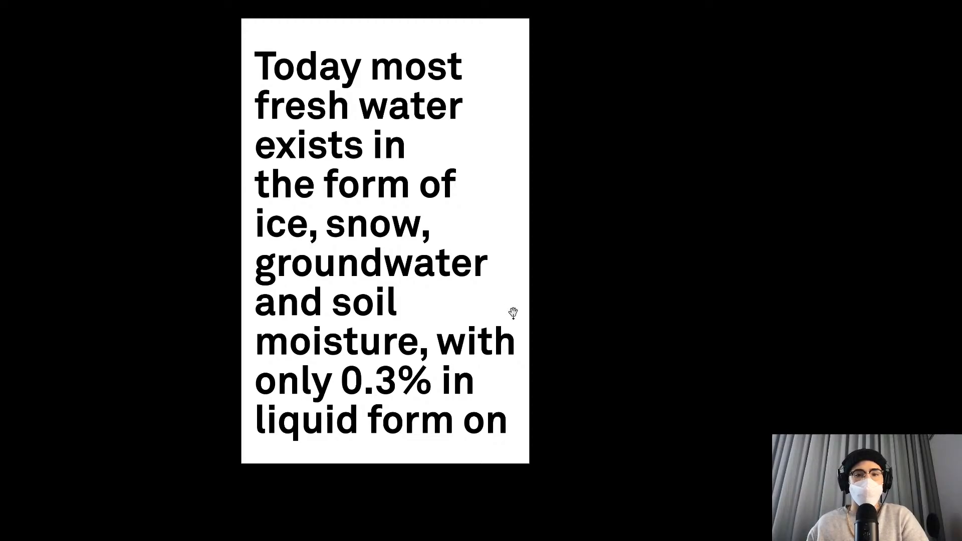
key(Escape)
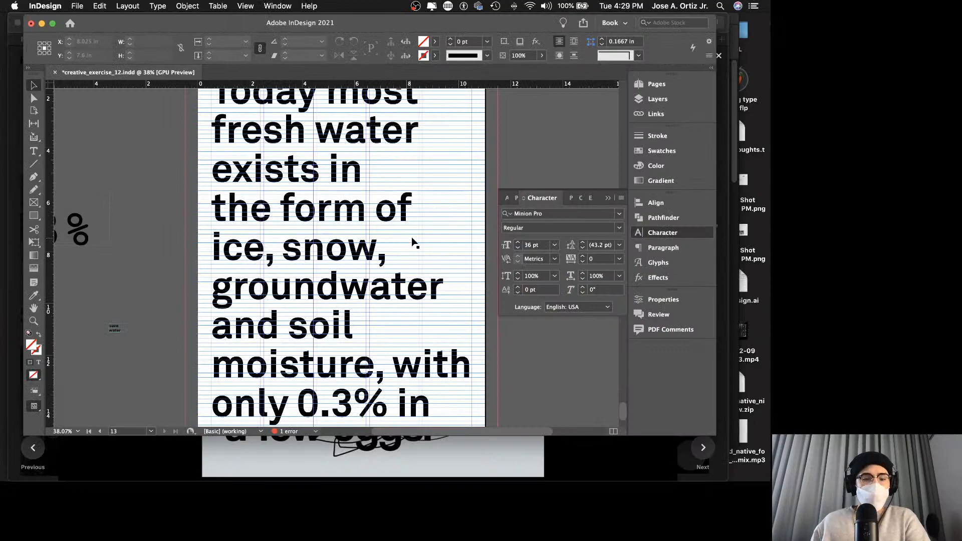
Set the font size of the whole "Today most fresh water" paragraph to 96 pt.
triple_click(369, 241)
key(super+a)
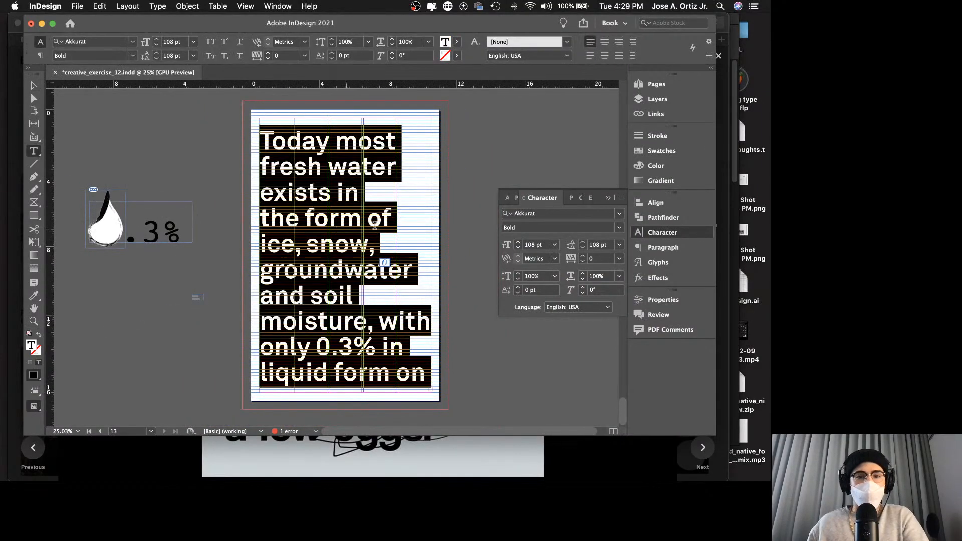
double_click(541, 246)
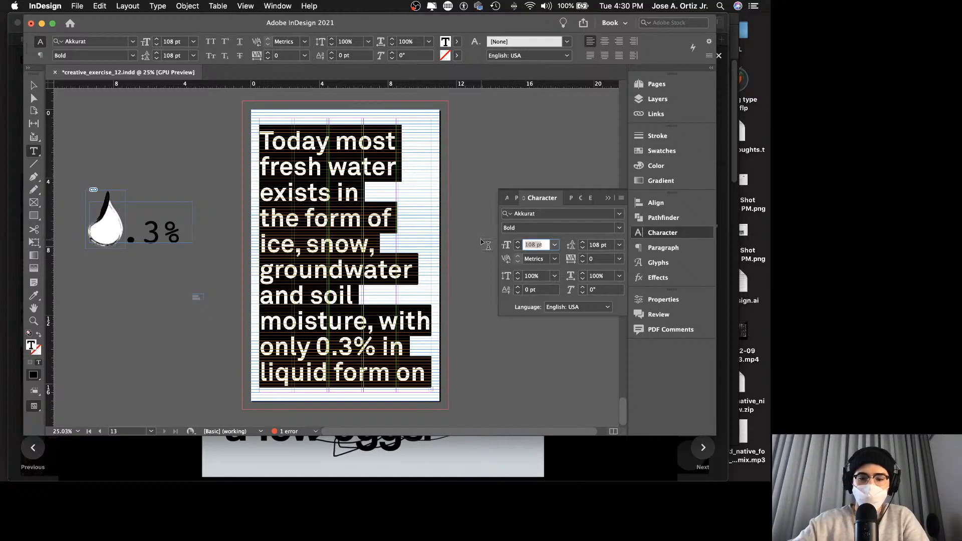
text(5)
key(Return)
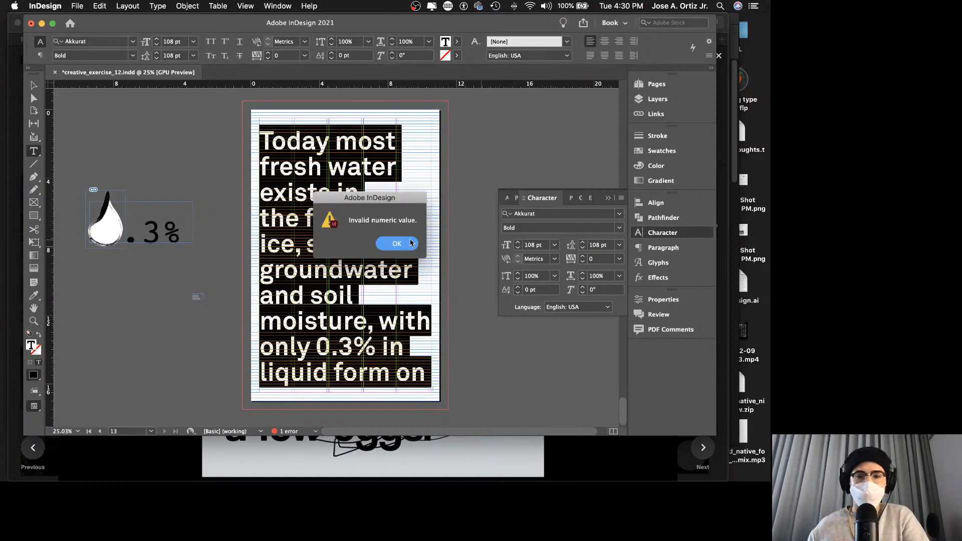
key(Return)
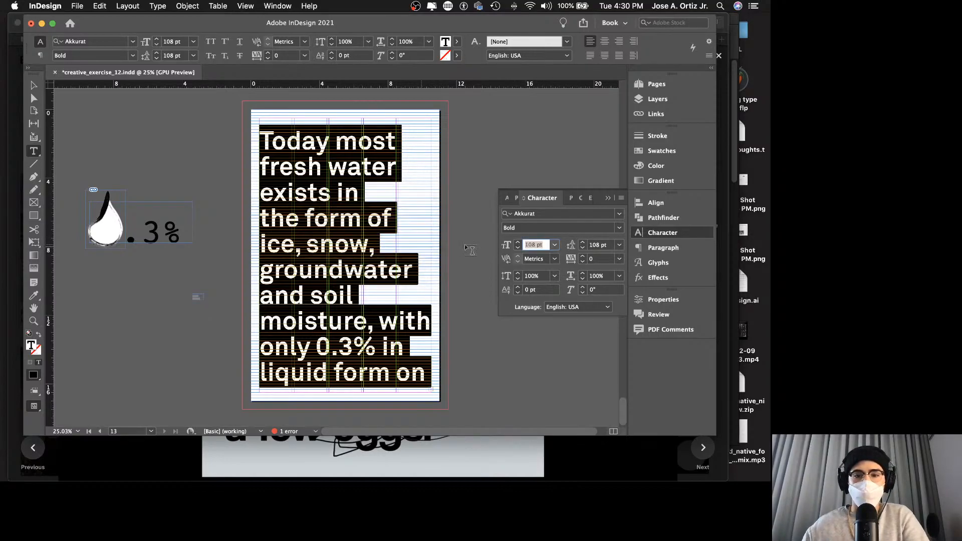
double_click(535, 245)
text(9)
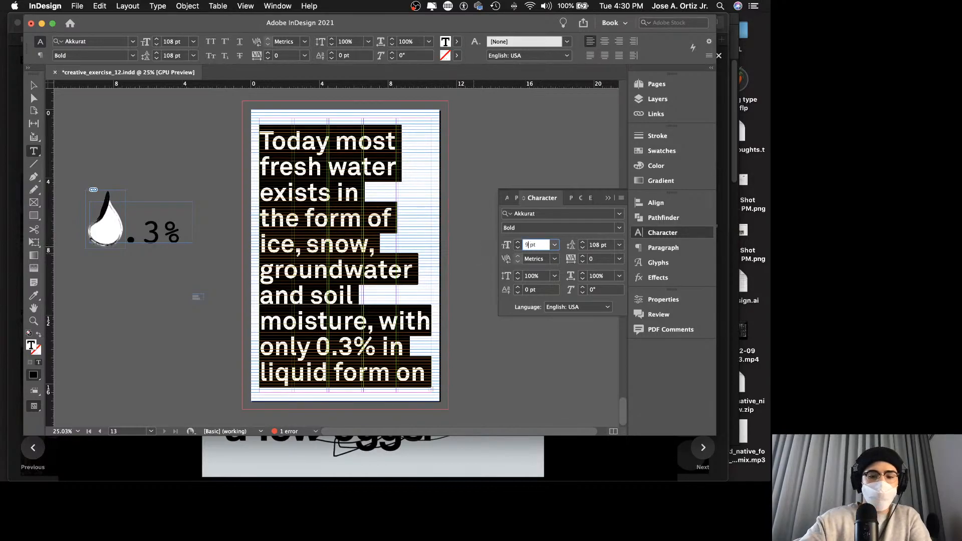
text(6)
key(Return)
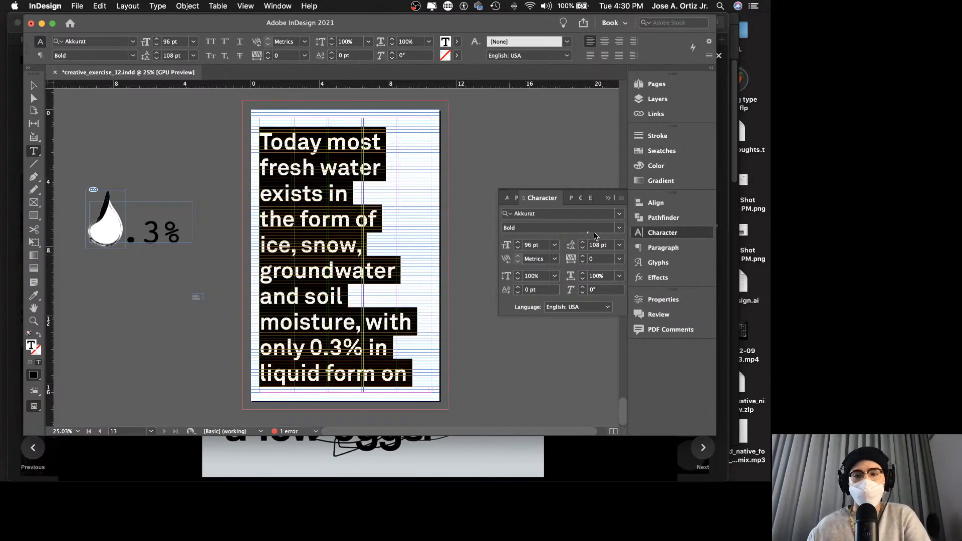
Set the paragraph's leading to 96 pt, save the document and preview the page full screen.
double_click(598, 245)
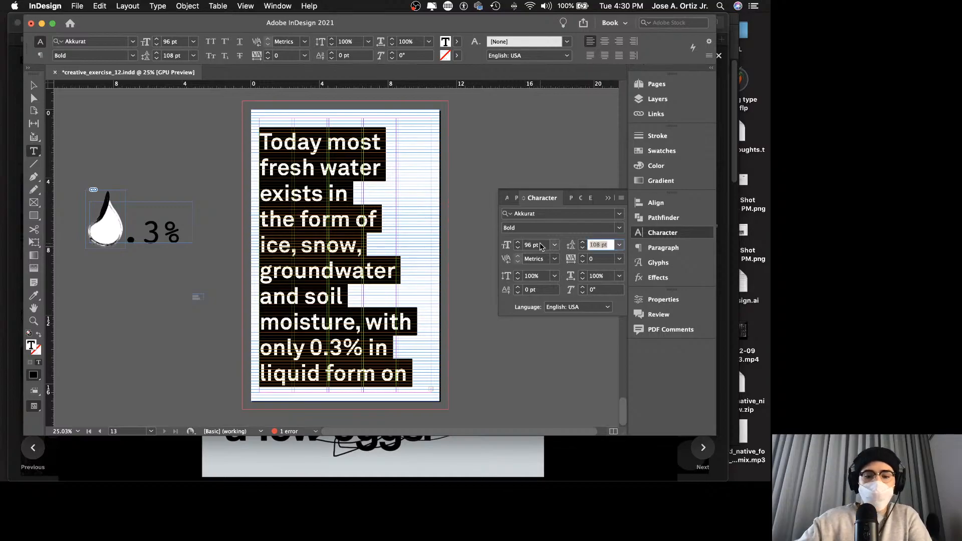
text(96)
key(Return)
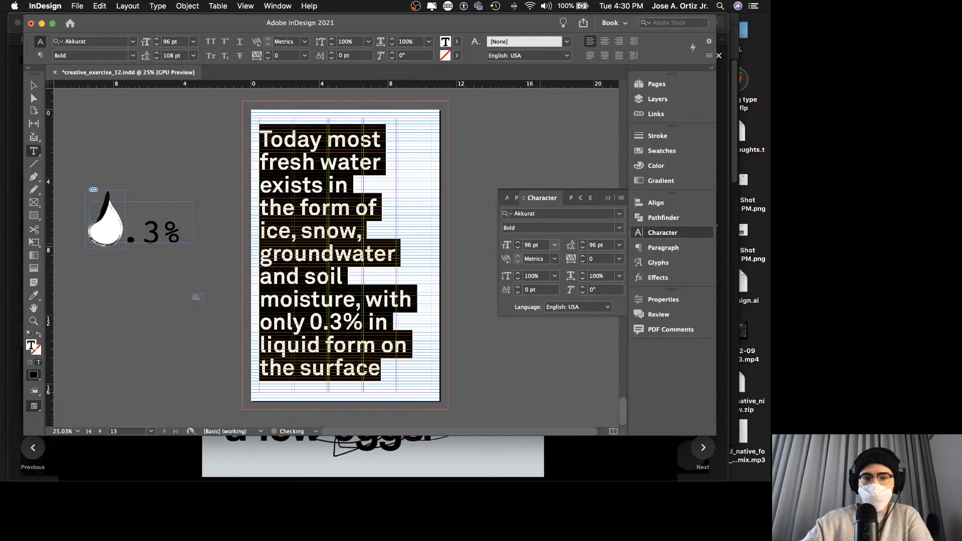
click(352, 251)
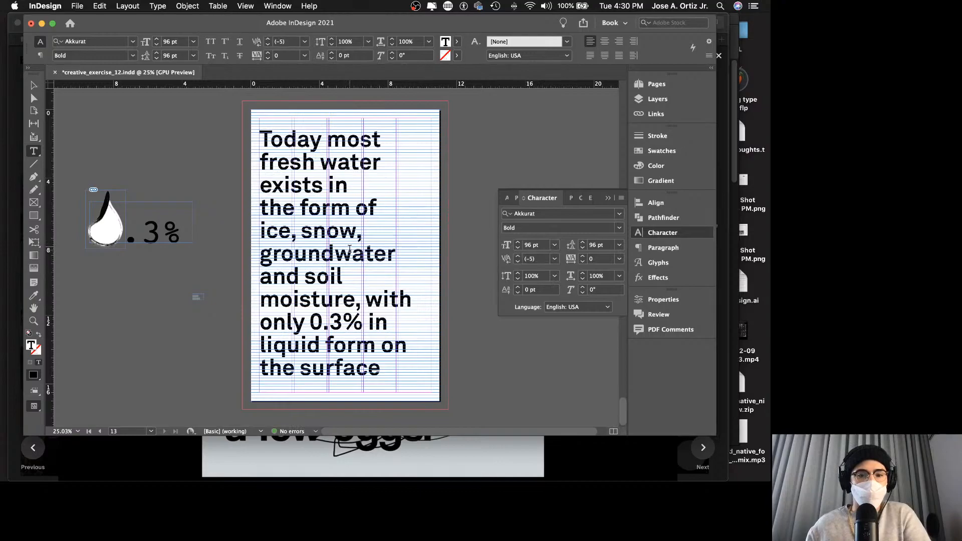
key(Escape)
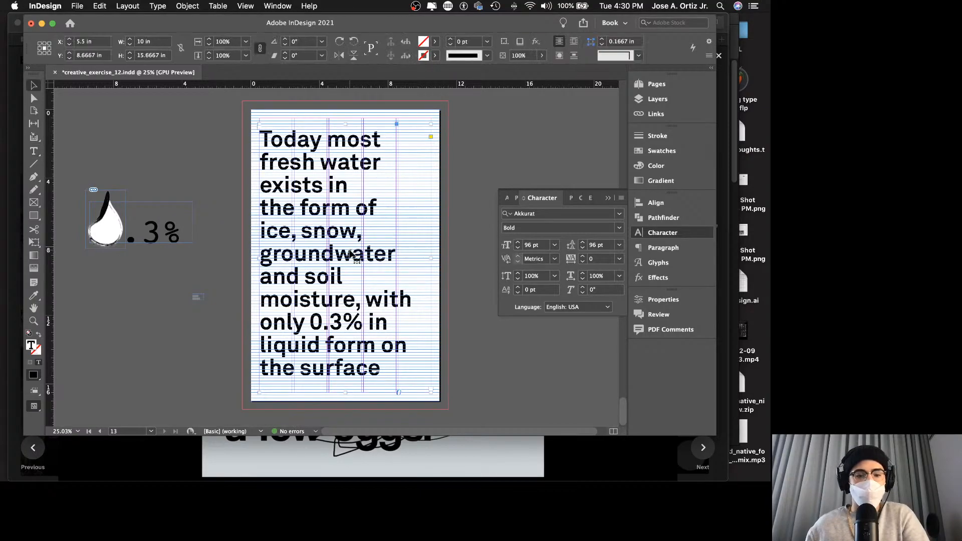
key(super+s)
key(shift+w)
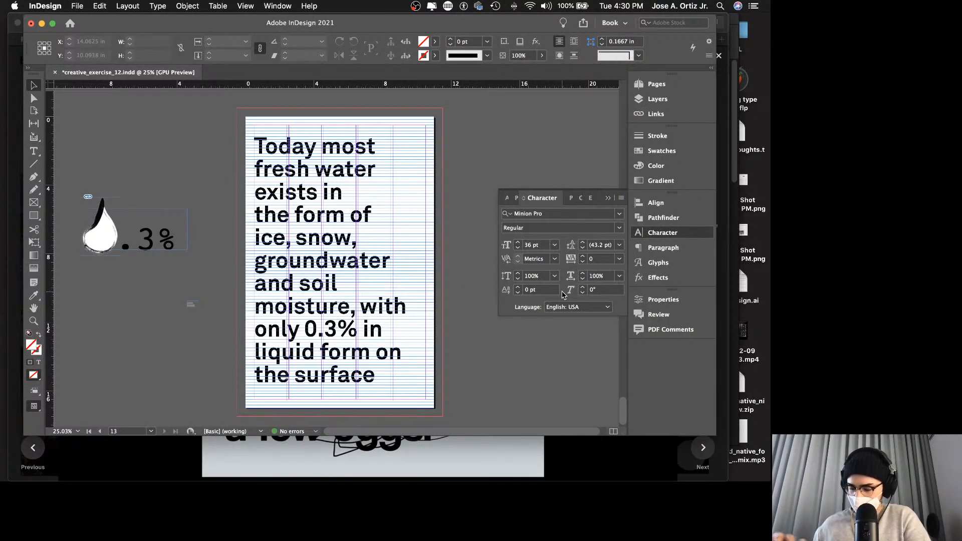
Tighten the leading of the whole paragraph to 84 pt and preview the page full screen.
triple_click(346, 255)
click(346, 255)
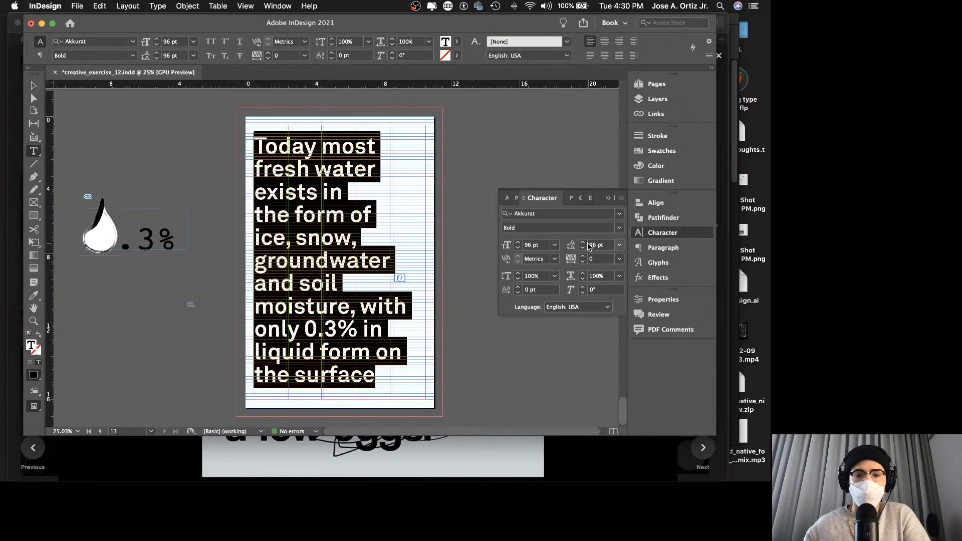
click(572, 249)
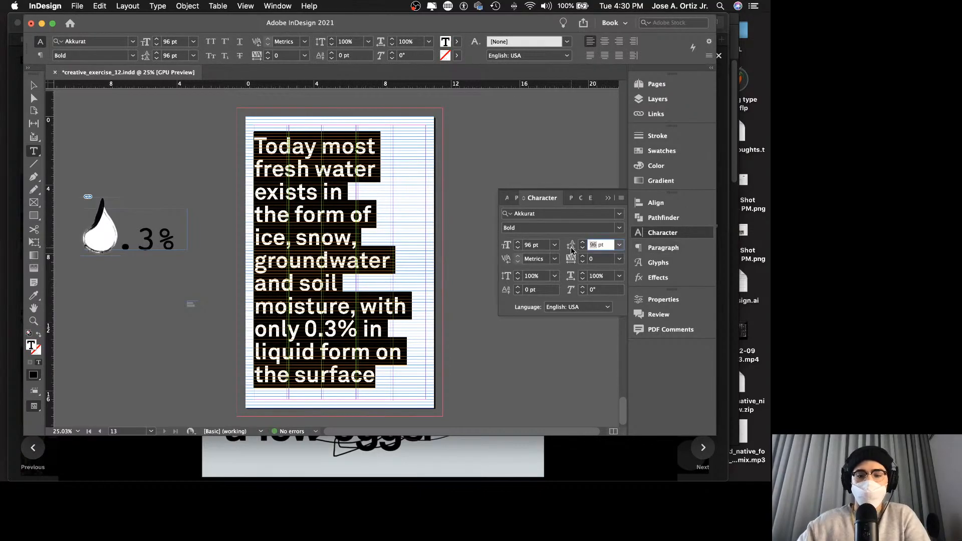
text(84)
key(Return)
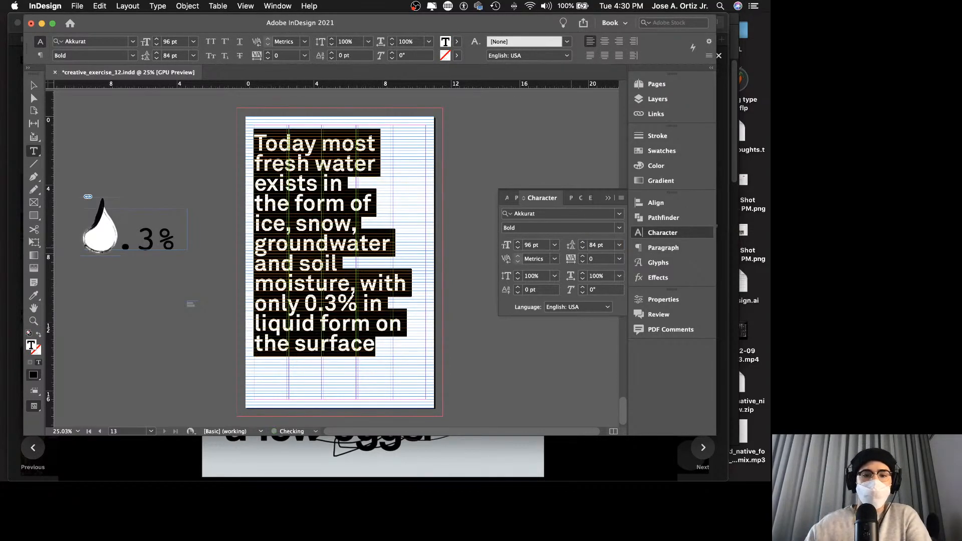
key(Escape)
key(shift+w)
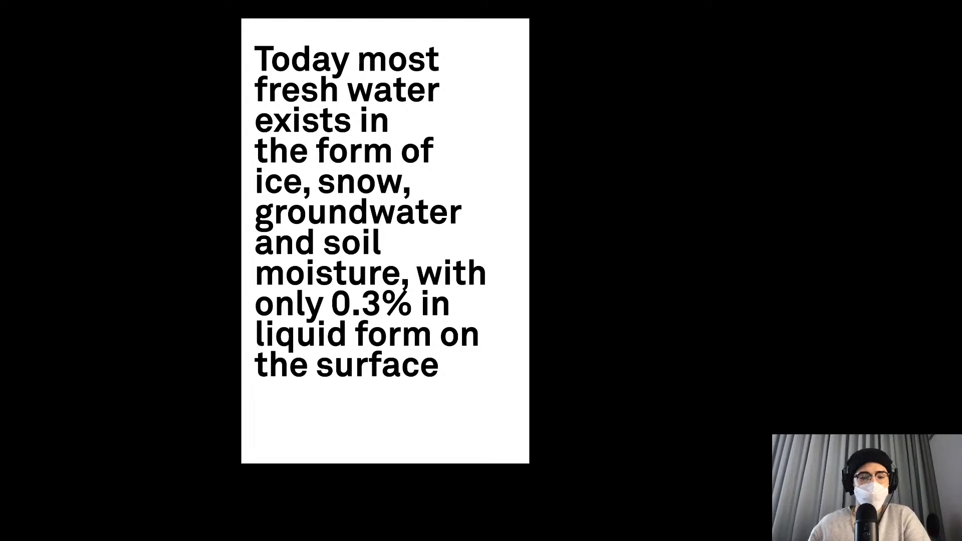
key(Escape)
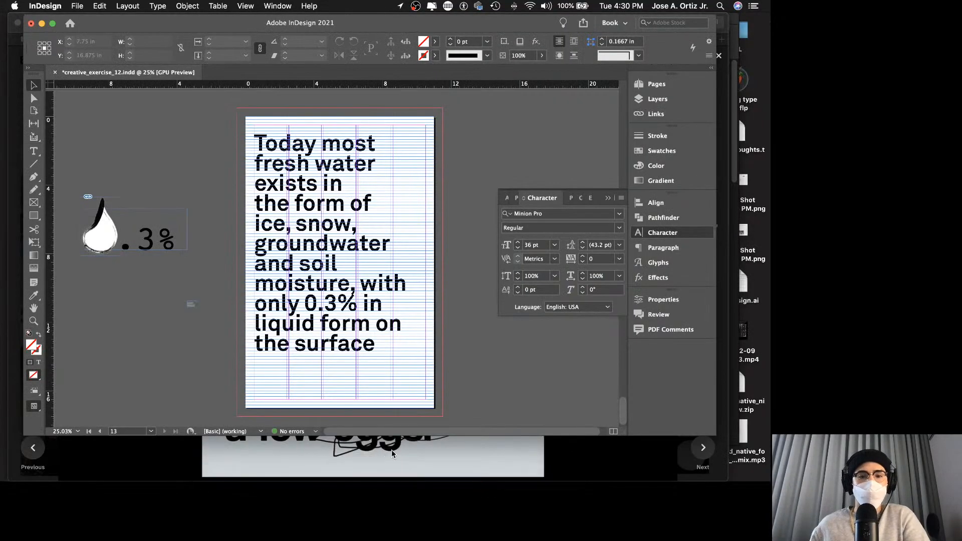
Switch to Safari to examine the text layout of the omelet poster on Behance, and return to InDesign.
click(392, 453)
scroll(400, 366, up, 3)
scroll(401, 367, down, 3)
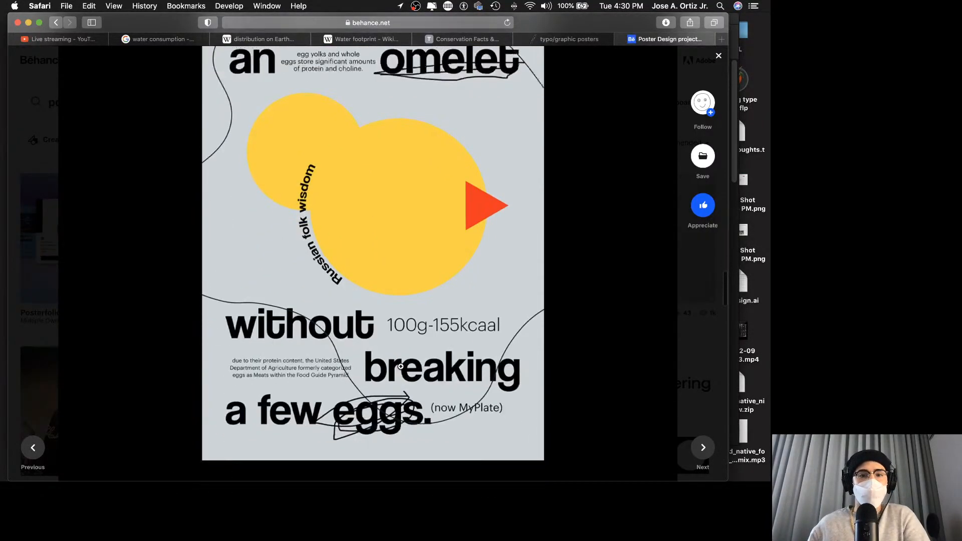
scroll(400, 367, down, 1)
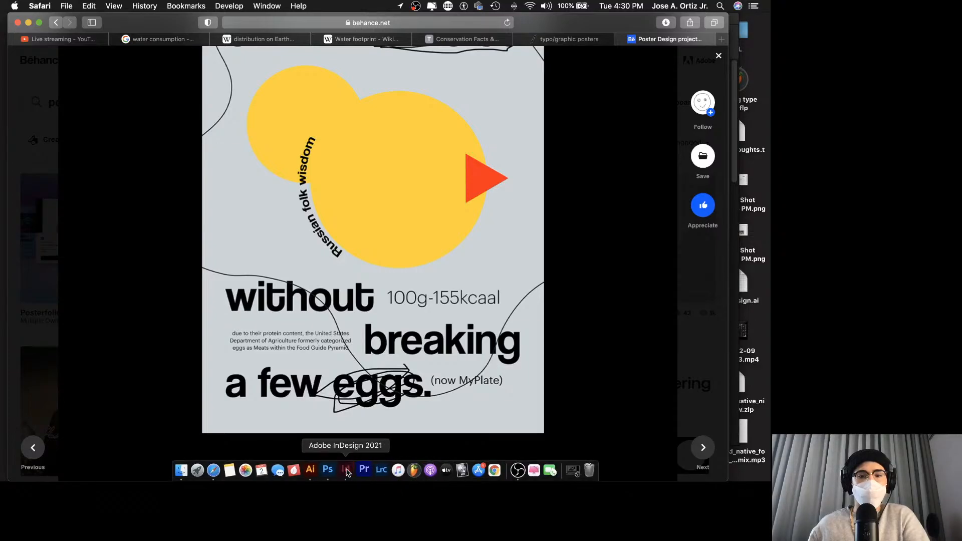
click(346, 471)
Set the font size of the whole paragraph to 84 pt, preview the page full screen and save the document.
click(348, 221)
key(super+a)
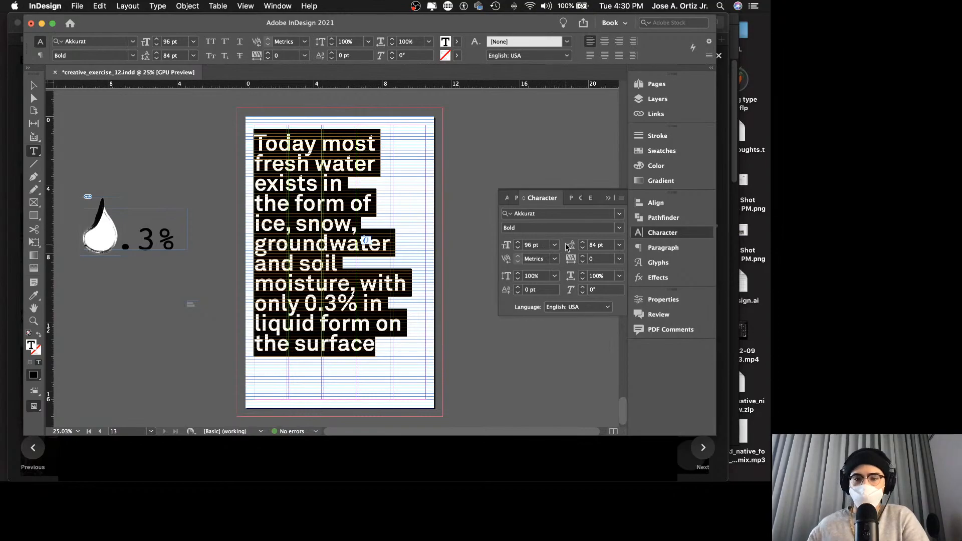
drag(544, 246, 485, 248)
text(84)
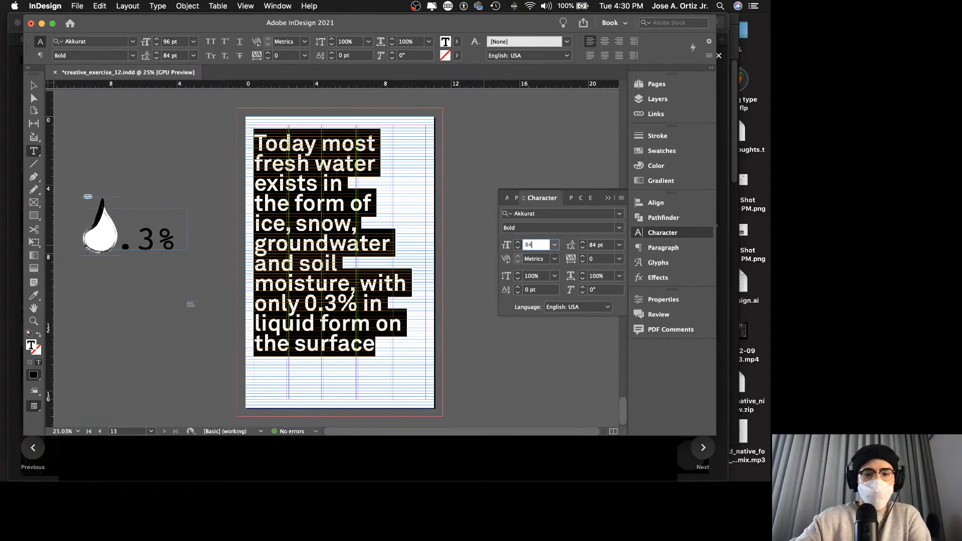
key(Return)
key(Escape)
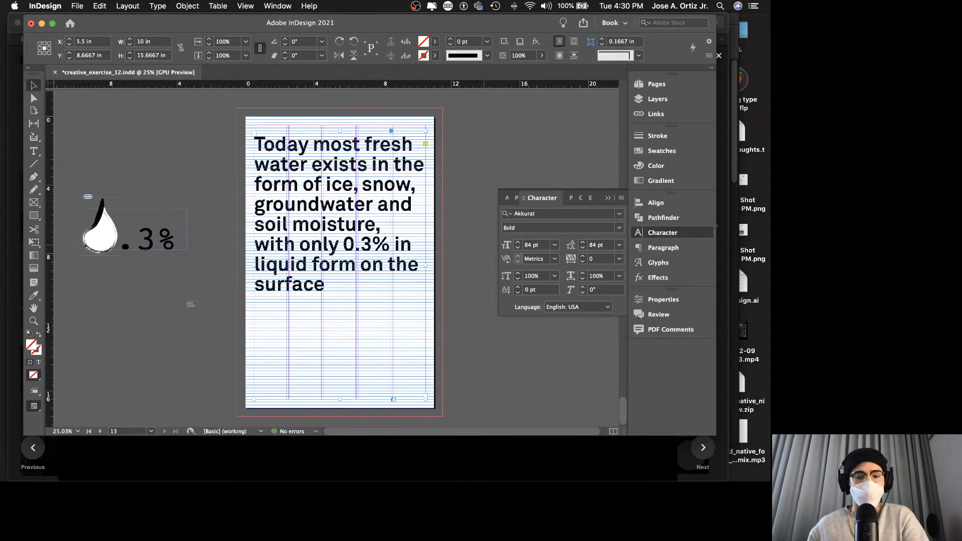
key(shift+w)
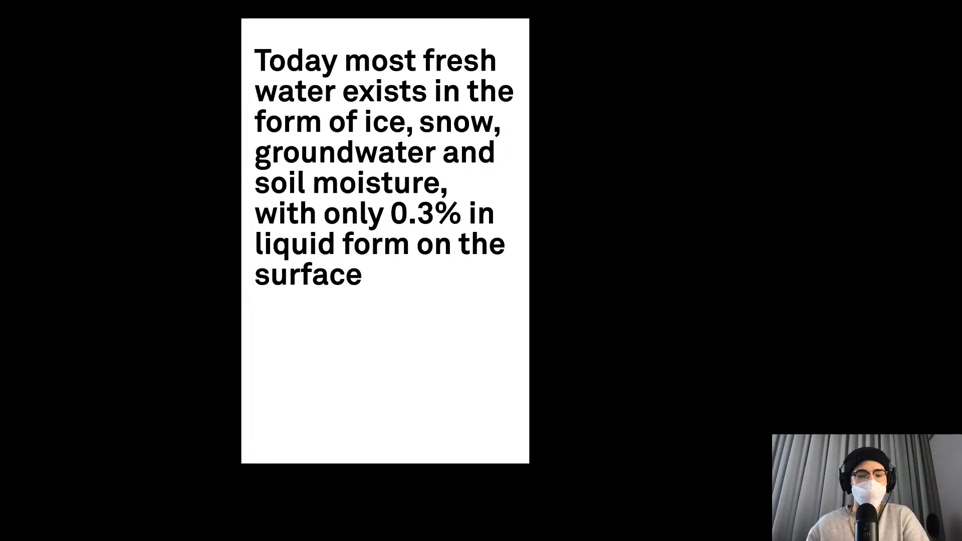
key(Escape)
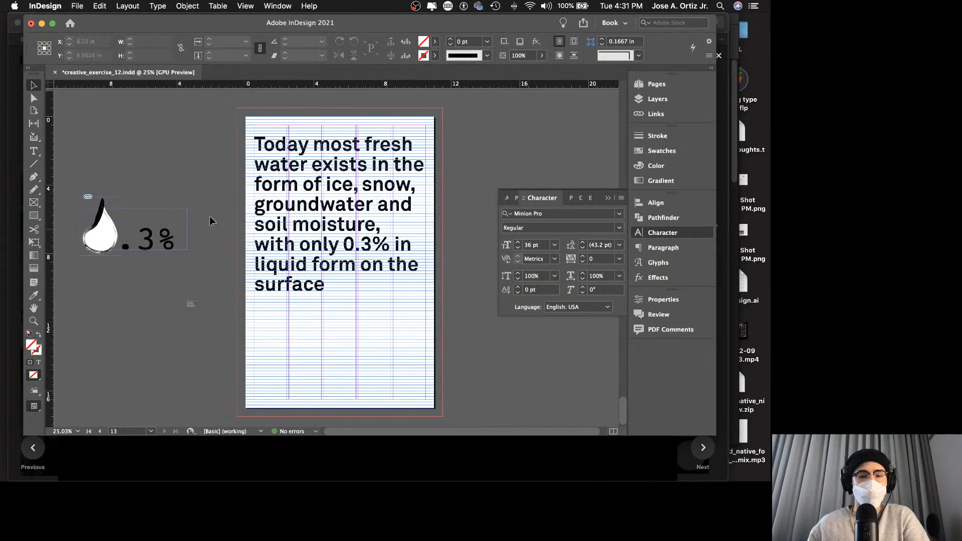
key(super+s)
Place the brush-drawn water drop from the pasteboard onto page 13, over the zero of "0.3%" in the paragraph.
scroll(184, 229, down, 1)
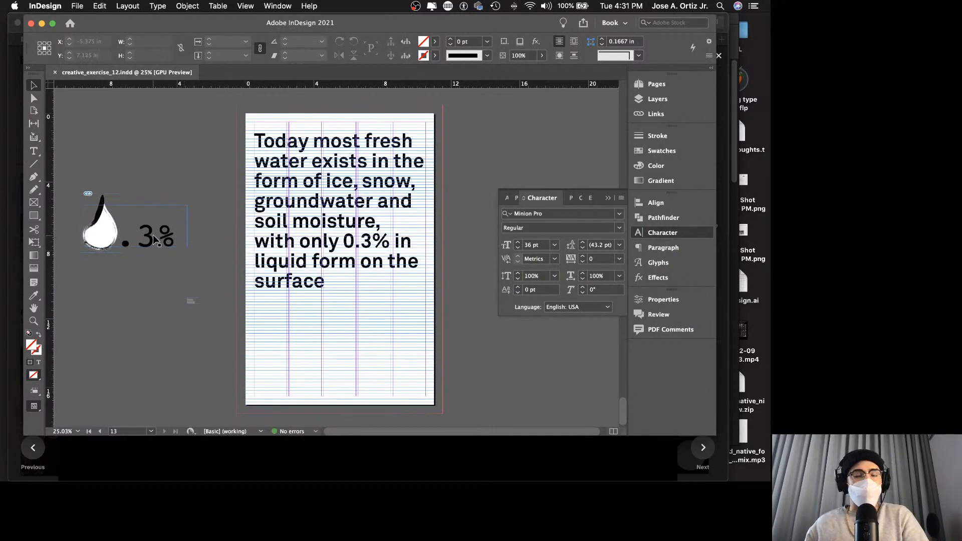
click(167, 249)
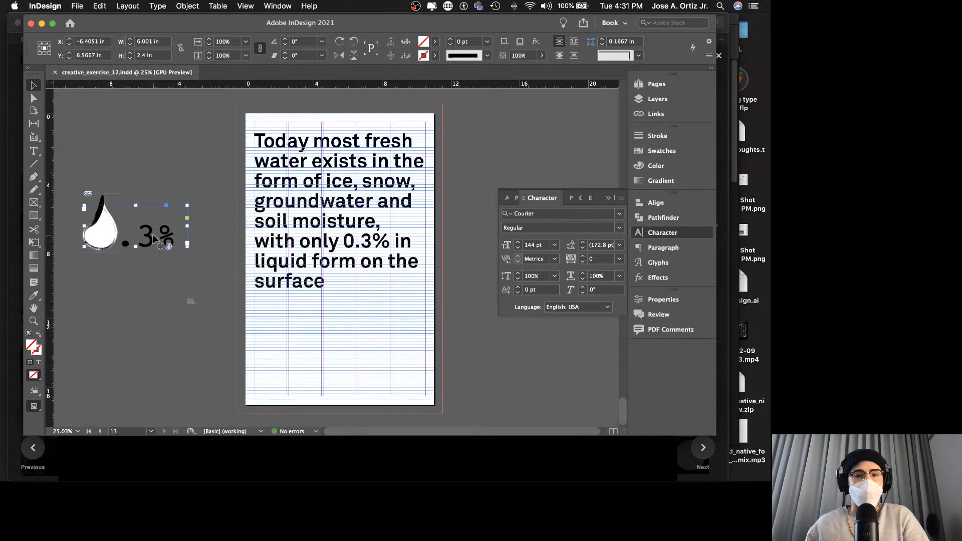
click(125, 273)
drag(106, 245, 444, 328)
key(z)
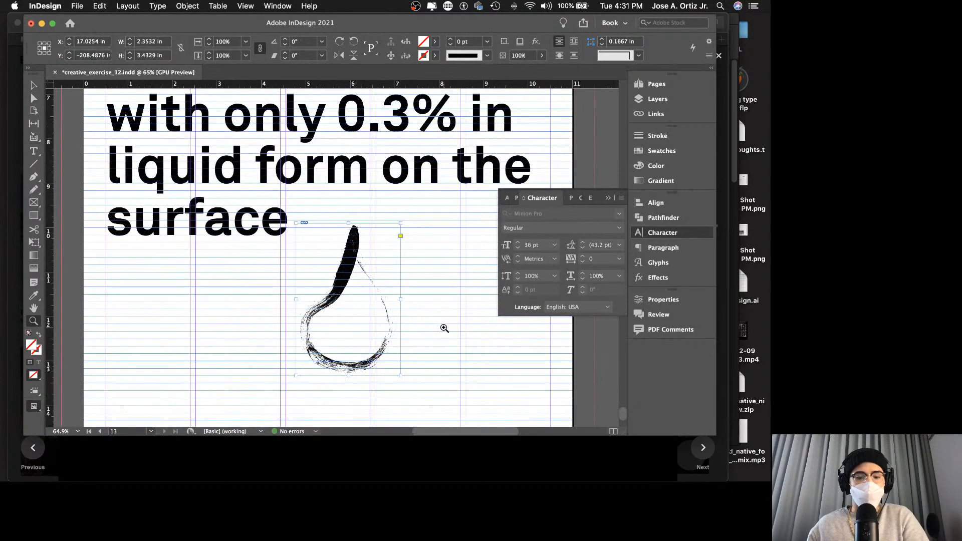
scroll(445, 329, up, 2)
key(v)
drag(371, 349, 364, 157)
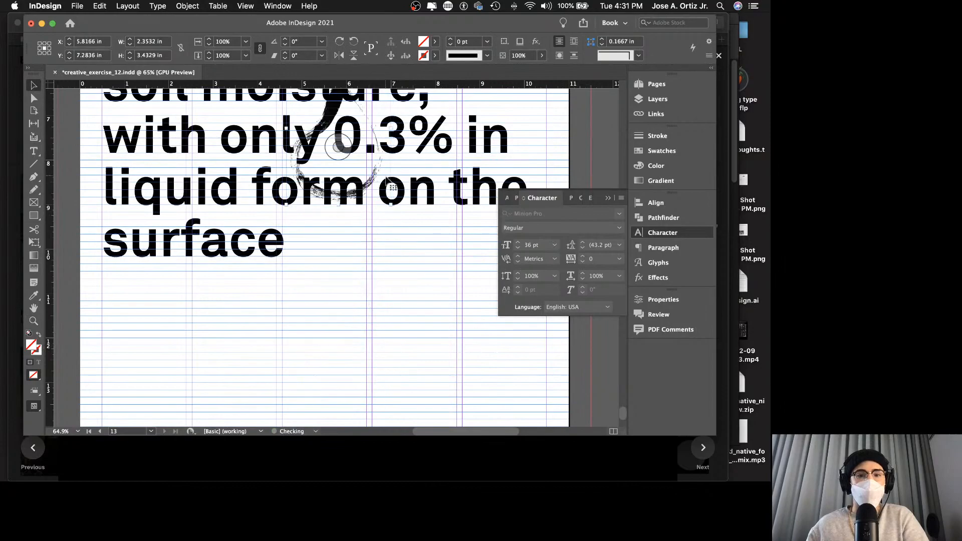
scroll(363, 165, up, 1)
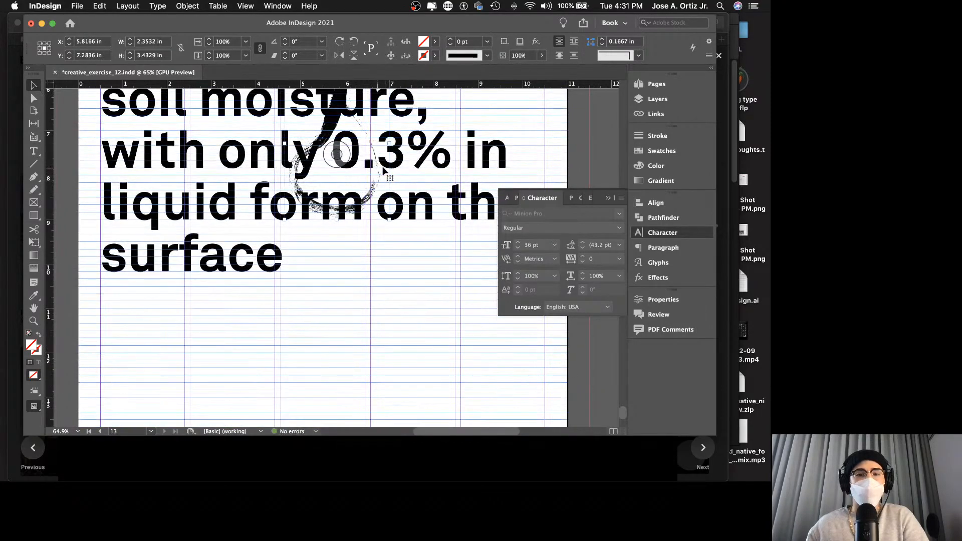
Send the paragraph's text frame to the back, behind the brush-drawn water drop, and preview the page full screen.
click(387, 173)
right_click(422, 159)
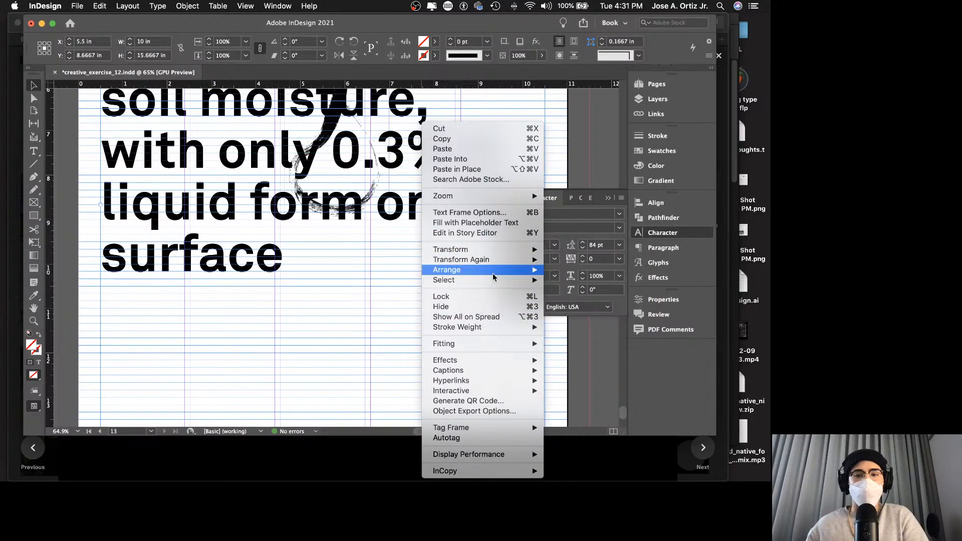
mouse_move(496, 273)
click(564, 301)
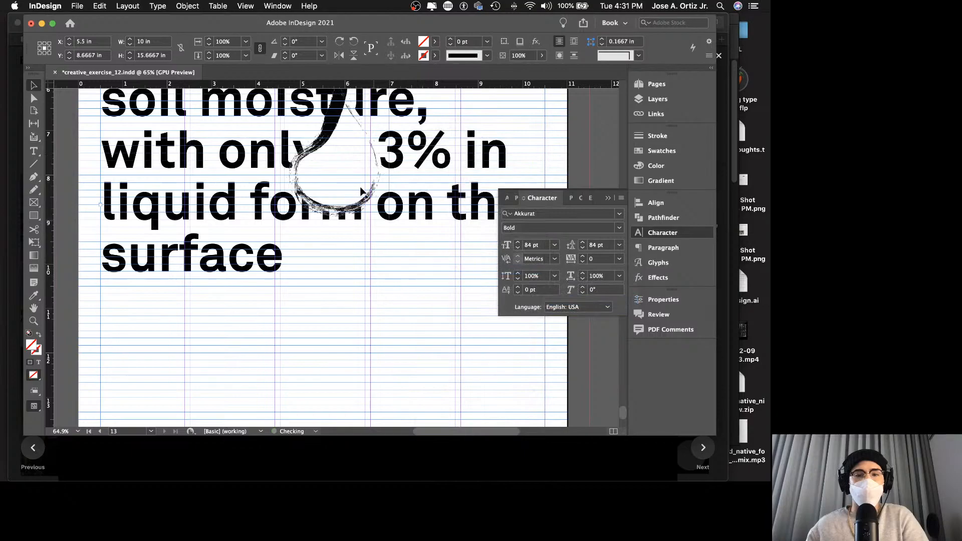
scroll(333, 150, up, 3)
key(shift+w)
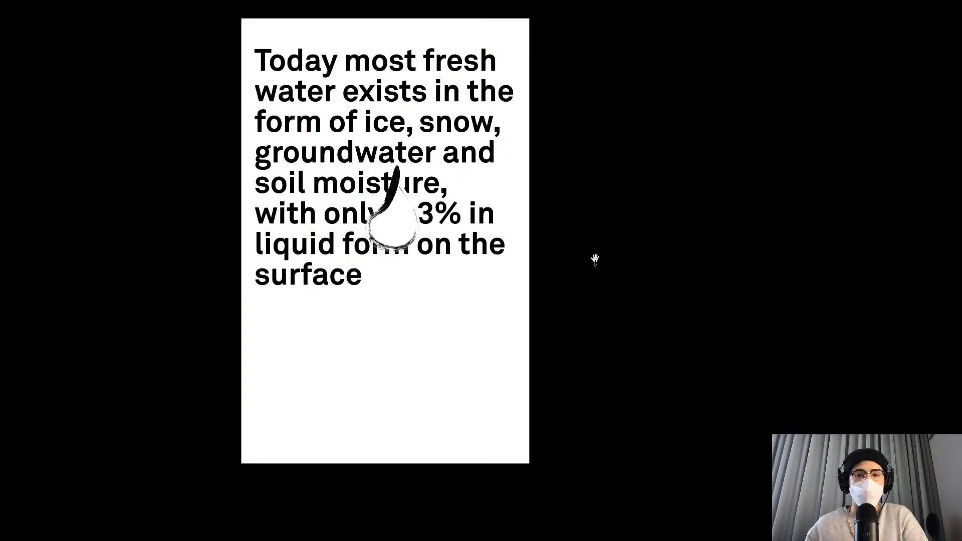
key(Escape)
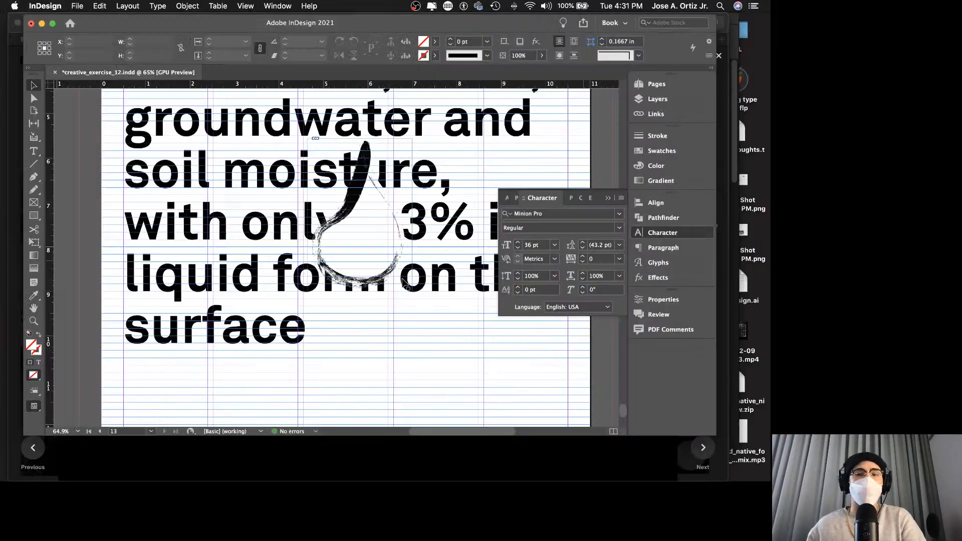
Scale the water drop graphic inside its frame down to about 40%.
click(360, 216)
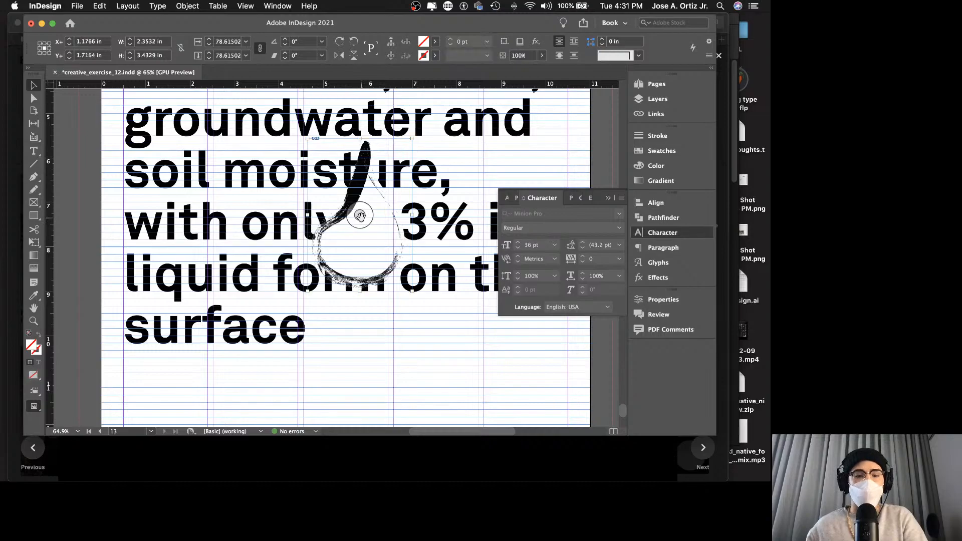
key(super+alt+comma)
key(super+alt+comma)
key(super+alt+comma)
key(super+alt+comma)
key(super+alt+comma)
key(super+alt+comma)
key(super+alt+comma)
key(super+alt+comma)
key(super+alt+comma)
key(super+alt+comma)
key(super+alt+comma)
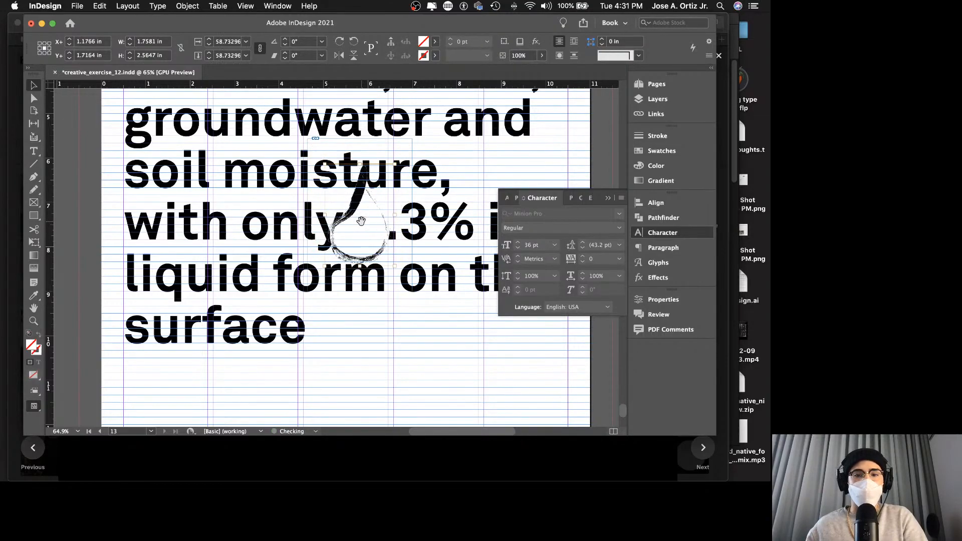
key(super+alt+comma)
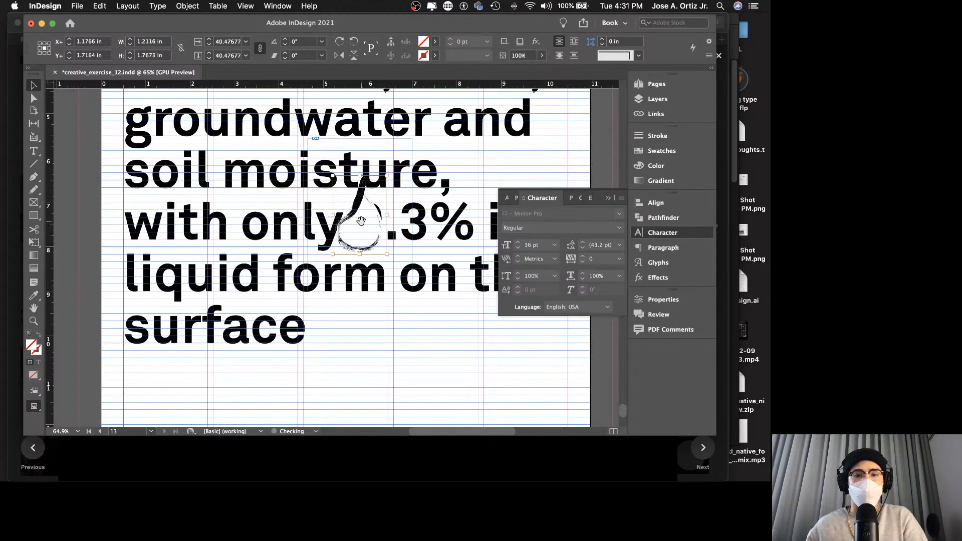
key(super+comma)
click(410, 241)
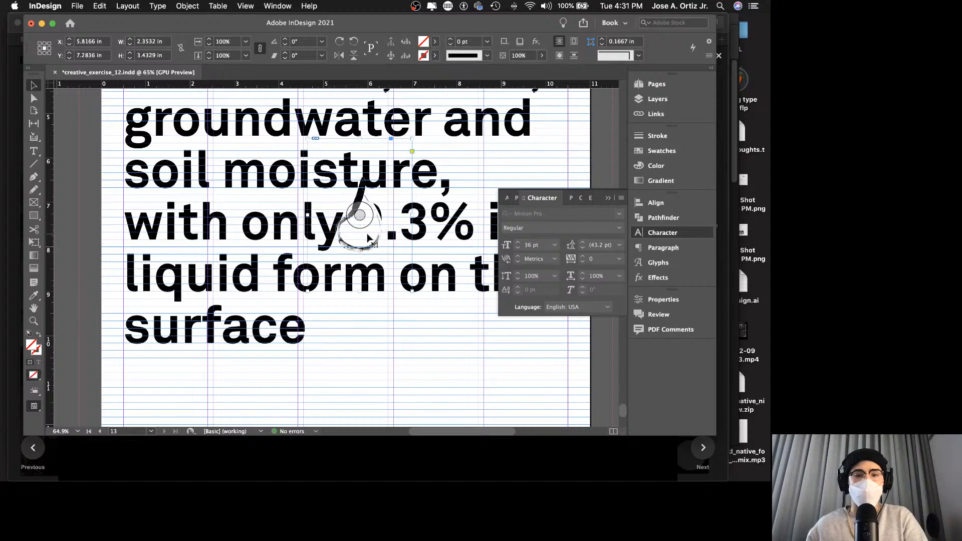
Shrink the water drop graphic further to about 31% and reposition its frame so the drop covers the zero of "0.3%".
drag(370, 244, 376, 239)
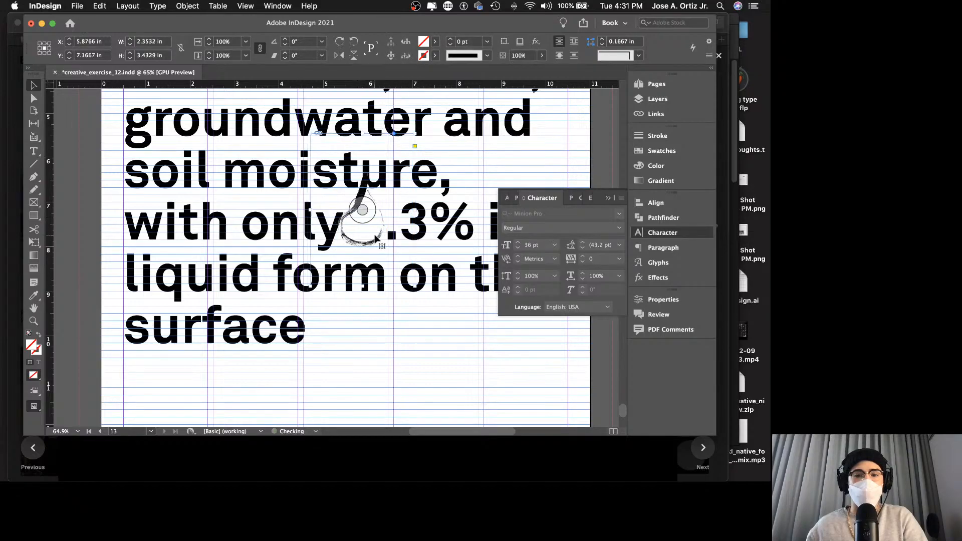
click(368, 210)
key(super+comma)
key(super+comma)
key(super+comma)
key(super+comma)
key(super+comma)
key(super+comma)
key(super+comma)
key(super+comma)
key(super+comma)
key(super+comma)
key(super+comma)
key(super+comma)
key(super+comma)
key(super+comma)
key(super+comma)
key(super+comma)
key(super+comma)
key(super+comma)
key(super+comma)
key(super+comma)
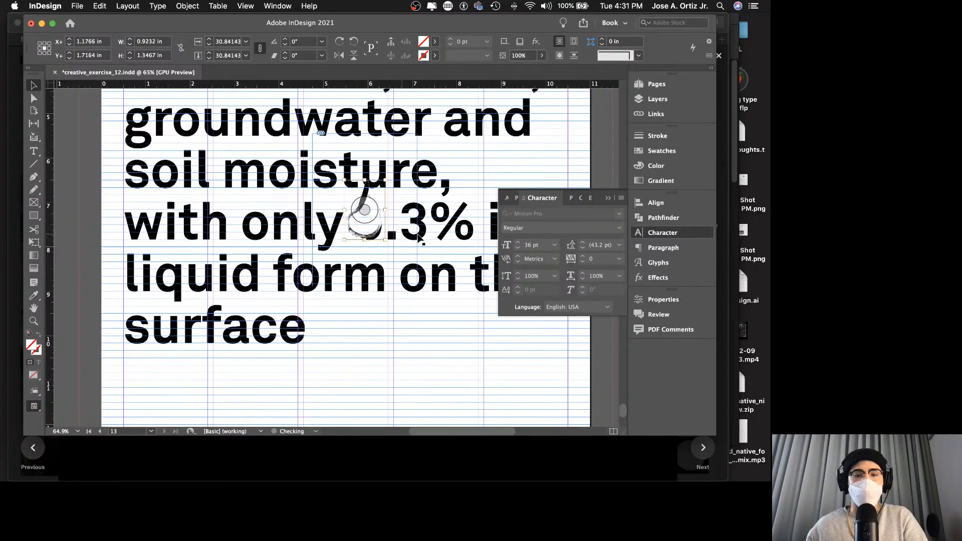
click(418, 238)
drag(373, 231, 375, 239)
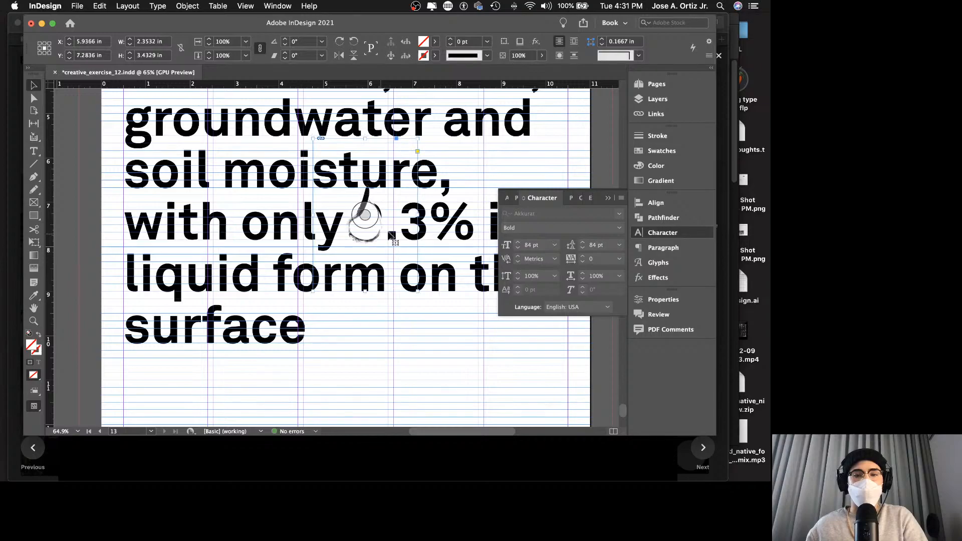
Set the fill of the zero in "0.3%" to None, leaving only the drop in its place, and preview the page full screen.
triple_click(411, 224)
click(403, 219)
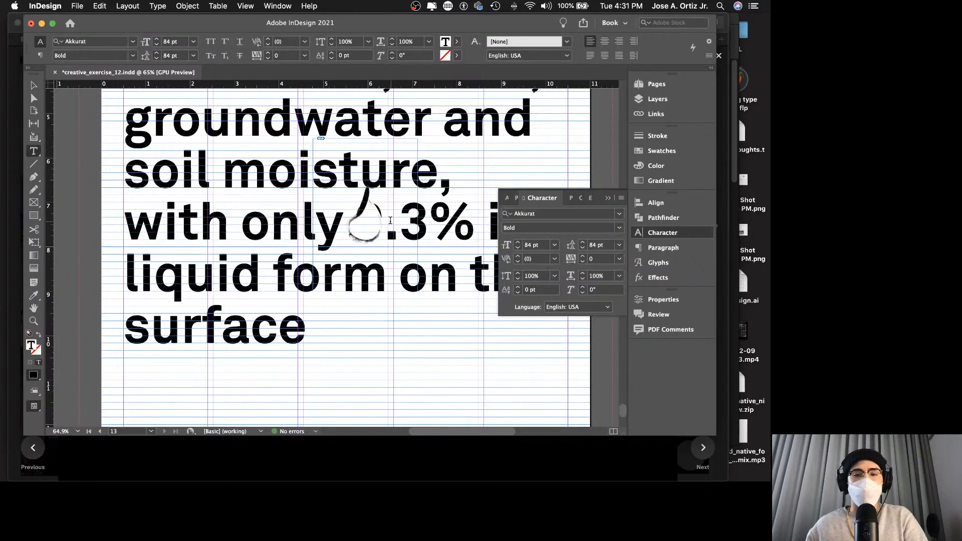
double_click(369, 222)
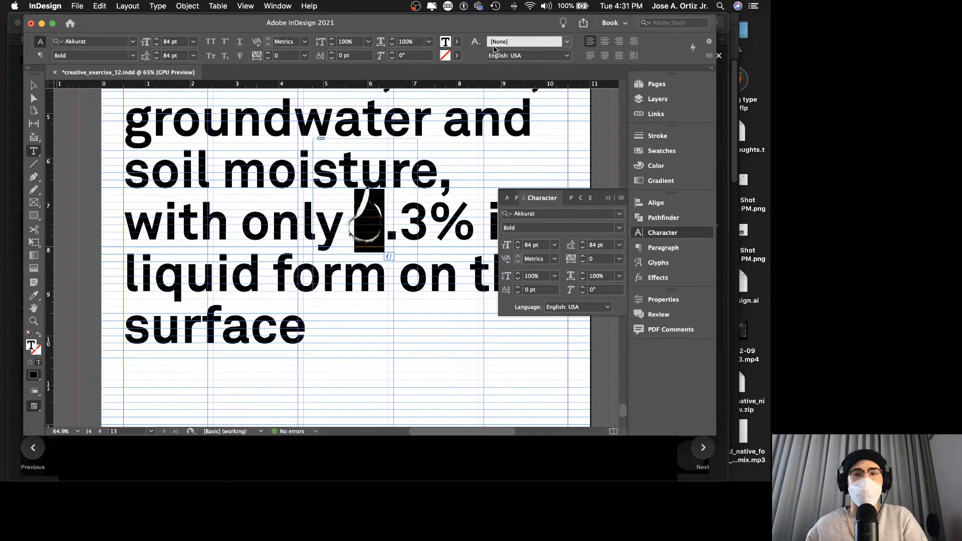
click(457, 42)
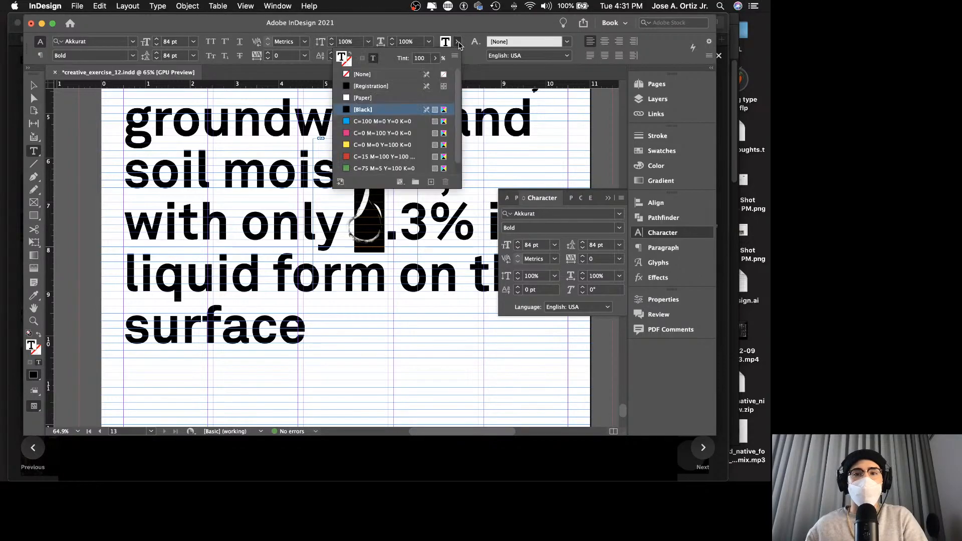
click(362, 74)
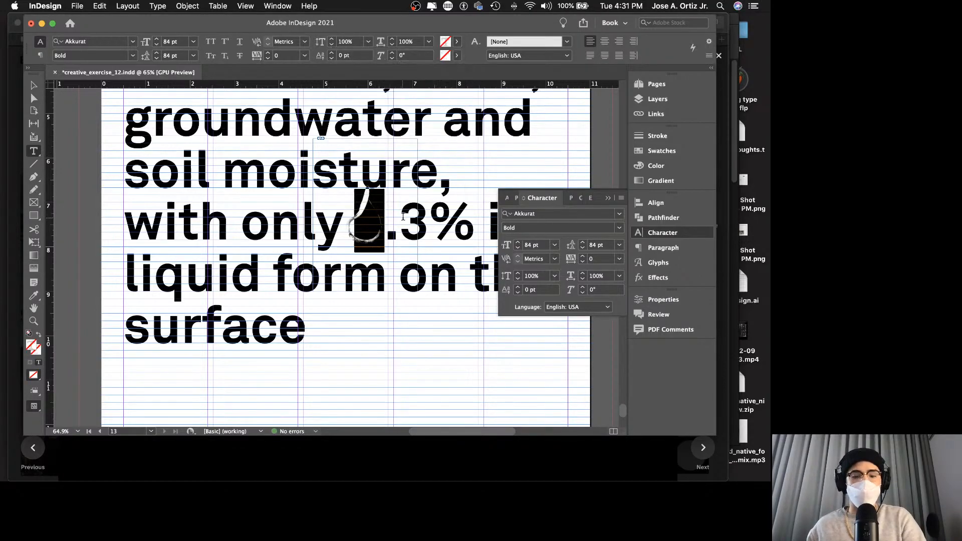
key(Escape)
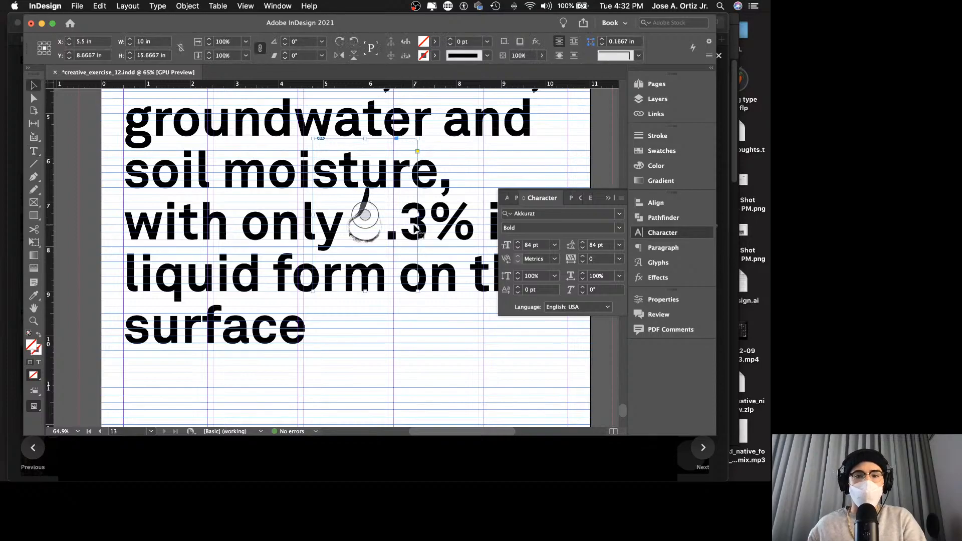
key(shift+w)
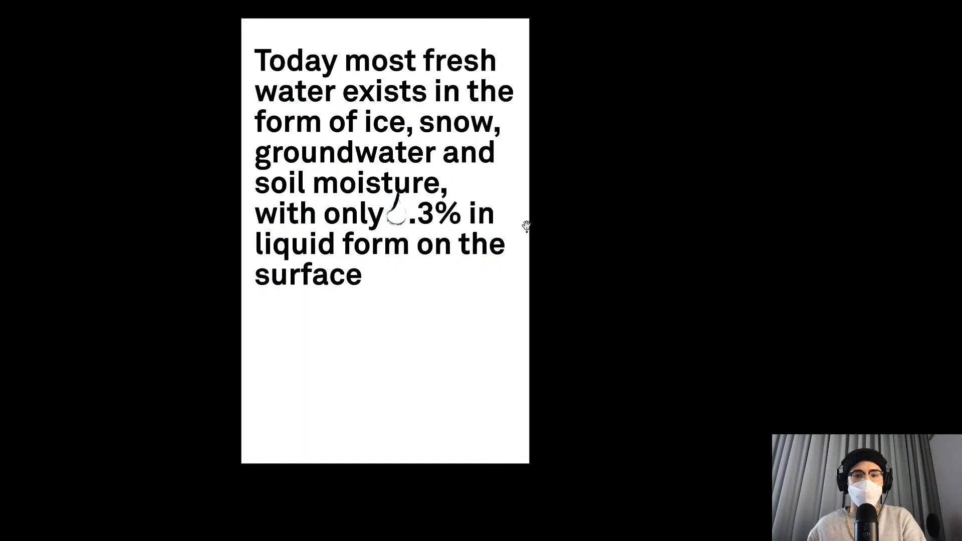
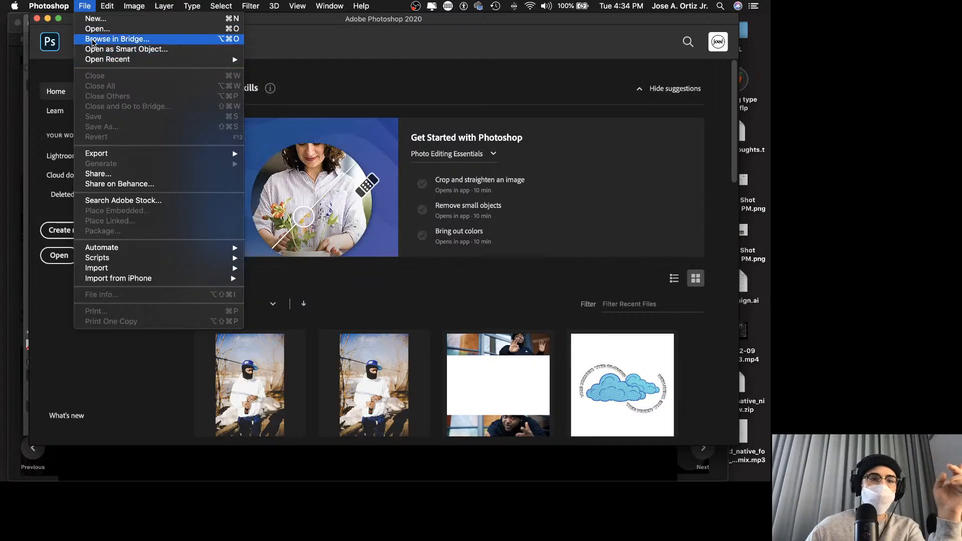
Switch to Photoshop and bring up the dialog for opening an existing file.
click(98, 29)
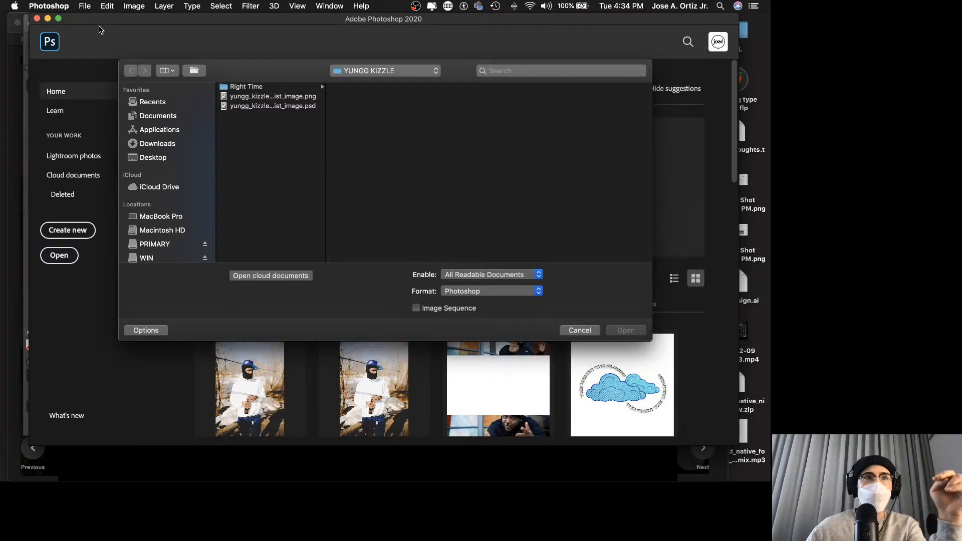
Dismiss Photoshop's file-opening dialog, switch to Illustrator and open the recent file creative_exercise_12.ai.
click(577, 330)
mouse_move(460, 476)
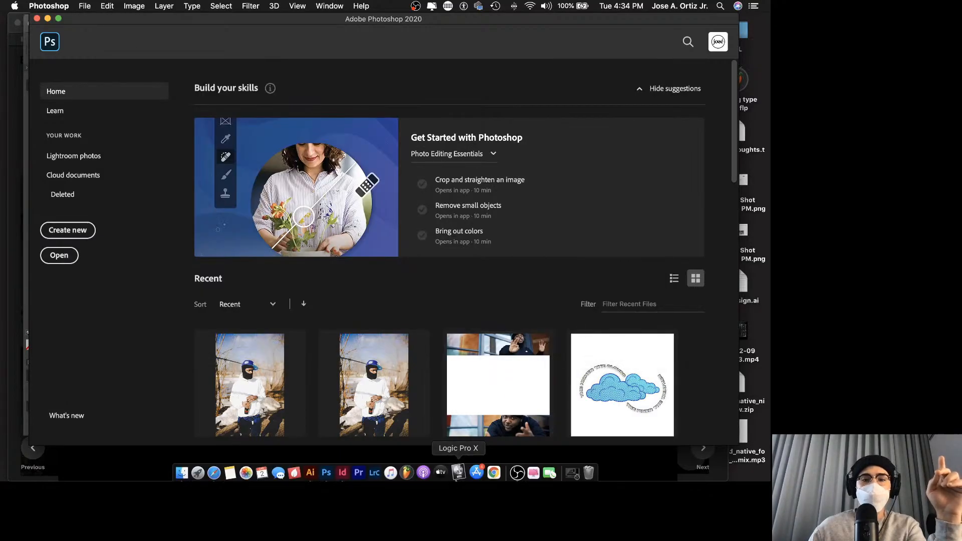
click(317, 475)
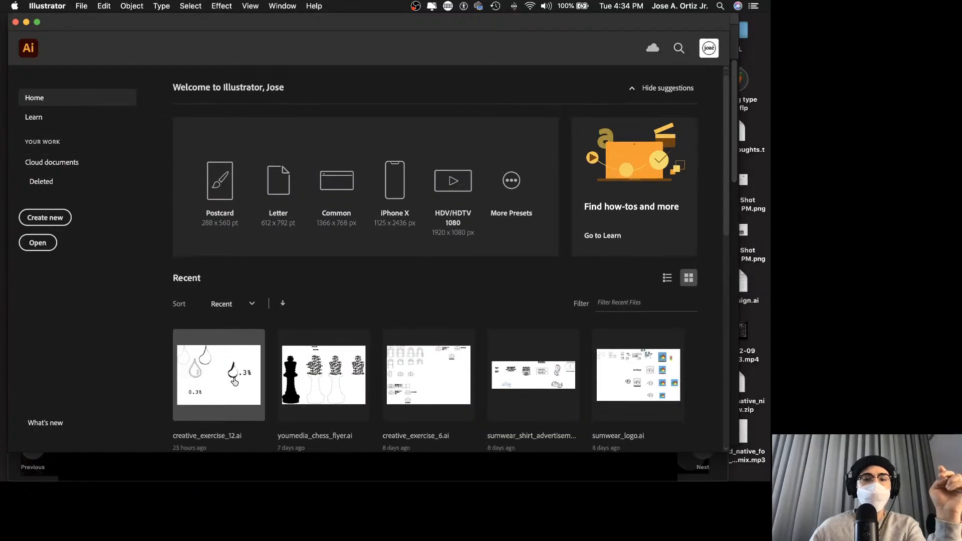
click(233, 381)
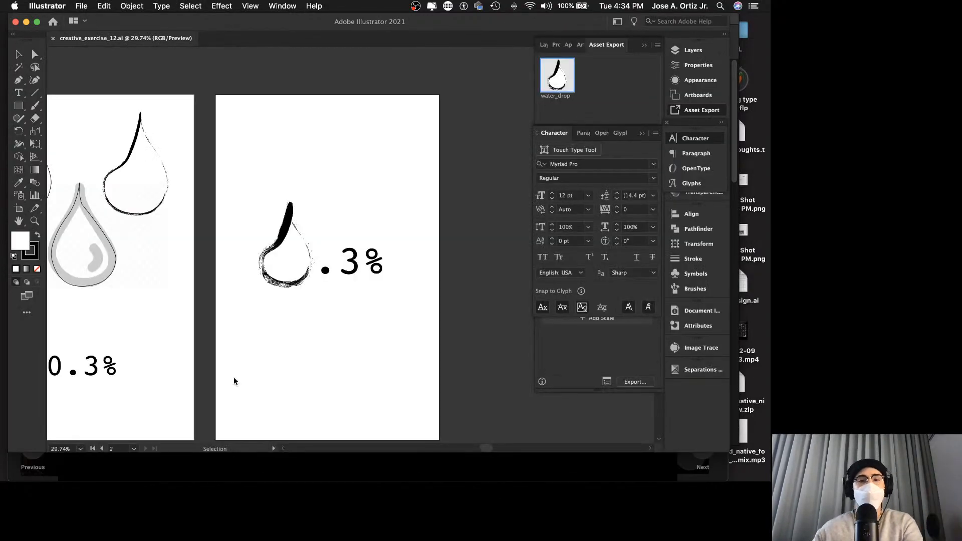
Copy the thin drop outline from the first artboard to the area above the brushed drop on the second artboard.
key(z)
drag(239, 285, 208, 289)
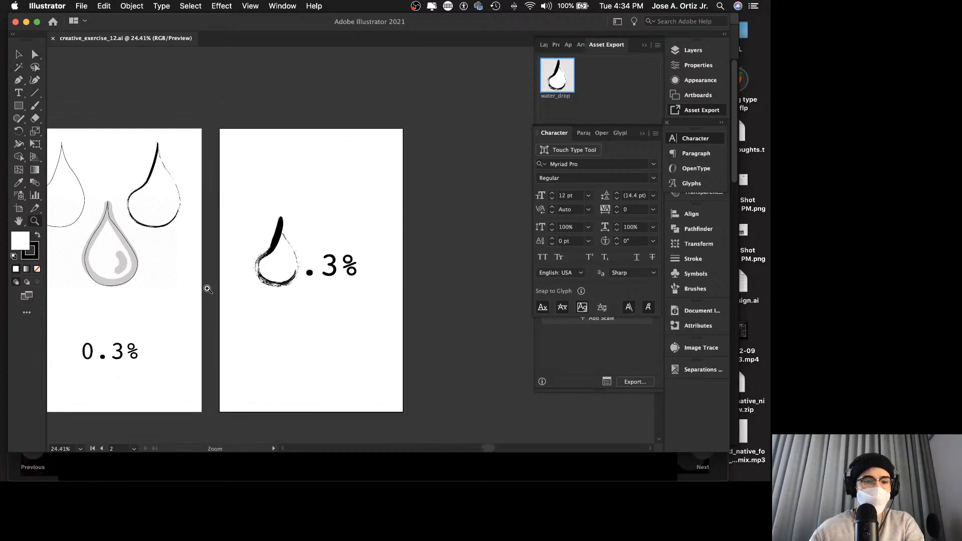
scroll(208, 289, left, 3)
key(z)
drag(133, 247, 483, 138)
key(v)
click(232, 257)
scroll(484, 139, right, 3)
click(489, 139)
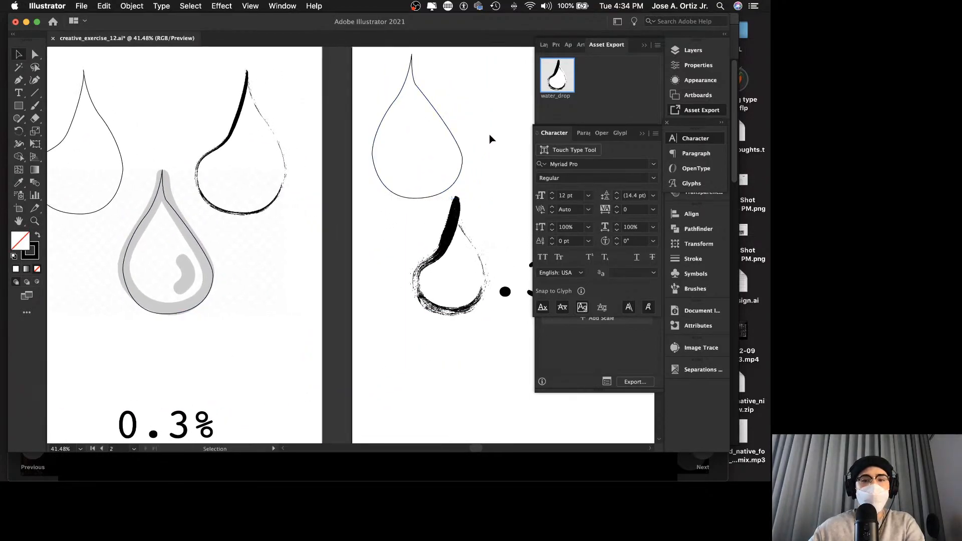
Move the copied drop outline's right shoulder anchor down and outward, and convert it to a smooth curve point.
scroll(484, 139, up, 3)
drag(414, 153, 476, 129)
key(a)
key(z)
key(v)
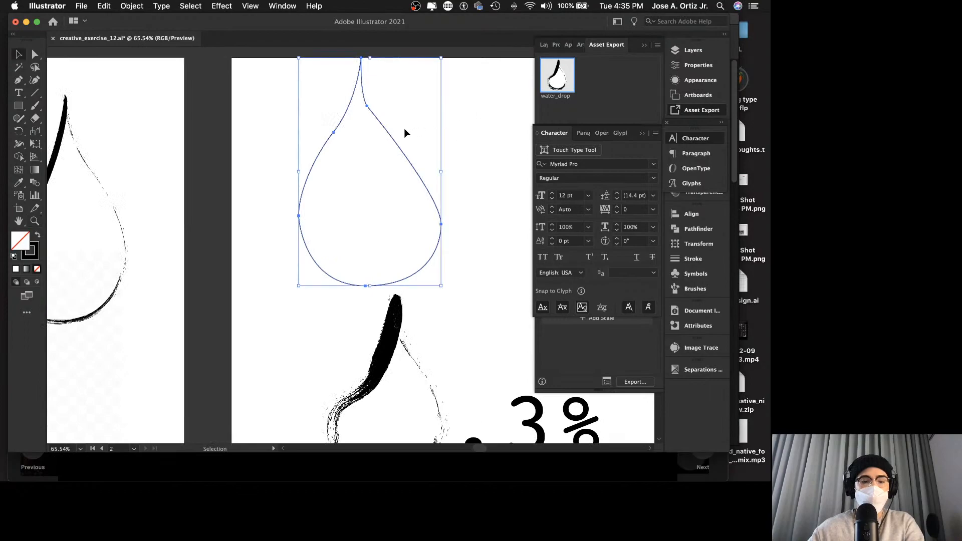
key(a)
mouse_move(367, 105)
mouse_down()
mouse_move(405, 169)
mouse_move(389, 127)
mouse_move(369, 120)
mouse_up()
key(shift+c)
key(a)
click(473, 133)
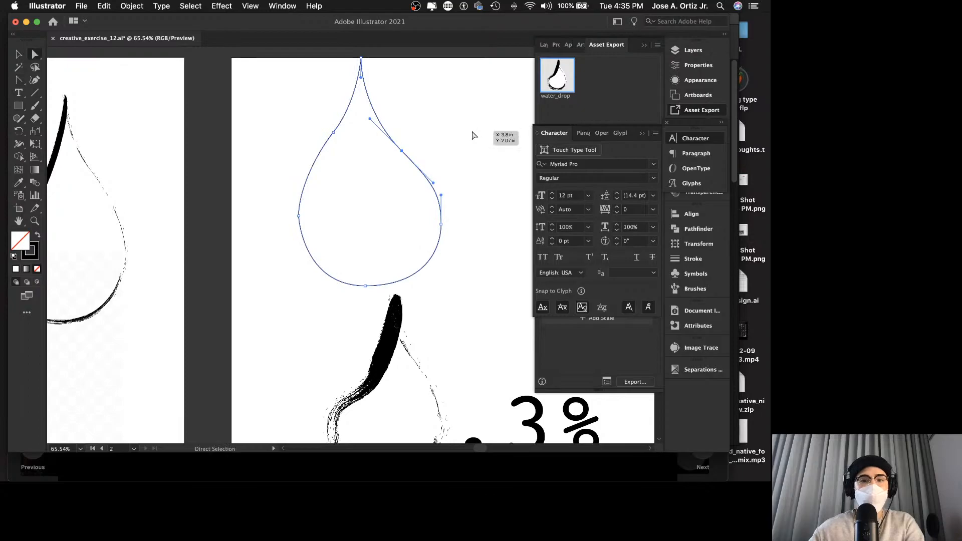
Move the reshaped drop outline to the second artboard's upper right area, above the .3% text.
scroll(465, 171, right, 1)
key(z)
drag(465, 172, 376, 166)
scroll(447, 166, right, 2)
key(v)
scroll(446, 226, right, 2)
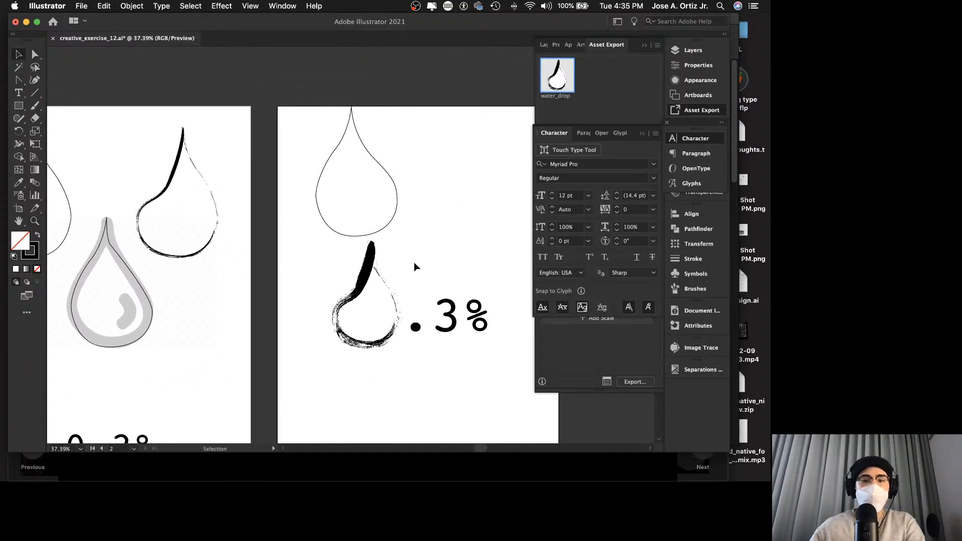
scroll(400, 200, down, 3)
drag(386, 189, 489, 200)
scroll(498, 221, right, 2)
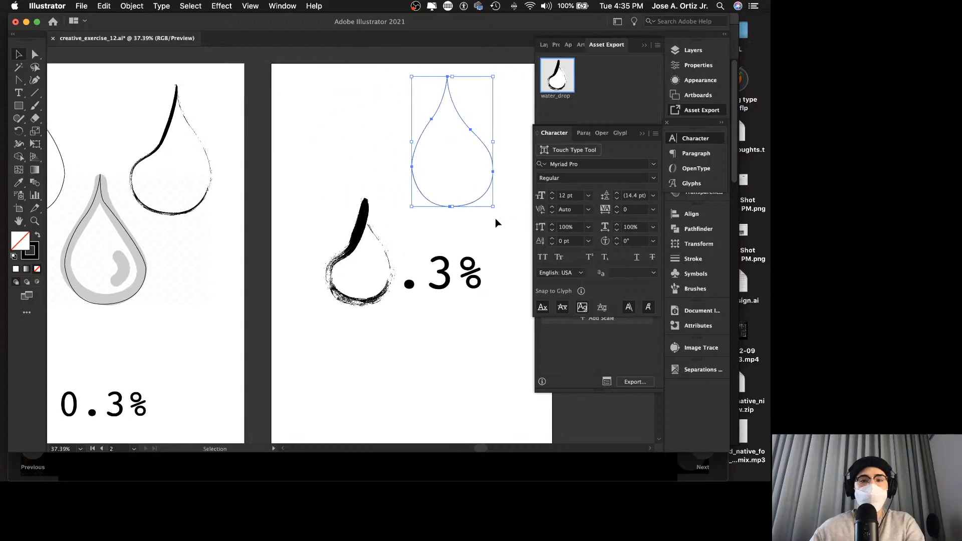
click(481, 223)
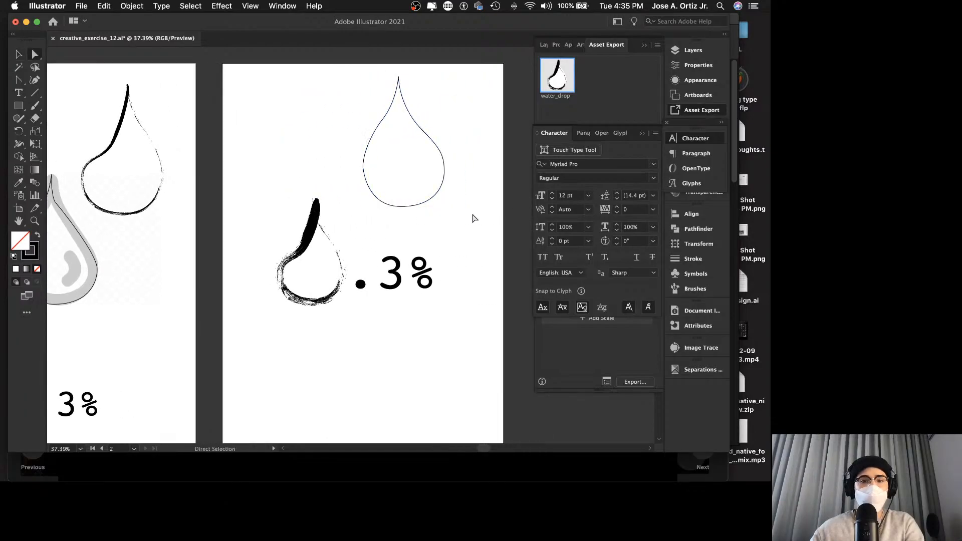
Move the drop outline's left shoulder anchor inward and down, and lower its left side anchor slightly.
key(z)
drag(426, 181, 487, 212)
key(v)
scroll(484, 210, up, 3)
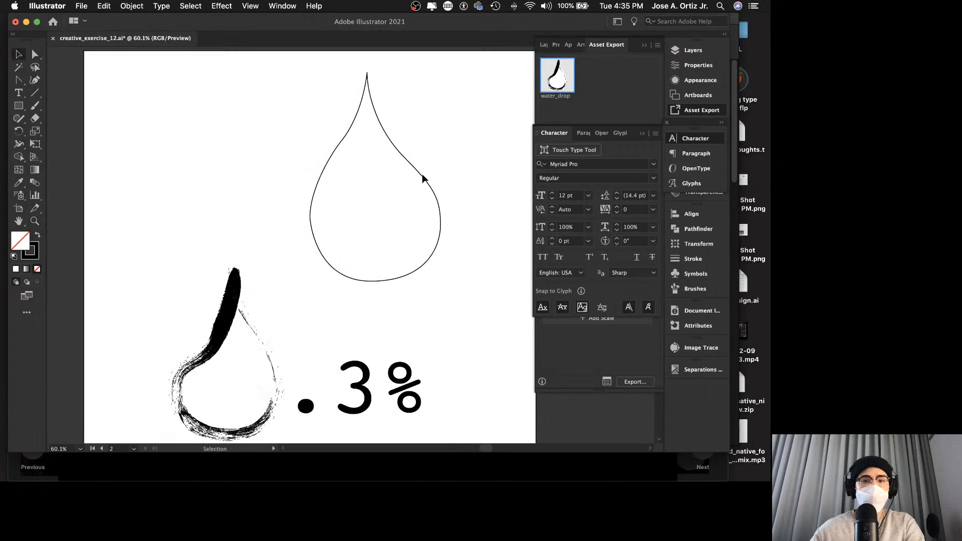
click(339, 149)
key(a)
click(341, 142)
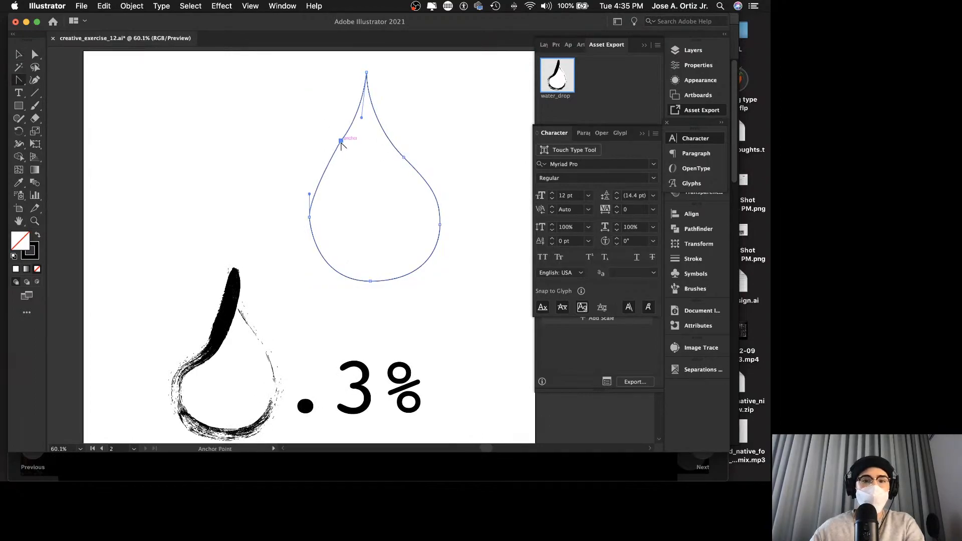
drag(341, 142, 349, 184)
drag(309, 218, 314, 240)
Convert the drop's left shoulder anchor to a smooth point so the narrow neck curves into the round base.
key(shift+c)
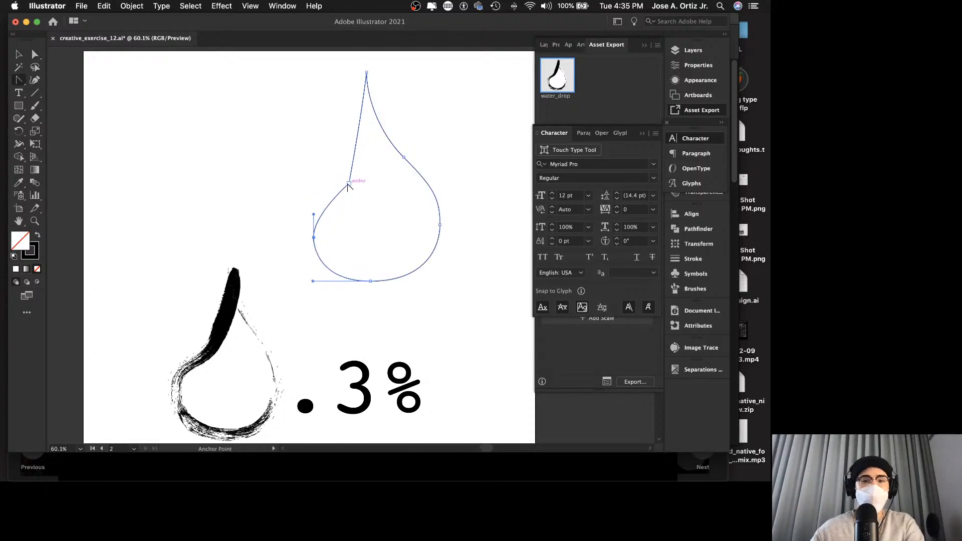
drag(350, 184, 327, 203)
key(v)
click(299, 162)
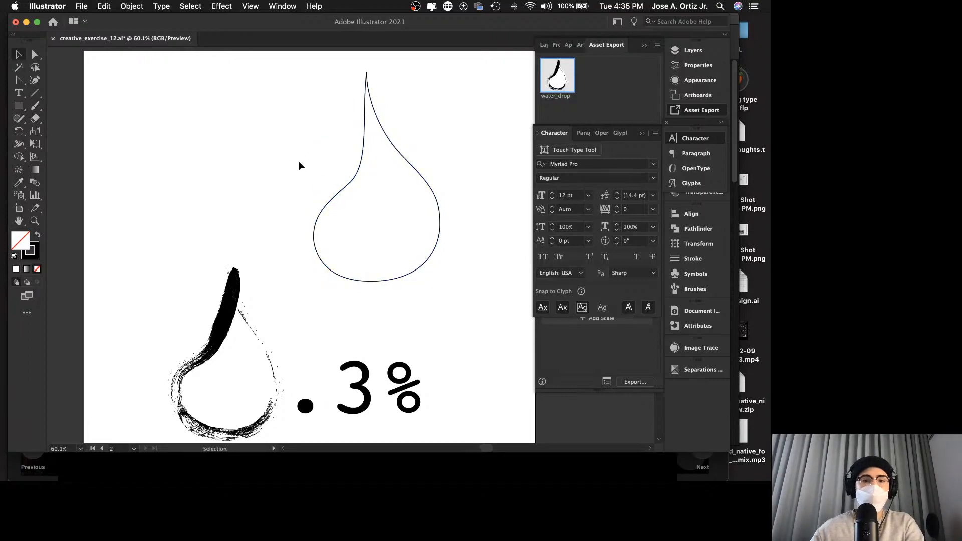
Review the reshaped drop outline beside the brushed drop and save the document.
scroll(296, 147, right, 2)
key(z)
mouse_move(367, 175)
mouse_down()
mouse_move(298, 172)
mouse_move(376, 161)
mouse_up()
key(v)
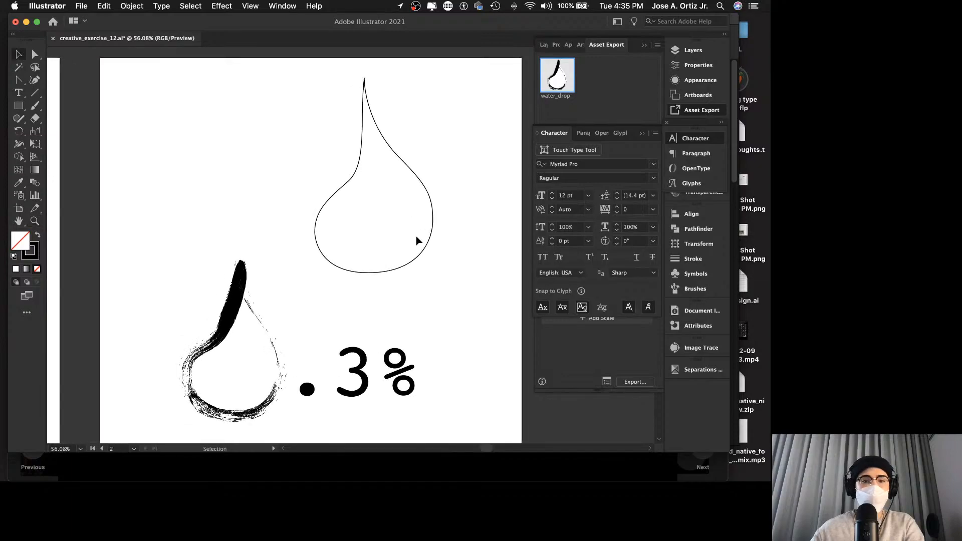
click(410, 262)
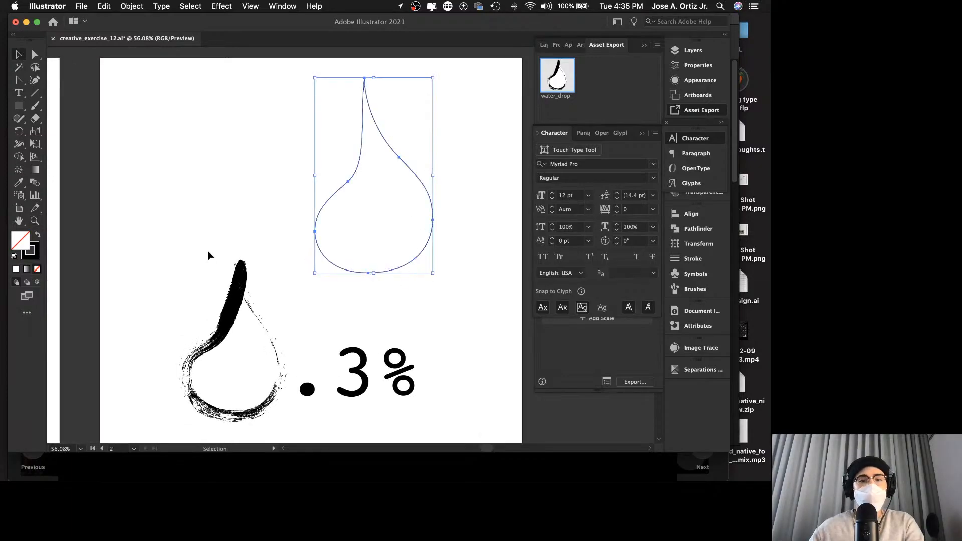
click(294, 250)
key(cmd+s)
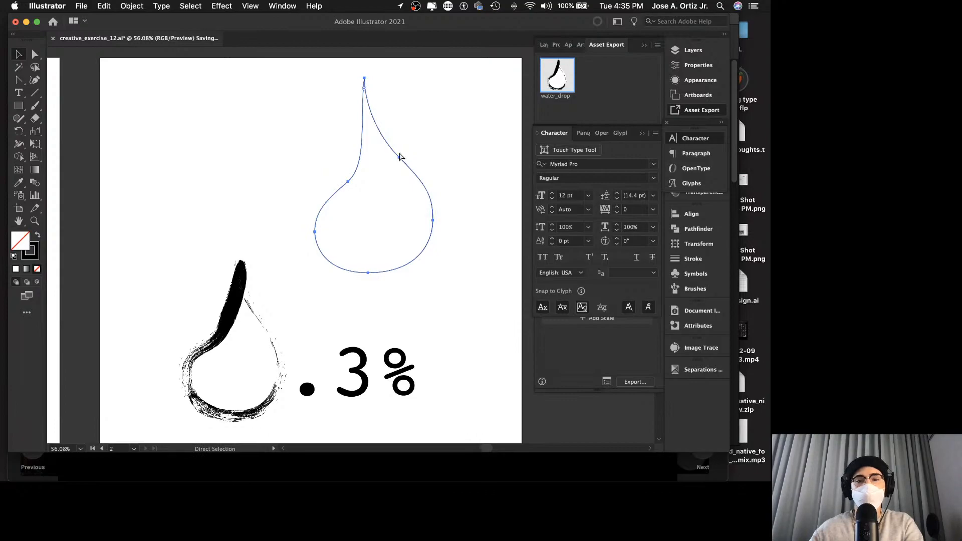
Duplicate the reshaped drop outline directly to its right, level with the original.
click(397, 157)
drag(395, 151, 488, 153)
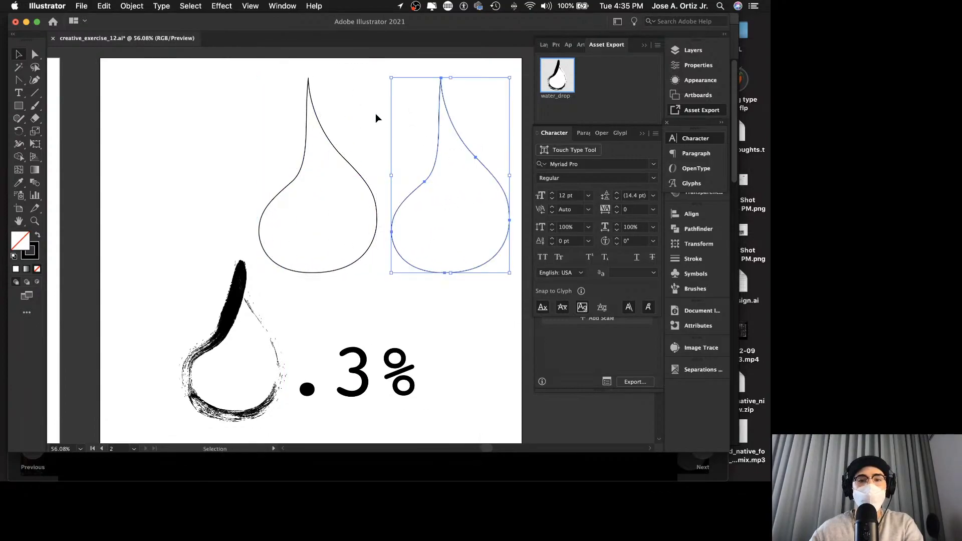
scroll(378, 118, right, 5)
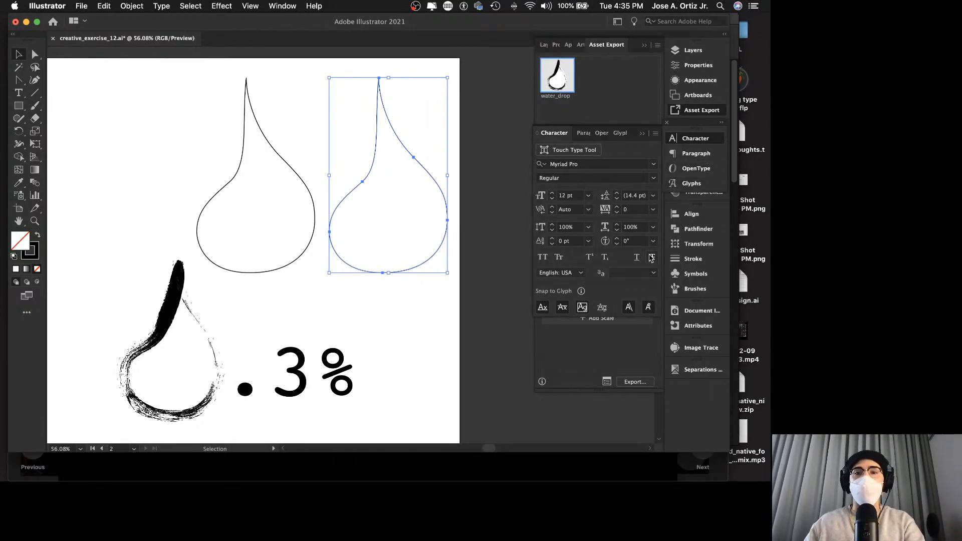
Fill the duplicated drop on the right with the RGB Cyan swatch.
click(667, 123)
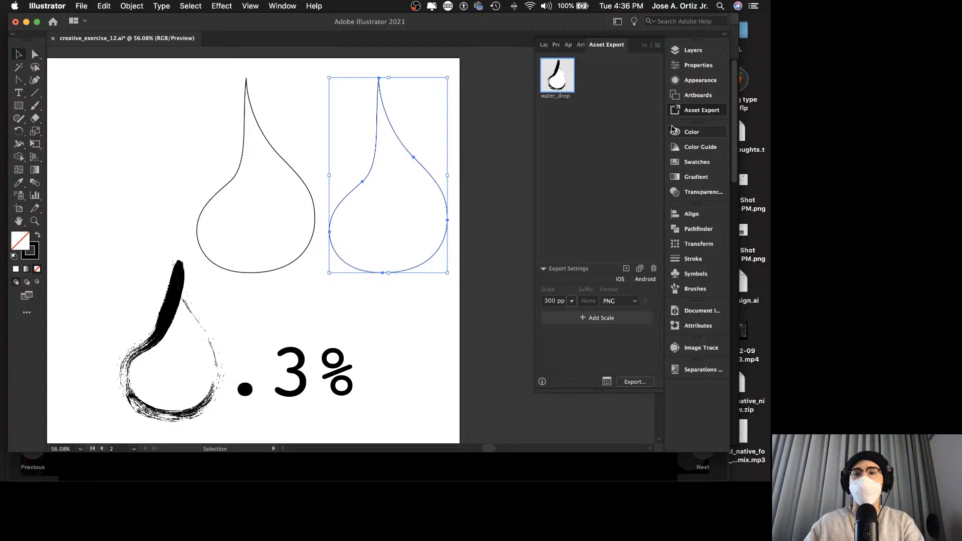
click(700, 150)
click(703, 163)
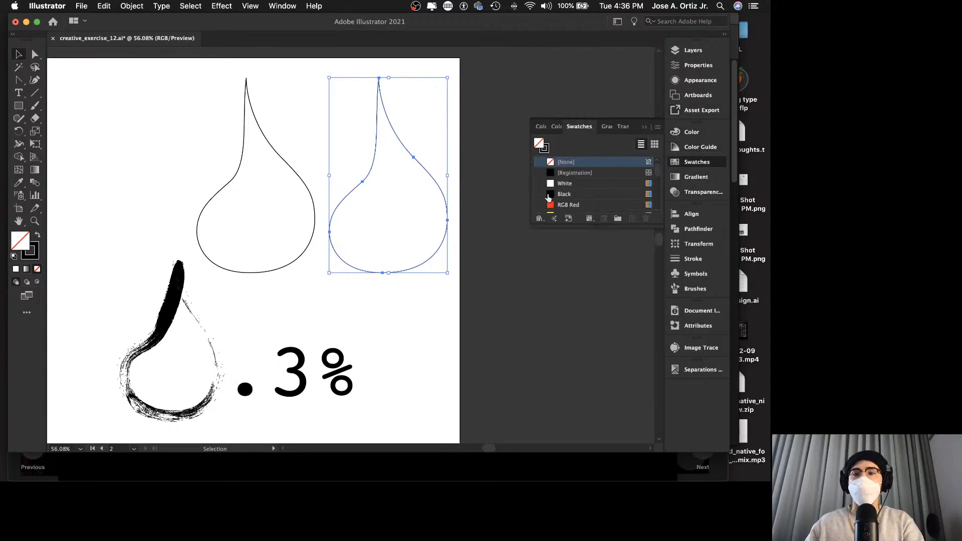
scroll(551, 195, down, 3)
click(561, 184)
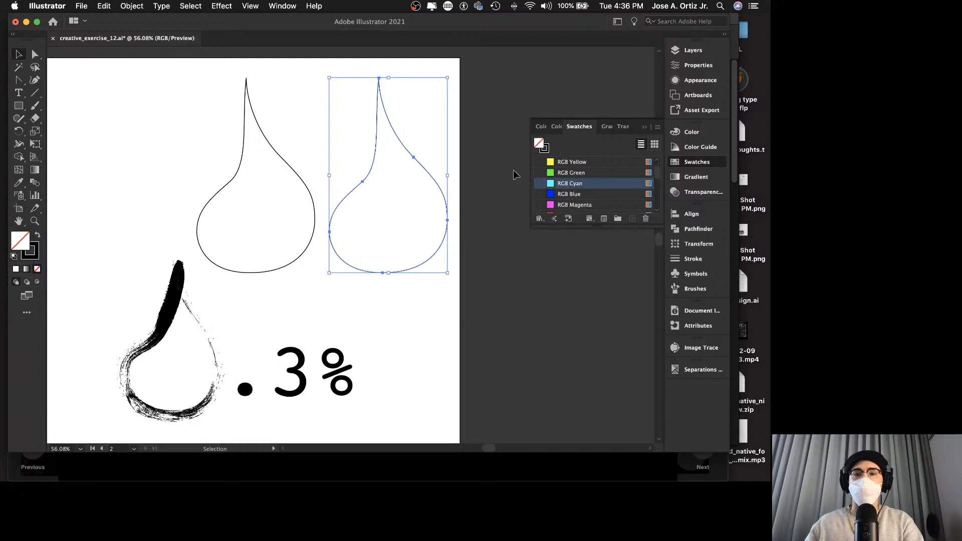
click(471, 163)
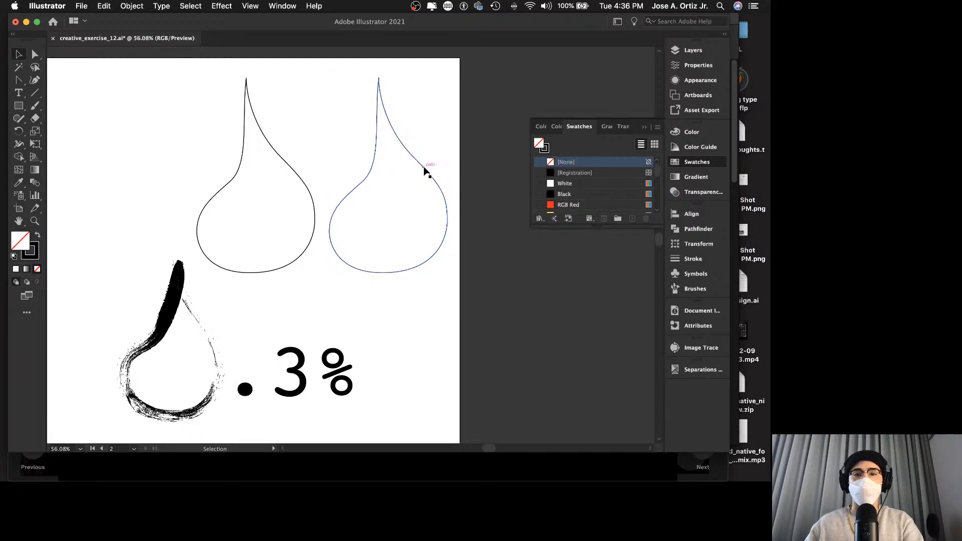
click(426, 168)
scroll(556, 196, up, 1)
click(558, 195)
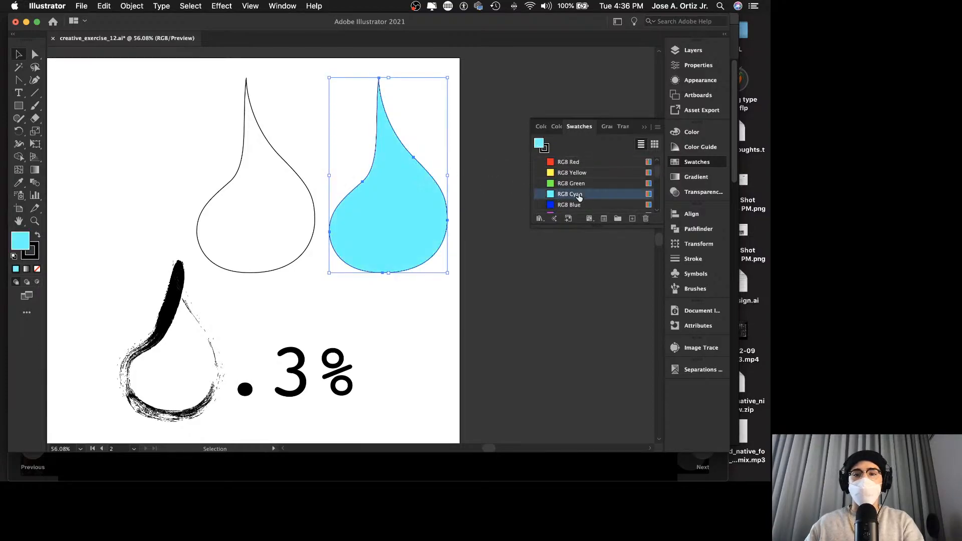
Fill the duplicated drop with the blue swatch R=41 G=171 B=226.
click(495, 172)
click(435, 200)
scroll(567, 187, down, 10)
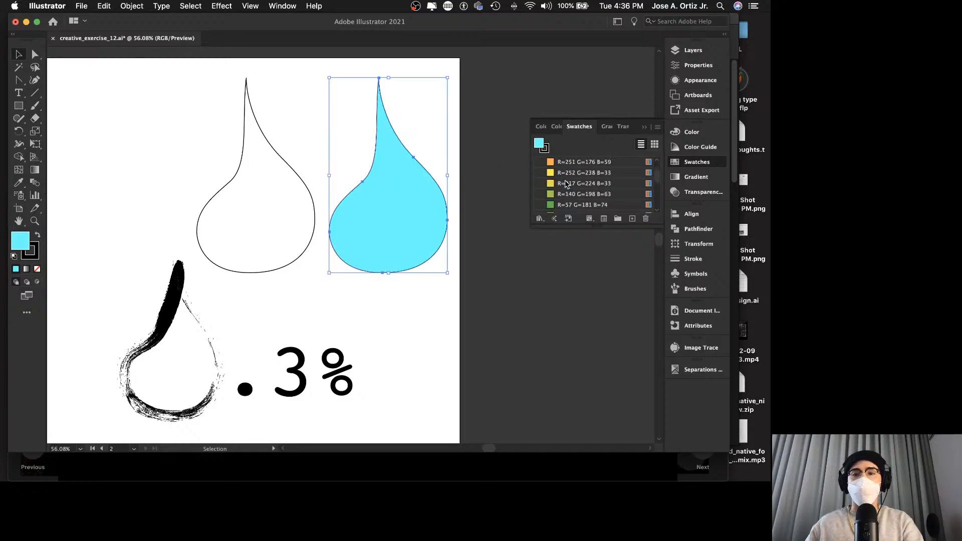
scroll(567, 187, up, 3)
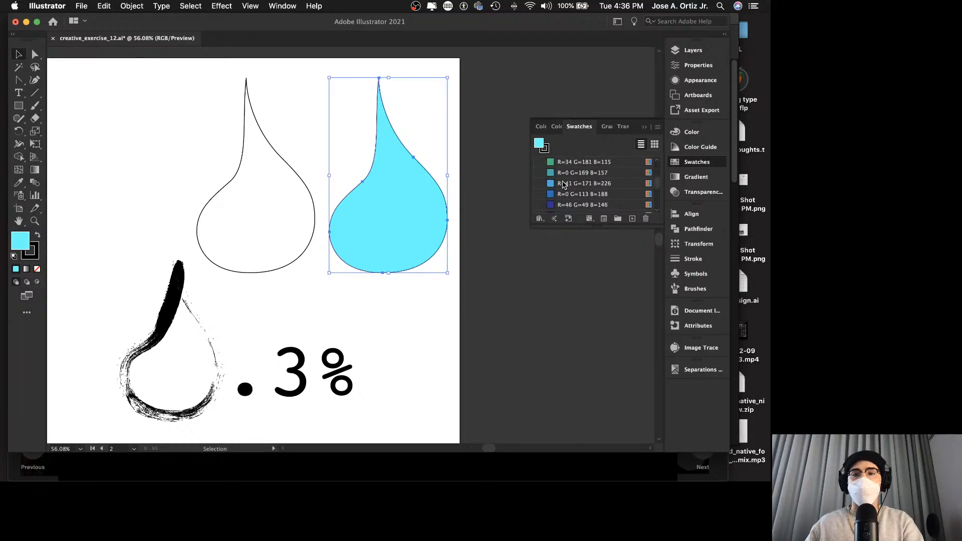
click(555, 185)
click(502, 175)
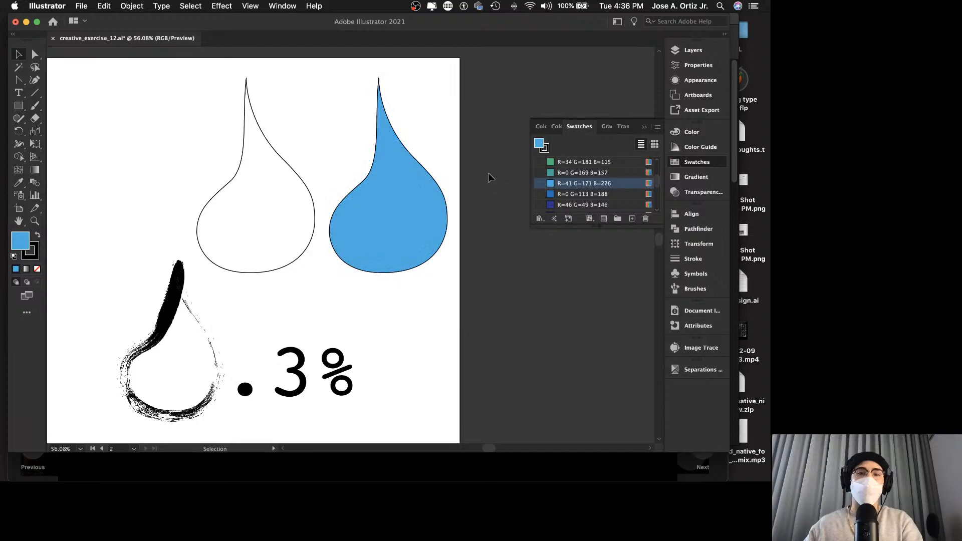
Check the Color Guide's shades and tints for the blue drop, and save the document.
click(434, 198)
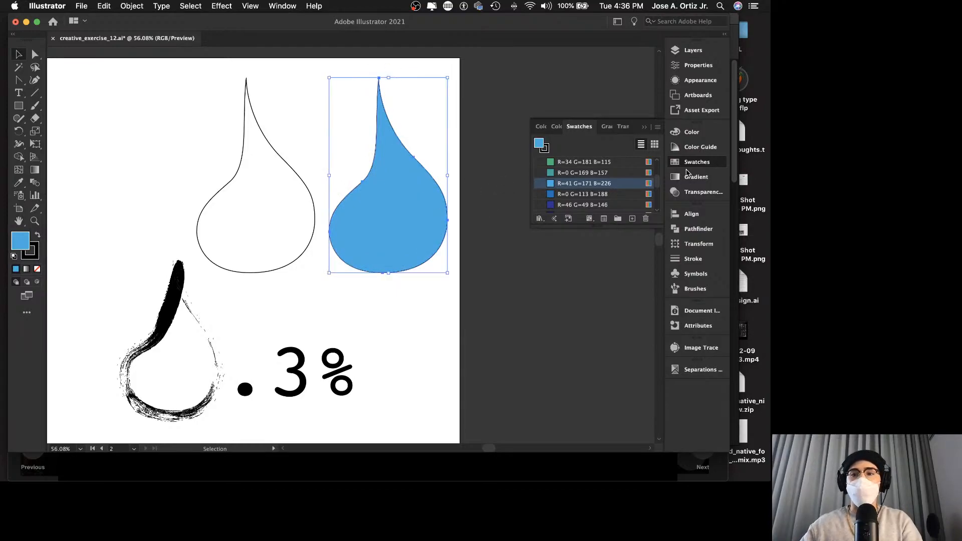
click(701, 147)
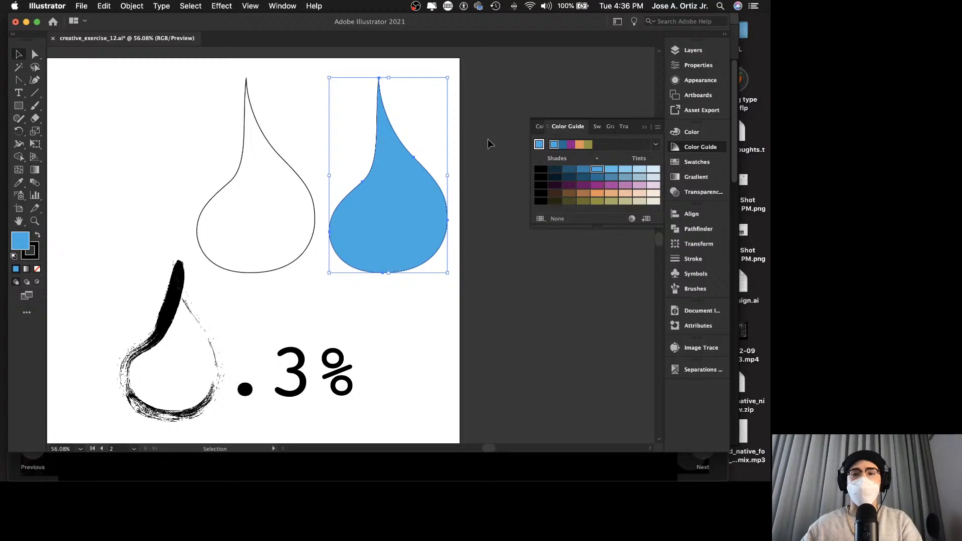
double_click(413, 193)
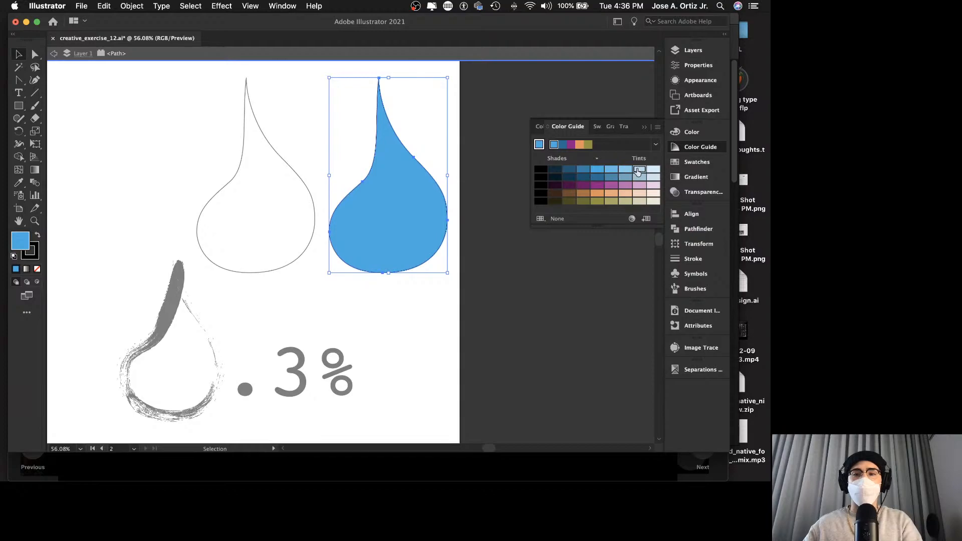
double_click(468, 123)
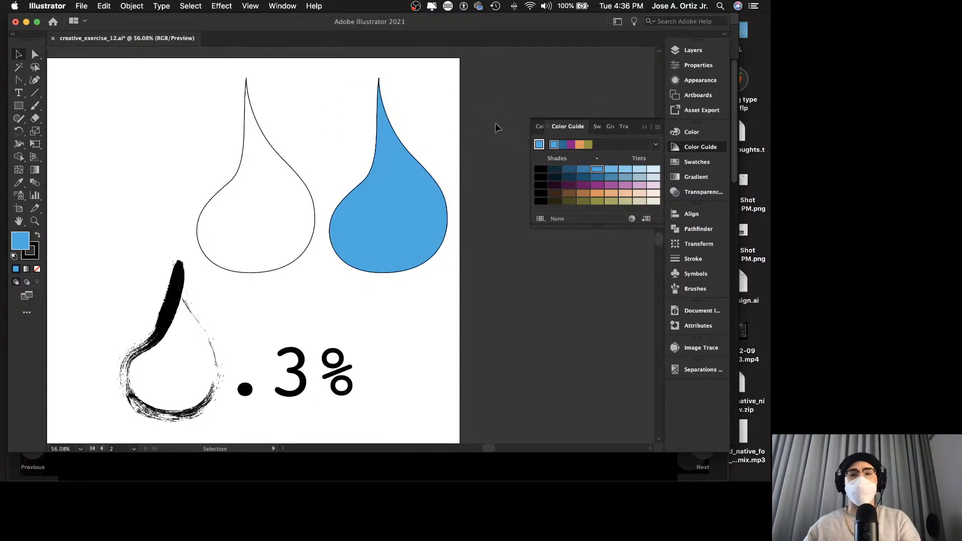
key(a)
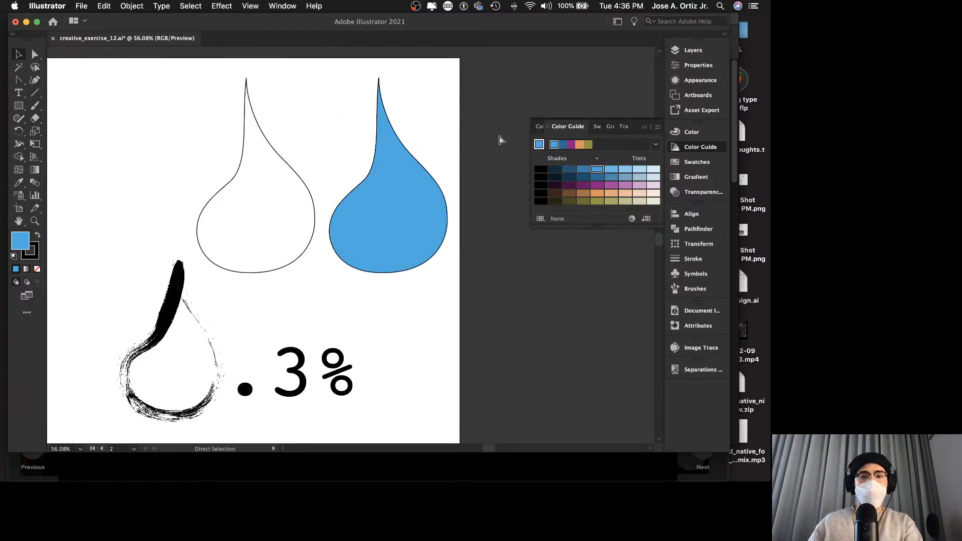
key(super+s)
Duplicate the second artboard with all its artwork to create a third artboard on its right.
key(z)
drag(454, 167, 307, 161)
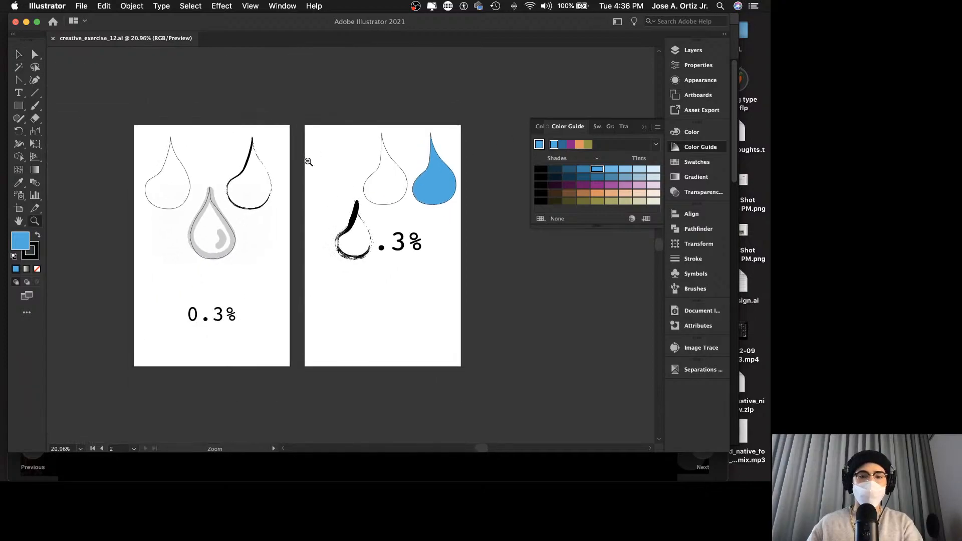
scroll(356, 154, right, 2)
scroll(356, 154, right, 2)
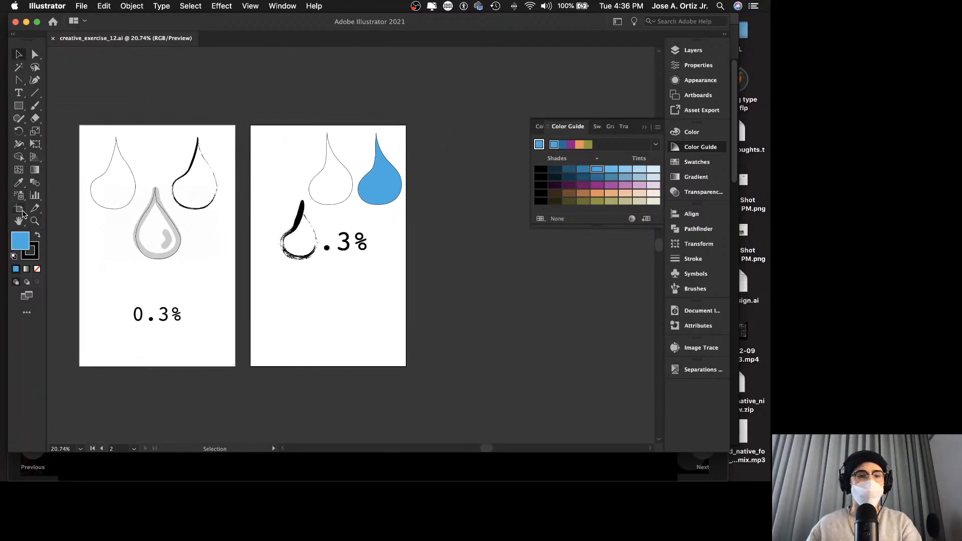
key(shift+o)
scroll(357, 237, right, 1)
drag(349, 274, 515, 270)
key(v)
scroll(320, 177, right, 3)
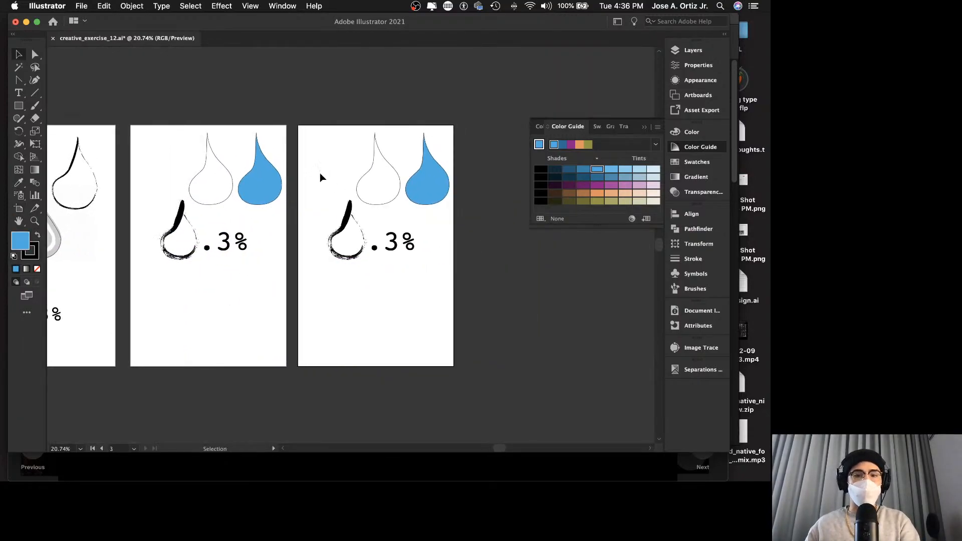
Delete the brushed drop and .3% from the third artboard, and move the two remaining drops down toward its middle.
drag(301, 233, 468, 287)
key(Delete)
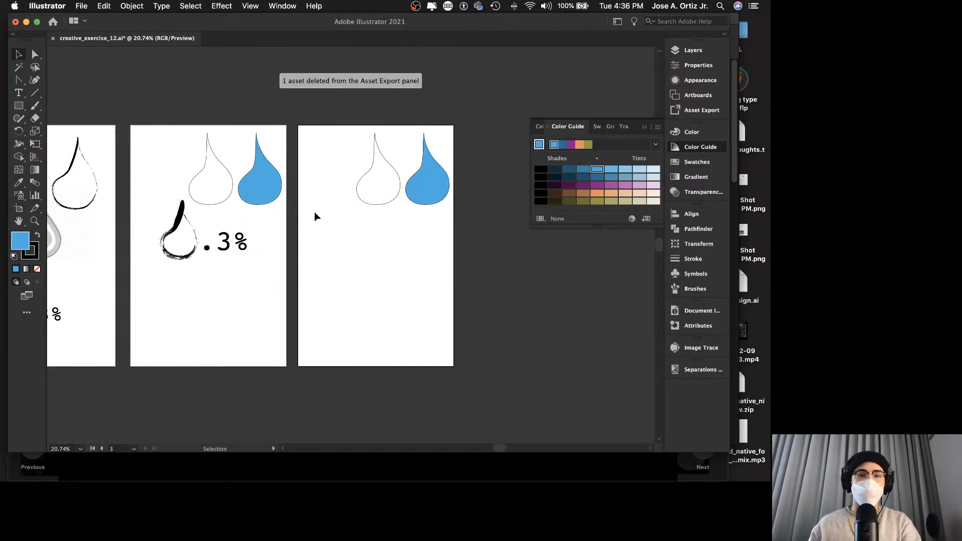
drag(423, 181, 485, 272)
click(475, 279)
scroll(474, 278, right, 2)
Increase the stroke weight of the third artboard's blue drop to 6 pt.
key(z)
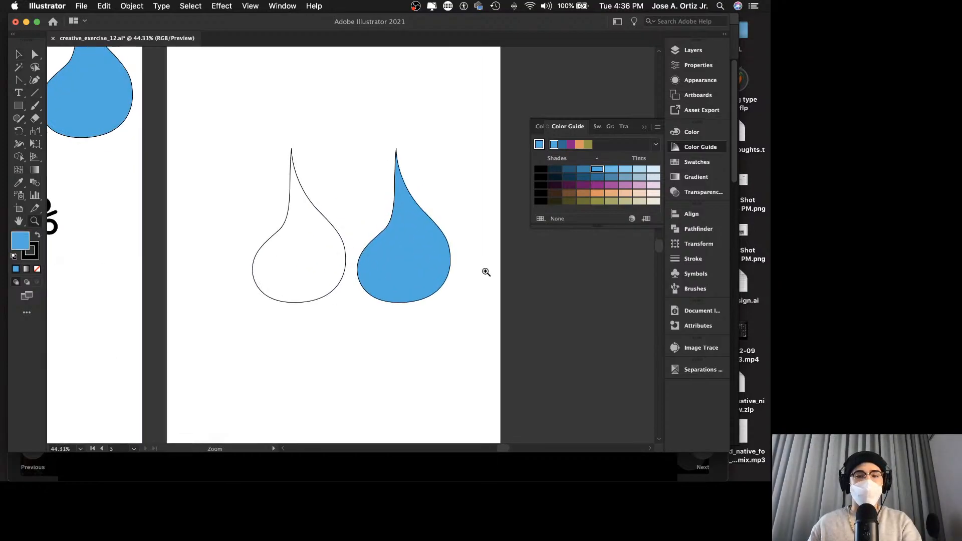
scroll(487, 272, right, 2)
key(v)
click(419, 240)
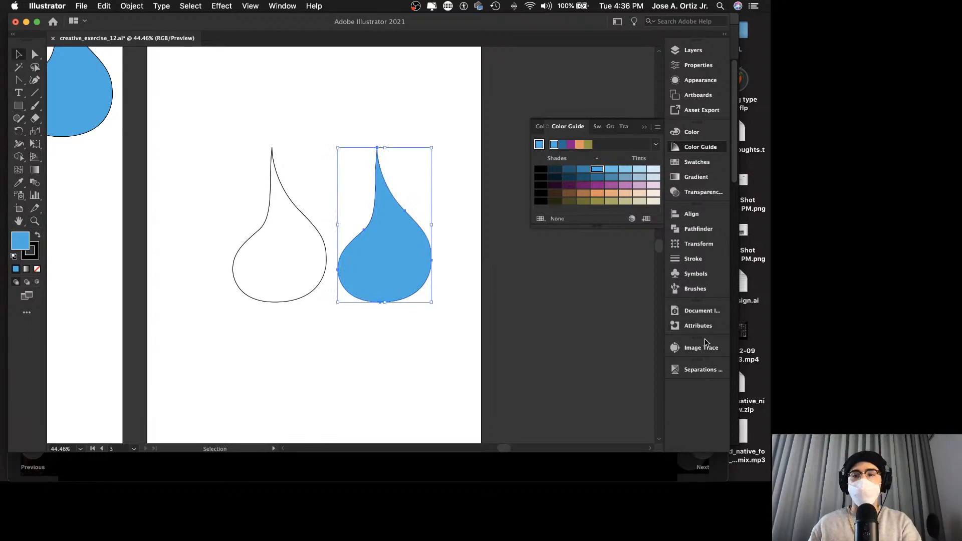
click(694, 258)
click(579, 223)
click(579, 223)
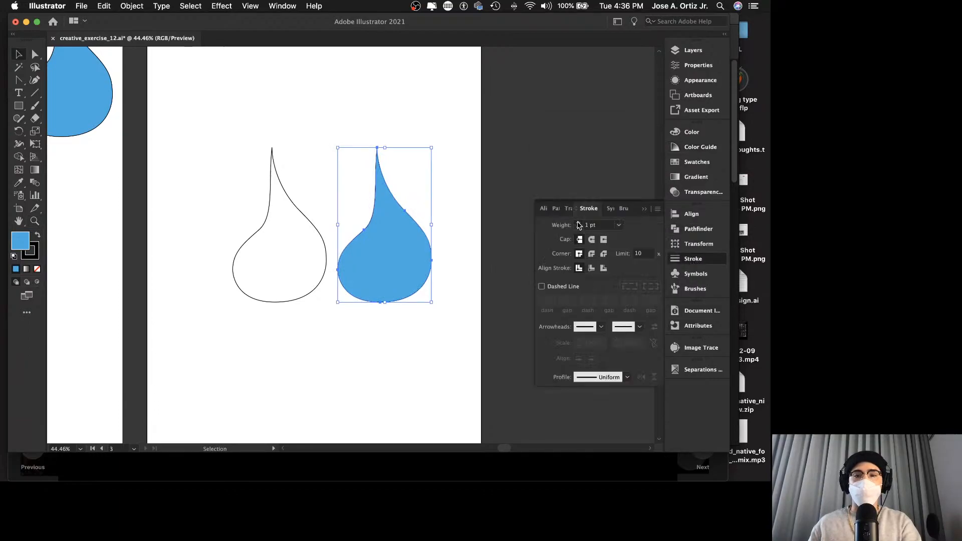
click(513, 142)
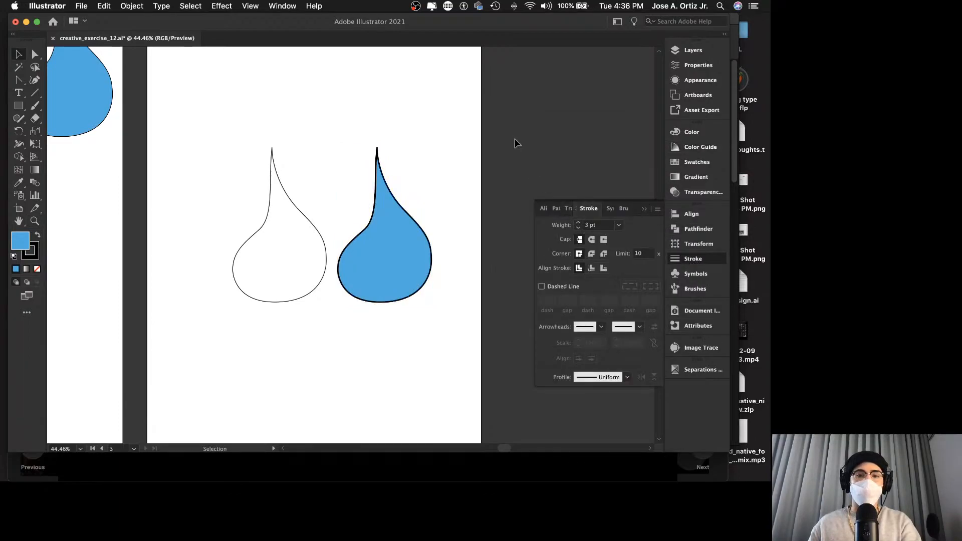
click(409, 230)
click(578, 223)
click(578, 223)
click(578, 223)
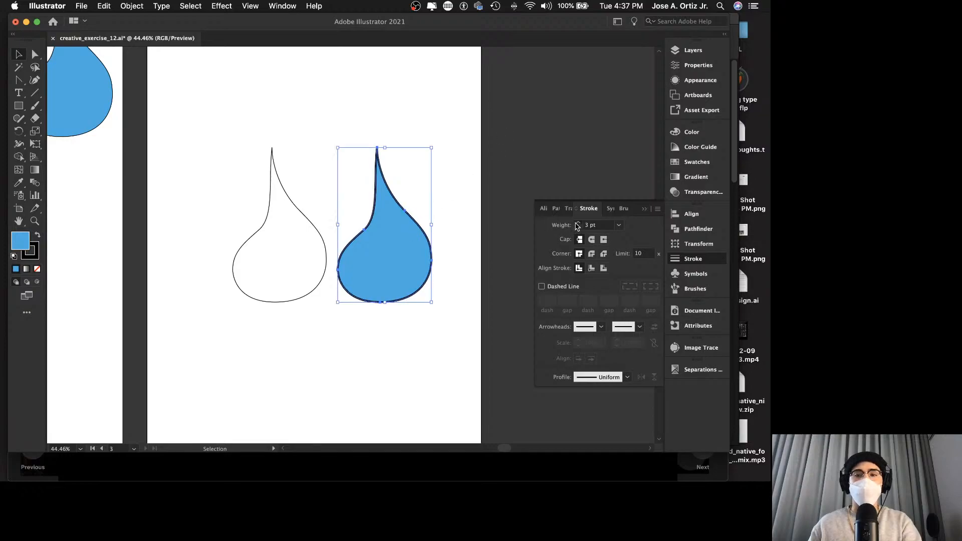
click(473, 193)
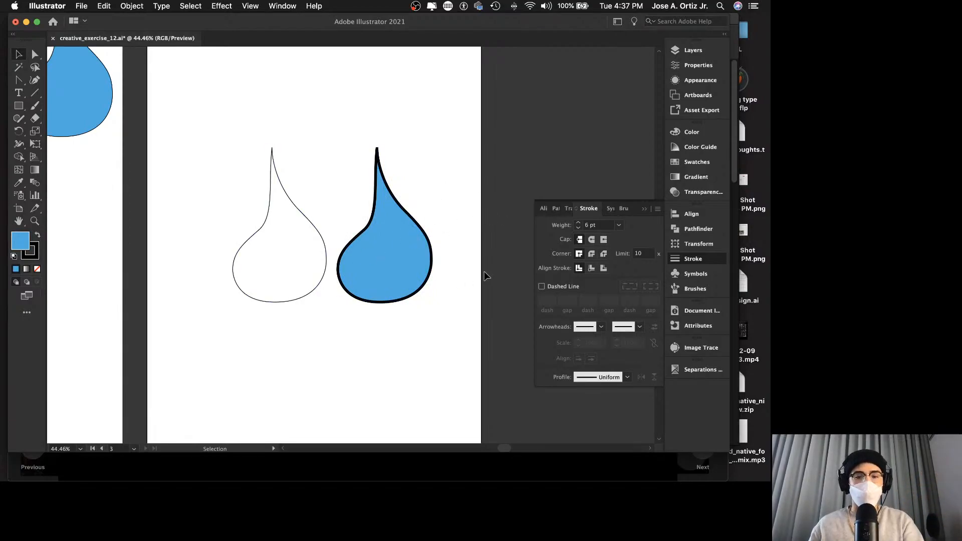
Copy the outlined blue drop, switch to InDesign, paste it onto the poster page and preview the page full screen.
key(z)
drag(486, 271, 421, 270)
key(v)
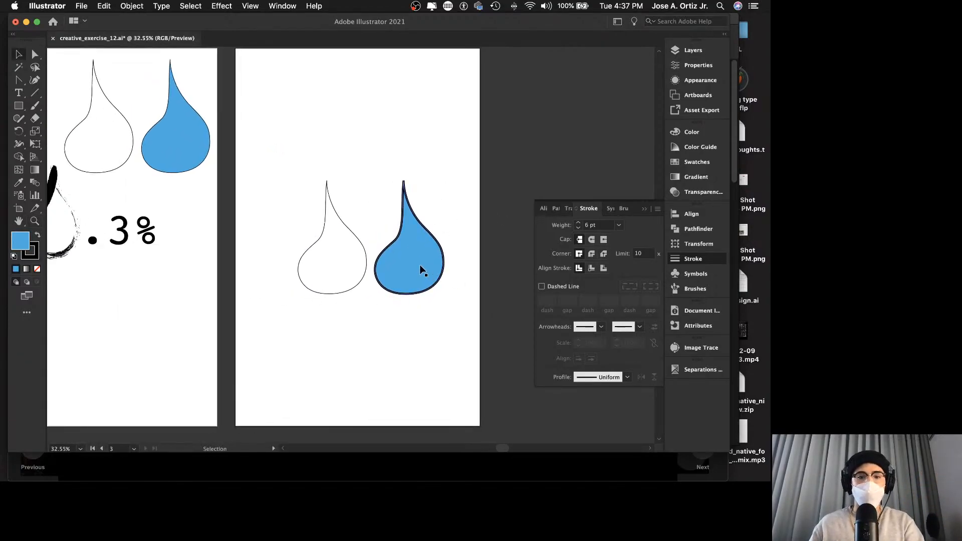
click(419, 271)
key(super+c)
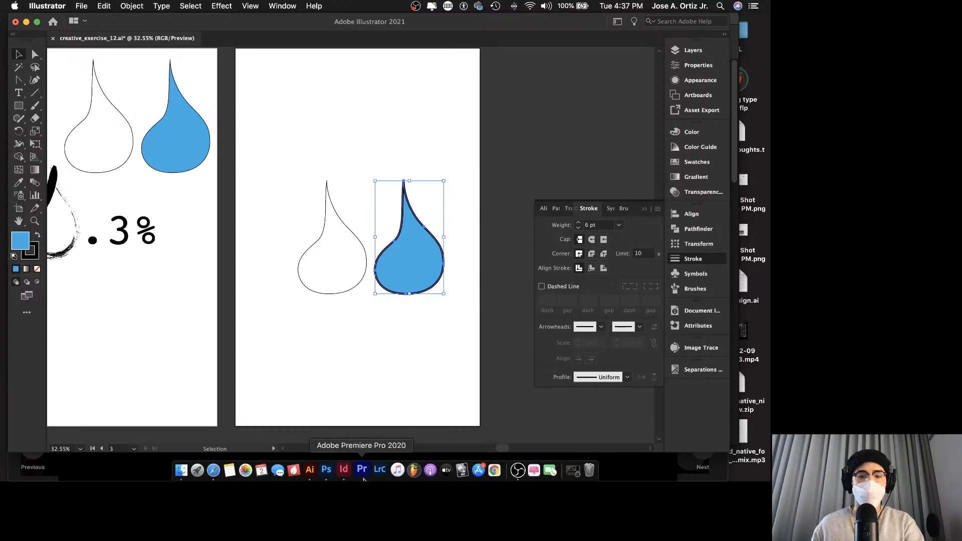
click(348, 472)
key(z)
drag(361, 294, 276, 296)
key(super+v)
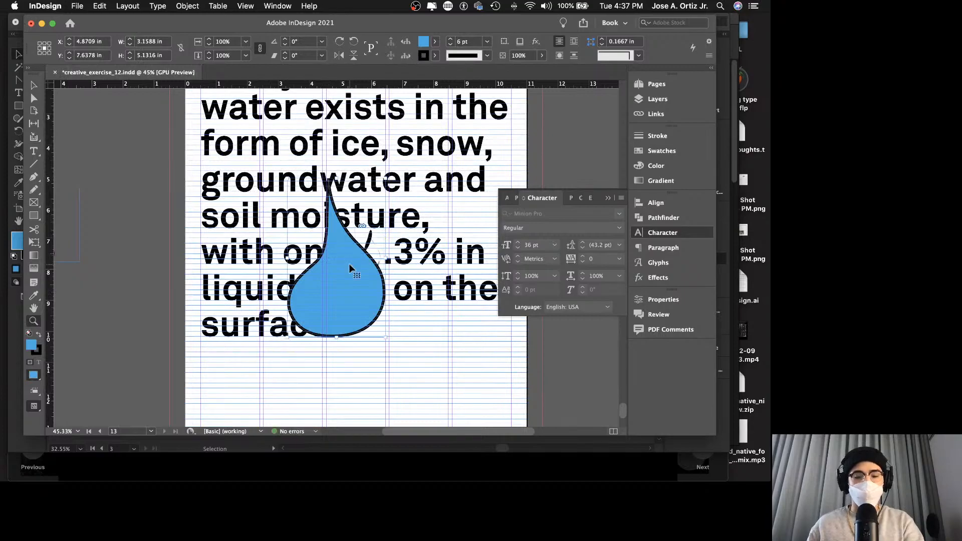
key(shift+w)
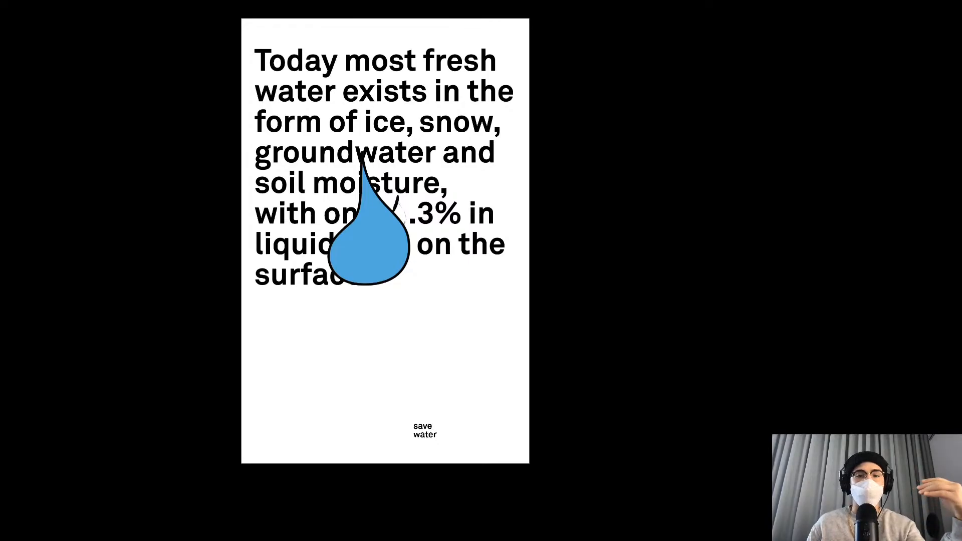
key(Escape)
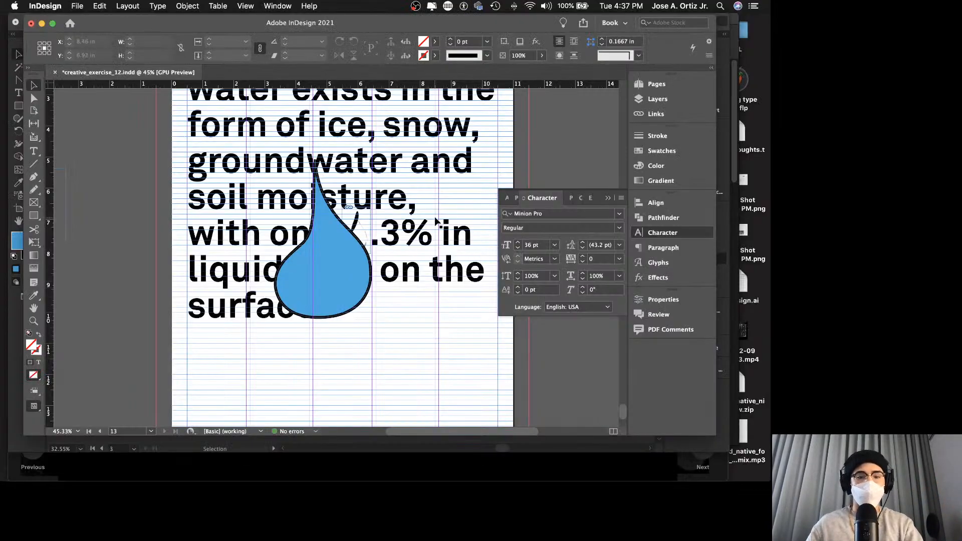
Move the pasted blue drop off the page onto the pasteboard beside it, and save the document.
key(z)
drag(370, 234, 352, 242)
drag(402, 261, 213, 331)
key(v)
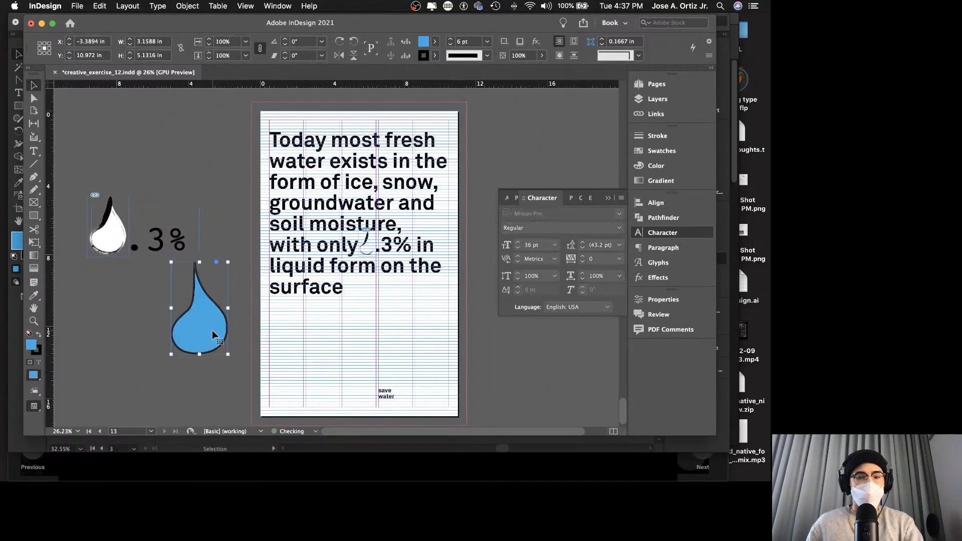
key(super+s)
Duplicate page 13 and move the copy's blue drop from the pasteboard over the small brushed drop before .3%.
click(651, 84)
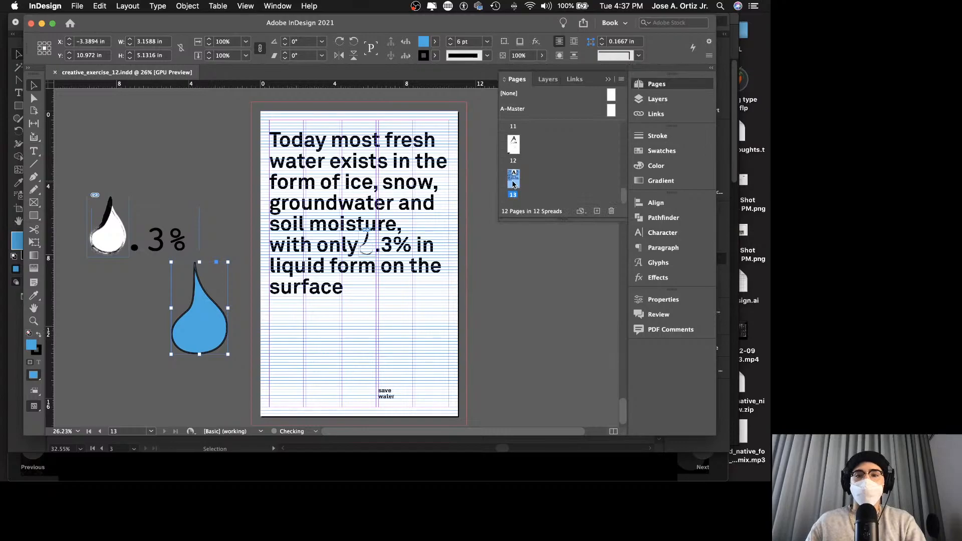
click(594, 211)
key(z)
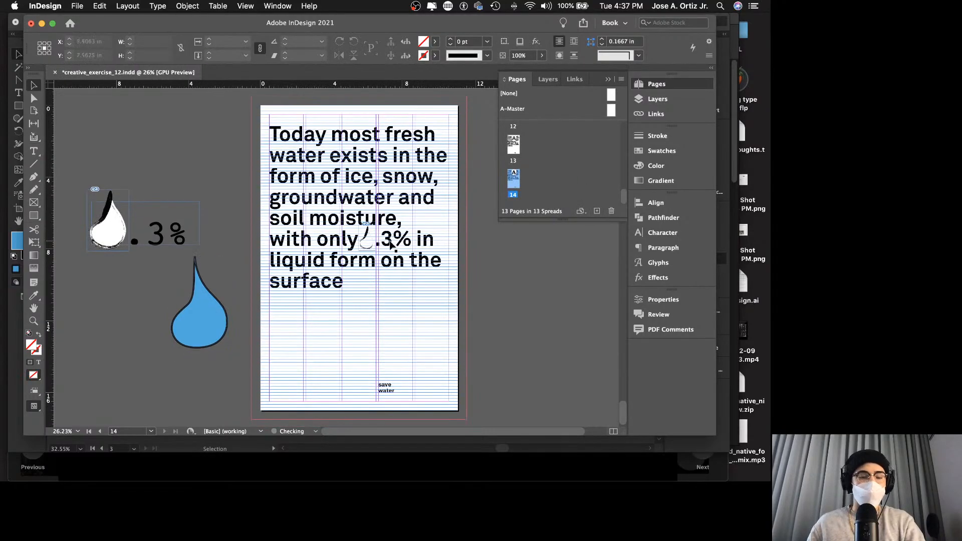
click(421, 241)
scroll(421, 241, down, 1)
key(v)
drag(89, 340, 358, 242)
key(z)
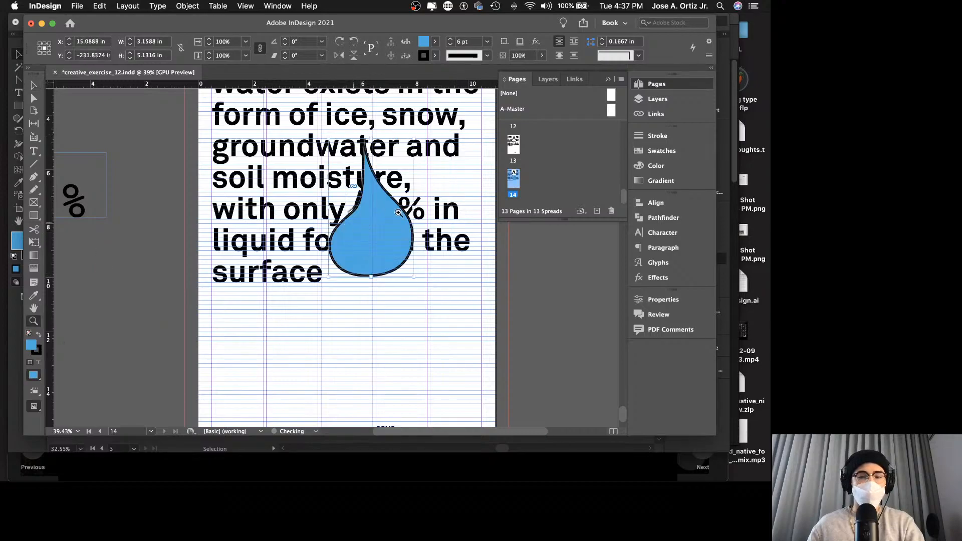
click(383, 219)
key(v)
drag(410, 212, 377, 203)
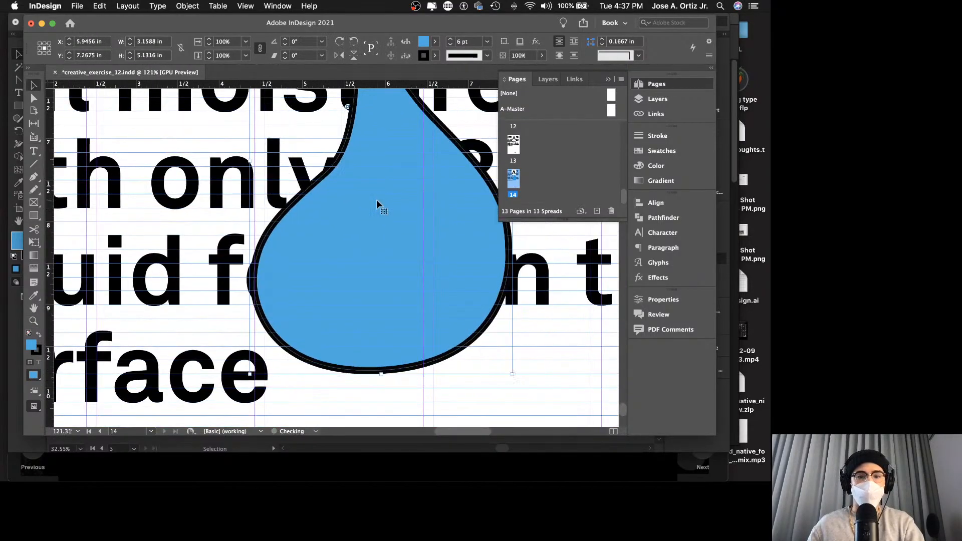
Scale the blue drop down proportionally to about 1.07 × 1.74 in, between "only" and ".3%".
alt+scroll(393, 206, down, 3)
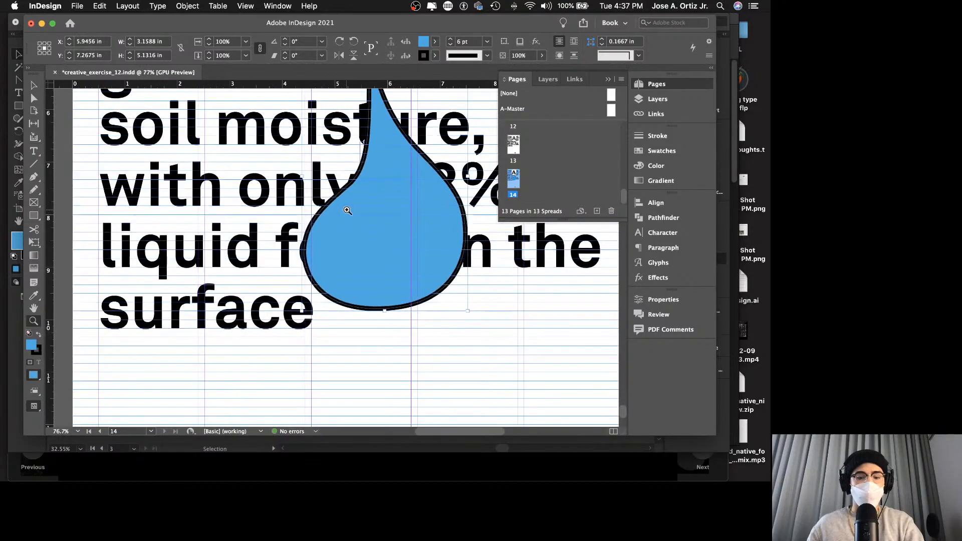
alt+scroll(392, 205, down, 3)
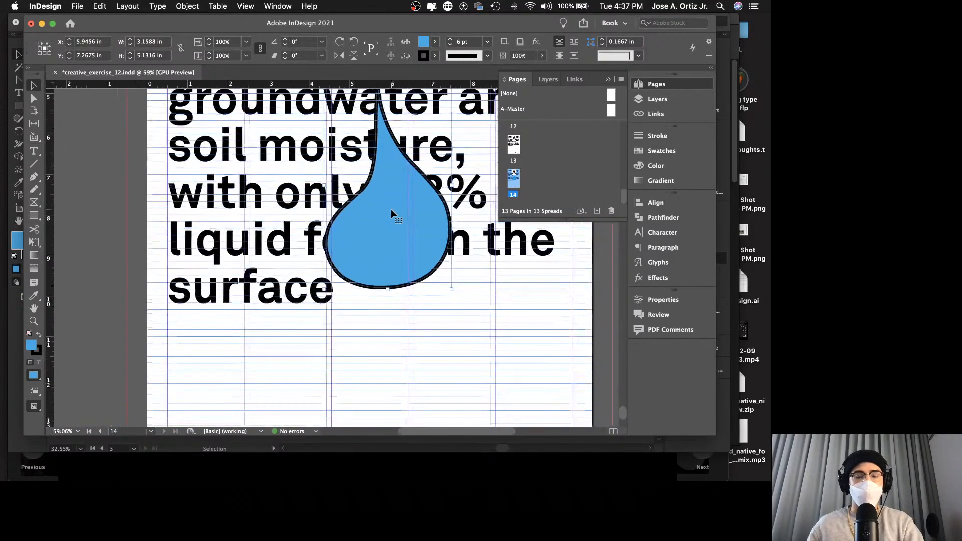
drag(326, 92, 397, 202)
drag(428, 252, 396, 204)
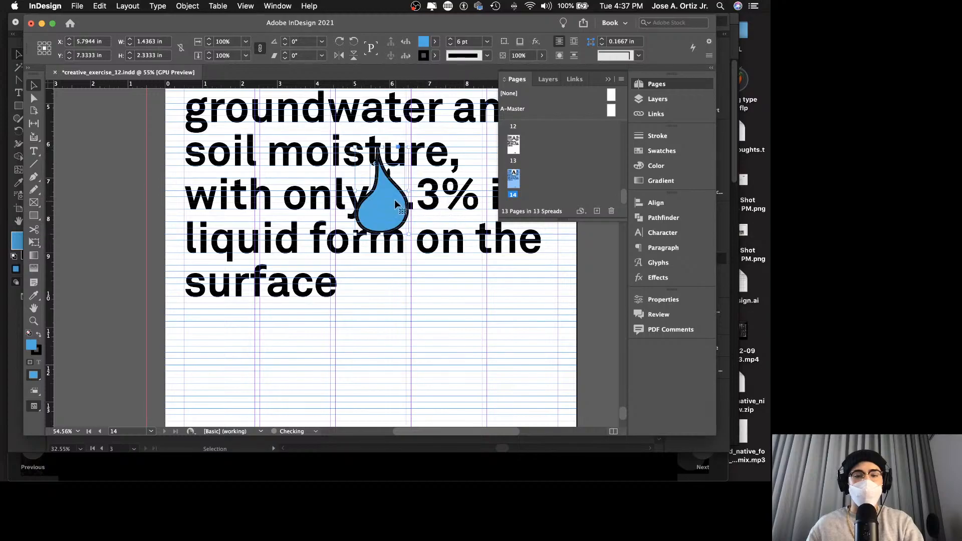
drag(357, 146, 371, 171)
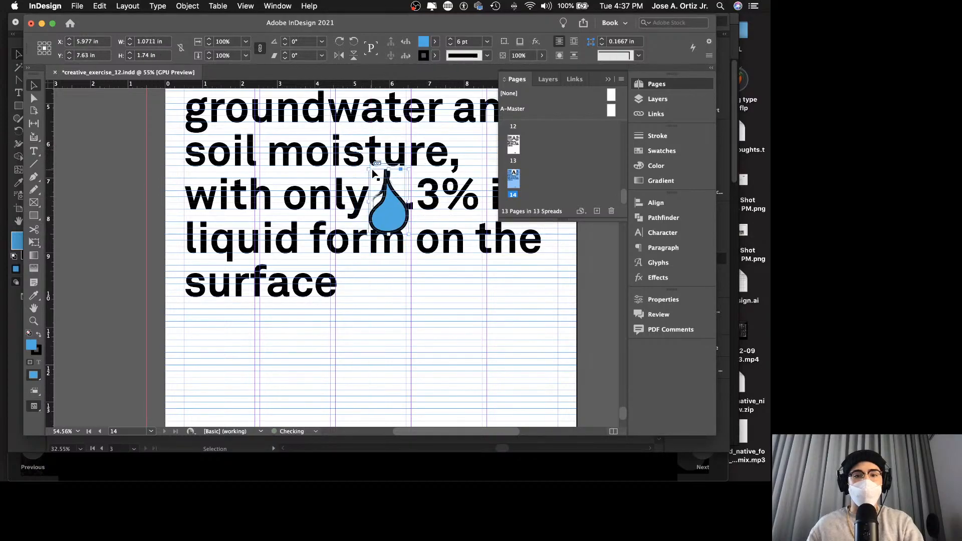
Move the blue drop aside and delete the brushed drop beneath it in the text line.
click(418, 273)
drag(480, 217, 397, 203)
scroll(427, 217, up, 3)
key(v)
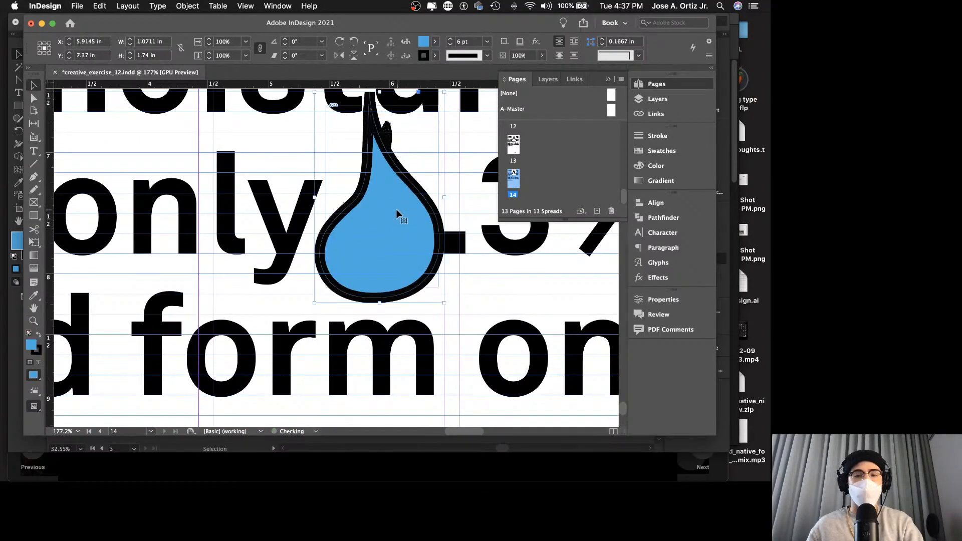
drag(383, 164, 301, 169)
click(428, 194)
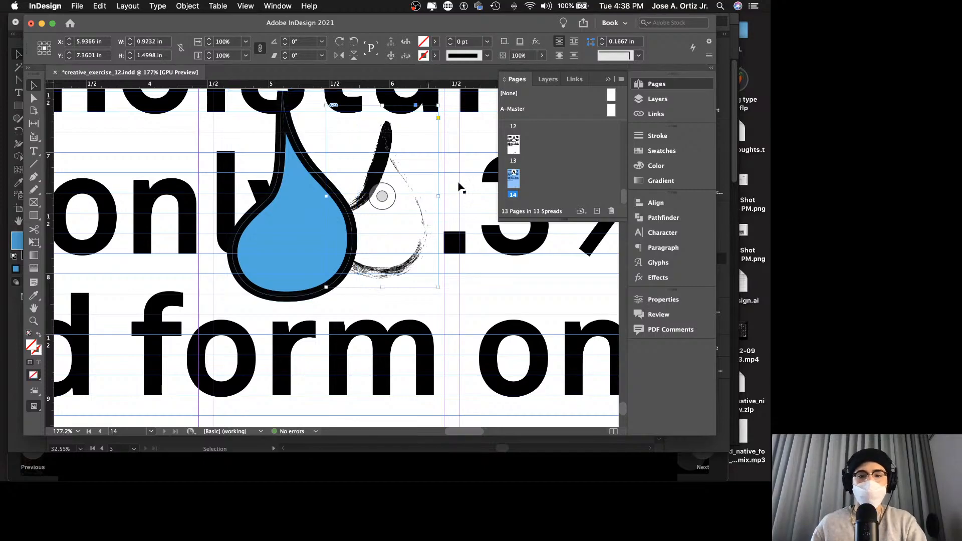
click(420, 181)
key(Delete)
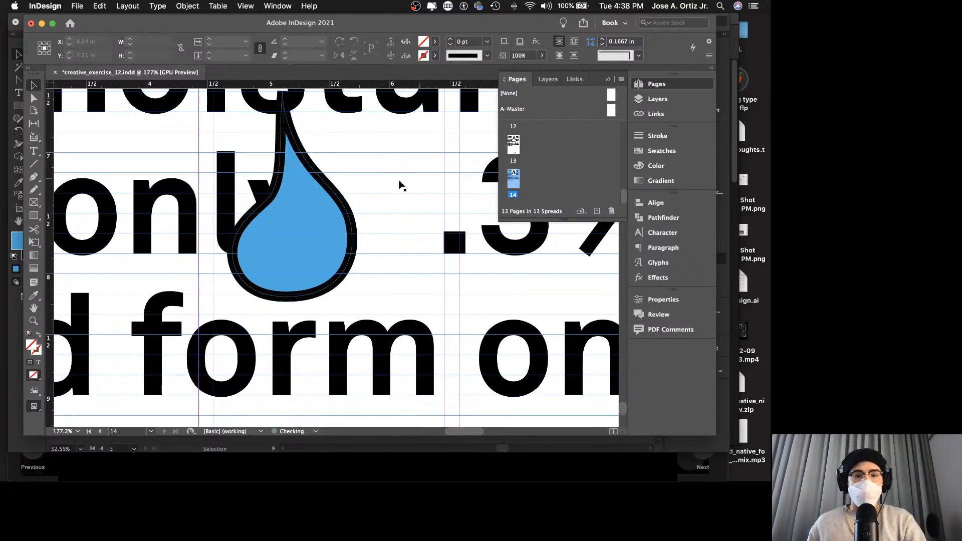
Place the blue drop in the gap between "only" and ".3%" and shrink it to about 0.84 × 1.36 in.
drag(320, 226, 405, 229)
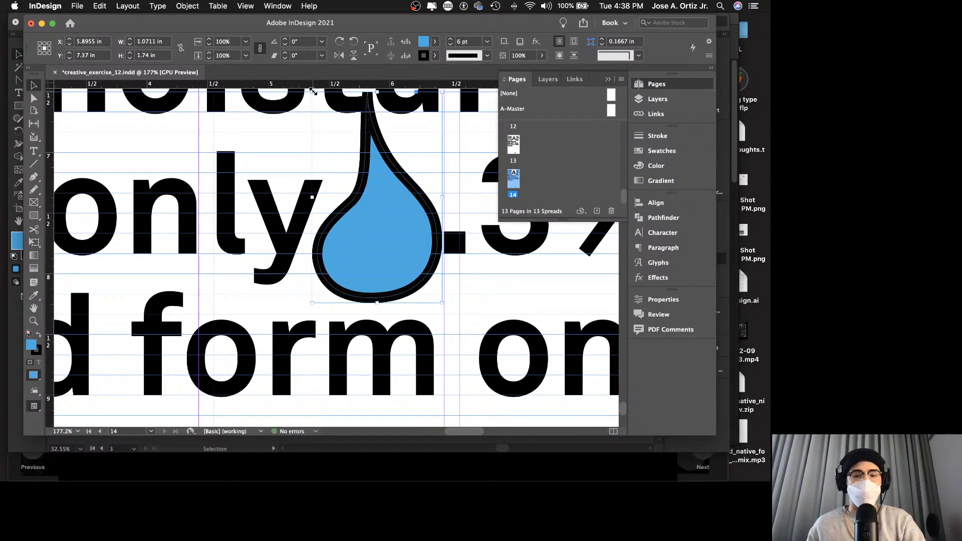
drag(312, 92, 341, 138)
drag(412, 216, 401, 203)
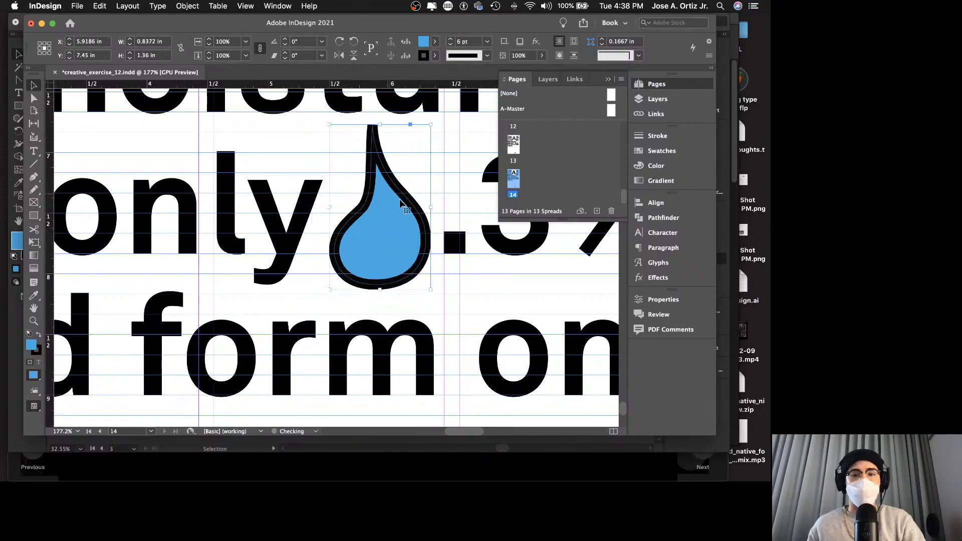
Check the poster with the inline blue drop in full-screen preview, and save the document.
key(shift+w)
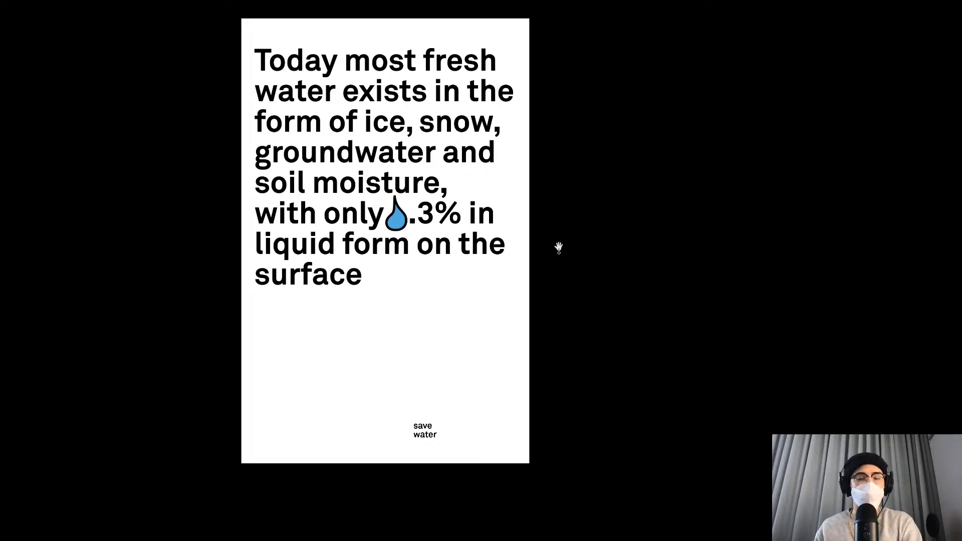
key(Escape)
drag(443, 275, 225, 268)
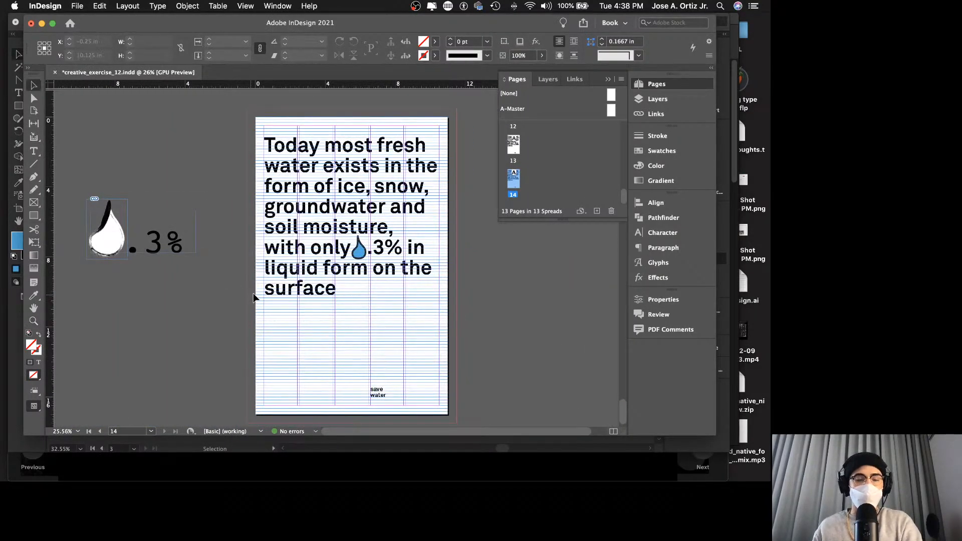
key(super+s)
Paste a second full-size blue drop over the upper lines of the poster text and preview the page.
click(321, 475)
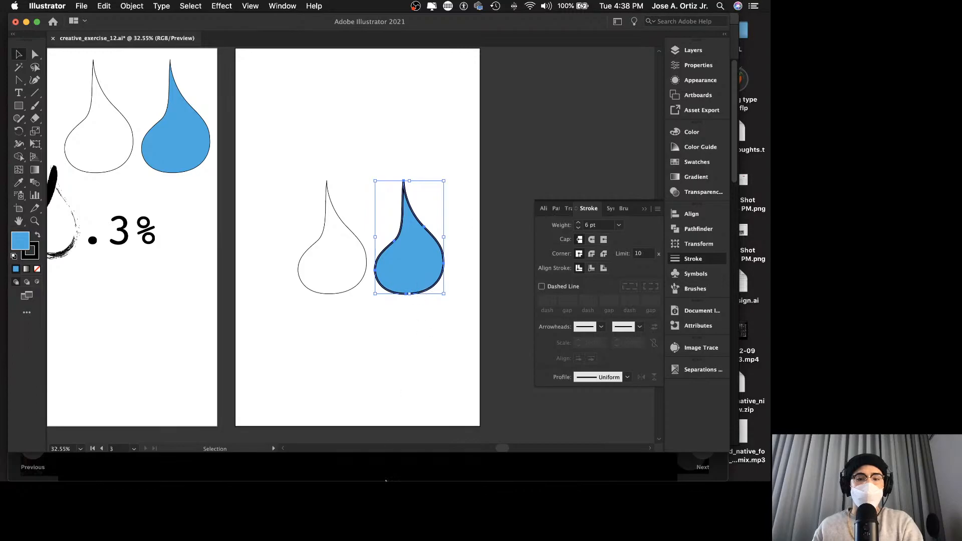
click(330, 471)
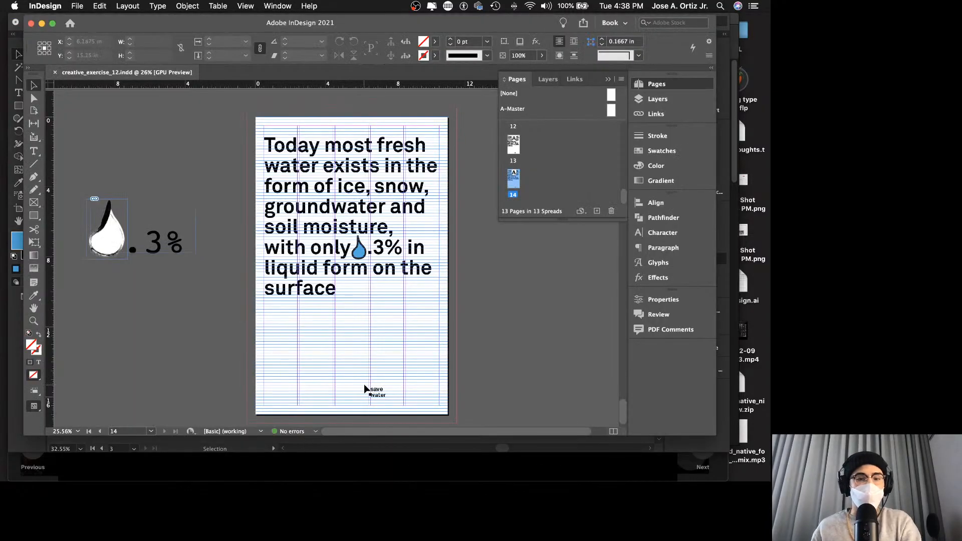
key(super+v)
drag(332, 279, 395, 209)
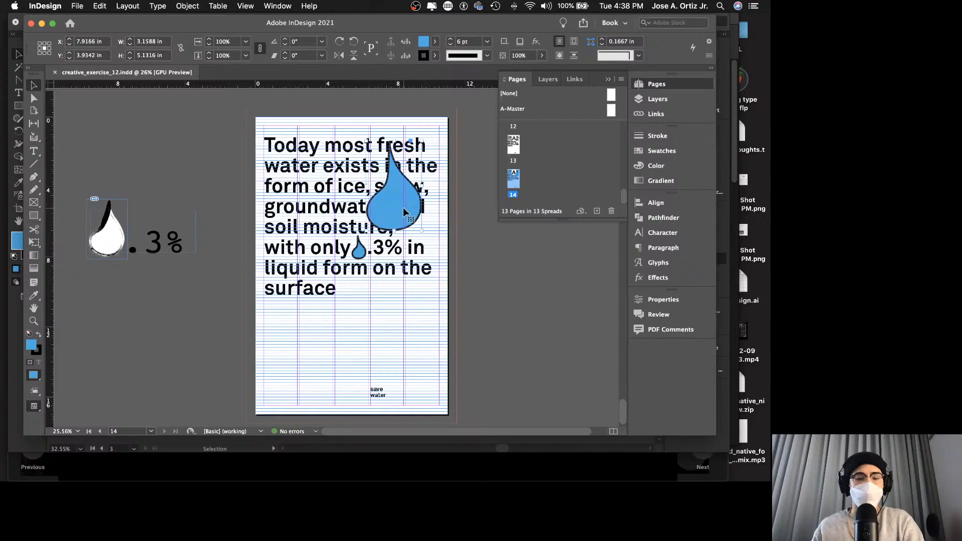
key(shift+w)
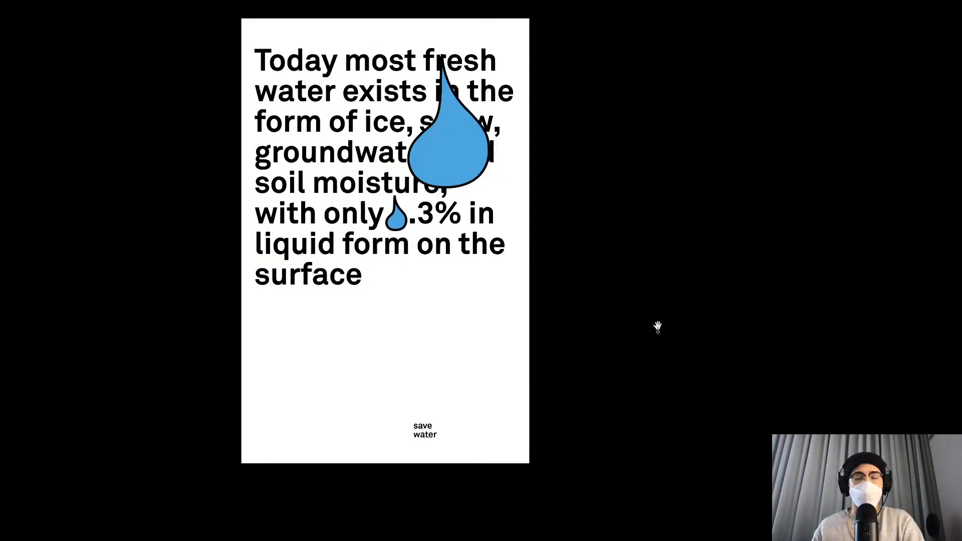
key(Escape)
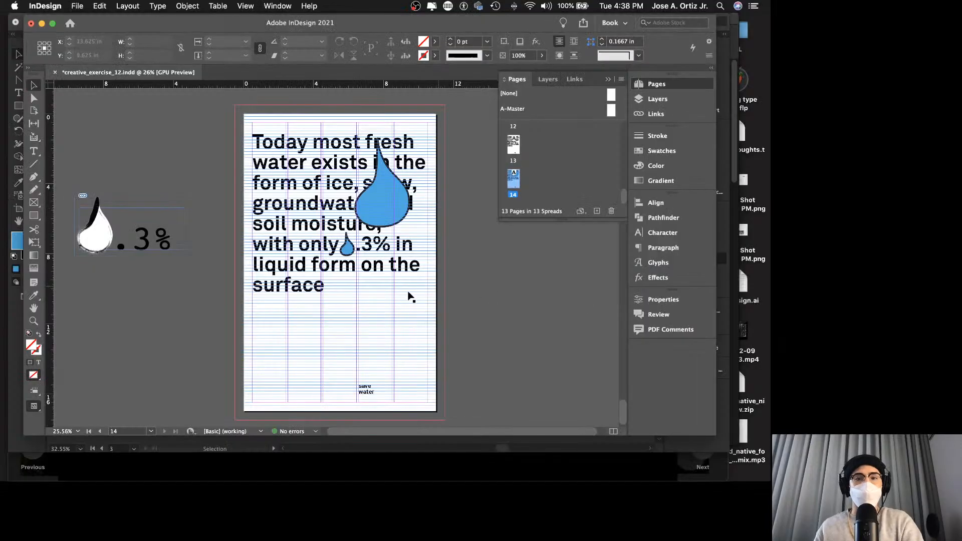
Move the large blue drop into the empty area below the text, beside "save water", and preview the page.
scroll(383, 288, down, 2)
drag(375, 203, 321, 354)
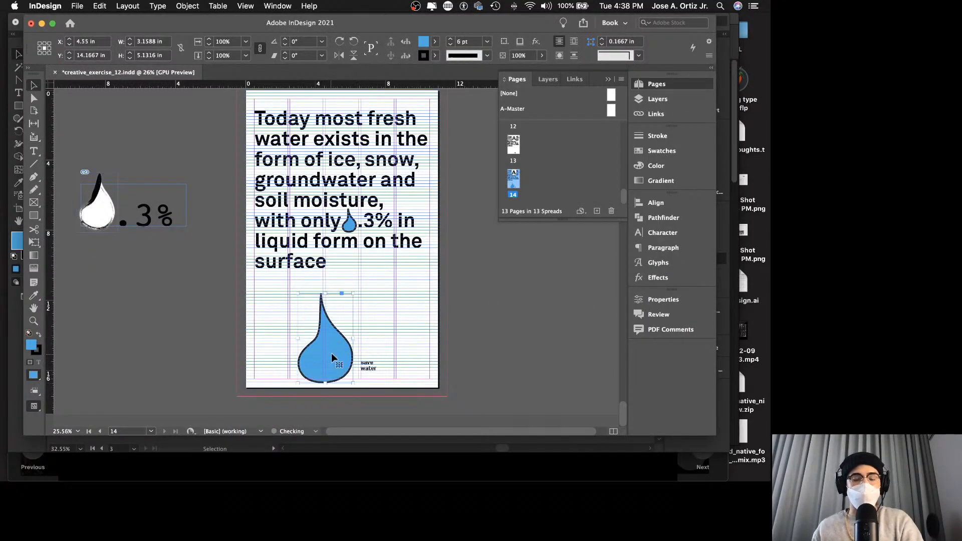
key(shift+w)
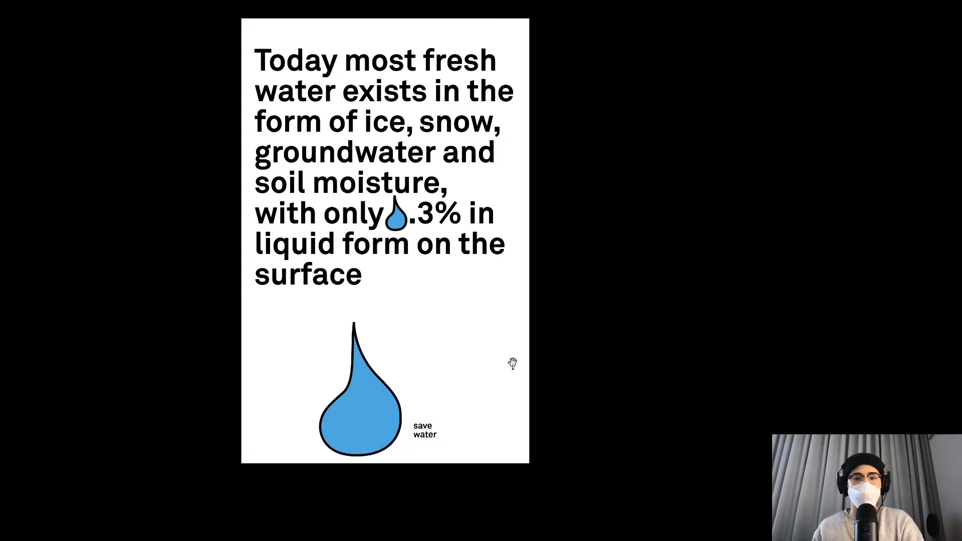
Check the poster with the inline drop and the large drop in full-screen preview.
key(Escape)
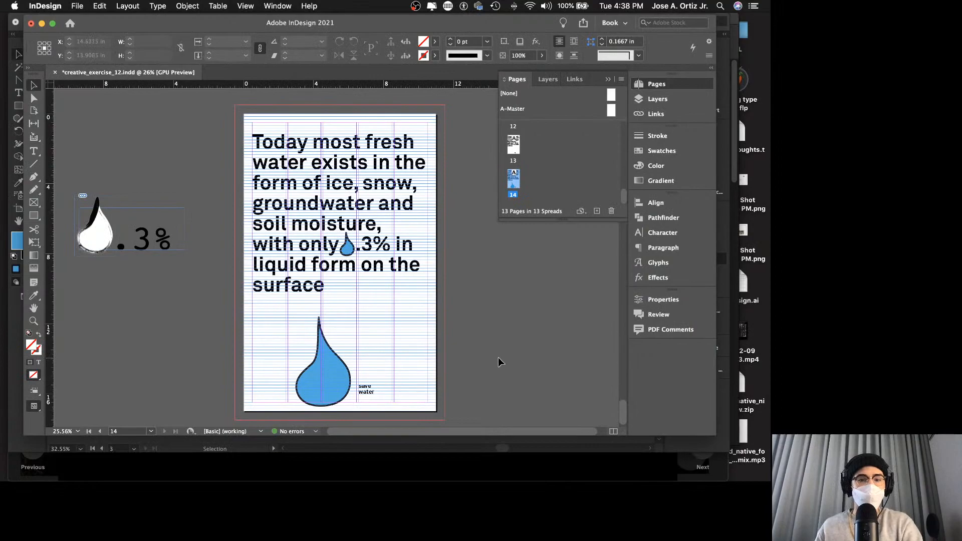
key(shift+w)
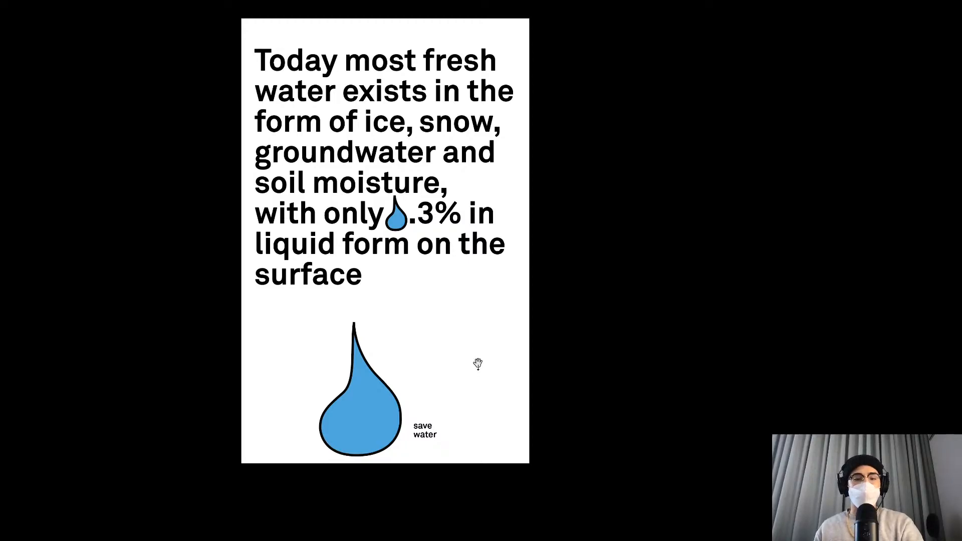
key(Escape)
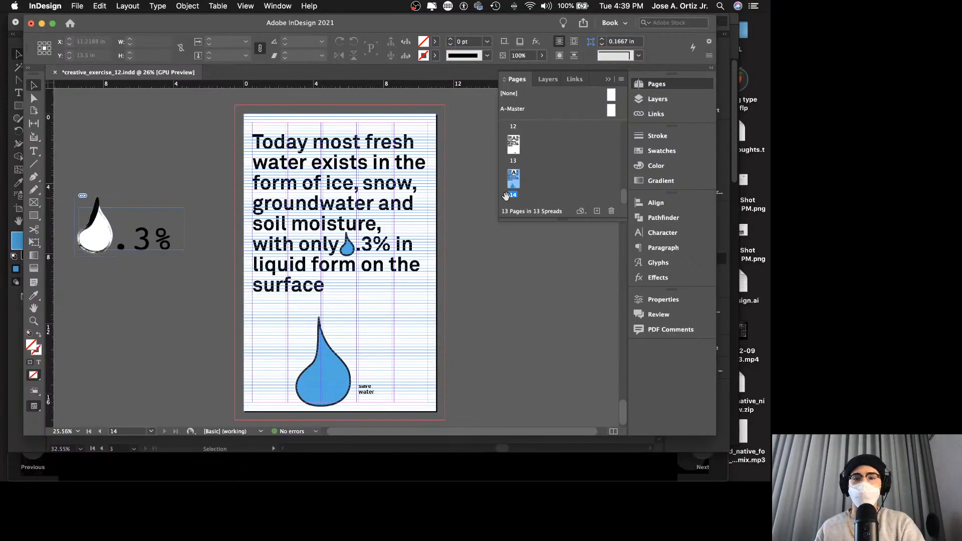
Duplicate page 14 and move the large blue drop off the copy onto the pasteboard.
drag(506, 196, 597, 211)
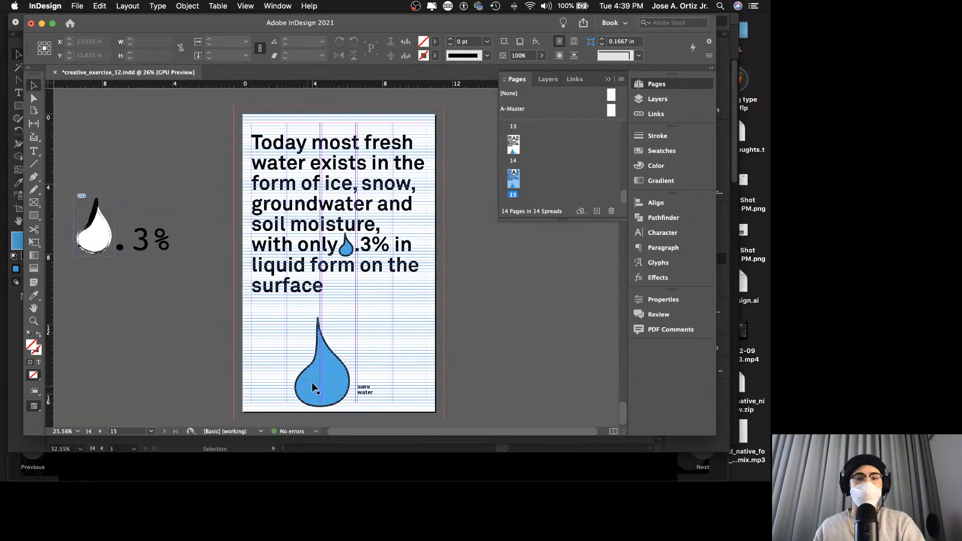
drag(312, 383, 98, 374)
click(353, 275)
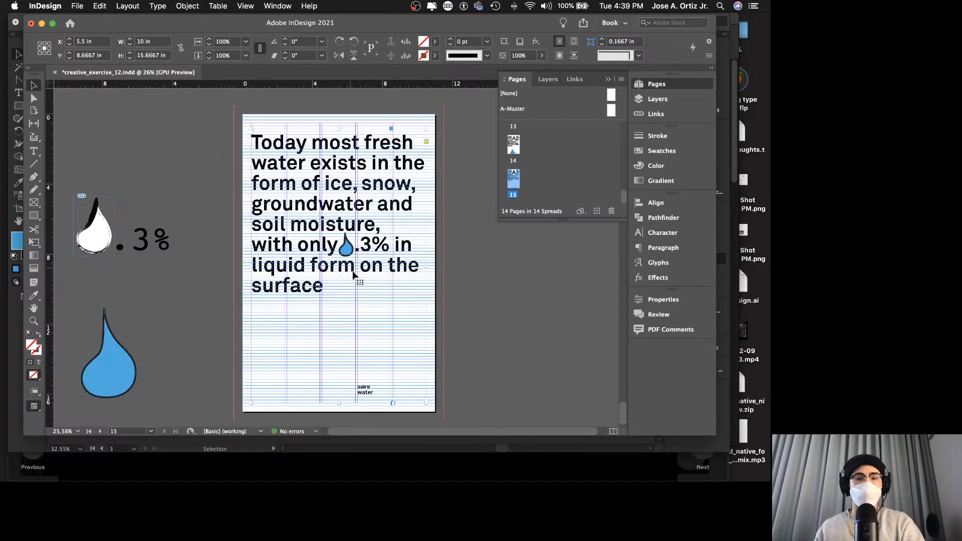
click(445, 304)
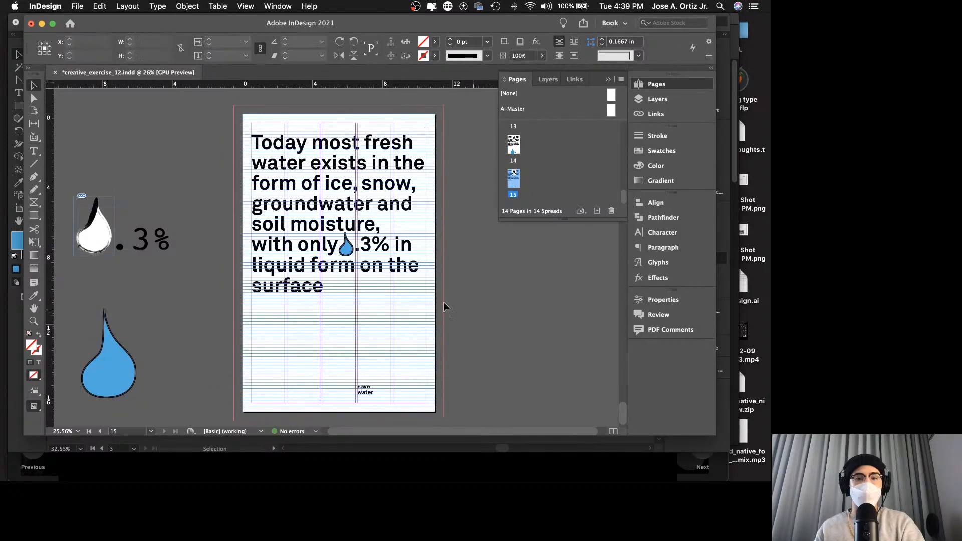
Break the poster text so ".3%" stands on its own indented line and "in liquid form on" starts a new line.
double_click(397, 247)
key(Return)
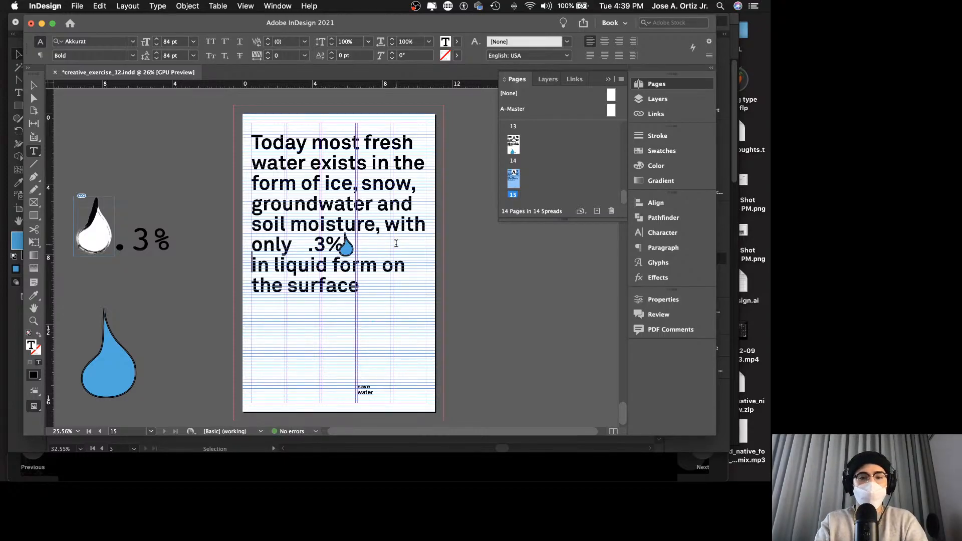
click(306, 244)
key(Return)
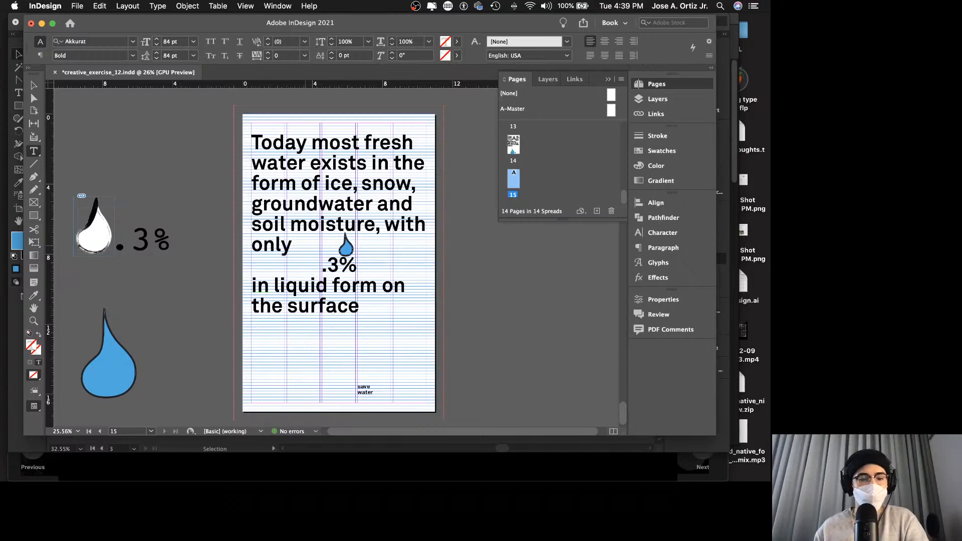
Move the small blue drop directly in front of the indented ".3%", nudge it close to the decimal point, and preview the page.
key(Escape)
key(z)
click(330, 247)
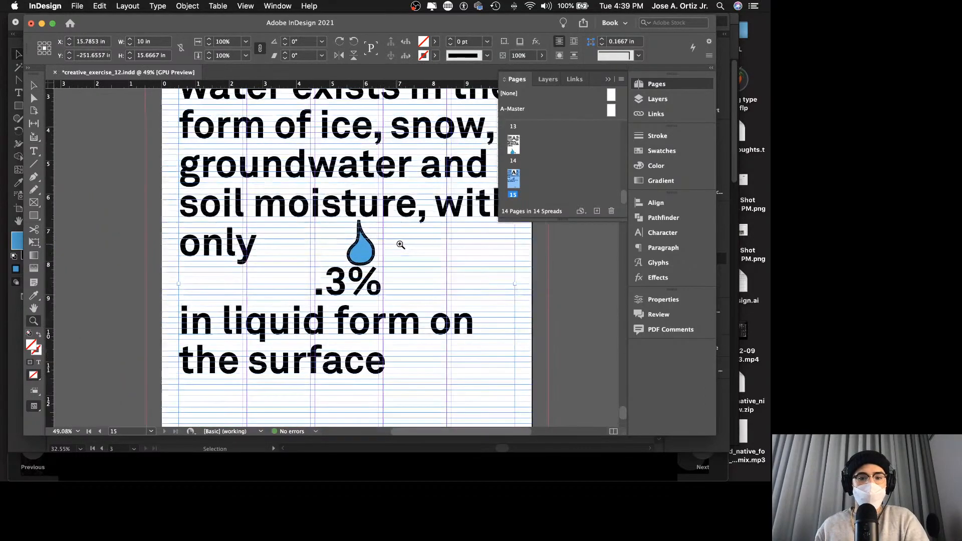
key(v)
drag(360, 235, 291, 280)
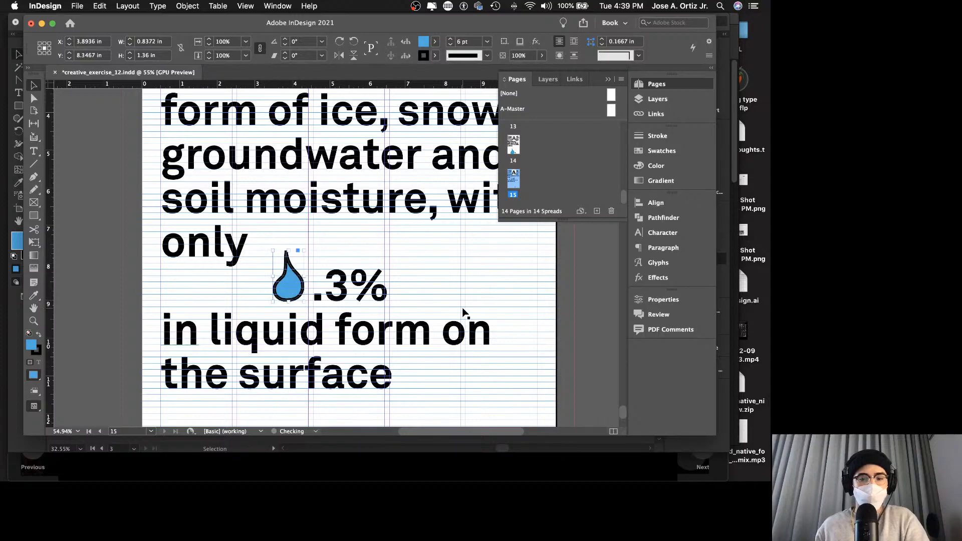
key(Right)
key(Right)
key(Right)
key(Right)
key(Down)
key(Down)
key(Down)
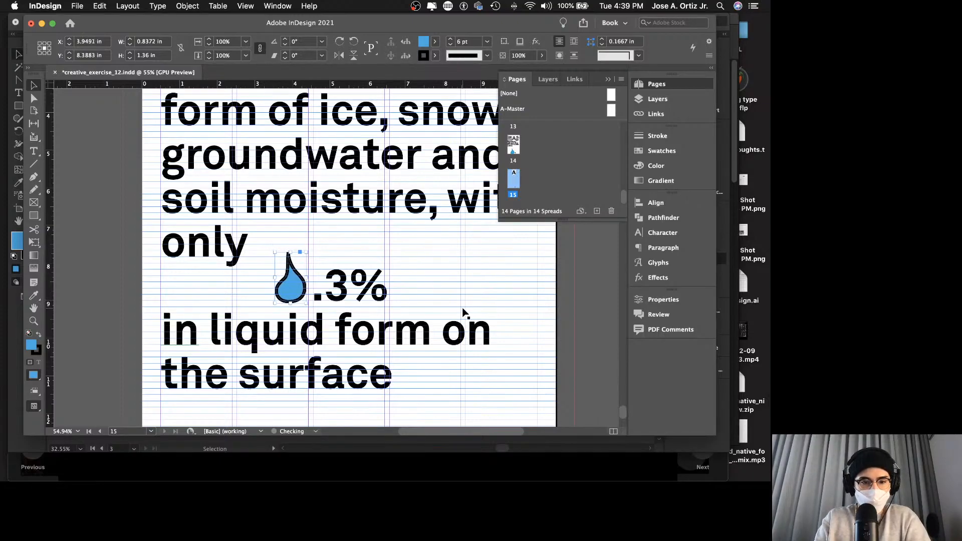
key(Right)
key(Right)
key(Right)
key(Right)
key(Right)
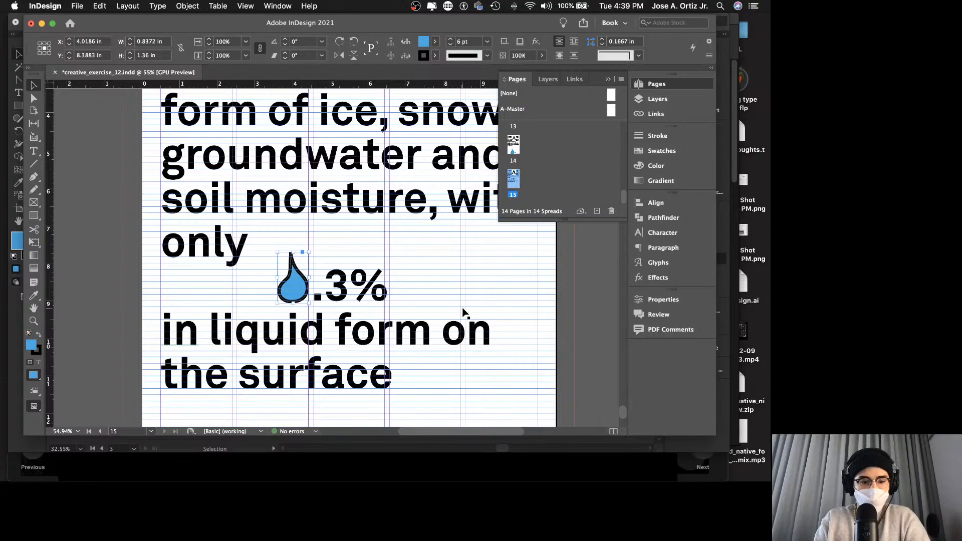
key(shift+w)
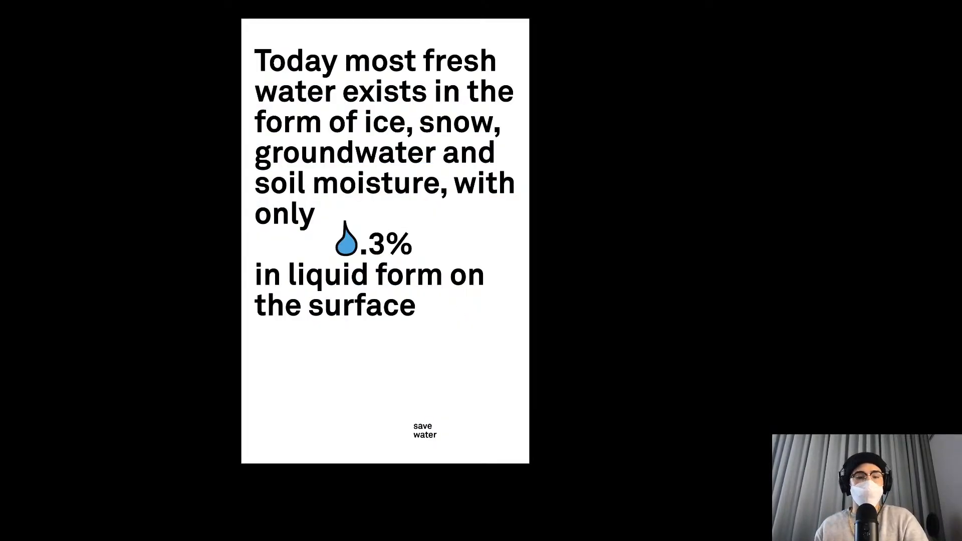
key(Escape)
Indent "in" so it begins where ".3%" ends on the line above, and preview the page.
scroll(198, 275, down, 3)
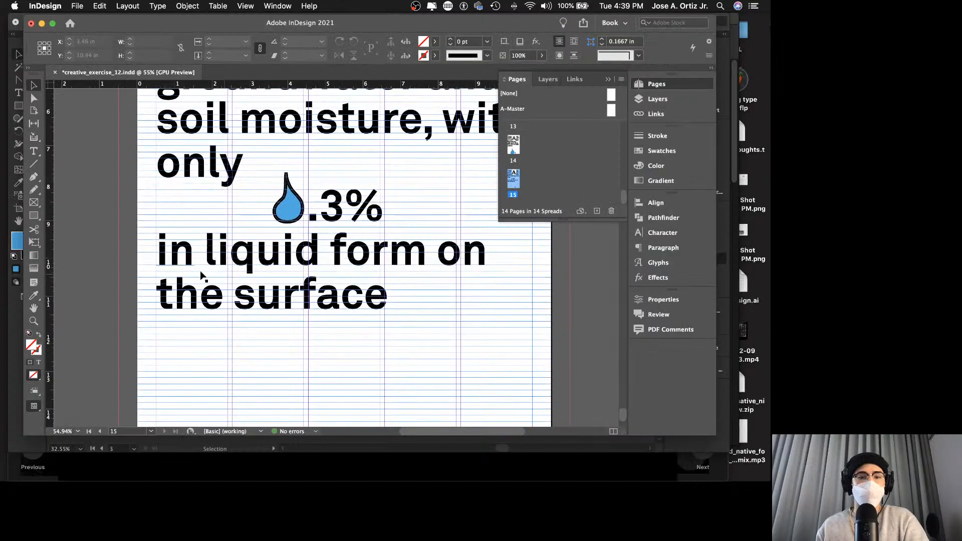
double_click(175, 252)
click(160, 244)
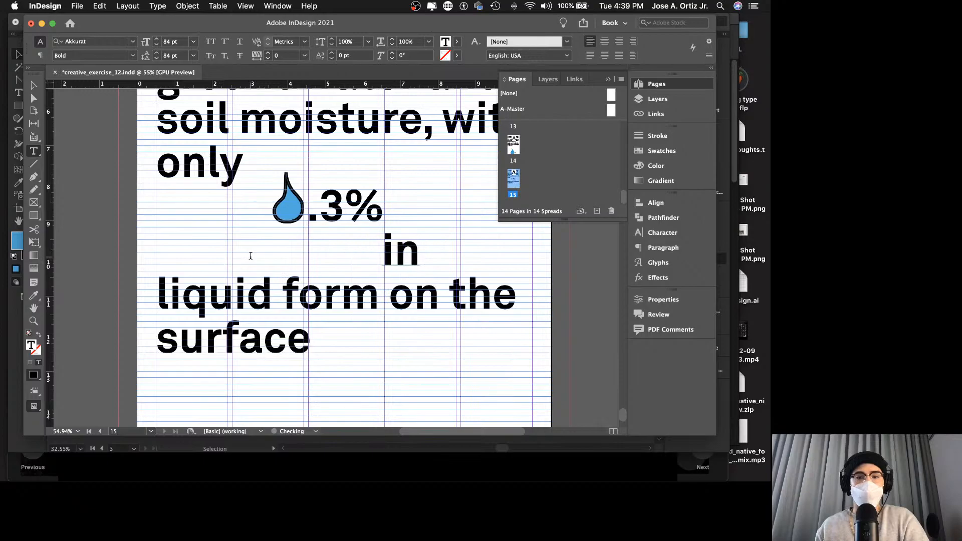
key(Escape)
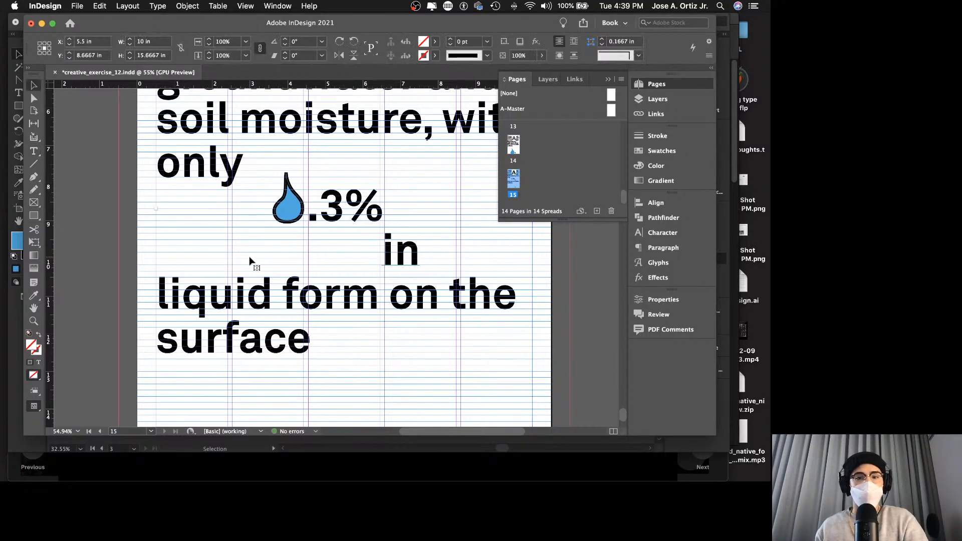
key(shift+w)
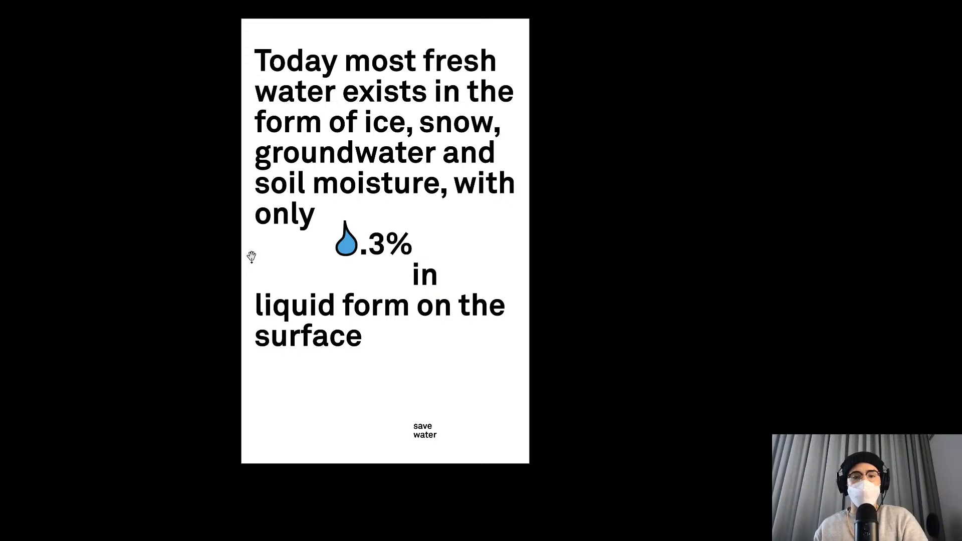
key(Escape)
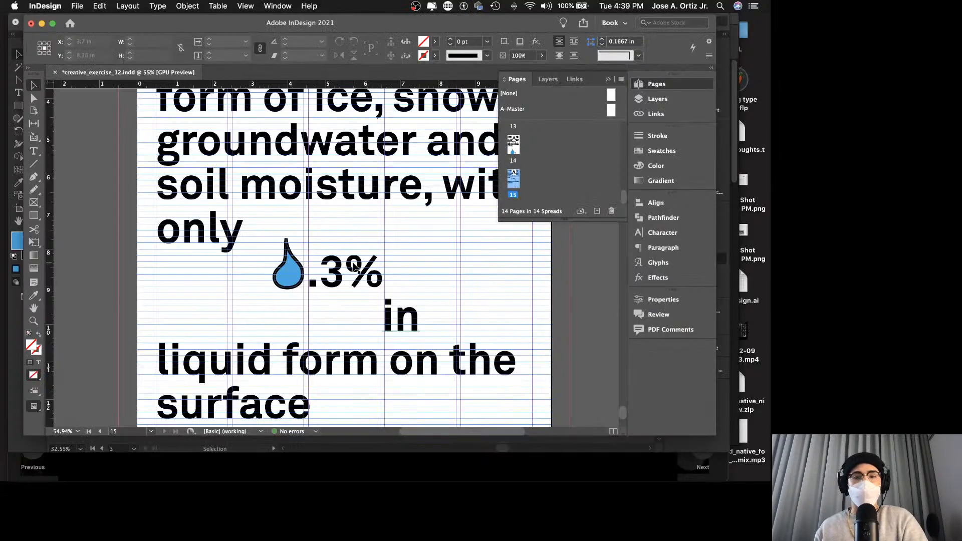
Break the line before "form" so "liquid" stands alone on the line below "in".
double_click(247, 296)
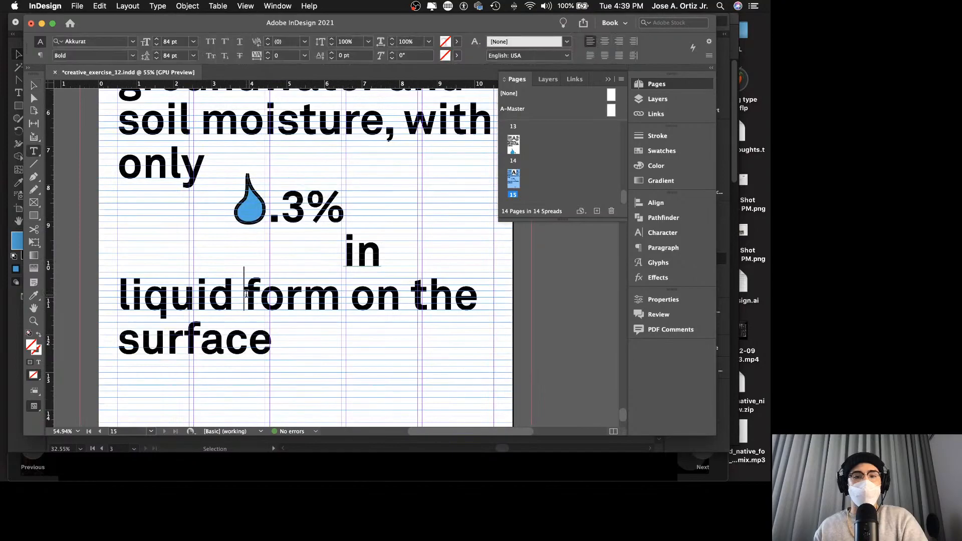
key(Return)
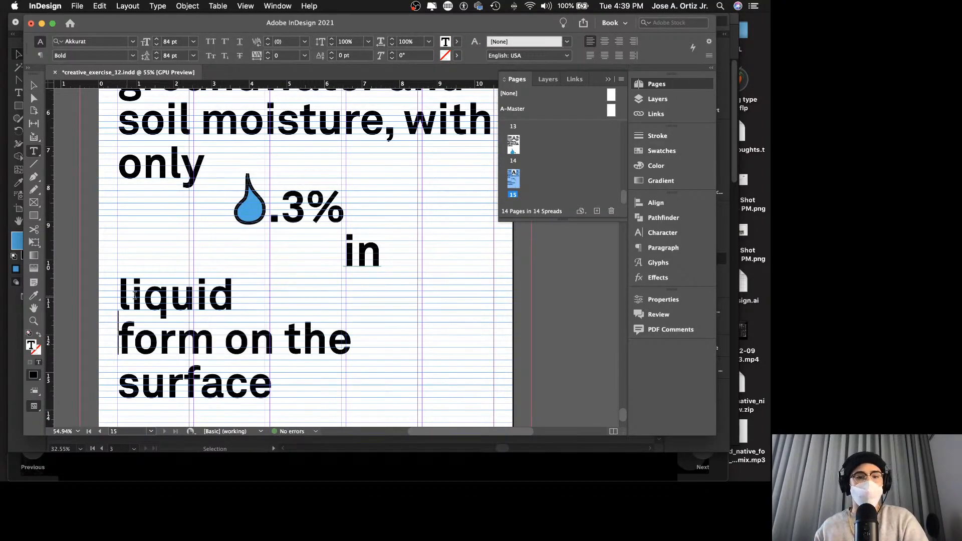
click(122, 294)
key(BackSpace)
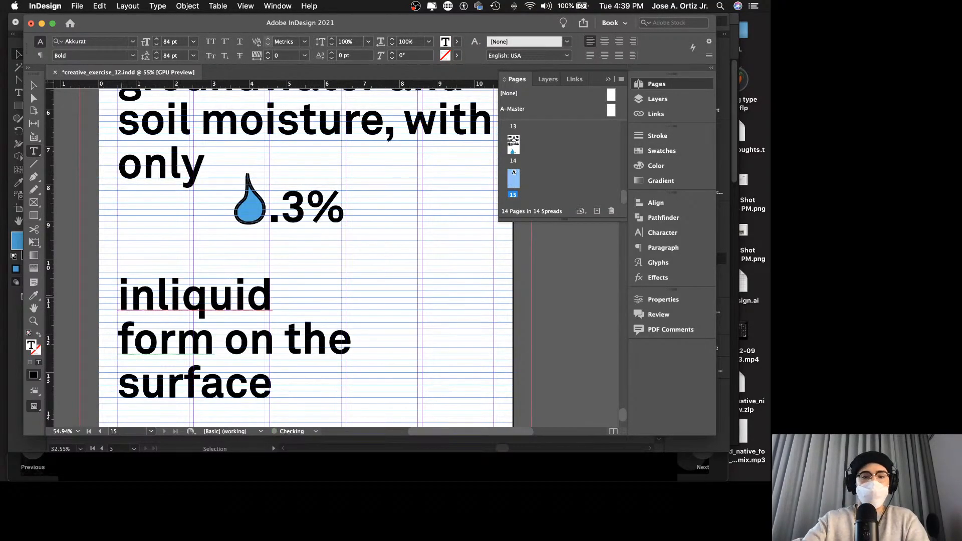
key(Return)
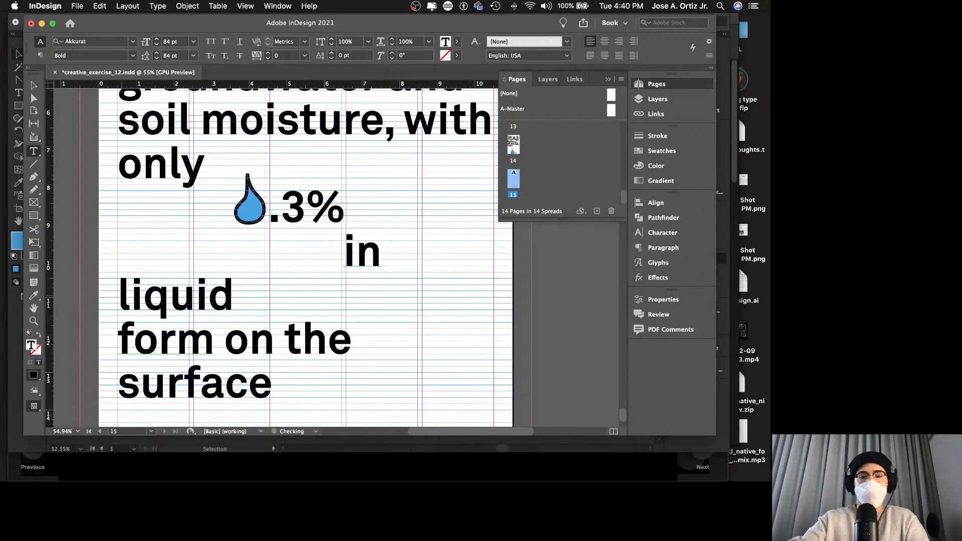
key(BackSpace)
key(Return)
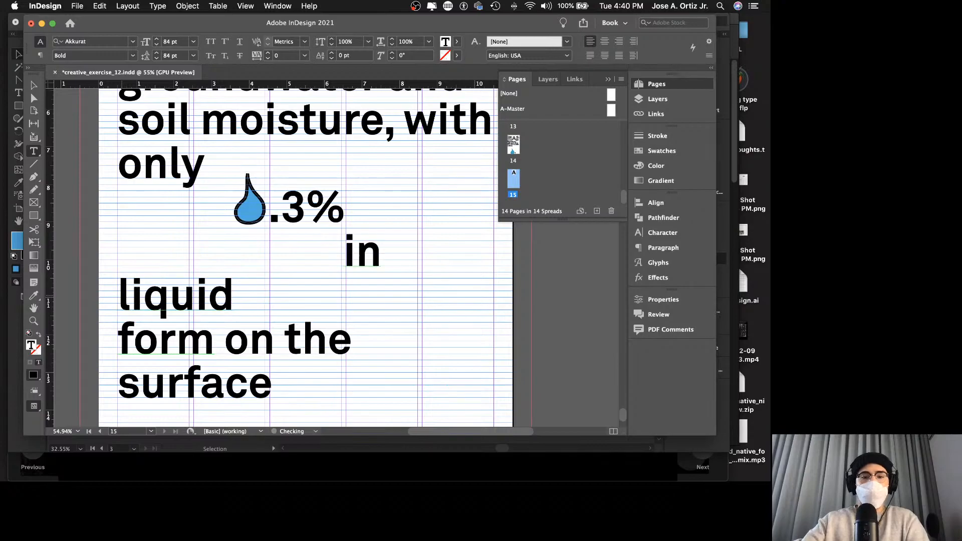
Indent "liquid" so it lines up under "in", and preview the page.
key(Tab)
key(Tab)
key(Tab)
key(Tab)
text(q)
key(Tab)
key(Tab)
key(Tab)
key(Tab)
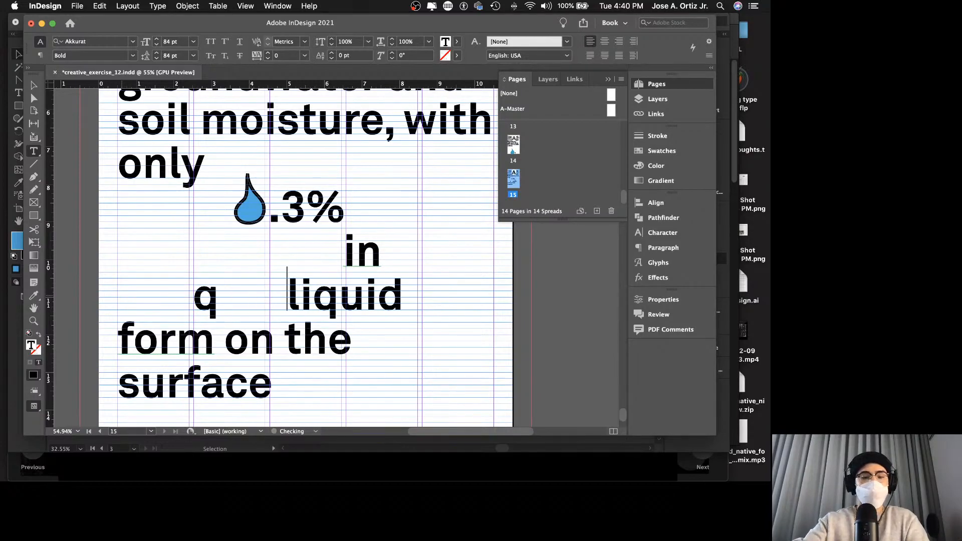
key(BackSpace)
key(BackSpace)
key(BackSpace)
key(BackSpace)
key(BackSpace)
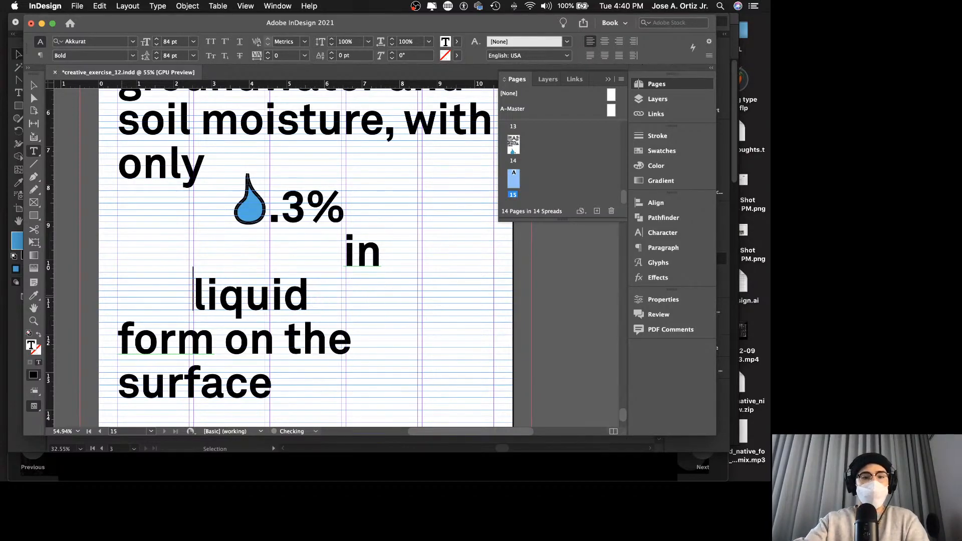
key(Tab)
key(Tab)
key(Tab)
key(Tab)
key(Tab)
key(Tab)
key(Tab)
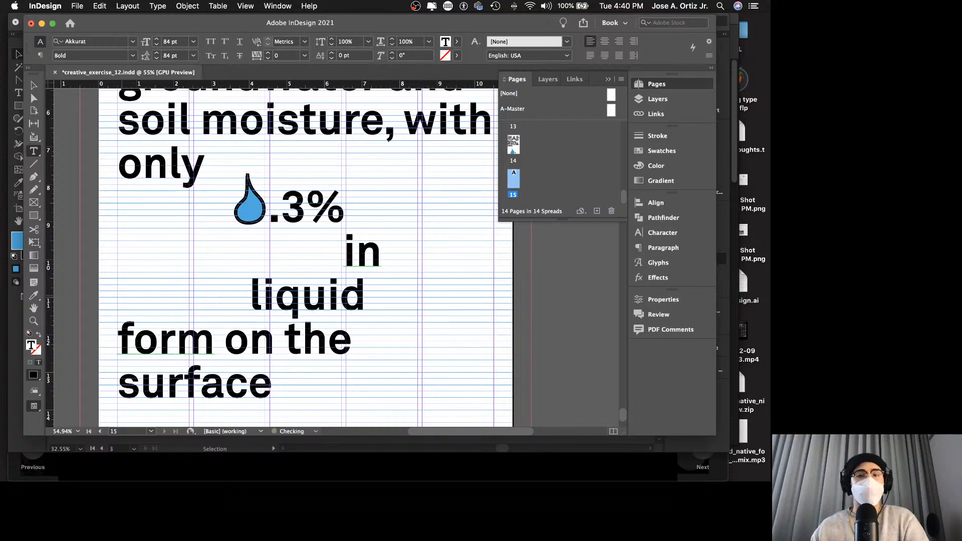
key(Tab)
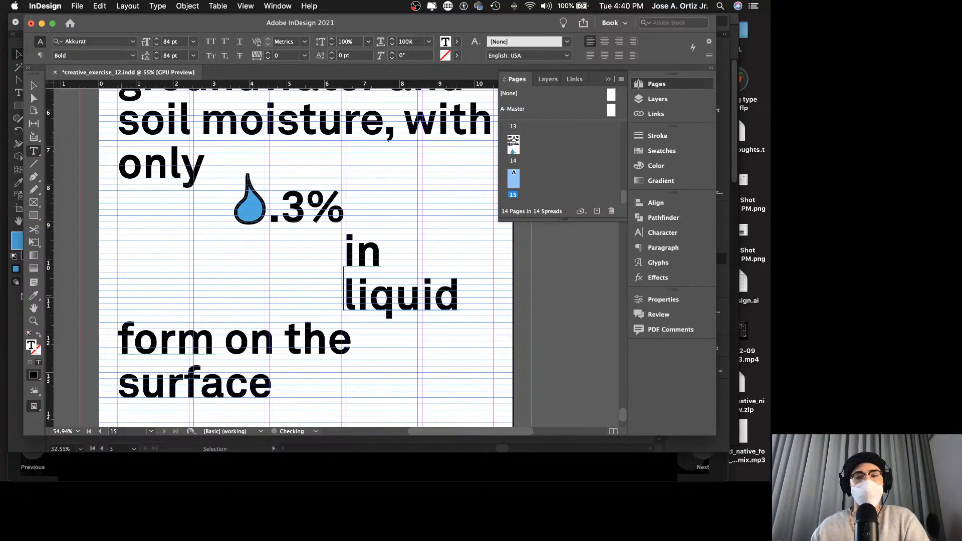
key(Escape)
key(shift+w)
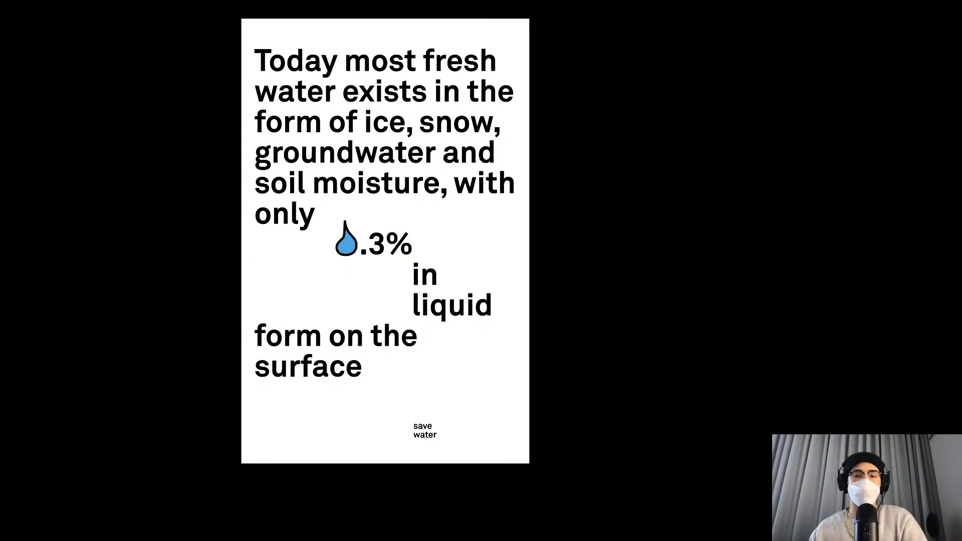
key(Escape)
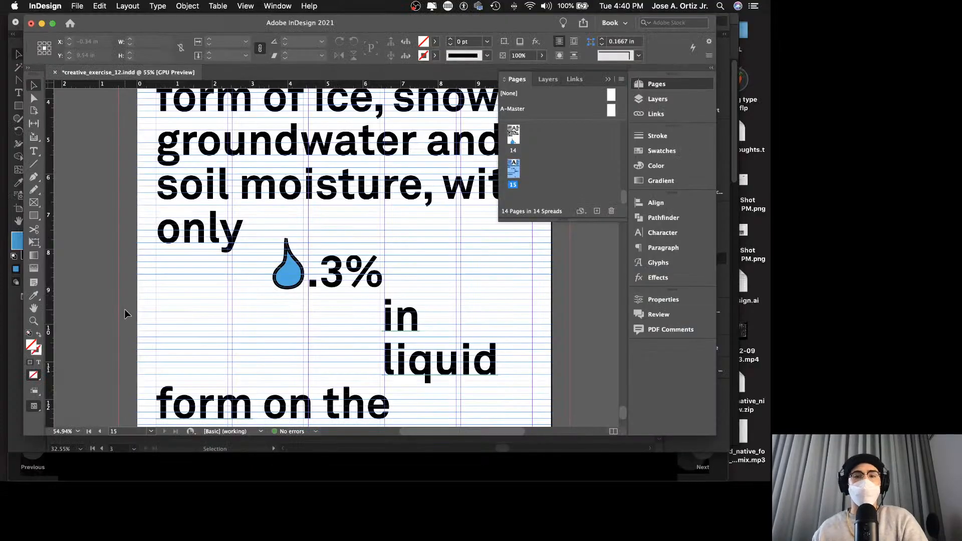
Break the line before "on the surface" and indent "form" so it lines up under "liquid".
scroll(82, 249, down, 5)
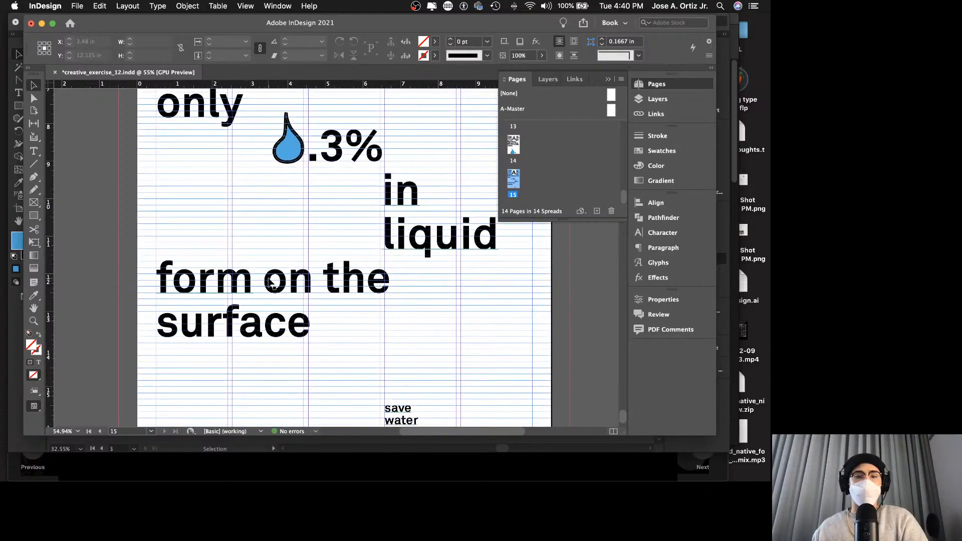
double_click(267, 282)
key(Return)
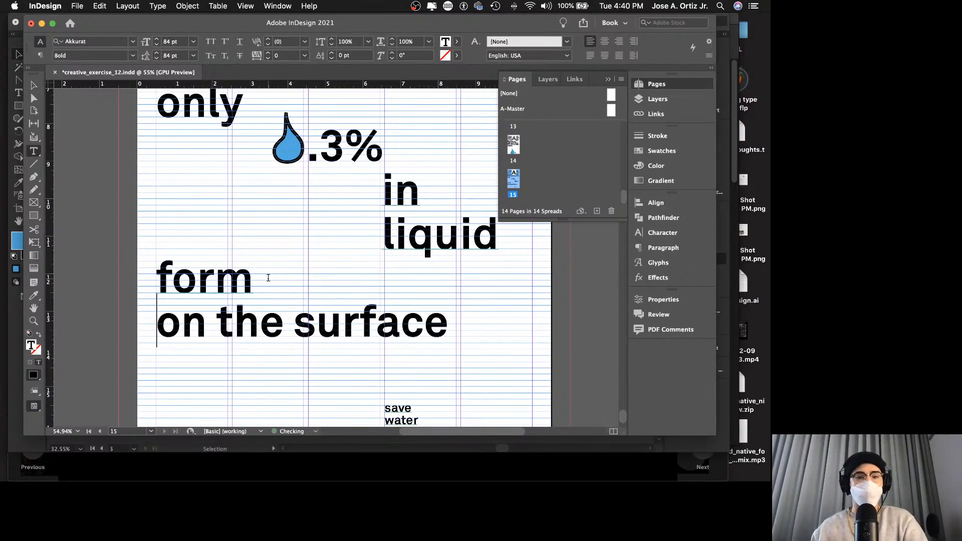
click(158, 276)
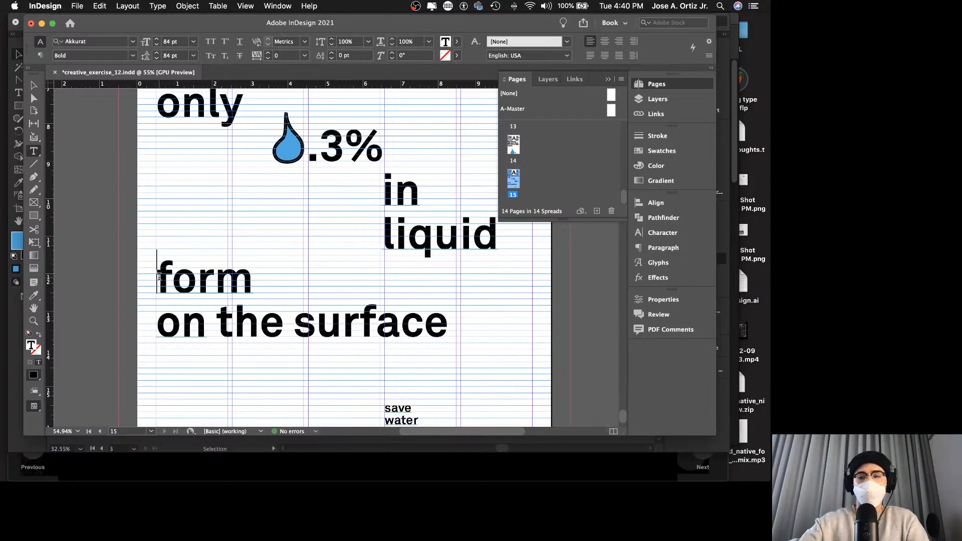
key(BackSpace)
text(`)
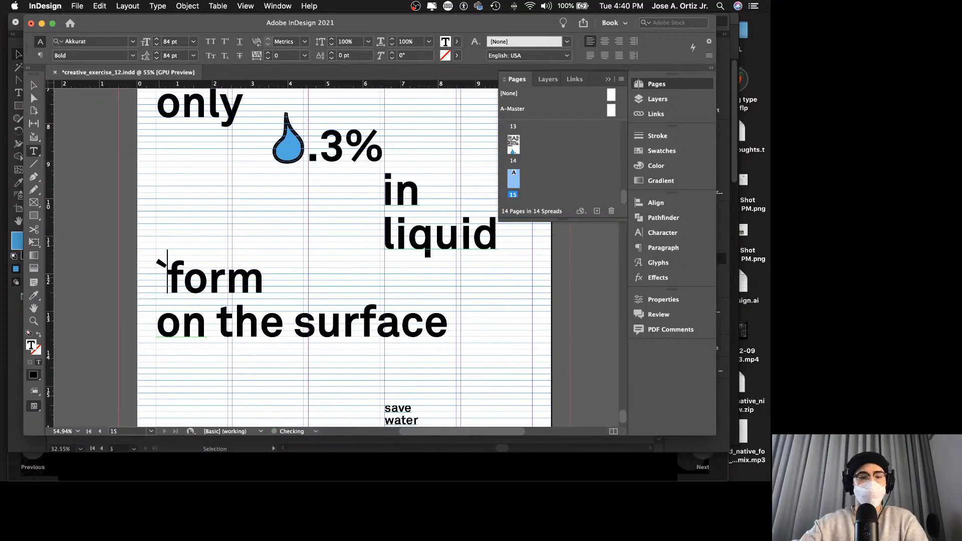
key(BackSpace)
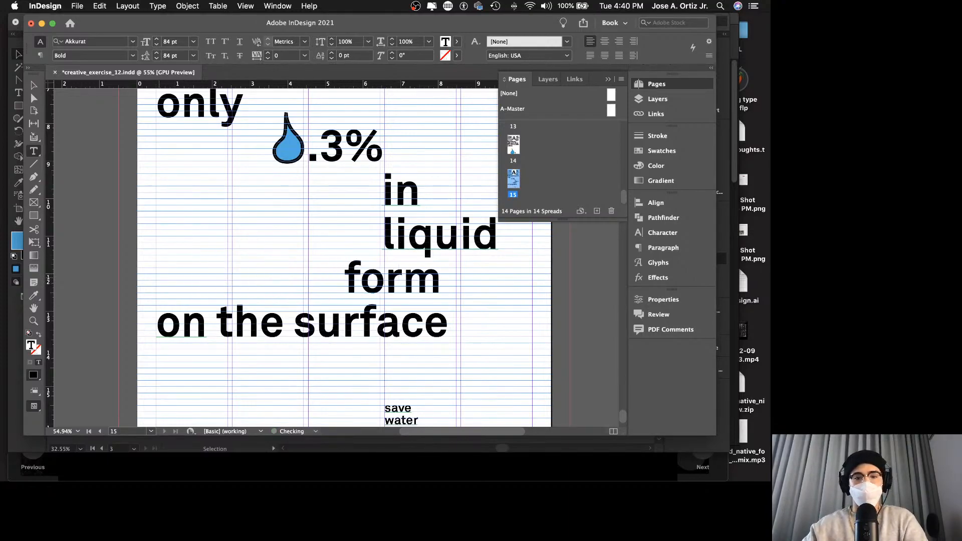
key(Escape)
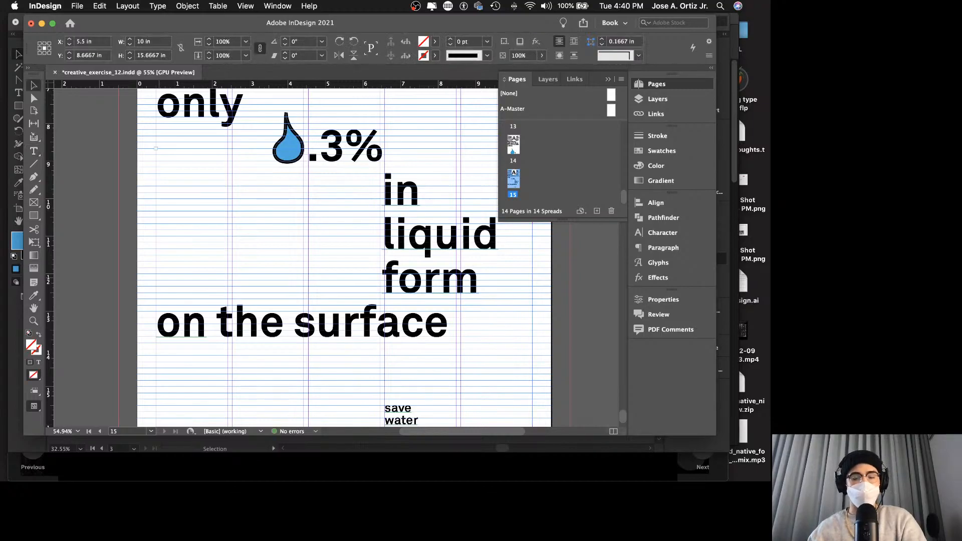
Close the gap between the blue drop and ".3%", and preview the page before and after.
key(shift+w)
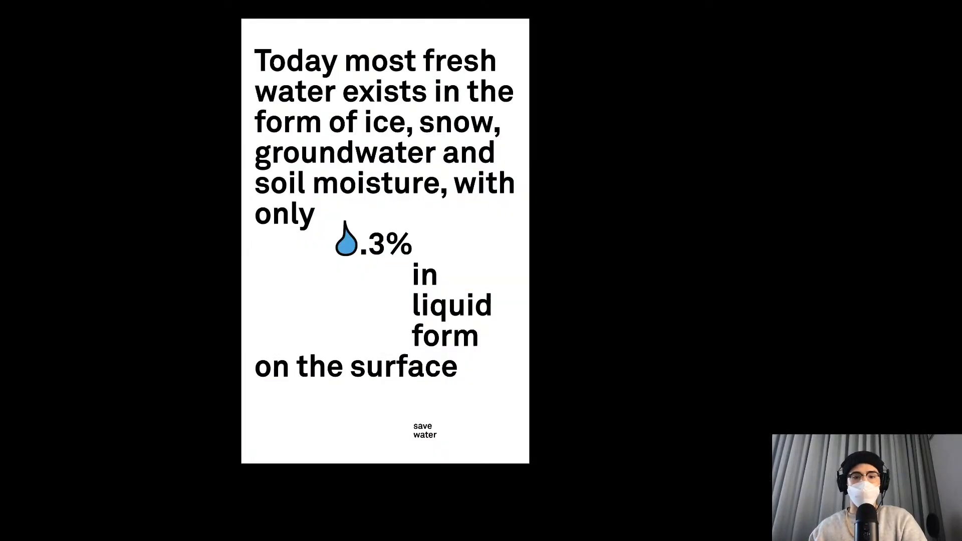
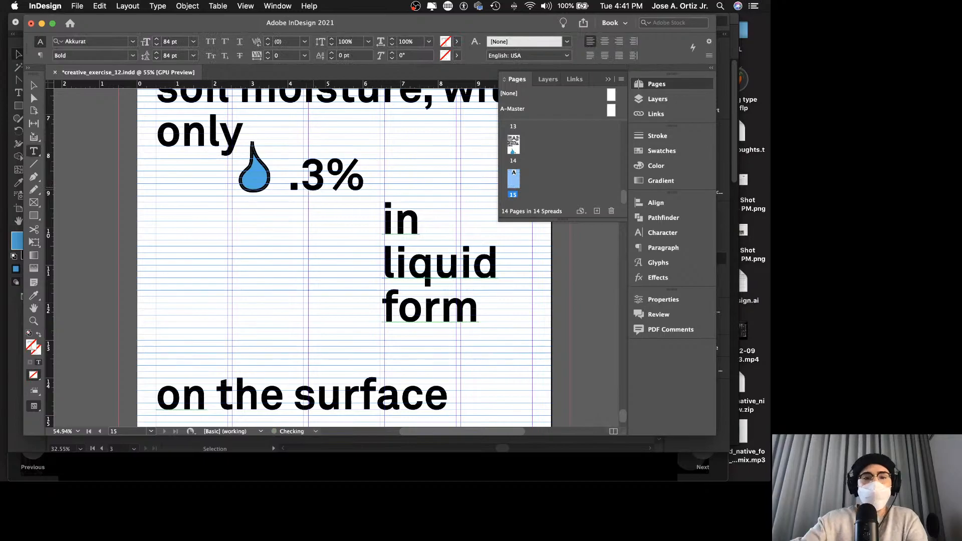
key(BackSpace)
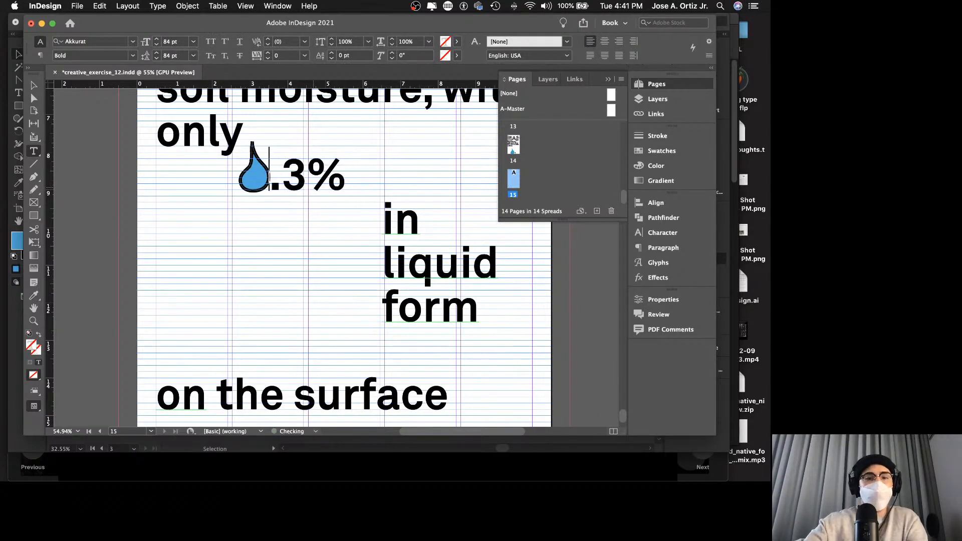
key(Escape)
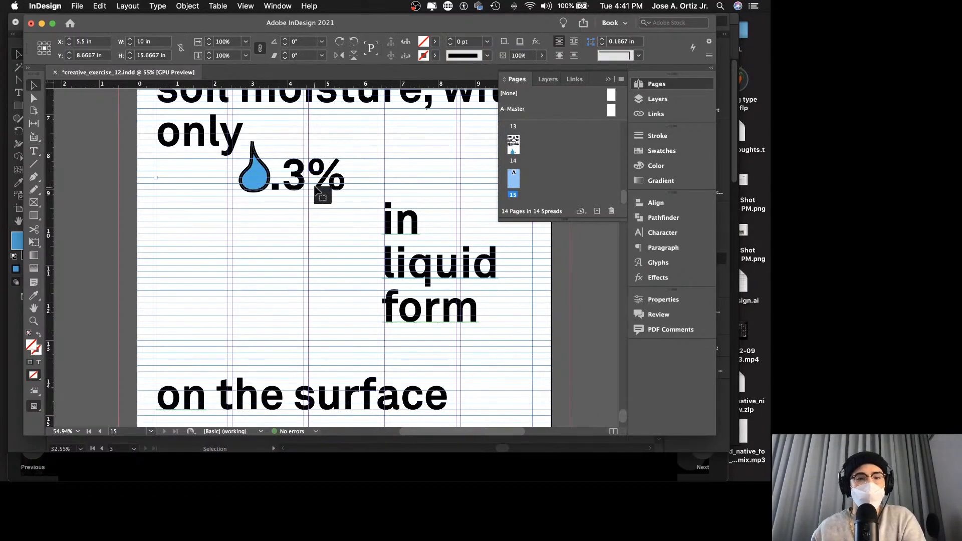
key(shift+w)
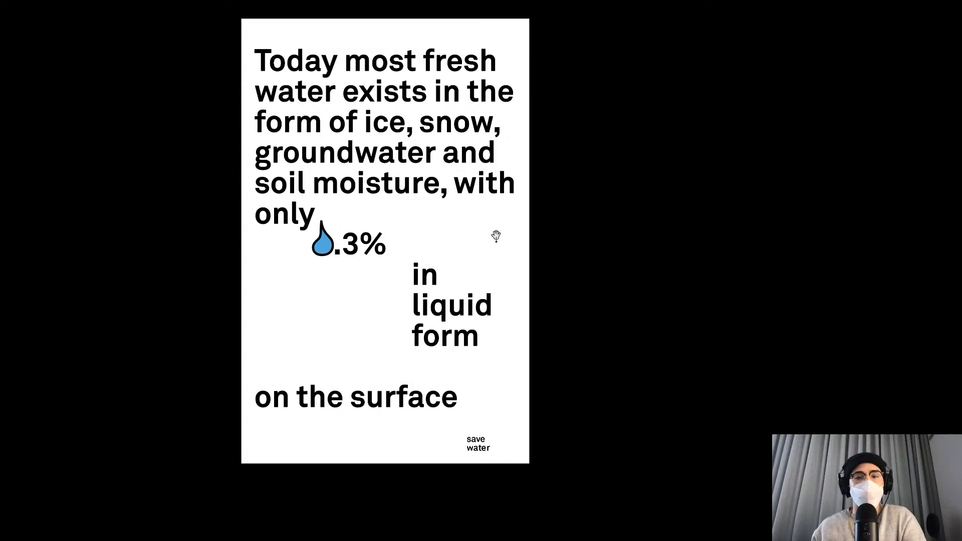
key(Escape)
Reduce the indent of "in" so the word sits beneath the percent sign and ends where ".3%" ends.
double_click(384, 312)
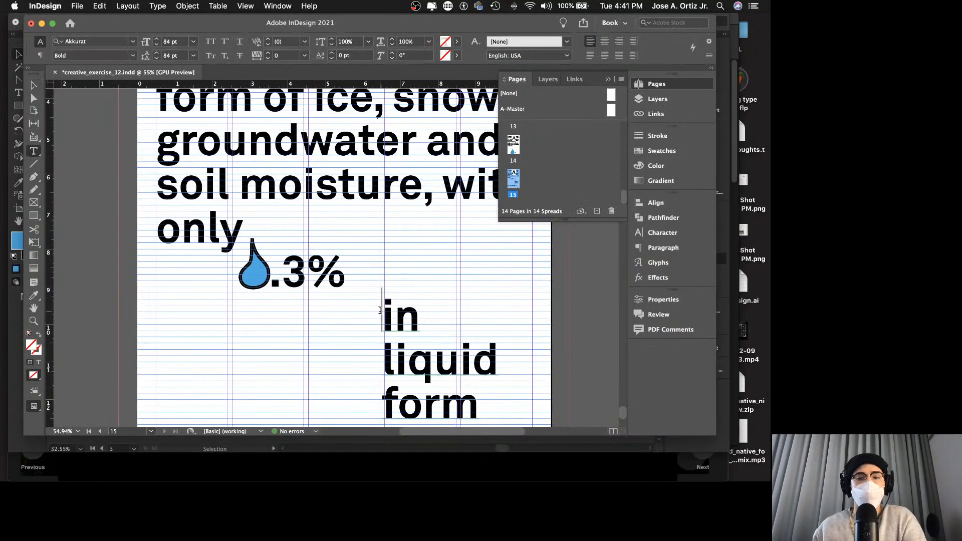
key(BackSpace)
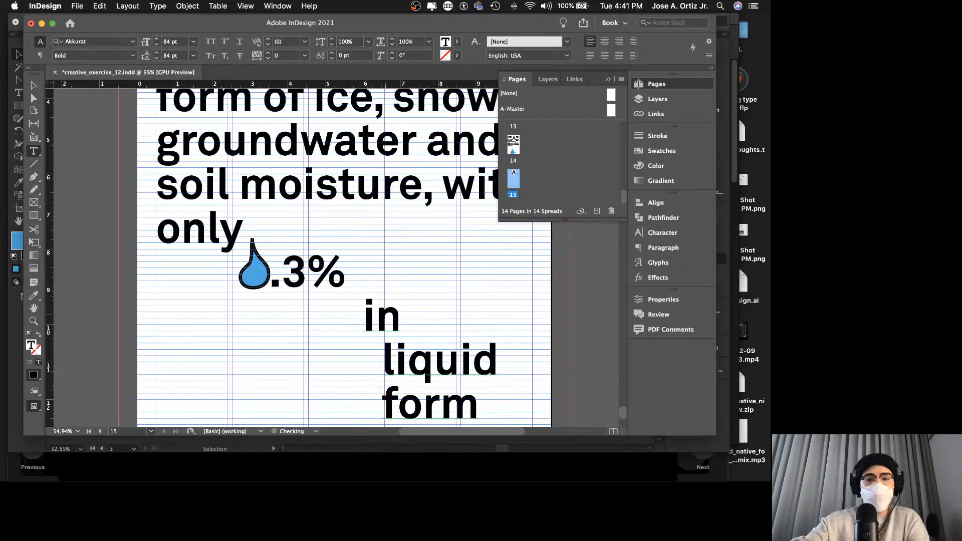
key(BackSpace)
key(BackSpace)
key(BackSpace)
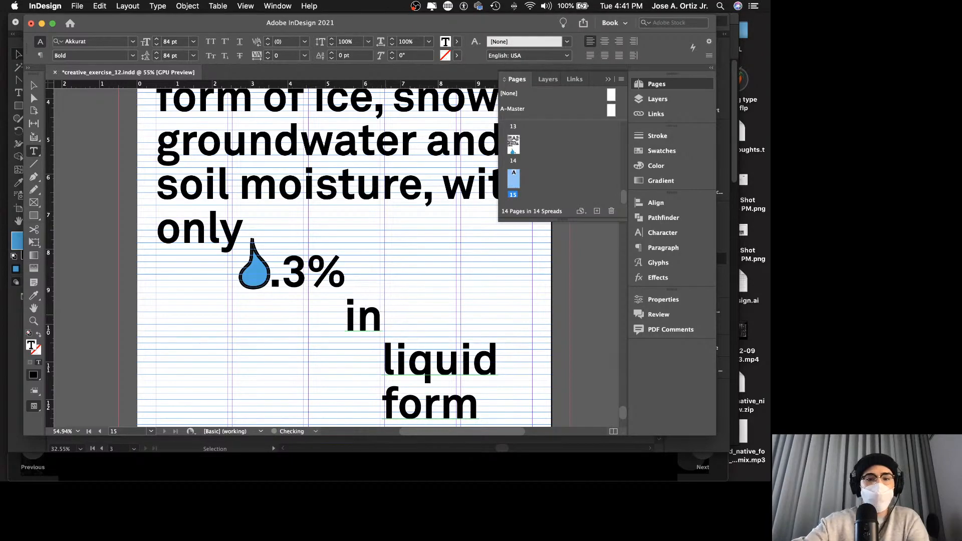
Reduce the indent of "liquid" so it begins where "in" ends on the line above.
click(382, 355)
key(BackSpace)
key(BackSpace)
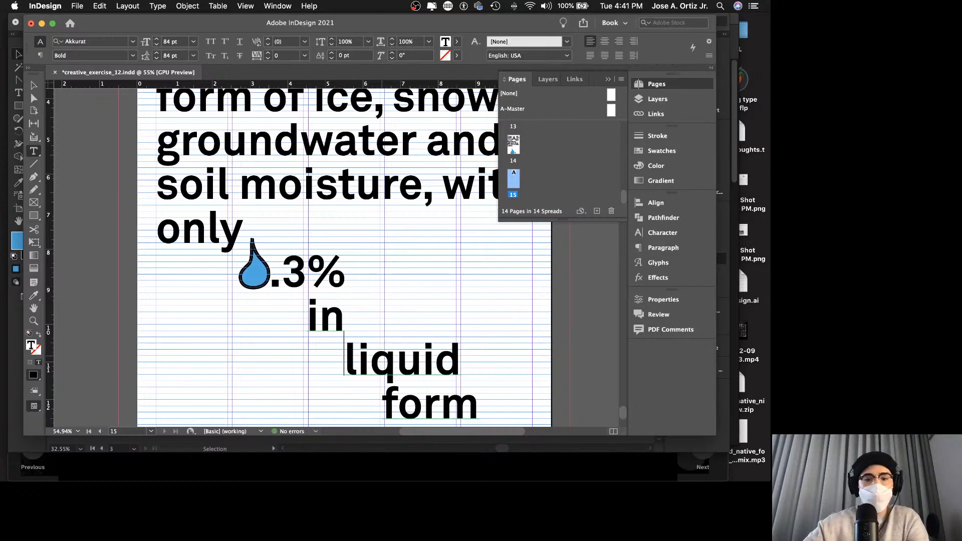
Preview the staggered text on the full page and save the document.
key(Escape)
key(shift+w)
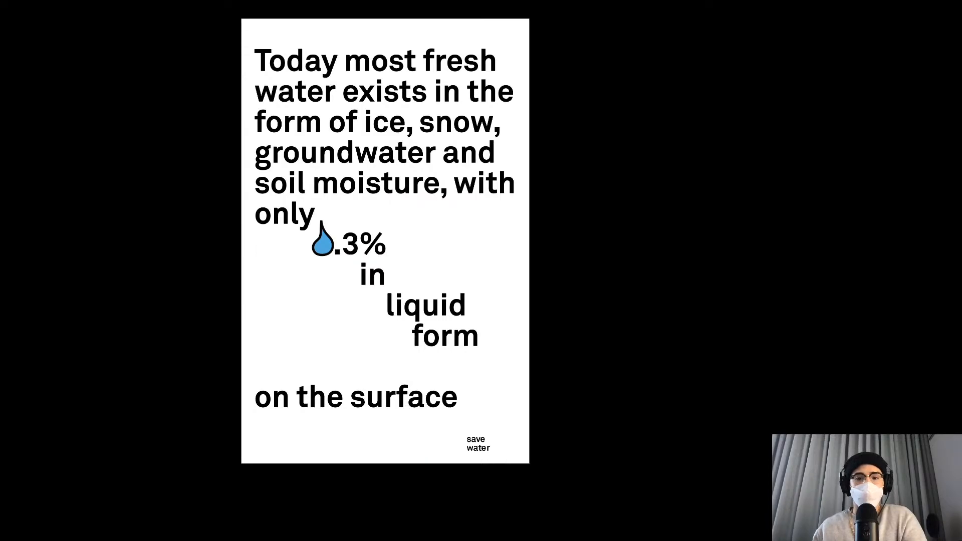
key(Escape)
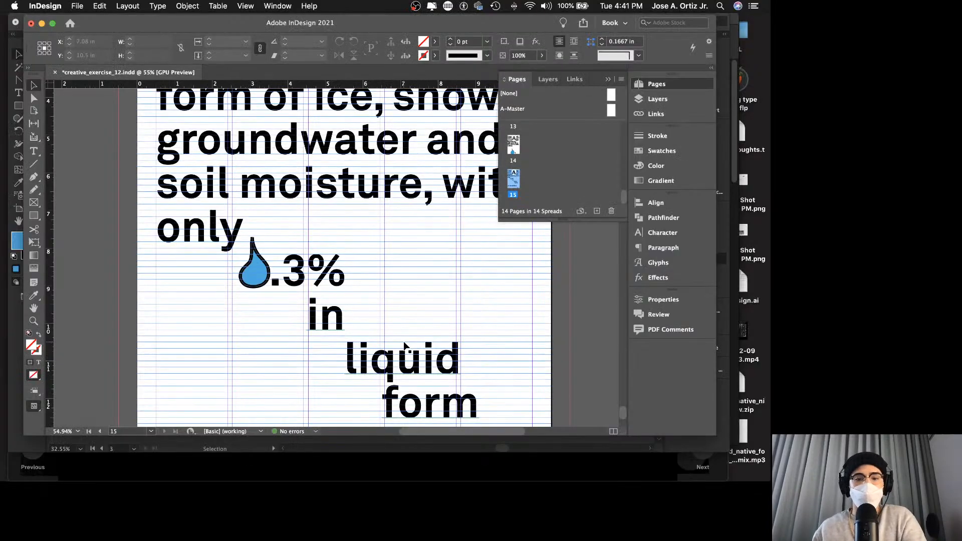
scroll(404, 346, down, 2)
key(super+s)
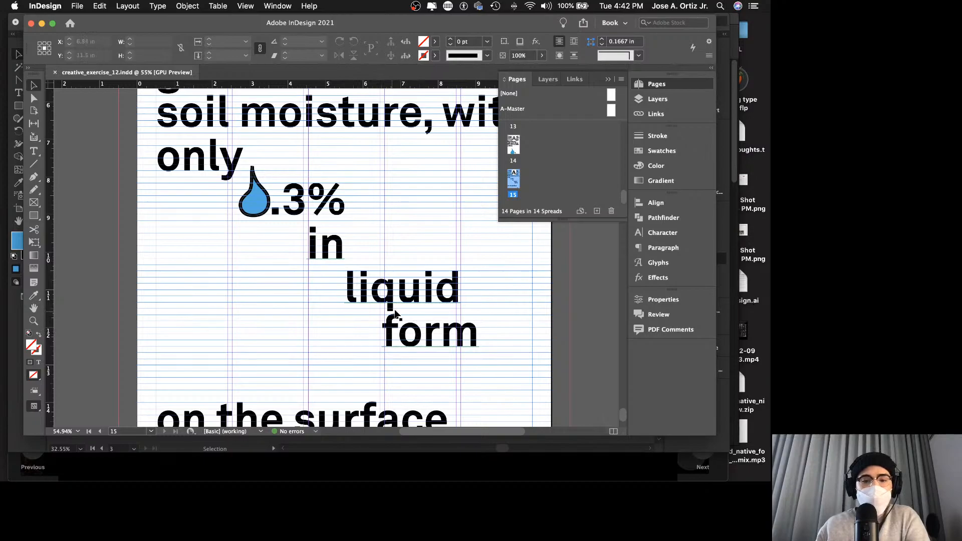
Try a 0.0625 in left indent and a 0.0625 in first-line indent on "liquid" and "form", resetting each to 0.
double_click(408, 312)
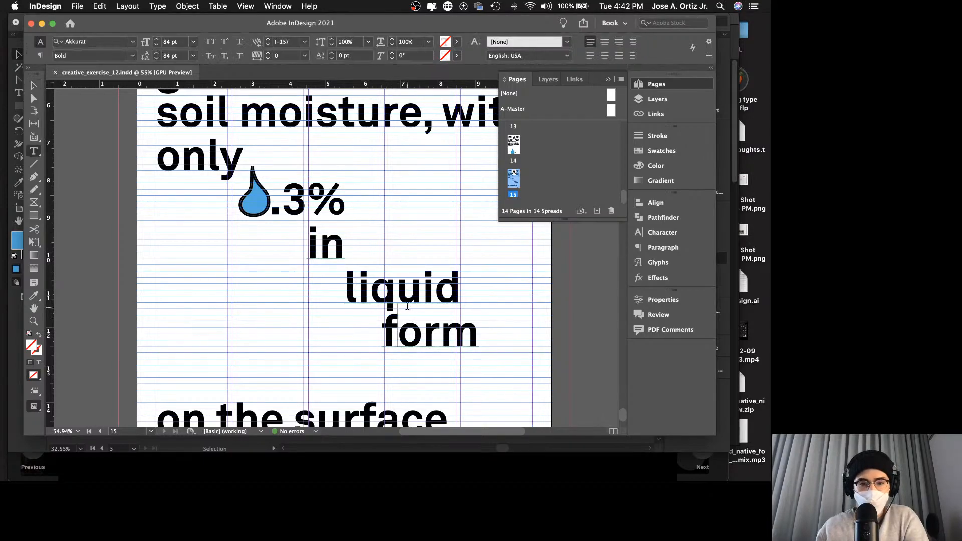
drag(488, 335, 344, 290)
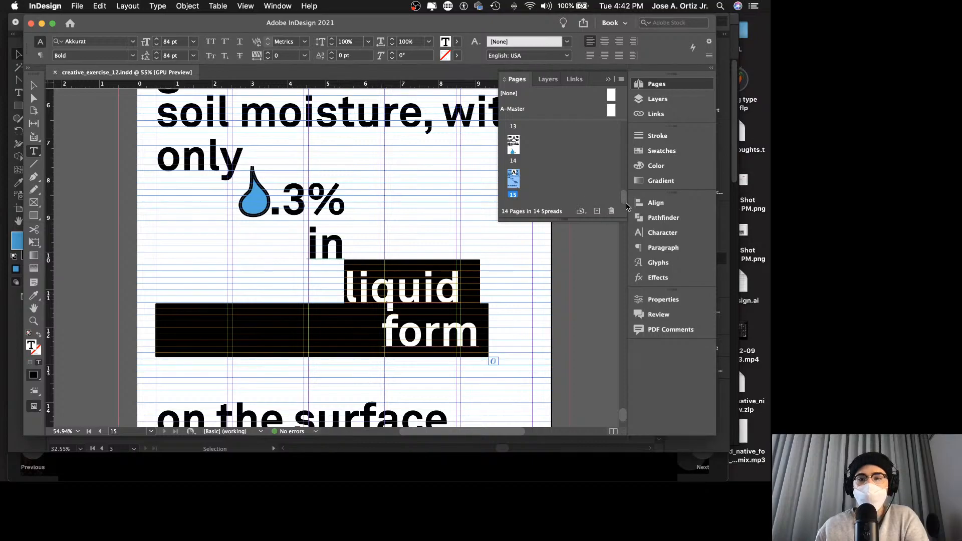
click(662, 234)
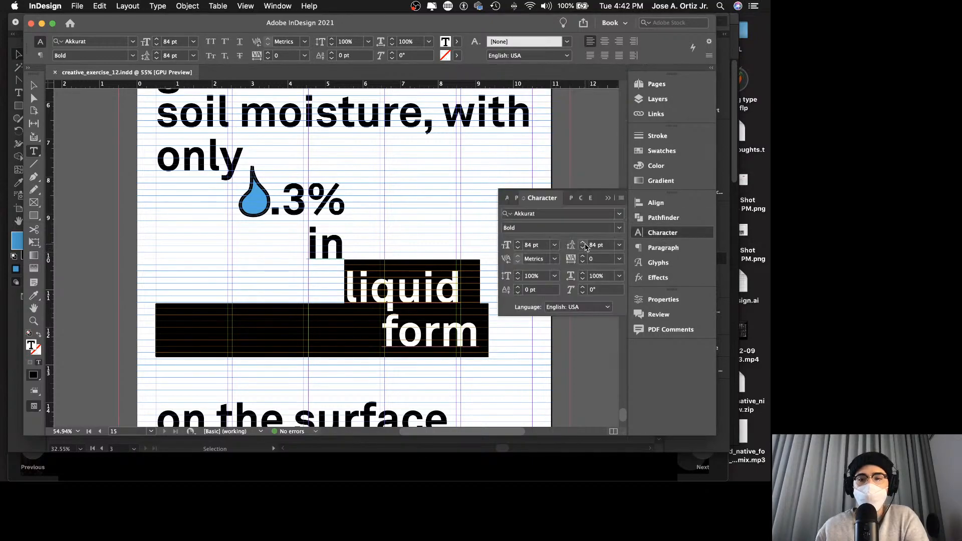
click(662, 248)
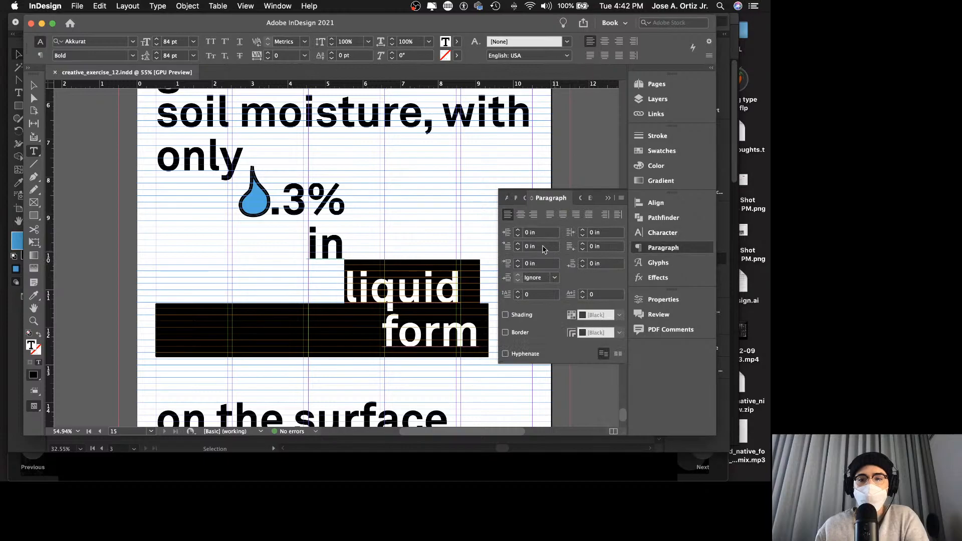
click(518, 230)
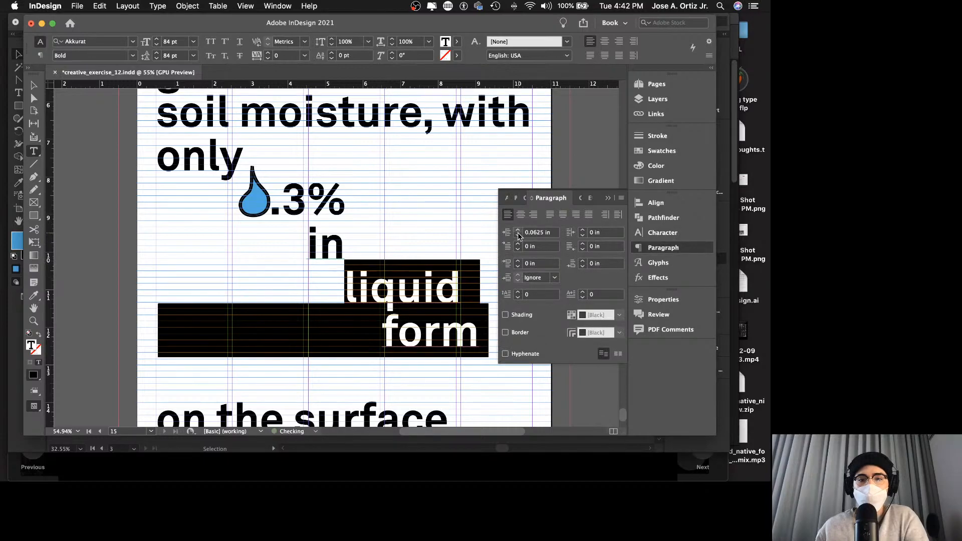
click(518, 235)
click(518, 244)
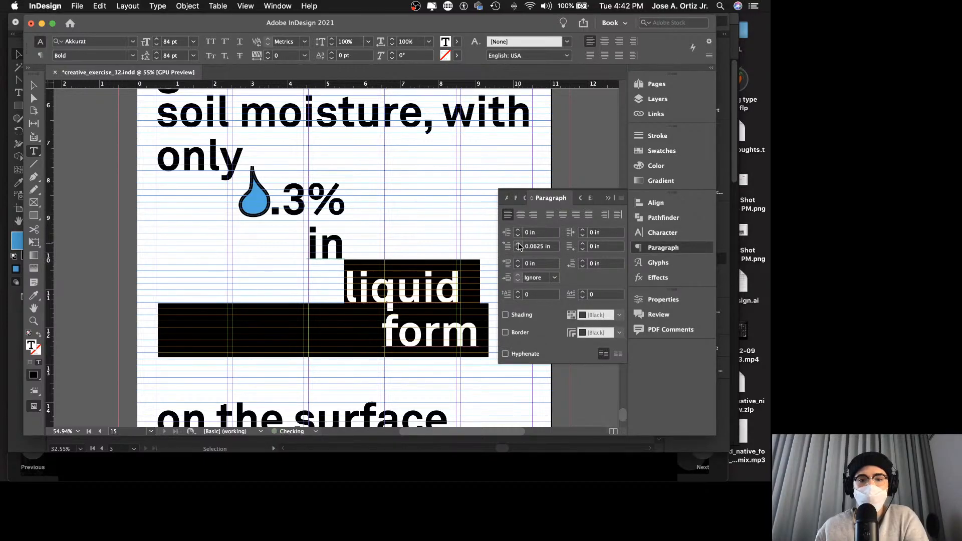
click(518, 249)
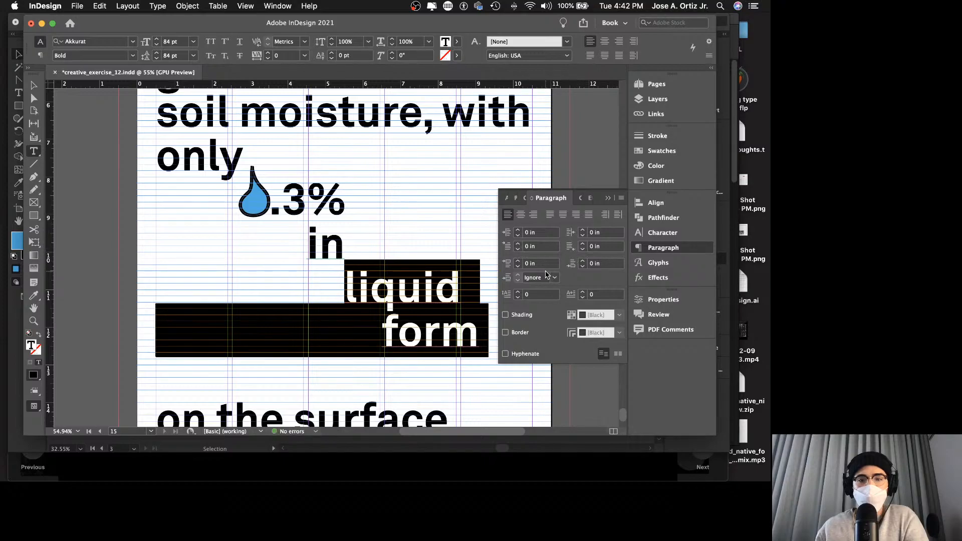
Set the space after the "liquid" and "form" paragraphs to 0.125 in, trying larger and smaller values first.
click(581, 260)
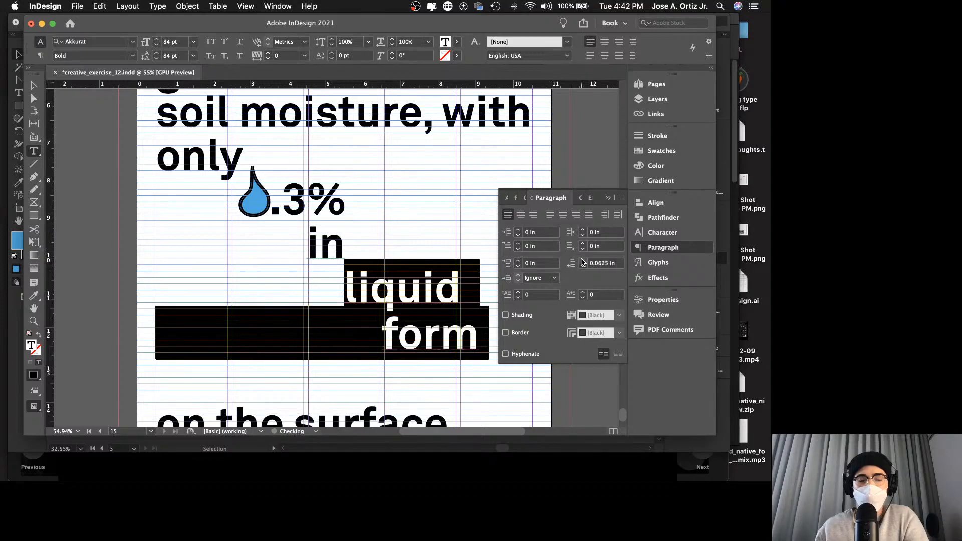
click(581, 260)
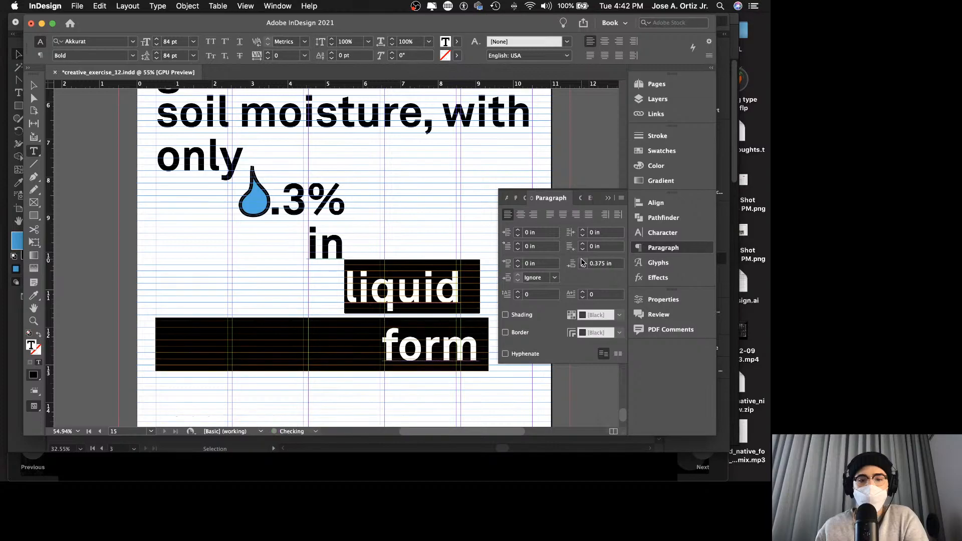
click(583, 266)
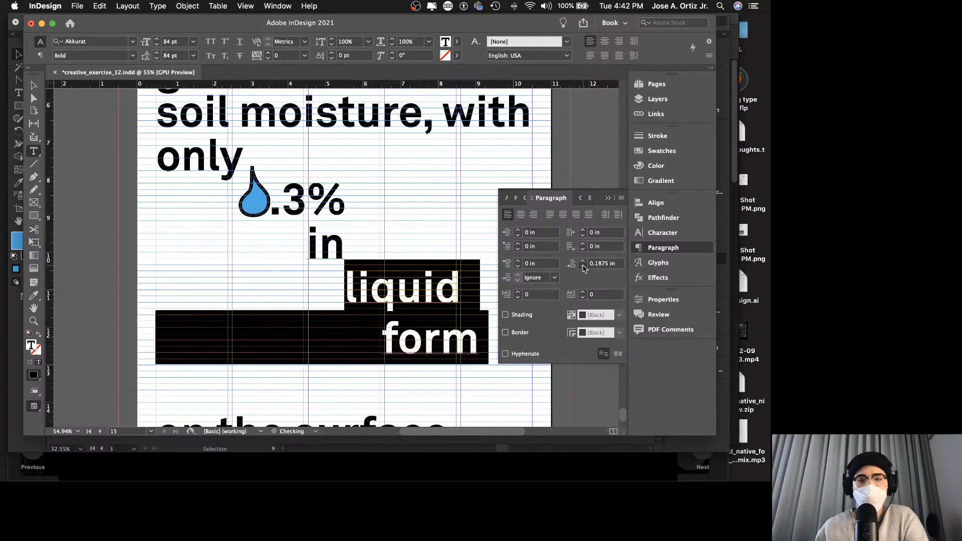
click(583, 262)
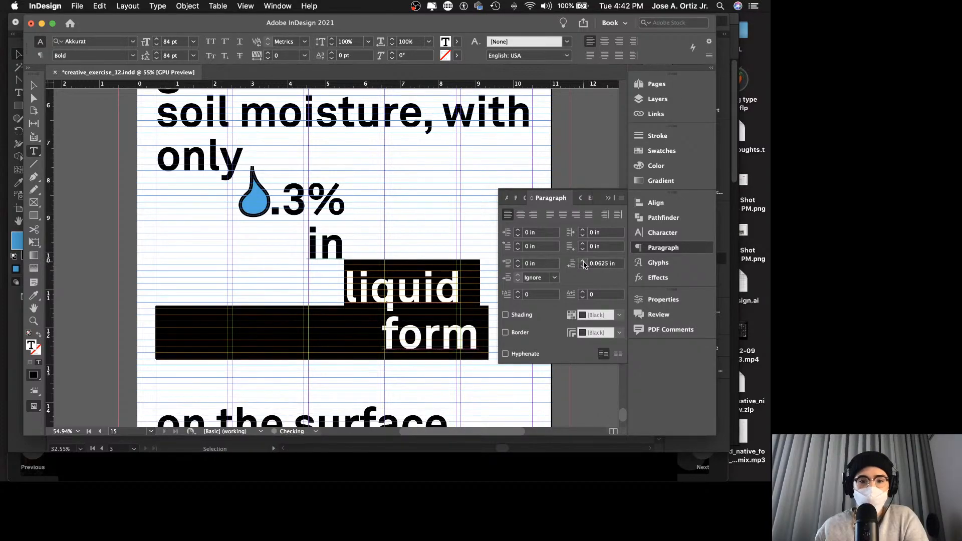
click(584, 262)
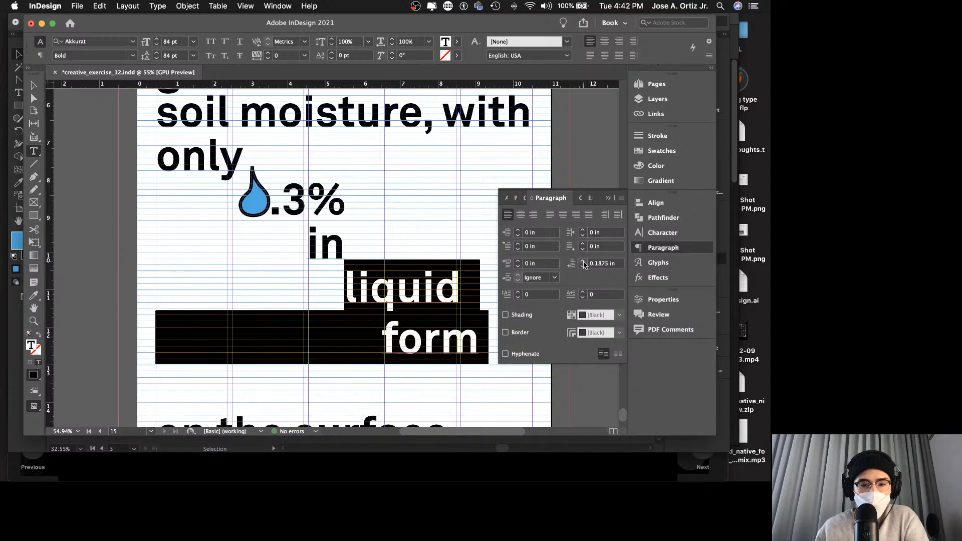
click(583, 267)
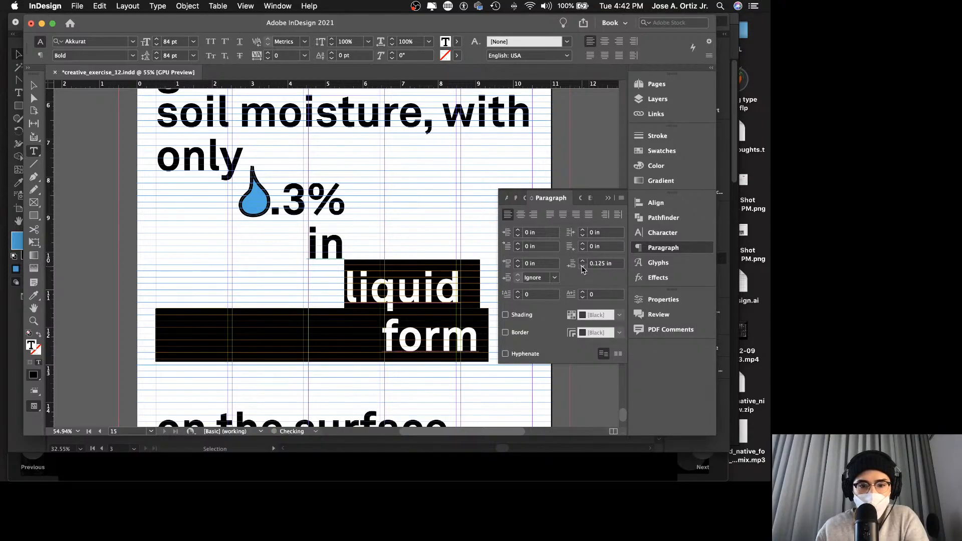
click(422, 345)
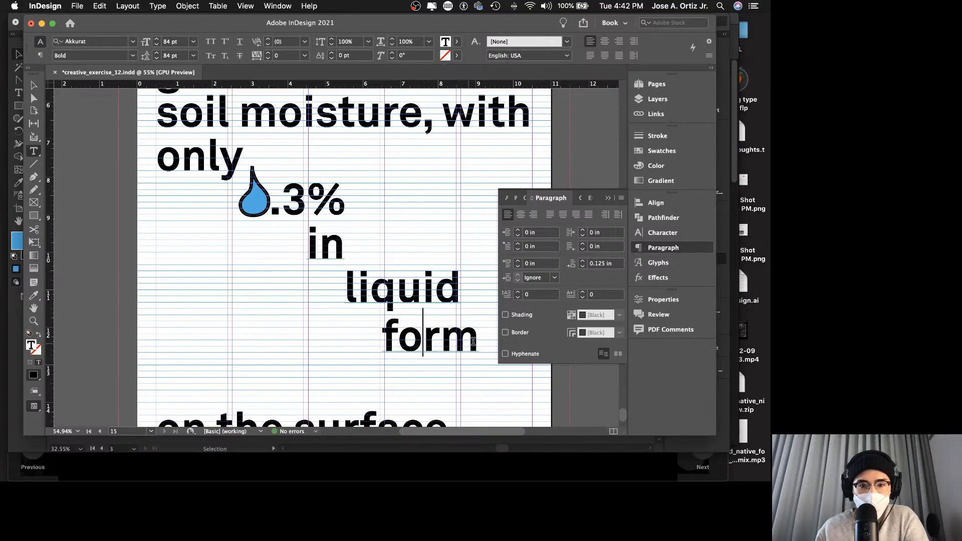
Switch the space after "liquid" and "form" to 0 and back to 0.125 in, and preview the page.
drag(476, 344, 392, 307)
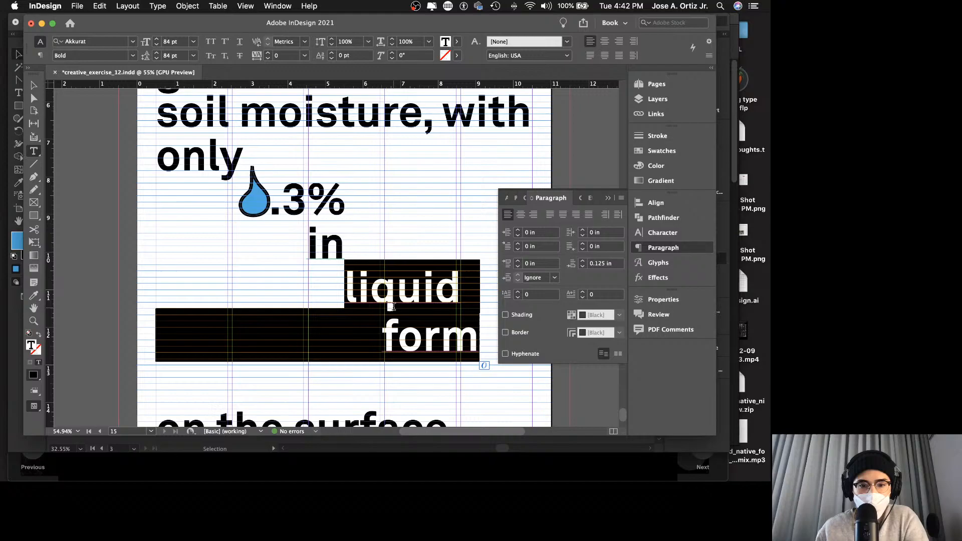
click(582, 268)
click(583, 268)
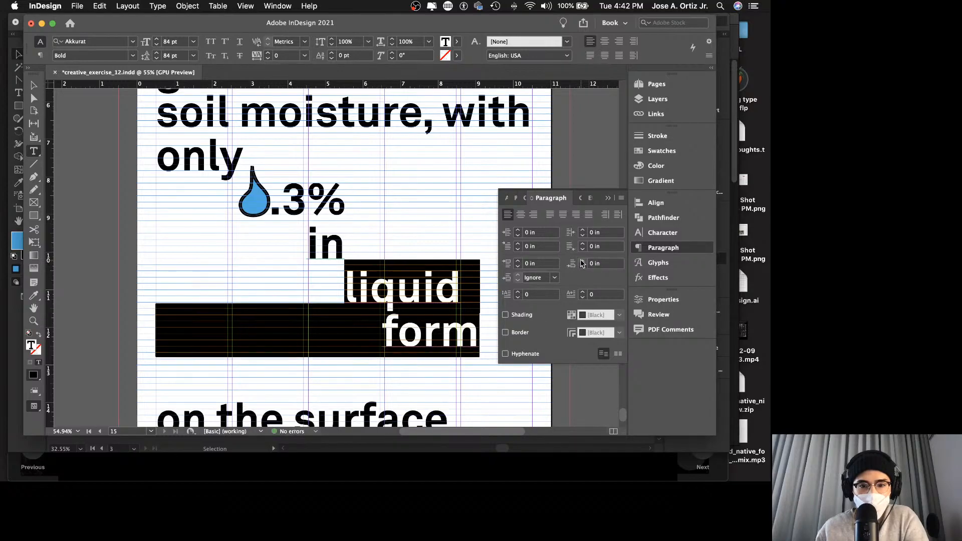
click(582, 261)
click(583, 261)
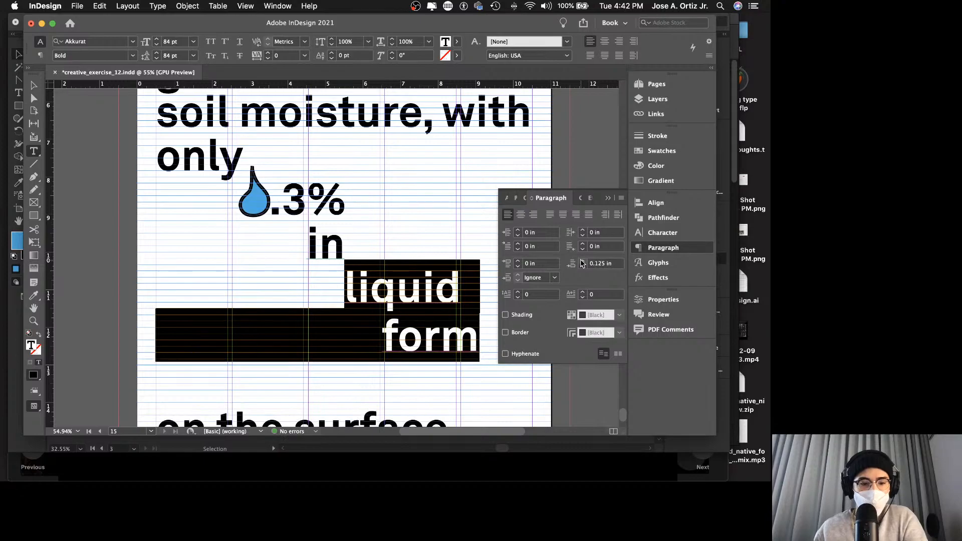
key(Escape)
key(shift+w)
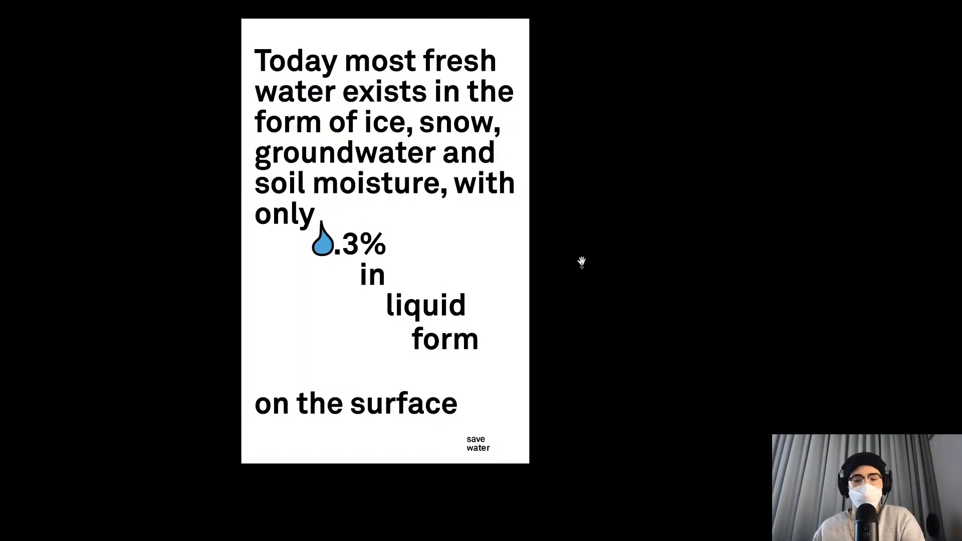
key(Escape)
Increase the space after the "liquid" and "form" paragraphs further to widen the gap between the lines, and preview the page.
scroll(442, 330, down, 3)
double_click(442, 329)
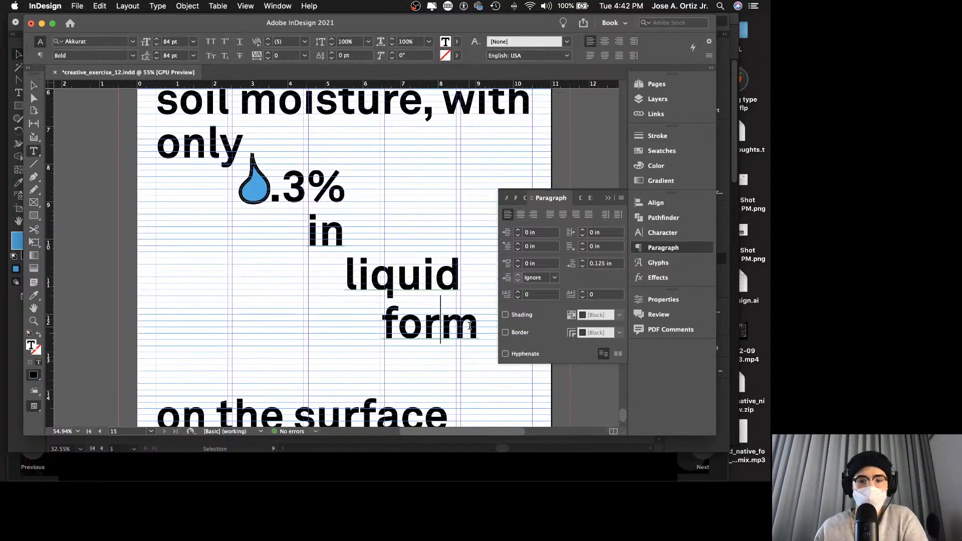
drag(479, 325, 345, 276)
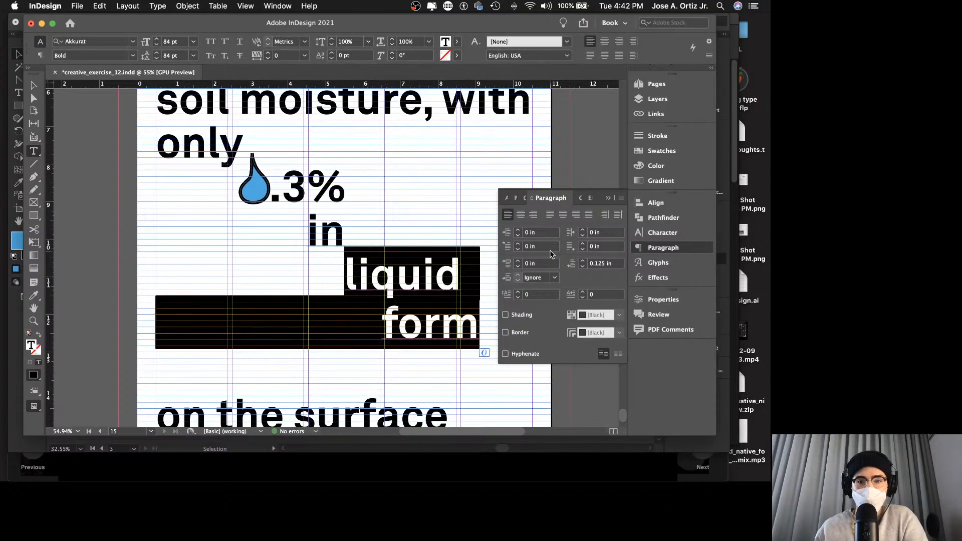
click(583, 261)
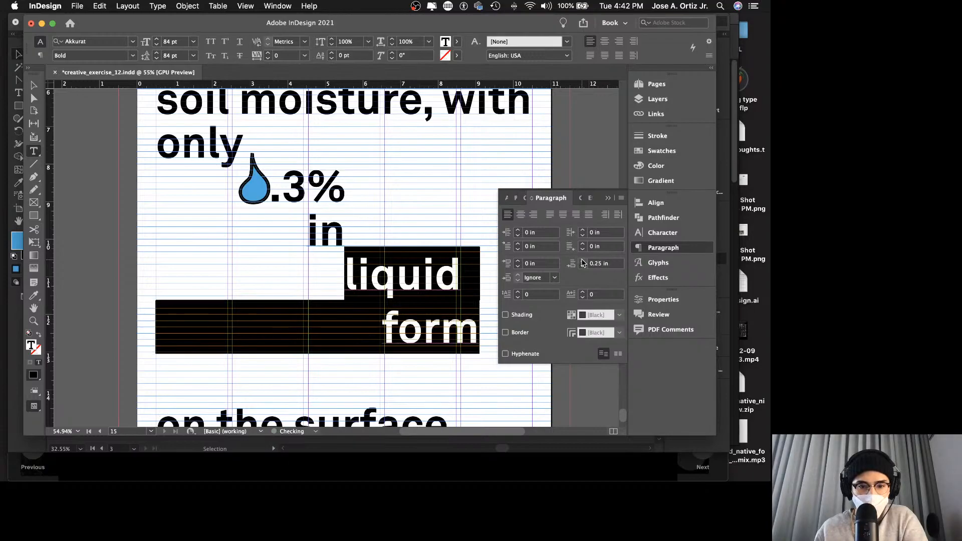
click(582, 260)
click(583, 260)
key(Escape)
key(shift+w)
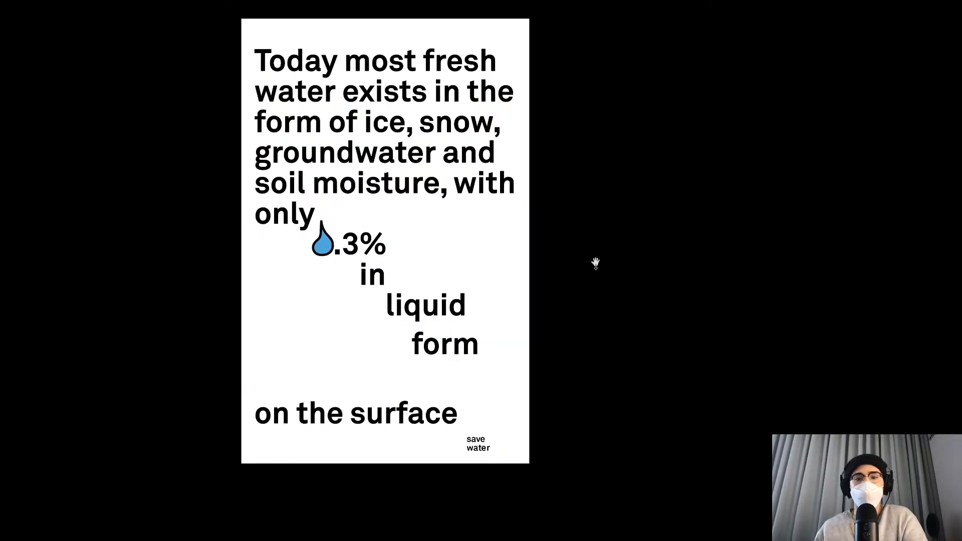
key(Escape)
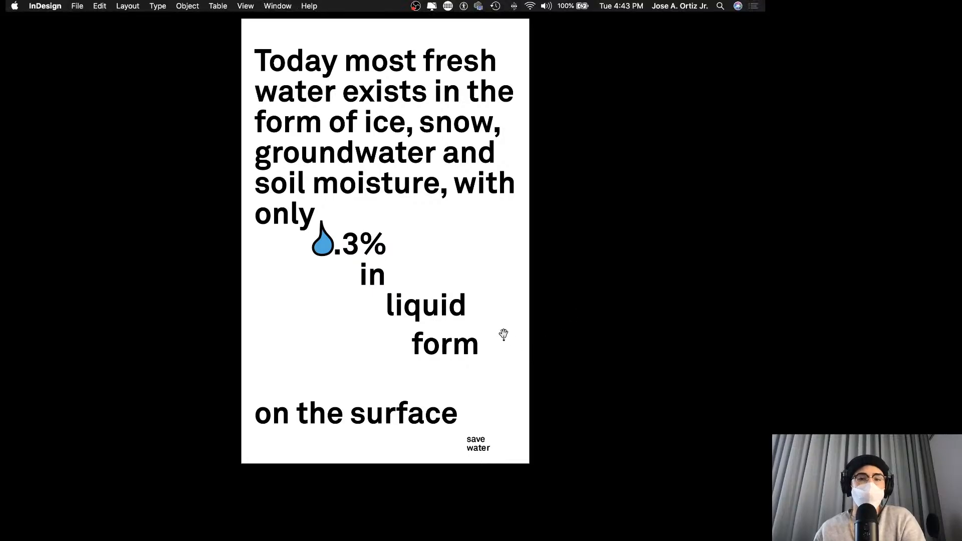
Remove the blank line above "on the surface", preview the page and save the document.
scroll(337, 360, down, 4)
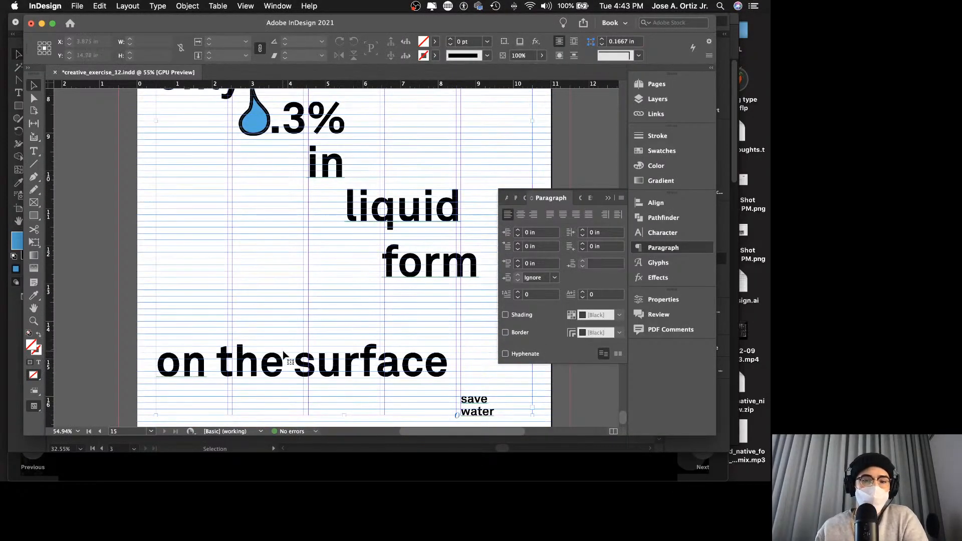
double_click(283, 358)
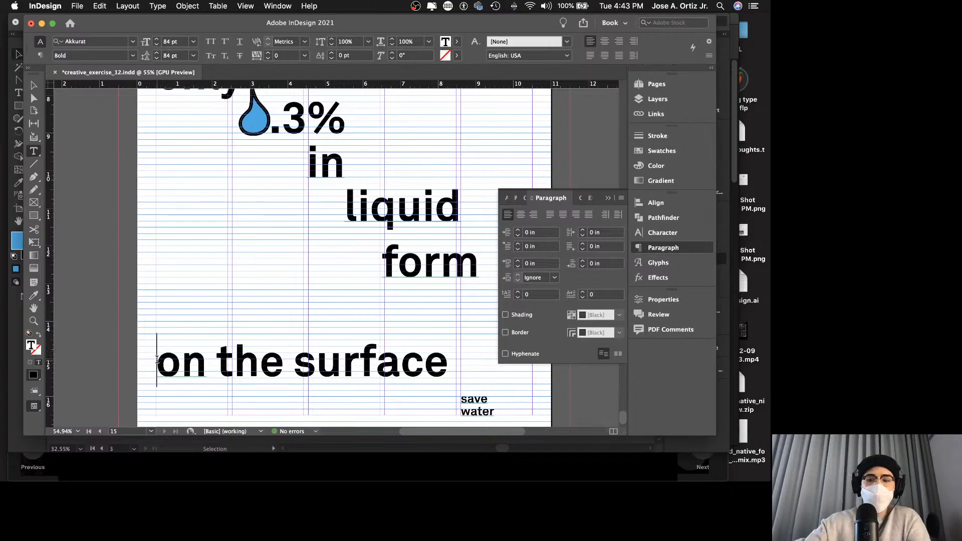
key(BackSpace)
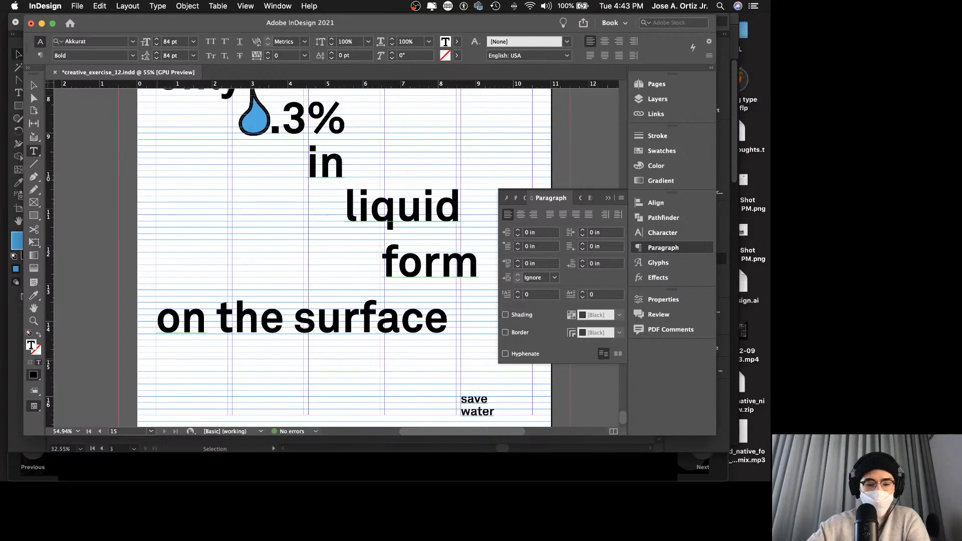
key(Escape)
key(shift+w)
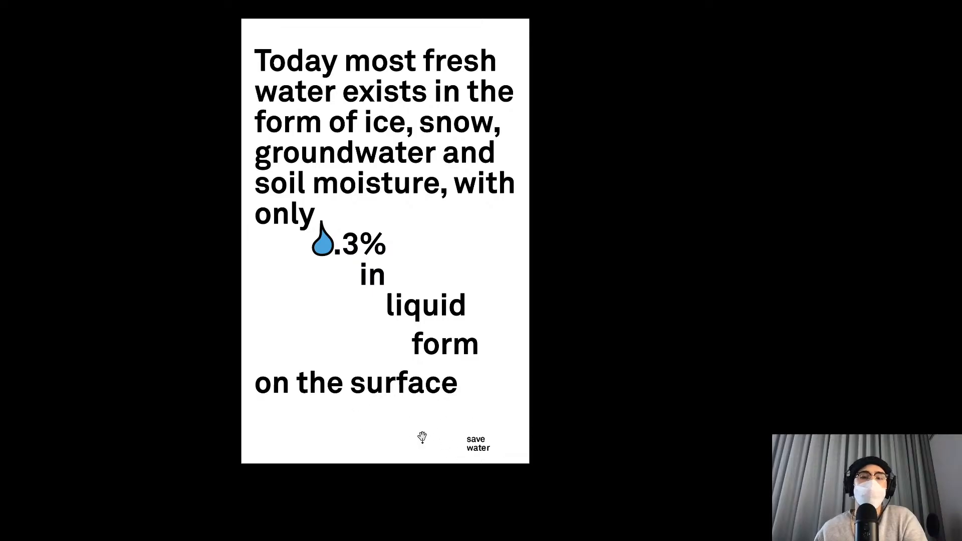
key(Escape)
key(super+s)
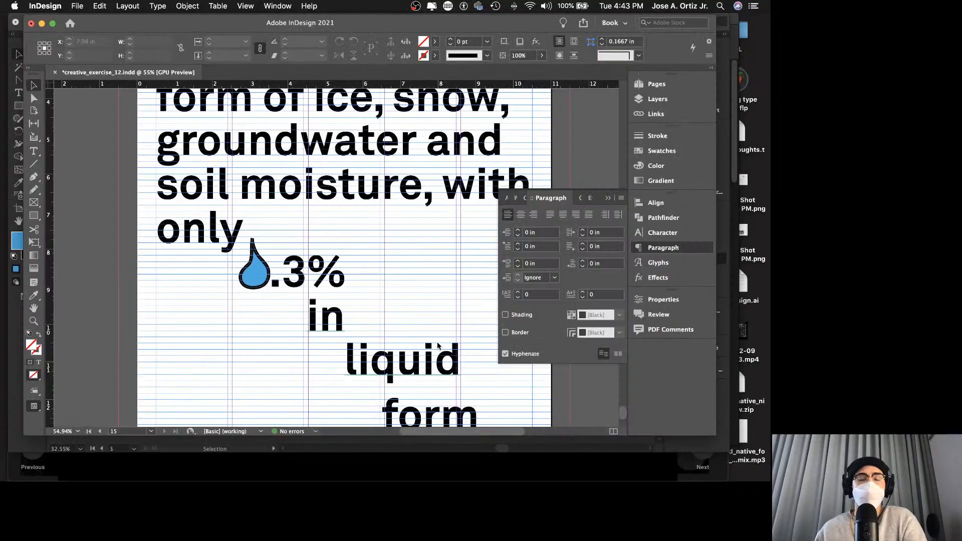
Review the spacing of the staggered lines on the poster page, up close, in preview and as a whole.
scroll(431, 345, down, 6)
scroll(436, 345, right, 2)
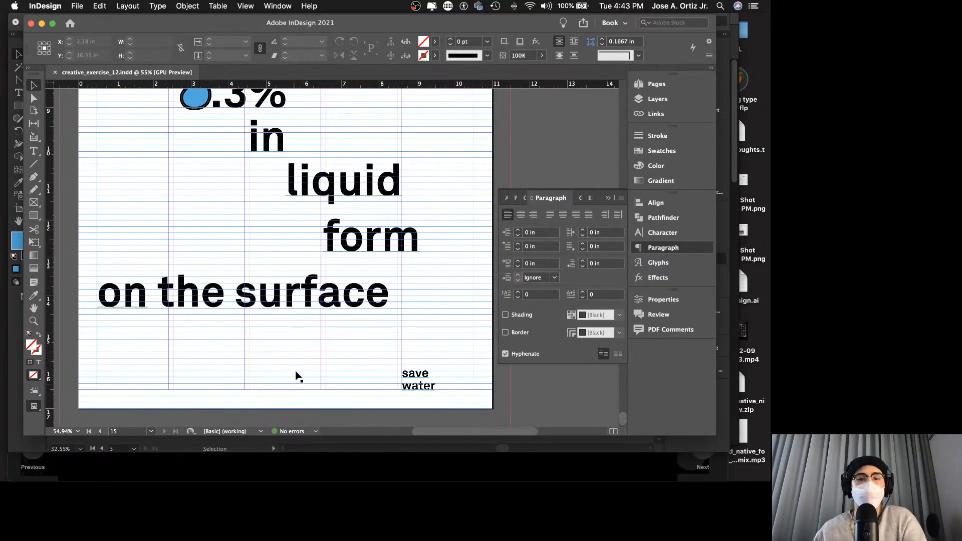
scroll(329, 242, up, 4)
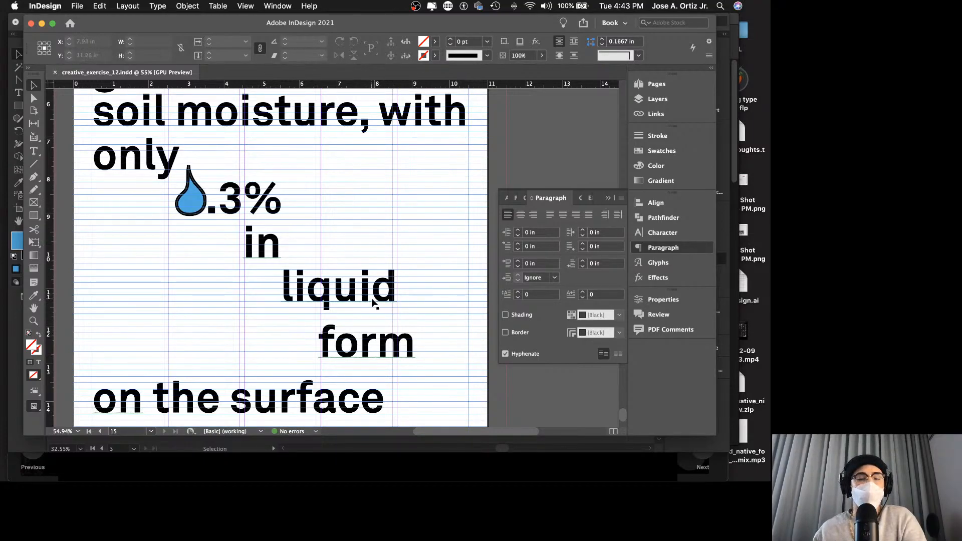
key(shift+w)
key(Escape)
key(super+space)
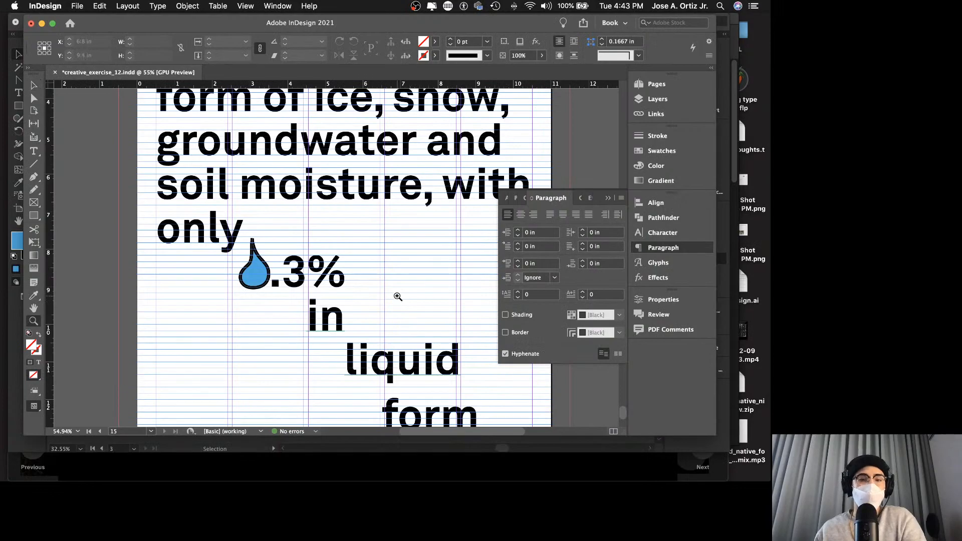
drag(397, 296, 328, 295)
scroll(332, 297, down, 2)
Switch to Safari and examine the Behance poster designs on Russian folk wisdom for their type and simple shapes.
mouse_move(283, 477)
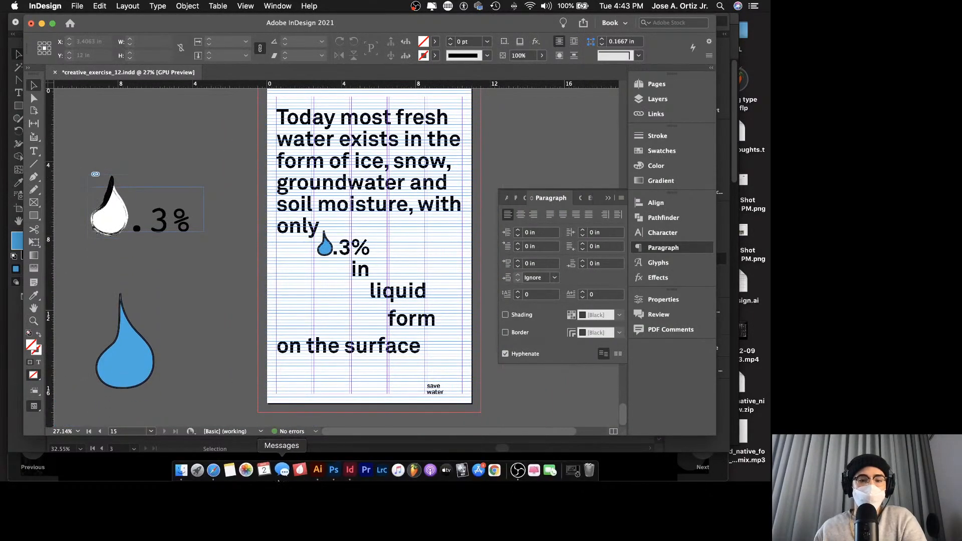
click(215, 477)
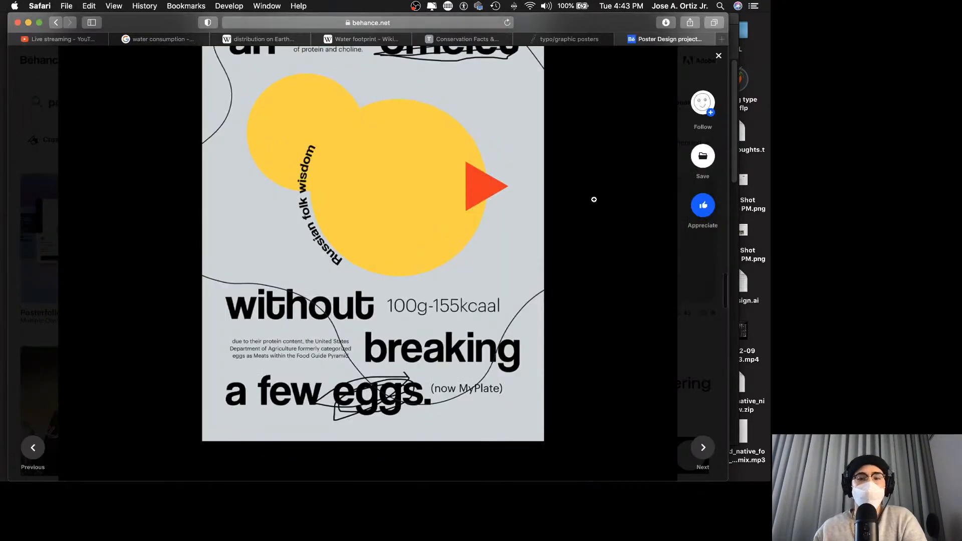
scroll(593, 199, up, 1)
scroll(593, 200, up, 5)
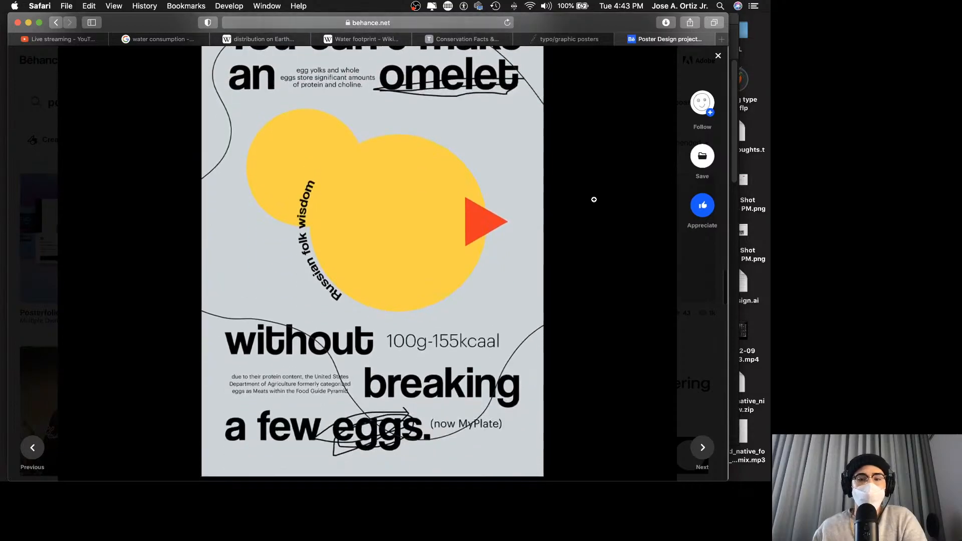
scroll(568, 206, down, 4)
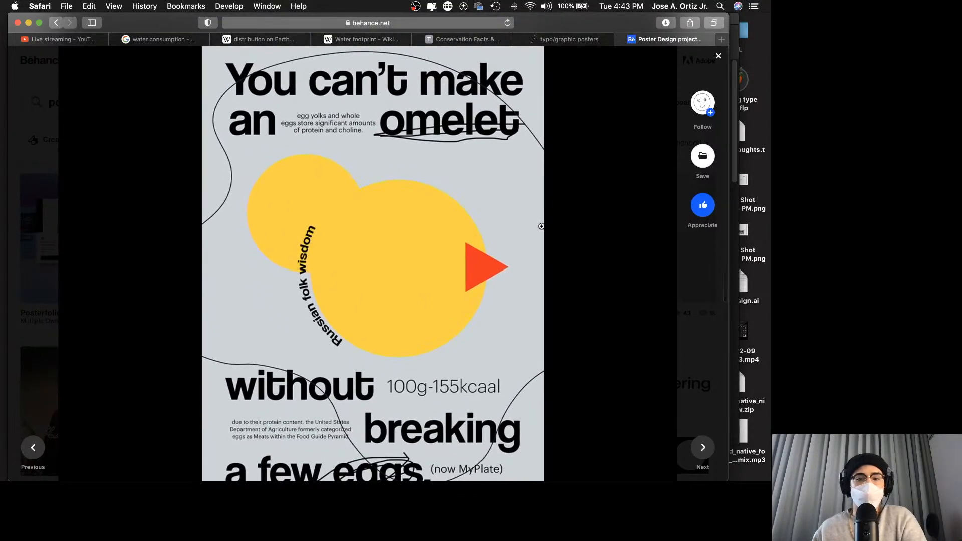
scroll(457, 281, up, 1)
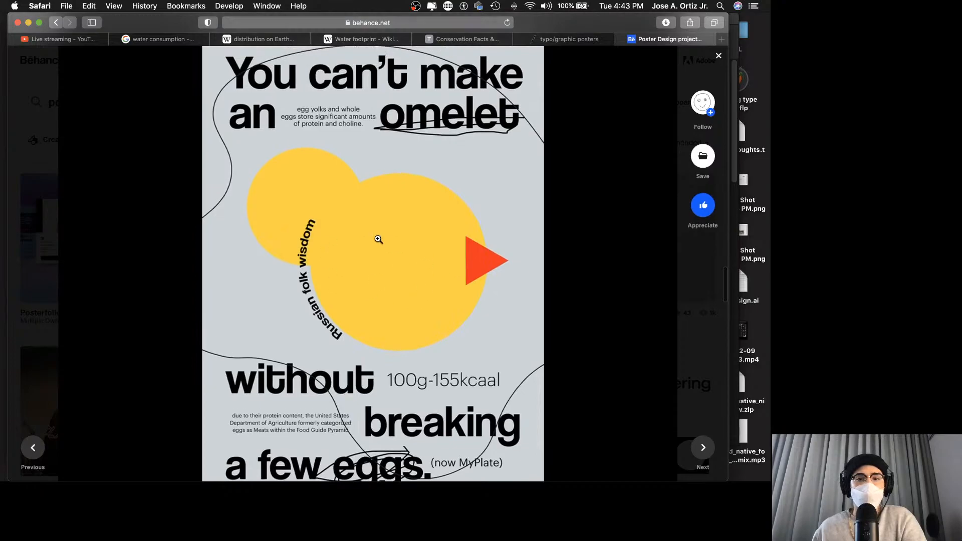
scroll(378, 241, down, 12)
scroll(379, 242, down, 4)
scroll(380, 239, up, 15)
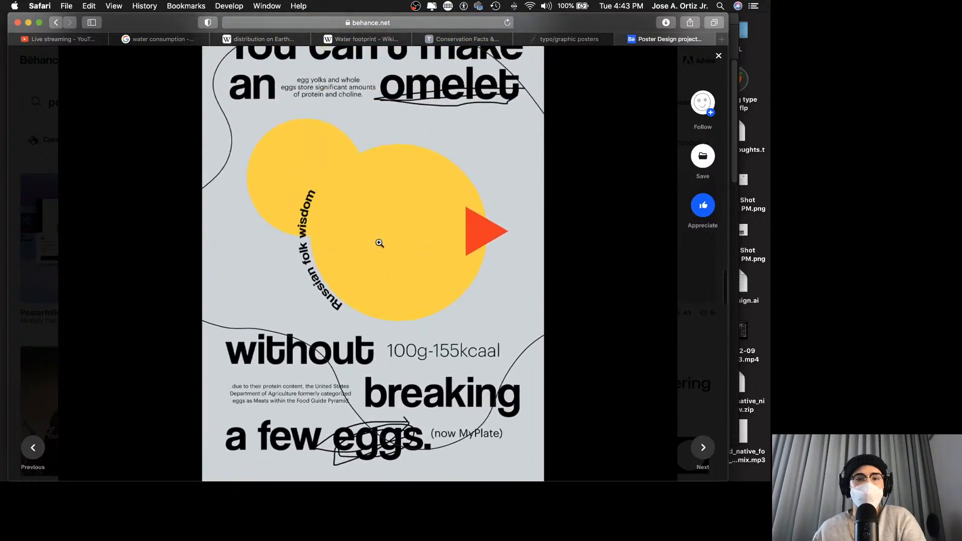
scroll(378, 242, down, 8)
scroll(378, 244, down, 10)
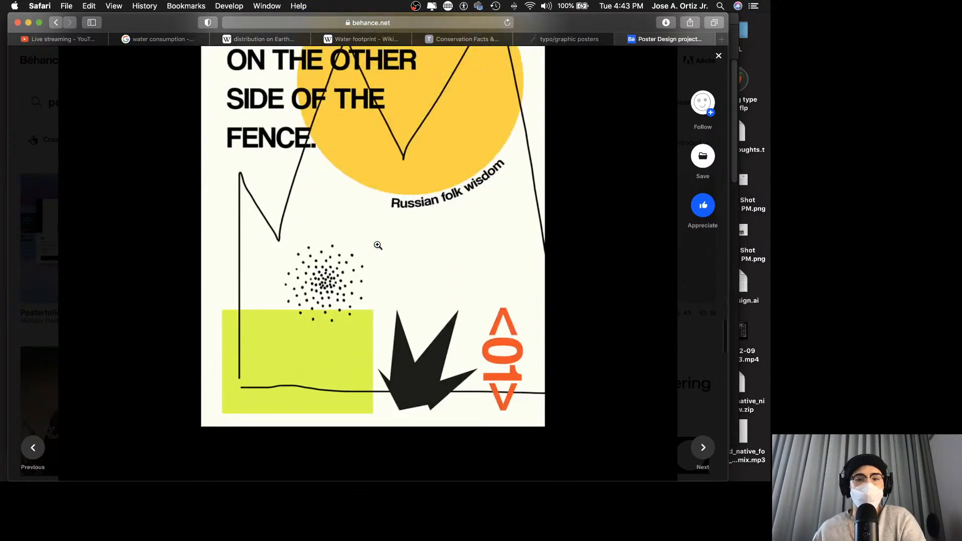
scroll(377, 245, up, 1)
scroll(378, 245, down, 1)
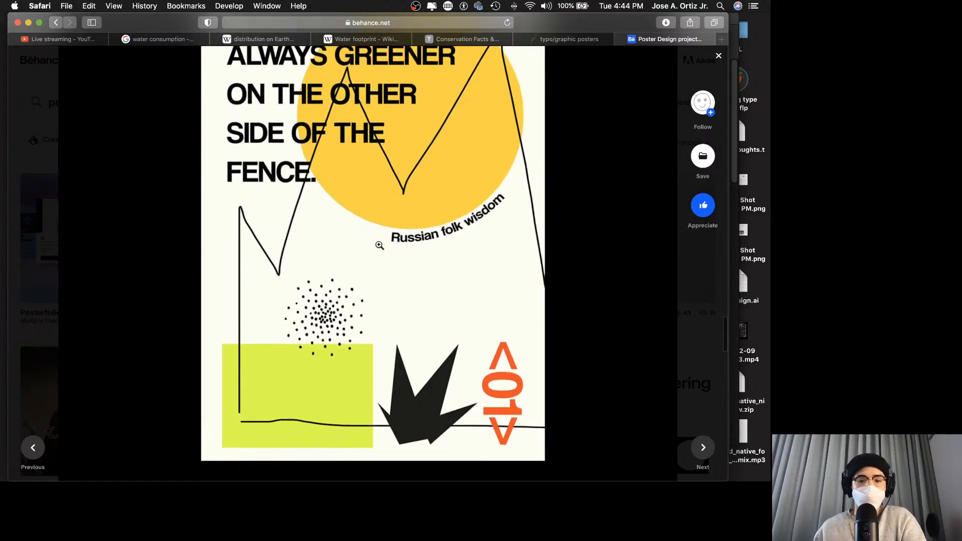
scroll(551, 190, down, 6)
scroll(531, 190, up, 16)
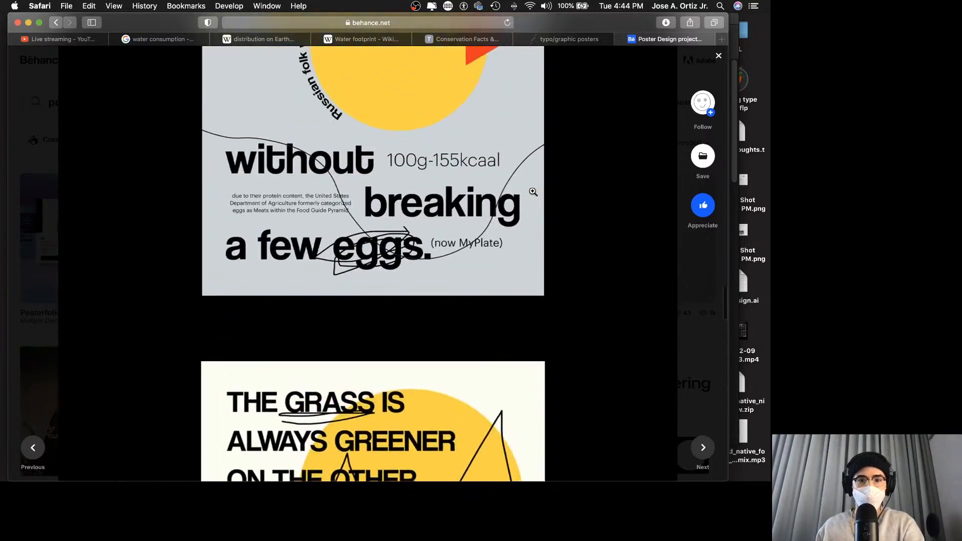
scroll(533, 192, up, 2)
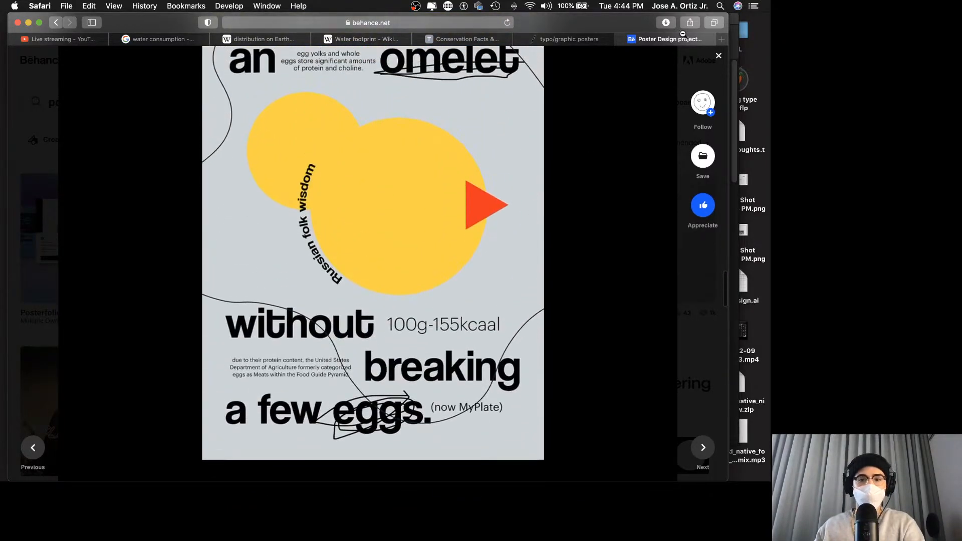
Search Google Images for "glacier outline" in a new browser tab.
click(722, 39)
text(glacier)
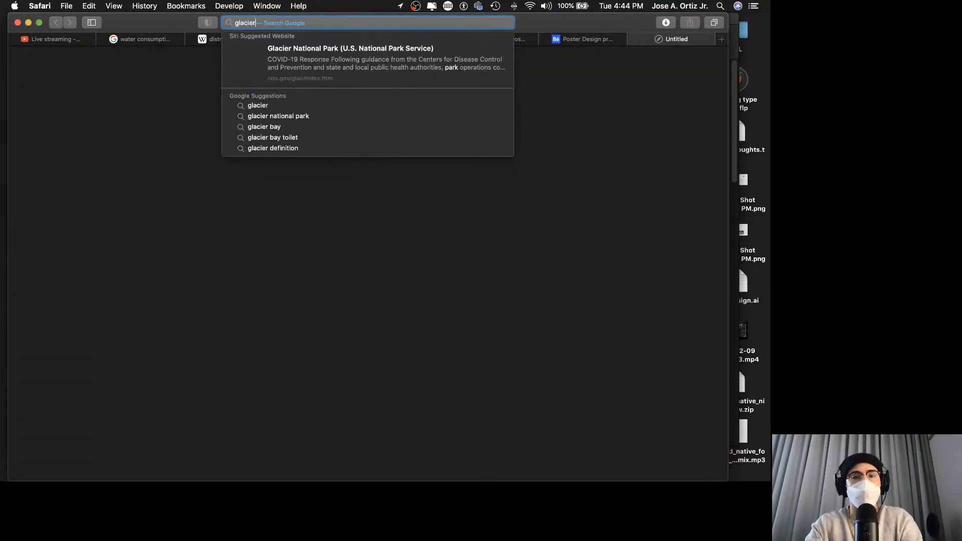
text( out)
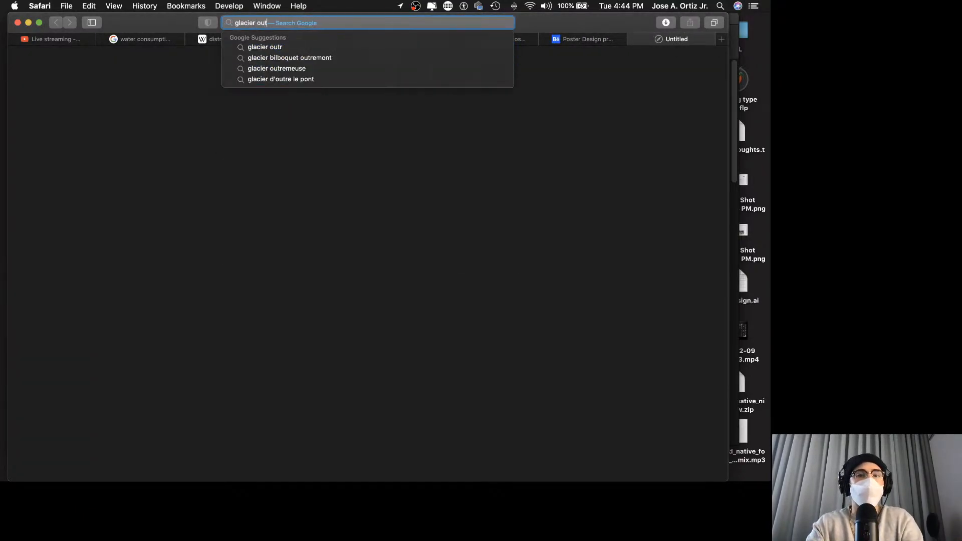
text(line)
key(Return)
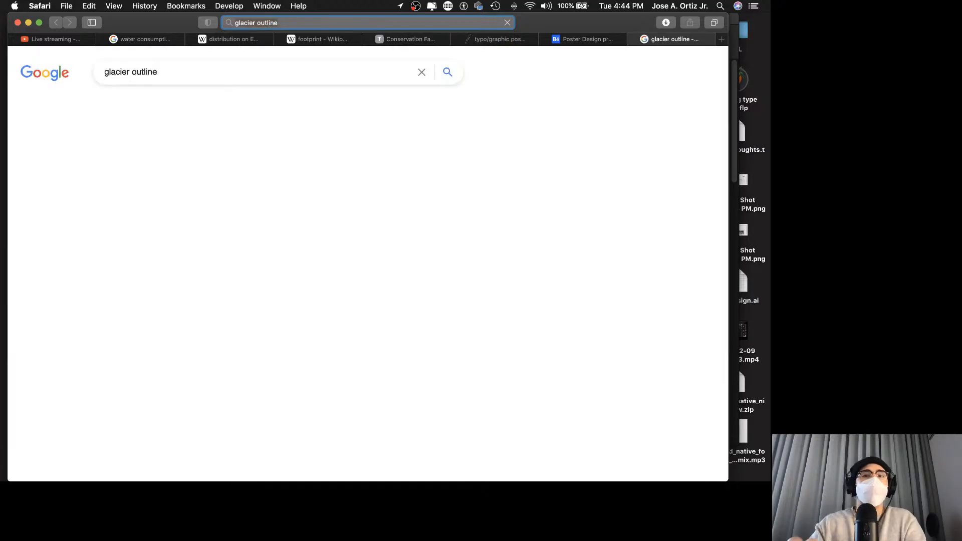
click(156, 104)
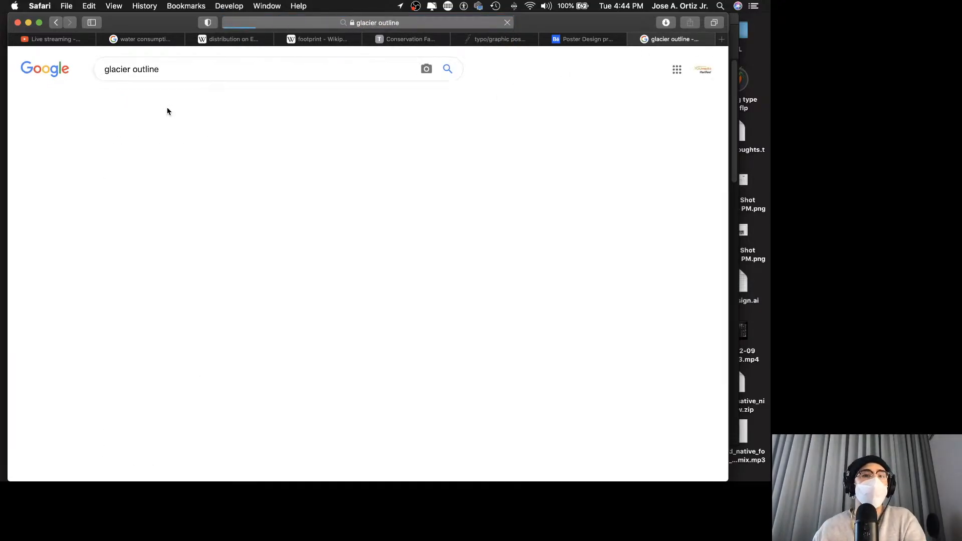
Look through the glacier image results and examine the enlarged Iconfinder iceberg outline, closing it when done.
scroll(246, 148, down, 1)
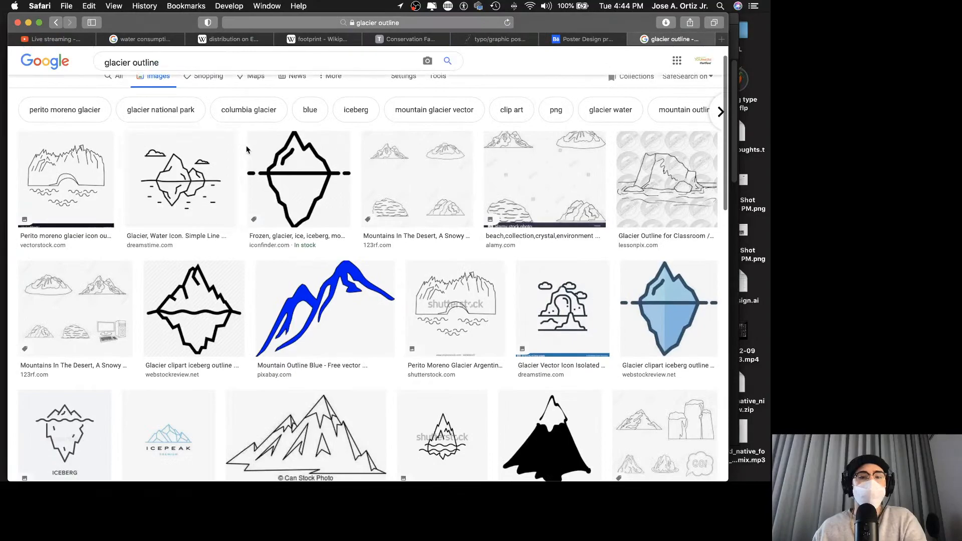
scroll(300, 149, down, 1)
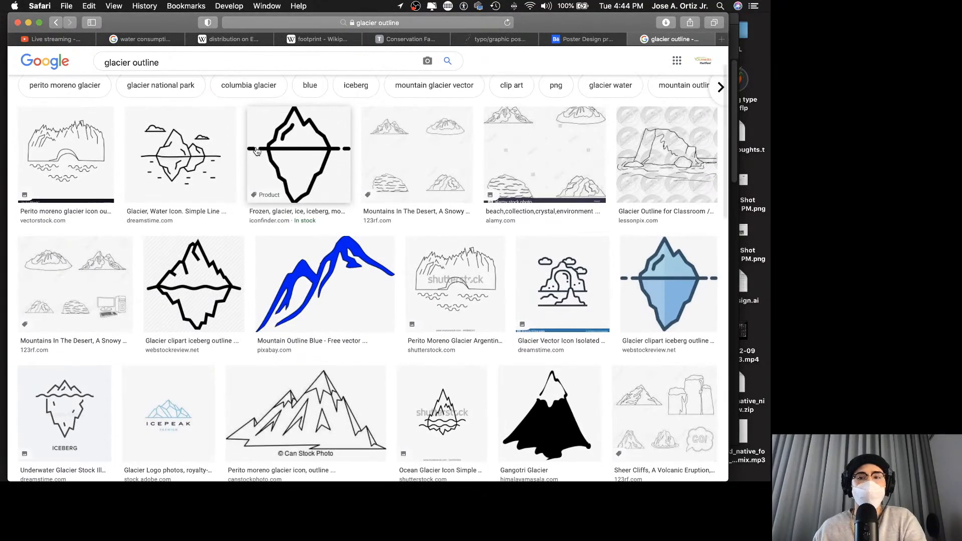
click(316, 172)
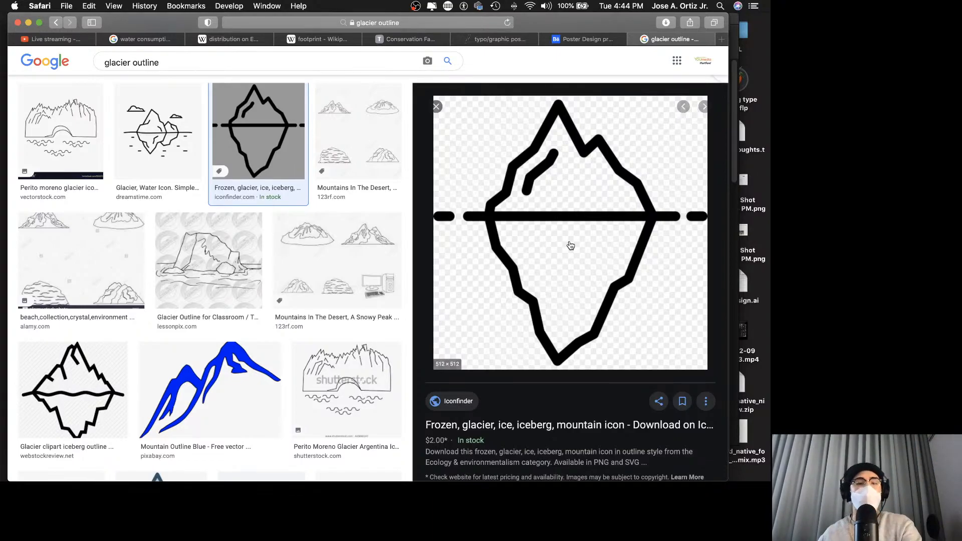
key(Escape)
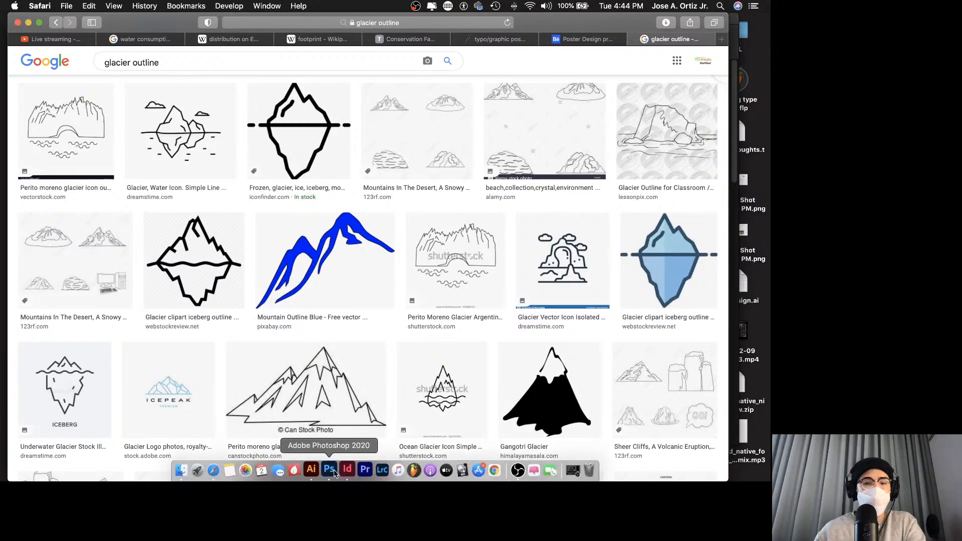
Switch back to InDesign and duplicate page 15 as a new page at the end of the document.
click(347, 470)
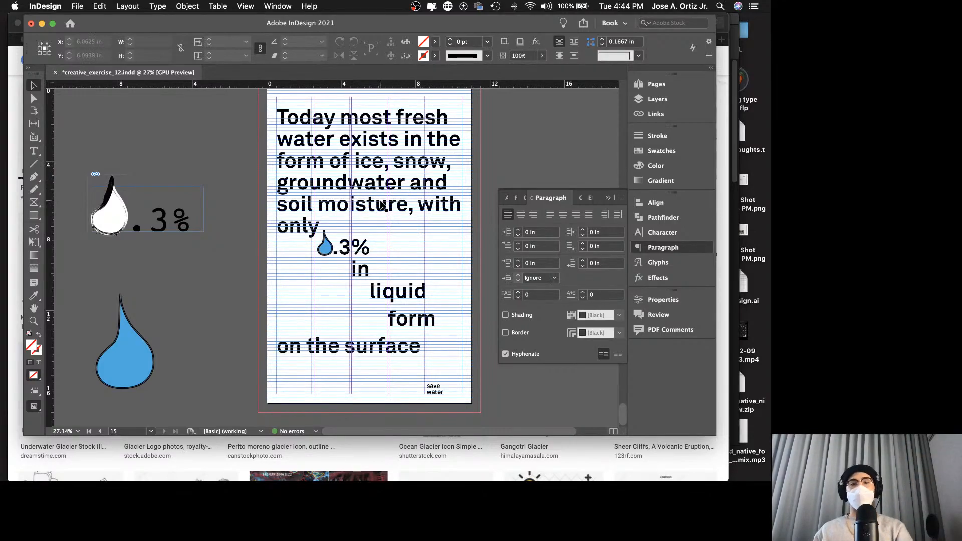
click(656, 83)
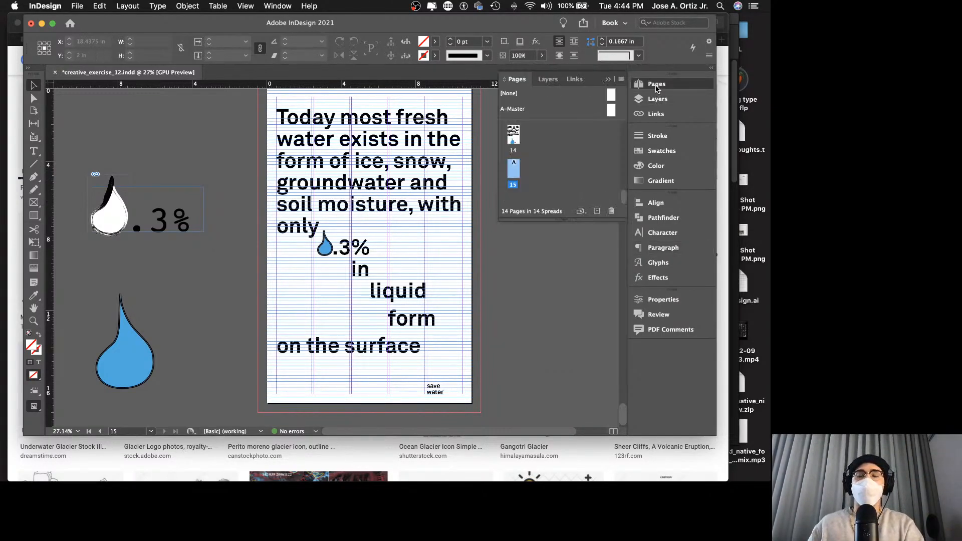
scroll(579, 178, up, 2)
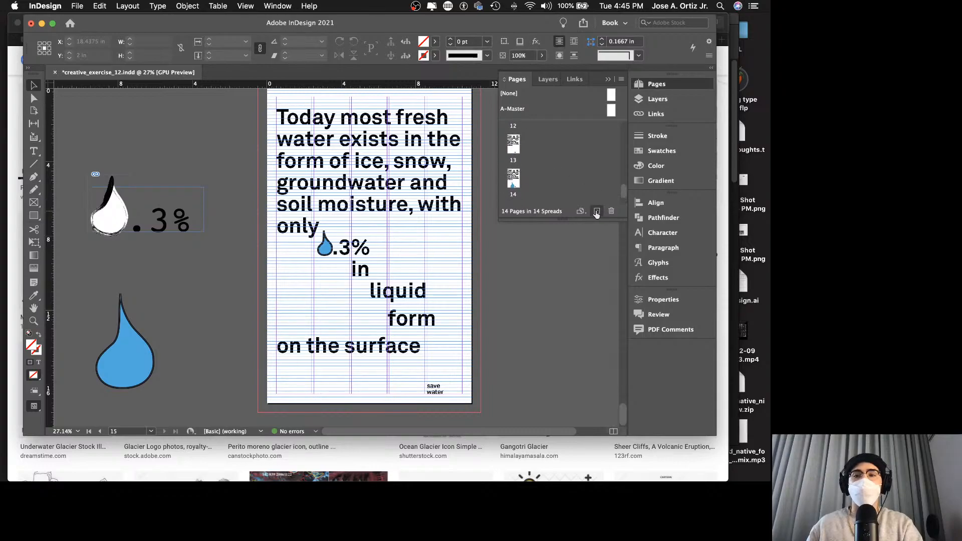
scroll(573, 161, down, 2)
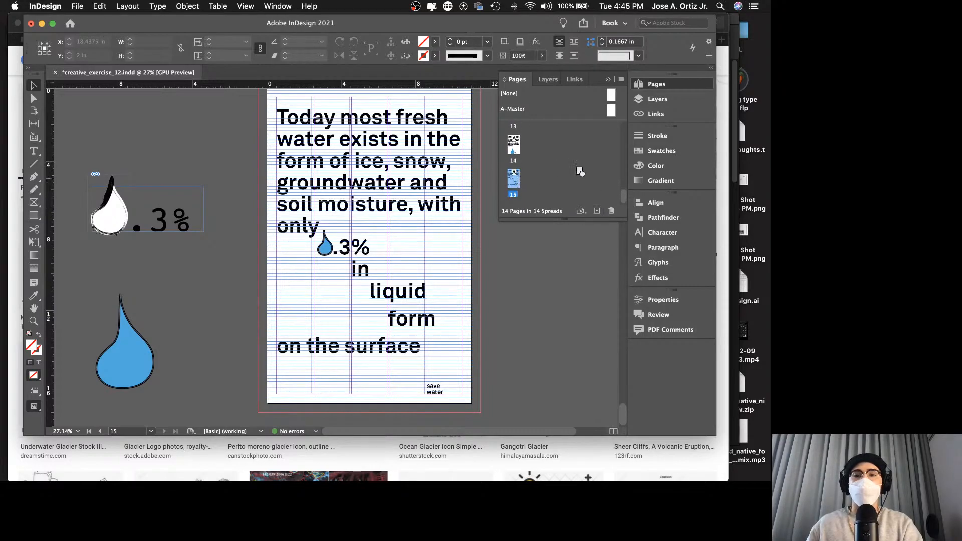
click(594, 205)
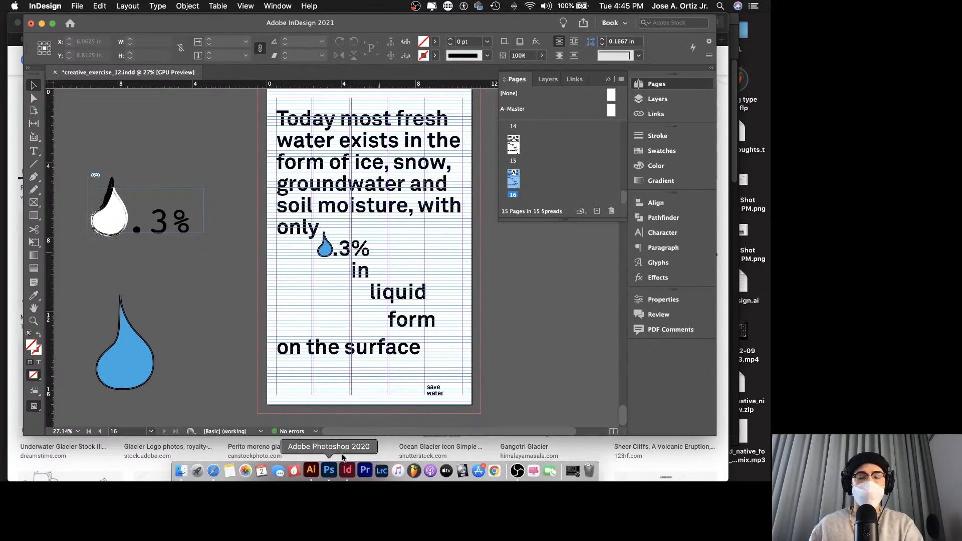
Move the main text frame off page 16 onto the pasteboard beside it, leaving the blue drop and "save water" in place.
click(392, 163)
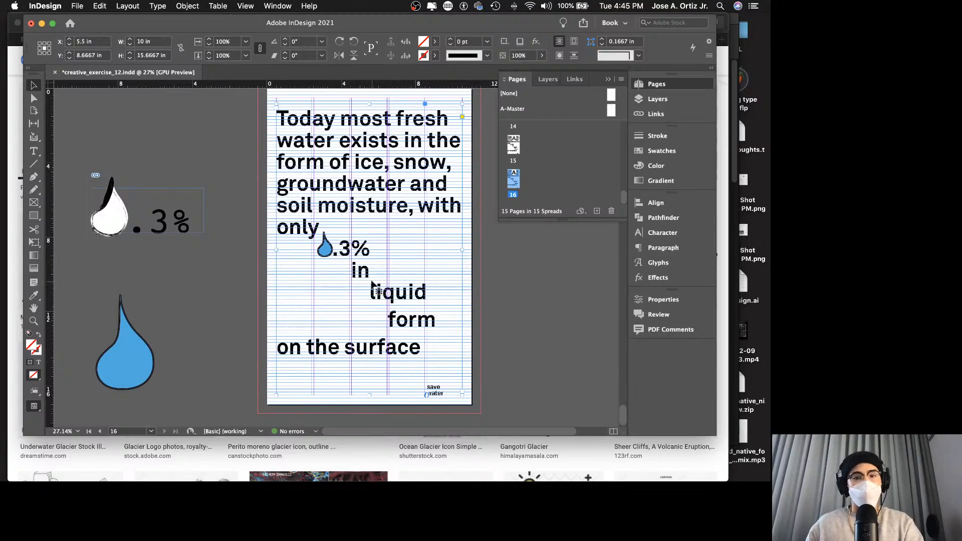
scroll(393, 213, right, 3)
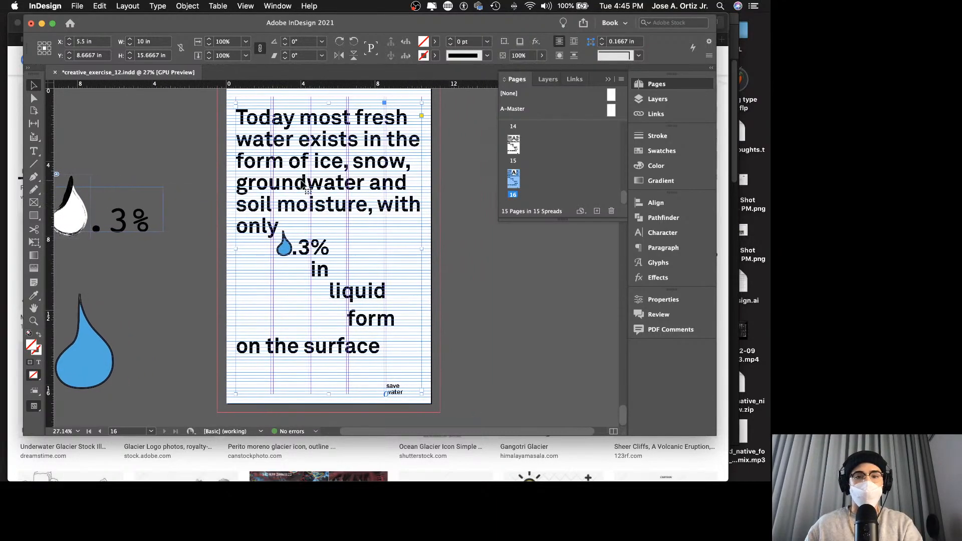
drag(308, 191, 508, 188)
scroll(394, 192, right, 3)
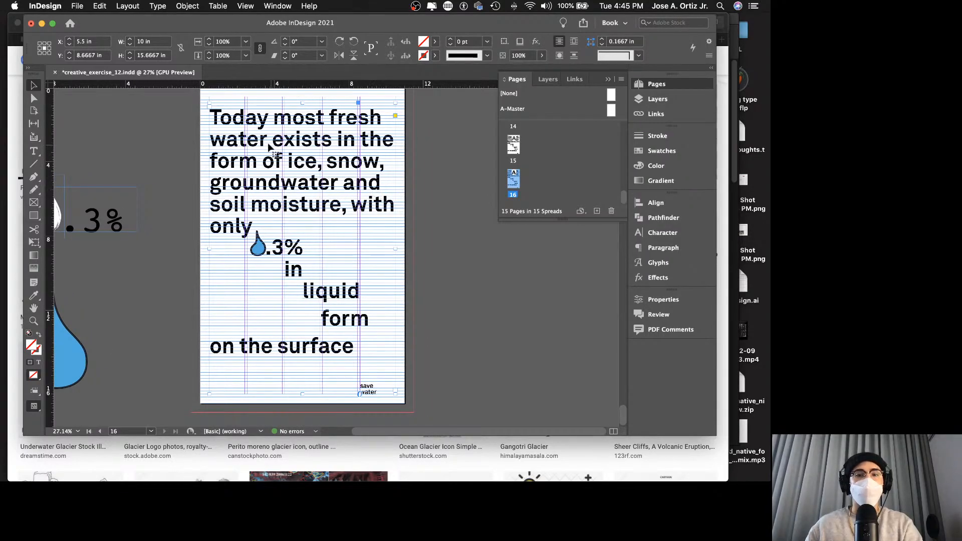
drag(208, 137, 425, 134)
click(320, 153)
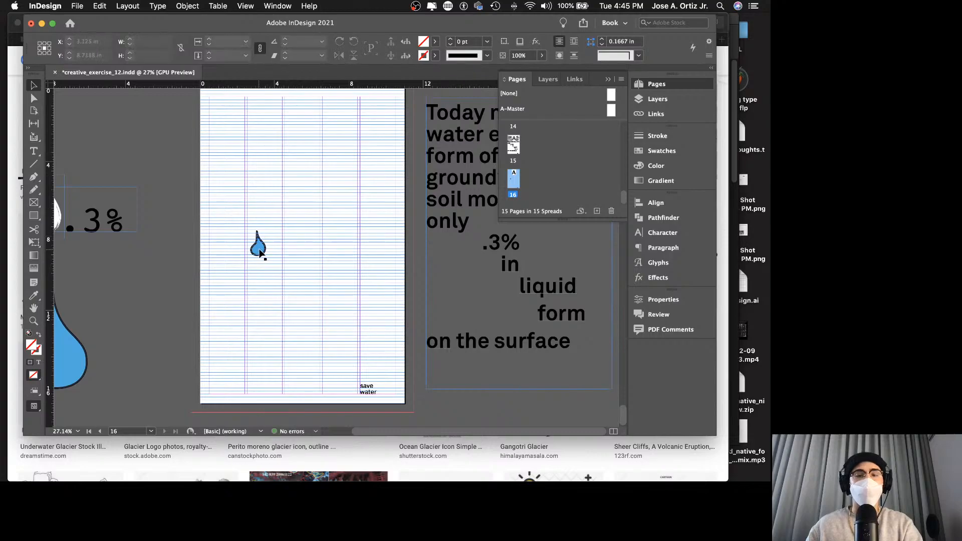
Move the blue drop and "save water" off page 16 onto the pasteboard beside the main text, and save the document.
drag(260, 253, 473, 247)
drag(369, 389, 512, 411)
key(super+s)
scroll(304, 326, up, 3)
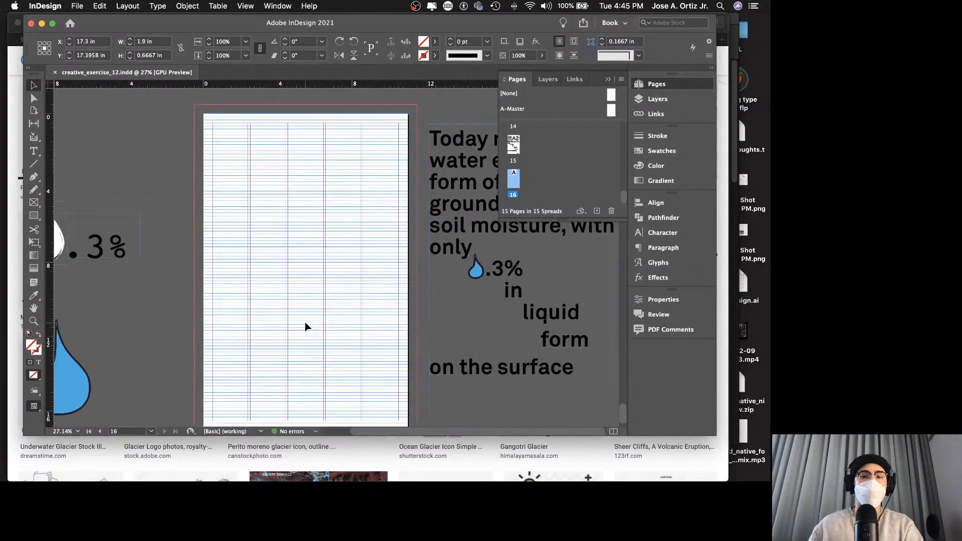
scroll(306, 326, left, 1)
scroll(311, 324, down, 1)
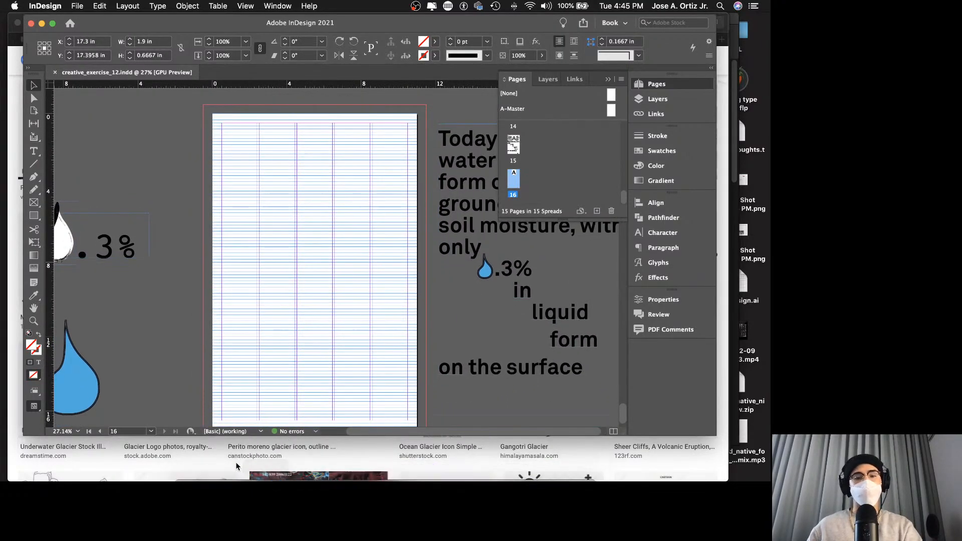
Switch to Safari and look through the "glacier outline" image results for a suitable iceberg outline.
click(223, 456)
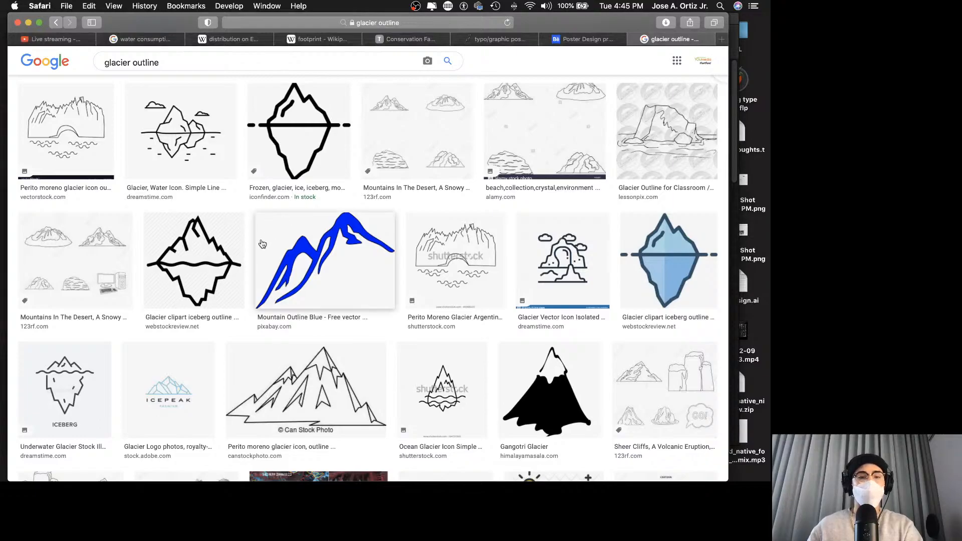
scroll(264, 241, down, 3)
scroll(264, 241, up, 3)
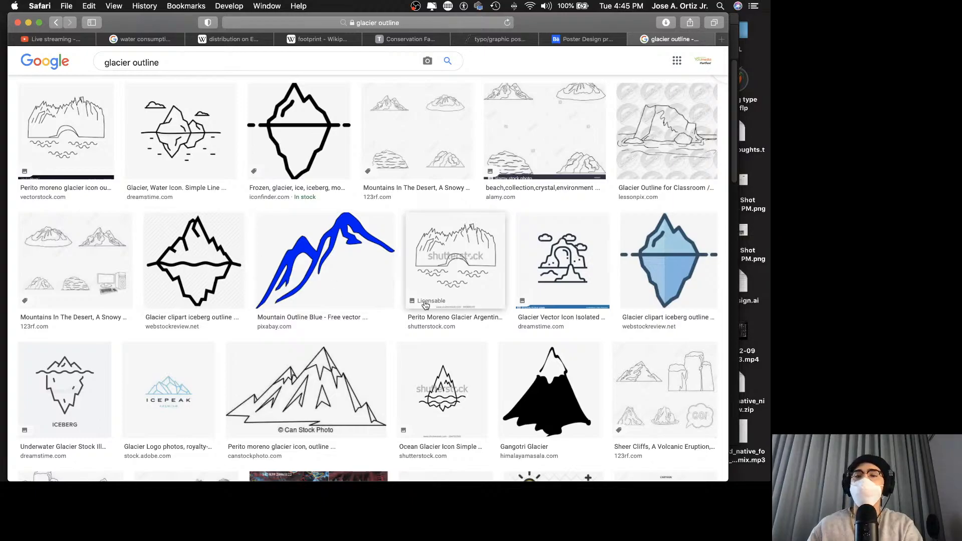
scroll(473, 294, down, 4)
scroll(472, 293, down, 10)
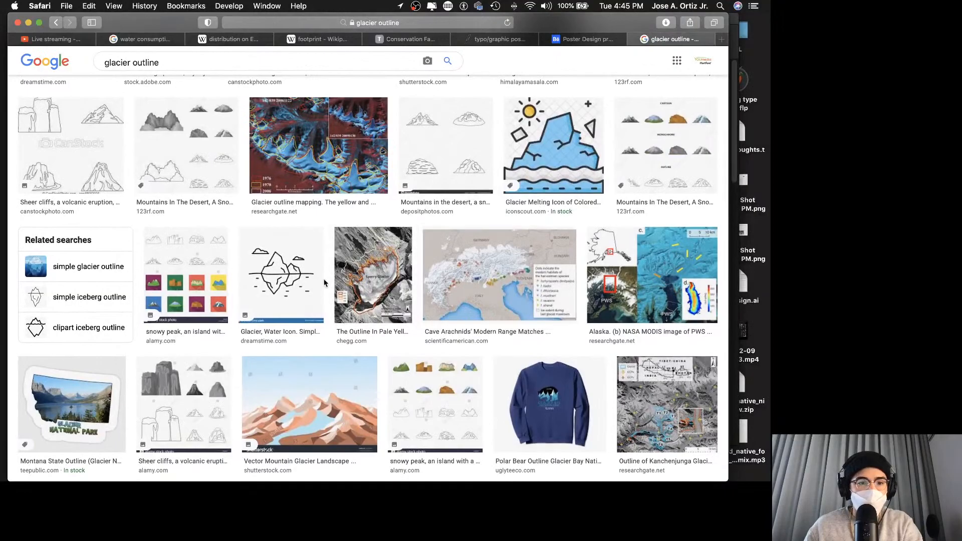
scroll(375, 293, down, 9)
scroll(326, 286, down, 8)
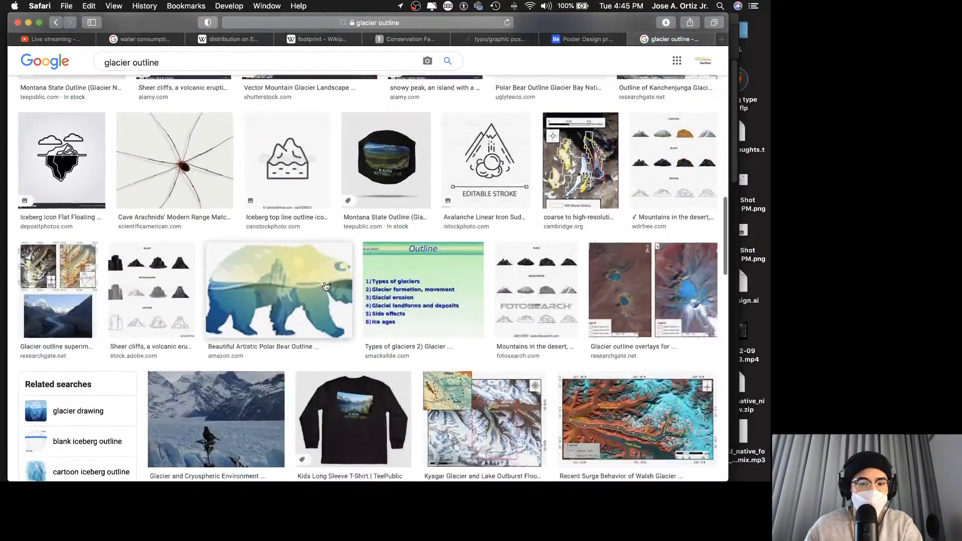
scroll(326, 287, up, 20)
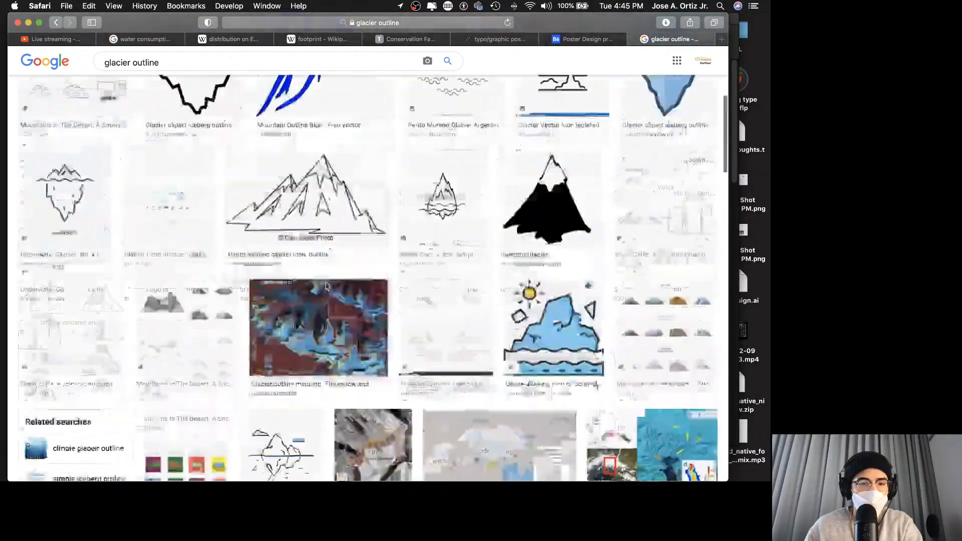
Open the Dreamstime "Glacier, Water Icon" result with two iceberg peaks and clouds, and copy its enlarged image.
click(192, 209)
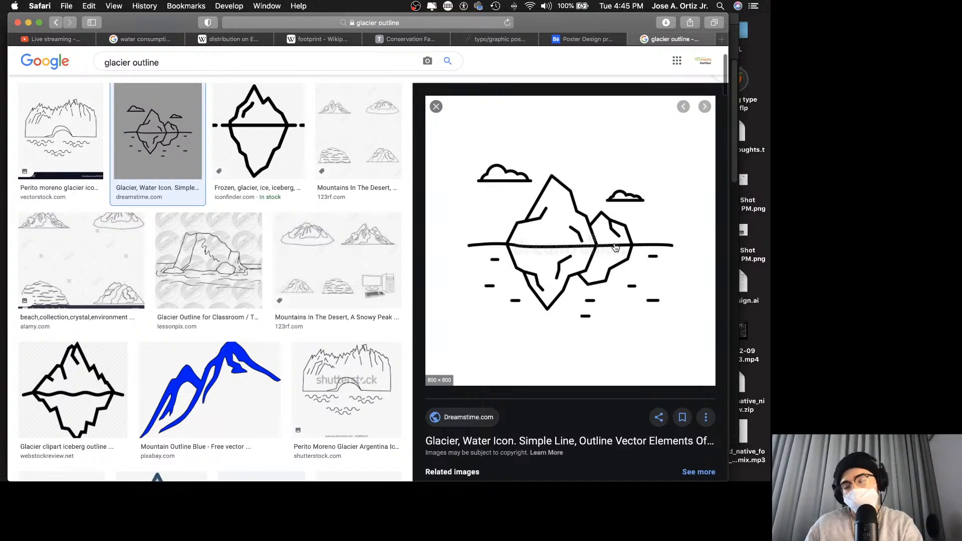
click(273, 143)
click(148, 122)
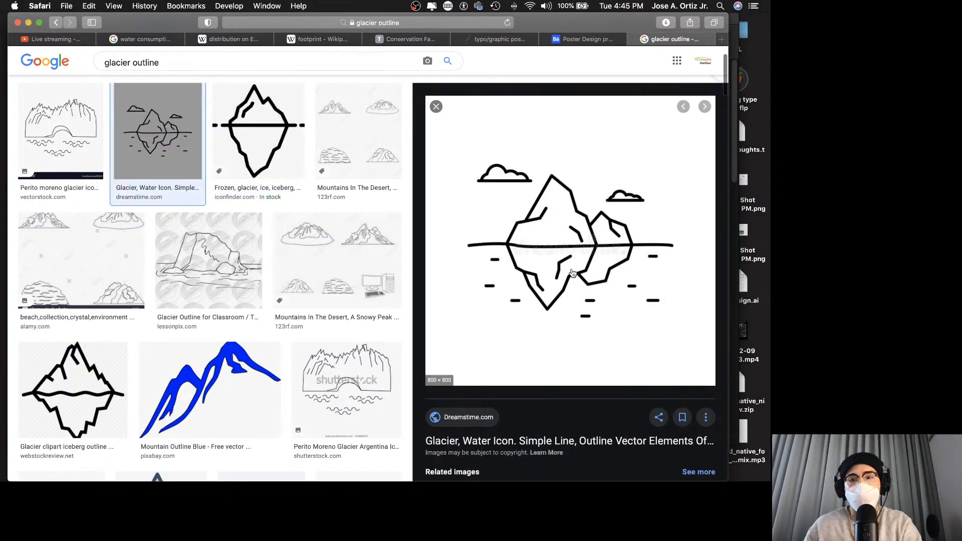
right_click(584, 220)
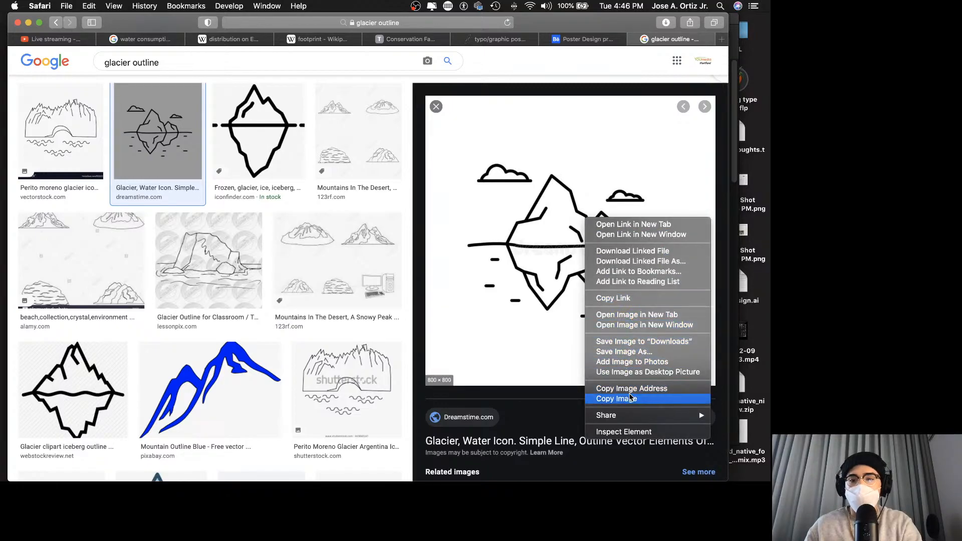
click(616, 399)
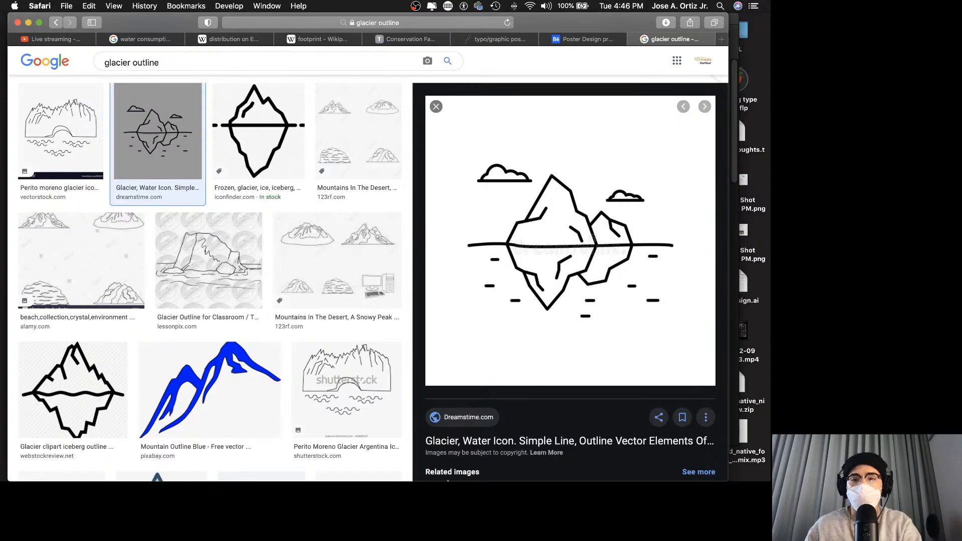
Switch to Illustrator and duplicate the last artboard, with its two drops, into the empty space beside it.
click(313, 474)
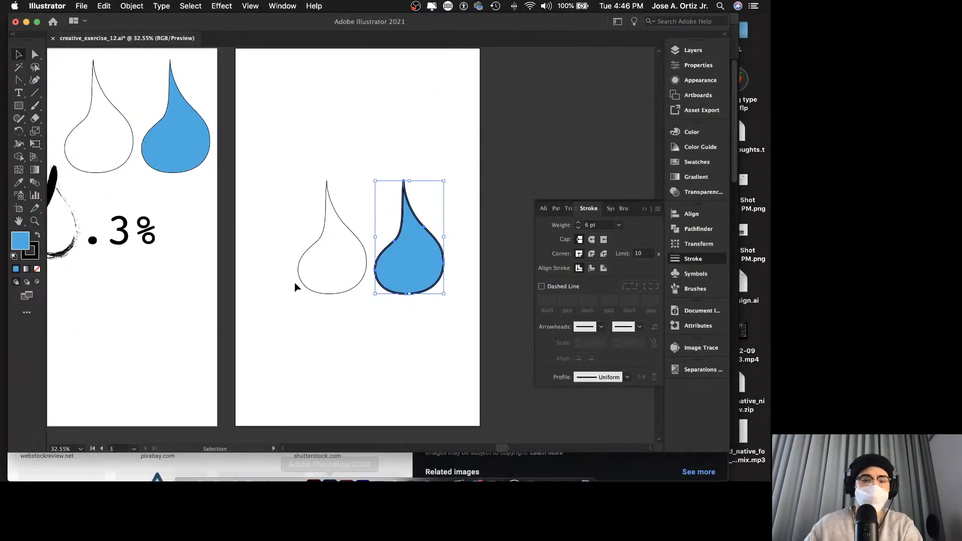
scroll(275, 279, down, 5)
scroll(232, 279, right, 3)
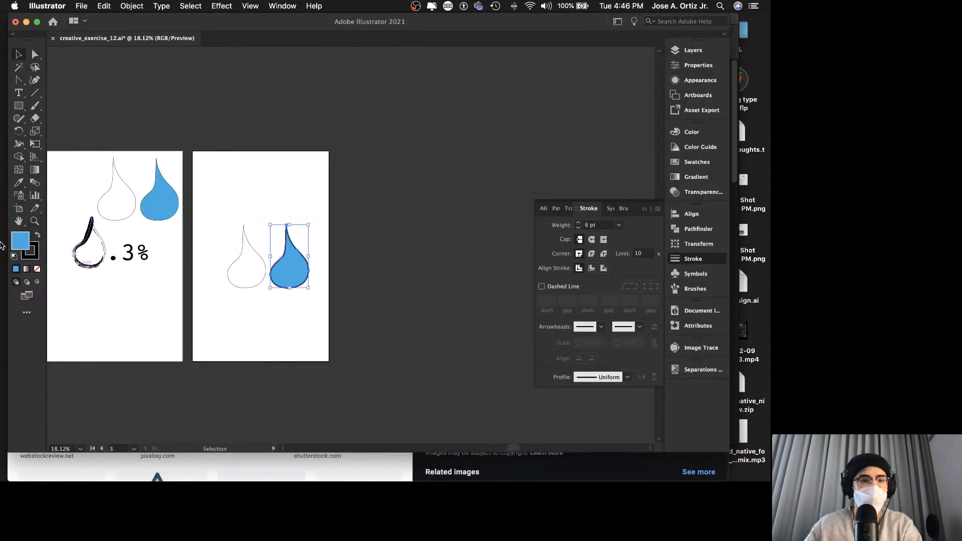
click(18, 209)
scroll(369, 249, right, 2)
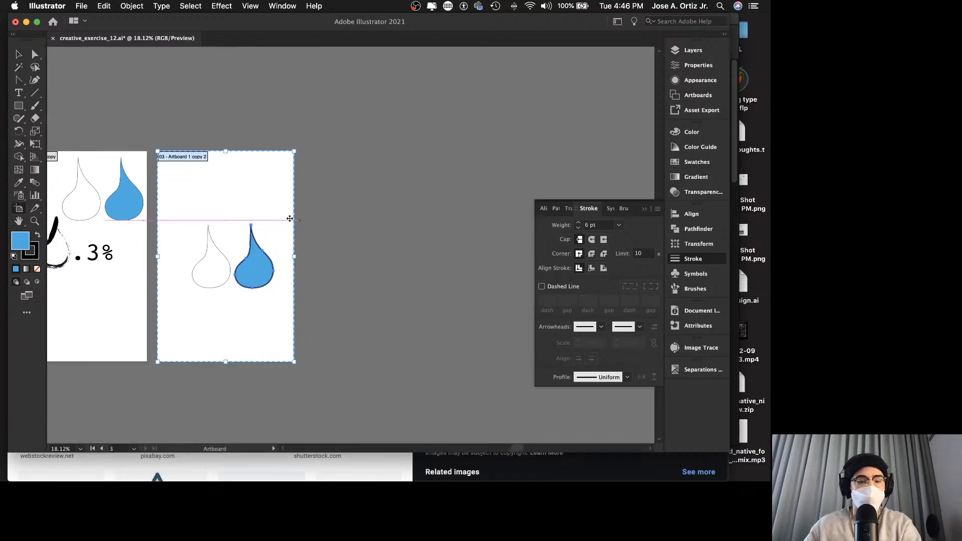
drag(250, 193, 434, 300)
key(h)
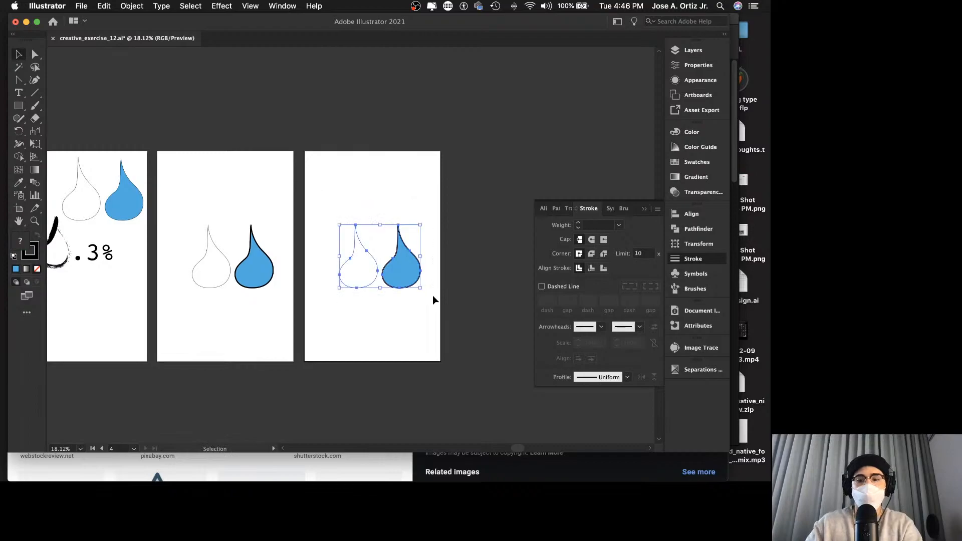
Replace the copied drops on the new artboard with the pasted iceberg image, placed near its middle, and save the file.
key(Delete)
key(super+v)
drag(377, 252, 404, 261)
drag(311, 186, 379, 252)
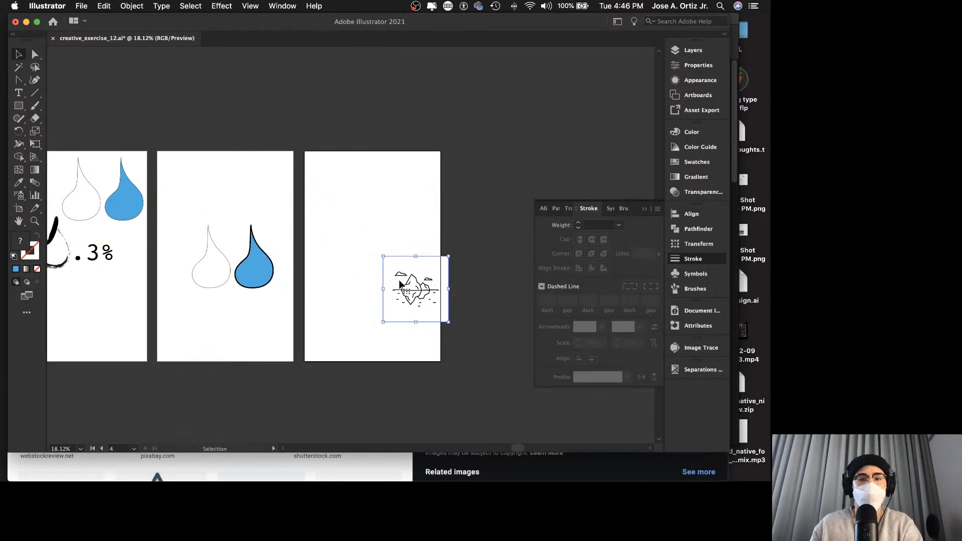
drag(424, 303, 484, 263)
click(382, 307)
key(z)
scroll(476, 263, right, 3)
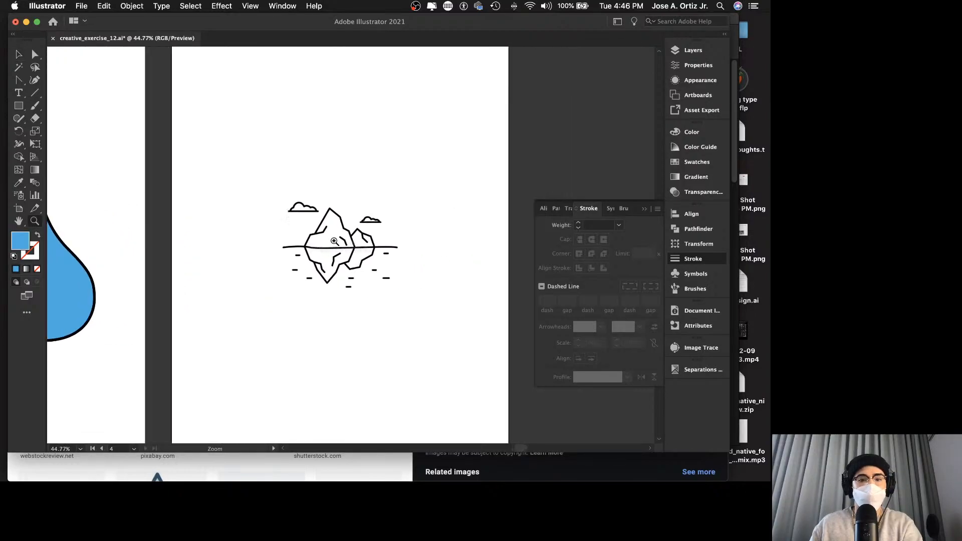
drag(334, 242, 386, 246)
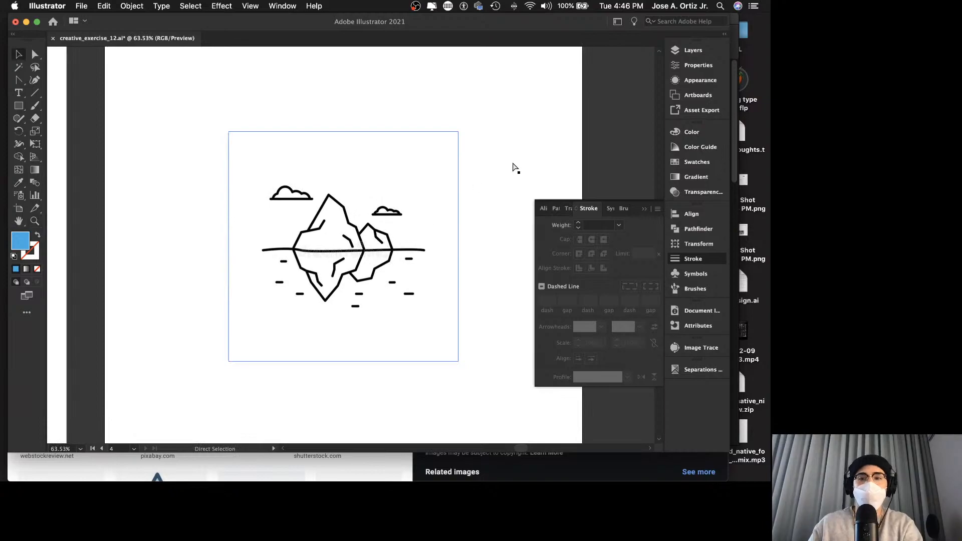
key(super+s)
Reduce the iceberg image's opacity to 26% and lock its group in Layer 1 as a tracing template.
click(676, 51)
key(super+a)
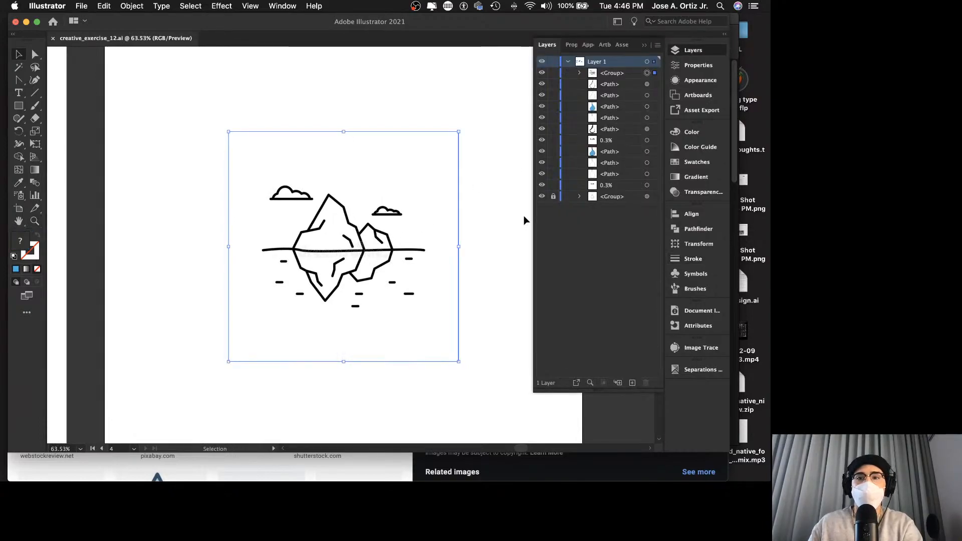
click(685, 197)
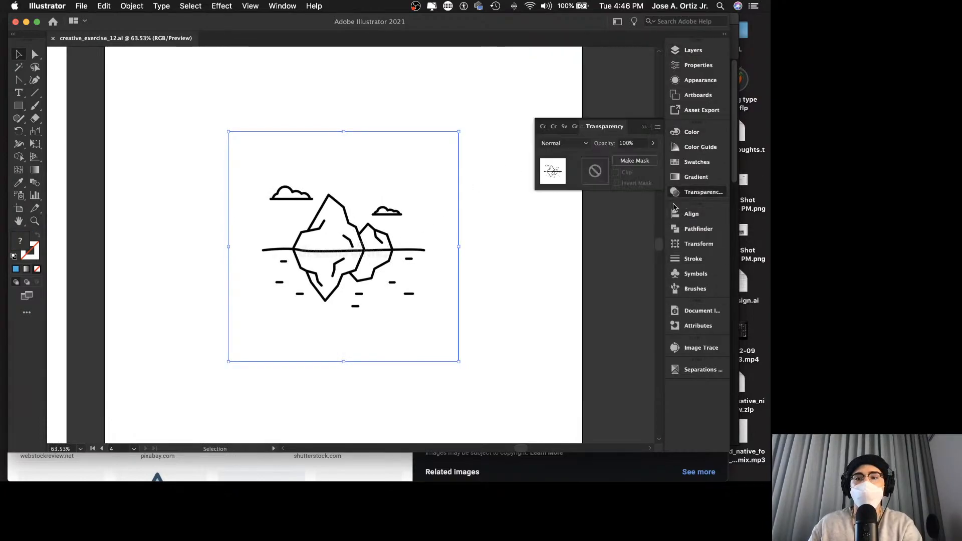
drag(636, 158, 620, 158)
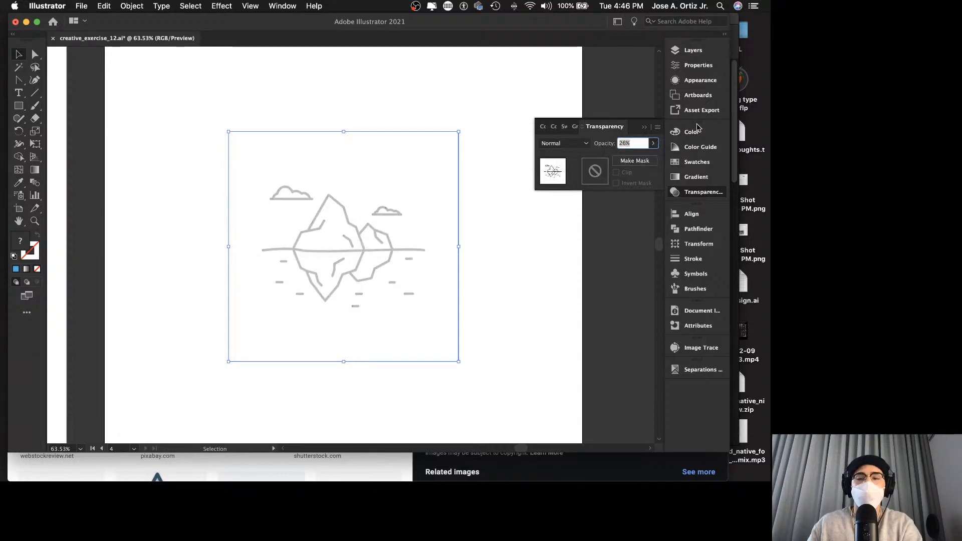
click(693, 55)
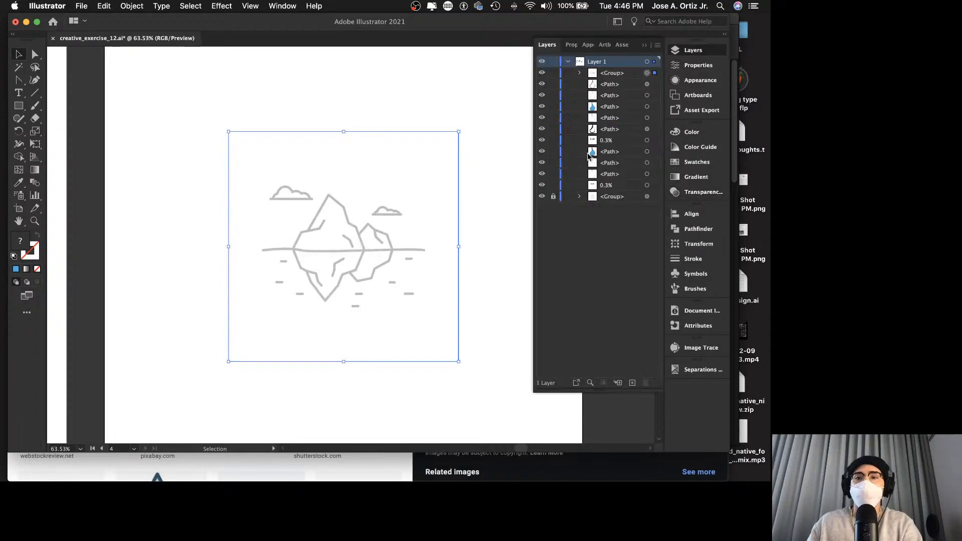
click(553, 72)
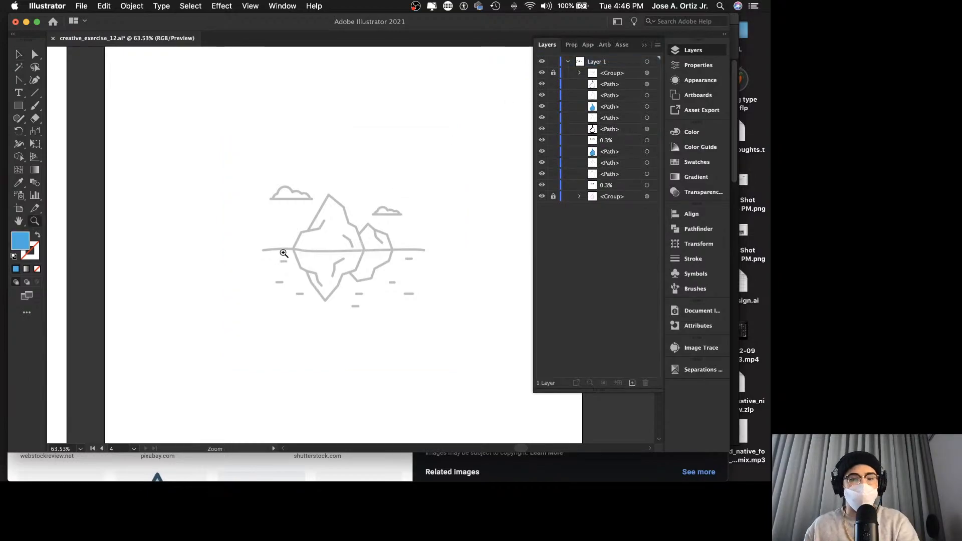
Draw a straight Pen line along the full length of the template's waterline.
drag(284, 254, 385, 242)
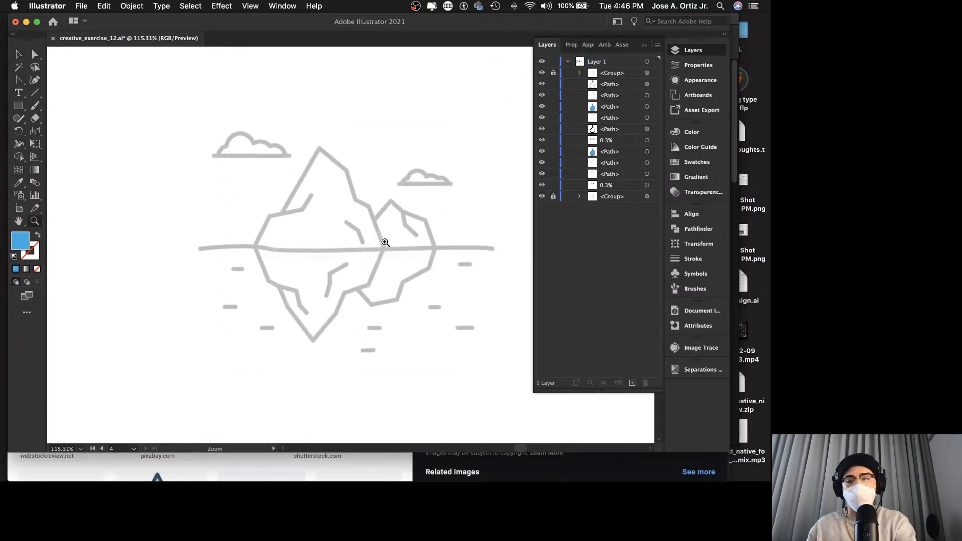
key(p)
click(491, 248)
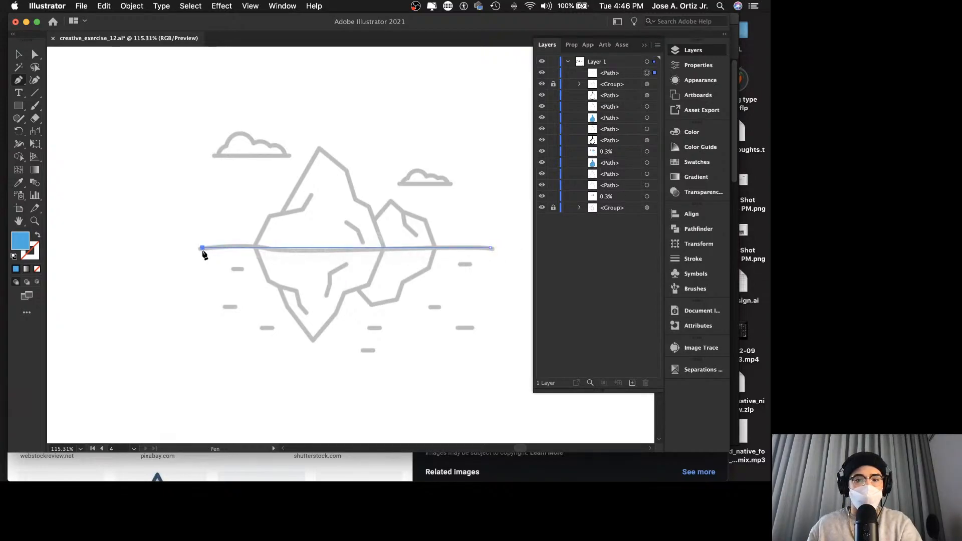
key(v)
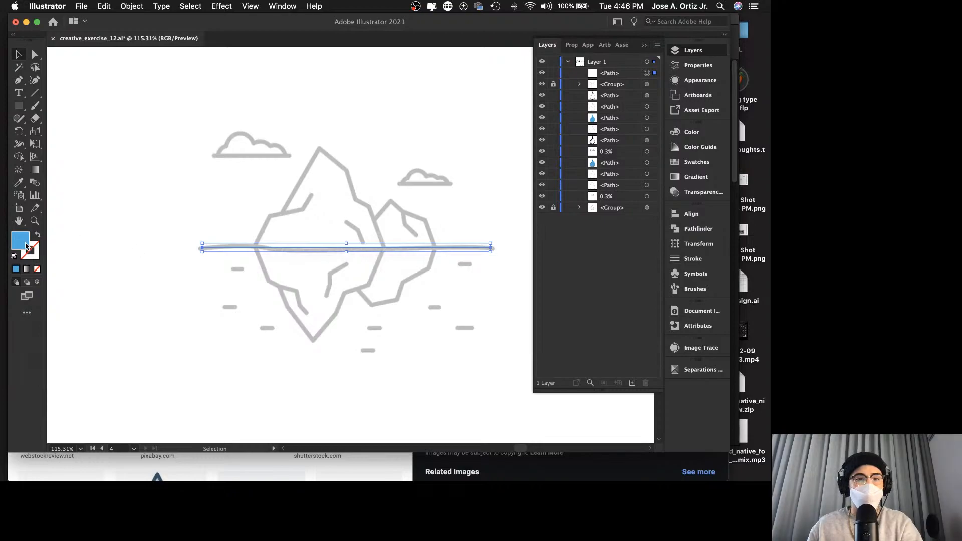
Set the waterline path's fill to black and give it a 2 pt black stroke.
double_click(21, 241)
drag(346, 364, 335, 370)
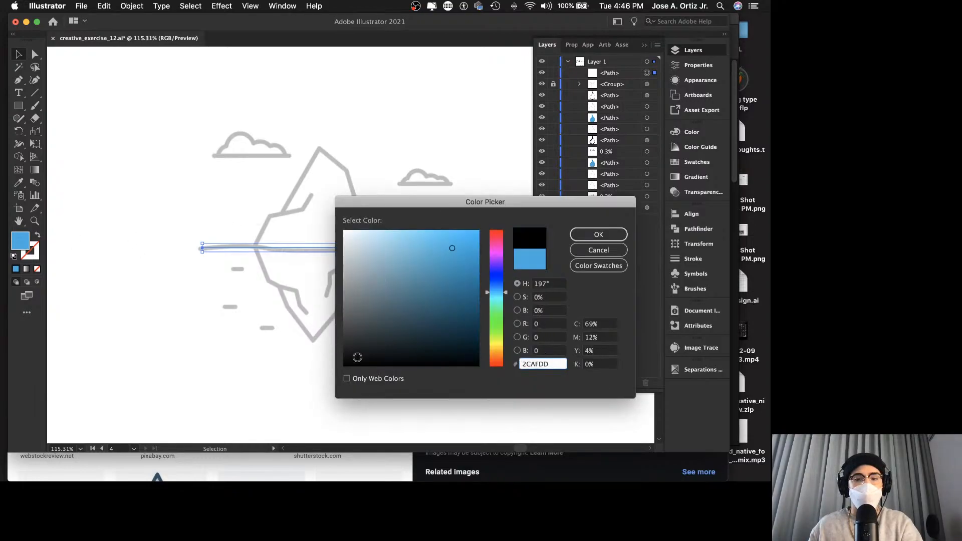
click(582, 234)
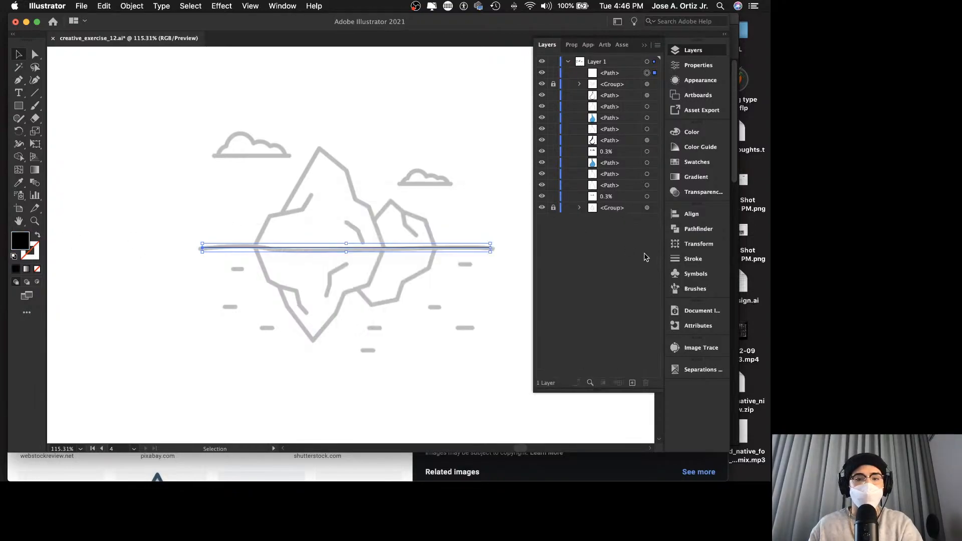
click(691, 258)
click(578, 224)
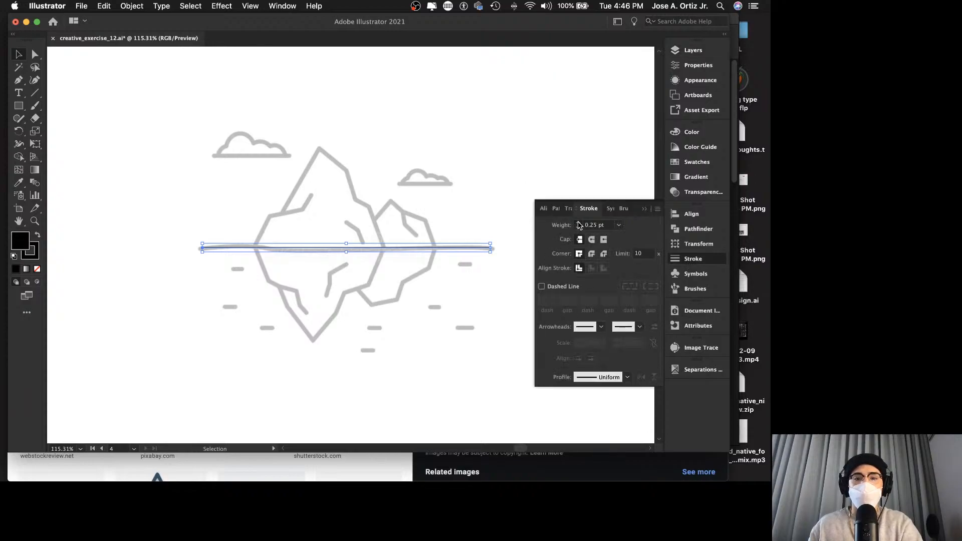
click(579, 223)
click(476, 199)
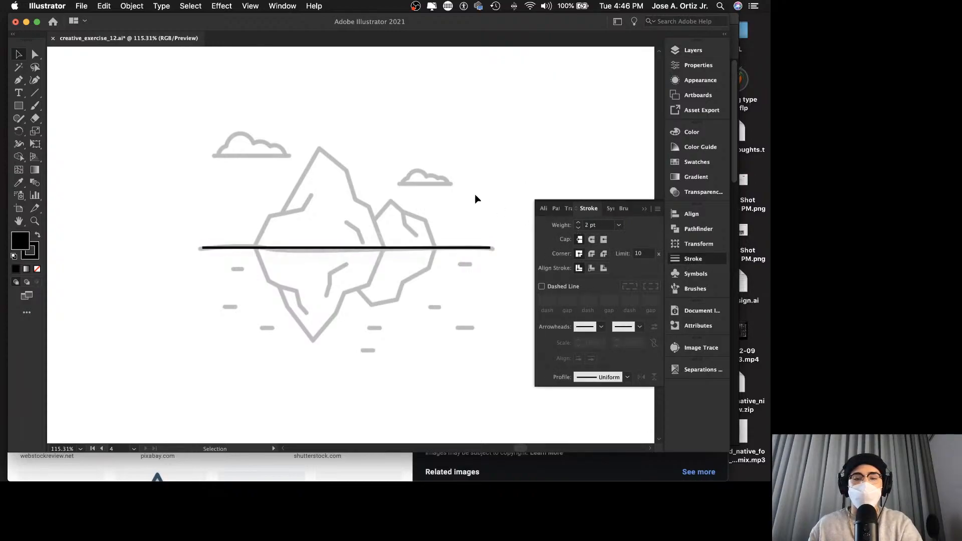
Trace the smaller right-hand peak above the waterline with the Pen tool, from its right base over the summit to its left base.
scroll(456, 283, up, 3)
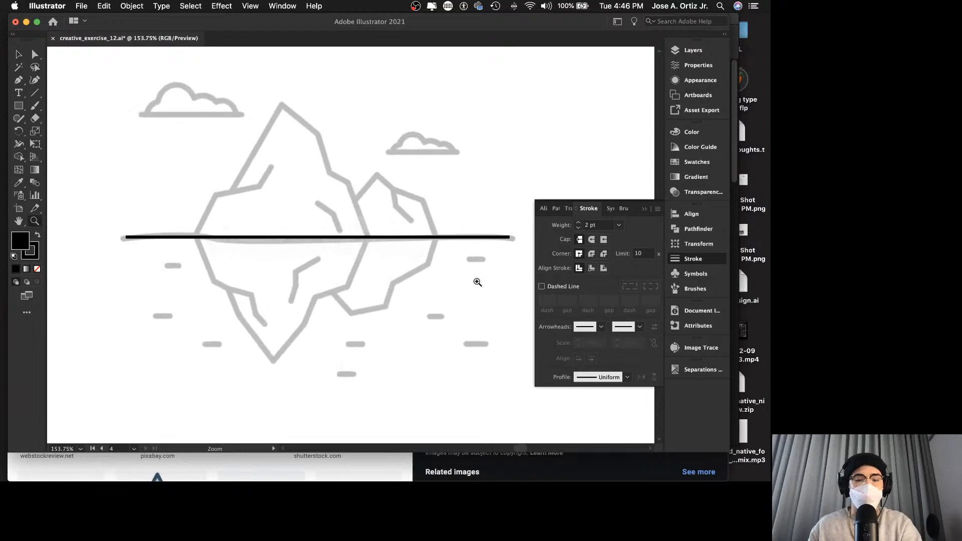
key(p)
click(436, 237)
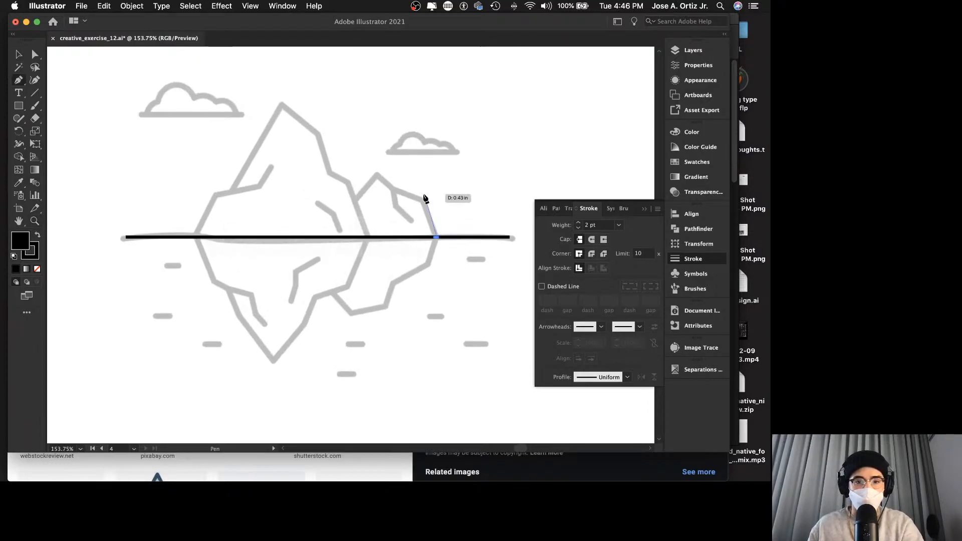
click(425, 200)
click(395, 191)
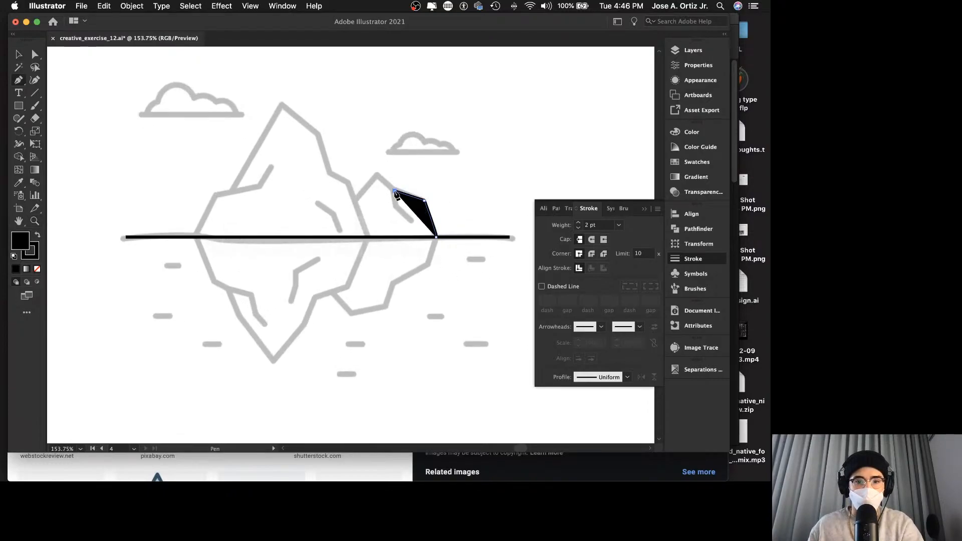
click(377, 175)
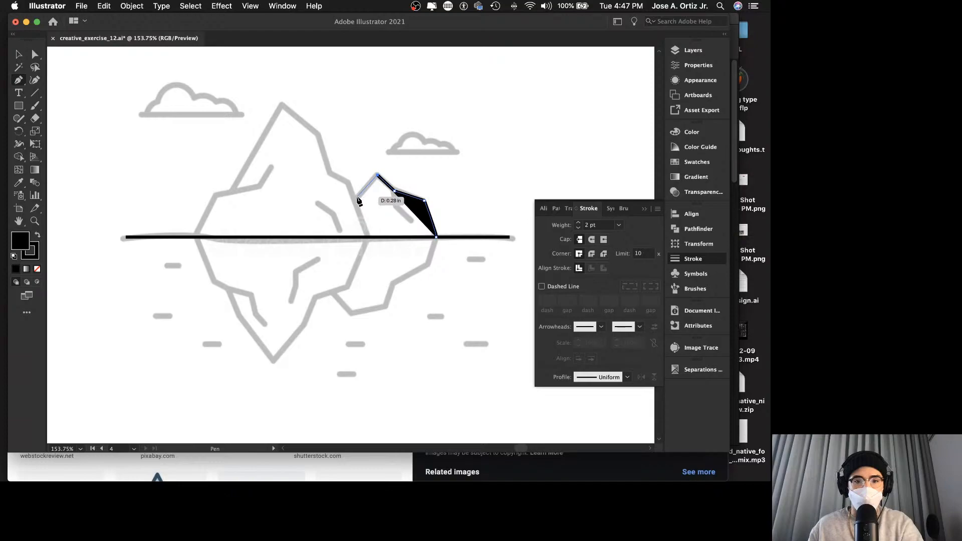
click(356, 199)
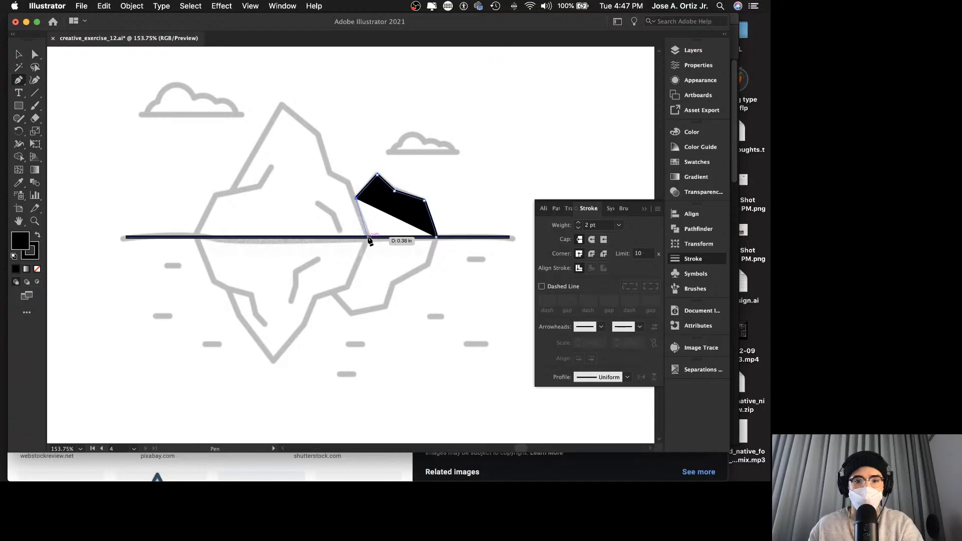
click(368, 237)
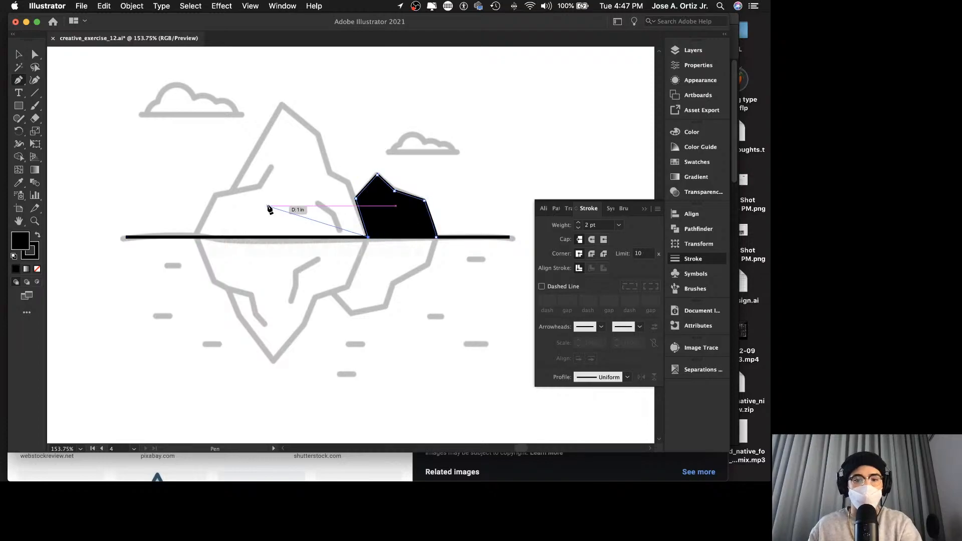
Remove the small peak path's fill and shift its upper-left corner anchor slightly outward onto the template's junction with the large peak.
key(v)
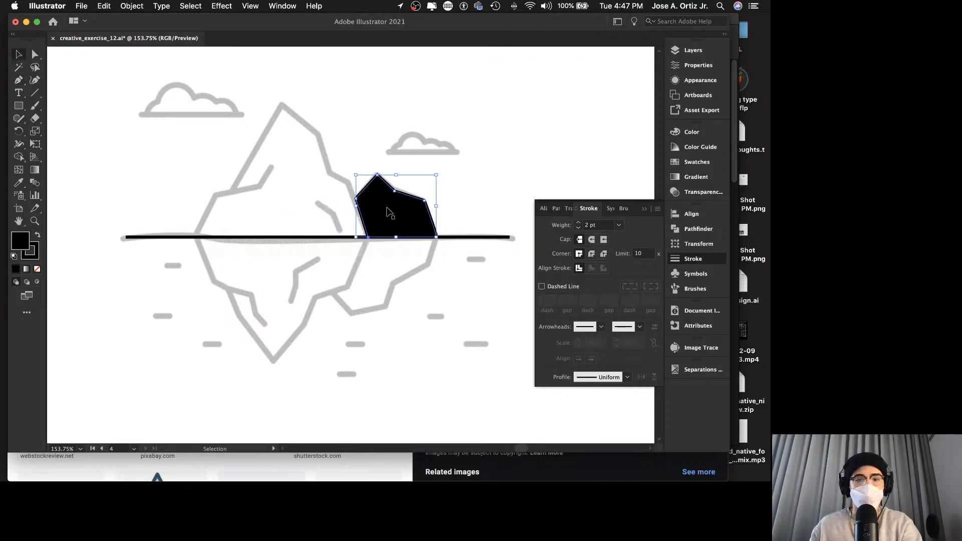
click(38, 271)
click(317, 208)
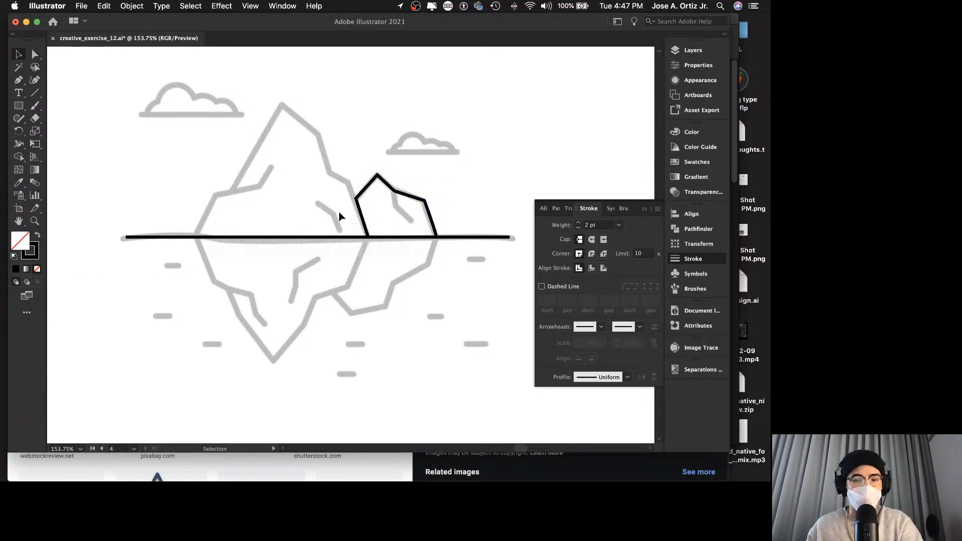
scroll(340, 216, up, 5)
key(a)
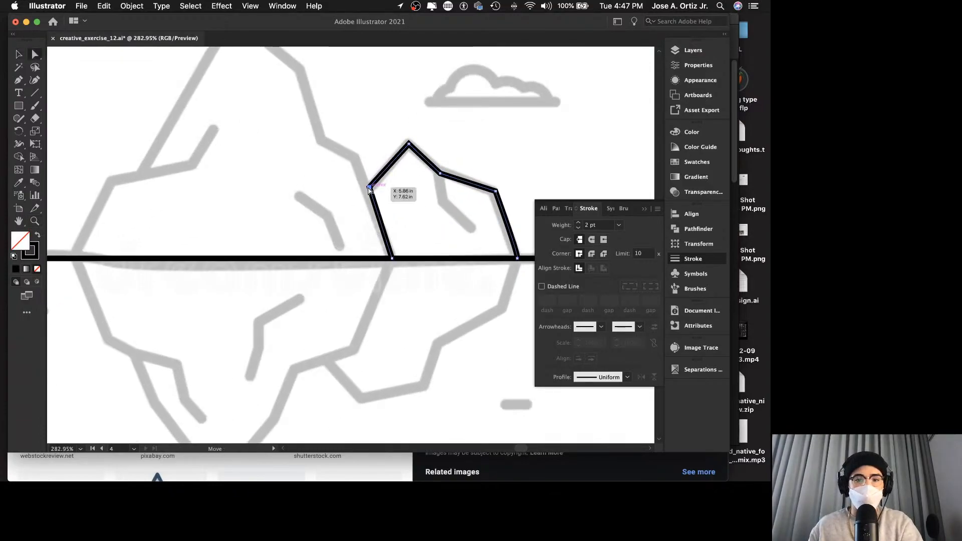
drag(369, 190, 364, 188)
click(414, 217)
Trace the large peak with the Pen tool from the small peak's left corner over the summit and down the left slope to the waterline.
key(p)
scroll(389, 210, up, 3)
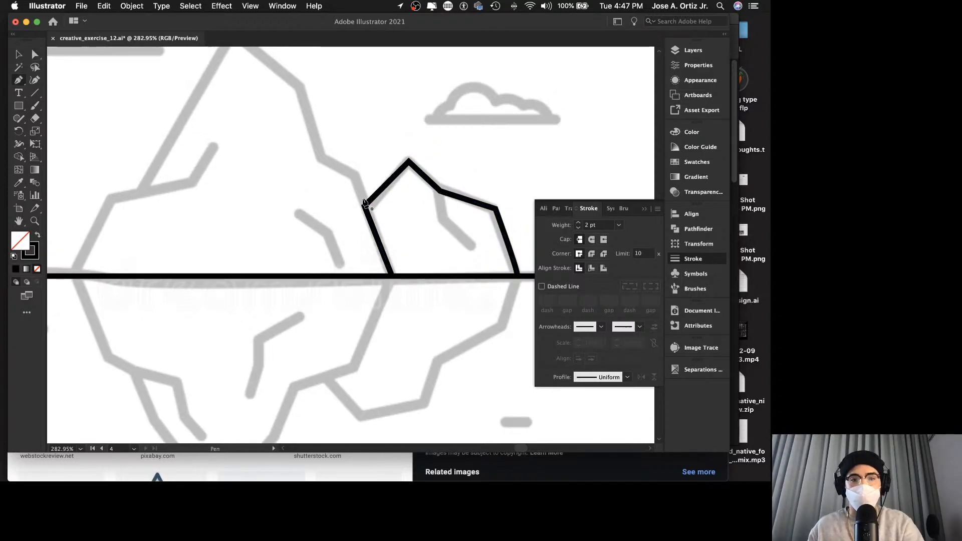
click(364, 222)
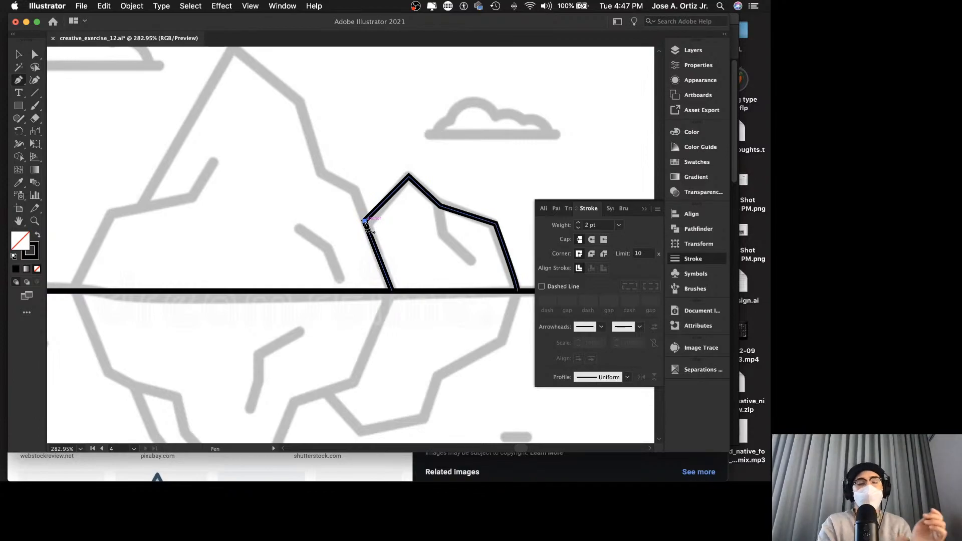
click(365, 220)
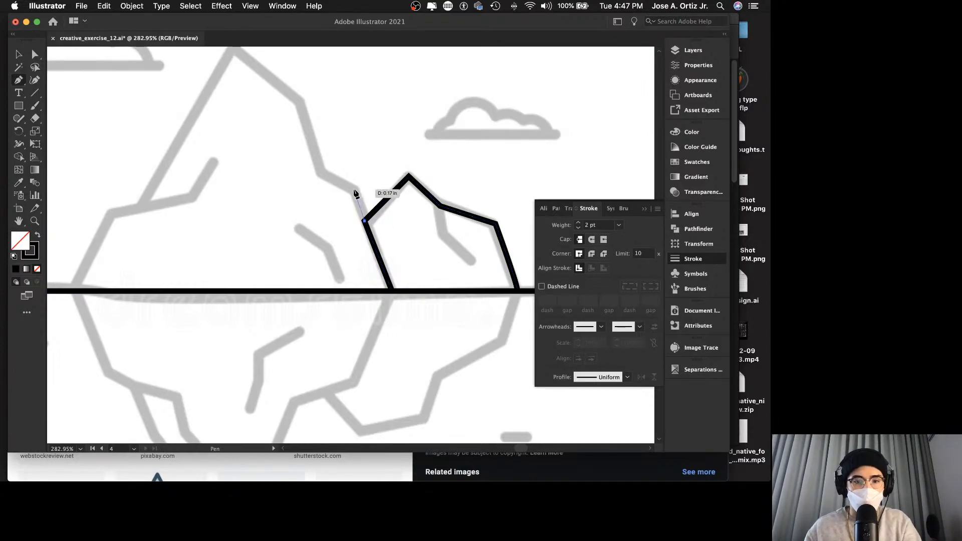
click(353, 190)
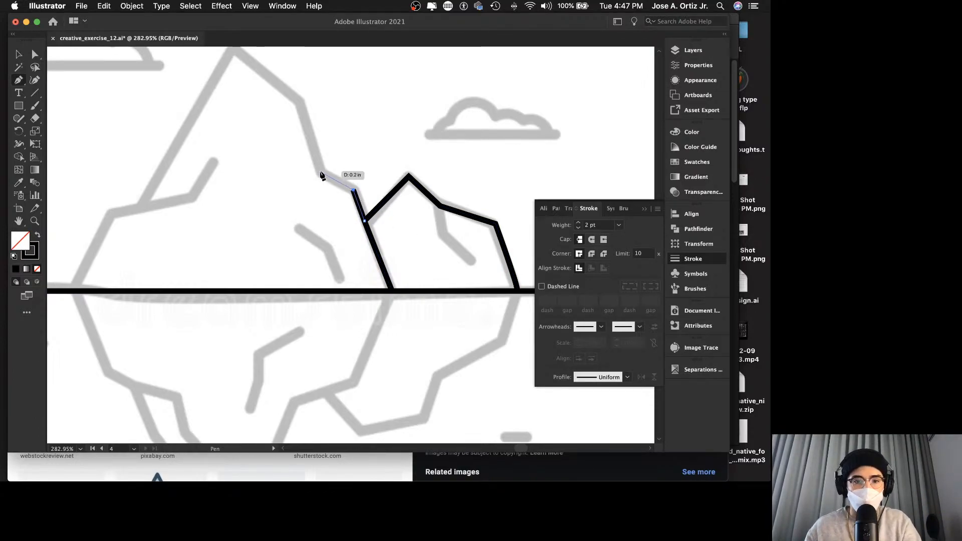
click(320, 173)
scroll(308, 150, up, 2)
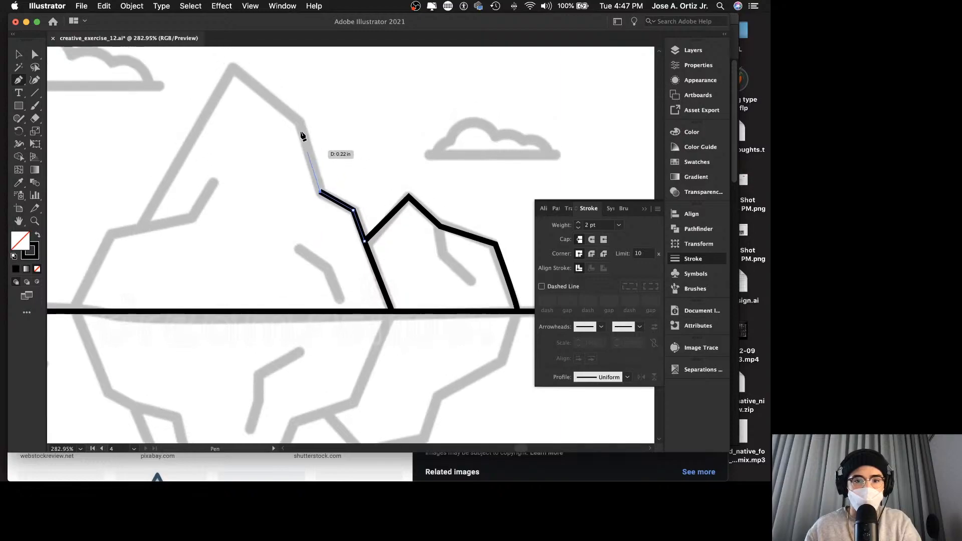
click(300, 122)
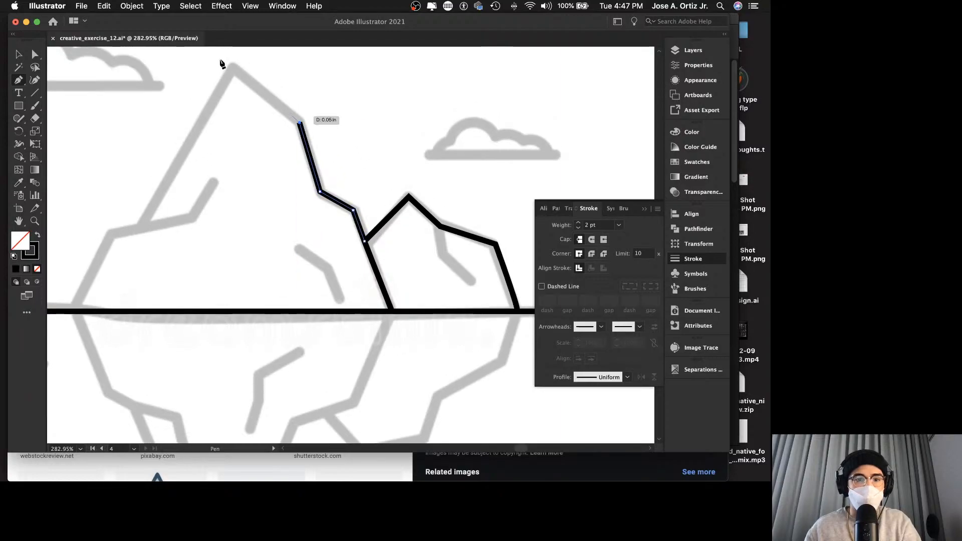
click(233, 68)
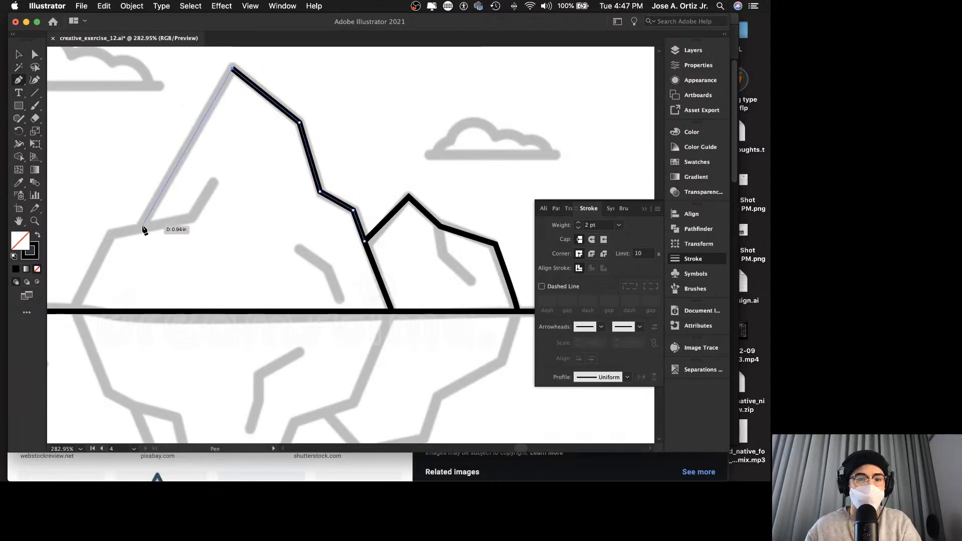
click(143, 227)
scroll(145, 235, left, 3)
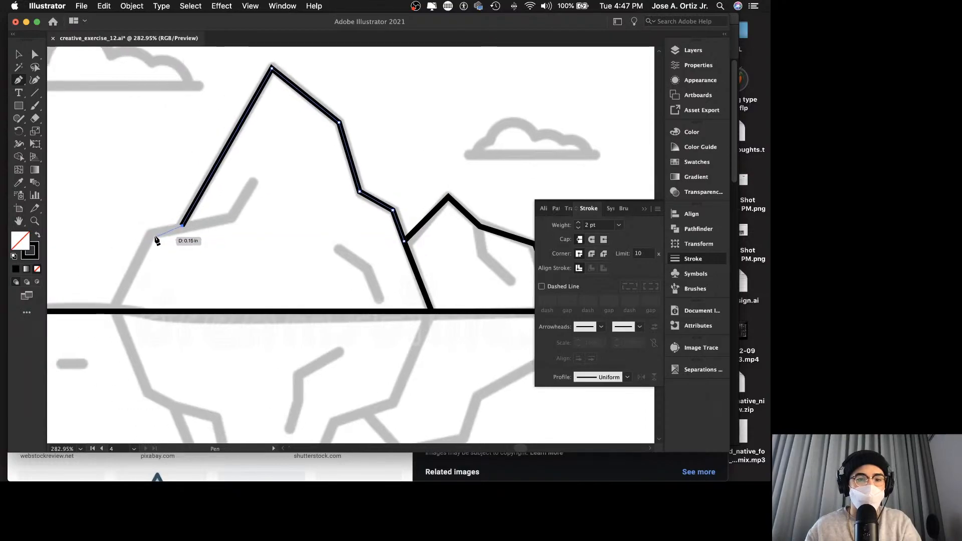
click(150, 234)
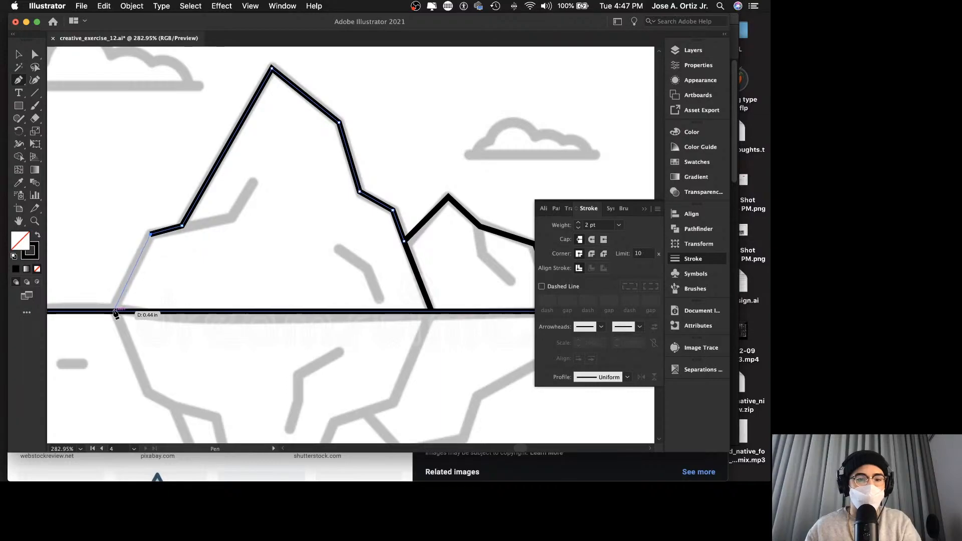
click(112, 312)
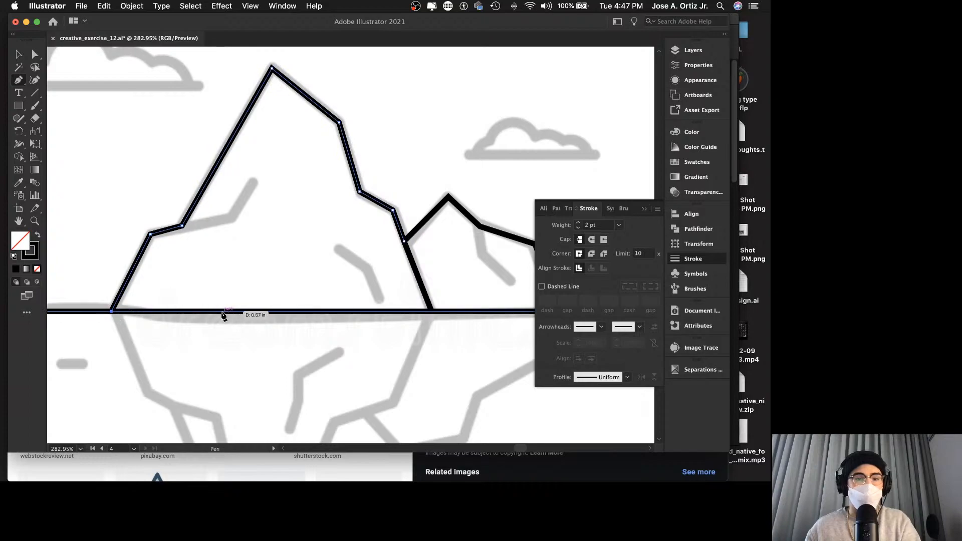
Move the anchor where the large peak's left slope bends slightly down and left to match the template's junction.
key(a)
scroll(172, 247, up, 3)
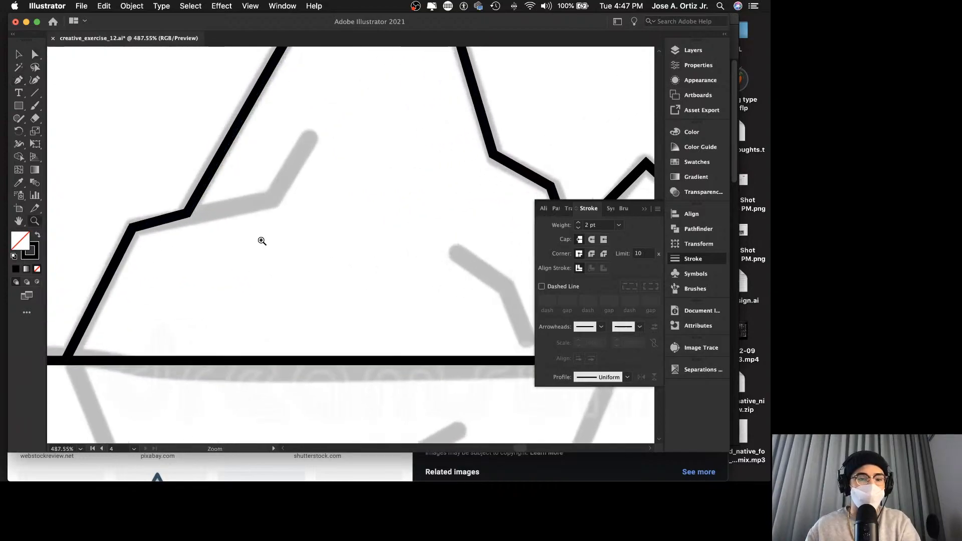
click(187, 213)
drag(189, 214, 183, 219)
Trace the two-segment crack line branching inward from the large peak's left slope junction with the Pen tool.
key(p)
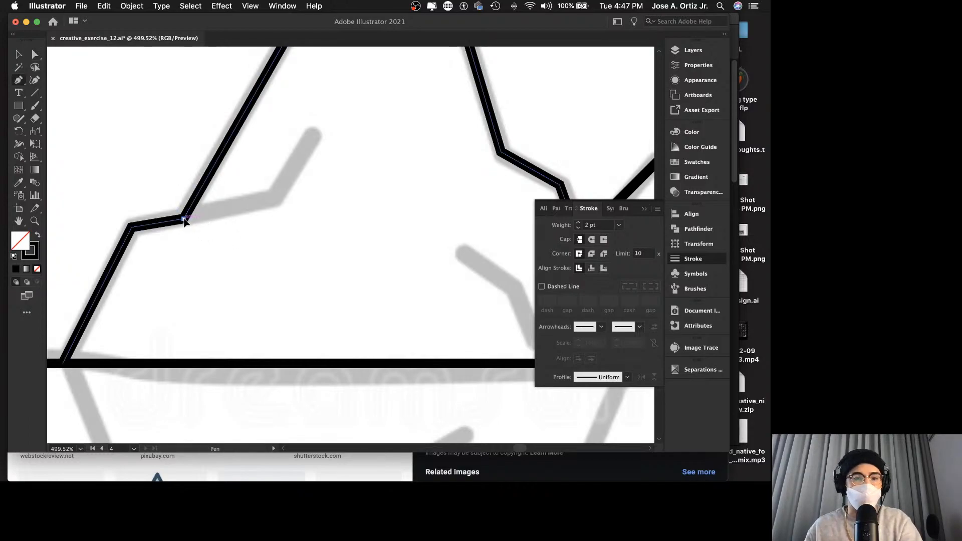
click(183, 218)
click(274, 199)
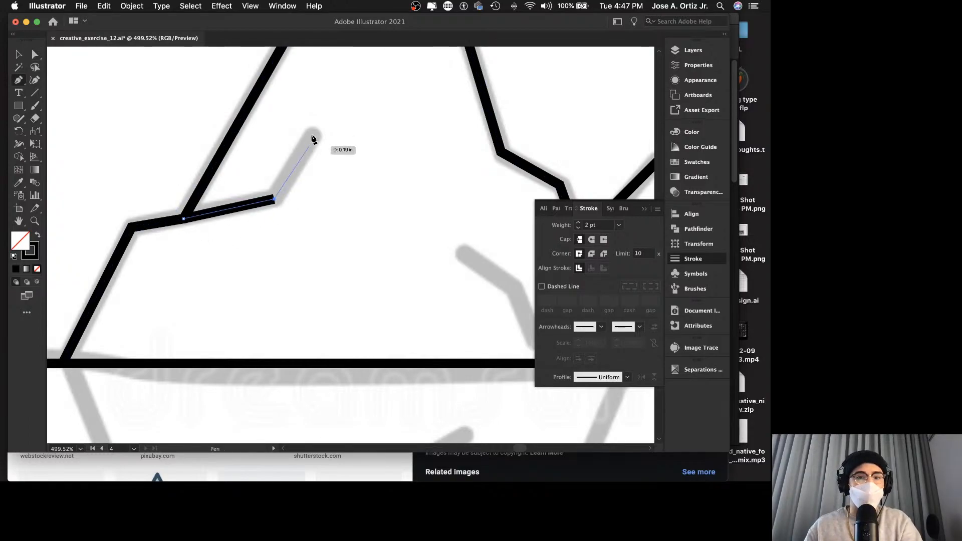
click(312, 133)
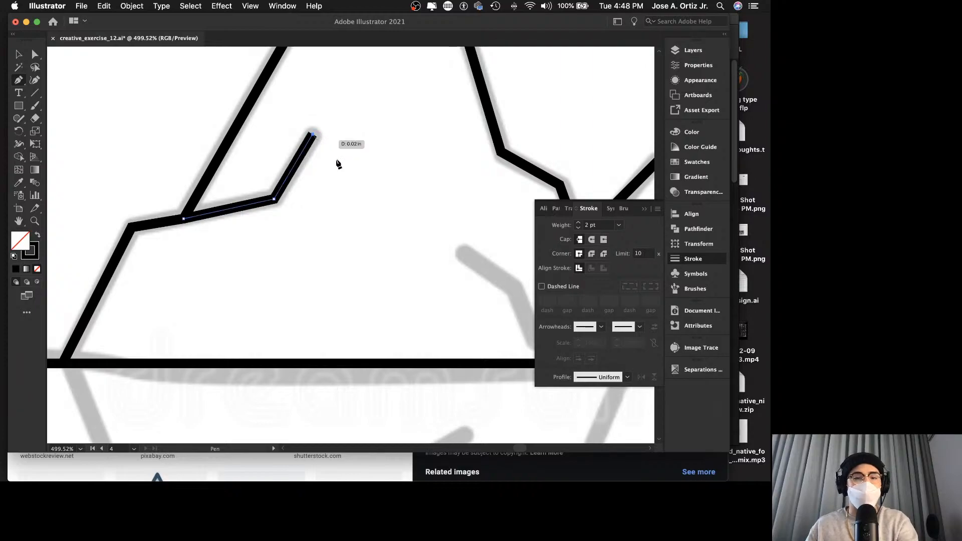
Trace the separate bent crack line inside the large peak's lower right area as a two-segment Pen path and deselect it.
scroll(355, 189, right, 5)
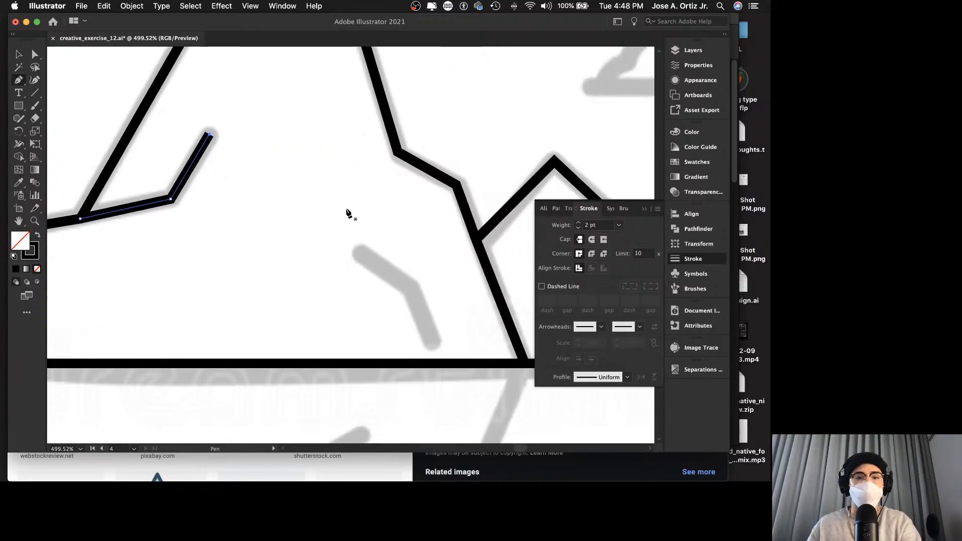
click(357, 253)
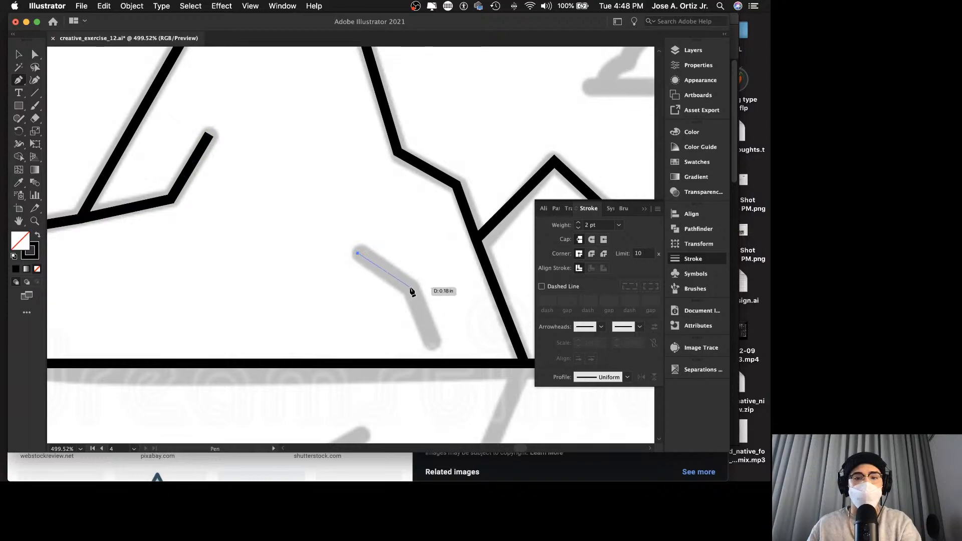
click(411, 289)
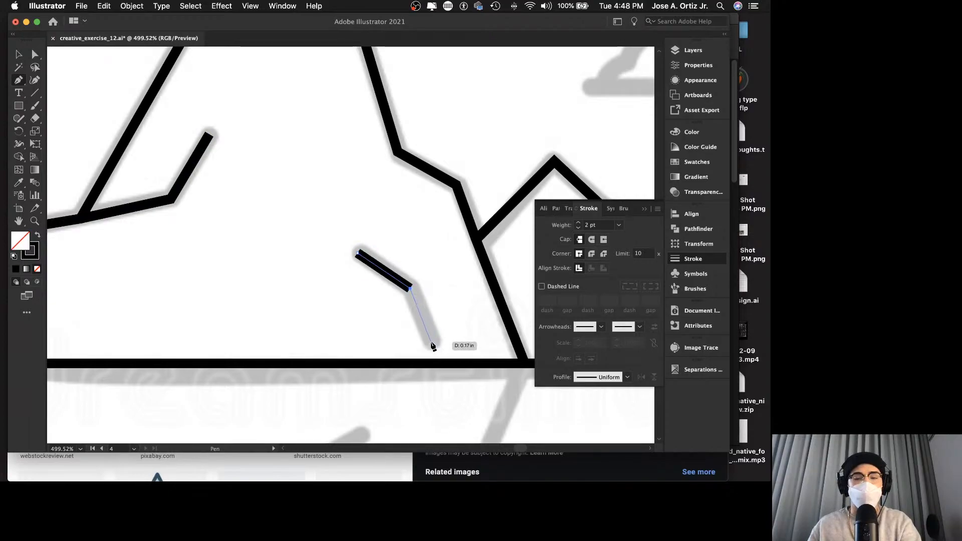
click(430, 339)
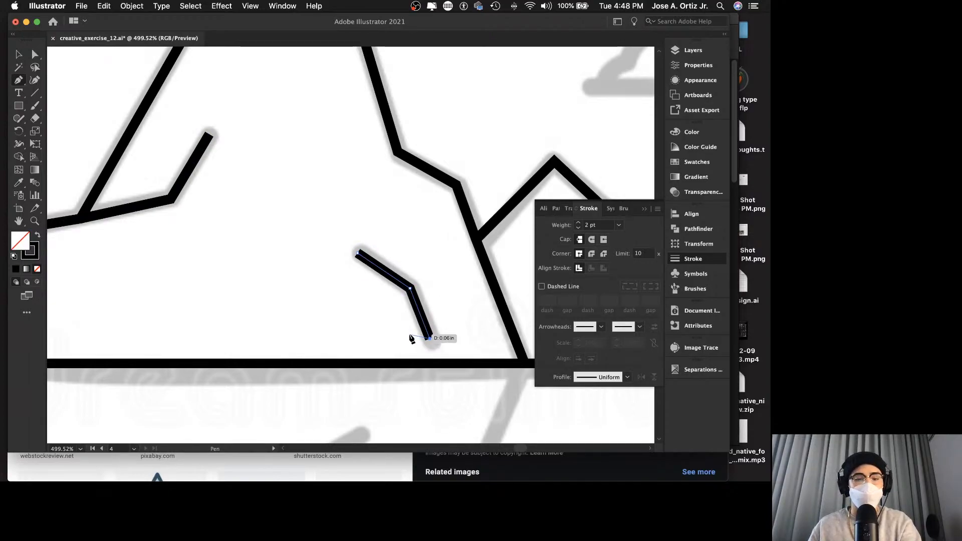
key(v)
click(339, 314)
Trace the bent crack line inside the small peak, starting from the anchor right of its summit, and save the file.
key(z)
drag(341, 313, 212, 302)
scroll(428, 320, right, 5)
drag(346, 298, 444, 286)
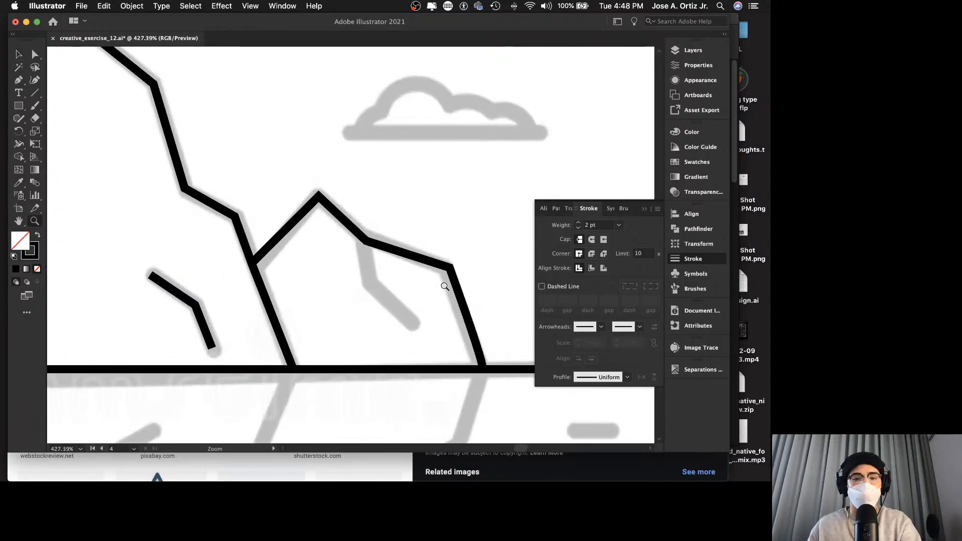
scroll(383, 295, right, 5)
drag(343, 297, 378, 290)
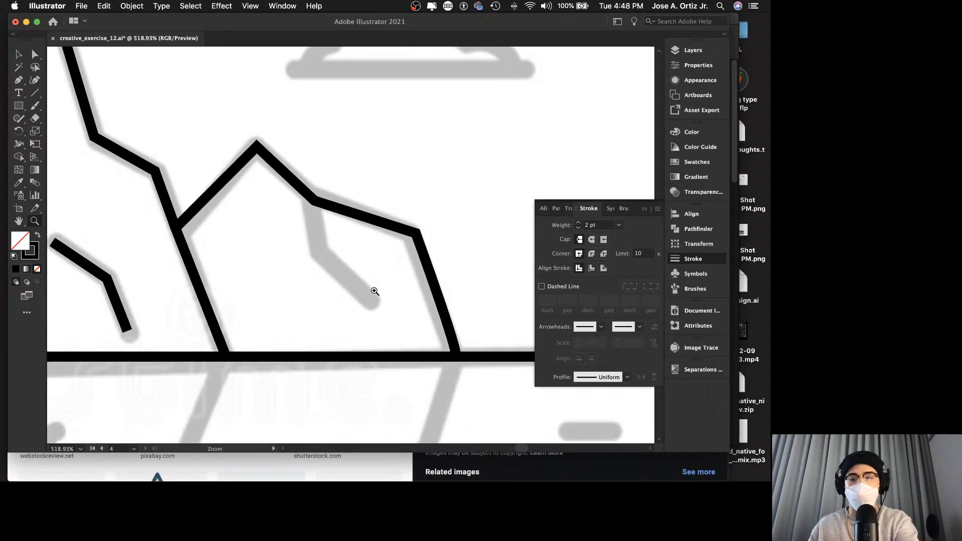
key(p)
click(315, 201)
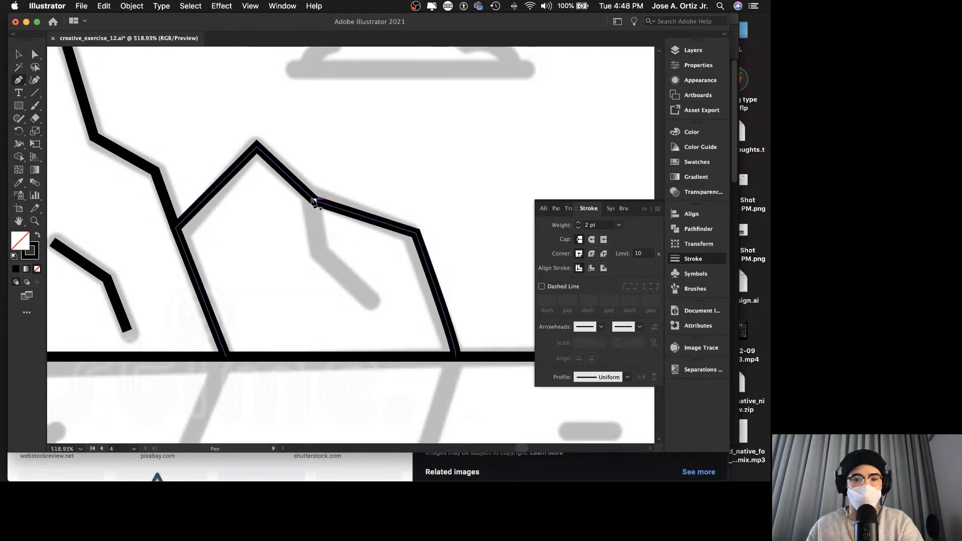
click(316, 248)
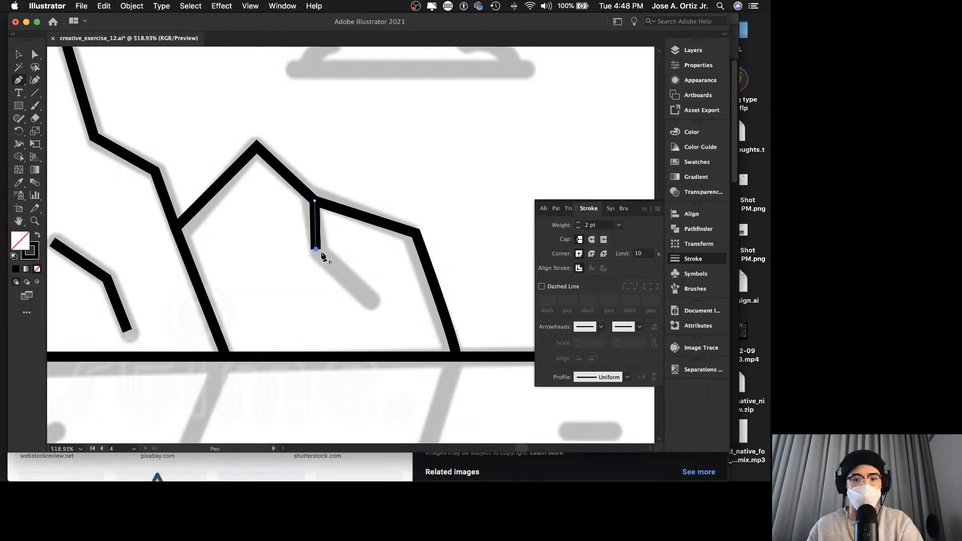
click(371, 303)
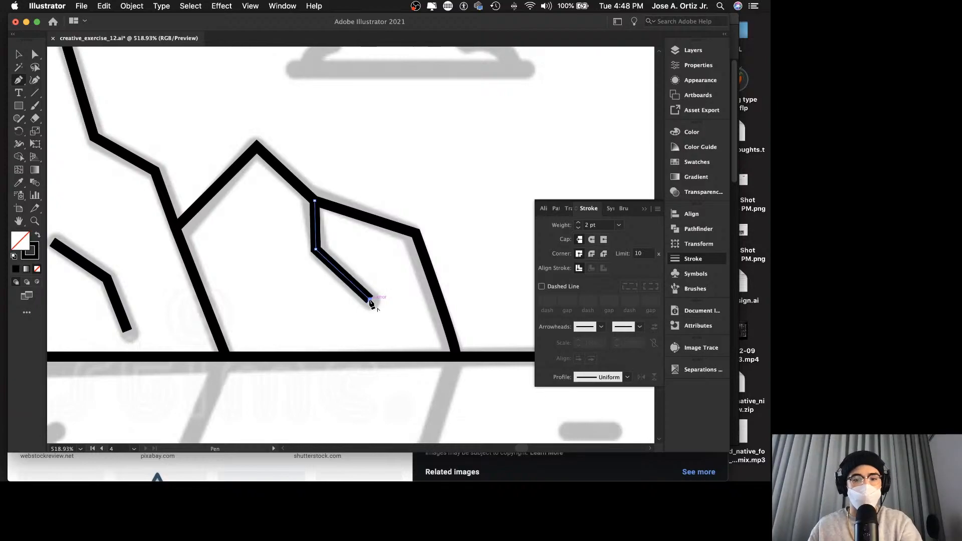
key(v)
click(305, 302)
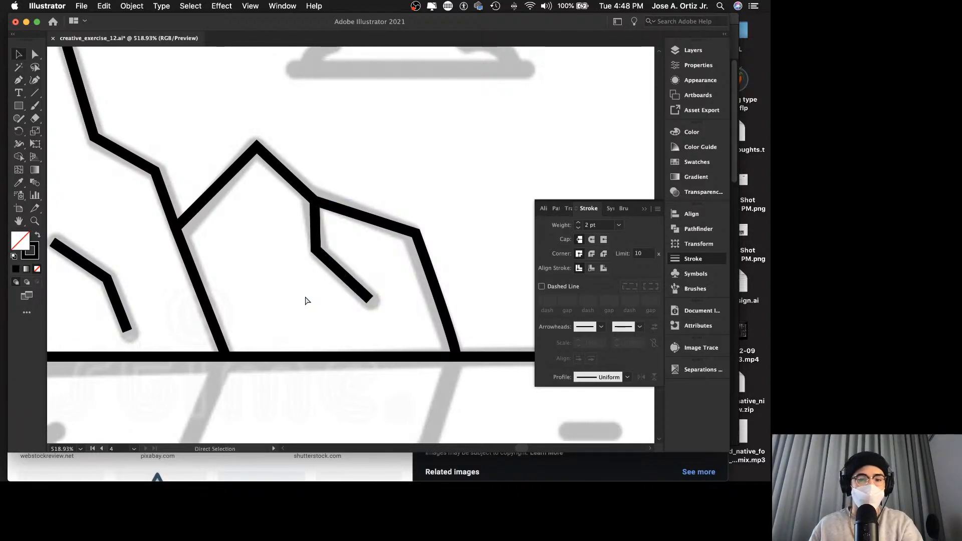
scroll(305, 300, left, 3)
key(super+s)
Trace the large peak's underwater outline with the Pen tool from its left waterline anchor down to the iceberg's lowest tip.
key(z)
drag(326, 284, 215, 286)
scroll(236, 287, left, 3)
scroll(239, 288, left, 3)
scroll(240, 288, down, 5)
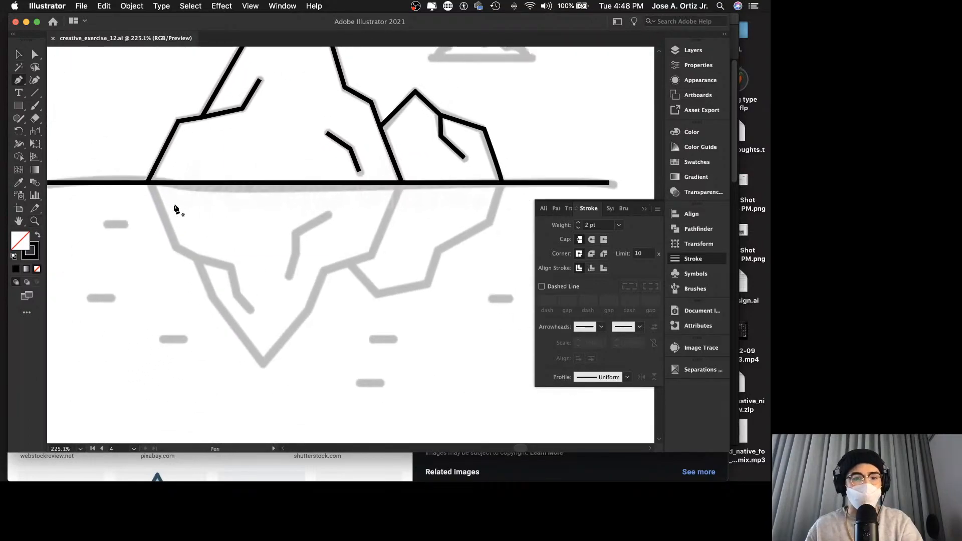
key(p)
click(149, 183)
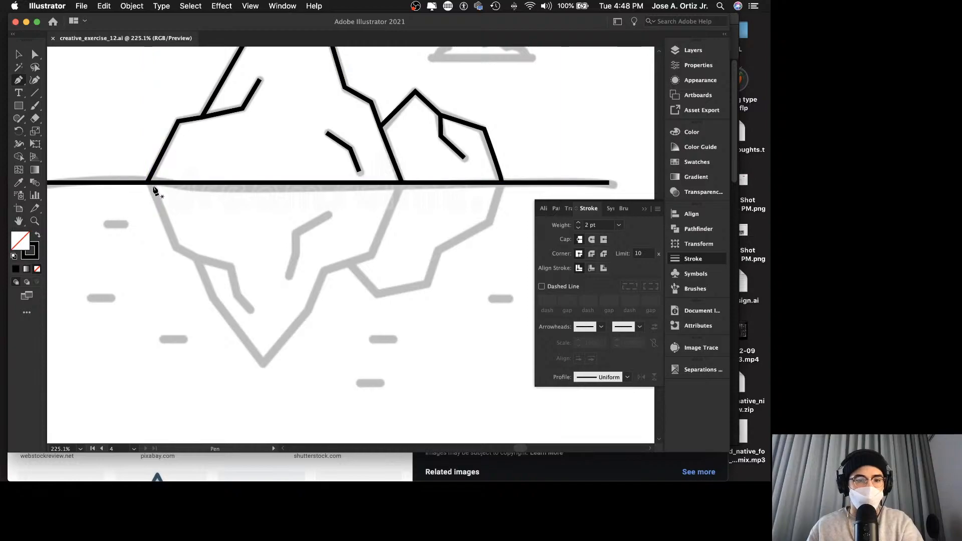
click(148, 183)
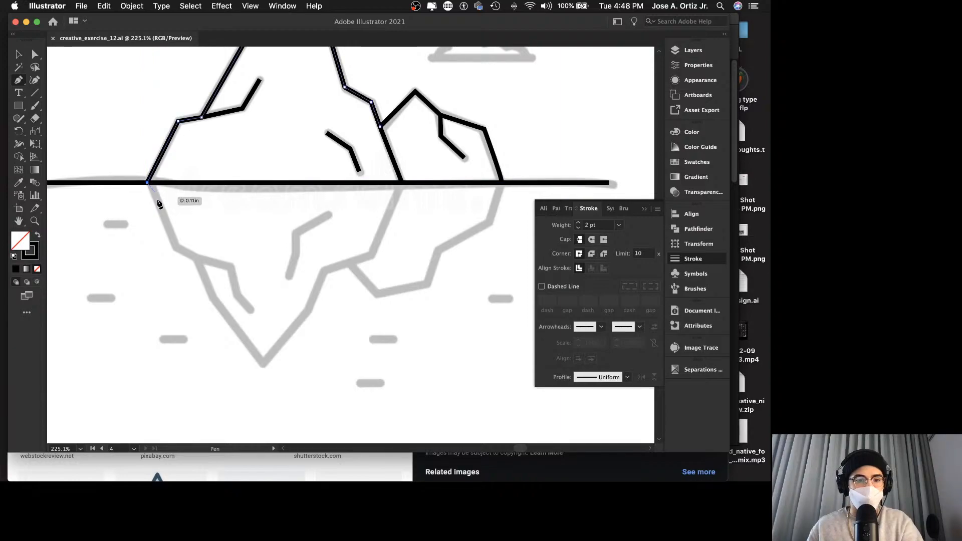
click(176, 249)
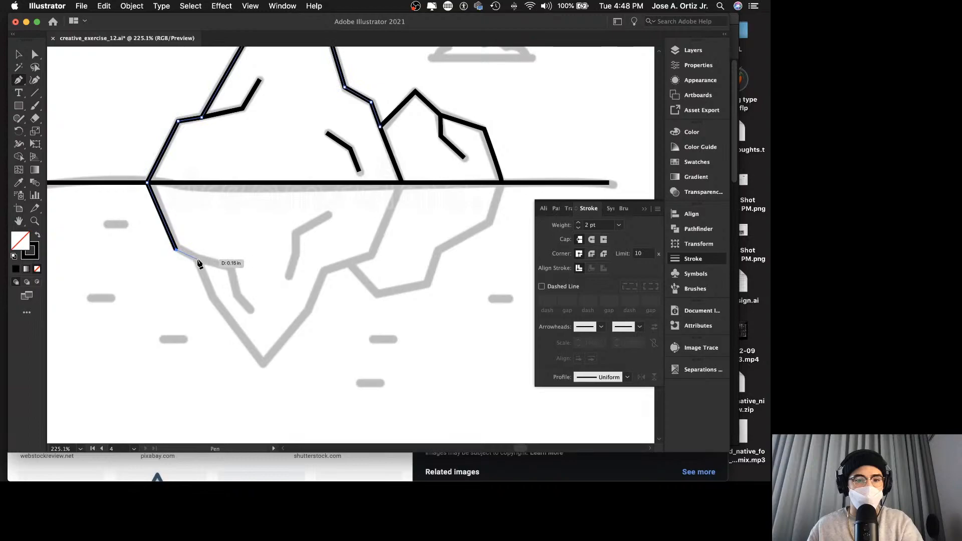
click(198, 259)
click(213, 299)
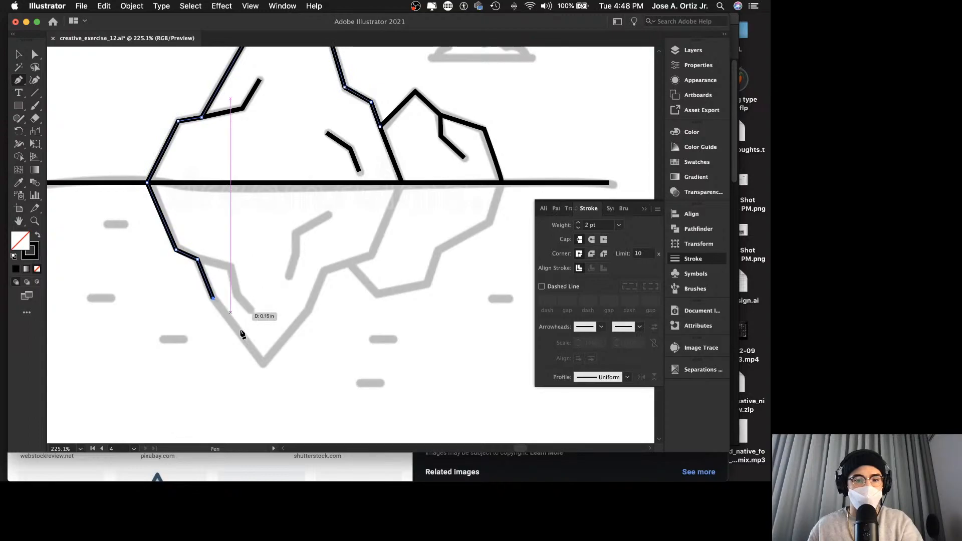
click(264, 363)
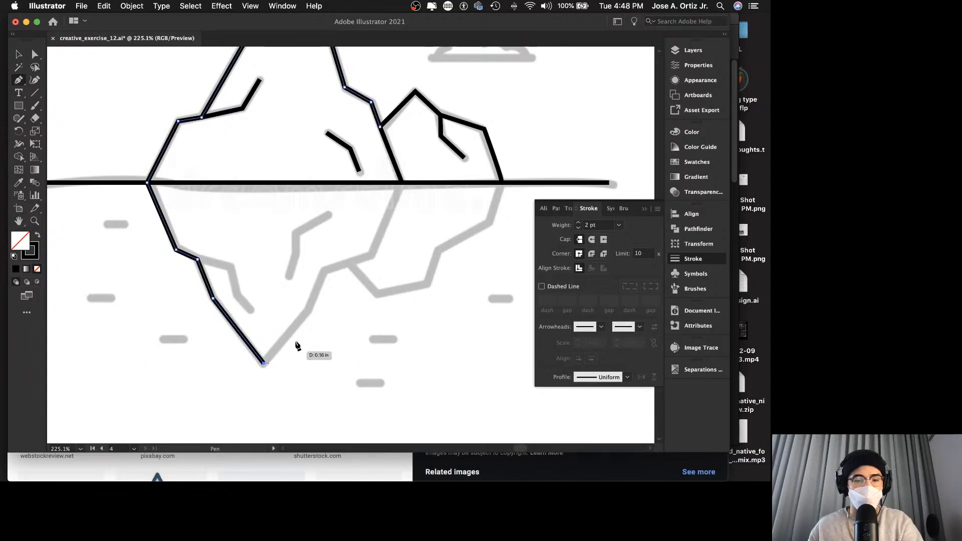
Continue the underwater outline from the lowest tip around the small peak's submerged lobe, ending at its right waterline anchor.
click(309, 309)
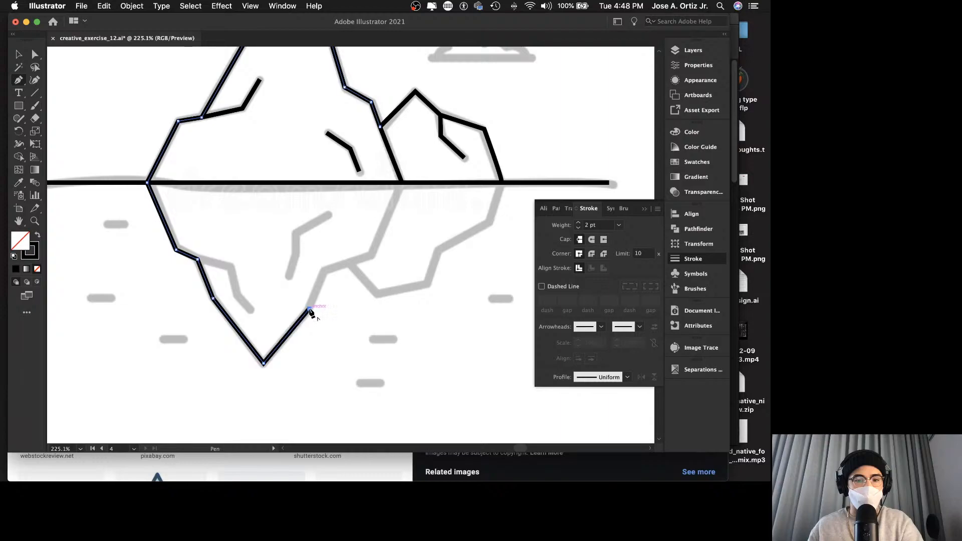
click(324, 272)
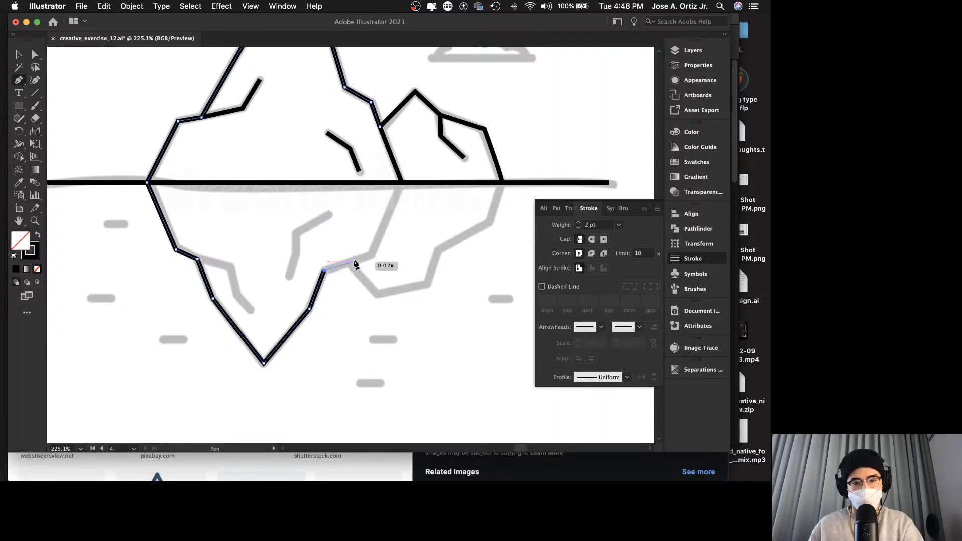
click(350, 262)
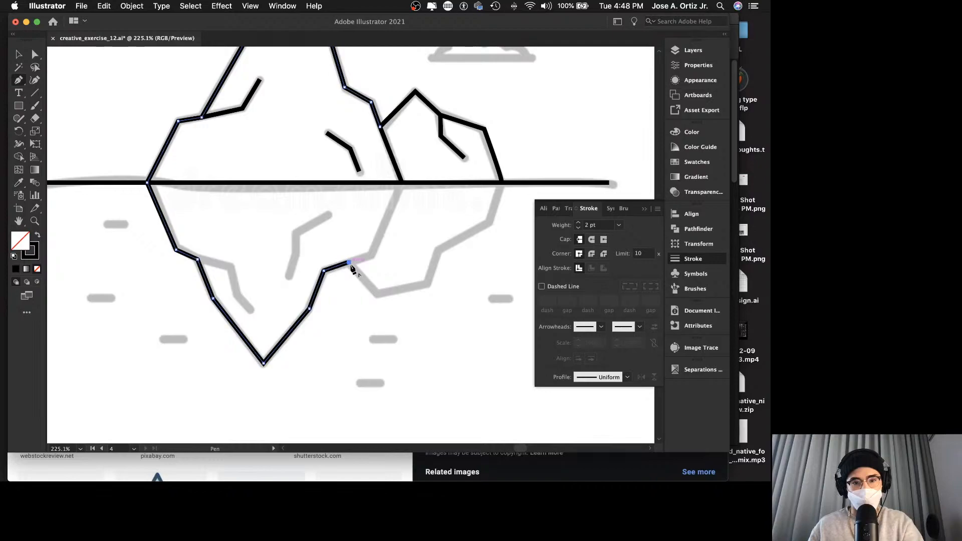
click(377, 294)
click(426, 284)
click(437, 249)
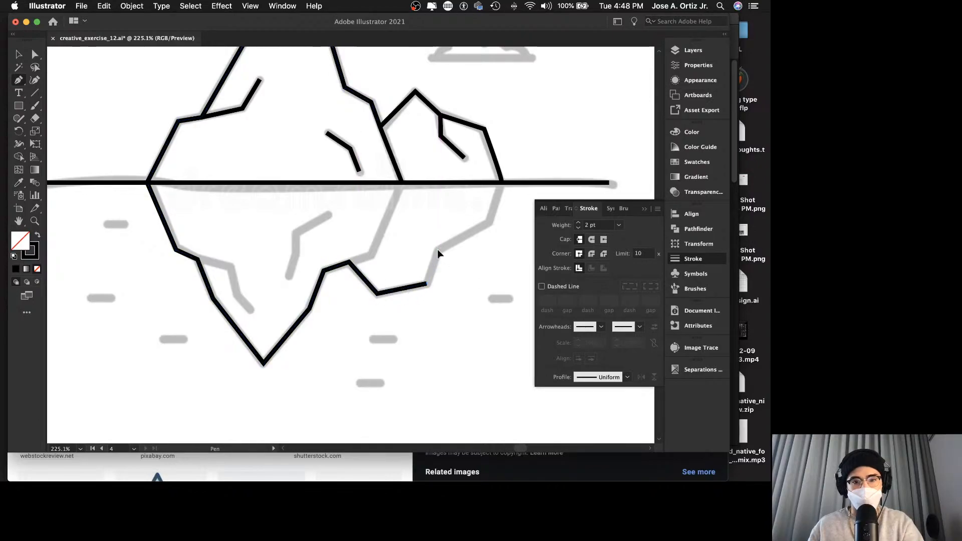
click(489, 222)
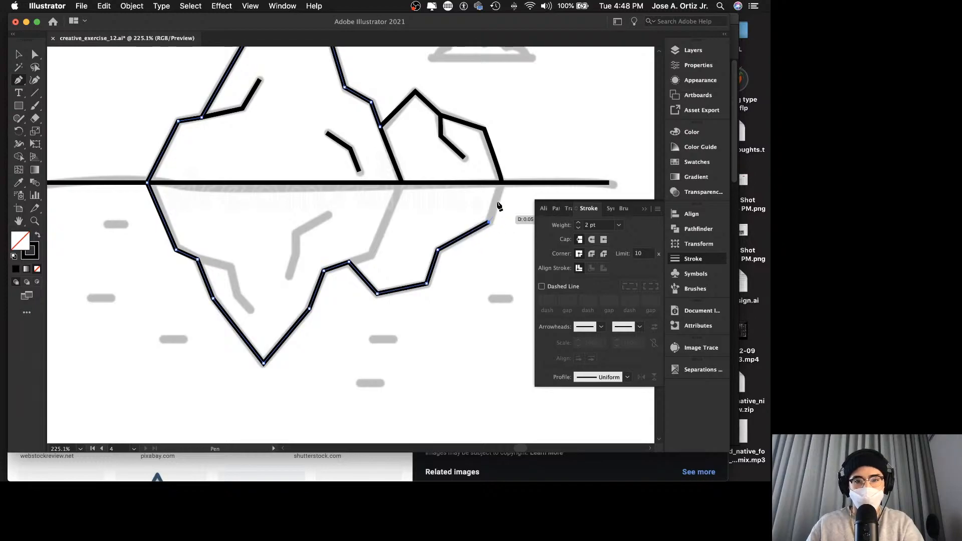
click(501, 183)
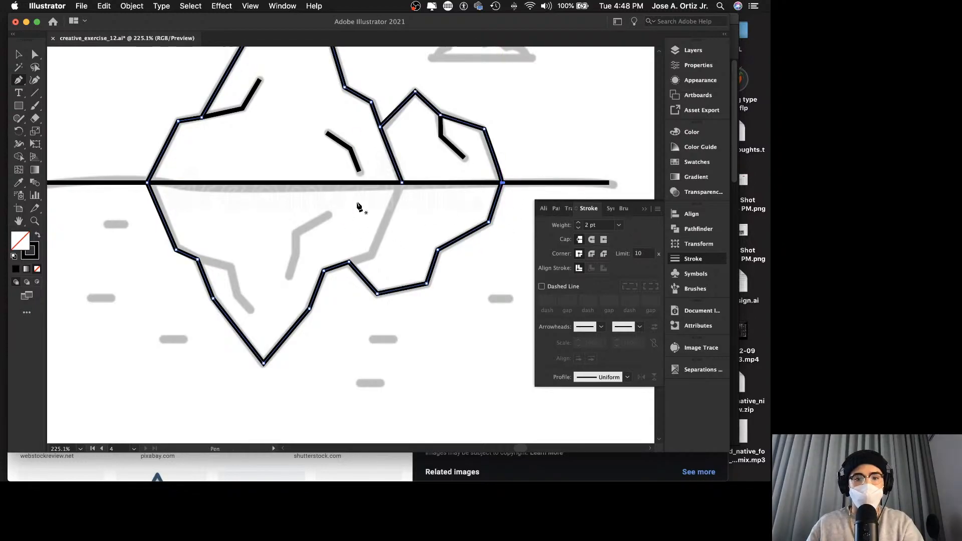
Trace the underwater dividing line from the large peak's right waterline anchor down to its bend near the outline junction and deselect it.
click(401, 183)
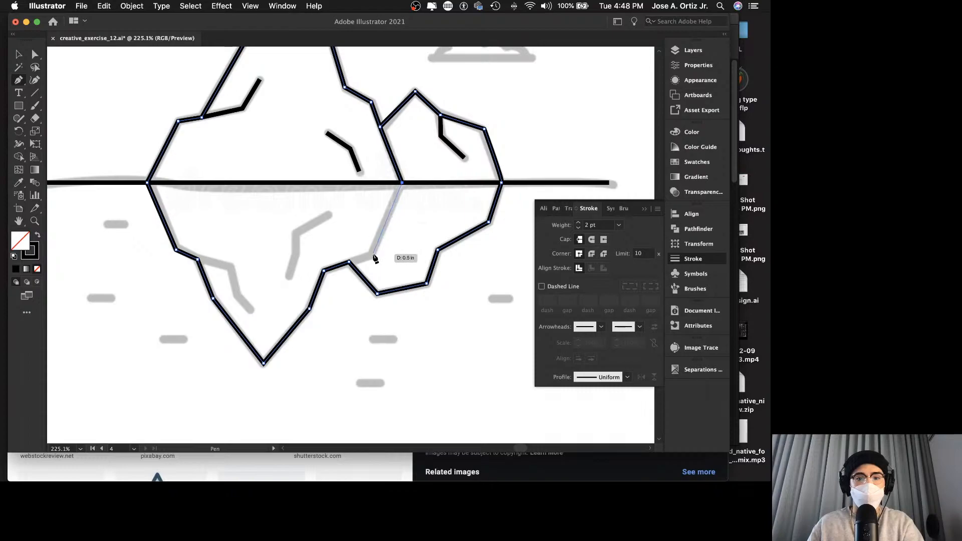
click(372, 256)
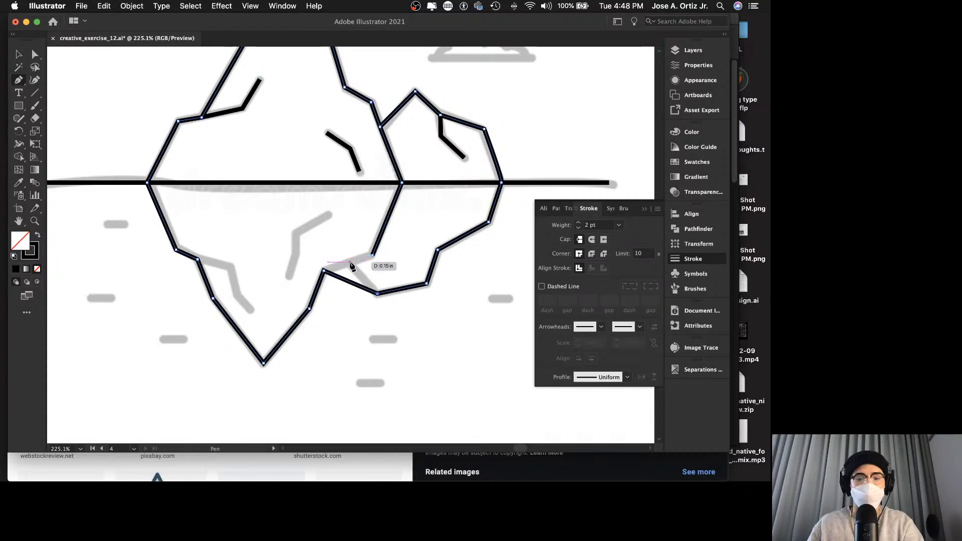
click(350, 261)
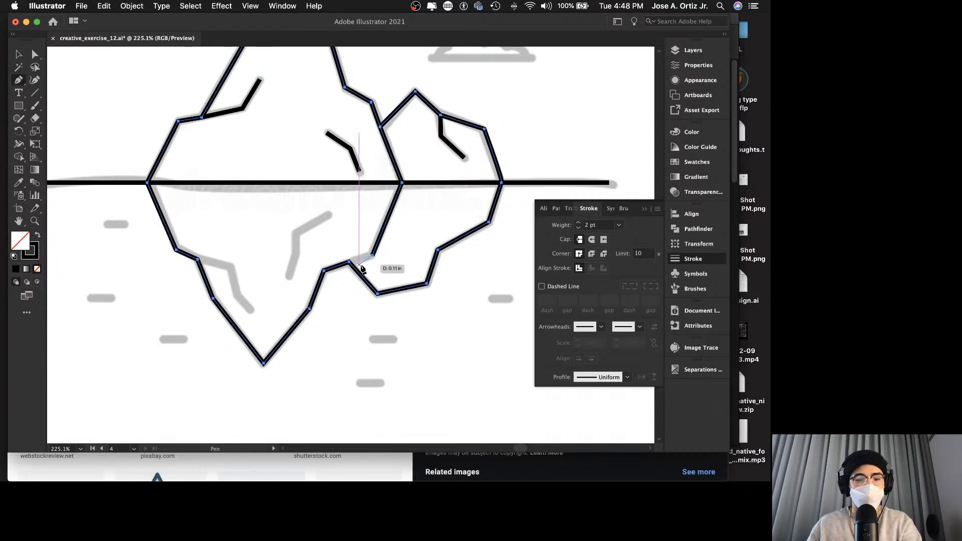
key(Escape)
key(v)
click(386, 274)
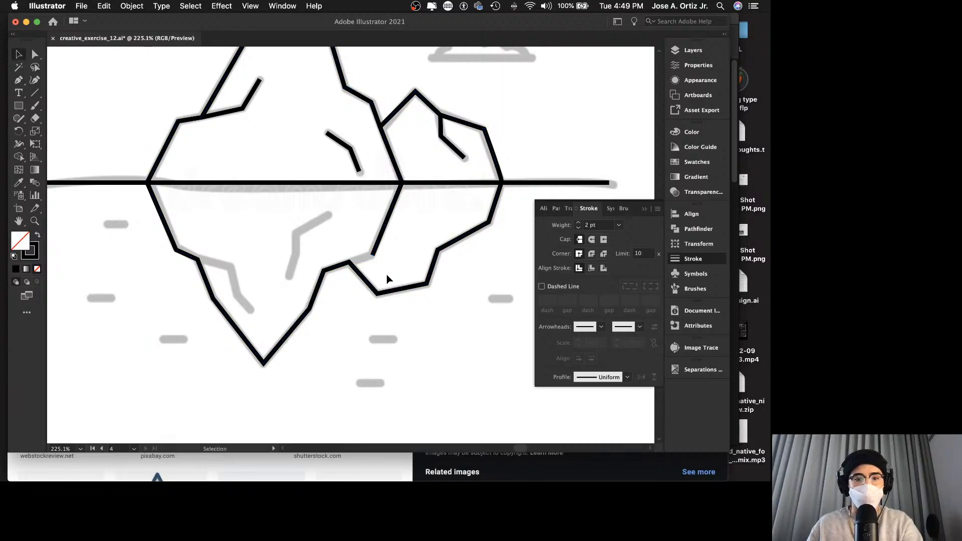
Extend the underwater dividing line from its bend toward the outline junction with a short Pen segment.
key(z)
drag(360, 266, 425, 262)
key(p)
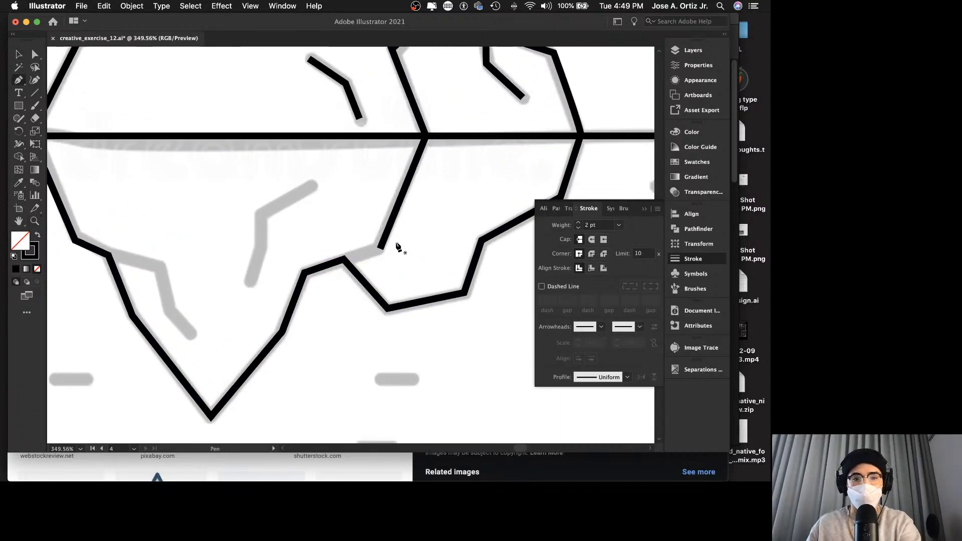
click(380, 249)
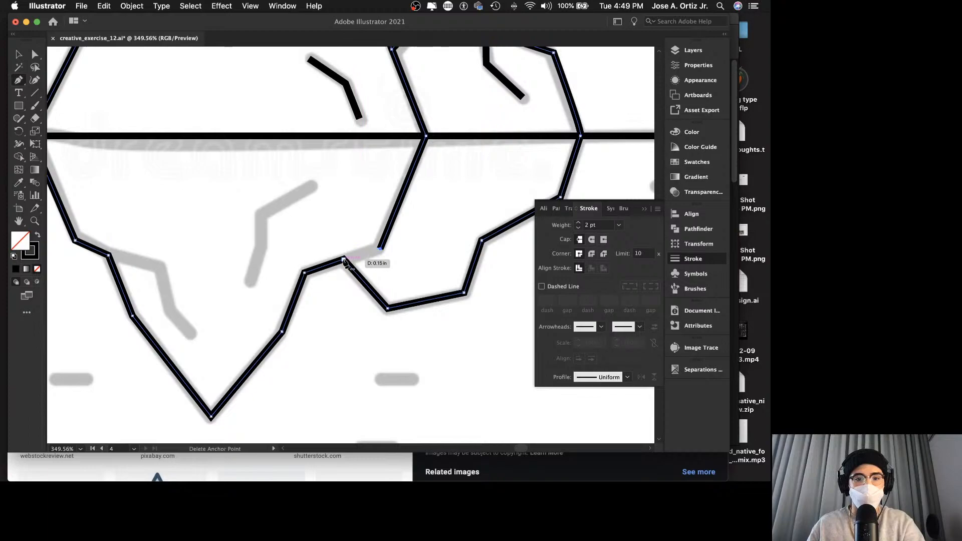
click(344, 260)
key(super+z)
click(344, 260)
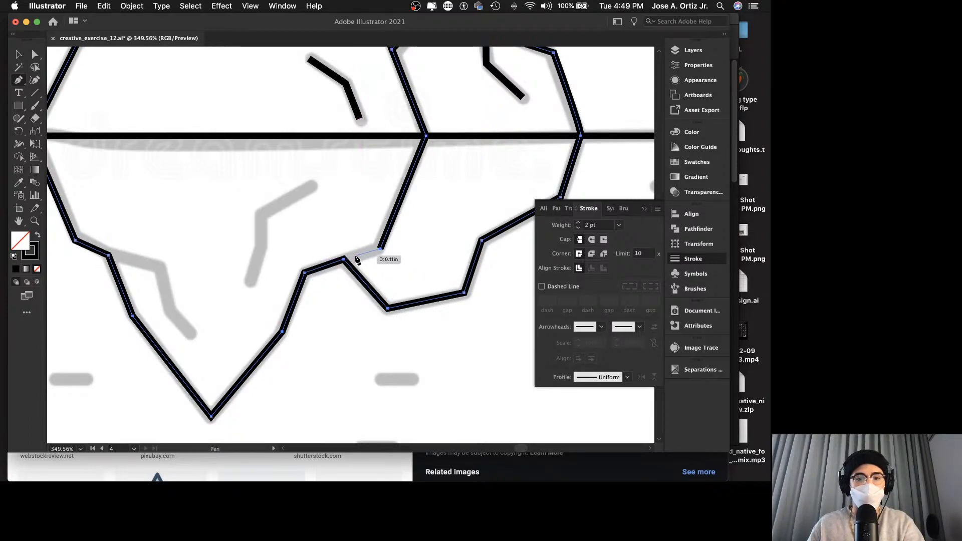
Move the dividing line's free end anchor closer to the outline junction.
key(z)
drag(356, 256, 436, 258)
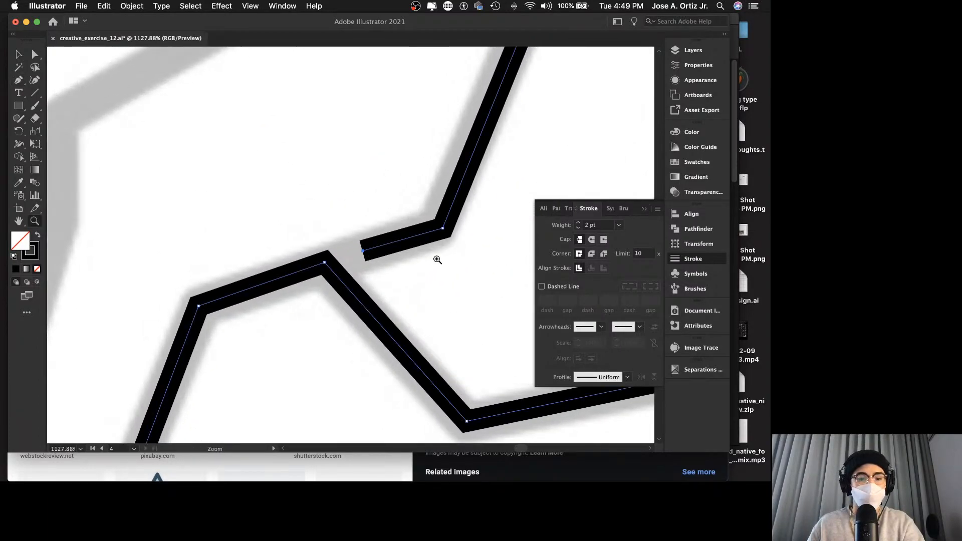
key(a)
drag(362, 253, 340, 258)
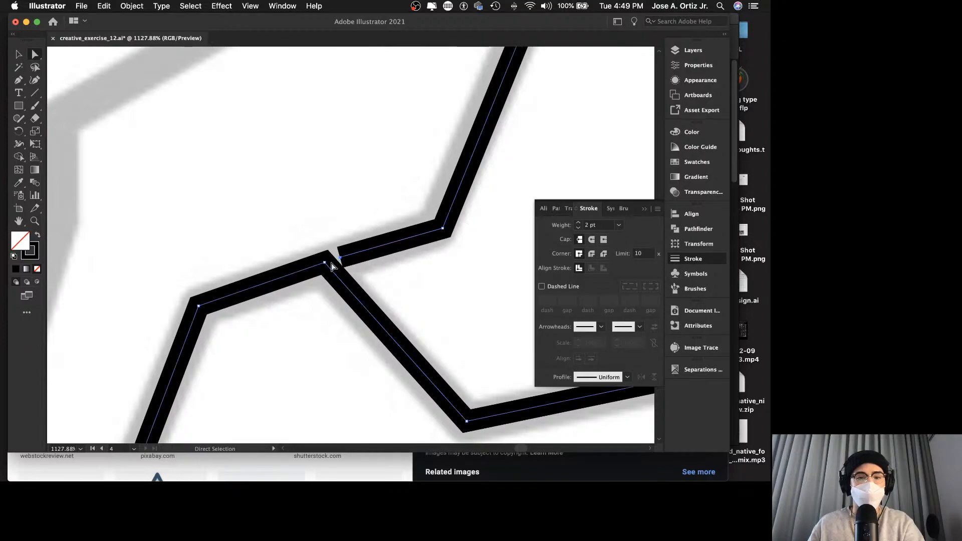
Try to join the dividing line to the outline at the junction anchor.
right_click(324, 264)
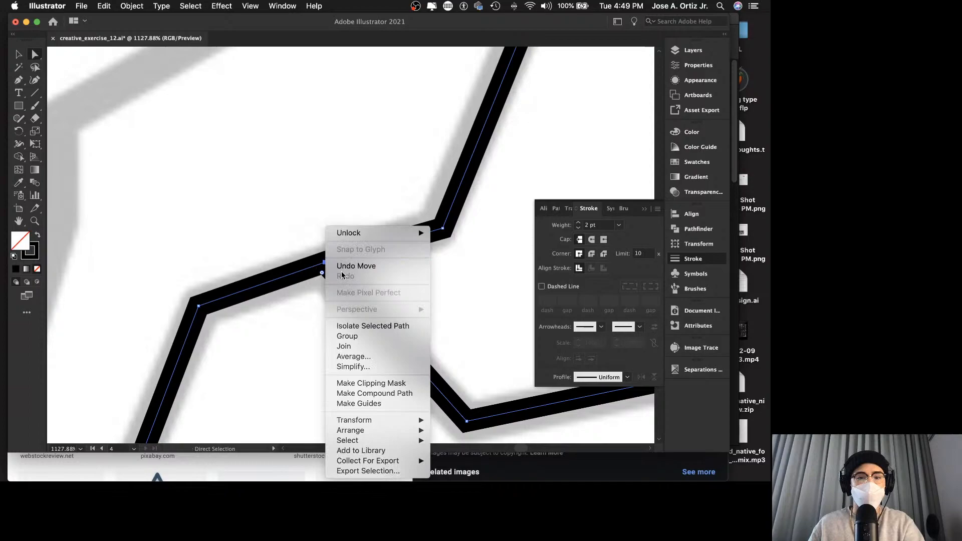
click(375, 337)
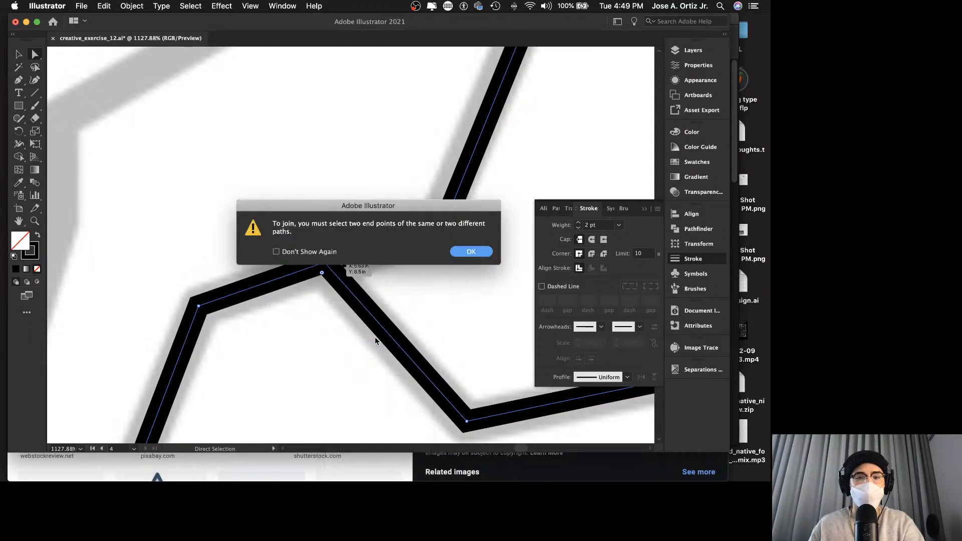
click(471, 252)
Move the dividing line's end anchor onto the outline junction to close the gap, and deselect the path.
click(414, 286)
drag(339, 254, 324, 268)
click(377, 296)
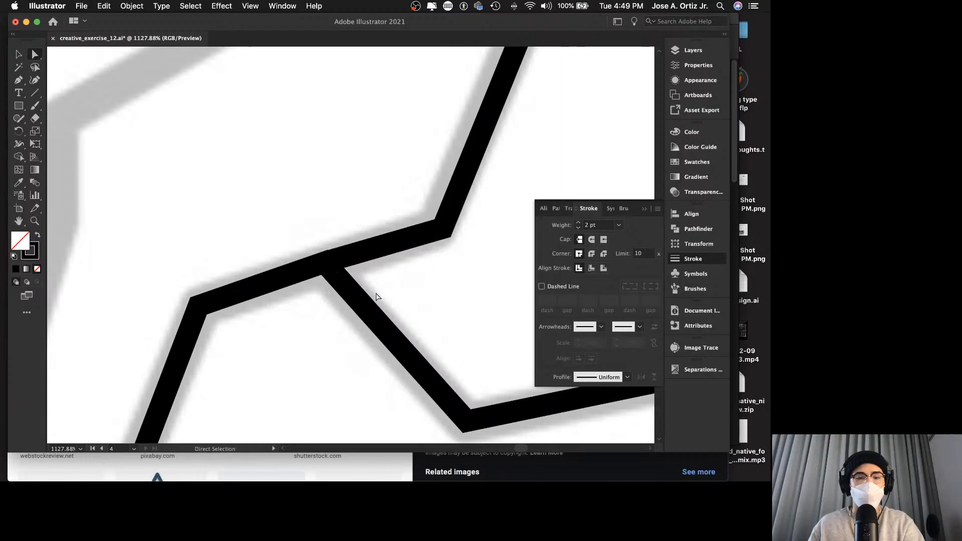
Trace the three-segment underwater crack line branching inward from the outline's left junction with the Pen tool.
key(z)
drag(445, 274, 230, 279)
key(p)
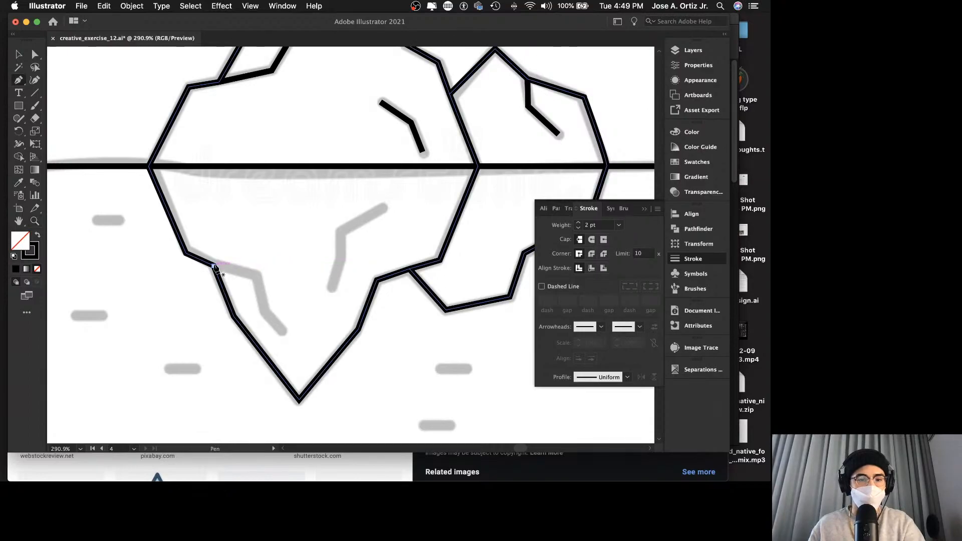
click(214, 266)
click(256, 275)
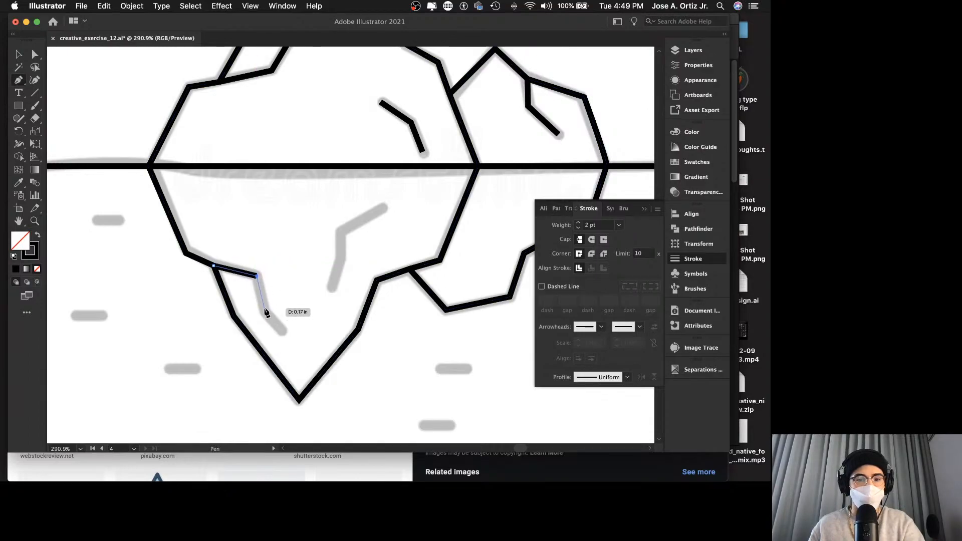
click(263, 308)
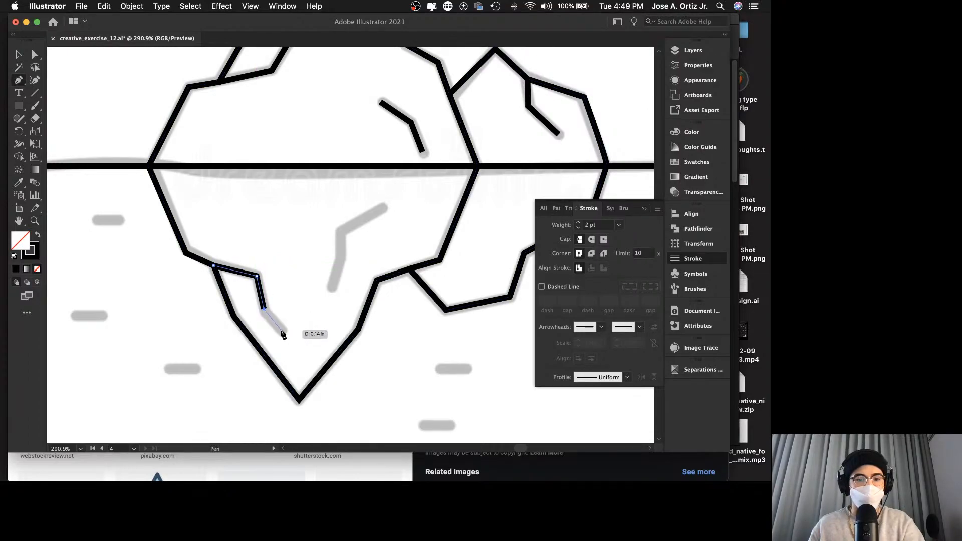
click(281, 330)
key(Return)
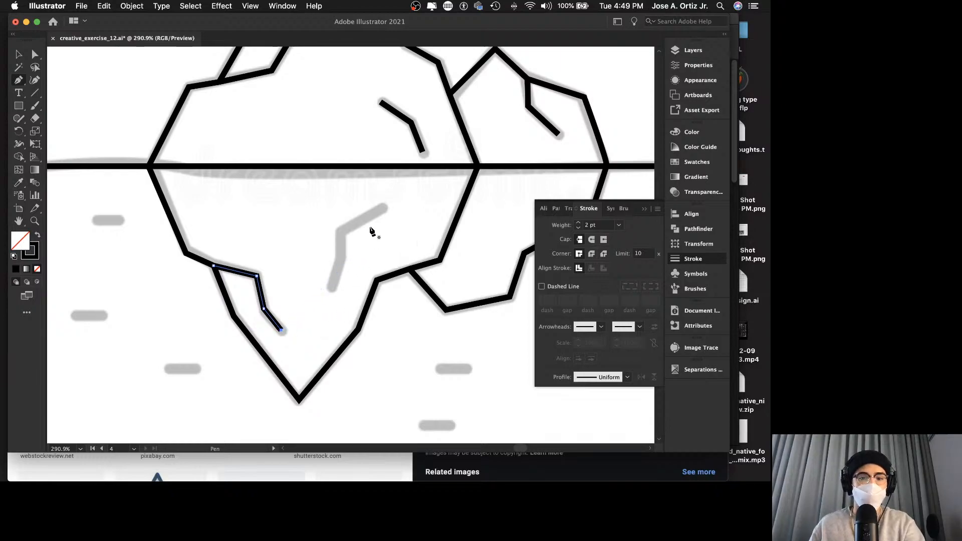
Trace the separate three-segment crack line inside the large underwater section, deselect it and save the file.
click(383, 209)
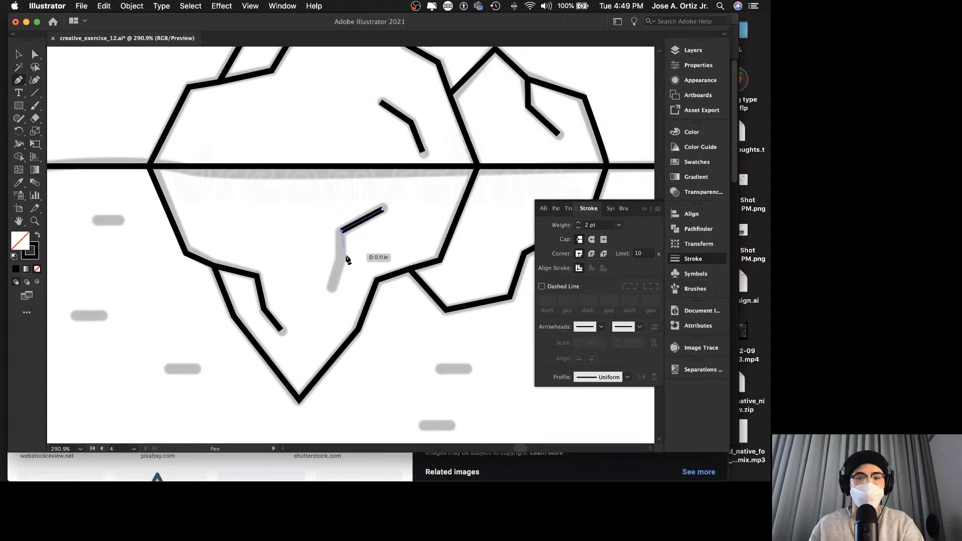
click(341, 258)
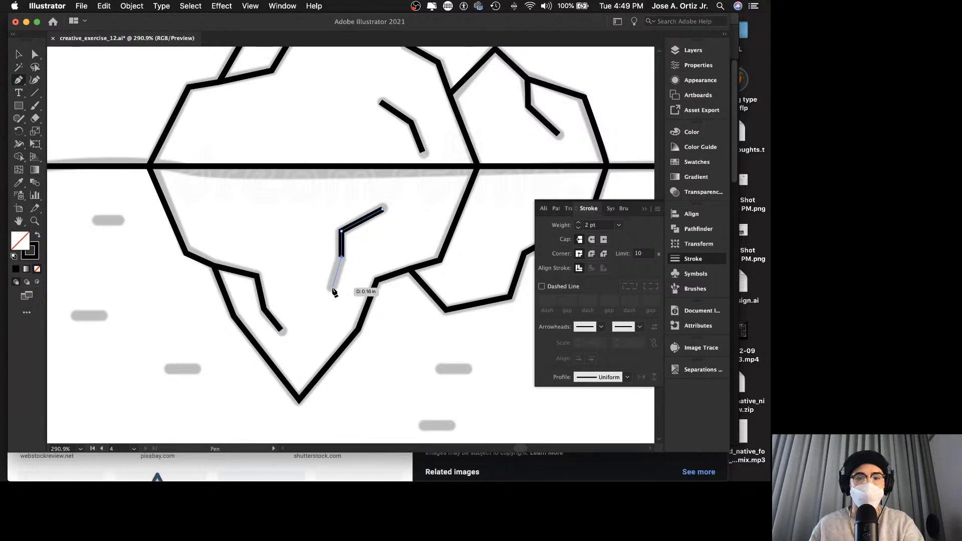
click(332, 287)
key(v)
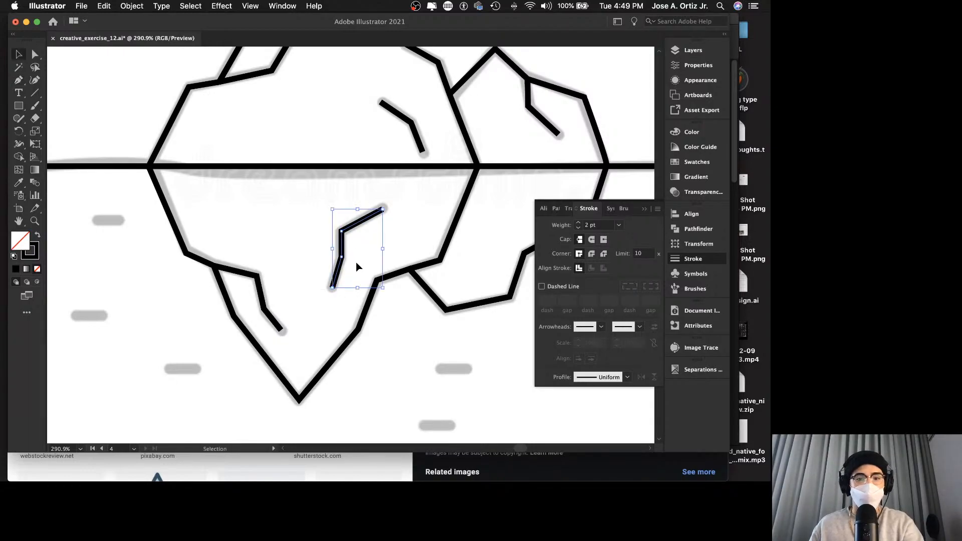
click(355, 263)
key(super+s)
Hide the locked faded template group so only the traced iceberg lines show.
scroll(382, 255, right, 2)
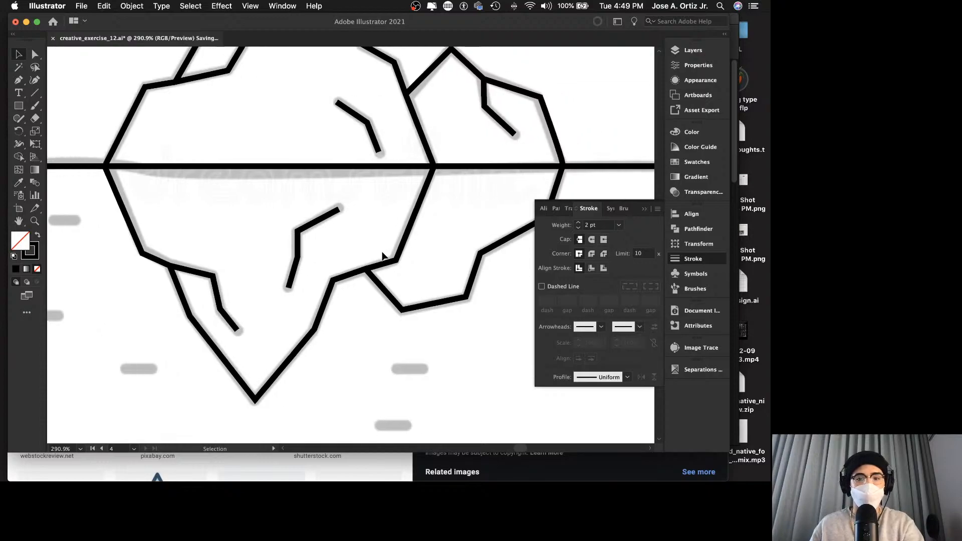
scroll(382, 255, right, 1)
key(z)
drag(404, 251, 291, 261)
scroll(293, 261, right, 2)
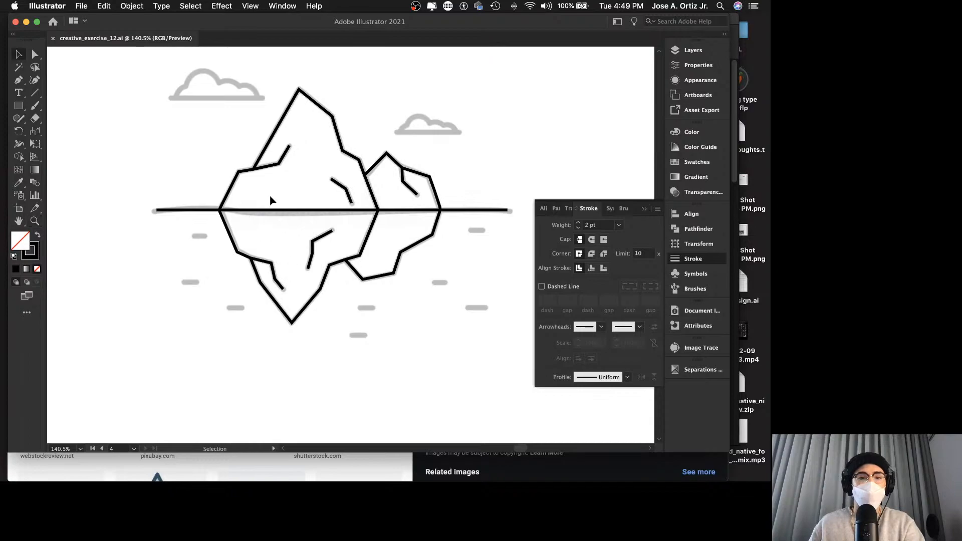
key(z)
drag(418, 220, 349, 221)
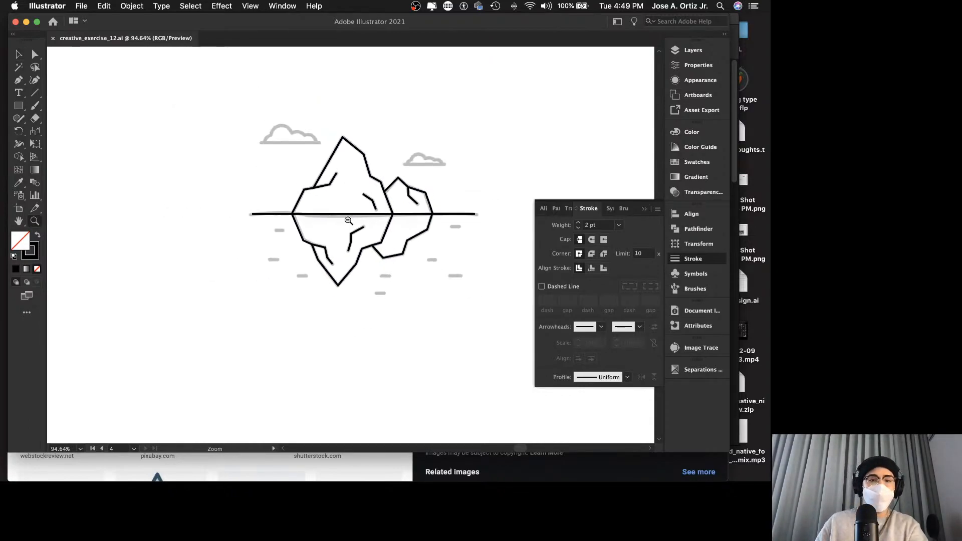
scroll(348, 220, right, 2)
key(v)
click(675, 52)
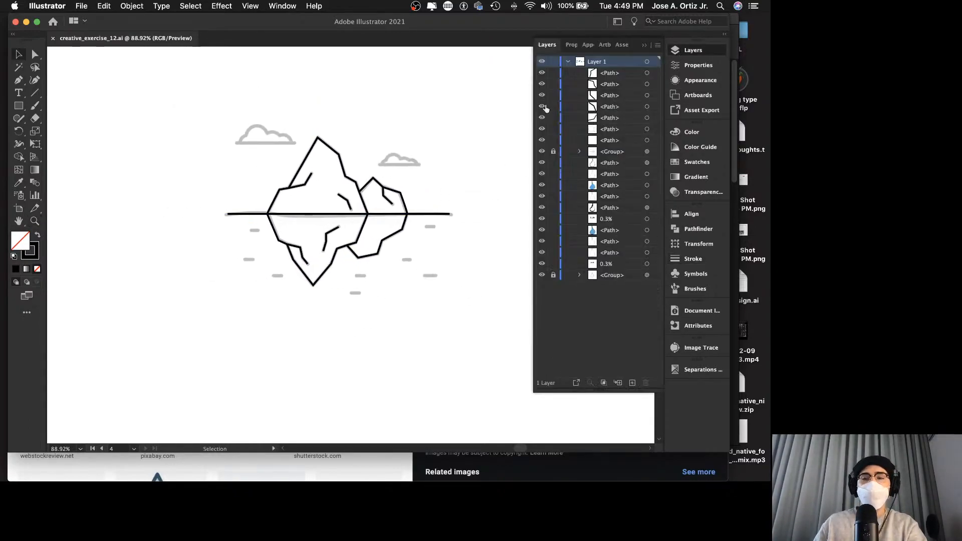
click(542, 152)
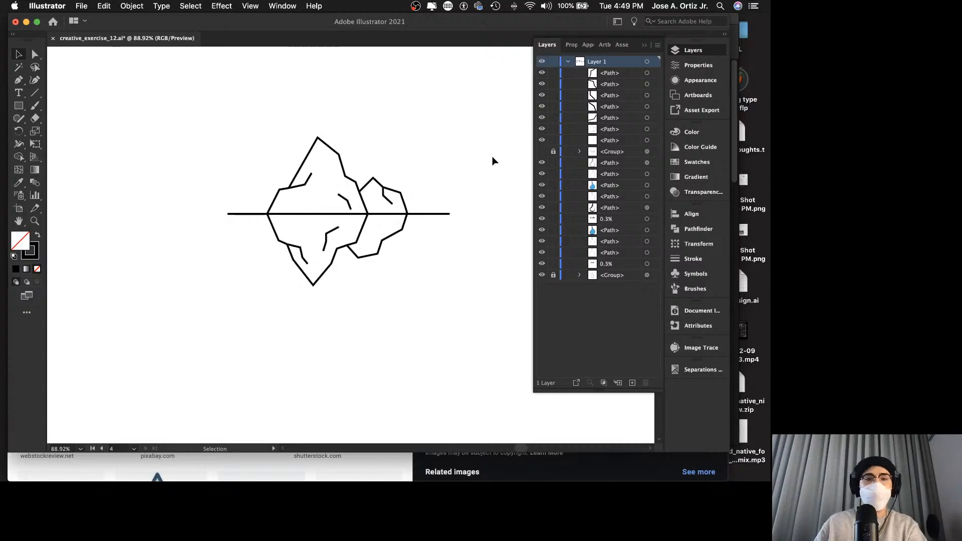
Select all the traced iceberg lines and give their strokes round caps and round corner joins.
drag(416, 160, 500, 150)
scroll(419, 172, down, 3)
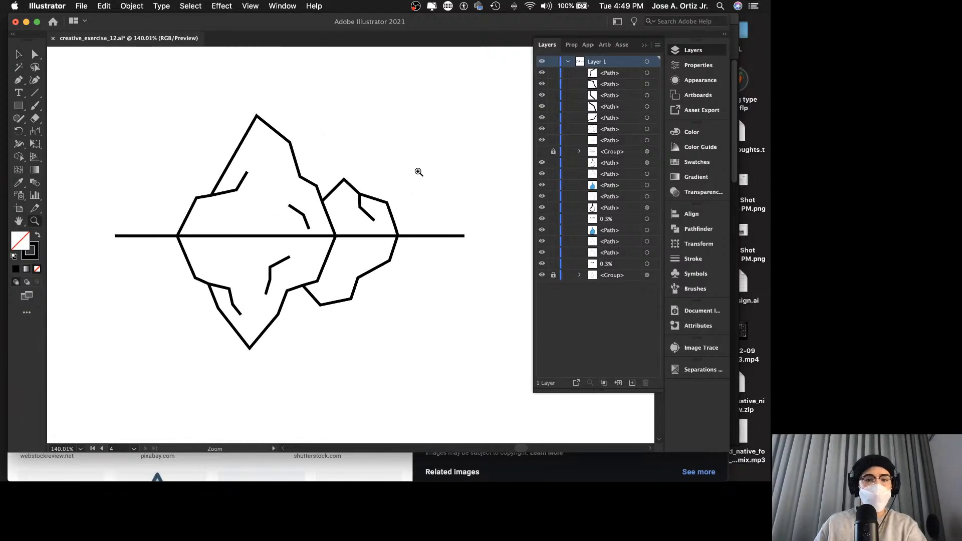
drag(122, 91, 480, 322)
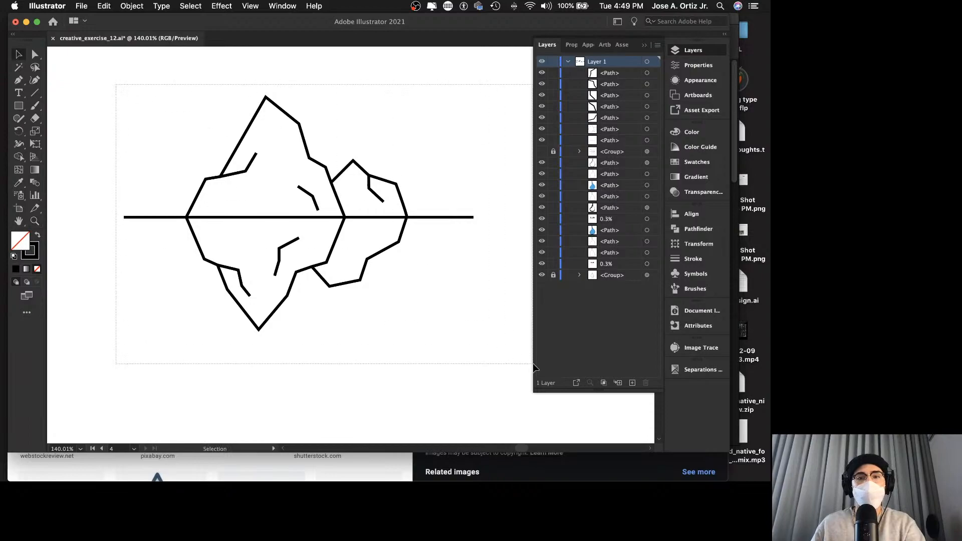
click(696, 258)
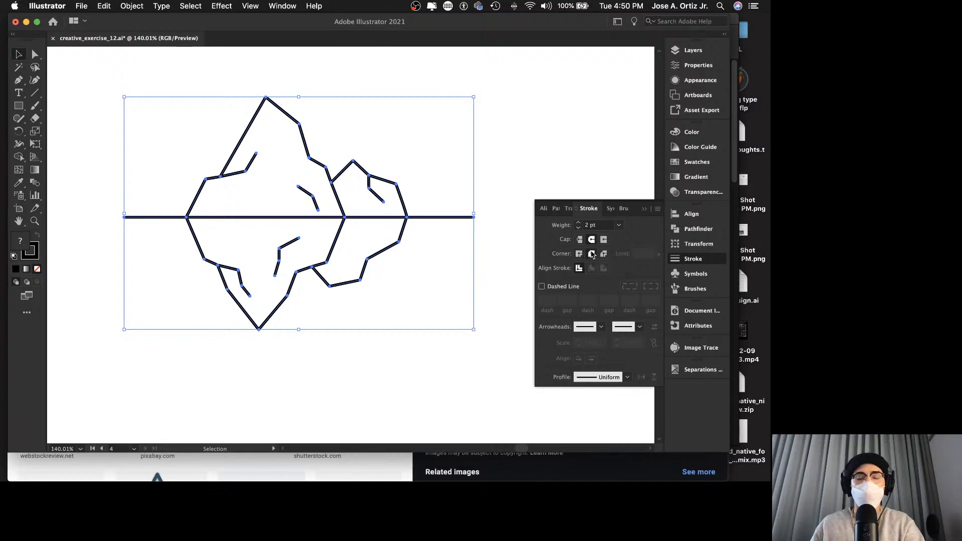
click(496, 142)
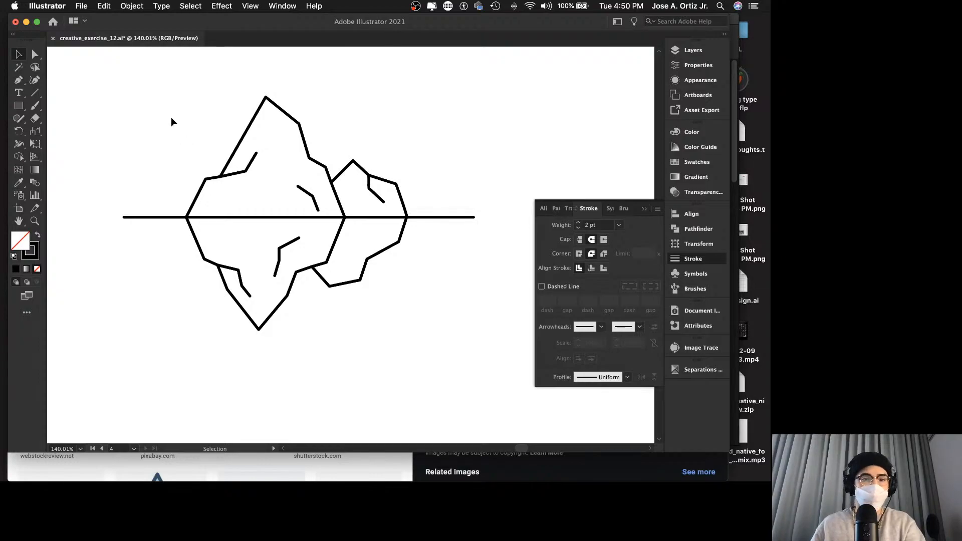
click(243, 171)
click(218, 138)
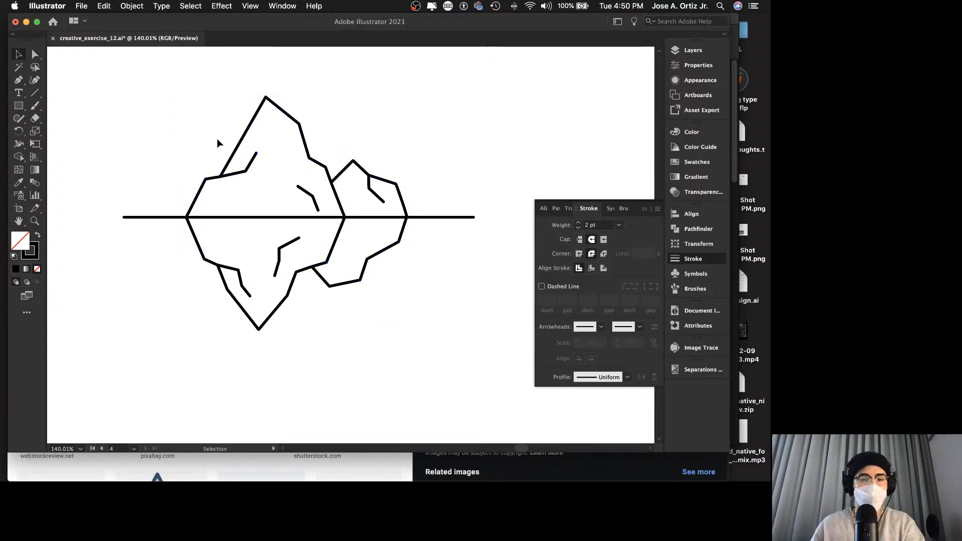
Examine the line ends, corners and junctions across the whole iceberg drawing up close.
key(z)
drag(232, 136, 438, 171)
scroll(436, 171, up, 4)
scroll(436, 170, right, 1)
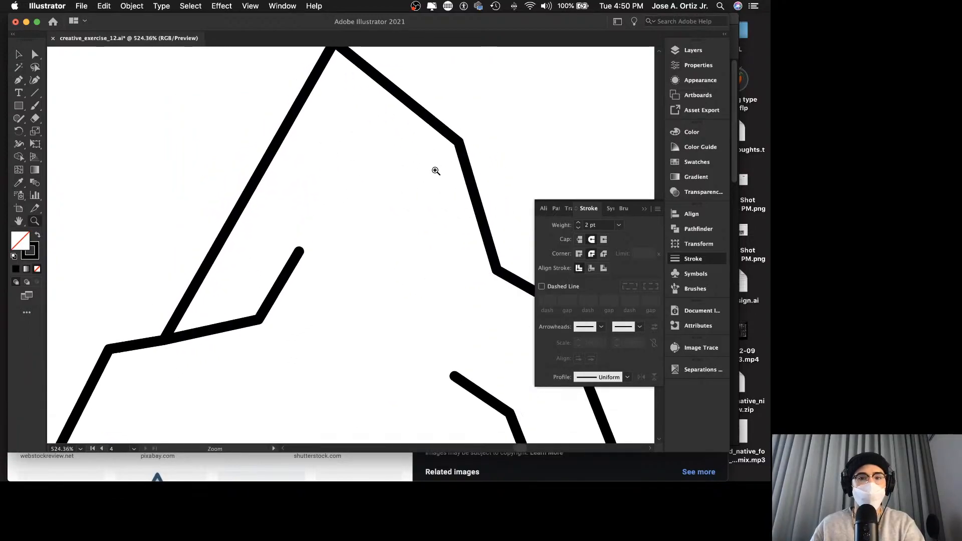
scroll(436, 171, down, 4)
scroll(436, 171, down, 4)
scroll(437, 170, right, 1)
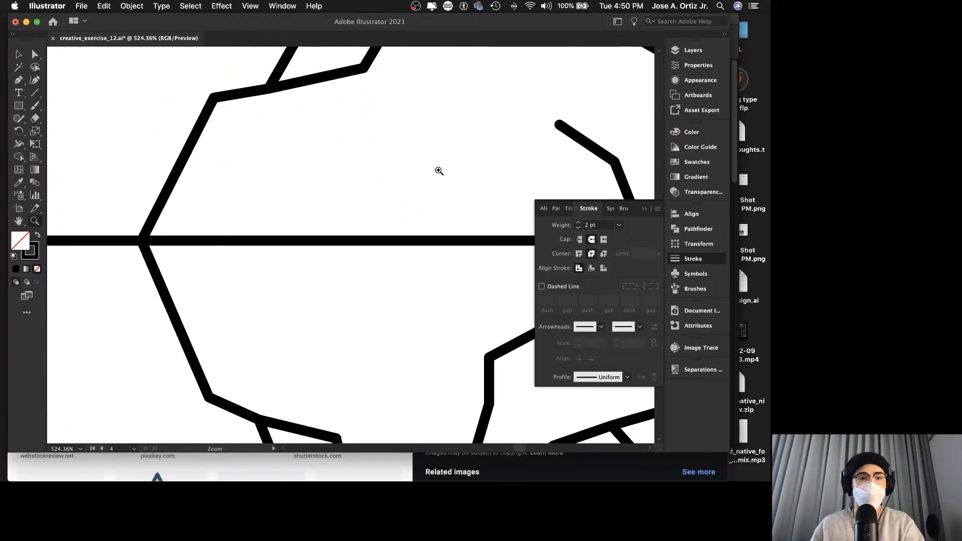
scroll(437, 170, right, 3)
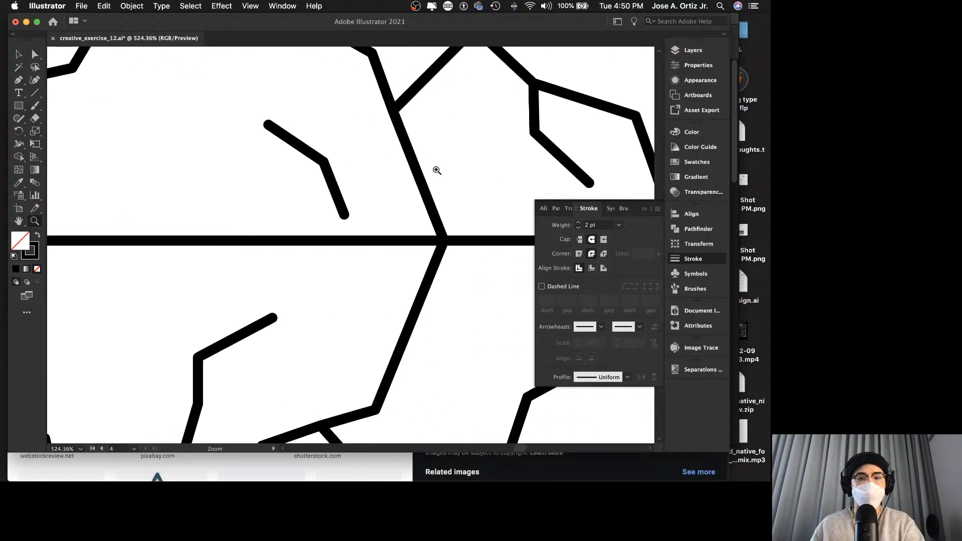
scroll(437, 170, right, 3)
scroll(437, 170, right, 2)
scroll(435, 170, down, 3)
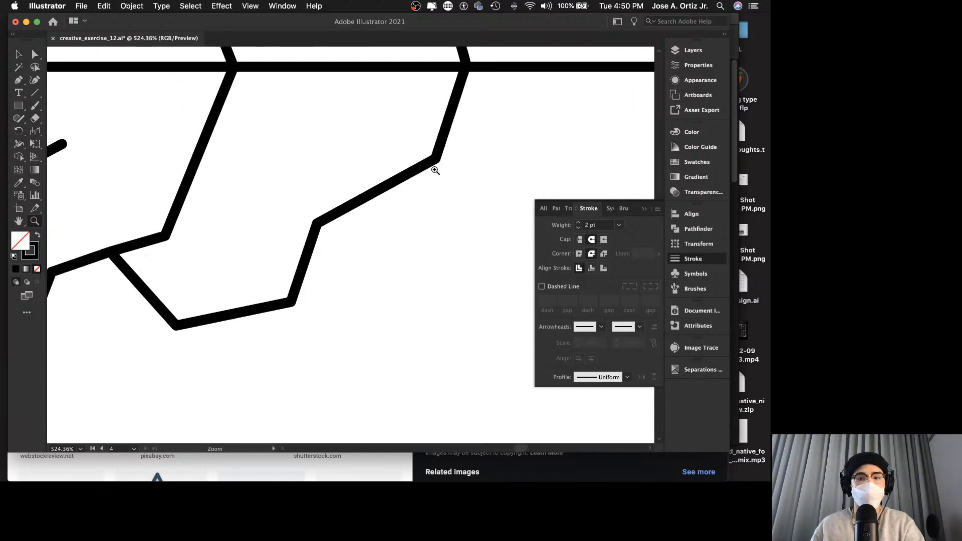
drag(420, 168, 102, 177)
key(v)
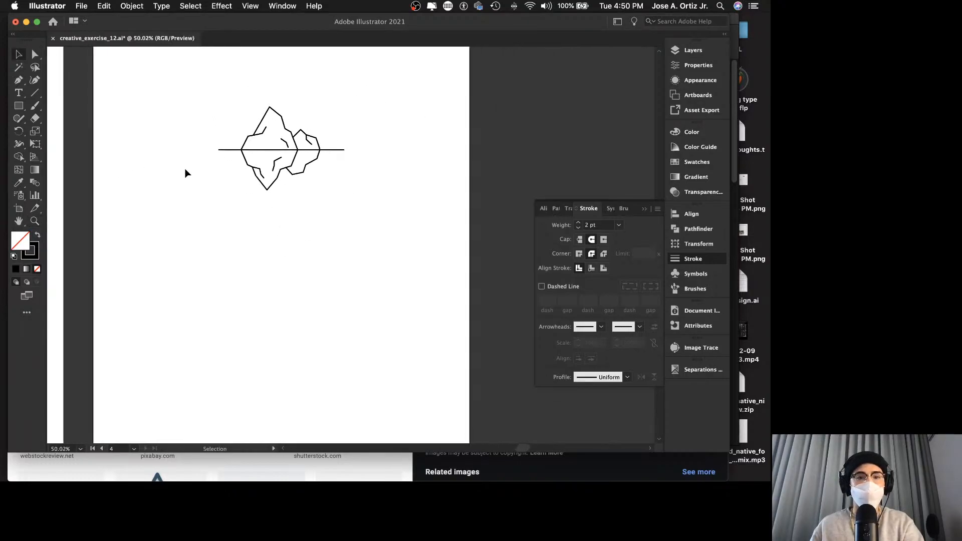
Duplicate the iceberg artboard with its artwork, placing the copy beside the original with the Artboard tool.
drag(237, 172, 128, 179)
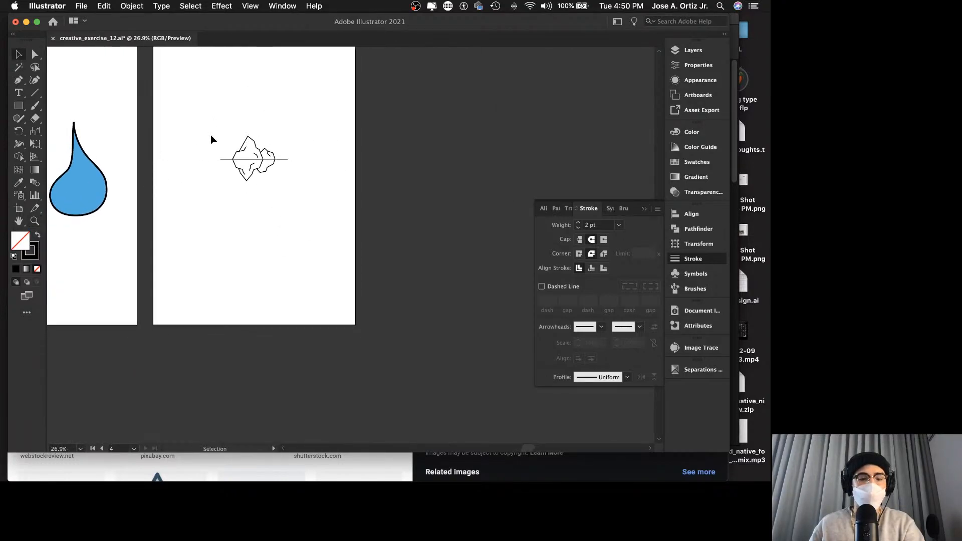
click(19, 214)
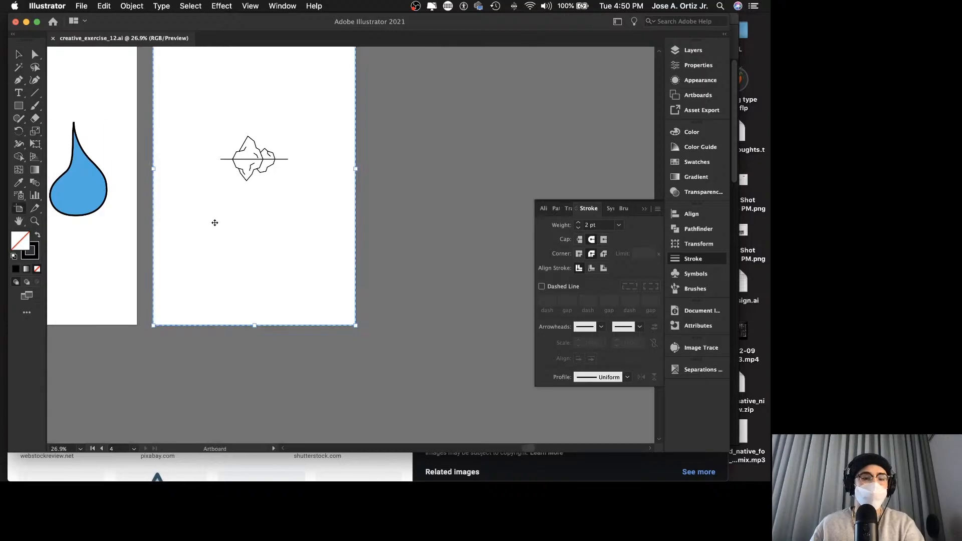
drag(213, 221, 434, 255)
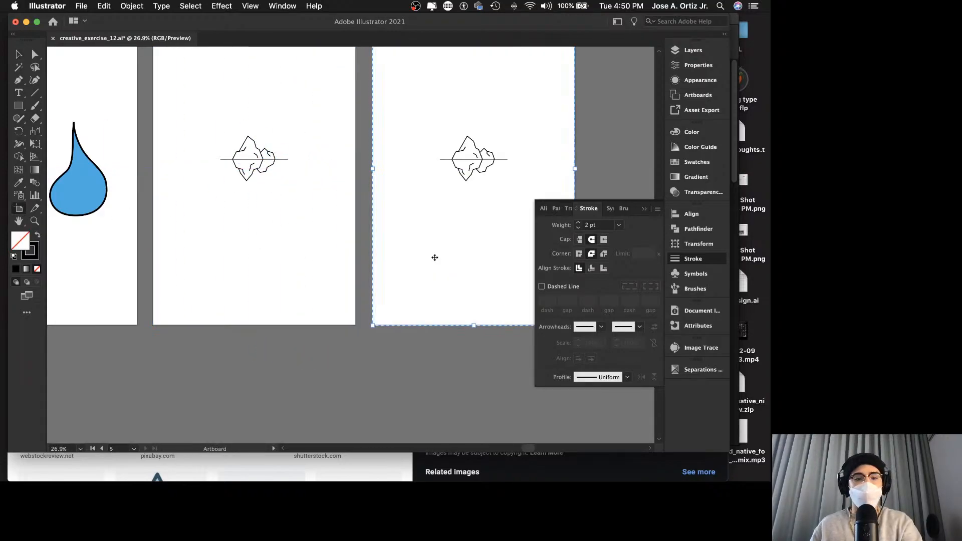
key(v)
scroll(425, 235, right, 3)
scroll(401, 215, right, 3)
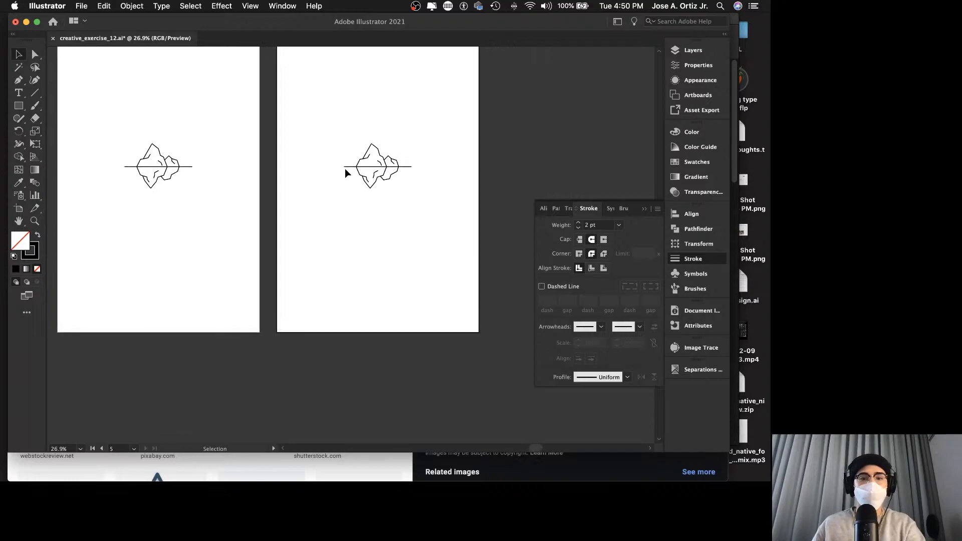
Scale up the iceberg on the duplicated artboard until it nearly fills the height and overflows both sides.
scroll(319, 145, up, 3)
drag(304, 185, 433, 305)
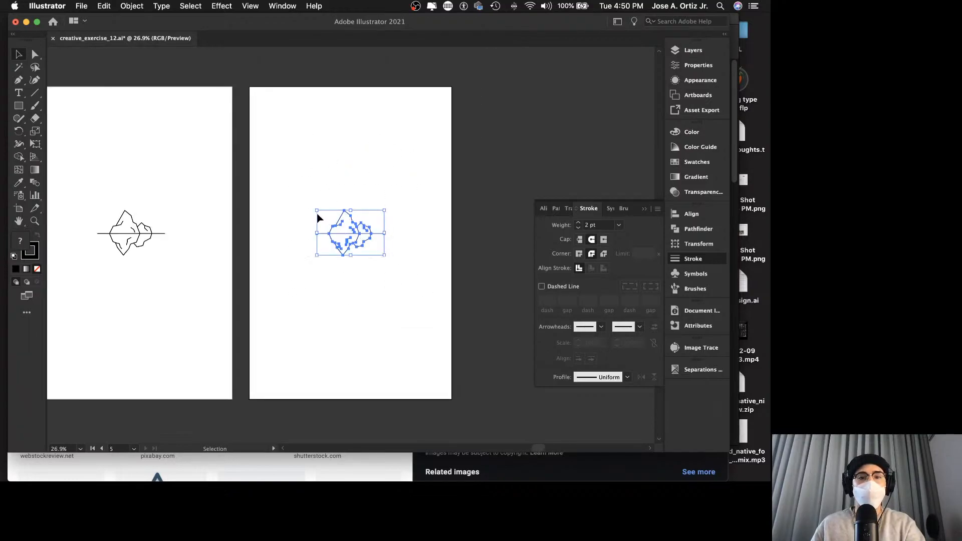
drag(316, 212, 260, 103)
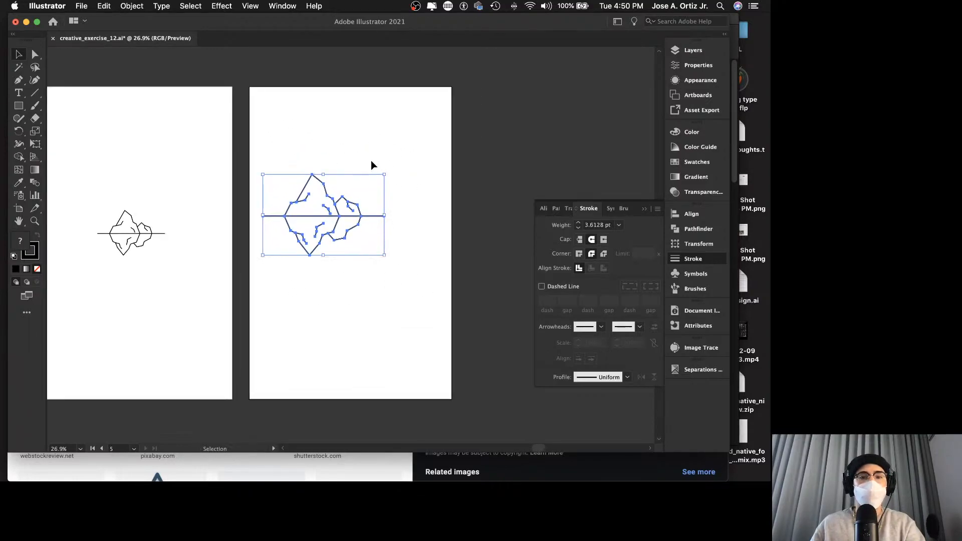
mouse_move(384, 175)
mouse_down()
mouse_move(411, 107)
mouse_move(449, 59)
mouse_up()
drag(353, 255, 357, 390)
click(507, 65)
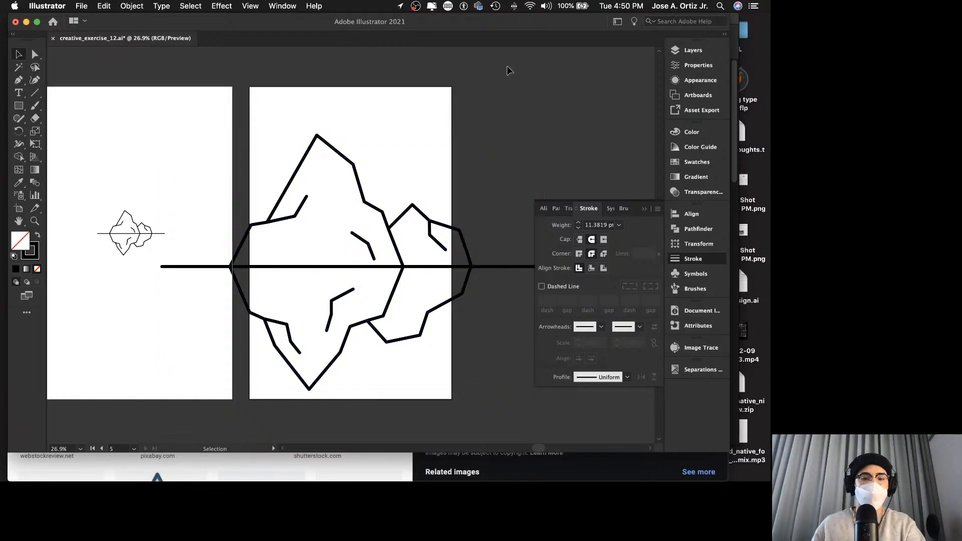
Draw a rectangle covering the duplicated artboard, remove its stroke, and save the file.
scroll(507, 65, down, 2)
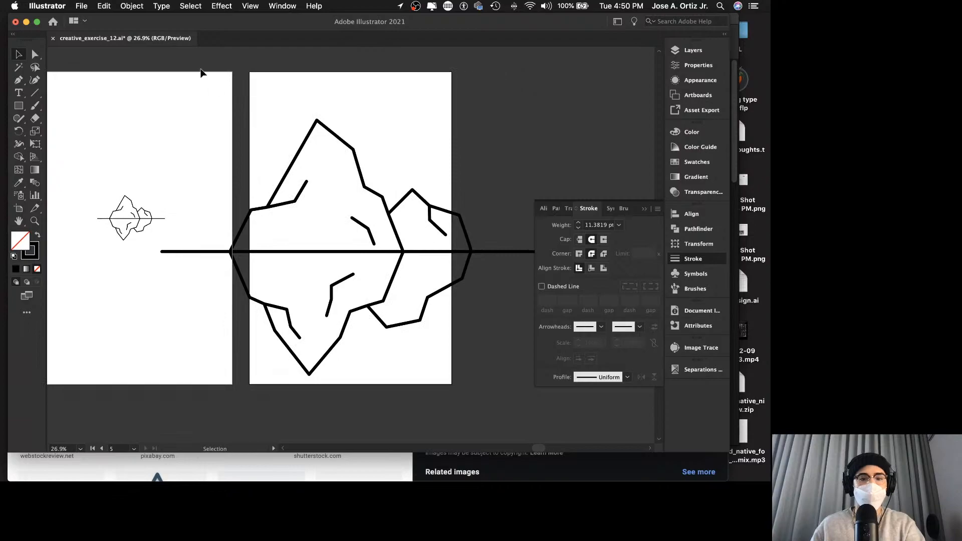
click(18, 106)
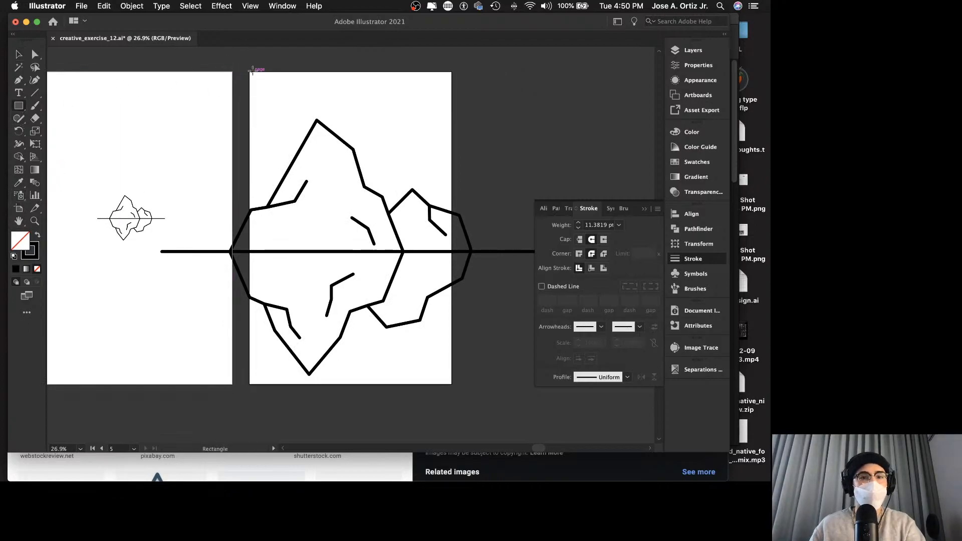
drag(250, 71, 452, 382)
key(v)
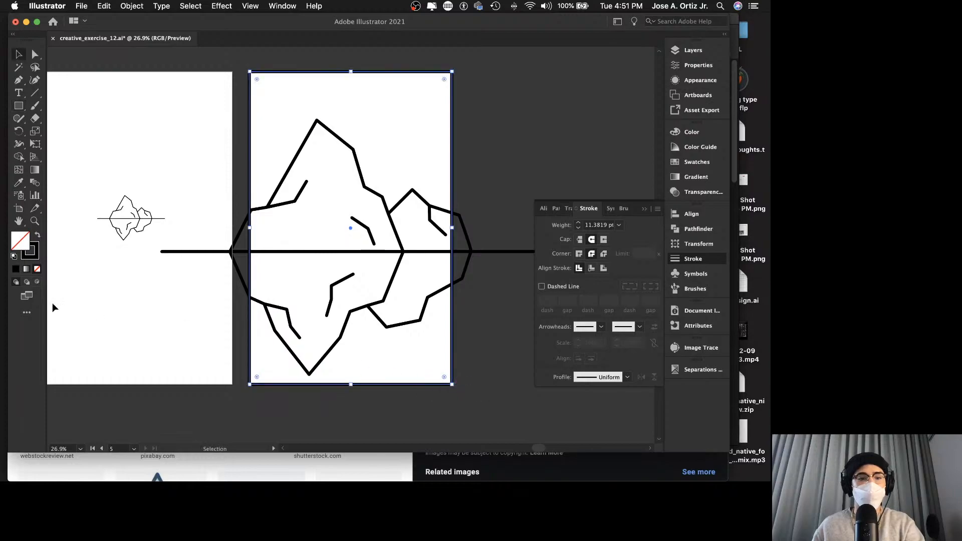
double_click(33, 254)
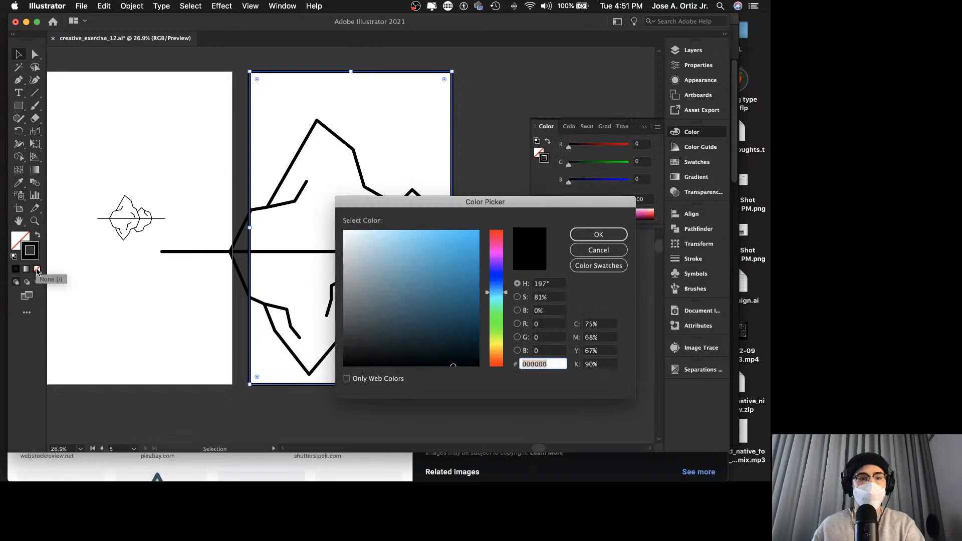
click(580, 249)
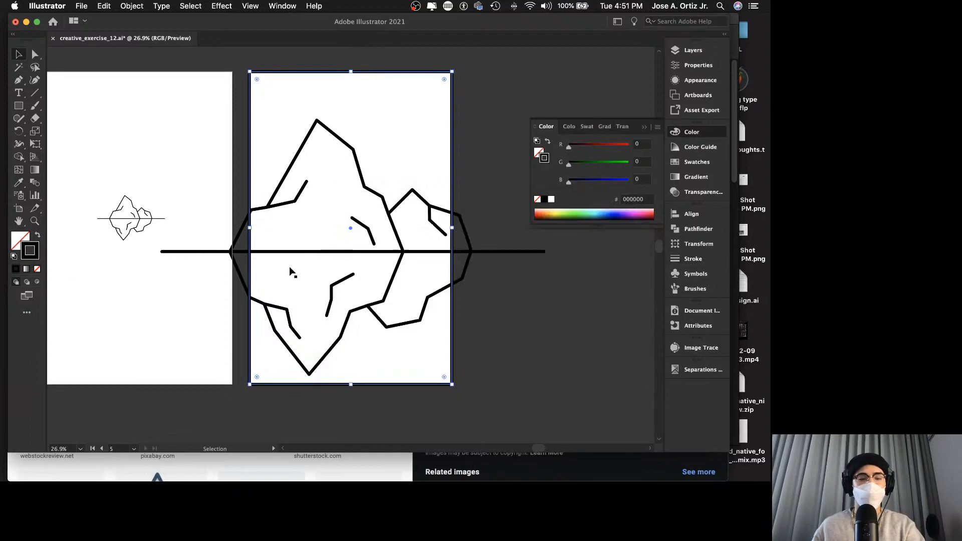
click(37, 270)
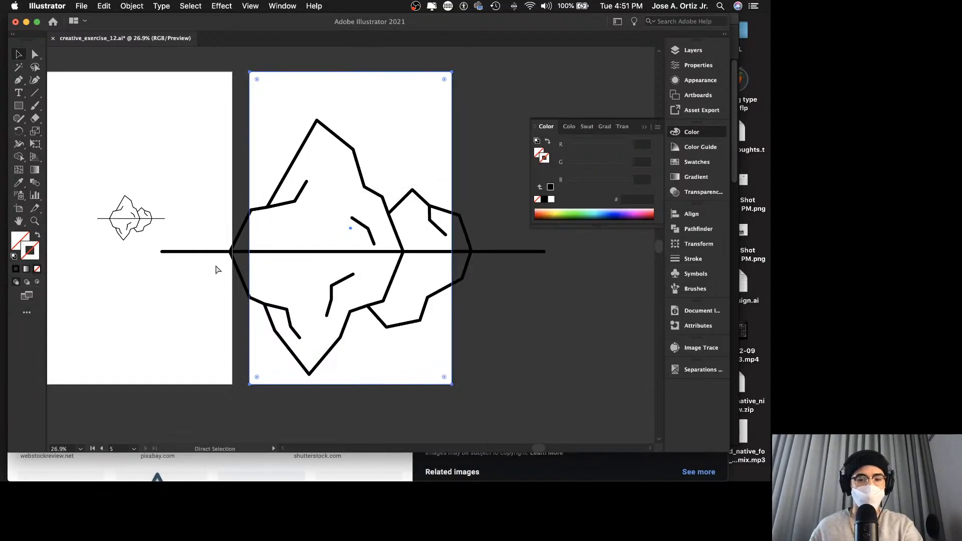
click(264, 59)
key(super+s)
Group the enlarged iceberg lines, leaving the artboard-sized rectangle out of the group.
drag(333, 171, 516, 360)
shift+click(454, 163)
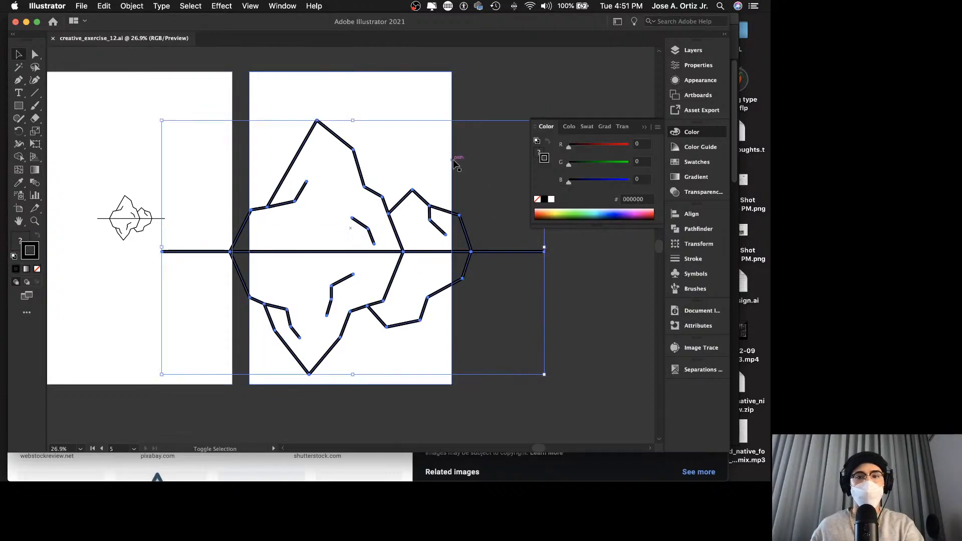
click(501, 65)
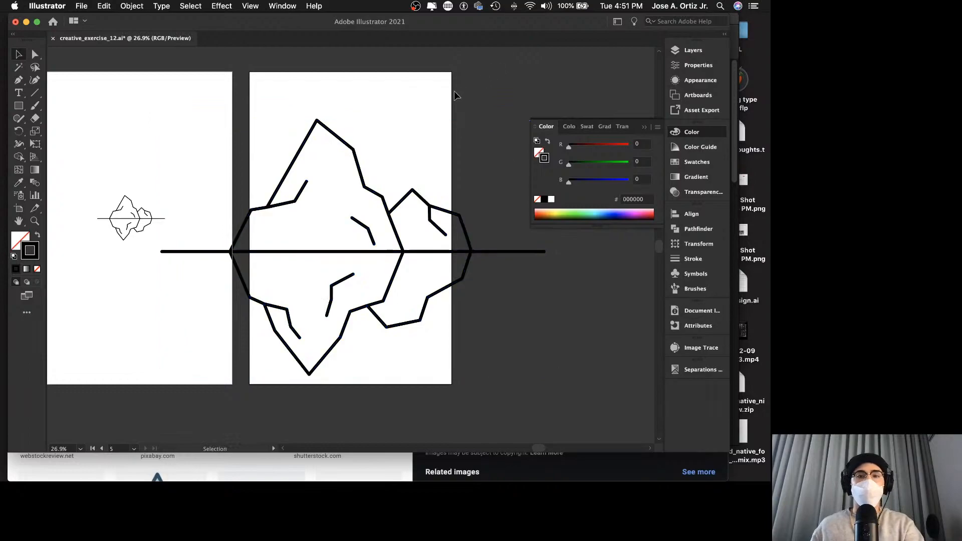
Bring the rectangle to the front and make it a clipping mask that crops the enlarged iceberg to the artboard.
click(452, 98)
right_click(452, 96)
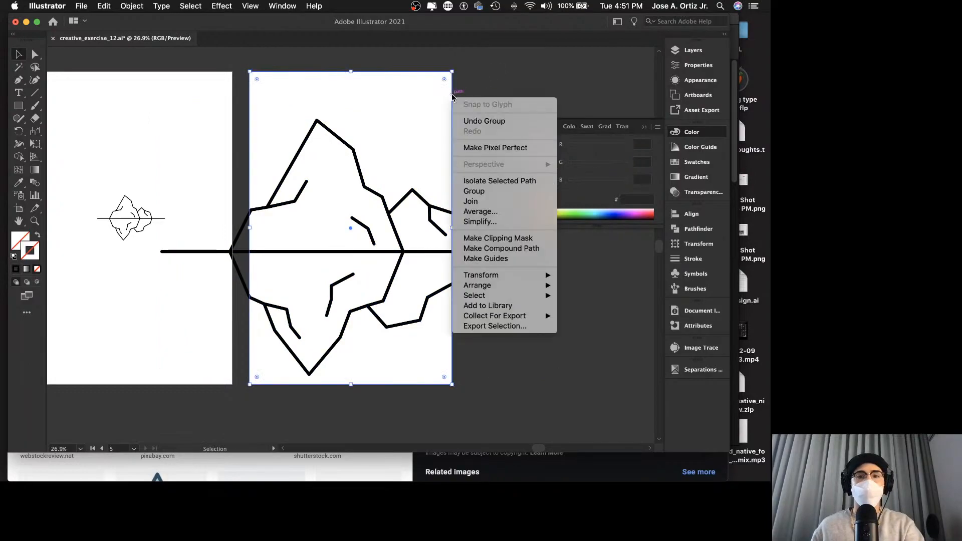
click(577, 285)
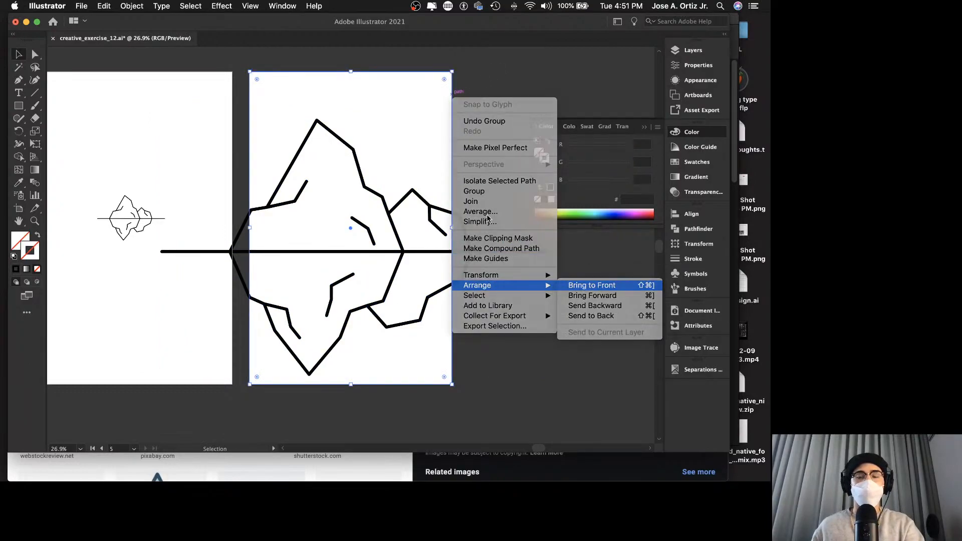
click(338, 54)
drag(329, 55, 389, 212)
right_click(389, 212)
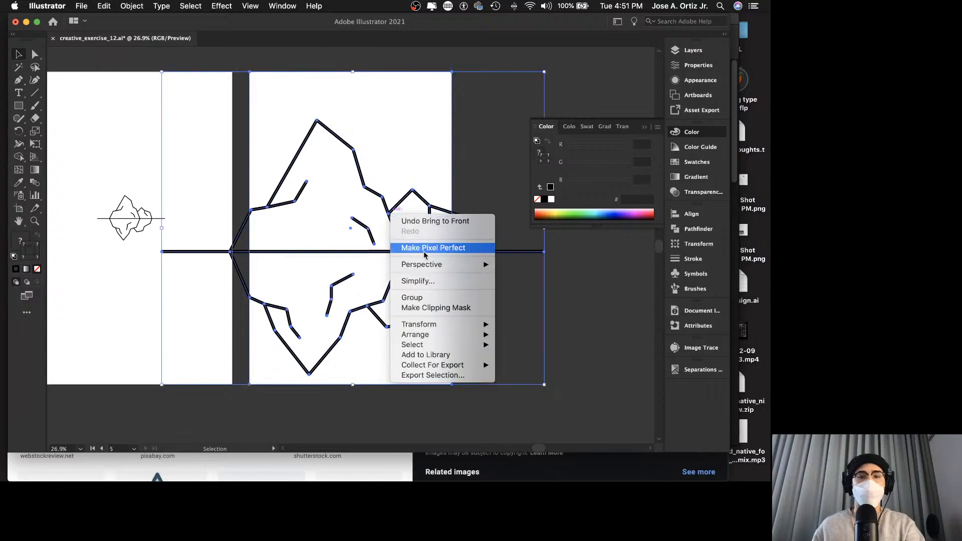
click(443, 309)
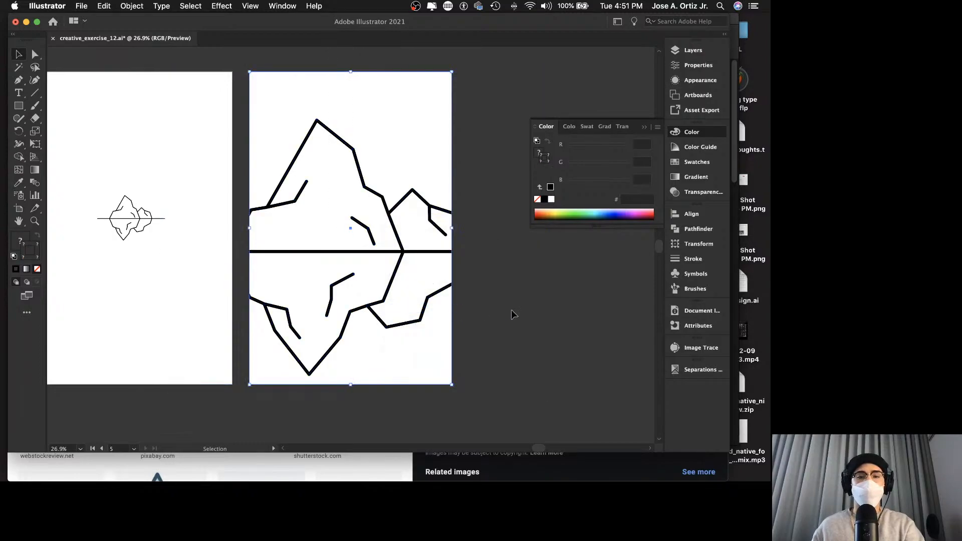
key(z)
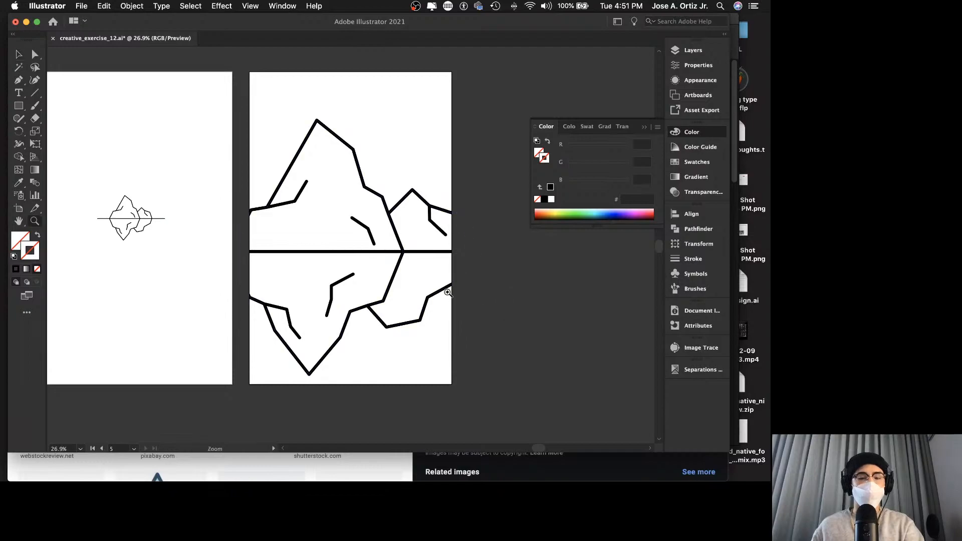
Scale the iceberg up proportionally inside its clipping mask to about 21.86 by 14.55 in, keeping its lowest point in place.
mouse_move(441, 289)
mouse_down()
mouse_move(495, 288)
mouse_move(410, 294)
mouse_move(449, 286)
mouse_up()
key(v)
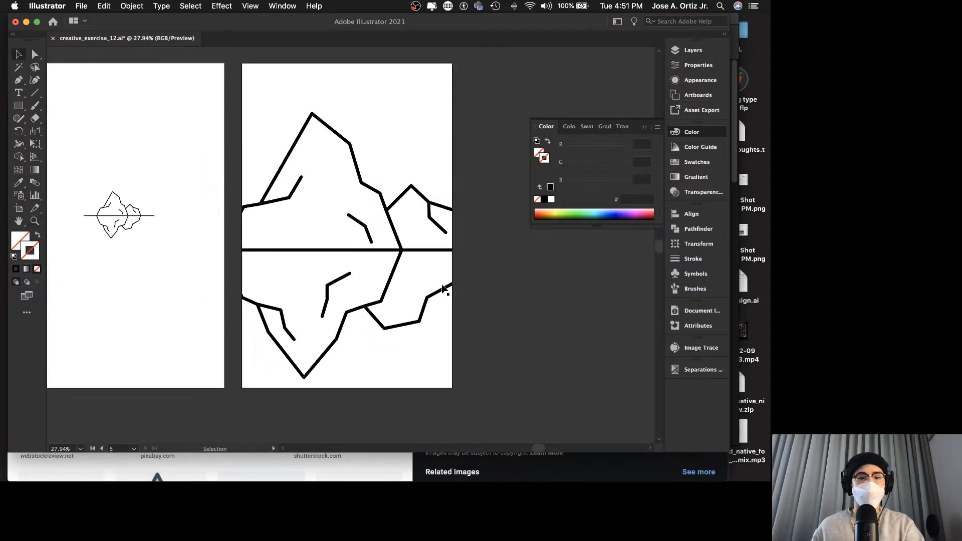
click(338, 252)
double_click(341, 254)
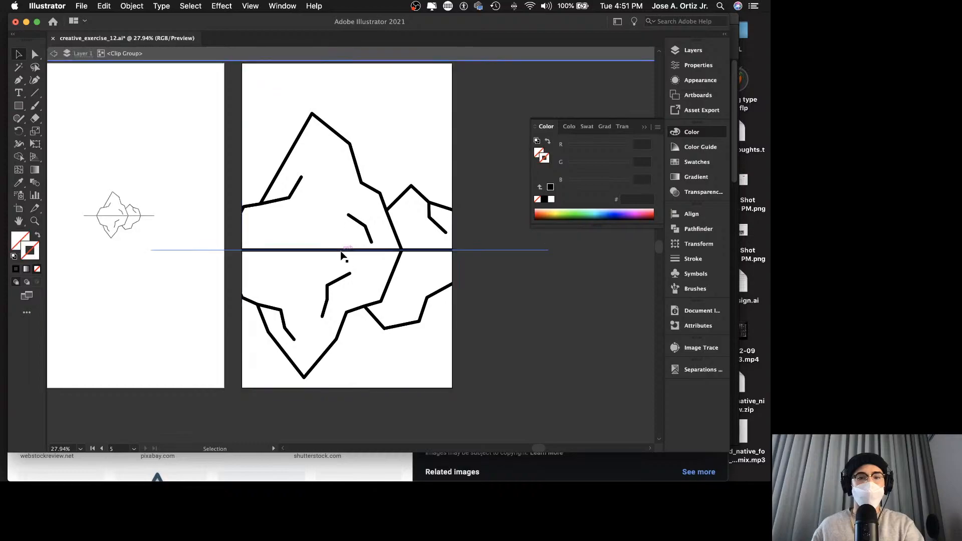
click(340, 254)
scroll(331, 216, up, 1)
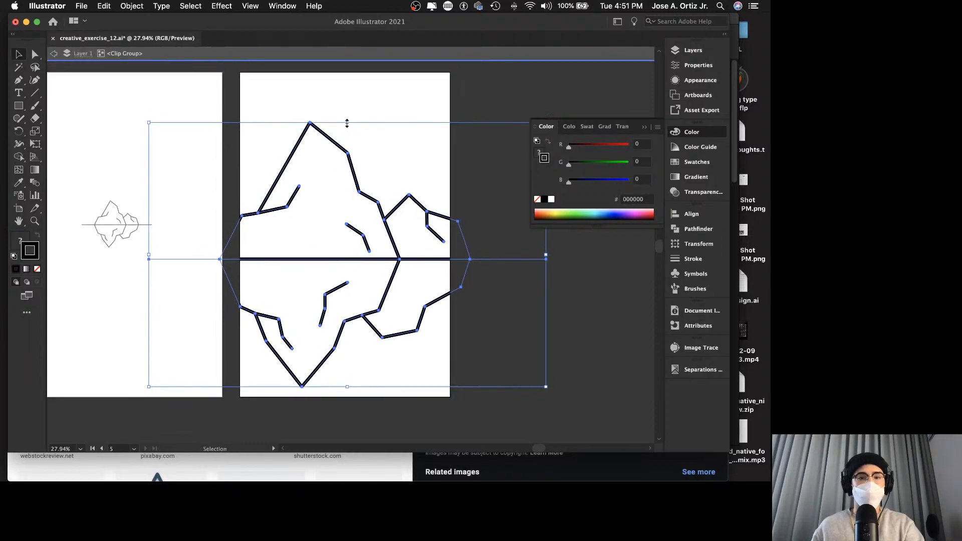
drag(347, 123, 349, 110)
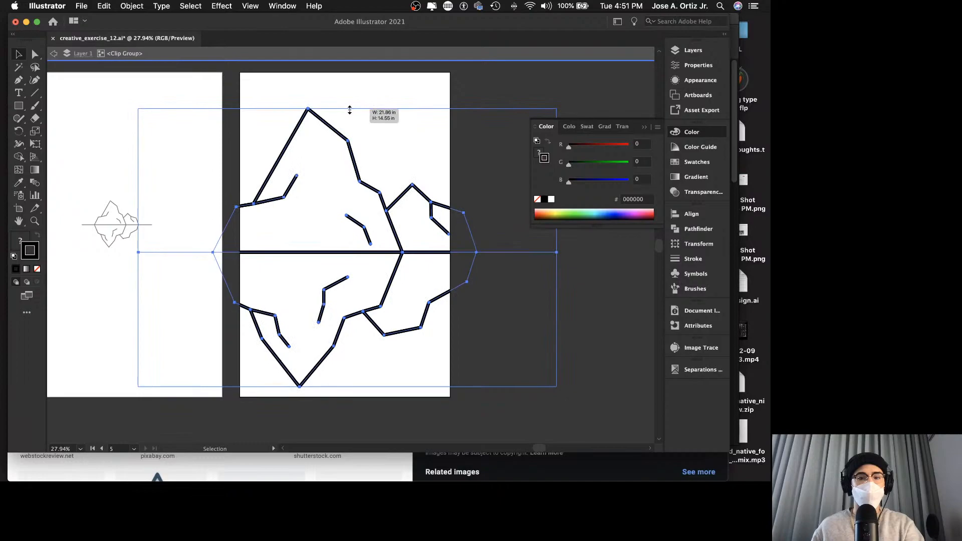
drag(350, 110, 350, 108)
click(529, 89)
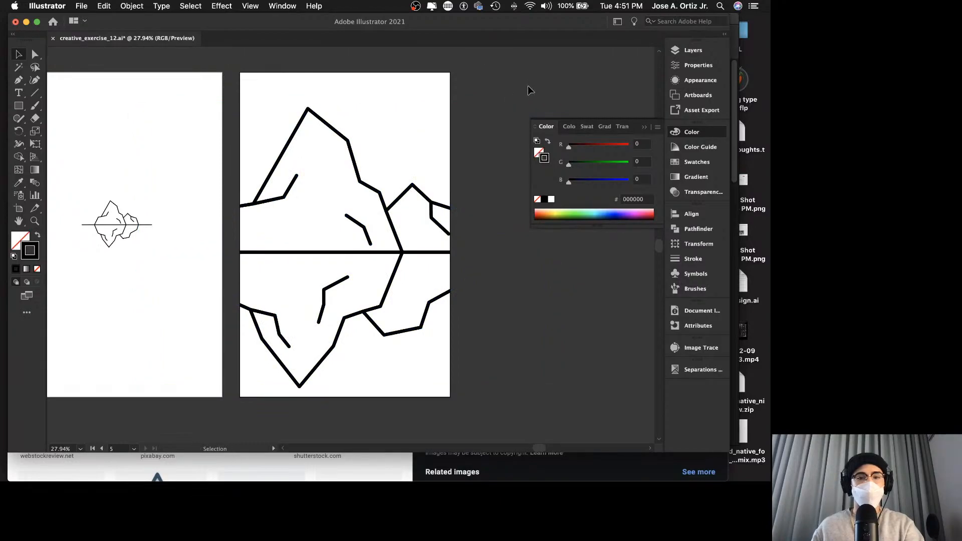
Enlarge the clipped iceberg proportionally upward until its peak almost reaches the artboard's upper edge.
click(353, 157)
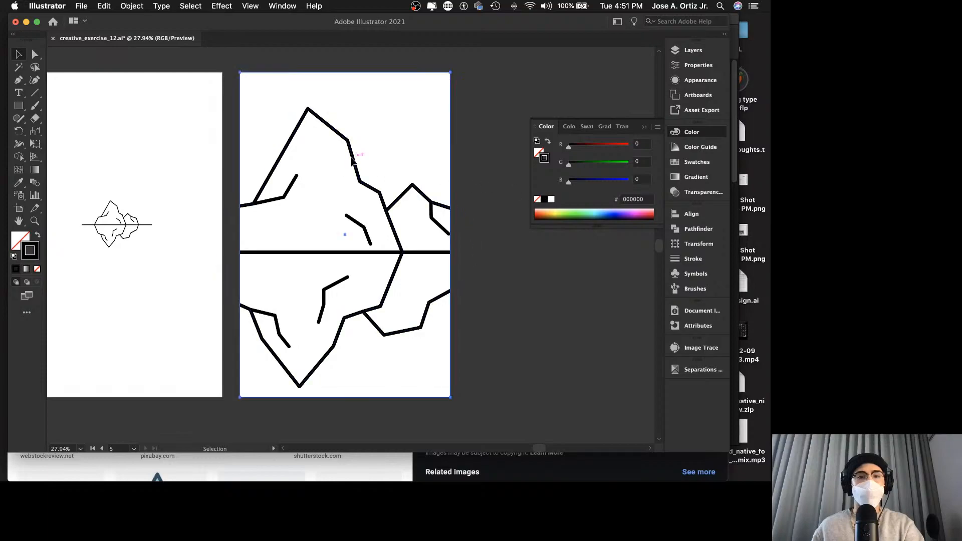
double_click(350, 150)
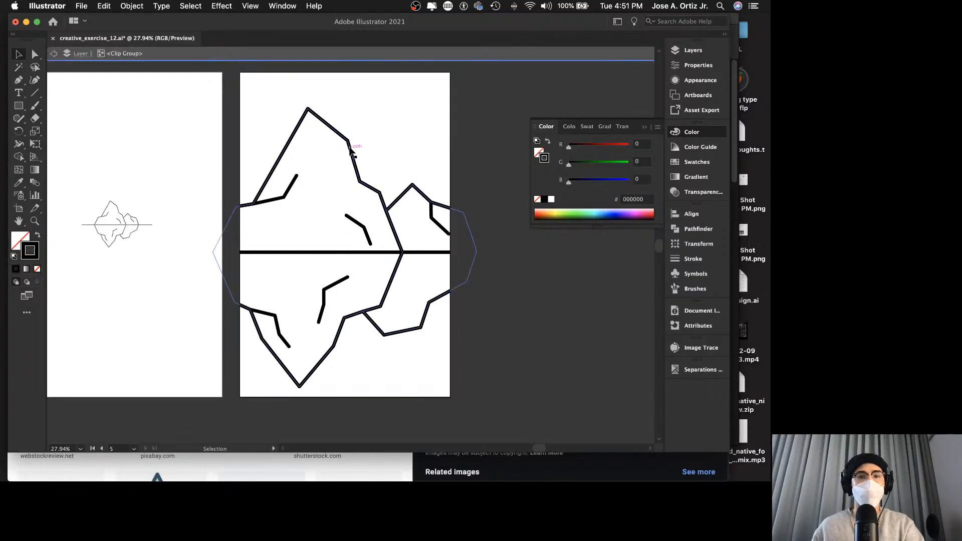
drag(349, 110, 353, 86)
double_click(490, 85)
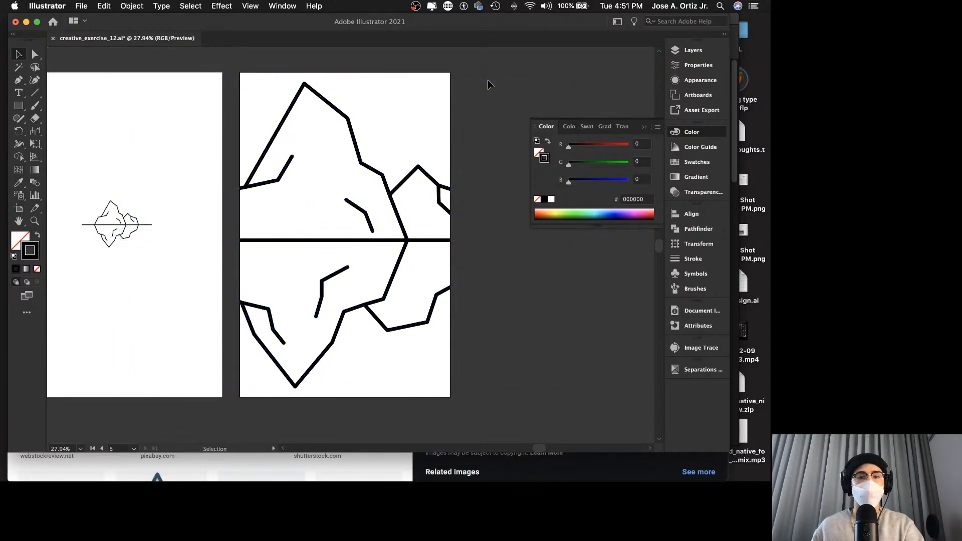
Shift the iceberg slightly left inside its clipping mask, keeping its height position, and save the file.
scroll(490, 85, right, 2)
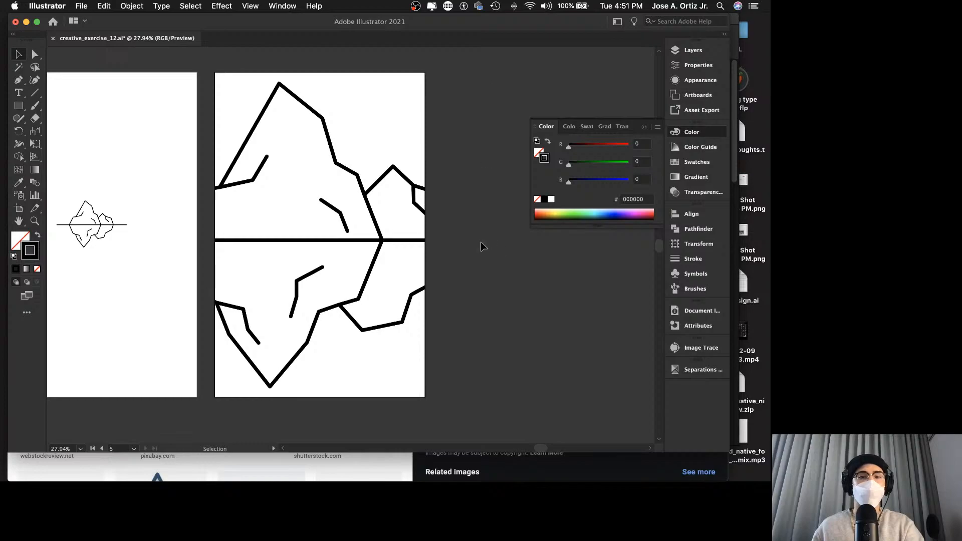
click(384, 241)
double_click(384, 241)
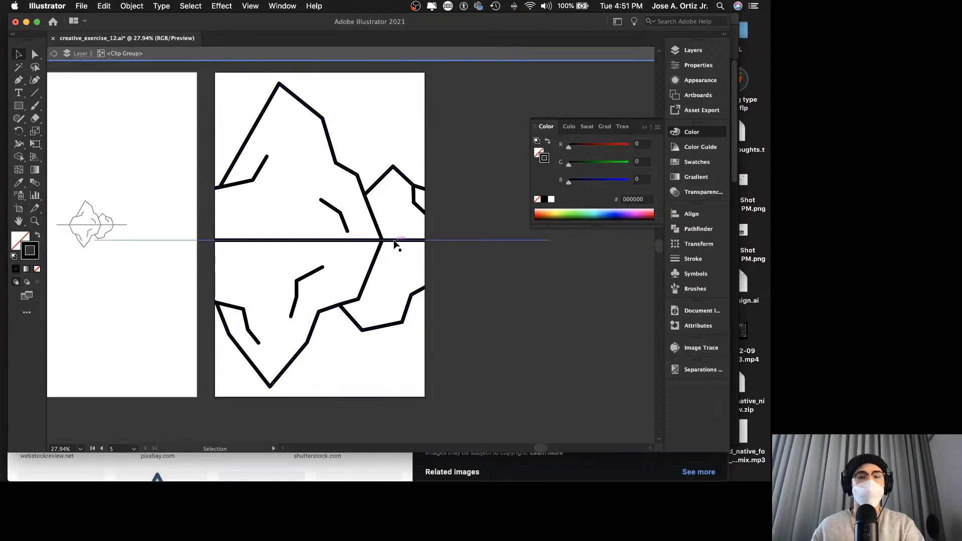
click(393, 240)
mouse_move(400, 247)
mouse_down()
mouse_move(357, 241)
mouse_move(442, 241)
mouse_move(388, 243)
mouse_up()
click(468, 168)
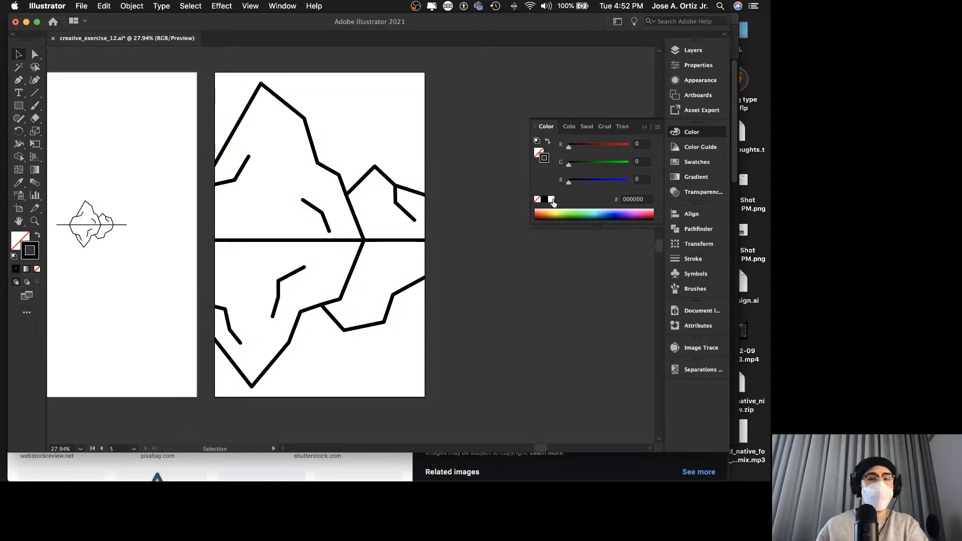
key(super+s)
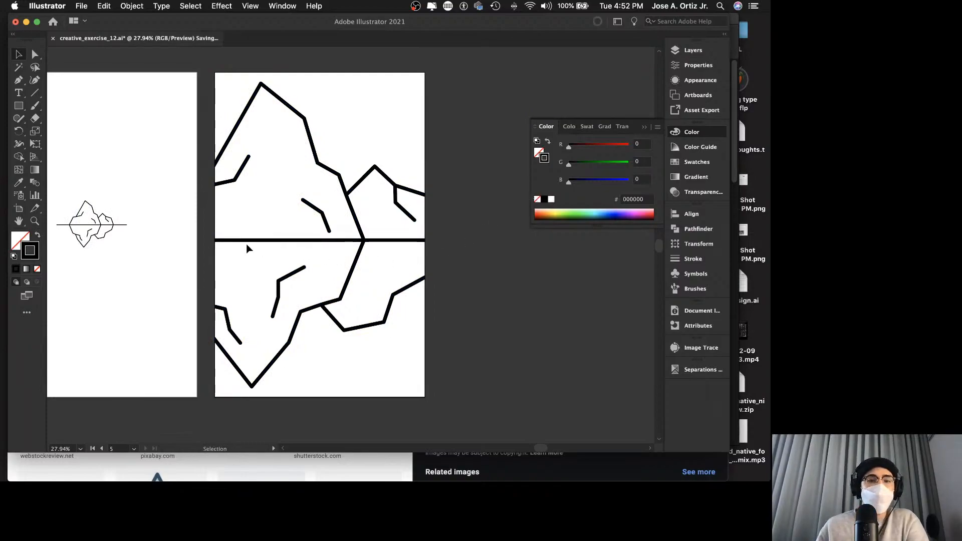
Give the horizontal waterline of the enlarged iceberg no fill and a white stroke.
double_click(343, 242)
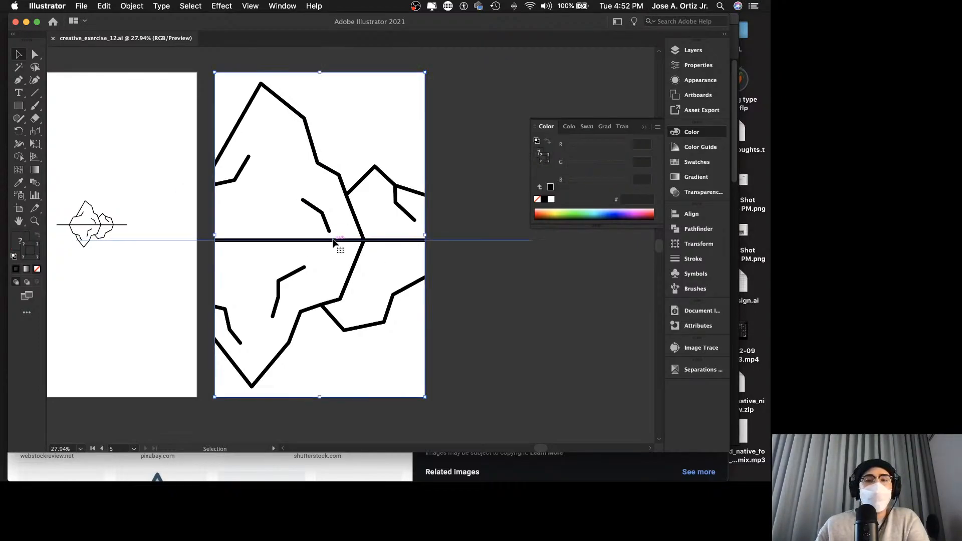
click(337, 242)
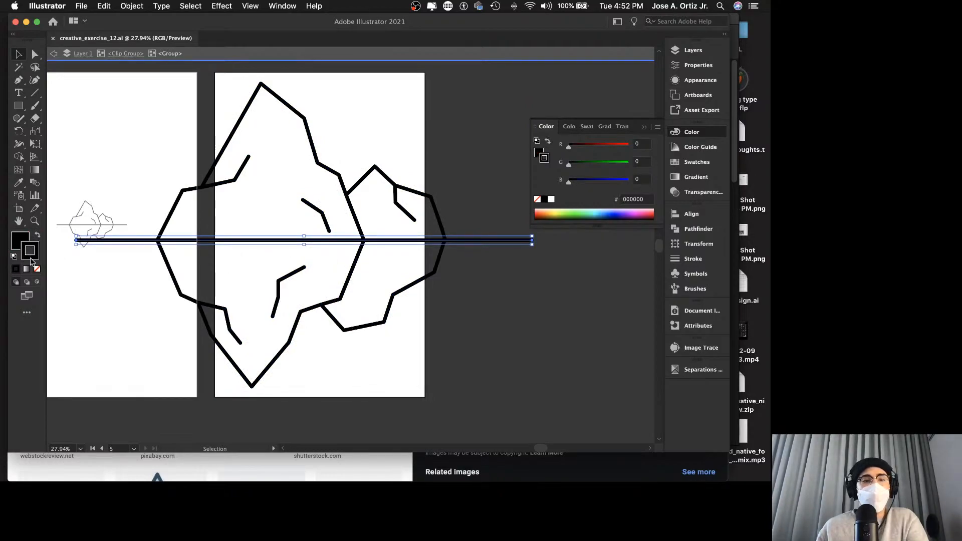
click(17, 245)
click(38, 269)
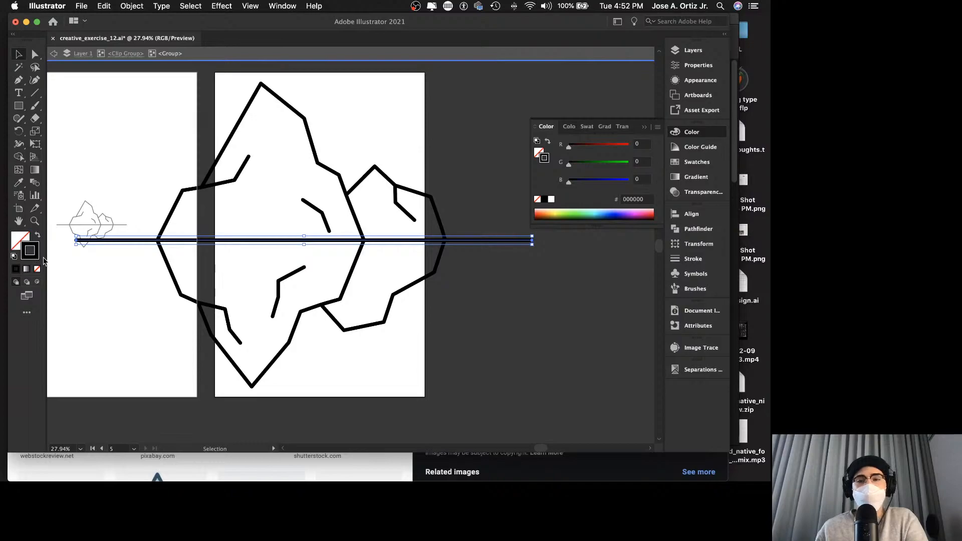
click(551, 199)
double_click(453, 144)
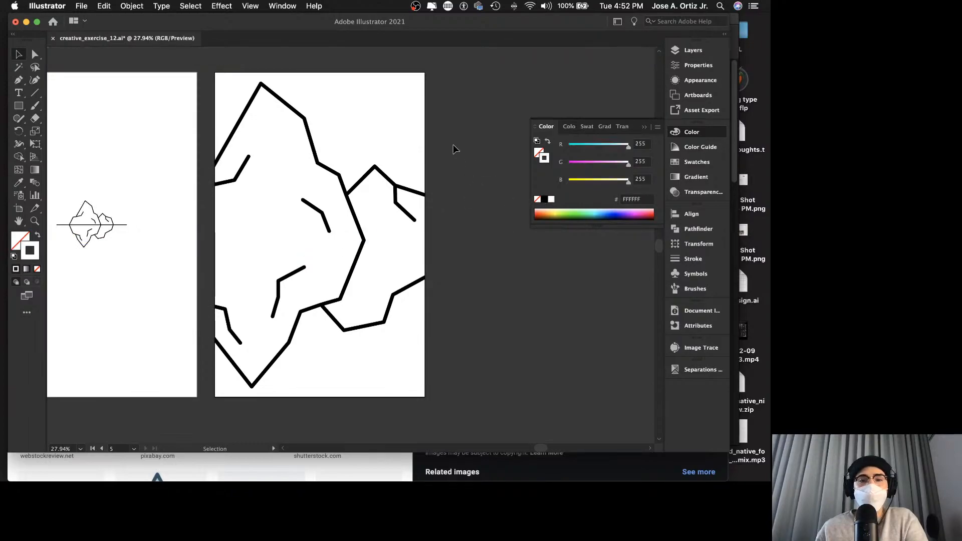
Bring the white waterline to the front of the iceberg group so it cuts through the black outline.
double_click(331, 241)
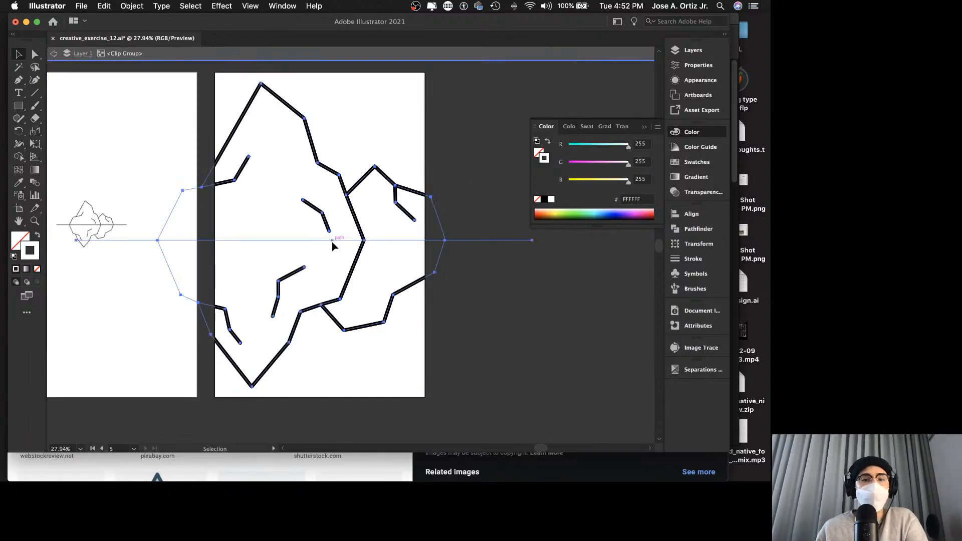
double_click(341, 242)
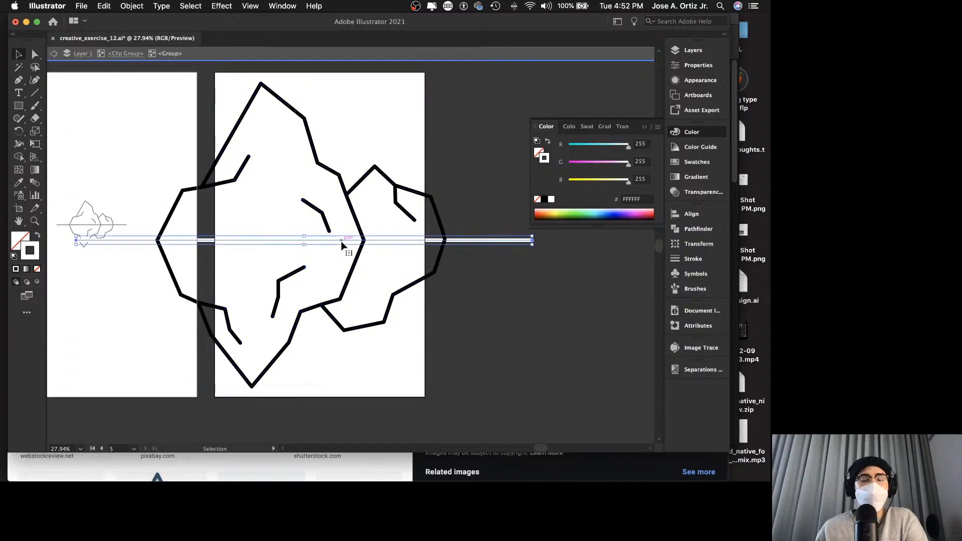
right_click(341, 241)
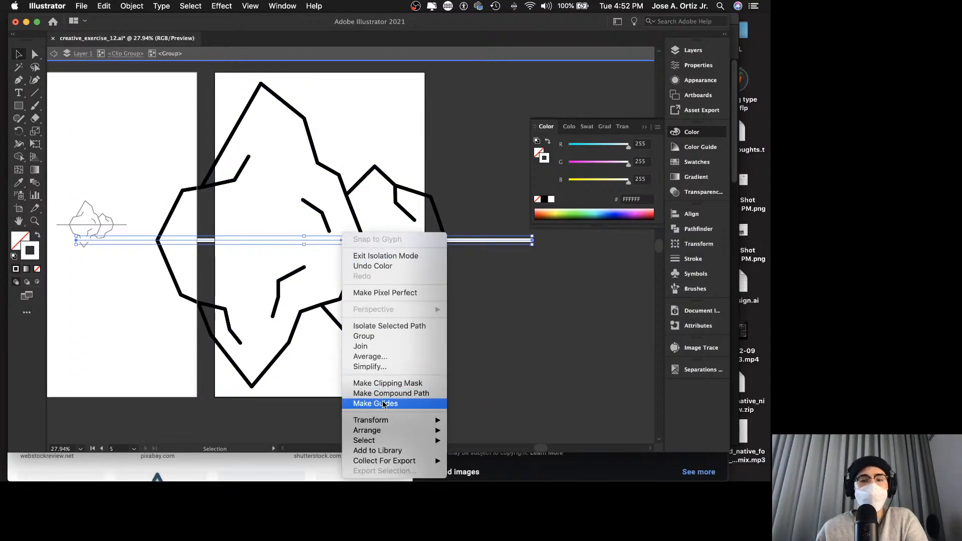
mouse_move(390, 415)
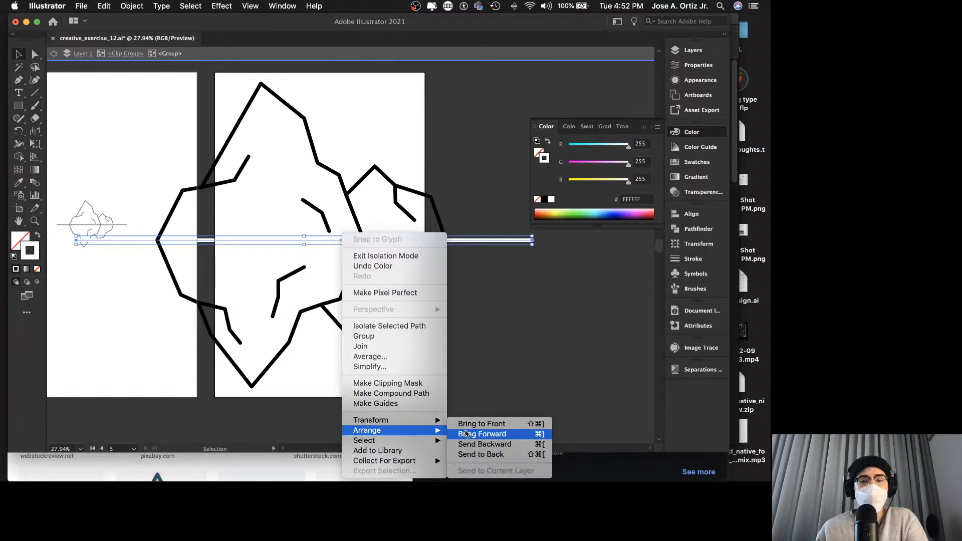
click(473, 424)
double_click(495, 323)
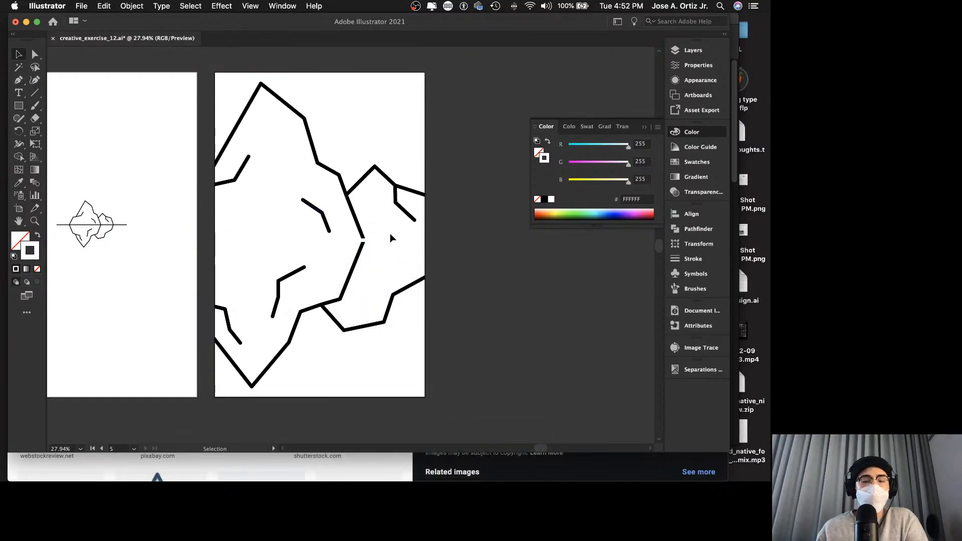
click(364, 242)
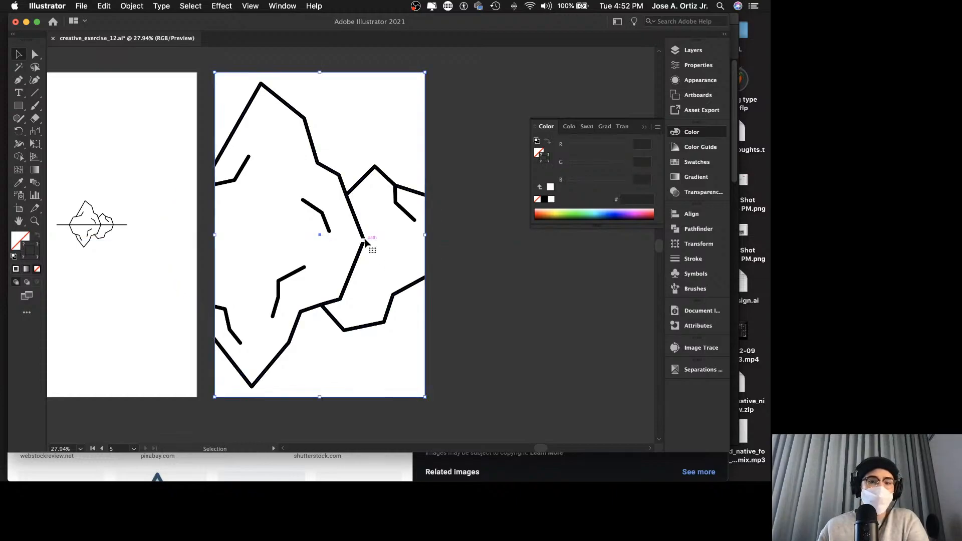
Set the stroke weight of the white horizontal line across the enlarged iceberg to 90 pt, then save the file.
double_click(368, 241)
click(374, 241)
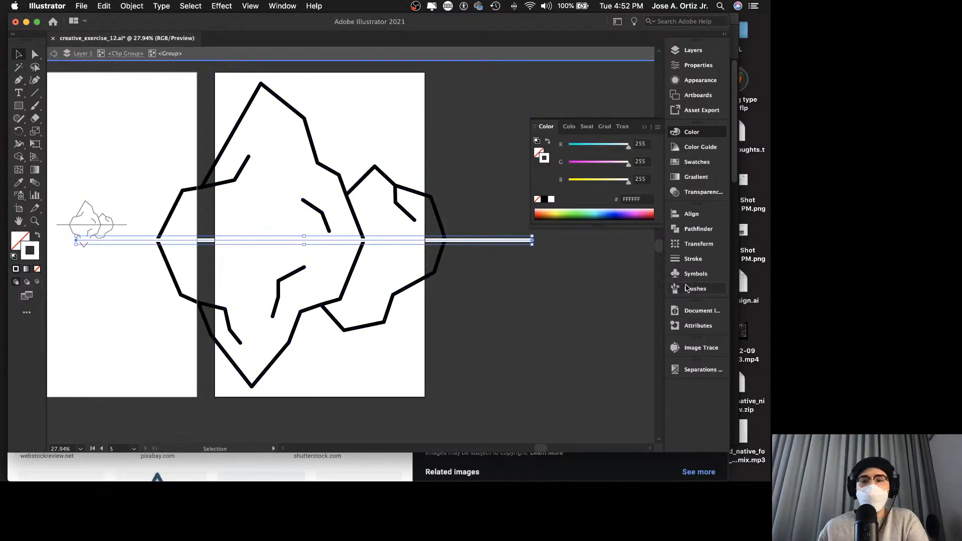
click(691, 259)
click(592, 239)
click(579, 223)
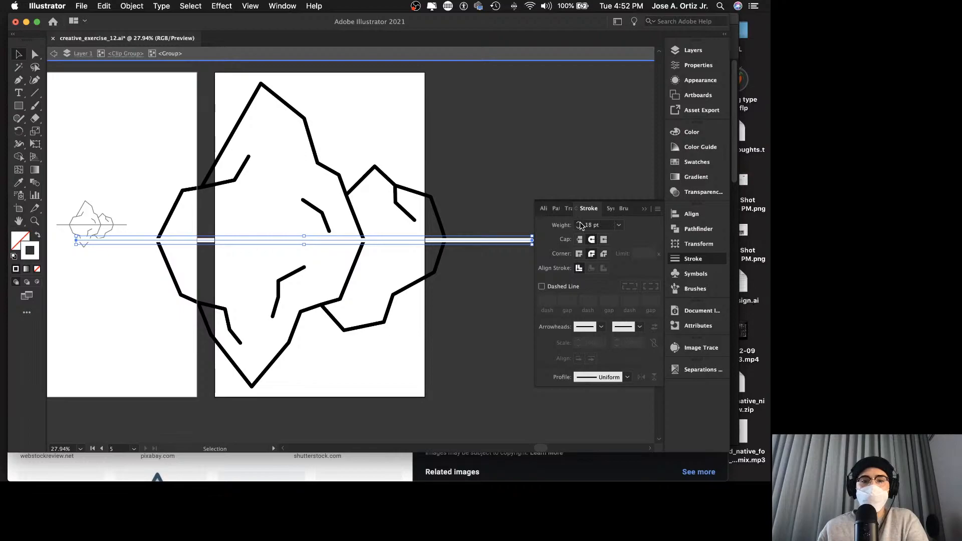
click(579, 223)
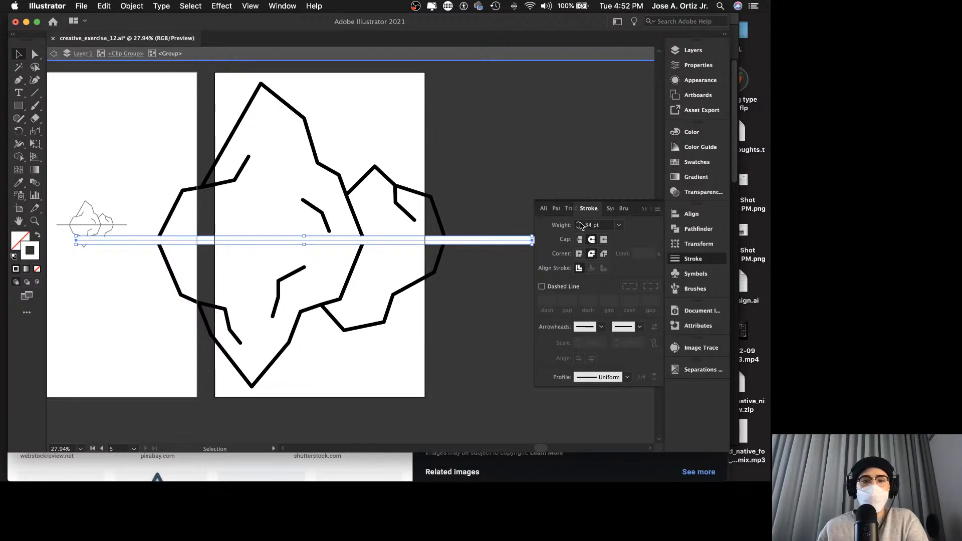
click(580, 223)
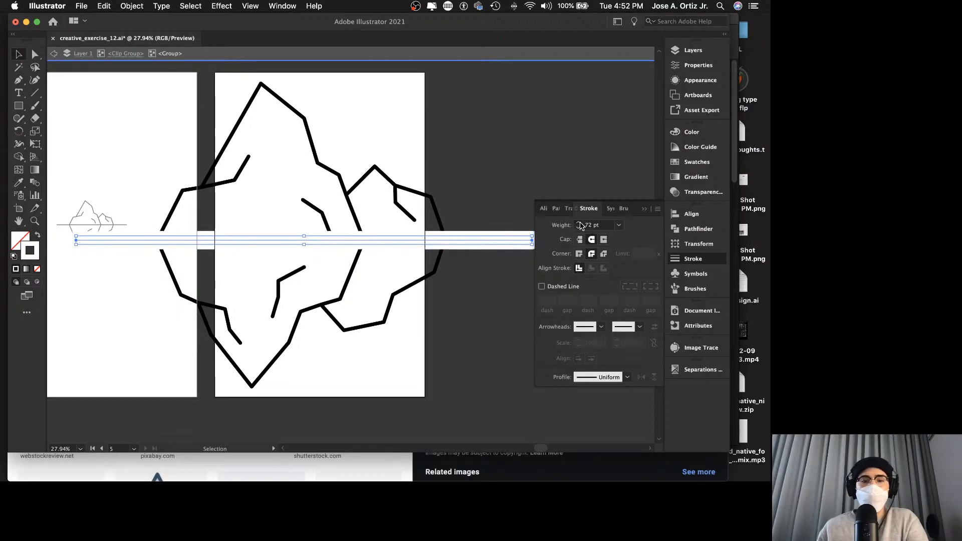
click(580, 223)
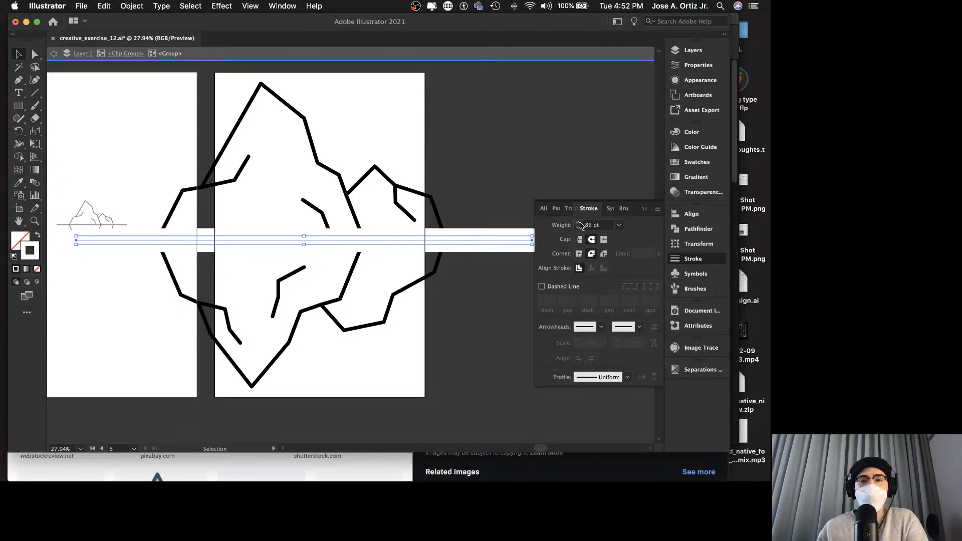
double_click(482, 188)
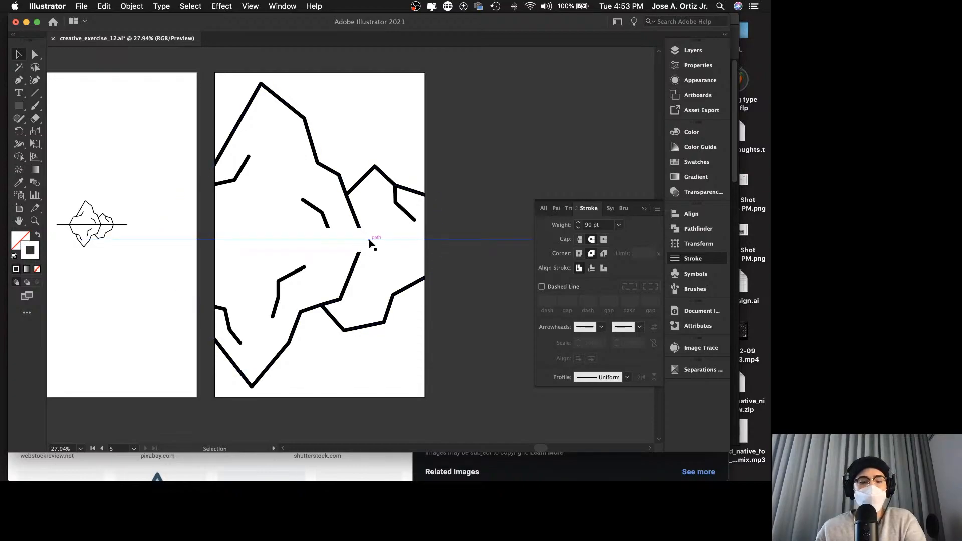
key(super+s)
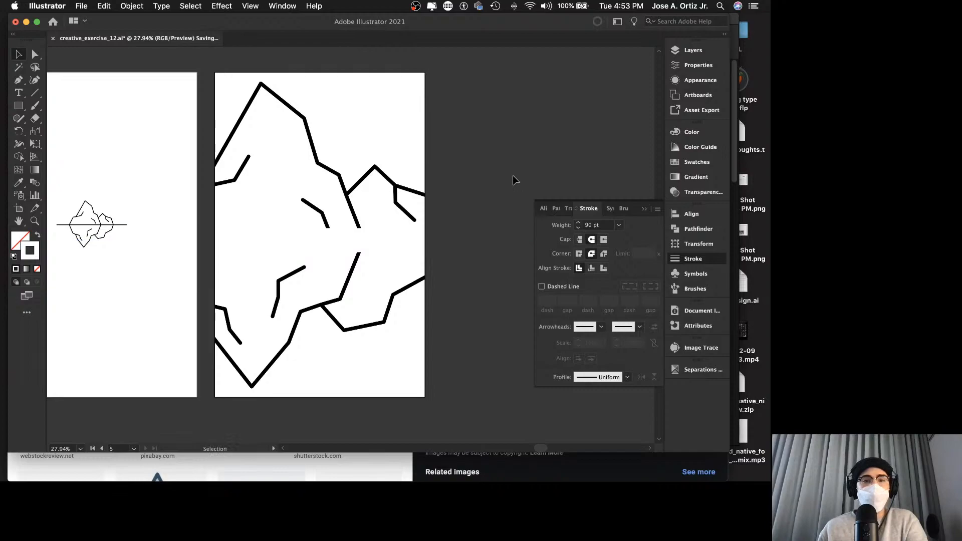
Check the artboard list for the number of the artboard holding the enlarged iceberg.
scroll(464, 184, right, 1)
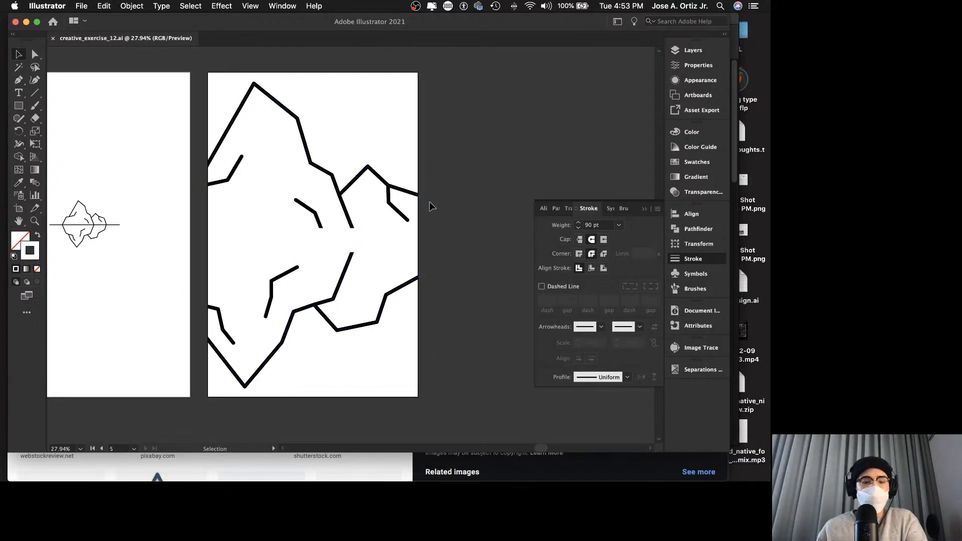
scroll(288, 102, right, 1)
key(z)
drag(302, 102, 250, 107)
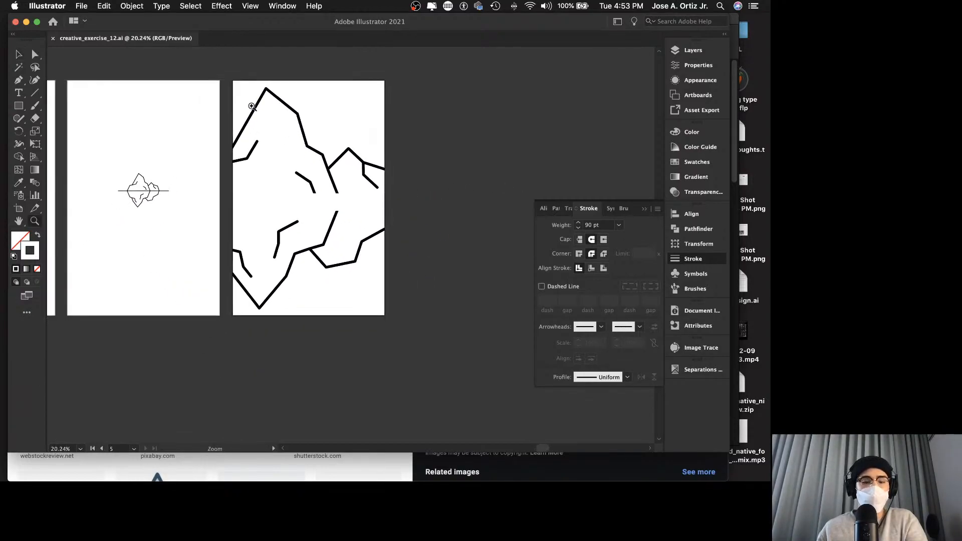
key(v)
click(697, 95)
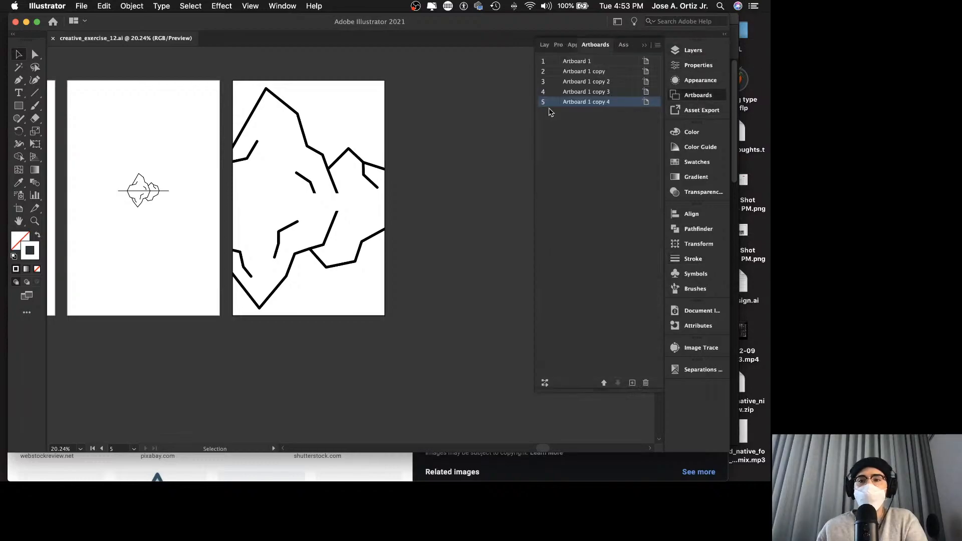
click(76, 6)
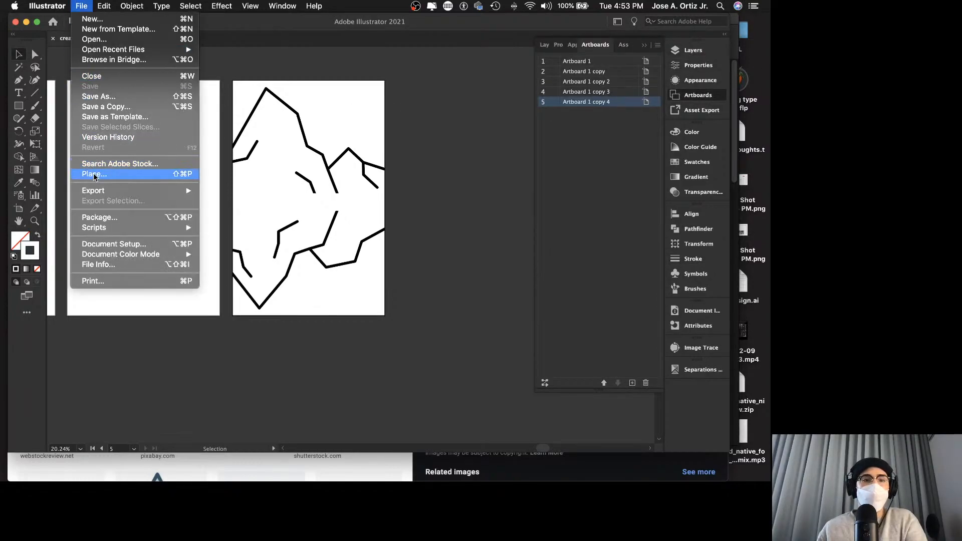
mouse_move(119, 191)
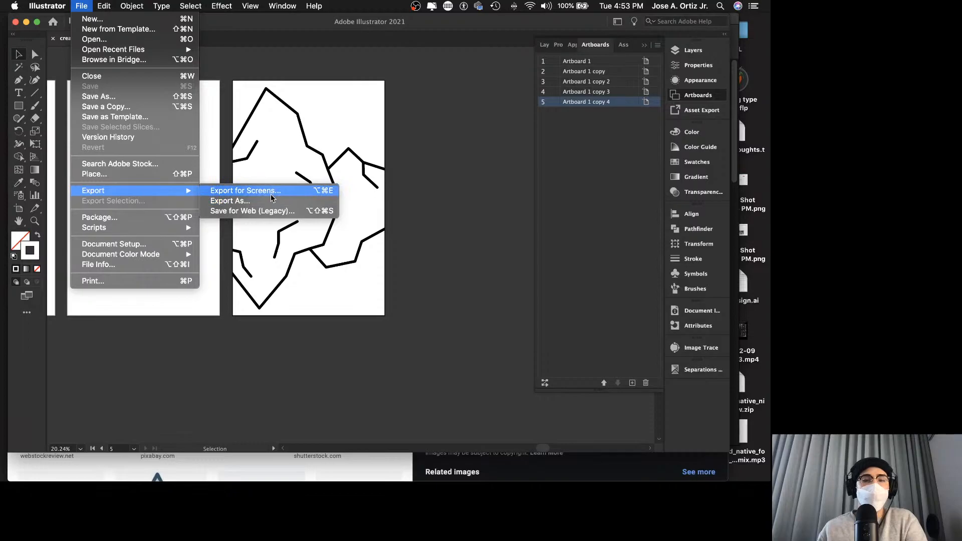
click(343, 145)
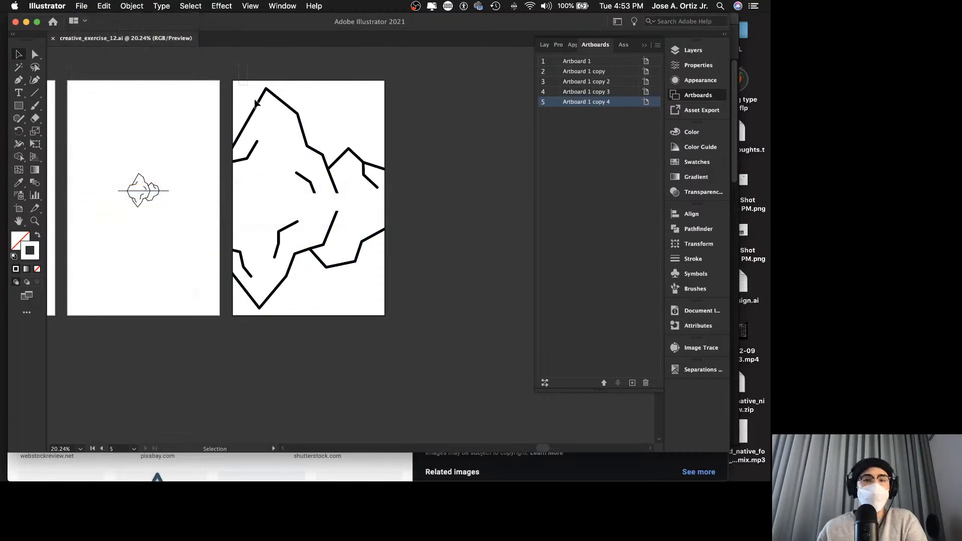
Copy the enlarged iceberg artwork from its artboard and switch to Photoshop.
drag(255, 102, 431, 322)
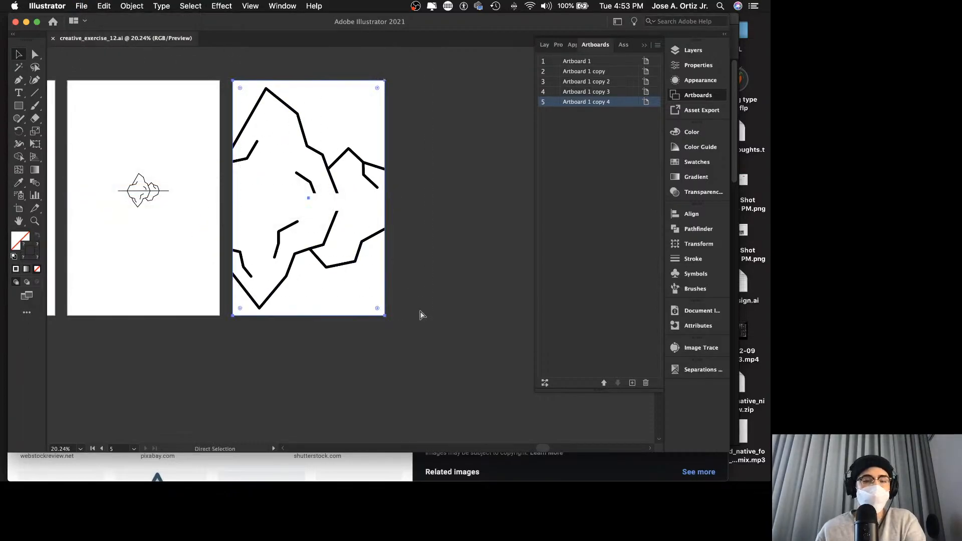
click(329, 471)
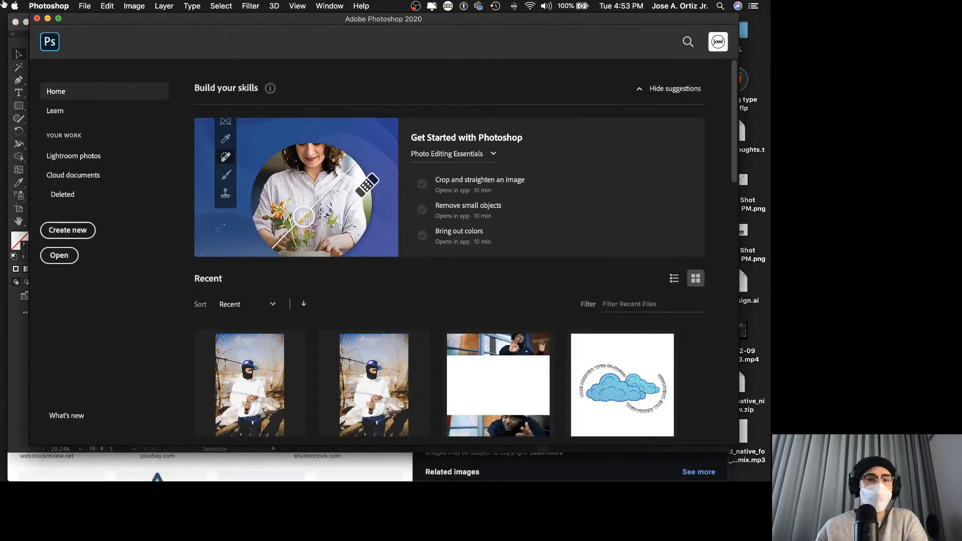
click(84, 5)
click(99, 31)
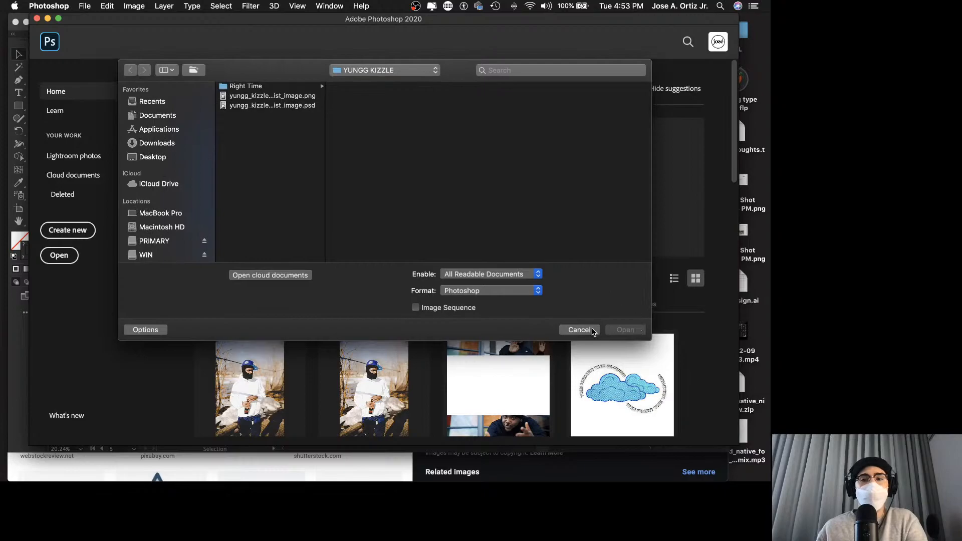
click(580, 330)
Create a new 11 x 17 in document at 300 ppi from the recent custom preset.
click(48, 6)
click(84, 6)
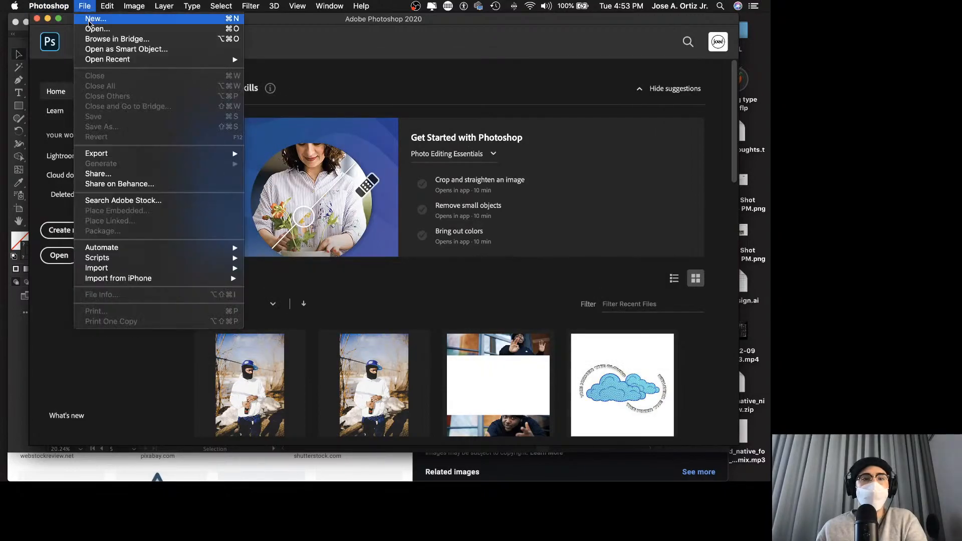
click(89, 21)
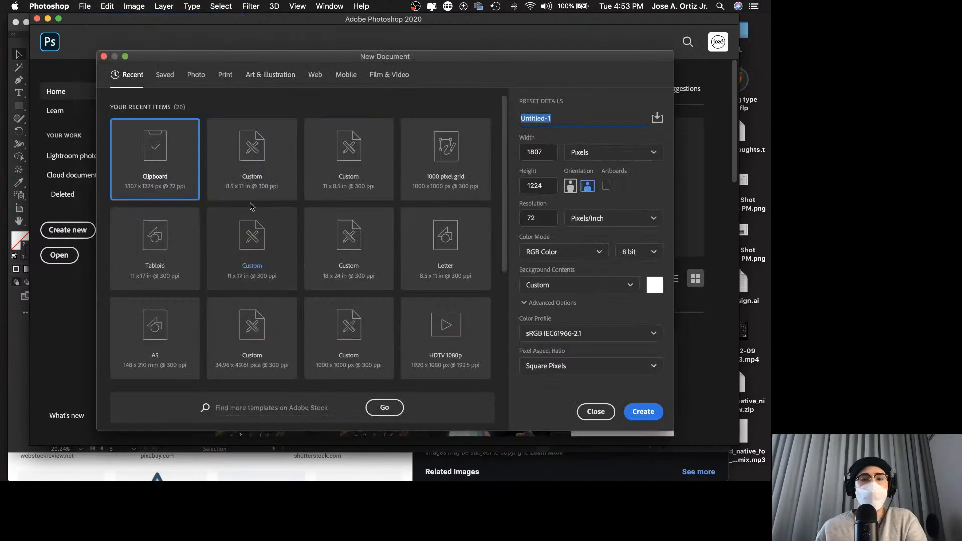
click(230, 267)
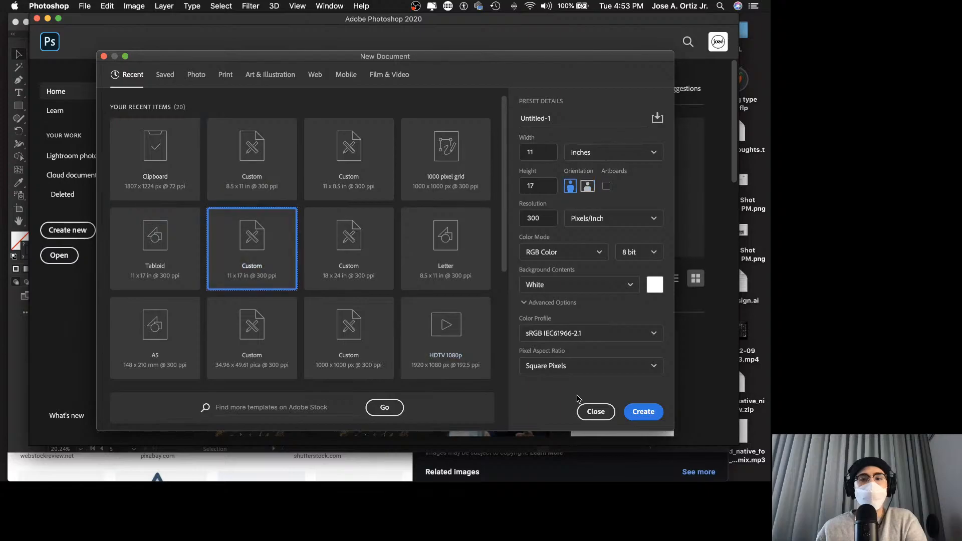
click(642, 411)
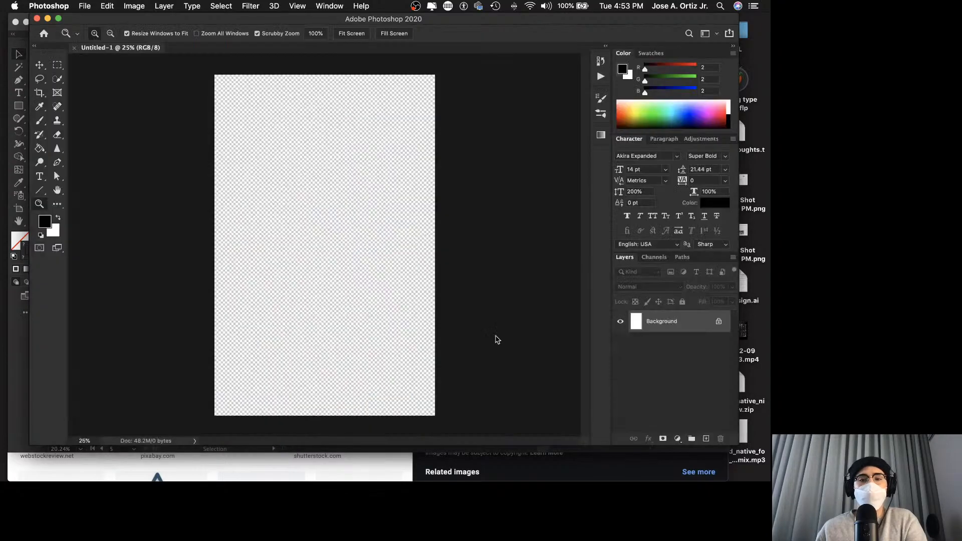
Unlock the background into a regular layer and duplicate it, hiding the original white layer.
click(719, 322)
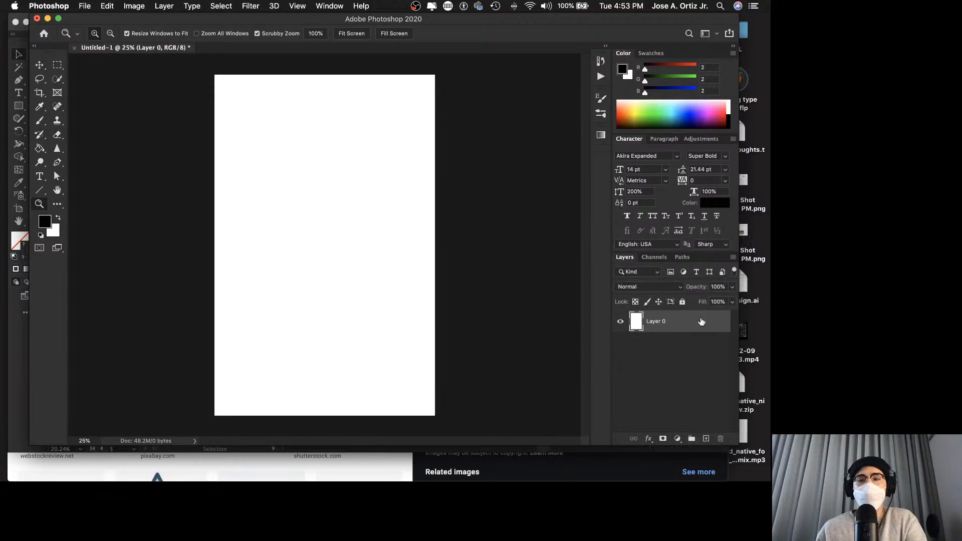
drag(702, 321, 706, 438)
click(620, 344)
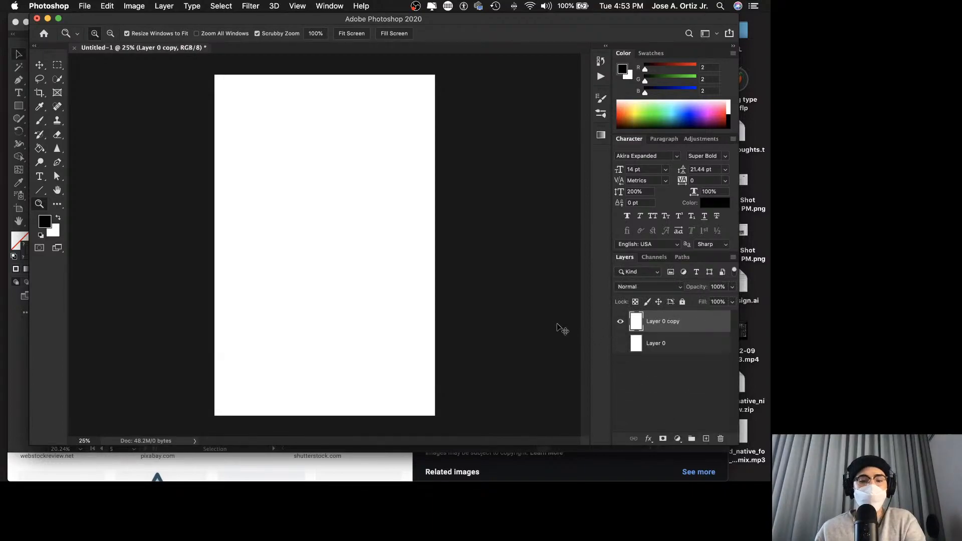
Paste the copied iceberg artwork into the document as a Smart Object.
key(super+v)
click(316, 175)
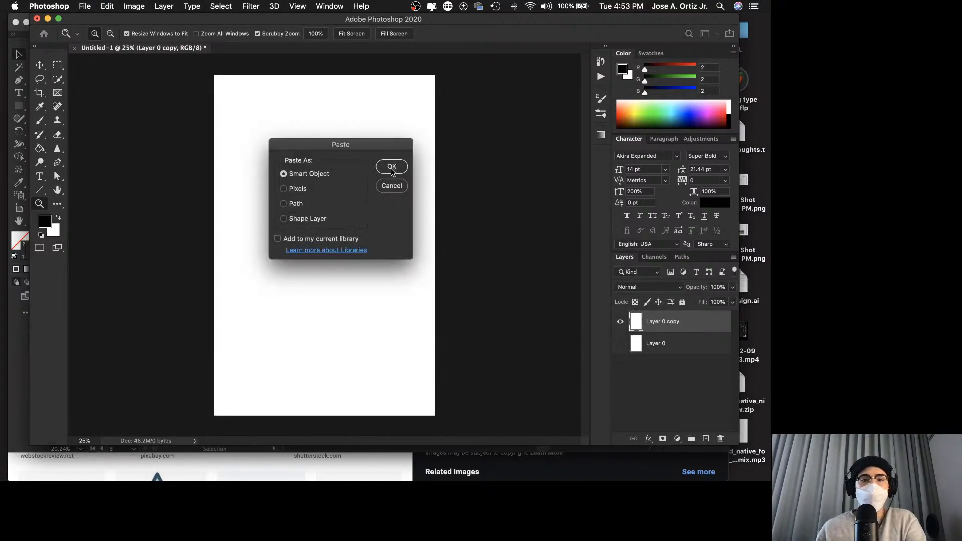
click(391, 166)
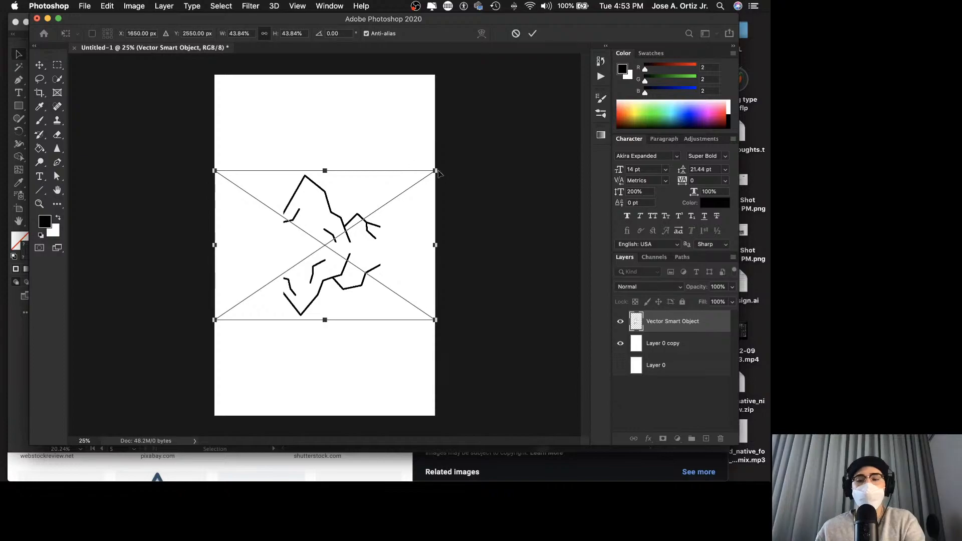
key(Return)
Try to enlarge the pasted iceberg on the page, then delete its Smart Object layer.
key(z)
click(538, 193)
drag(478, 198, 404, 104)
key(v)
key(super+z)
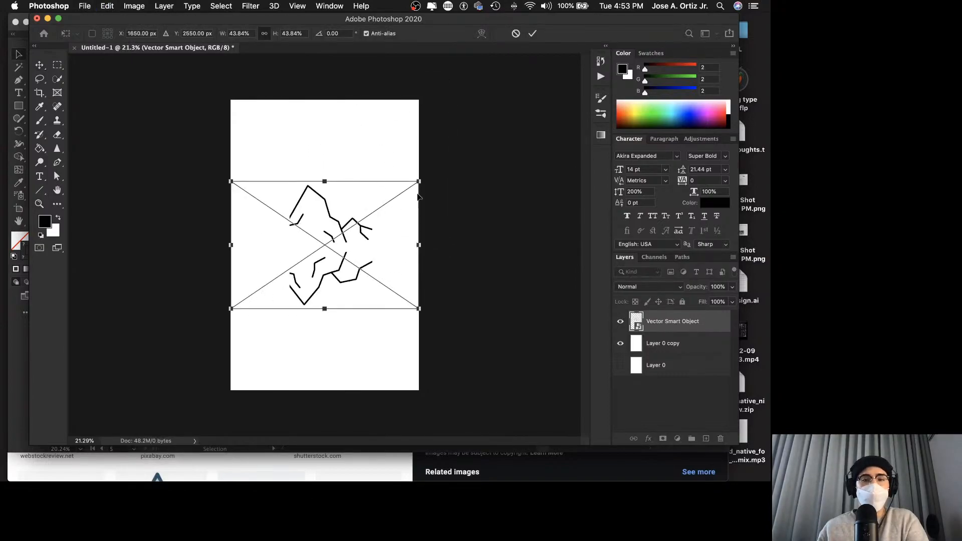
drag(419, 182, 440, 157)
key(Escape)
drag(370, 184, 389, 161)
key(super+z)
drag(446, 177, 445, 176)
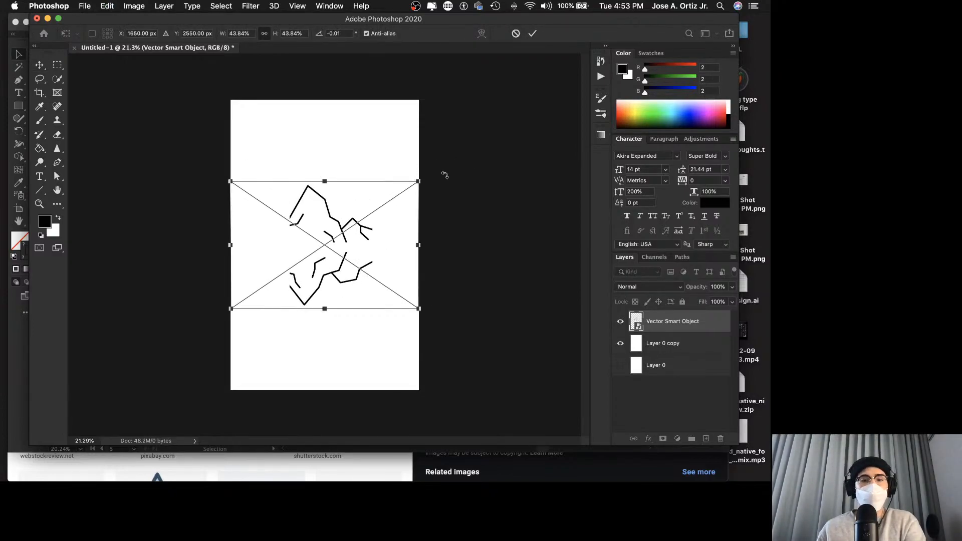
key(Escape)
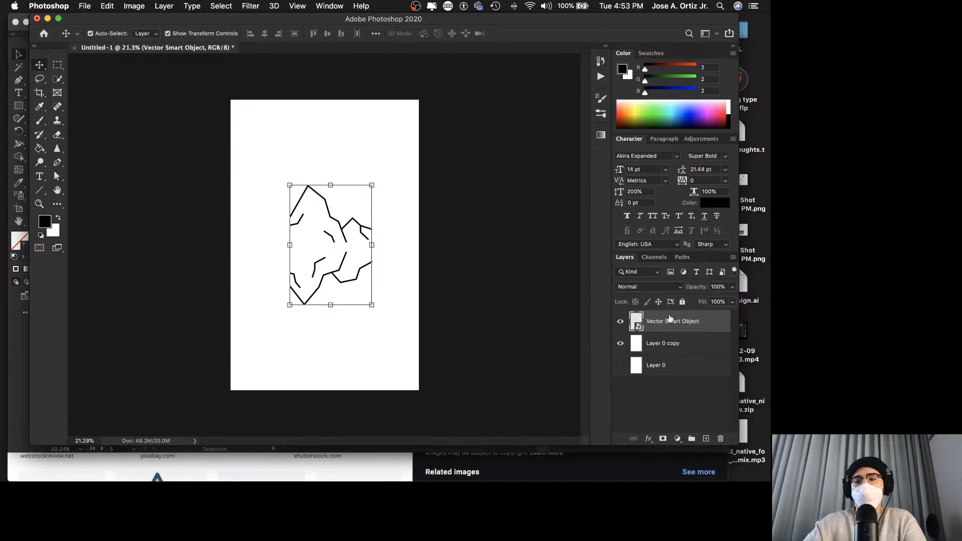
key(BackSpace)
Switch to Illustrator and set up a PNG export named creative_exercise_12_mask.png in the CREATIVE EXERCISES folder.
mouse_move(478, 477)
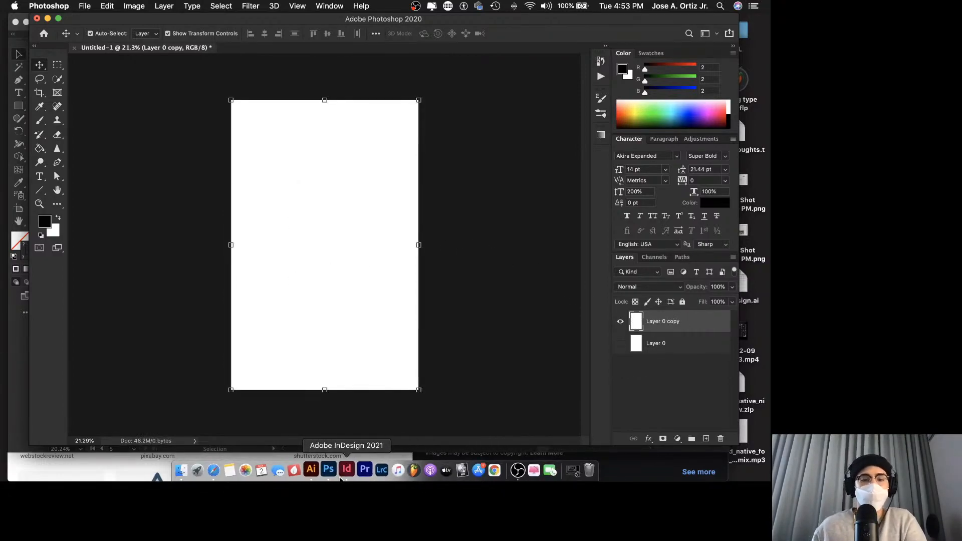
click(310, 470)
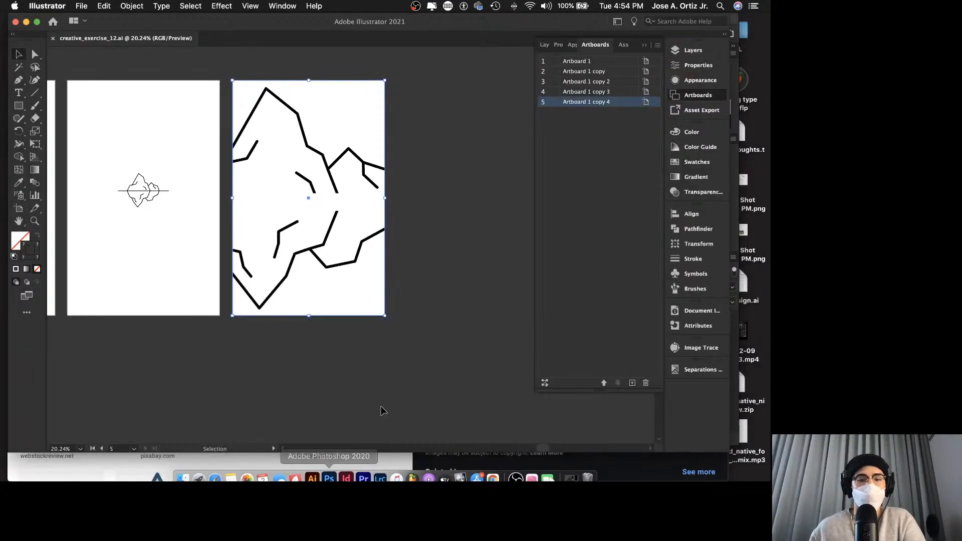
click(78, 5)
mouse_move(162, 192)
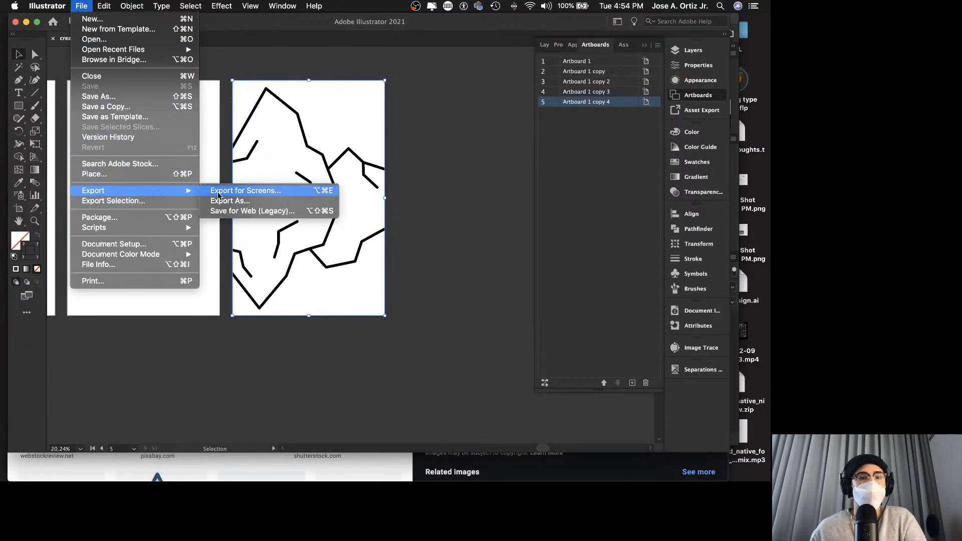
click(246, 190)
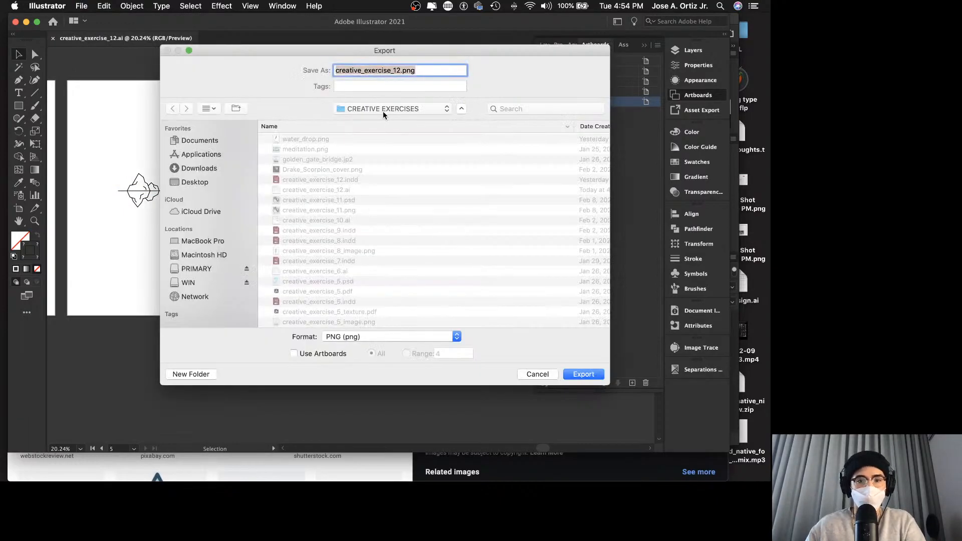
click(400, 68)
text(_)
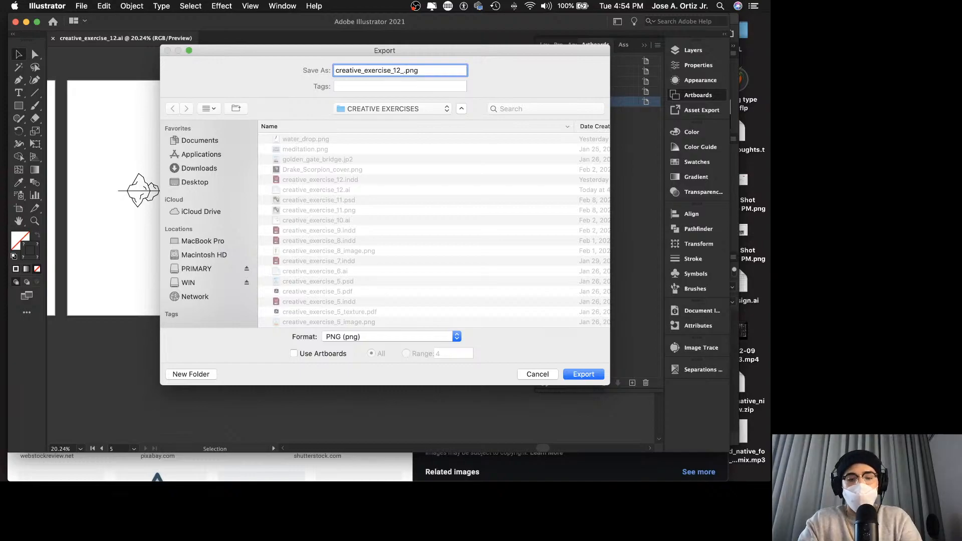
text(mask)
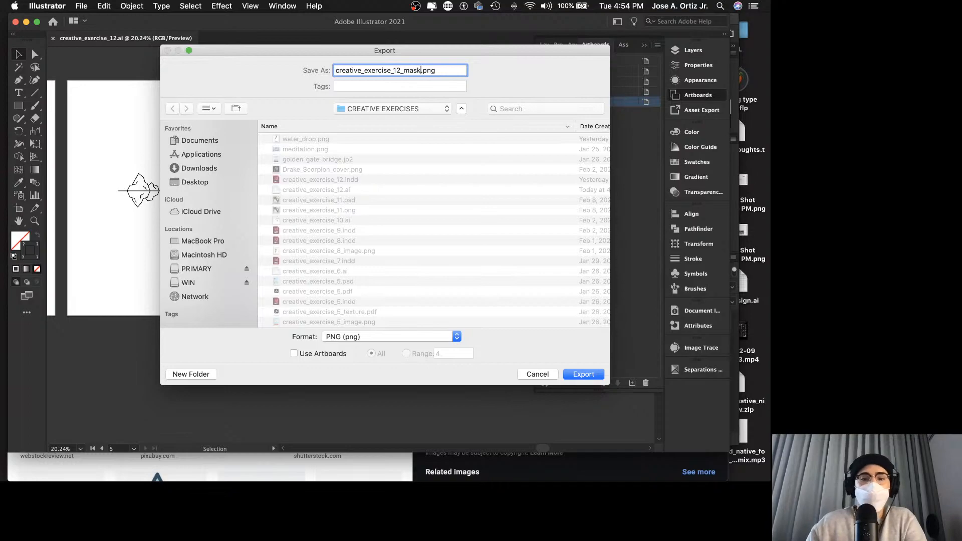
Limit the PNG export to artboard 5 and open its PNG options, then cancel the export.
click(294, 353)
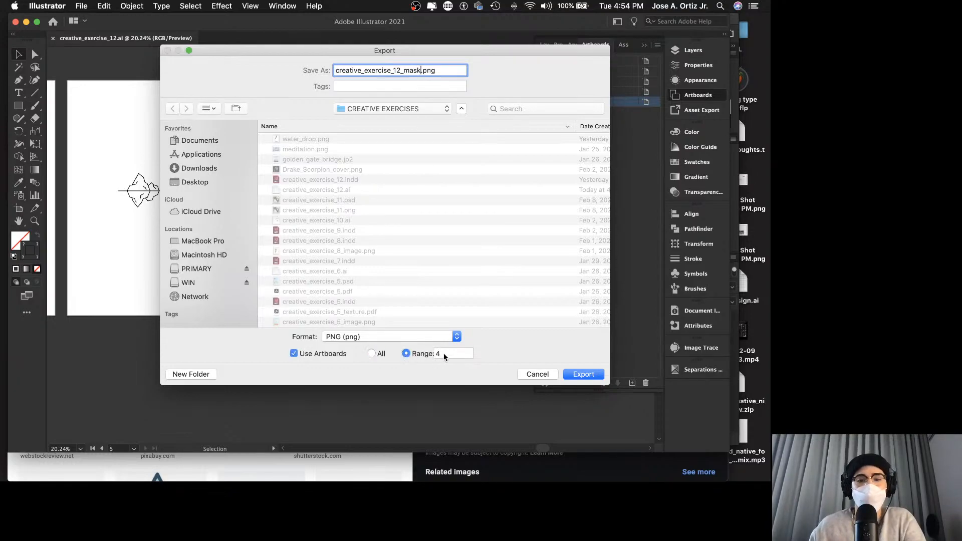
click(406, 353)
text(5)
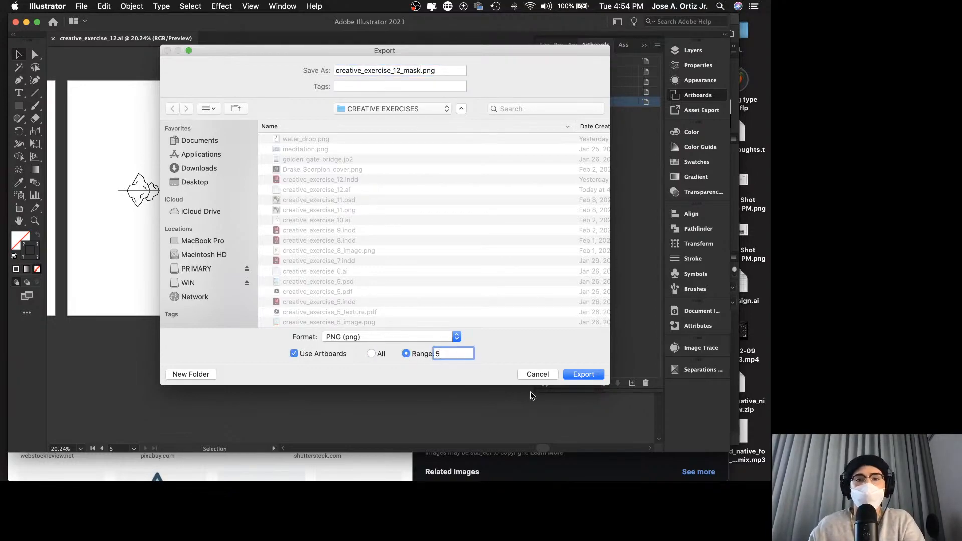
click(581, 376)
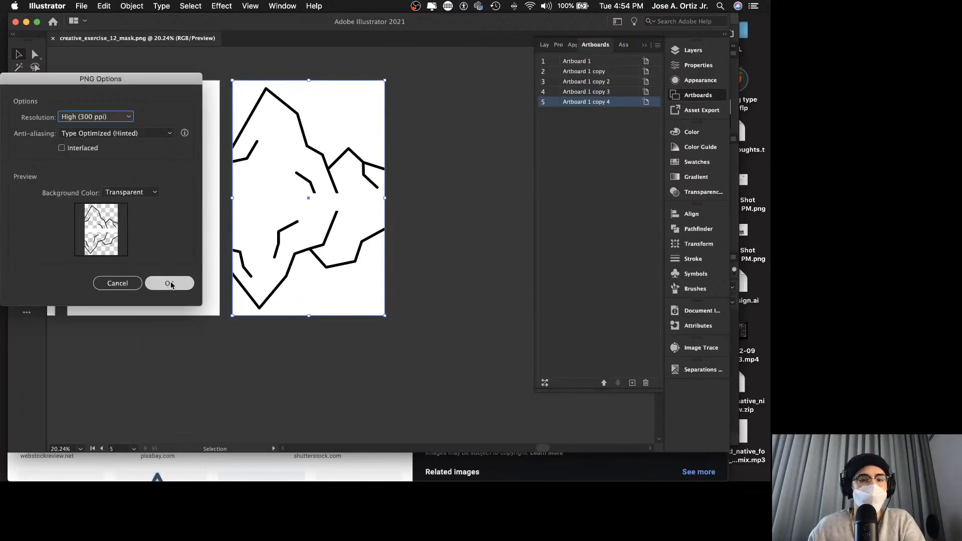
click(129, 284)
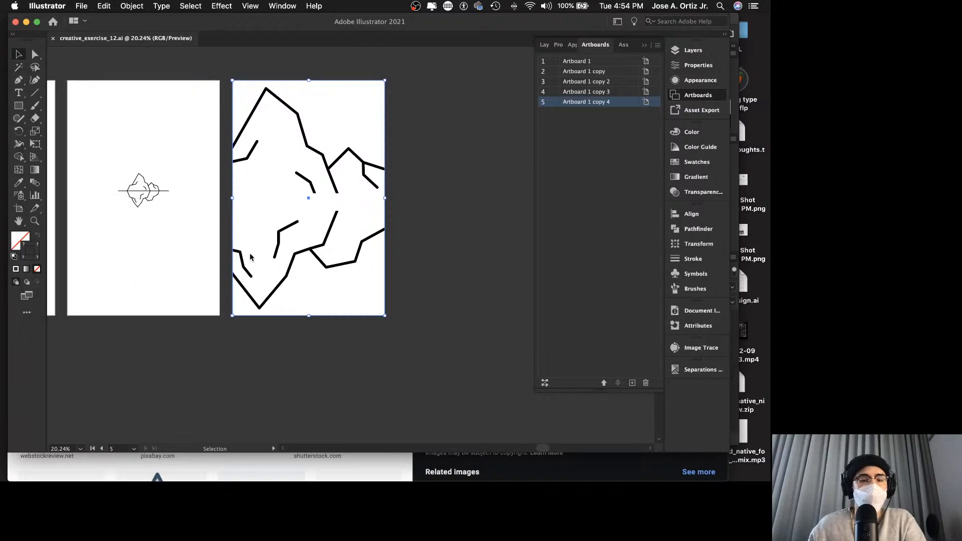
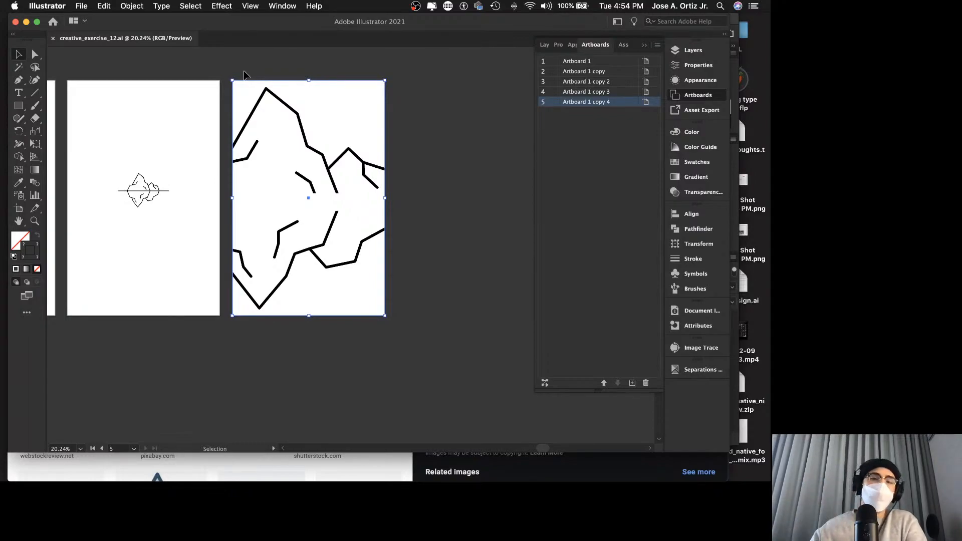
Deselect the artwork and export artboard 5 as a PNG named creative_exercise_12_mask in the CREATIVE EXERCISES folder.
scroll(273, 70, up, 1)
click(277, 70)
scroll(284, 79, right, 1)
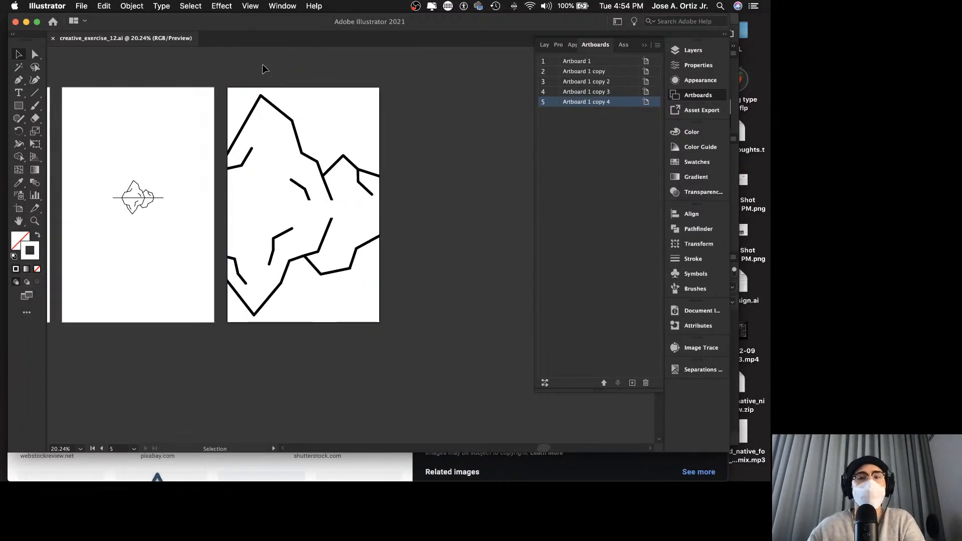
click(82, 6)
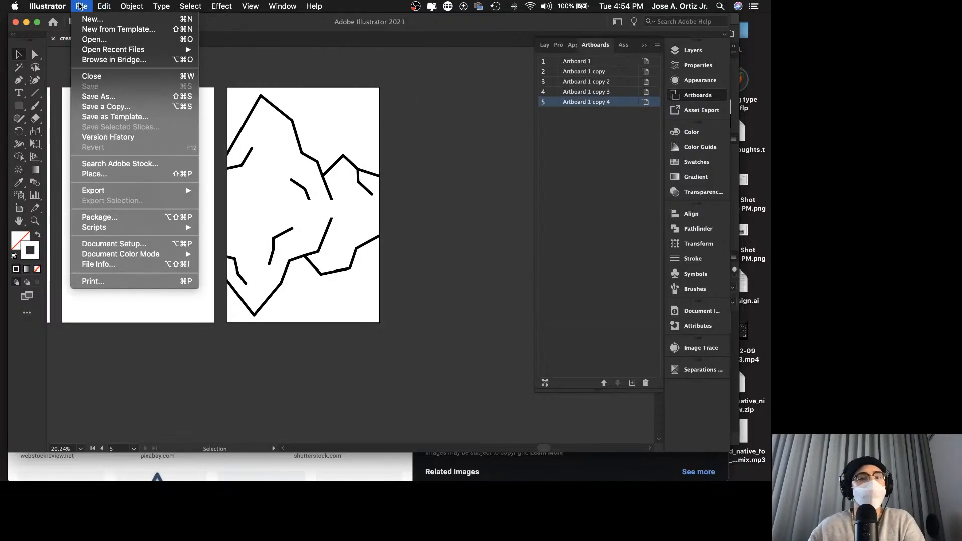
mouse_move(126, 191)
click(269, 202)
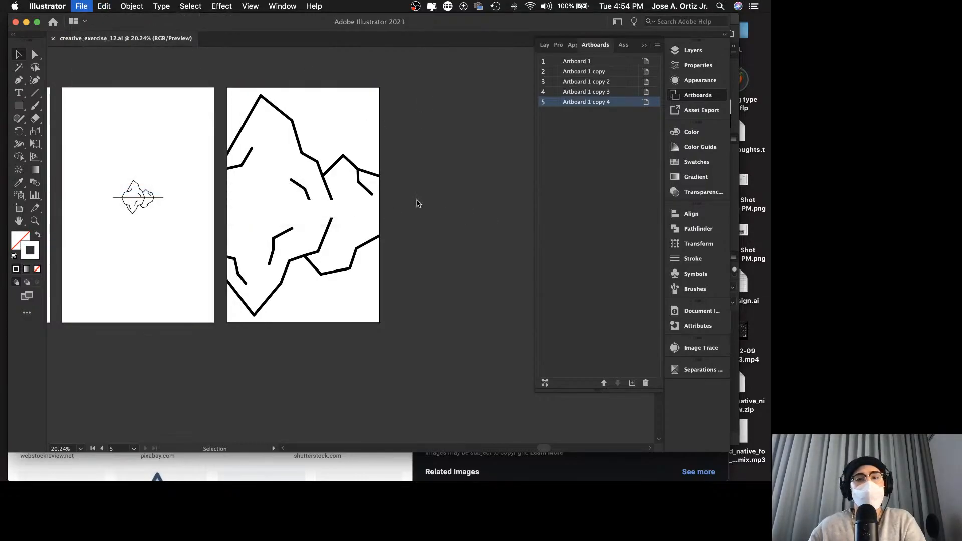
click(319, 354)
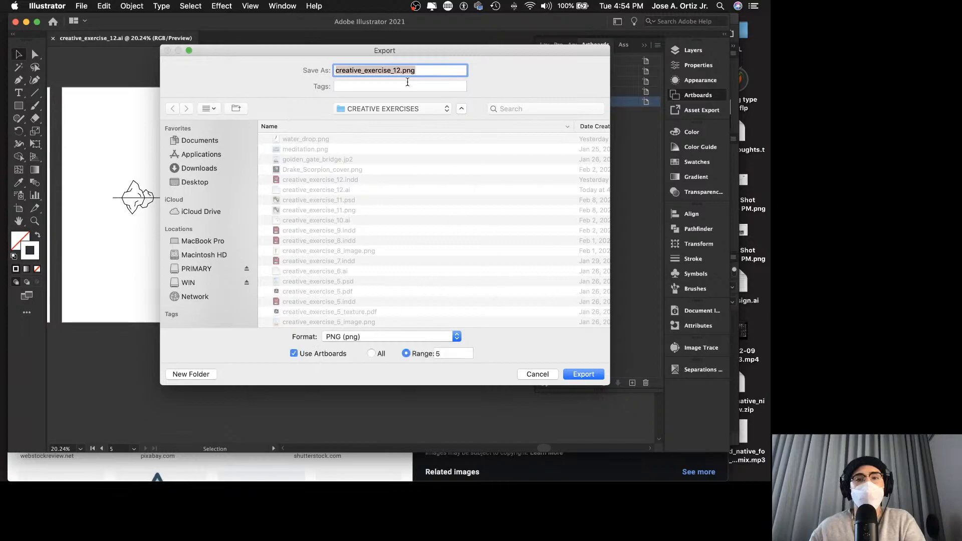
click(397, 71)
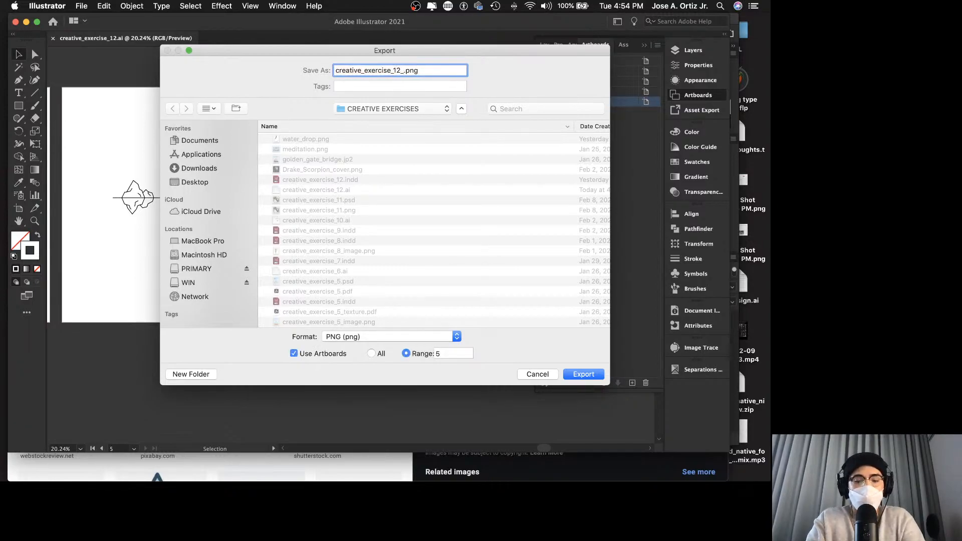
text(_mask)
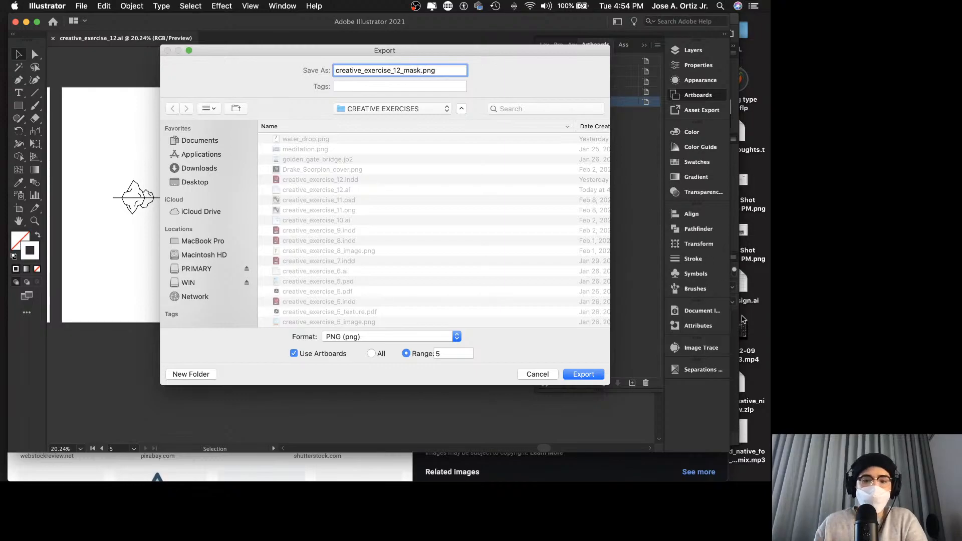
click(582, 375)
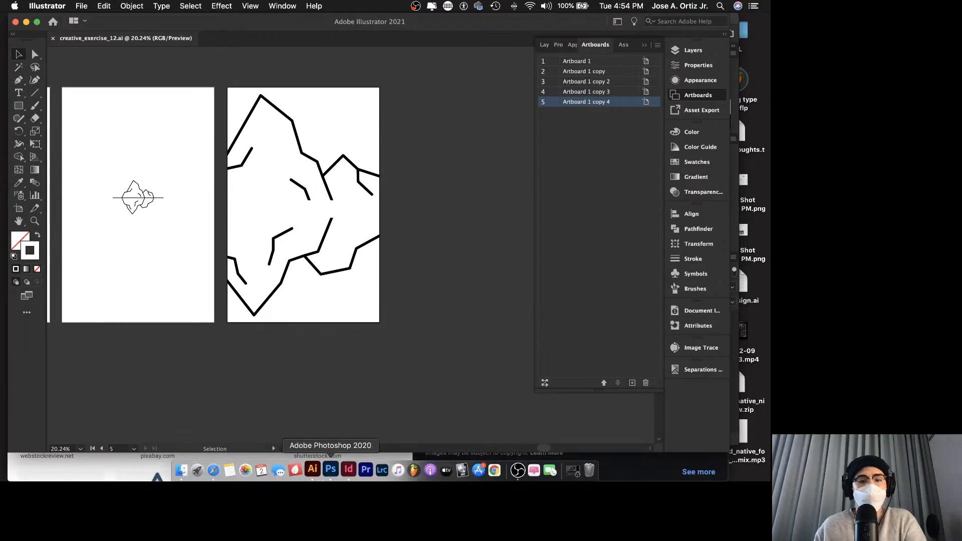
Switch to Photoshop and start placing a linked file, browsing through CREATION and PROJECTS to the CREATIVE EXERCISES folder.
click(326, 466)
click(103, 6)
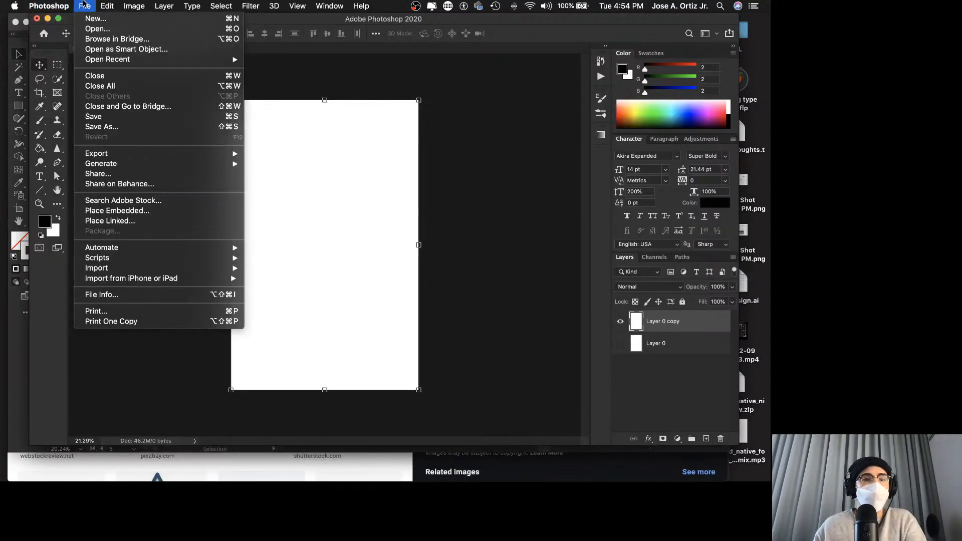
click(124, 224)
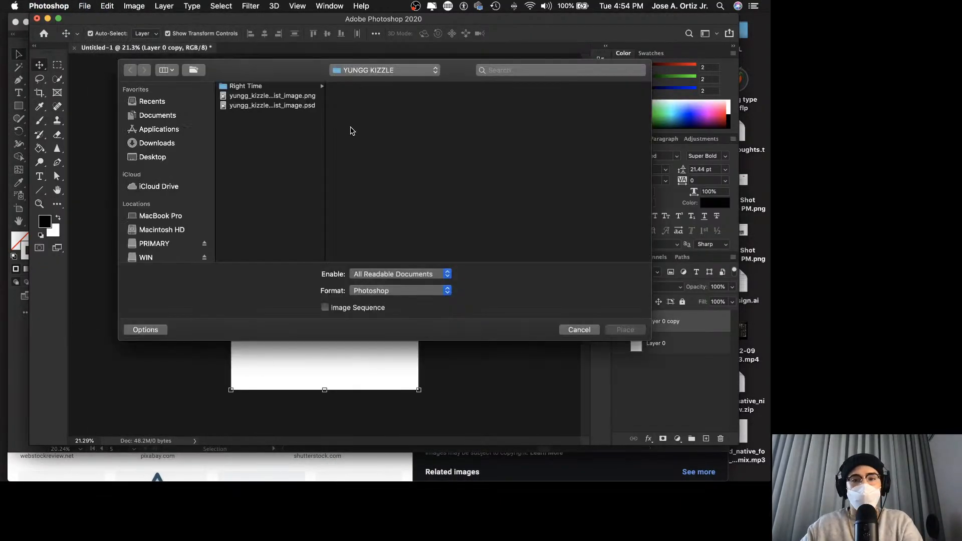
click(384, 70)
click(373, 95)
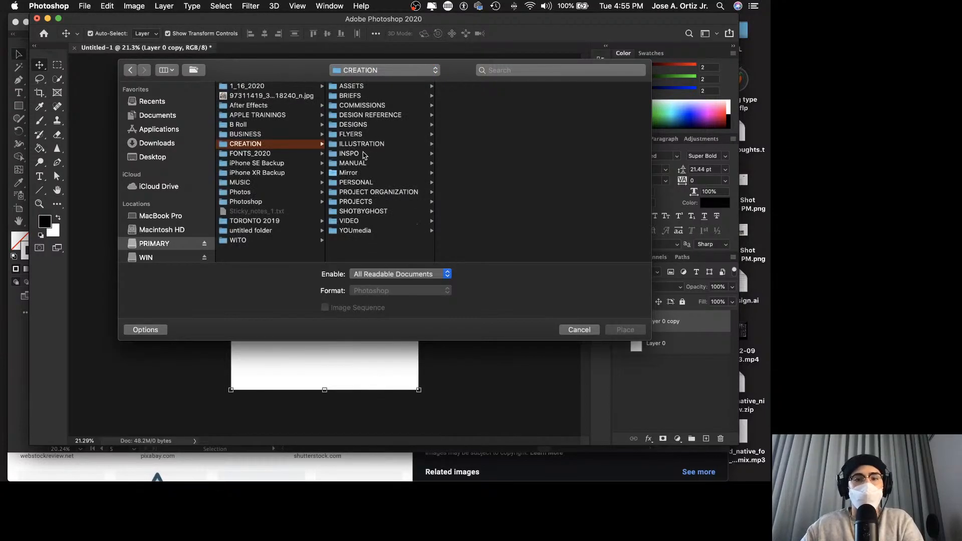
click(360, 202)
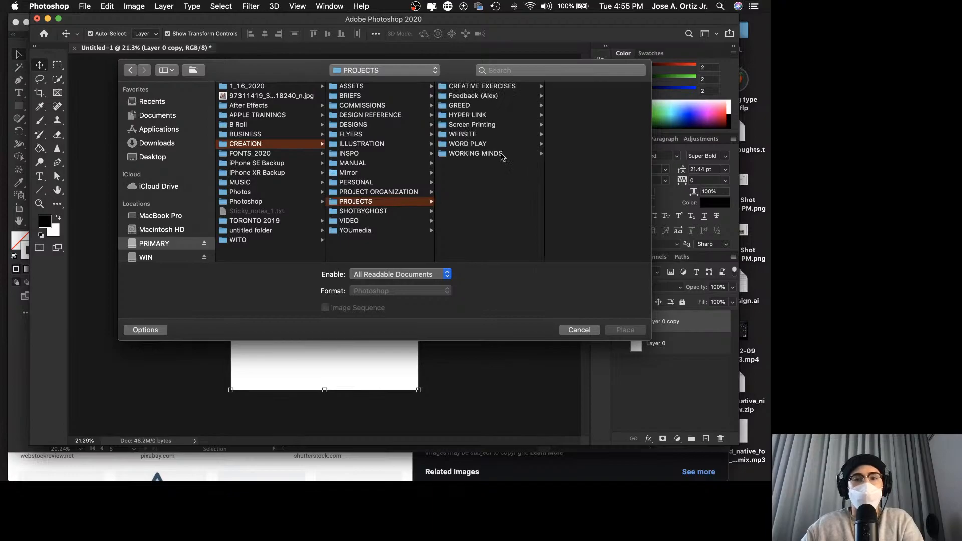
click(483, 86)
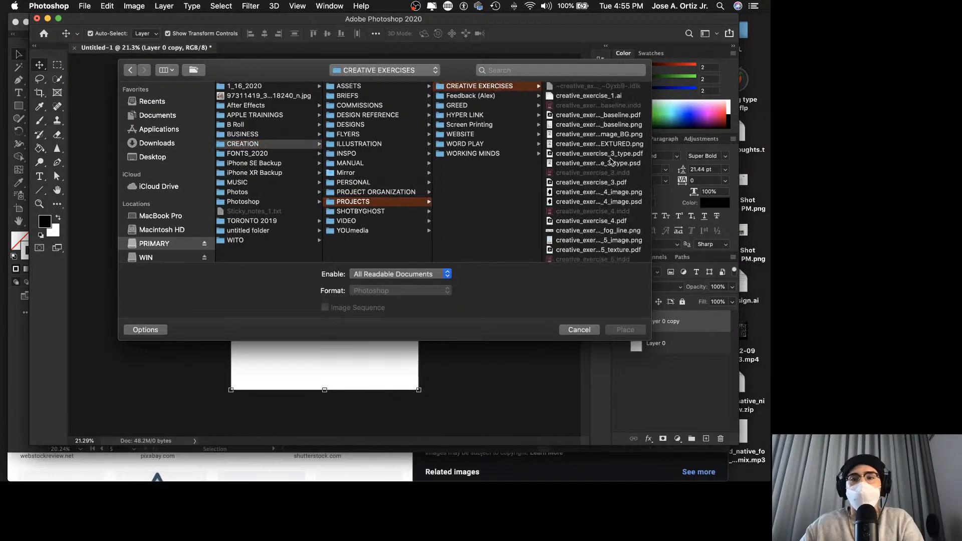
Place creative_exercise_12_mask-05.png into the document as a linked layer and commit the placement.
scroll(620, 225, down, 5)
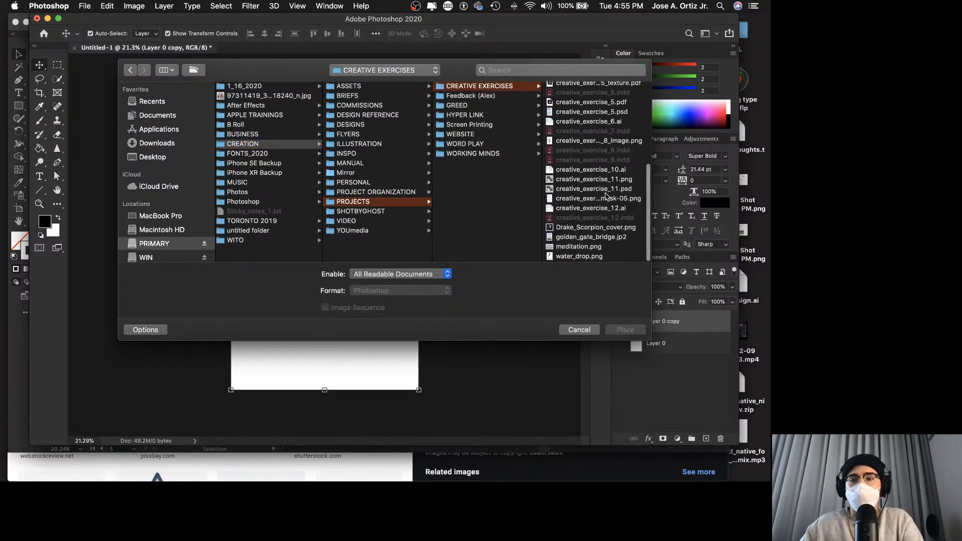
click(614, 229)
scroll(477, 189, up, 5)
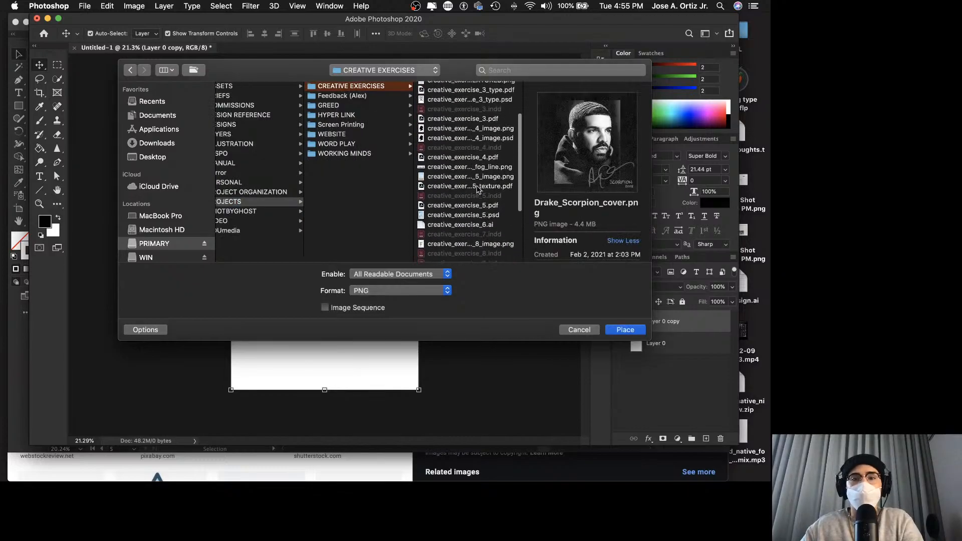
scroll(477, 190, up, 3)
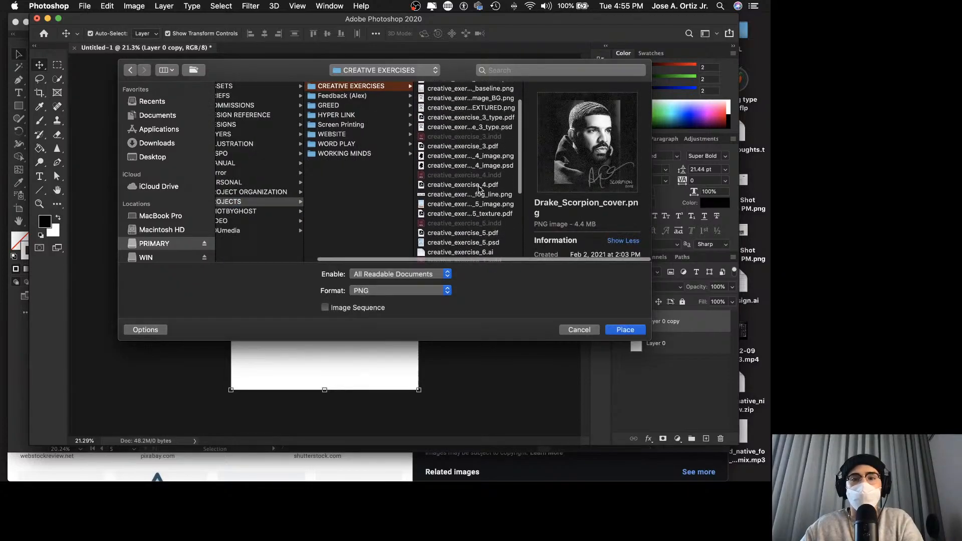
double_click(522, 174)
scroll(531, 173, down, 3)
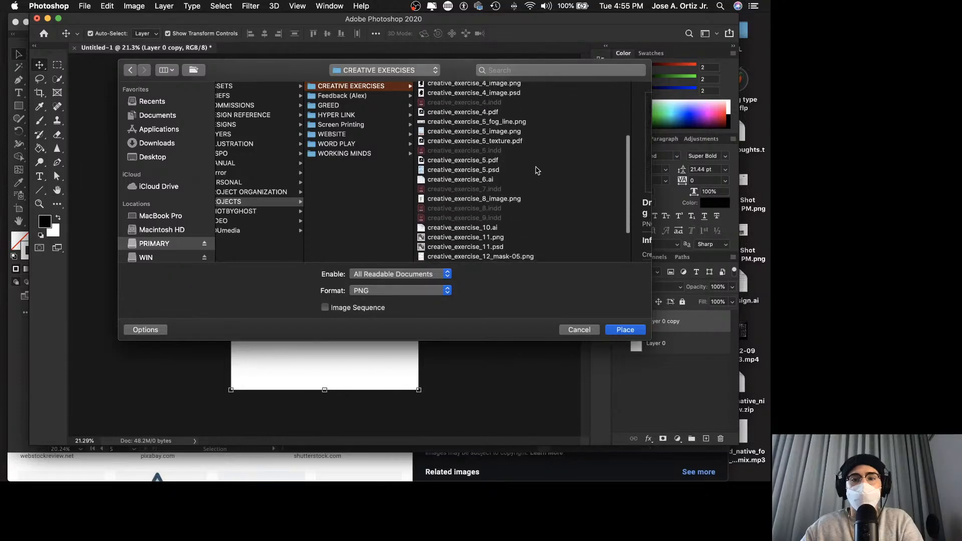
scroll(536, 169, down, 3)
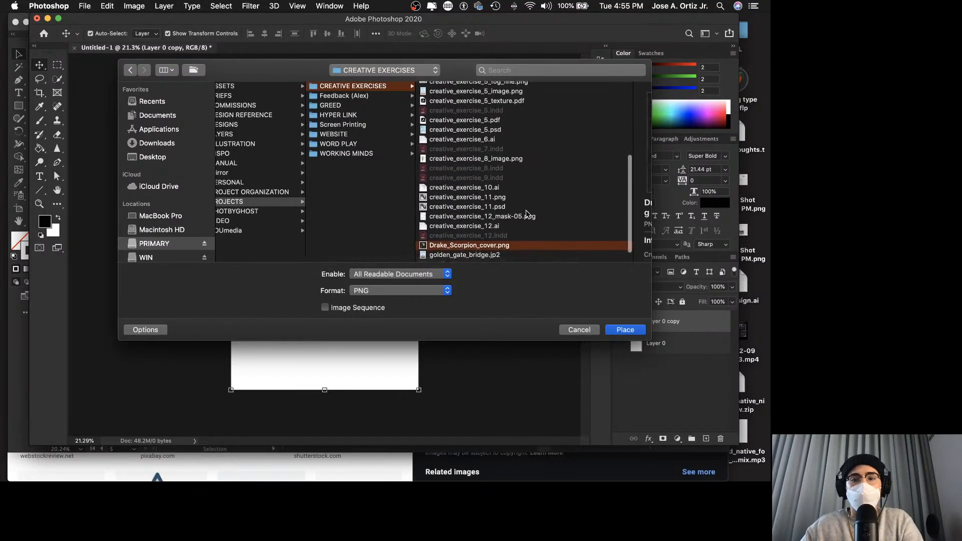
click(526, 216)
click(623, 330)
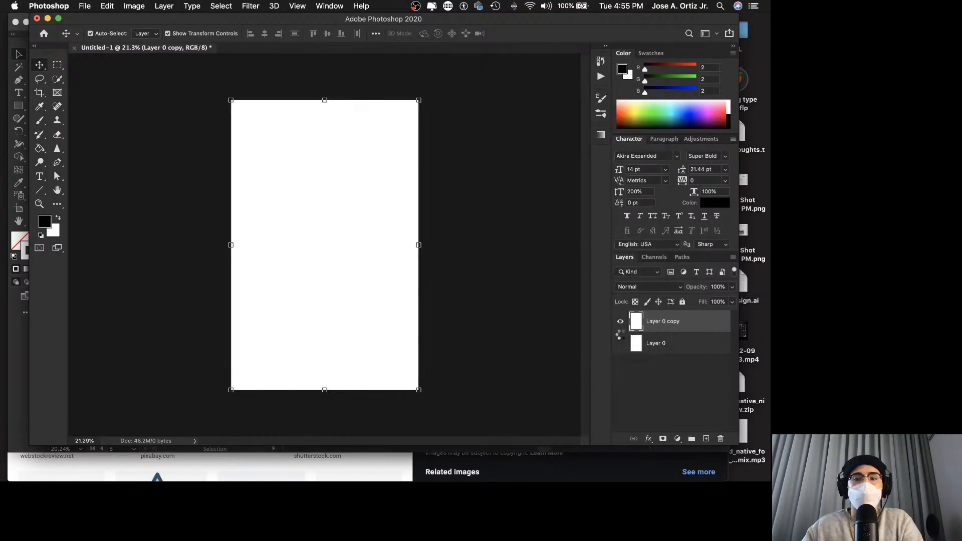
key(Return)
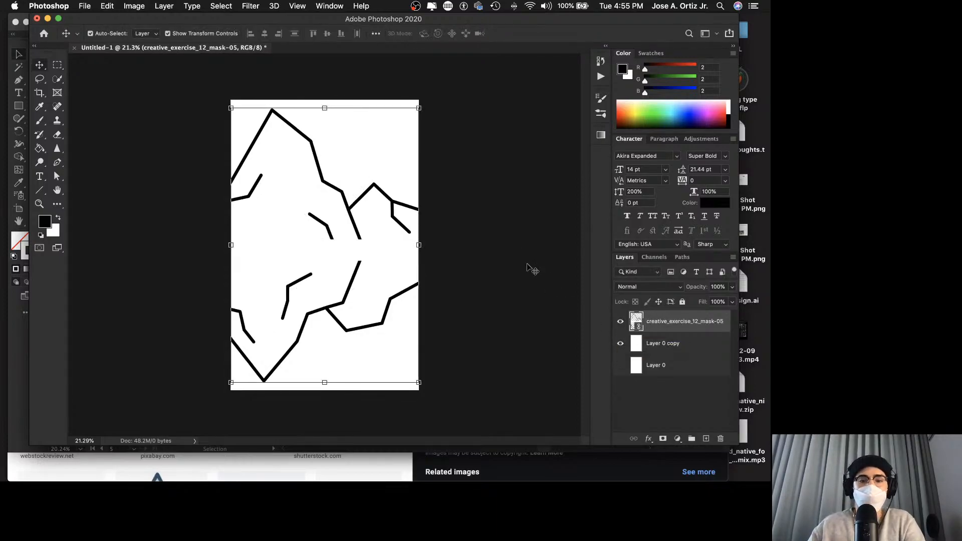
Hide the white Layer 0 copy and select the placed iceberg mask layer.
click(517, 245)
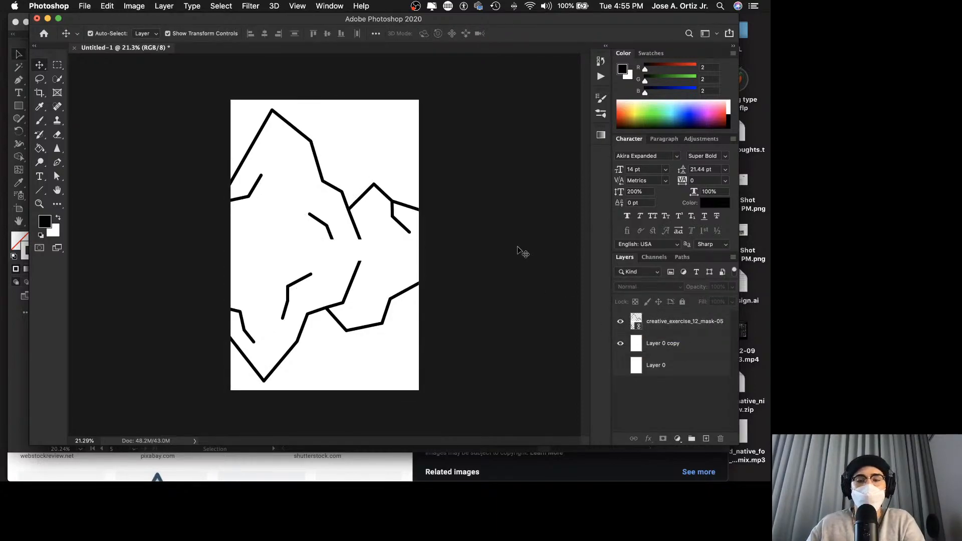
click(621, 343)
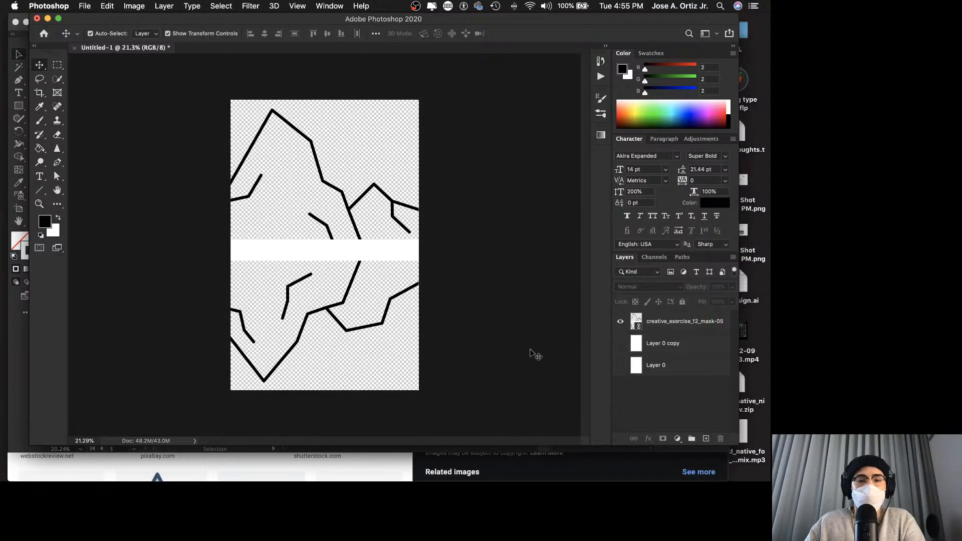
click(377, 268)
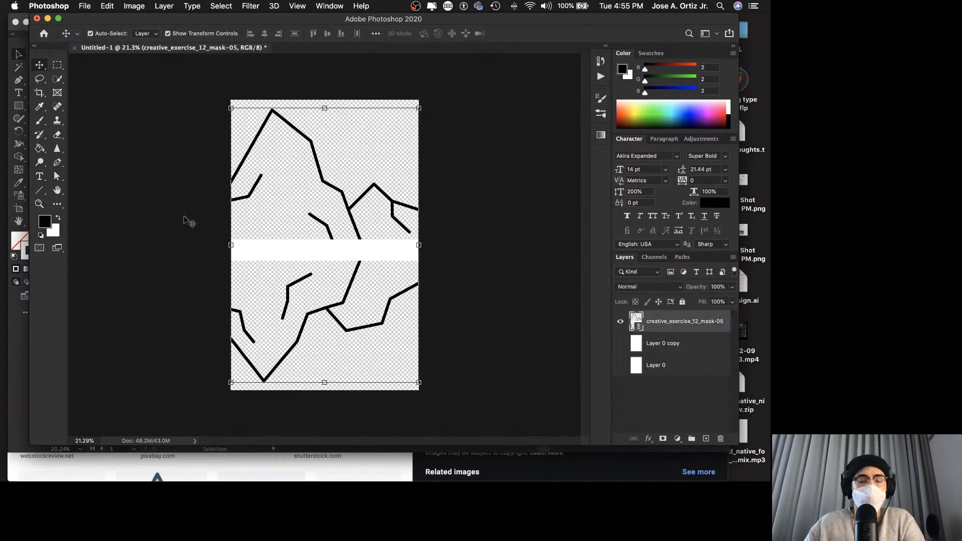
Select the white horizontal band of the placed mask with the Magic Wand and try to delete it.
click(58, 81)
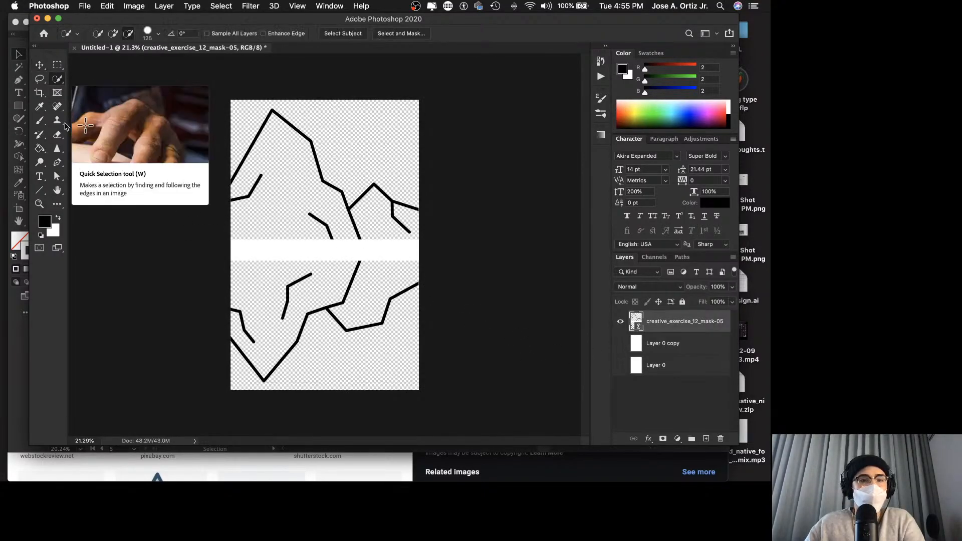
click(60, 82)
click(102, 98)
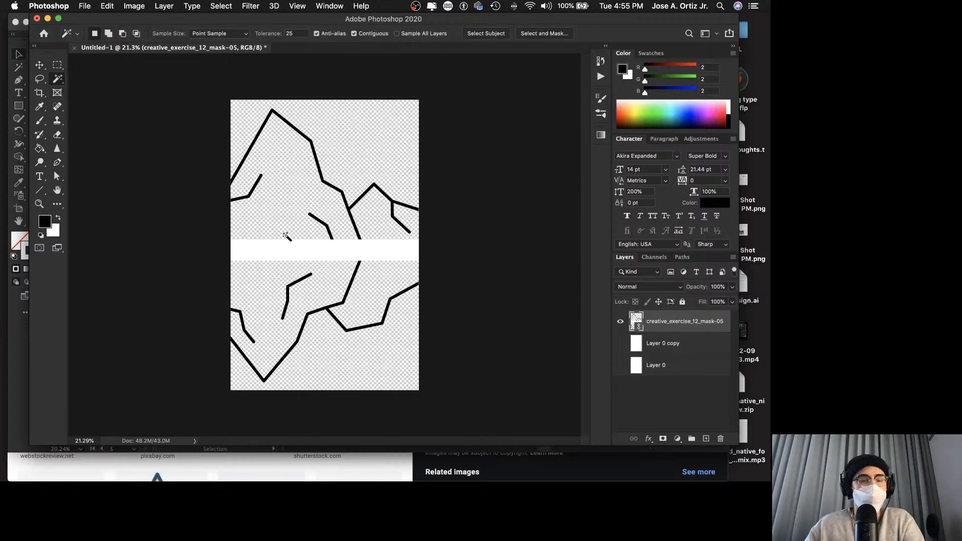
click(354, 258)
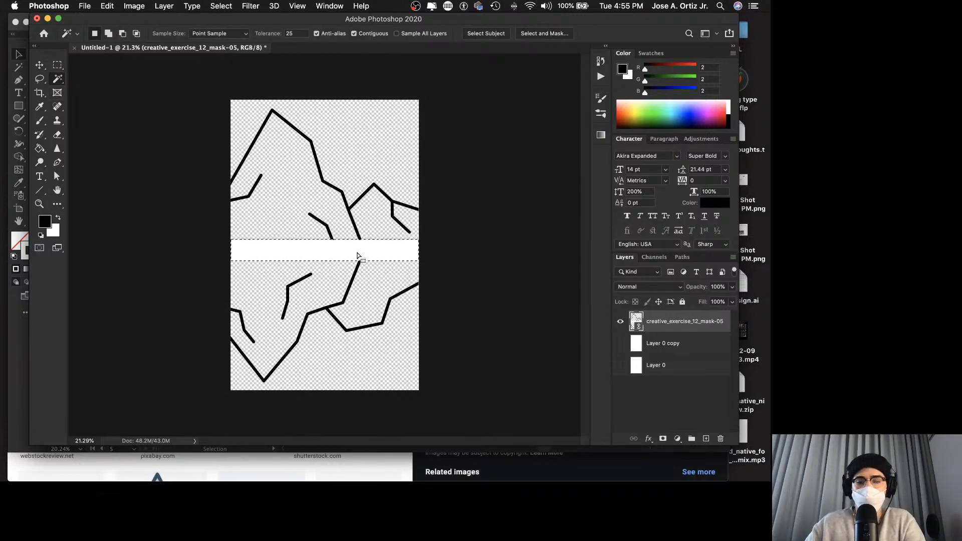
key(BackSpace)
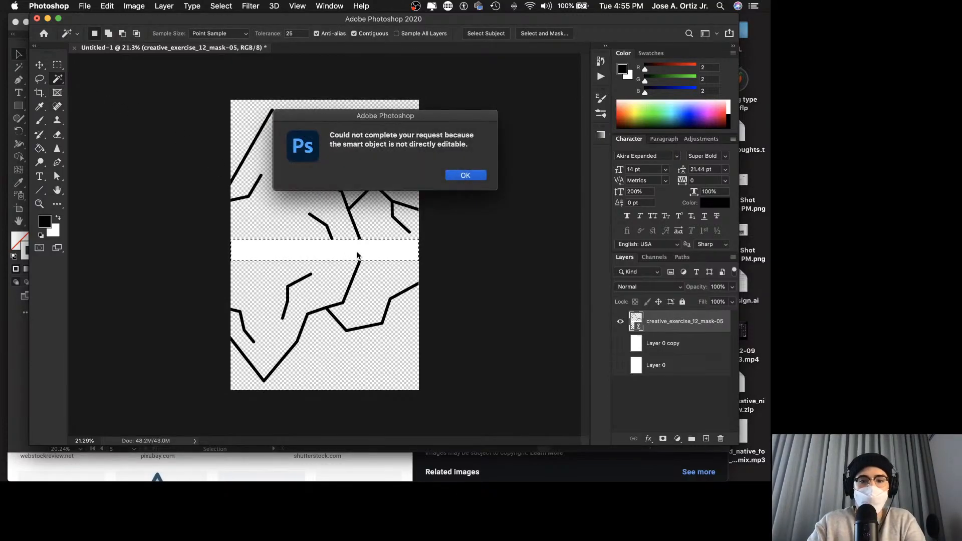
click(464, 174)
Duplicate the placed mask layer, hide the original and turn the copy into an embedded Smart Object.
drag(685, 321, 706, 438)
right_click(686, 321)
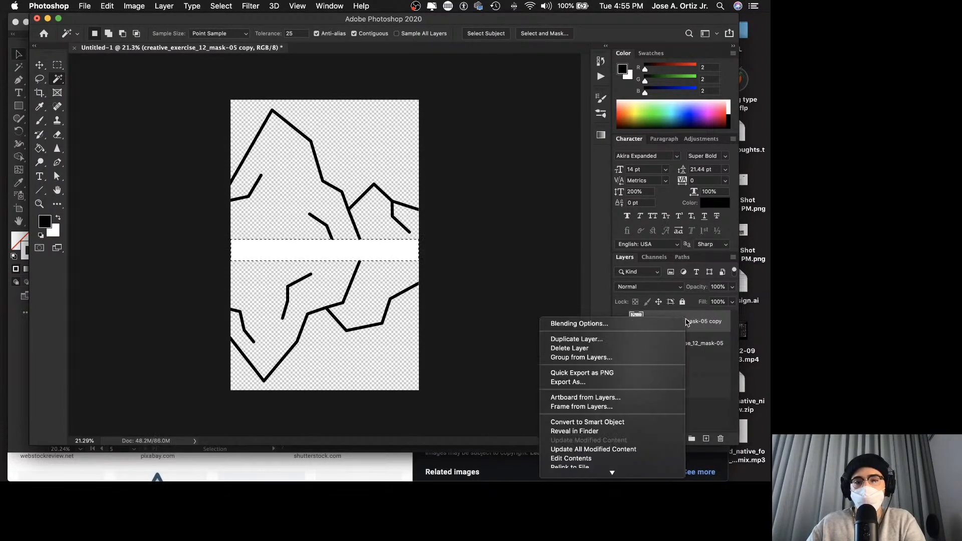
click(624, 377)
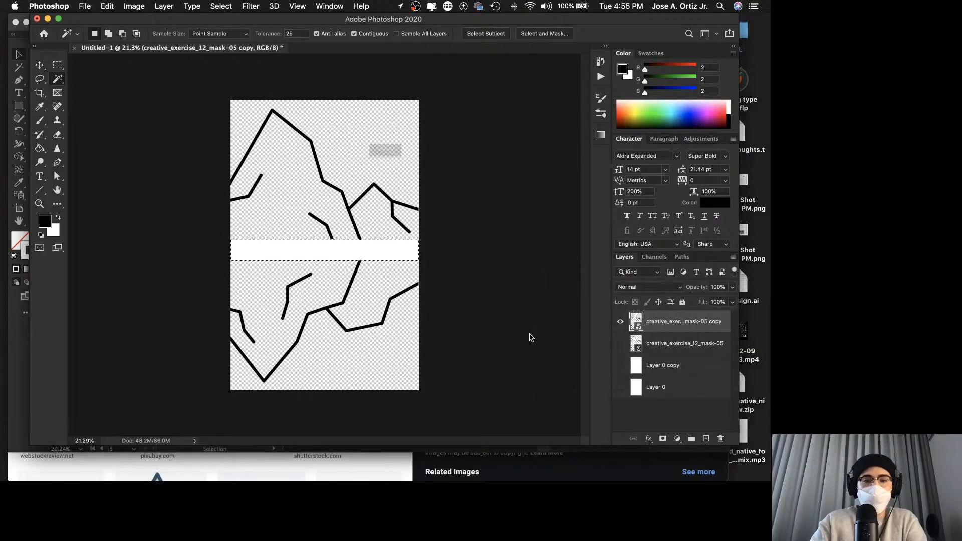
Rasterize the copied iceberg mask layer, delete its selected white band and clear the selection.
key(BackSpace)
click(479, 176)
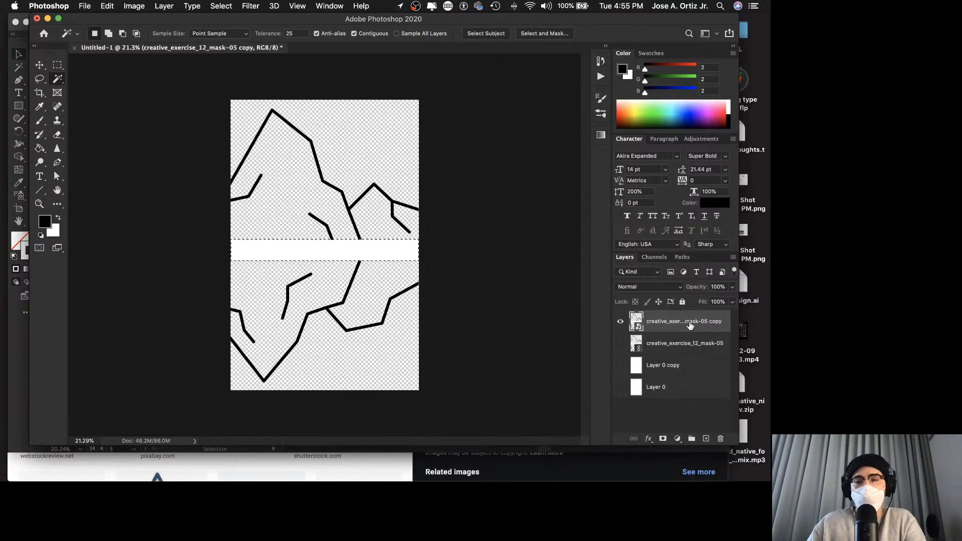
right_click(687, 329)
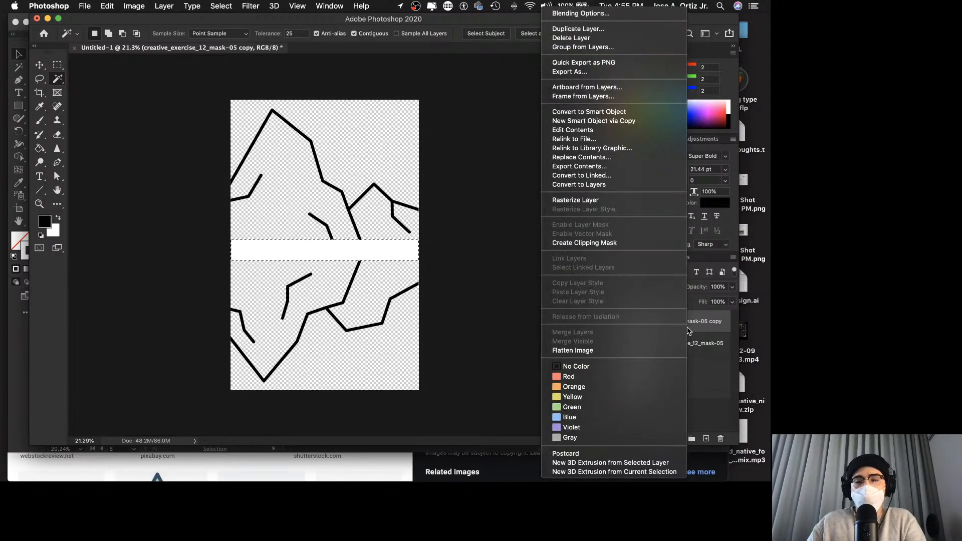
click(603, 202)
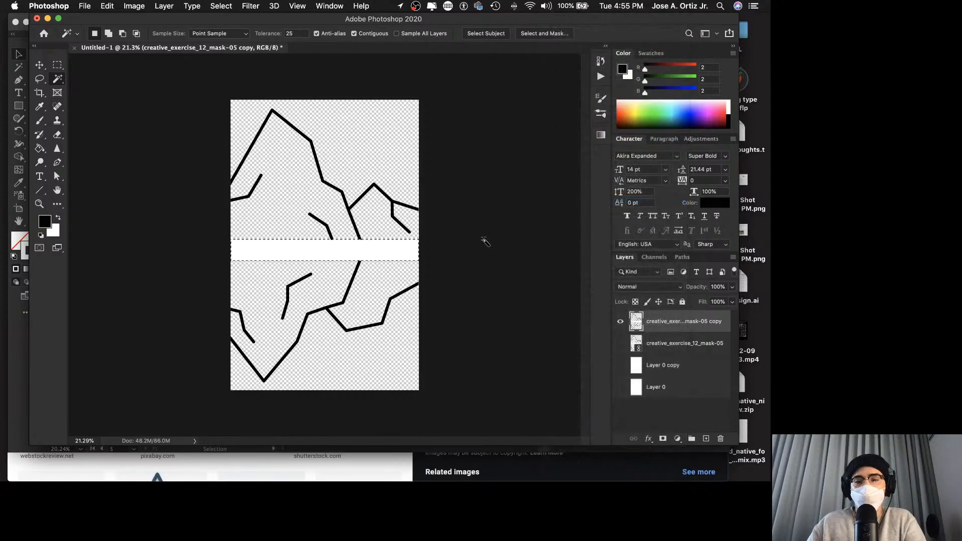
key(Delete)
key(v)
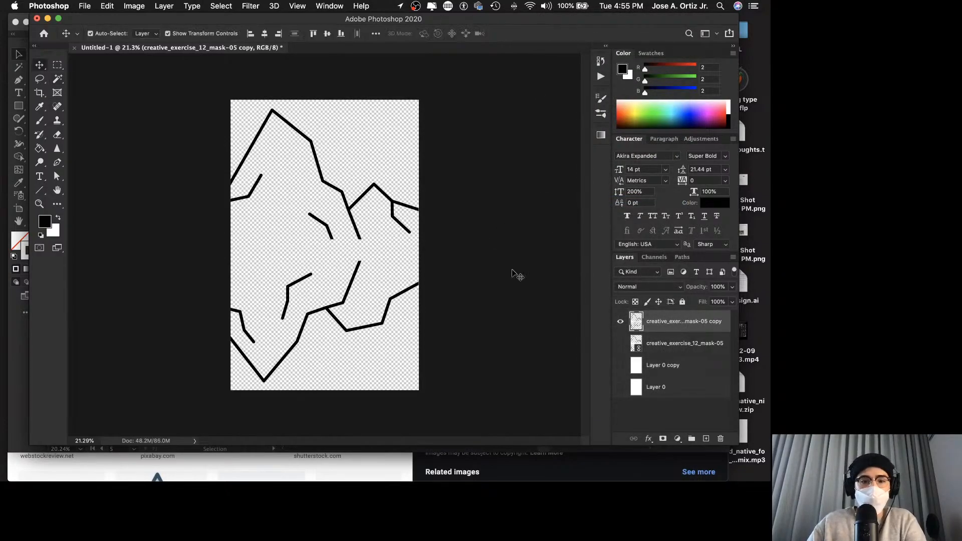
click(516, 275)
key(super+d)
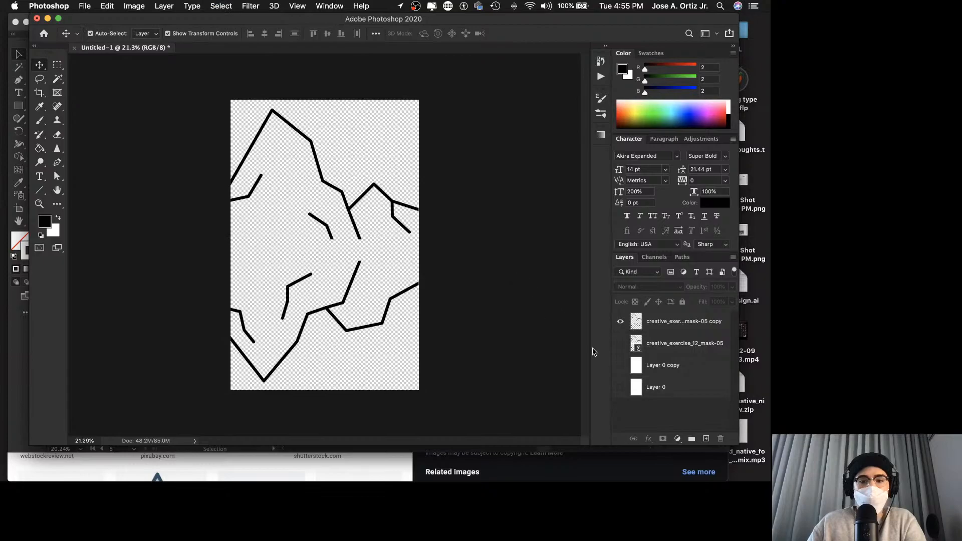
Show and hide the white Layer 0 copy to check the cleaned iceberg lines against a white background.
click(620, 365)
click(620, 367)
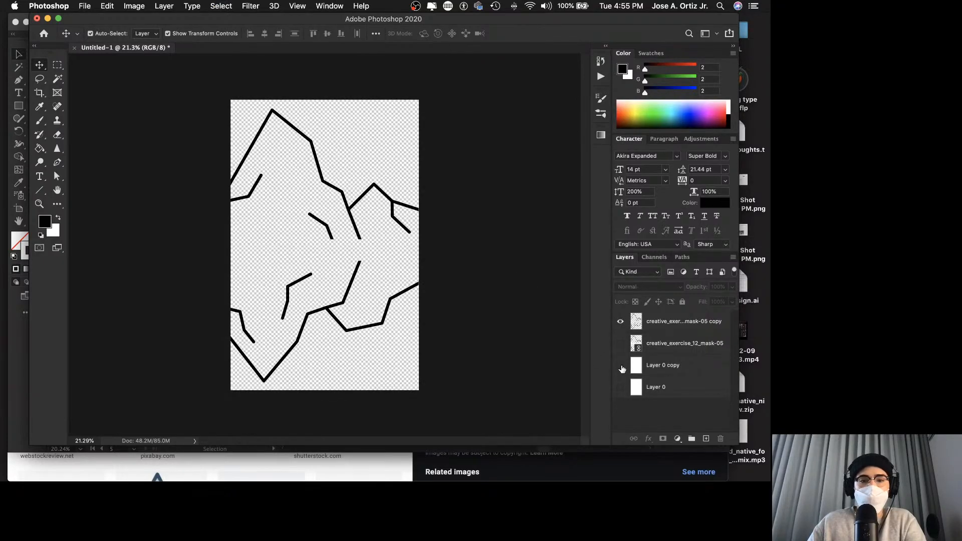
click(621, 366)
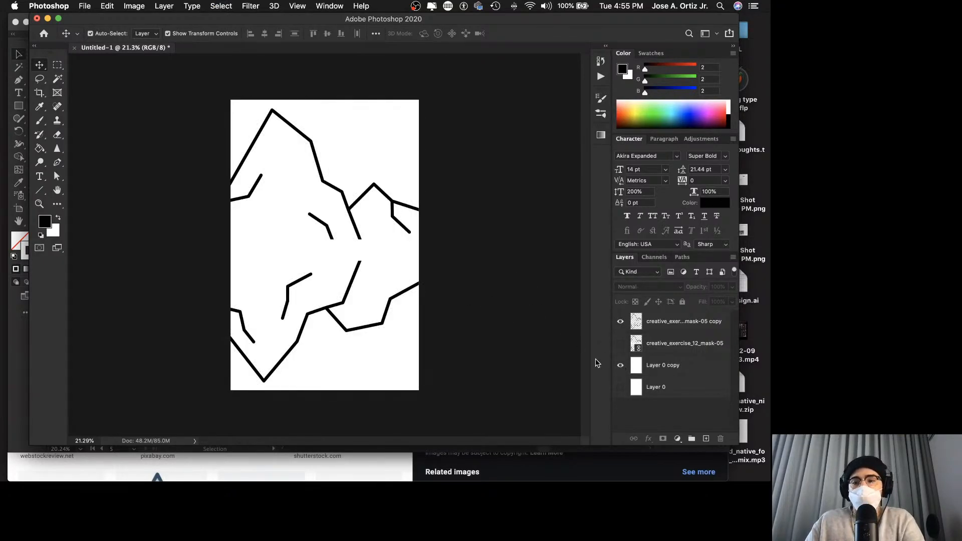
click(621, 369)
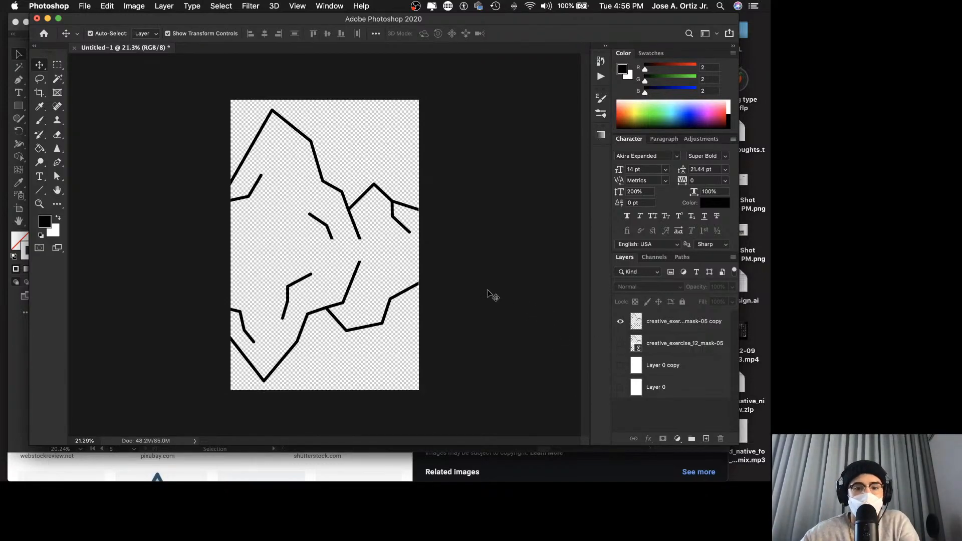
drag(376, 285, 376, 284)
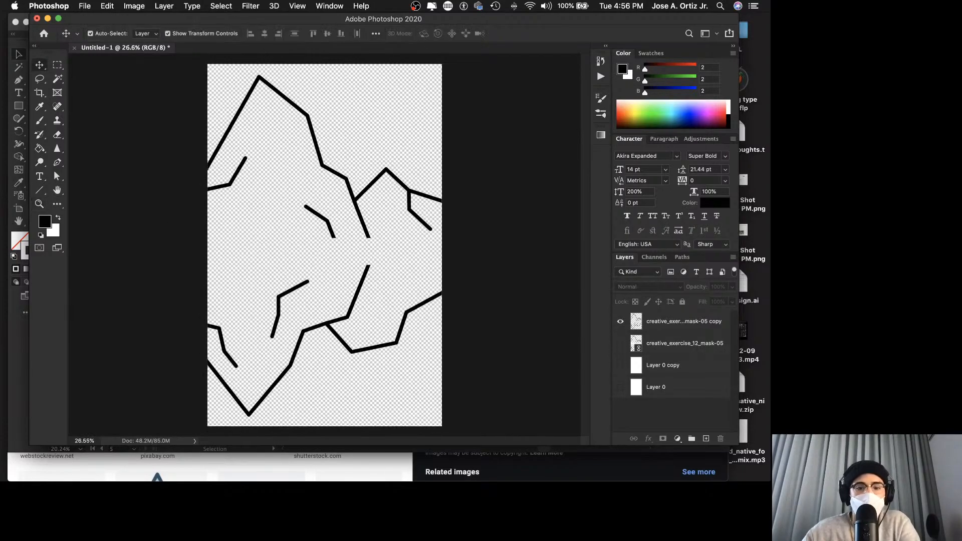
Switch to InDesign and copy the text frame beginning "Today most fresh water" beside page 16.
click(354, 526)
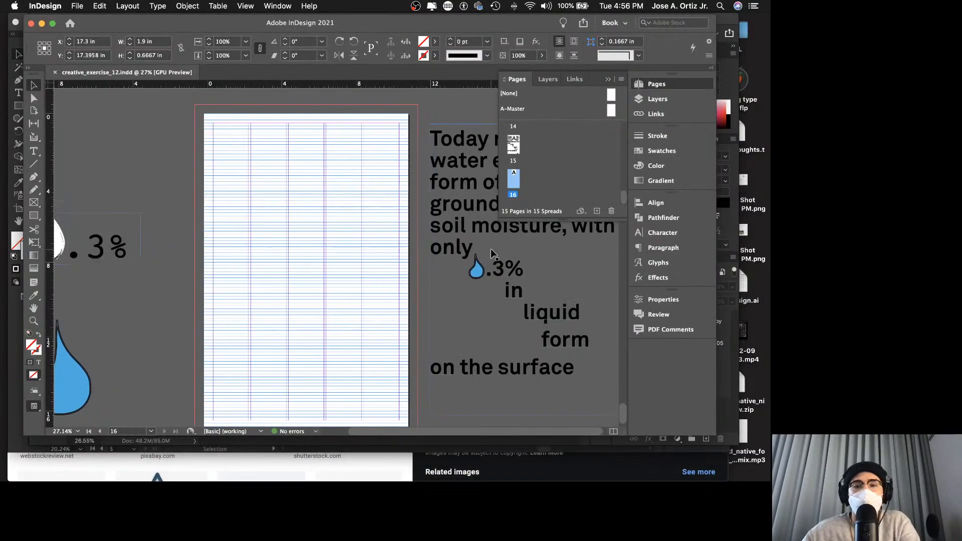
scroll(493, 253, right, 1)
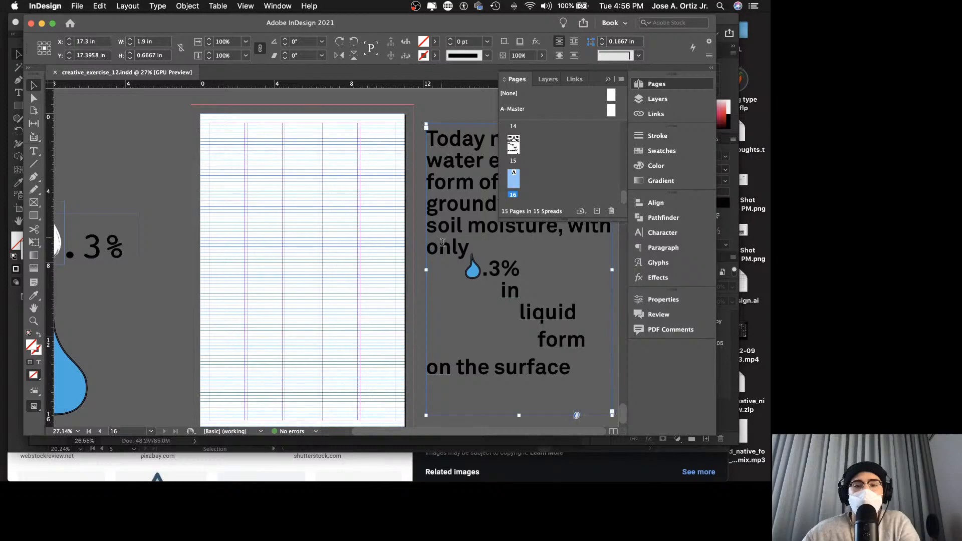
double_click(440, 240)
drag(463, 246, 390, 136)
click(394, 140)
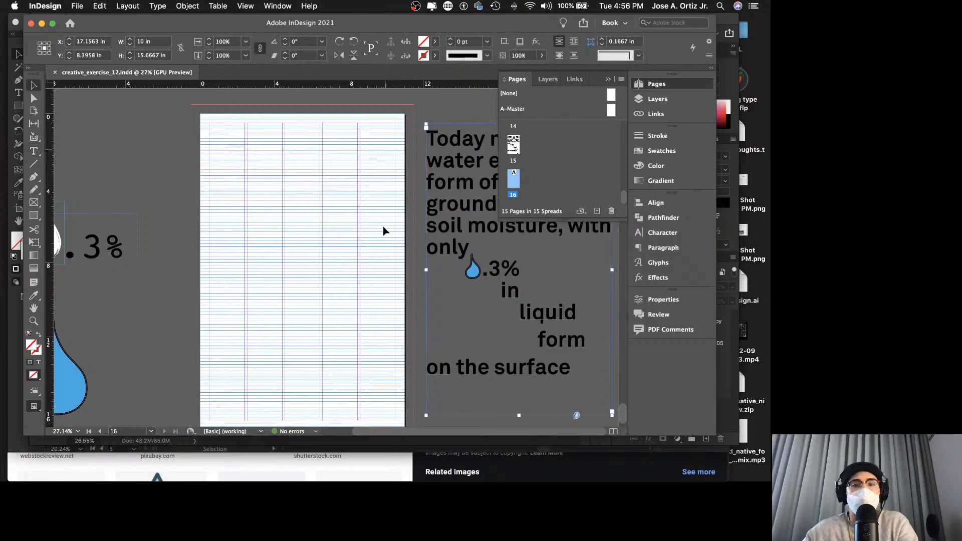
click(332, 466)
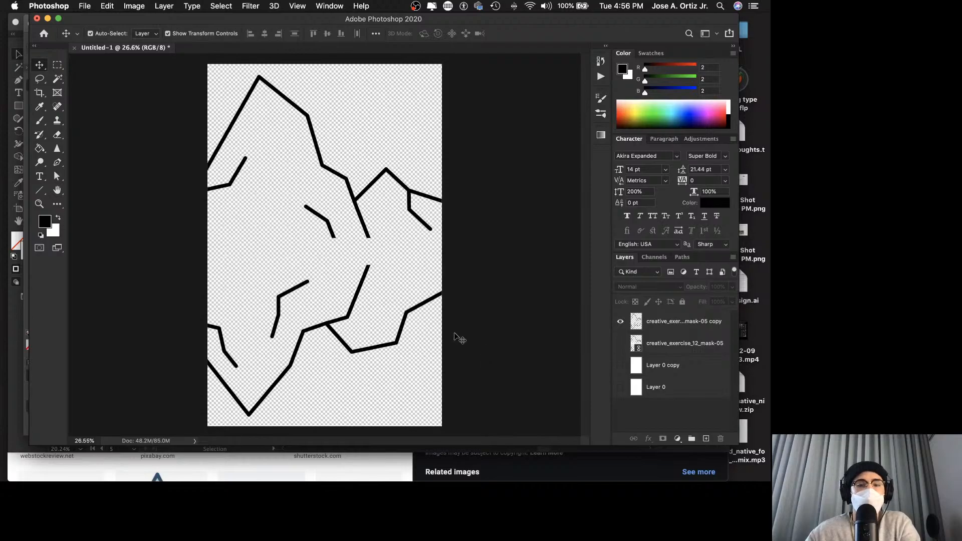
click(344, 474)
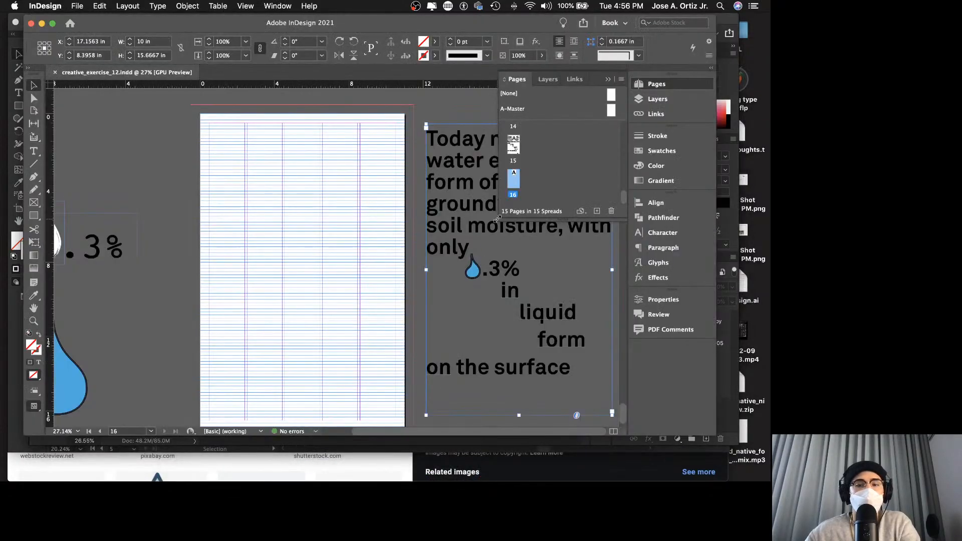
click(415, 176)
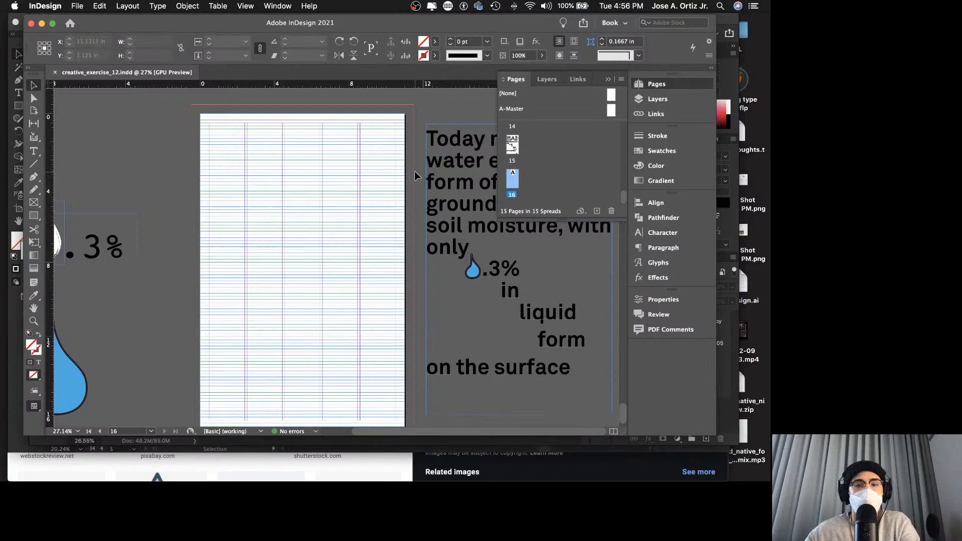
click(444, 175)
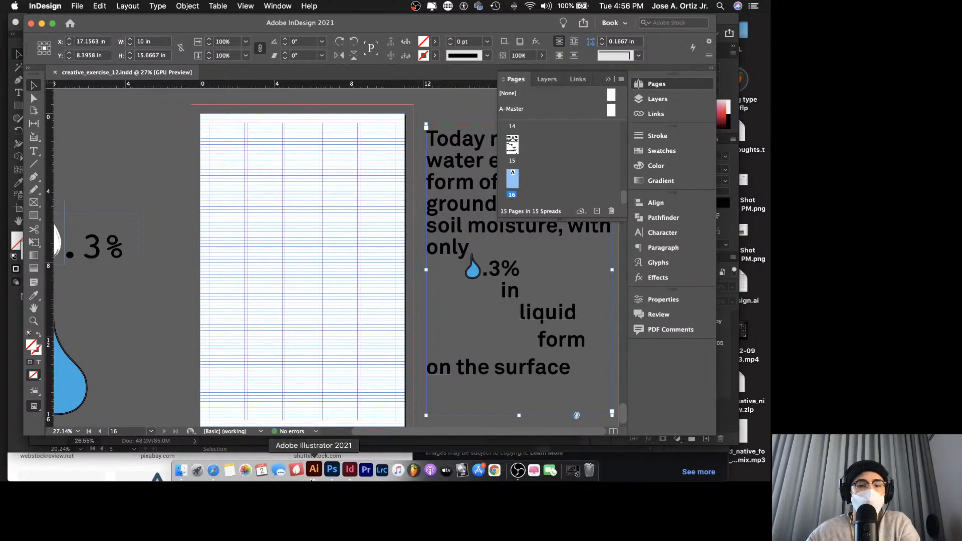
Switch to Photoshop, paste the copied text frame as a Smart Object and commit the placement.
click(355, 474)
key(super+z)
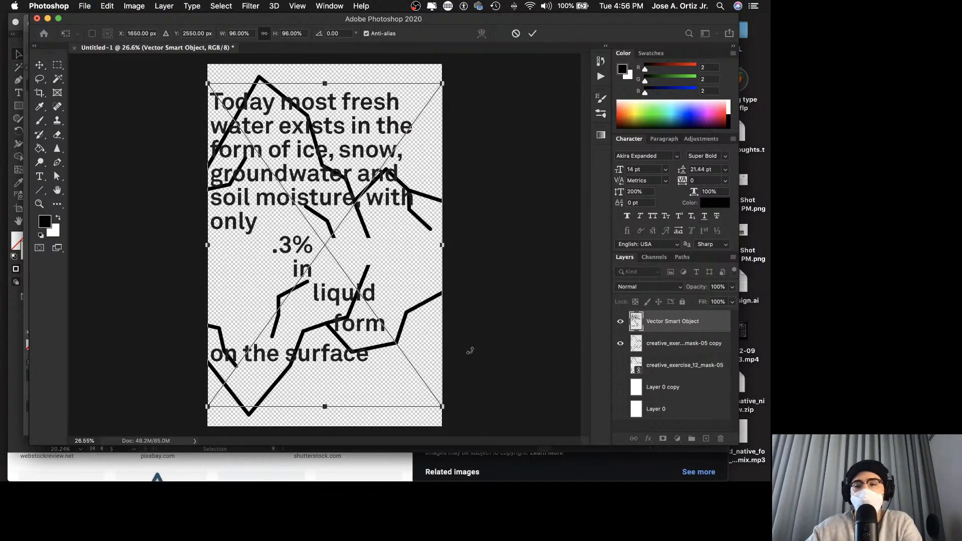
key(Return)
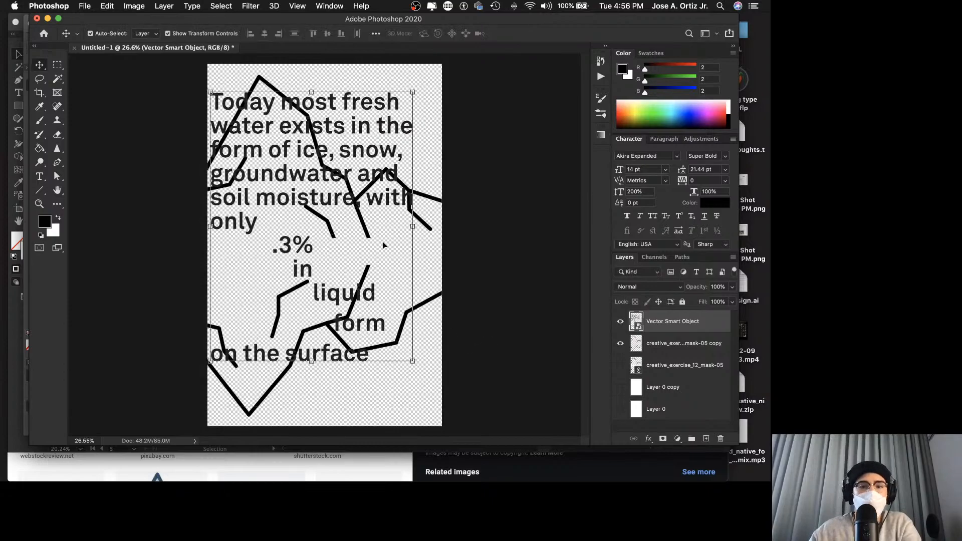
Try the pasted text lower over the iceberg and enlarged to about 113.55%, and delete its layer.
drag(317, 182, 314, 335)
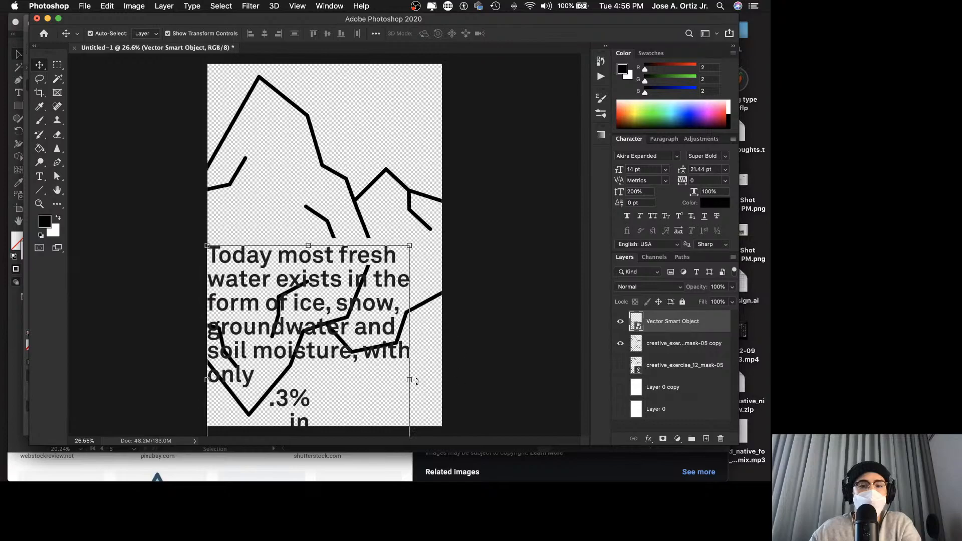
drag(409, 380, 481, 392)
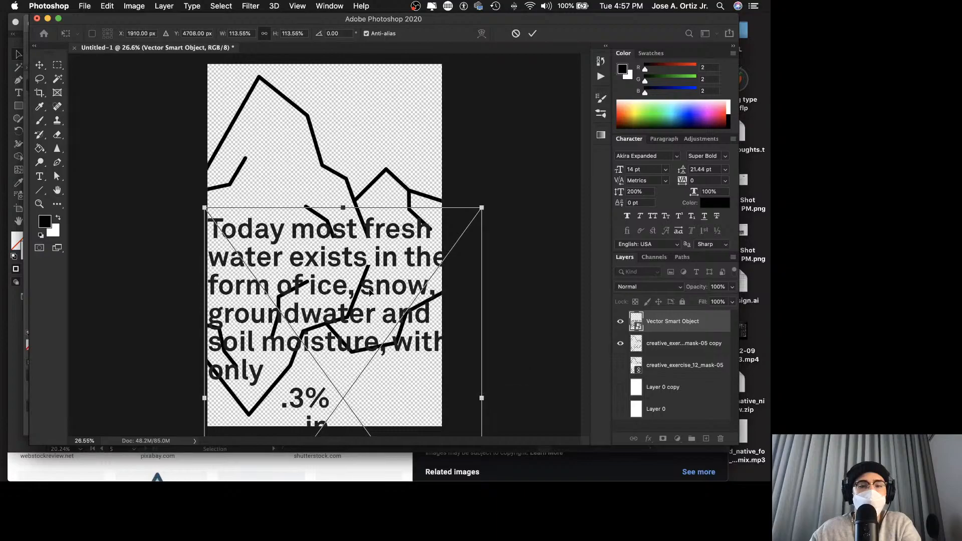
drag(369, 293, 367, 340)
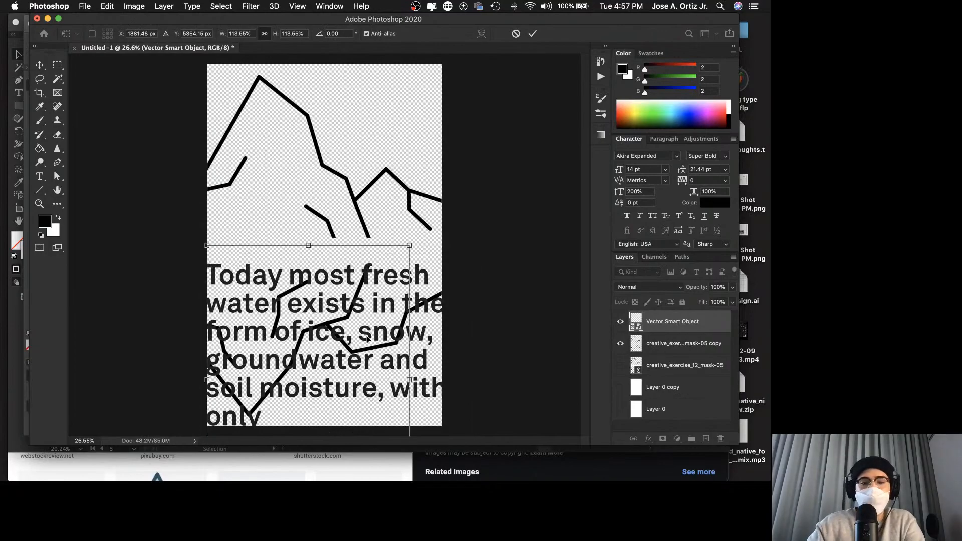
key(Return)
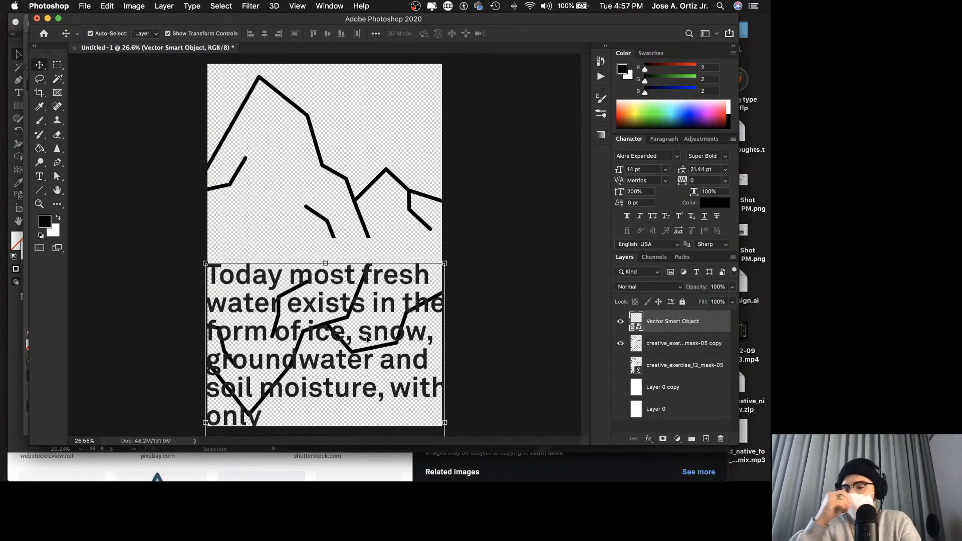
drag(312, 280, 307, 184)
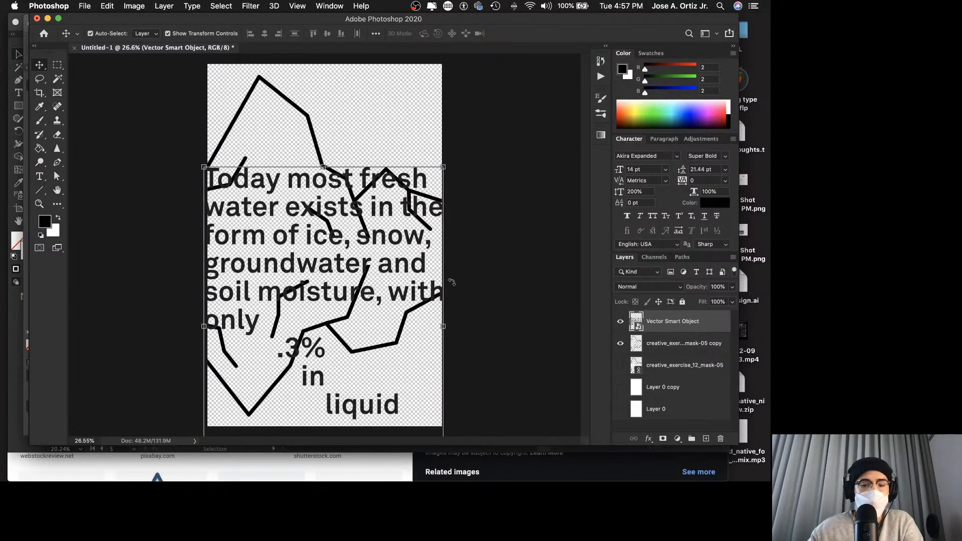
key(BackSpace)
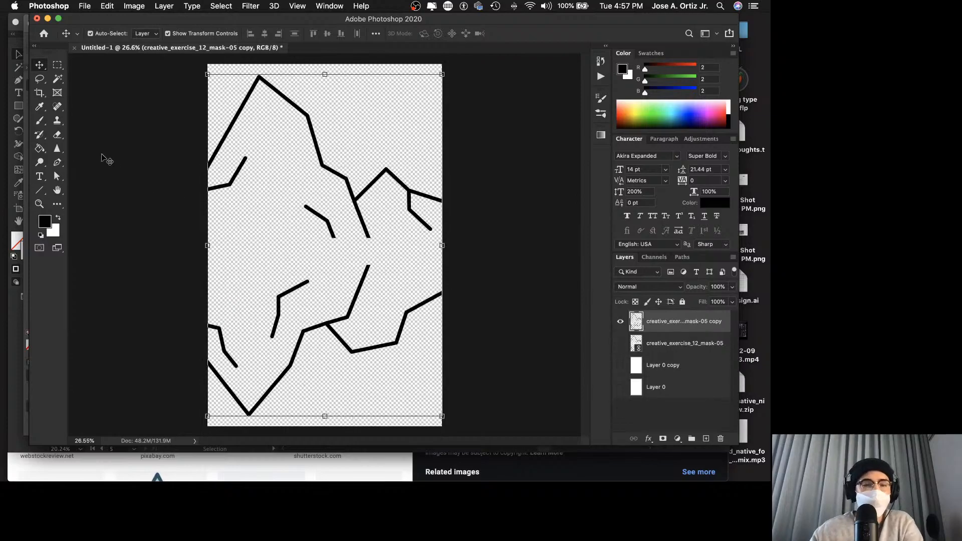
Draw a text box over most of the canvas, and copy the passage from "Today most fresh" through "with only" in InDesign.
click(39, 177)
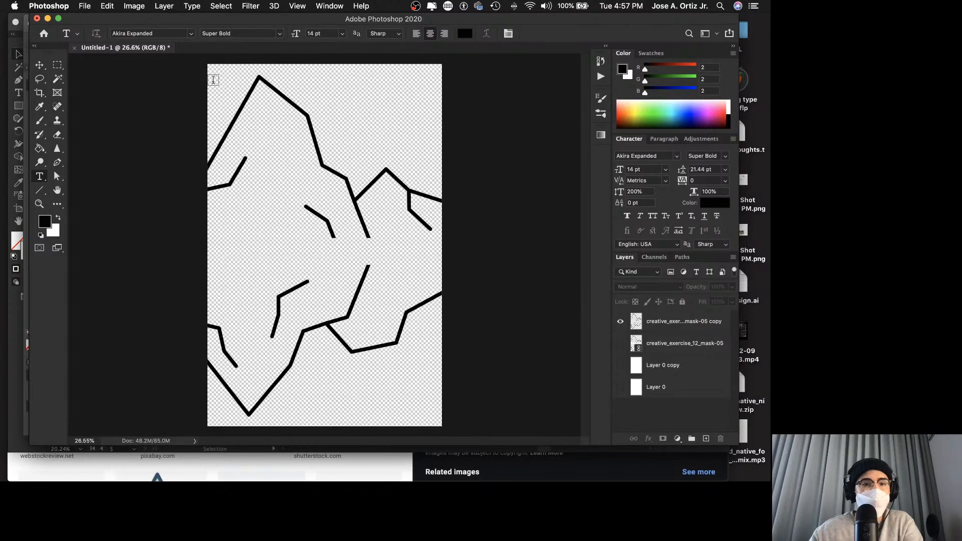
drag(213, 80, 434, 398)
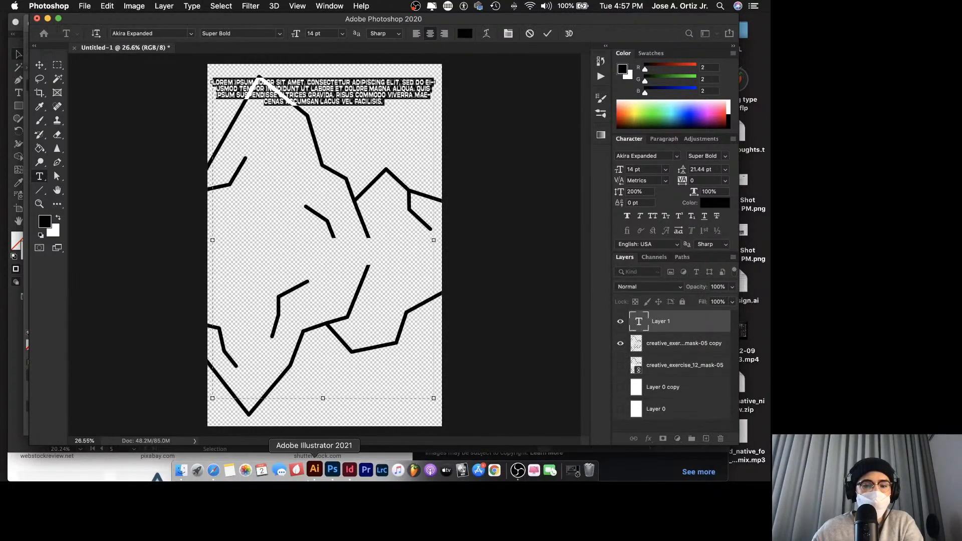
click(347, 470)
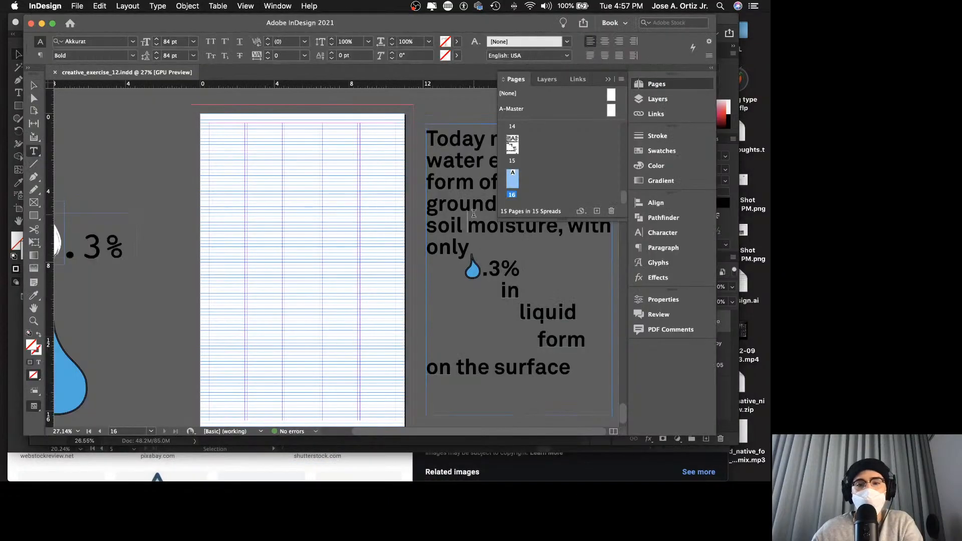
click(430, 132)
drag(467, 249, 402, 119)
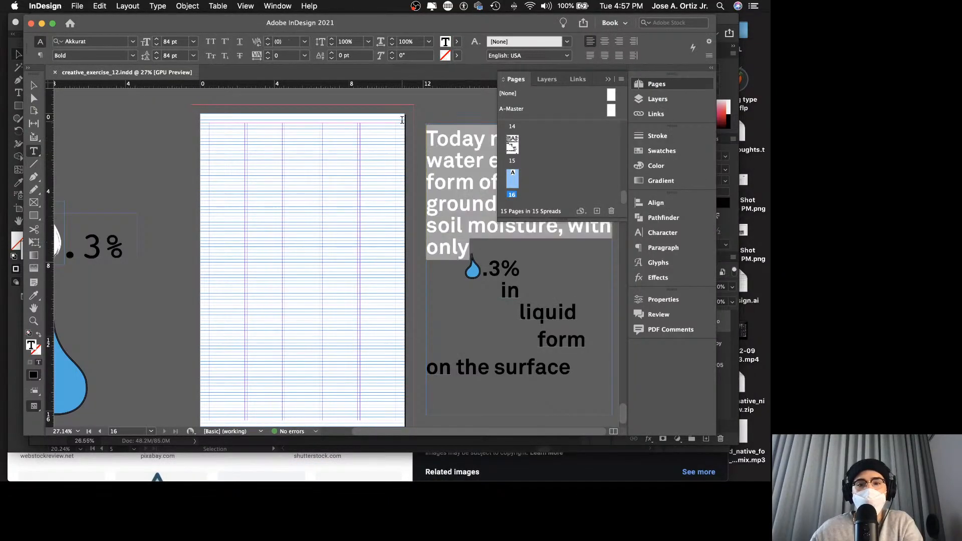
click(399, 369)
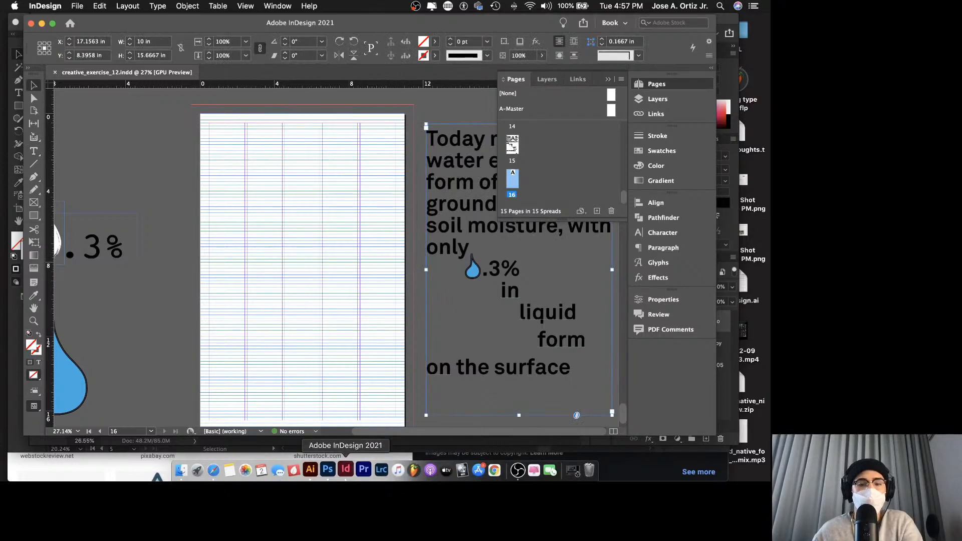
Switch to Photoshop and replace the text box's placeholder text with the copied "Today most fresh water exists..." passage.
click(268, 470)
click(305, 89)
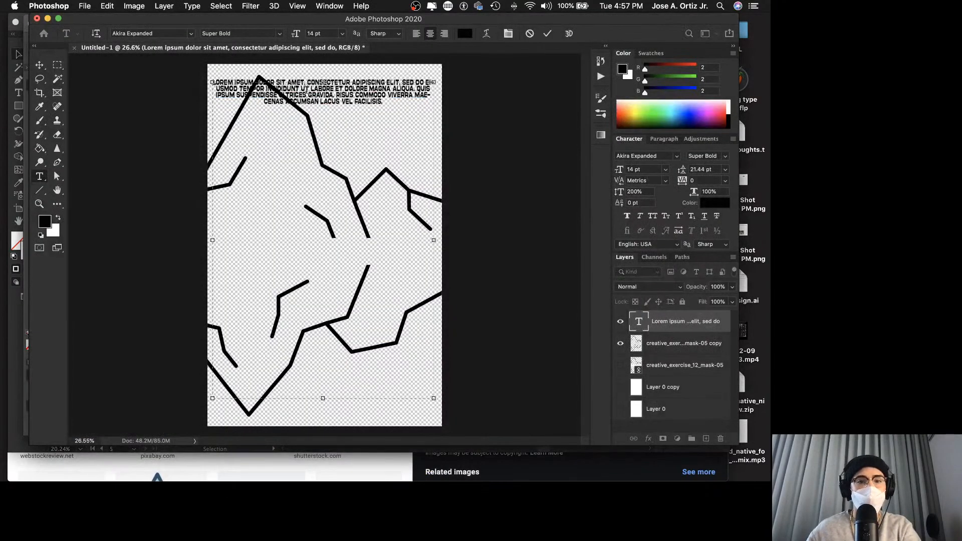
key(super+a)
text(TODAY MOST FRESH WATER EXISTS IN THE FORM OF ICE, SNOW, GROUNDWATER AND SOIL MOISTURE, WITH ONLY)
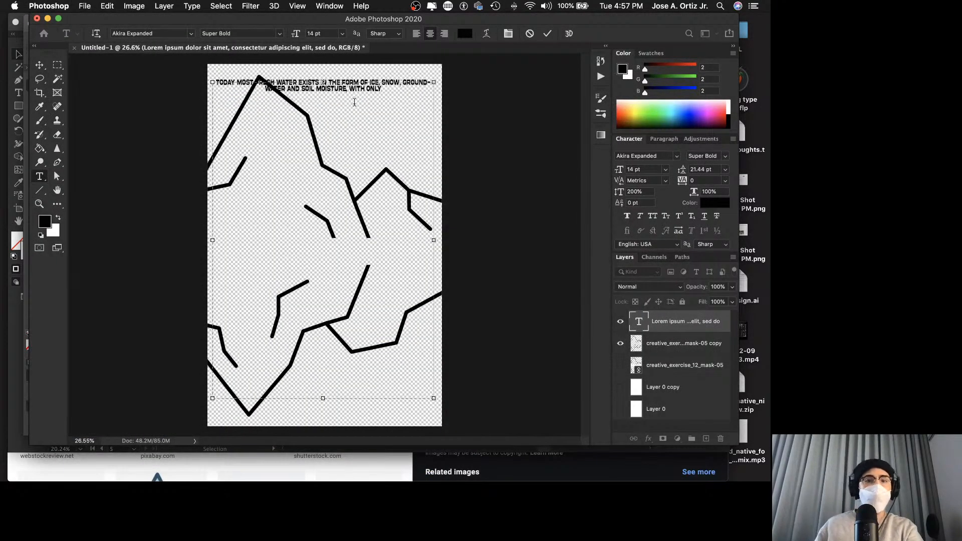
Set the whole fresh-water passage in Akkurat Bold with a vertical scale of 100%.
drag(381, 93, 198, 74)
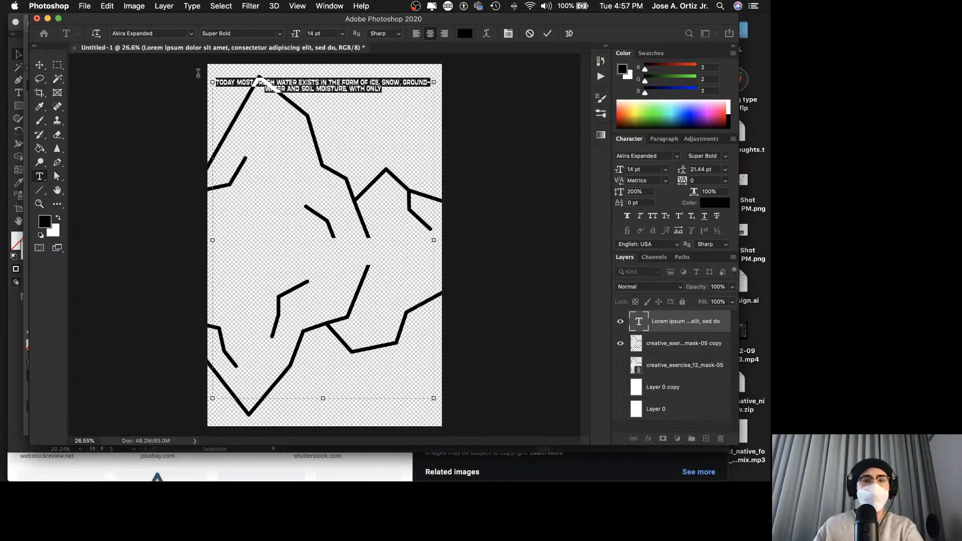
click(191, 34)
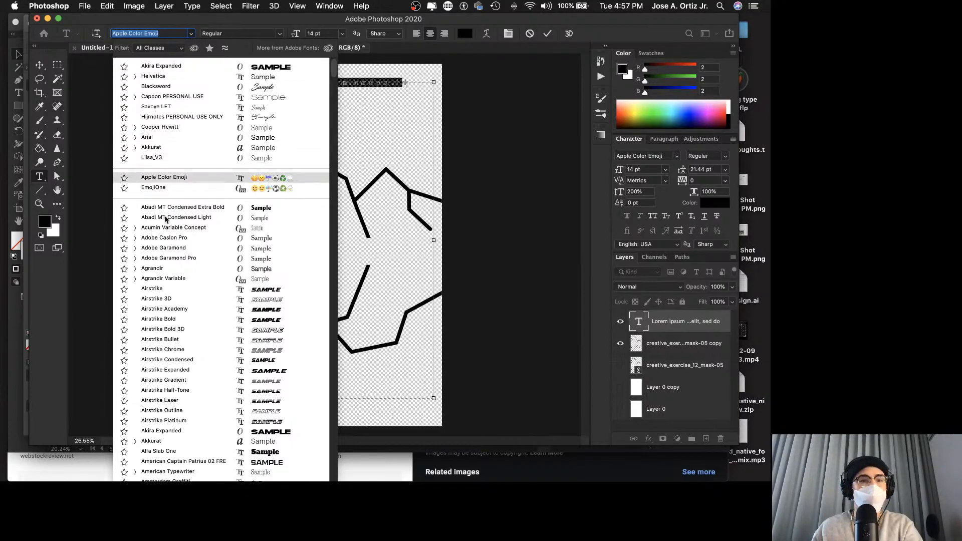
scroll(171, 211, down, 4)
scroll(167, 223, up, 4)
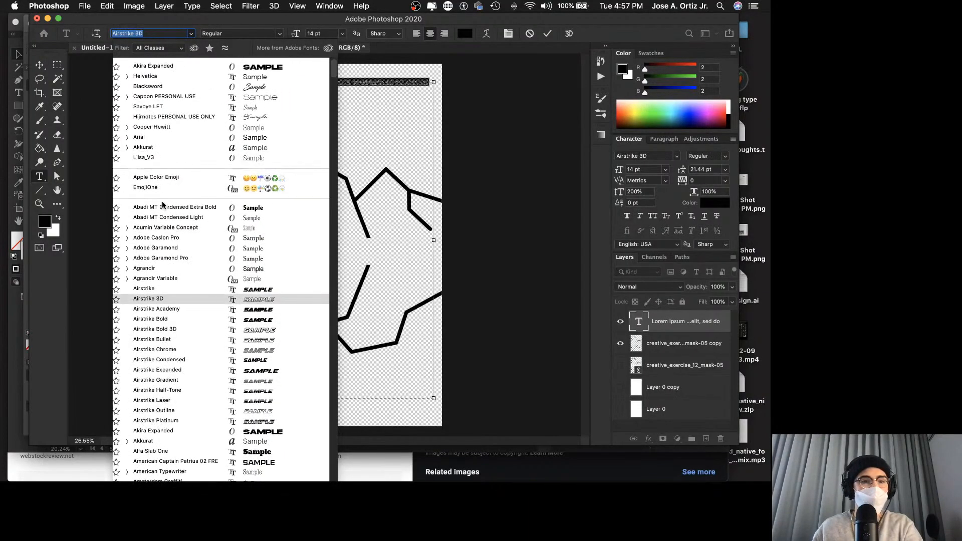
click(136, 150)
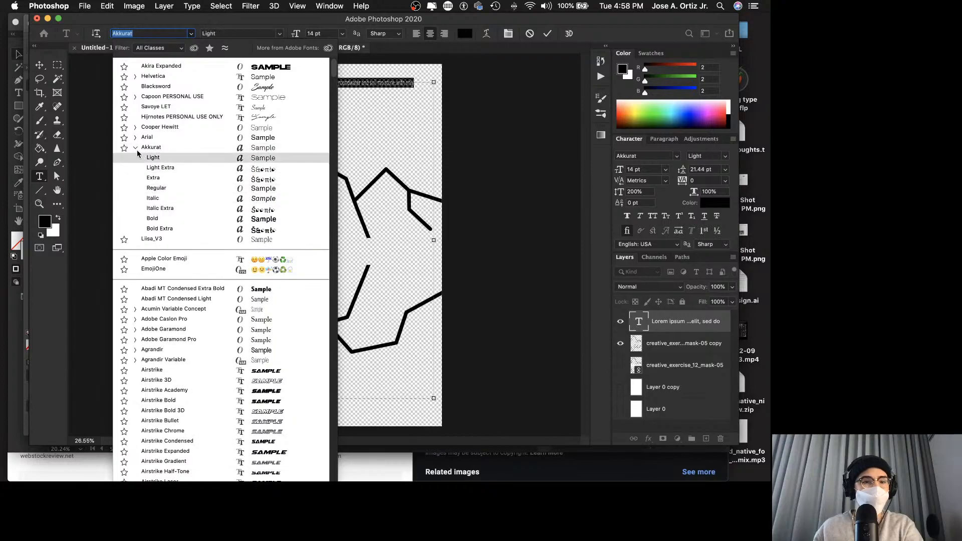
click(154, 219)
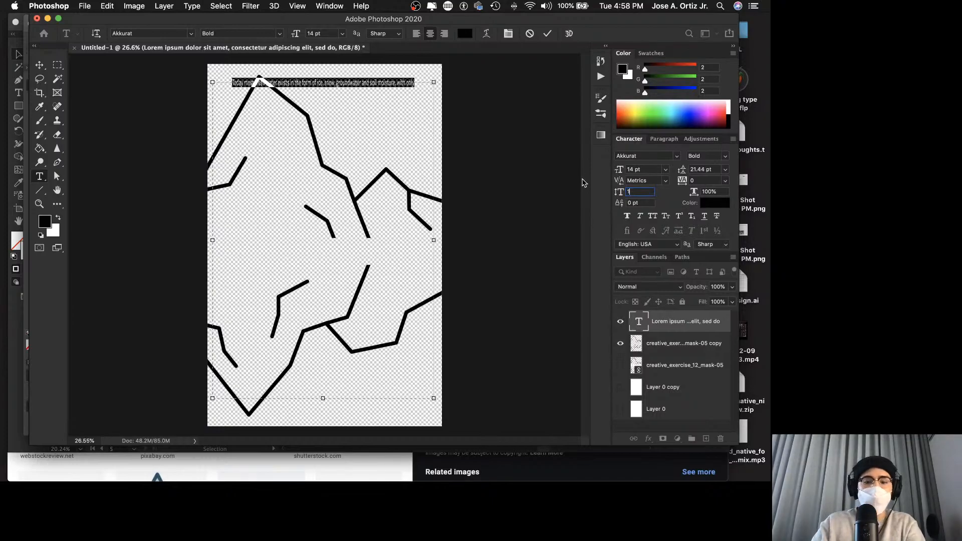
text(100)
key(Return)
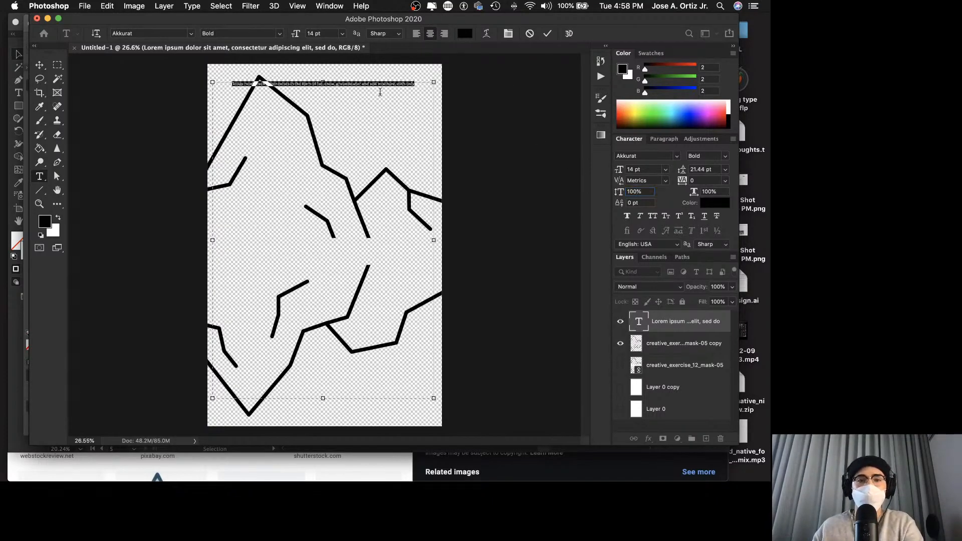
Set the passage's font size to 72 pt and commit the text.
click(337, 34)
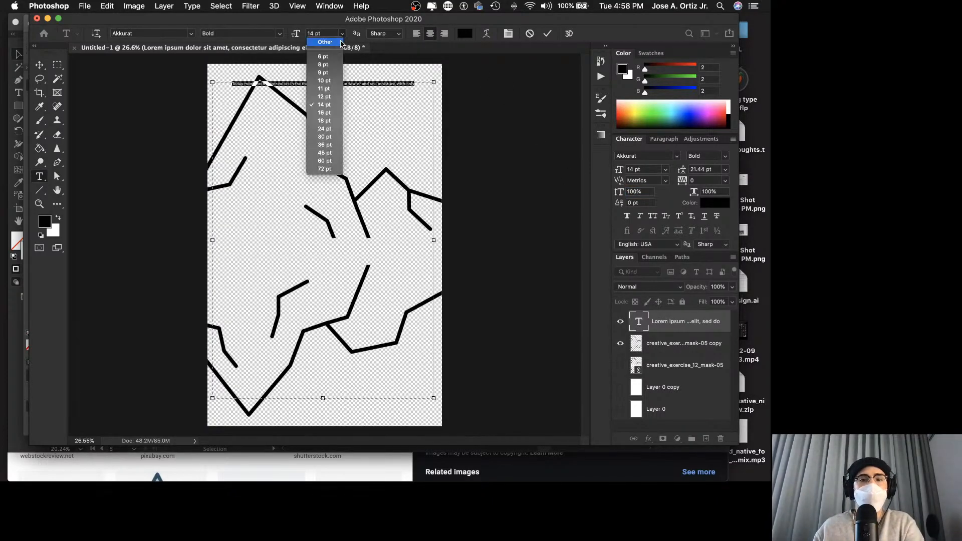
click(319, 168)
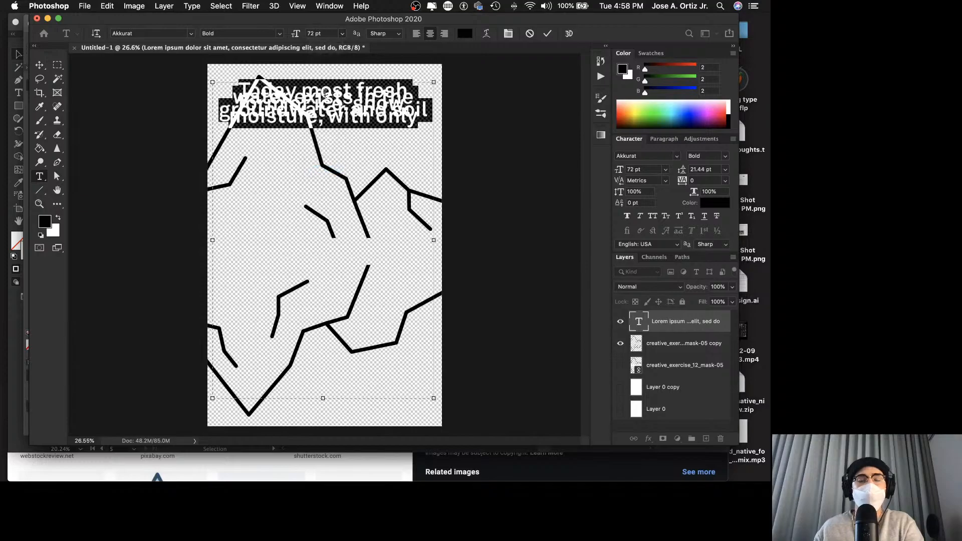
key(Escape)
Switch to InDesign to check the source passage's type settings, leave text editing there, and return to Photoshop.
mouse_move(381, 476)
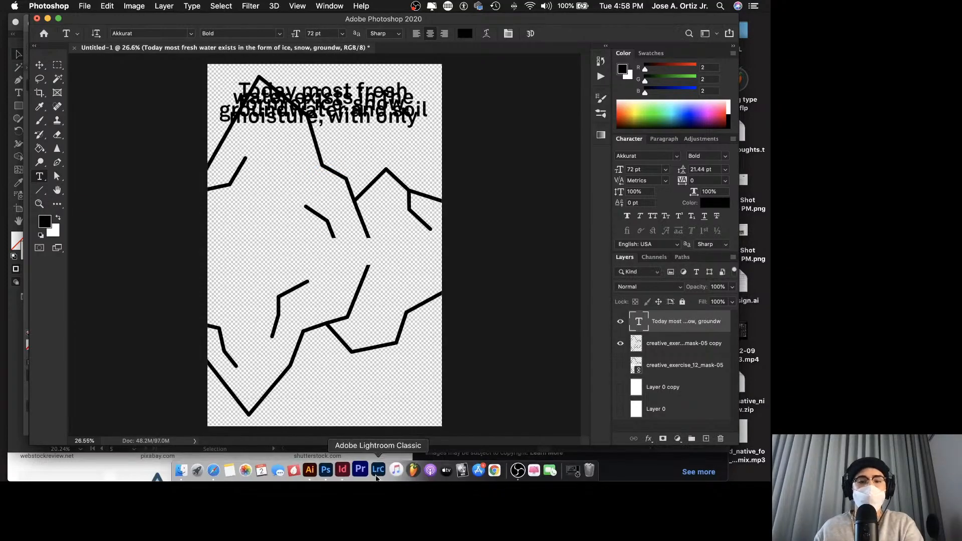
click(346, 470)
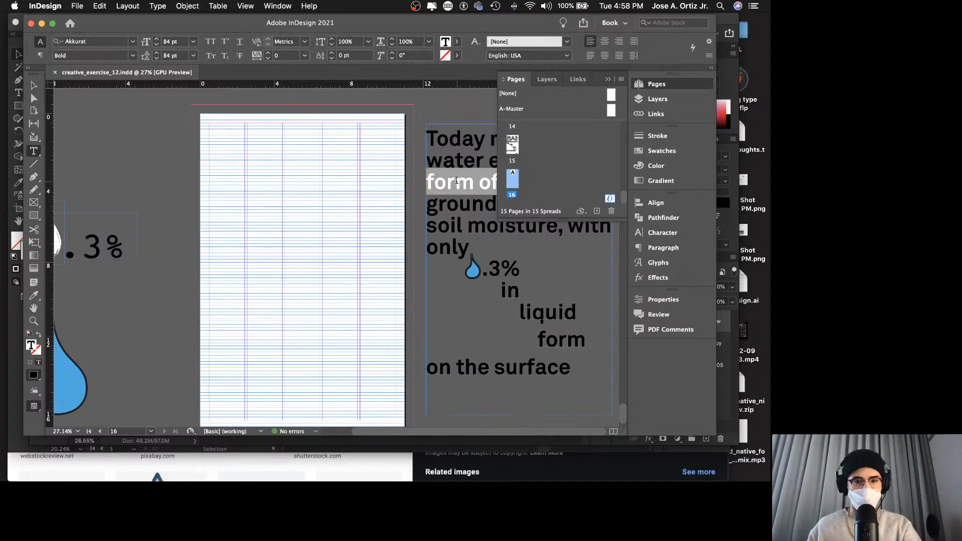
key(Escape)
mouse_move(301, 473)
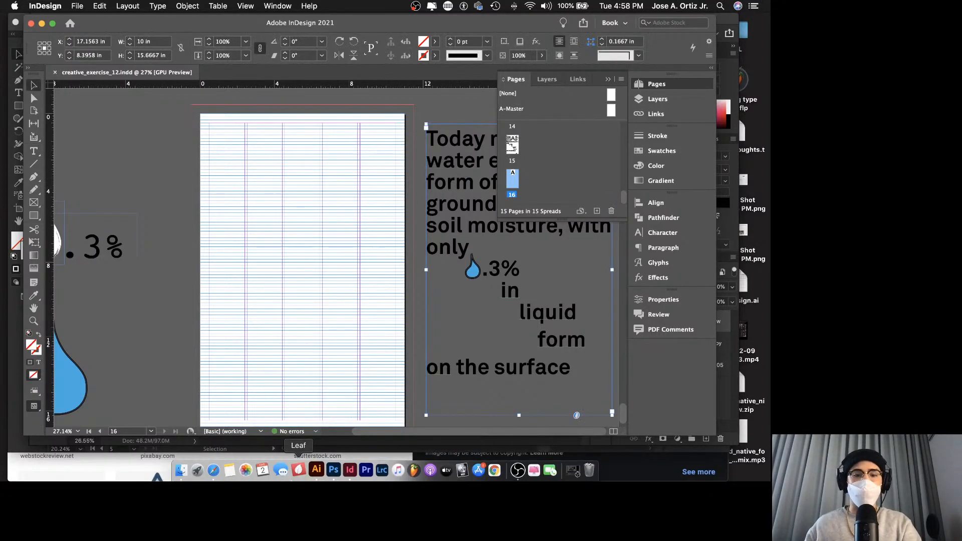
click(331, 470)
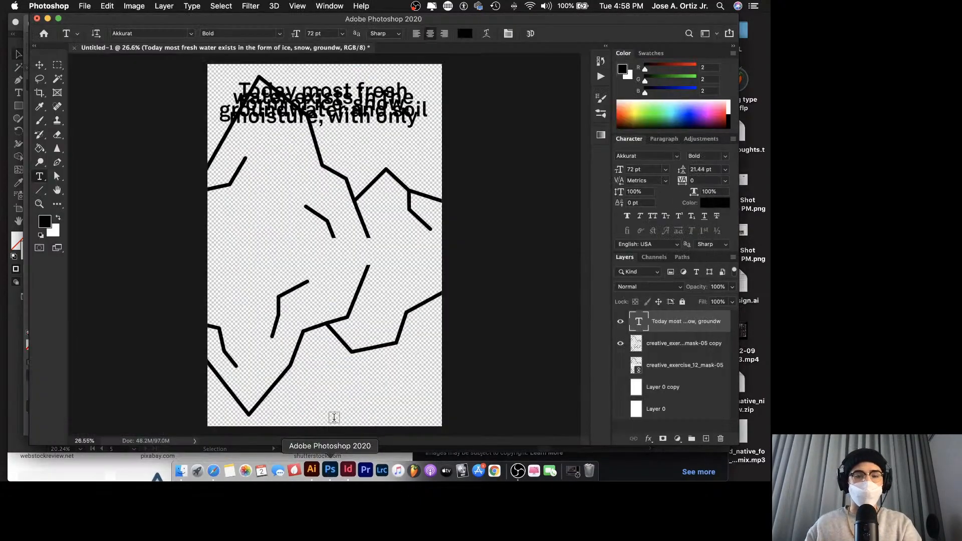
Set both the font size and the leading of the whole passage to 84 pt and commit the text.
click(345, 115)
key(super+a)
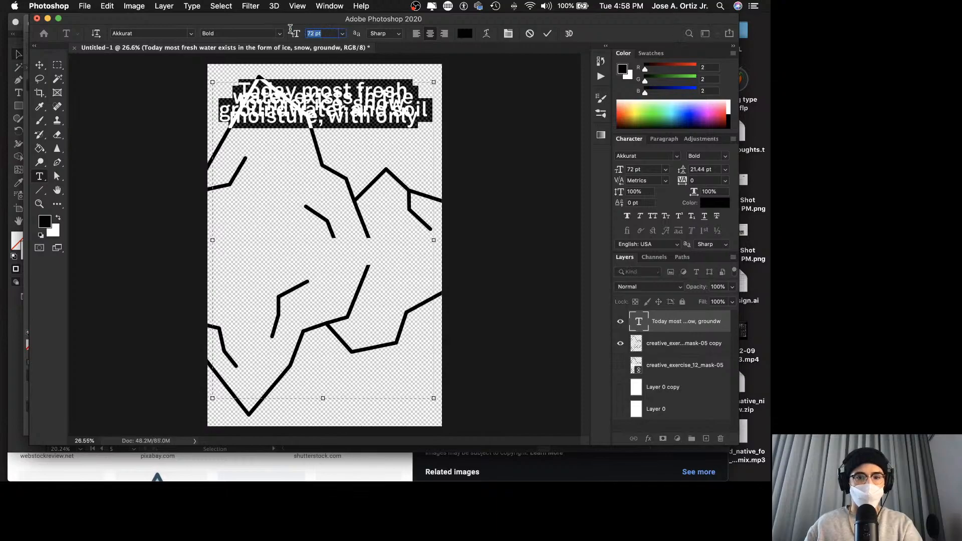
text(84)
key(Return)
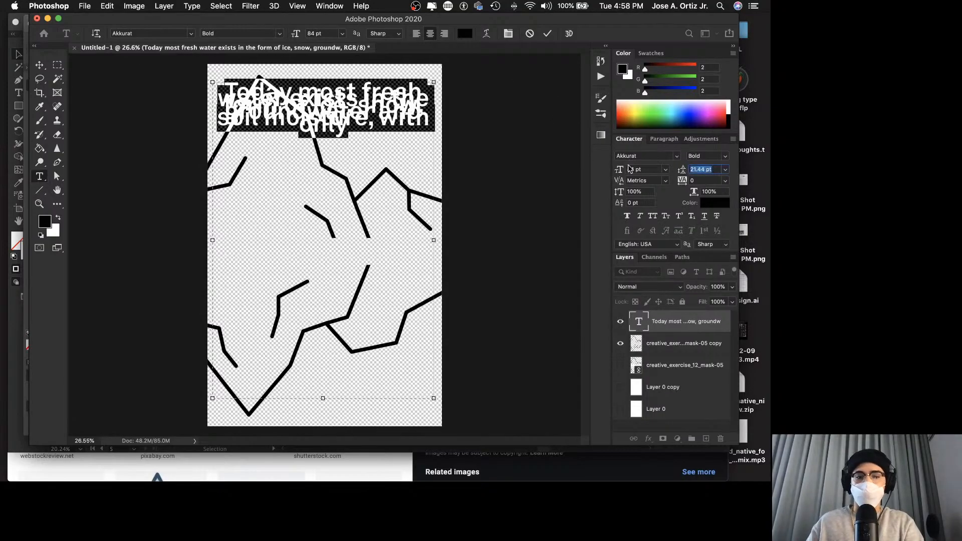
key(Return)
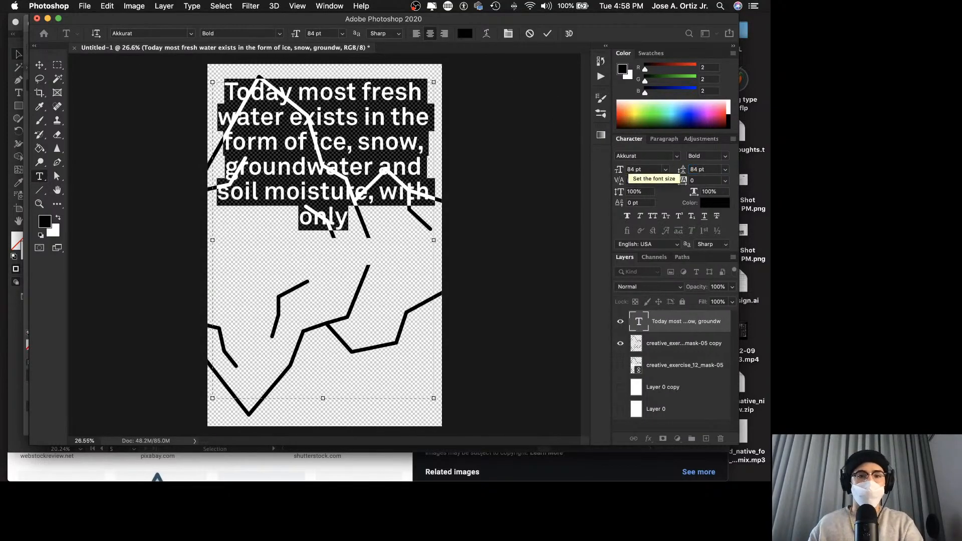
click(565, 163)
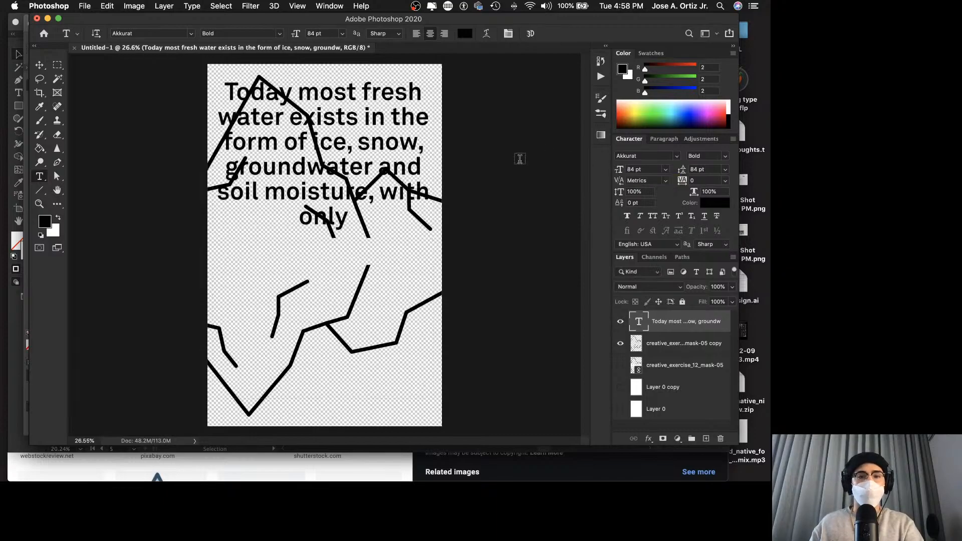
key(v)
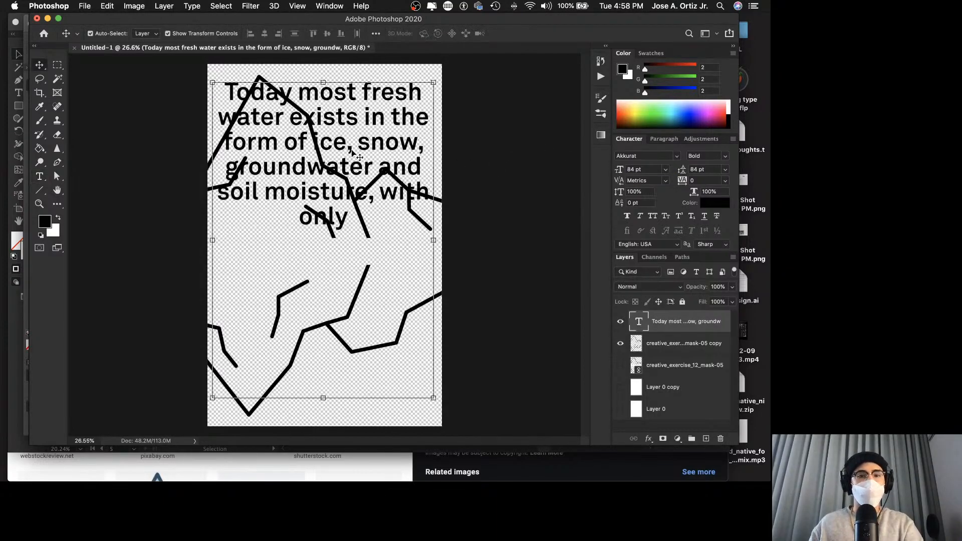
key(super+s)
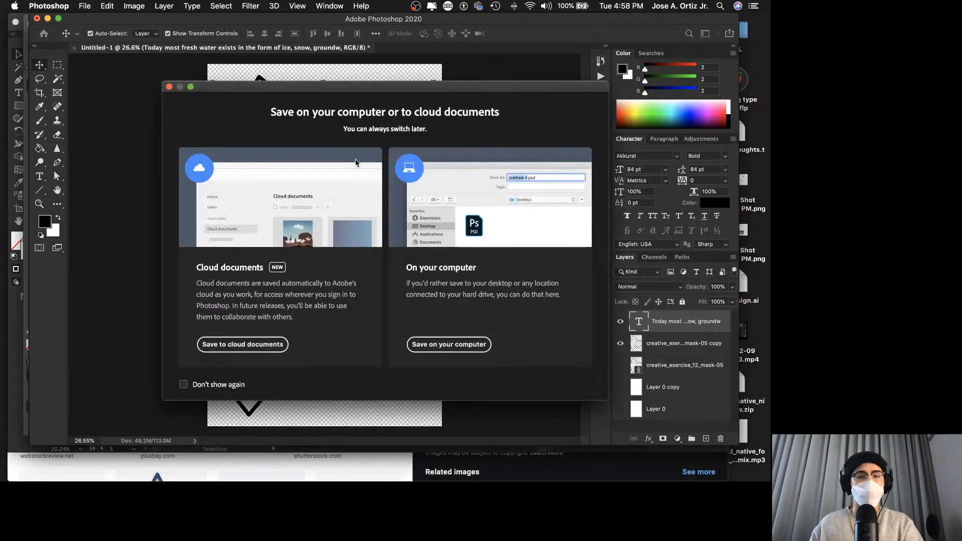
click(169, 87)
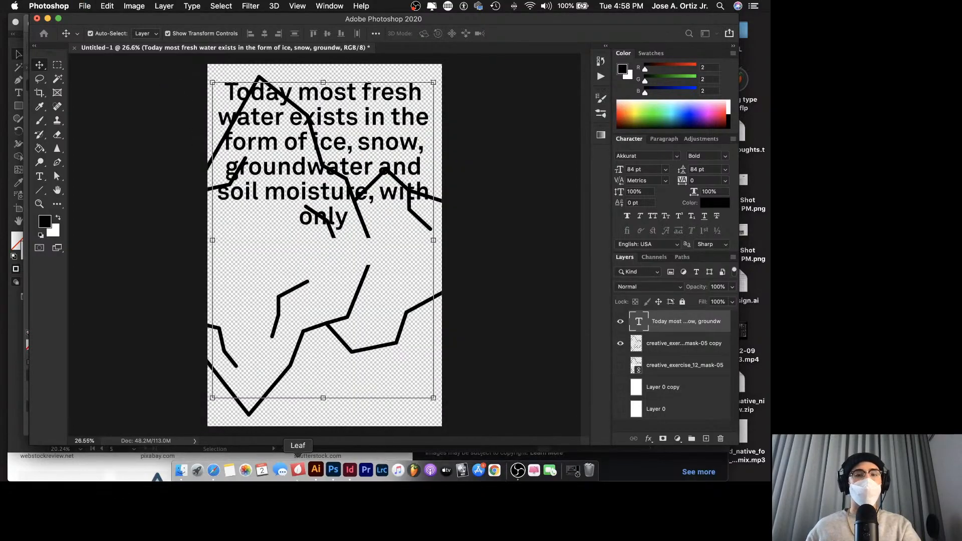
click(345, 468)
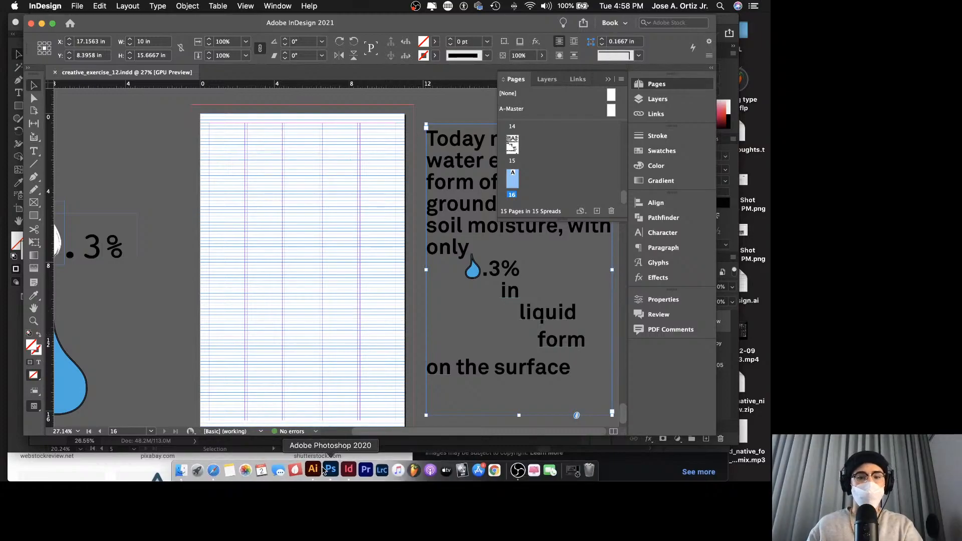
click(325, 468)
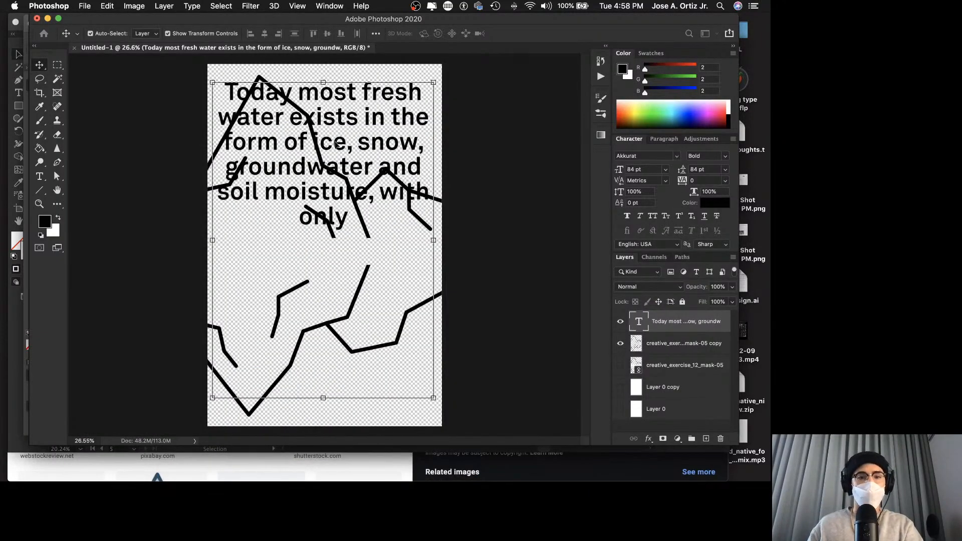
Duplicate the passage's text layer with the original hidden, and move the copy about 4.92 in down and 0.29 in left.
key(super+j)
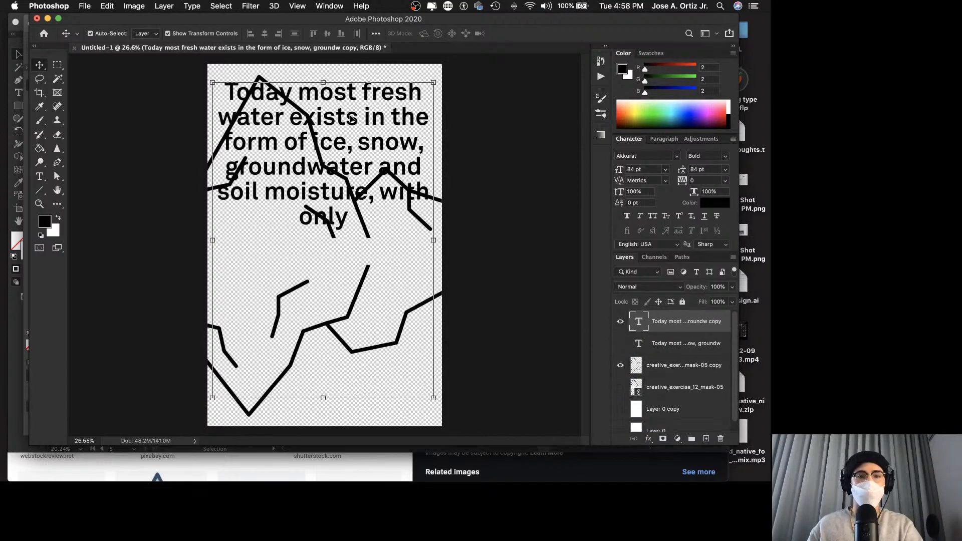
drag(353, 119, 344, 226)
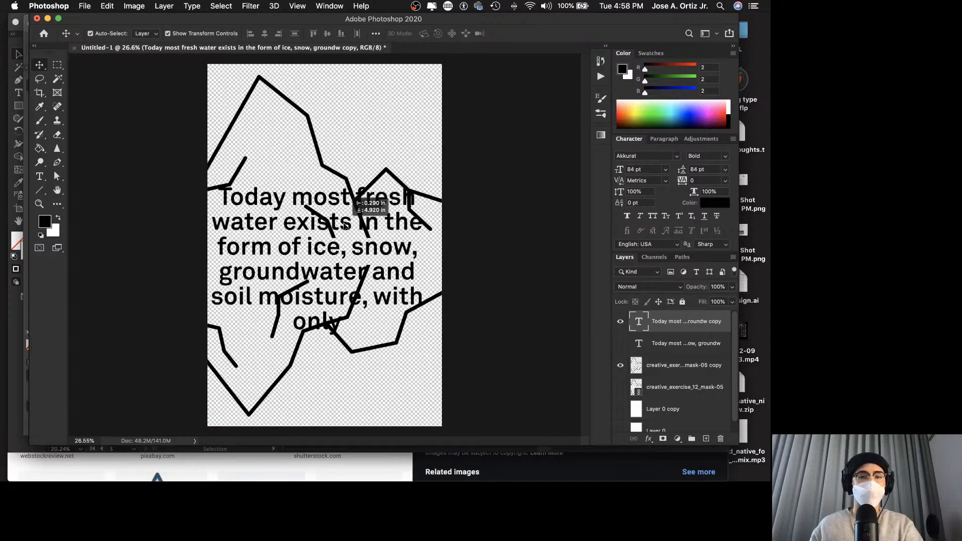
drag(344, 226, 345, 227)
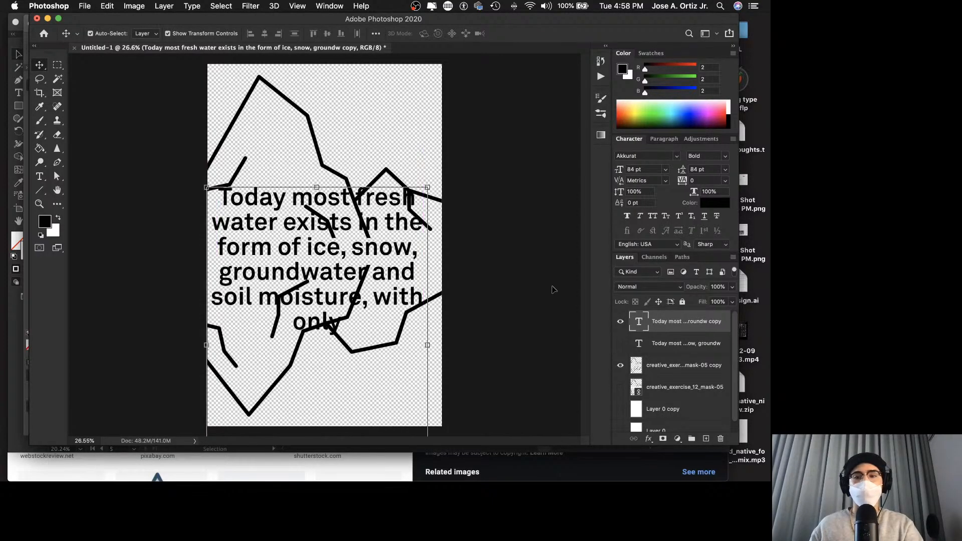
Hide the moved text copy and show the white Layer 0 copy behind the iceberg lines.
click(620, 322)
click(621, 410)
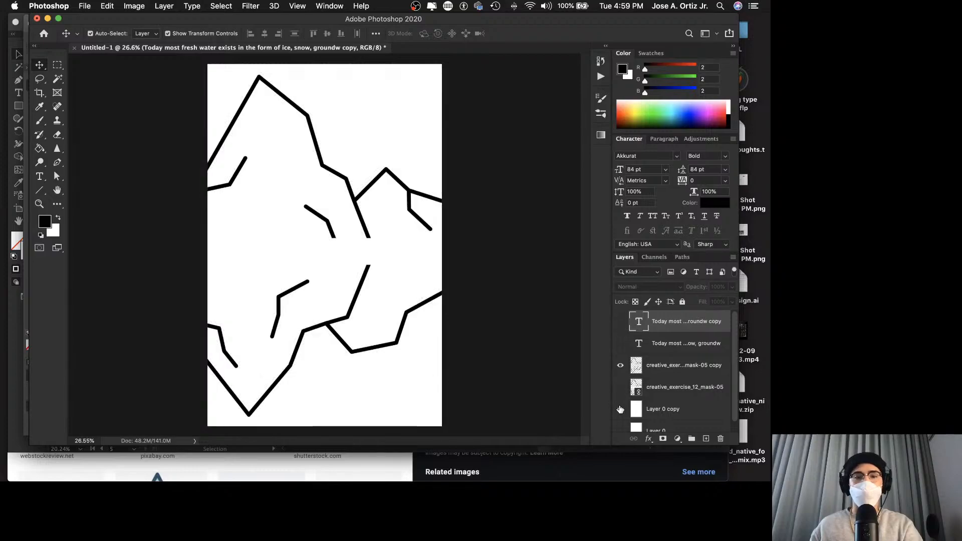
Try a Quick Selection inside the iceberg's upper peak while the text copy layer is active, and clear the selection.
drag(53, 80, 85, 89)
click(252, 143)
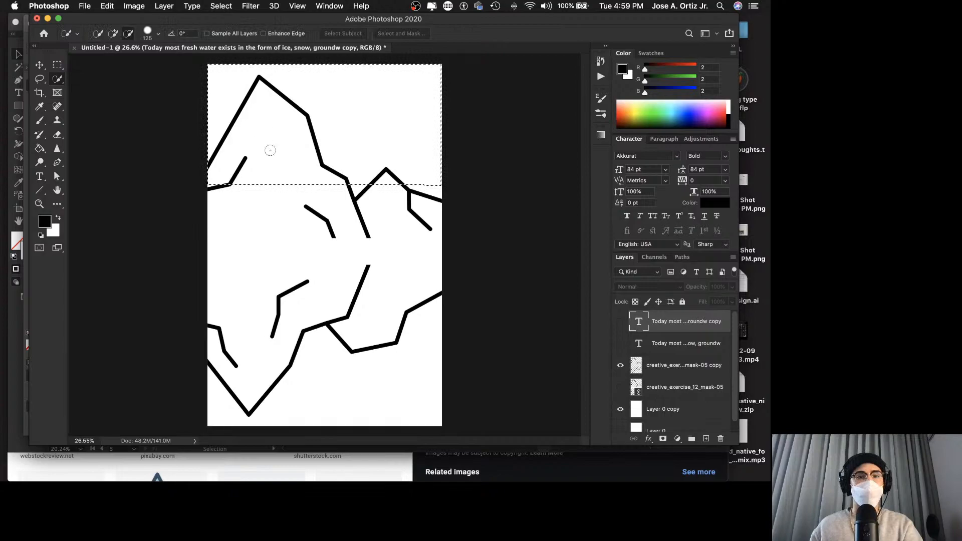
key(super+d)
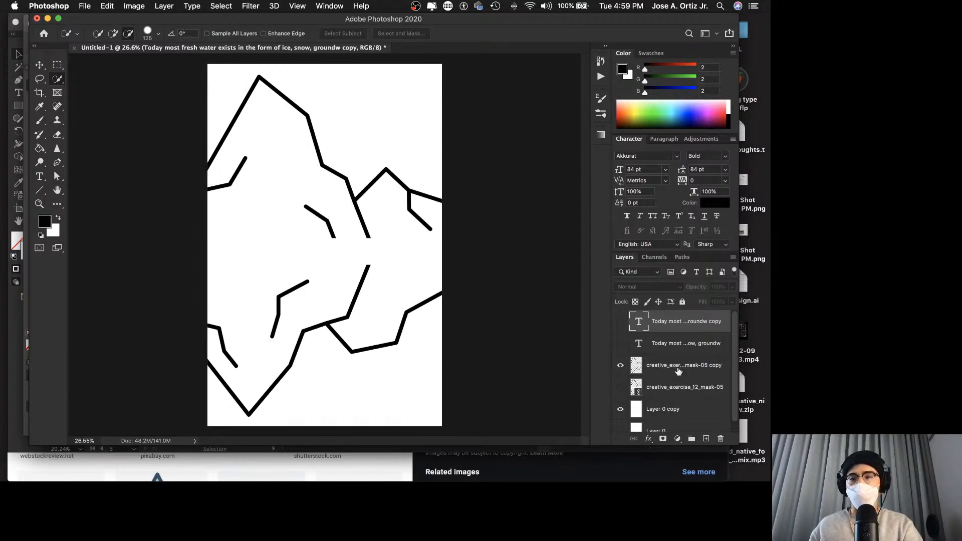
Activate the visible iceberg lines copy layer and try a Quick Selection on the short inner line of the upper peak.
click(678, 371)
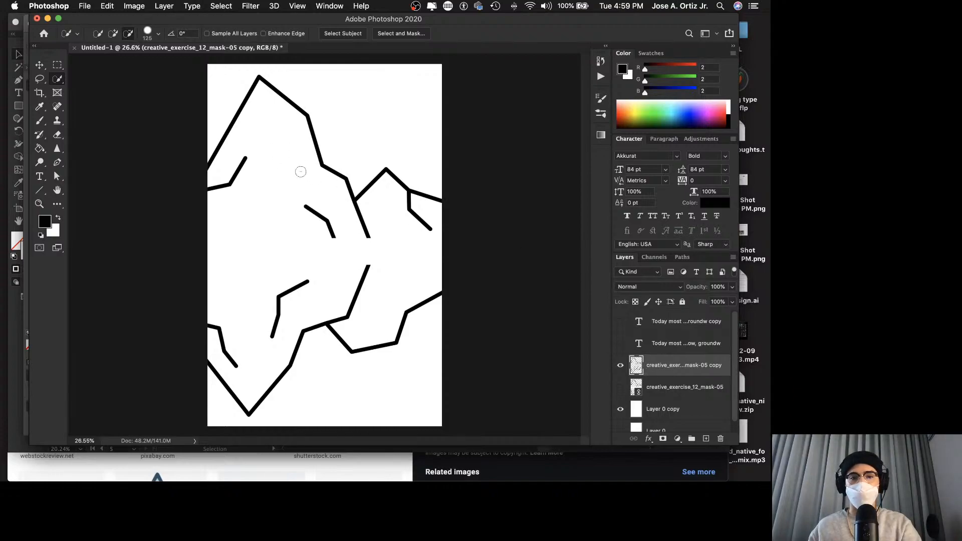
click(303, 213)
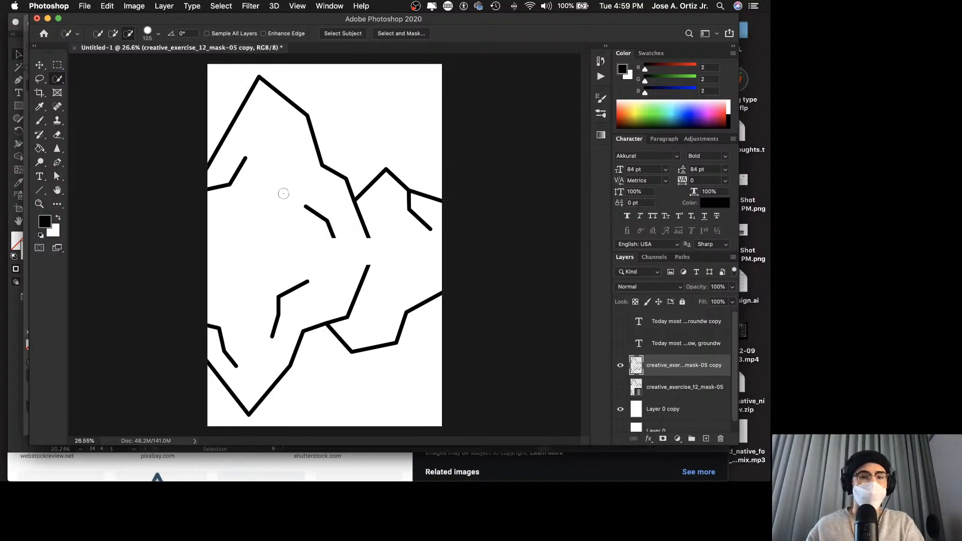
drag(331, 236, 335, 232)
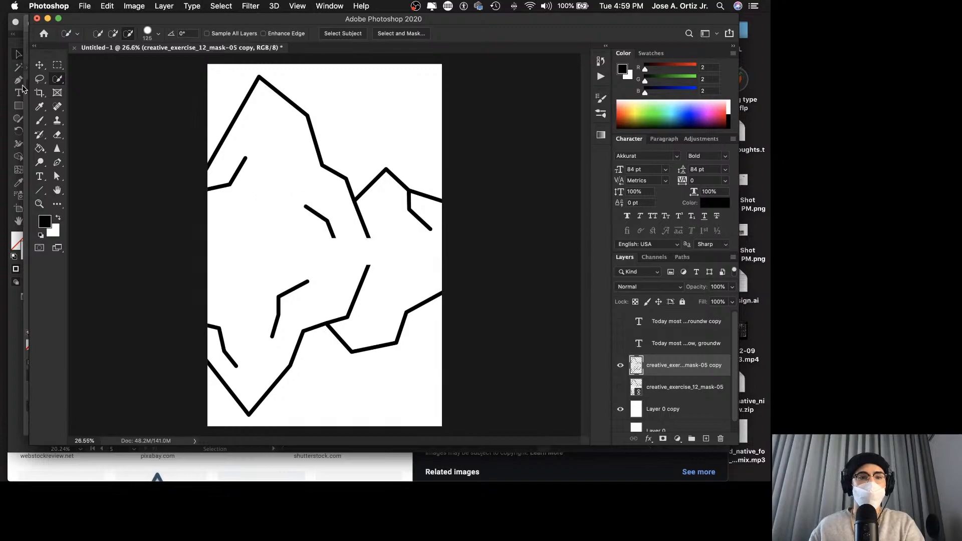
Select all the black iceberg lines, including the short inner strokes, with the Magic Wand on the iceberg copy layer.
right_click(60, 84)
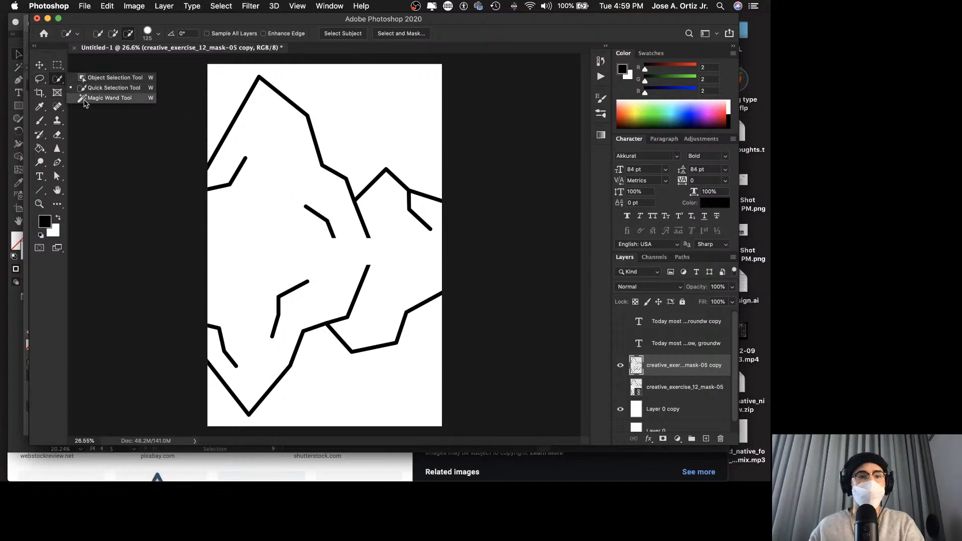
click(142, 104)
click(315, 137)
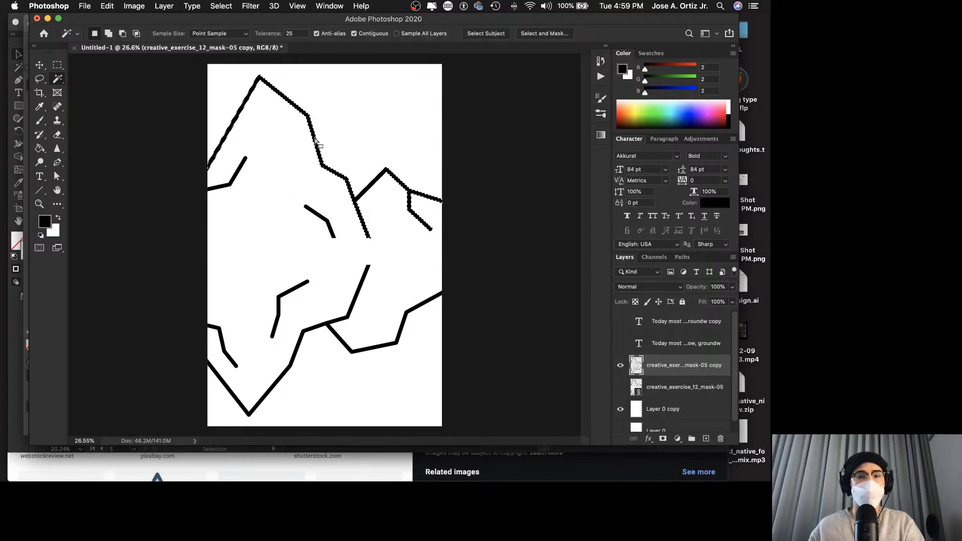
shift+click(318, 211)
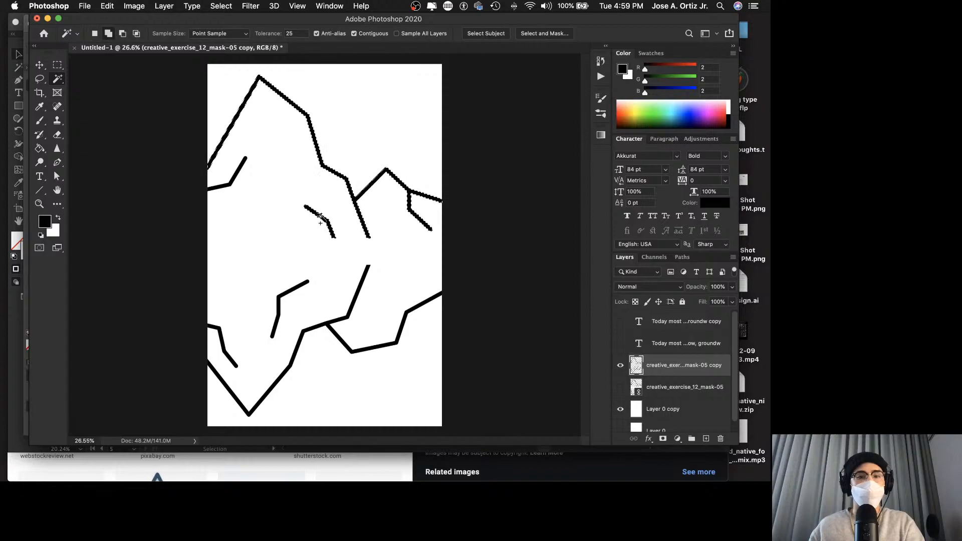
shift+click(235, 175)
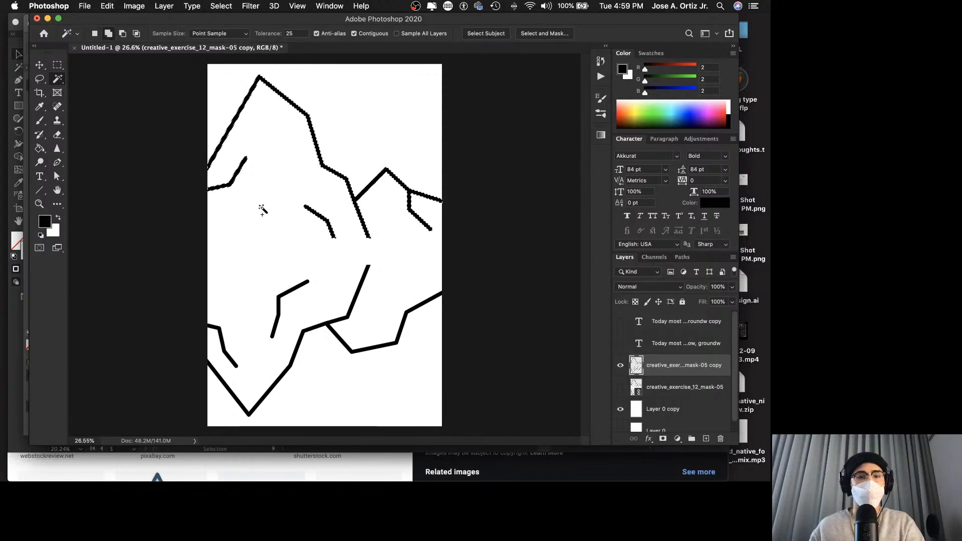
shift+click(291, 294)
shift+click(333, 322)
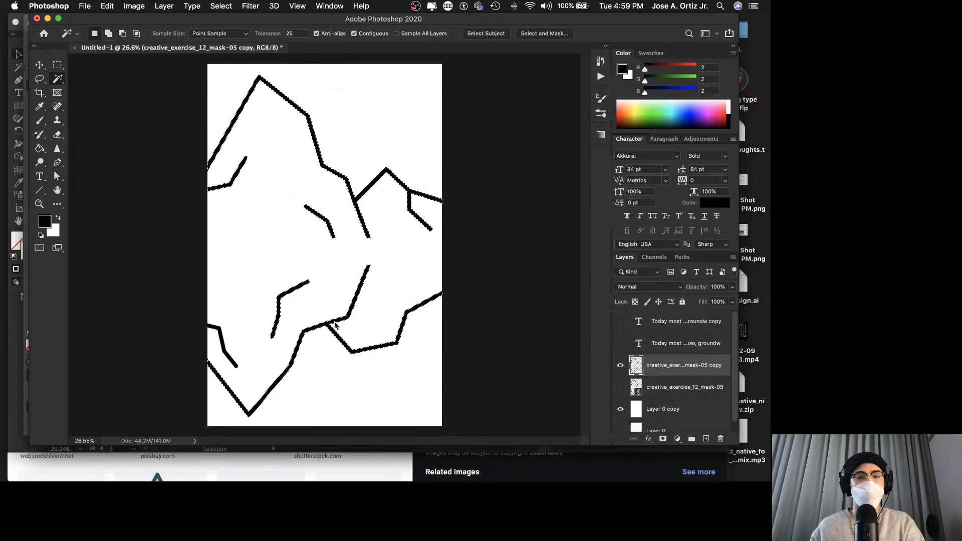
shift+click(217, 330)
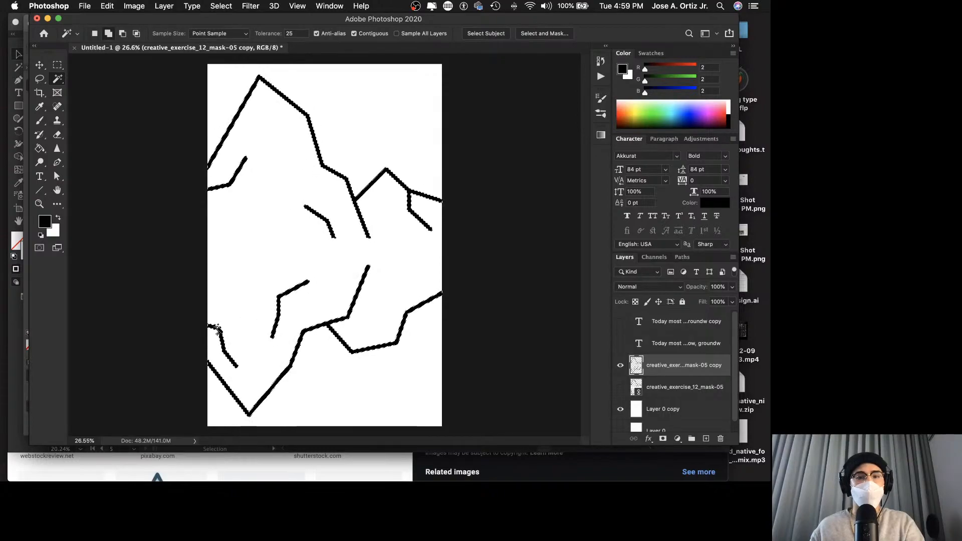
Invert the line selection and try it as a layer mask on the iceberg lines copy layer.
right_click(361, 216)
click(395, 358)
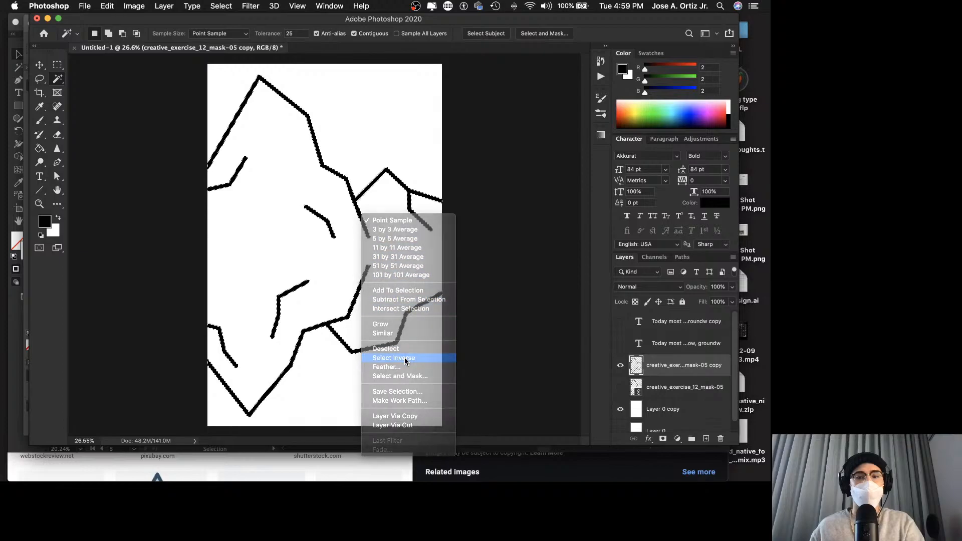
click(663, 439)
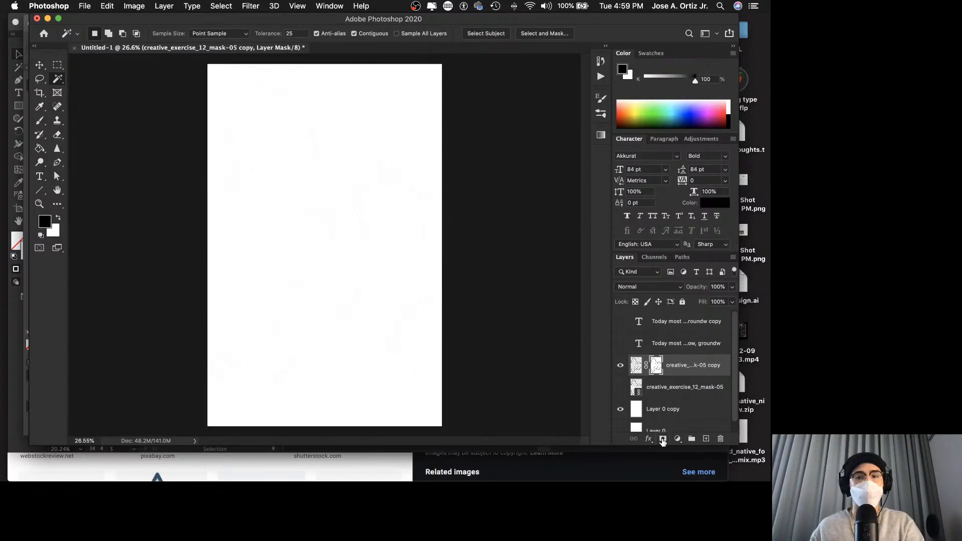
Check the masked lines with the white Layer 0 copy hidden and shown, undo the layer mask, and clear the selection.
key(v)
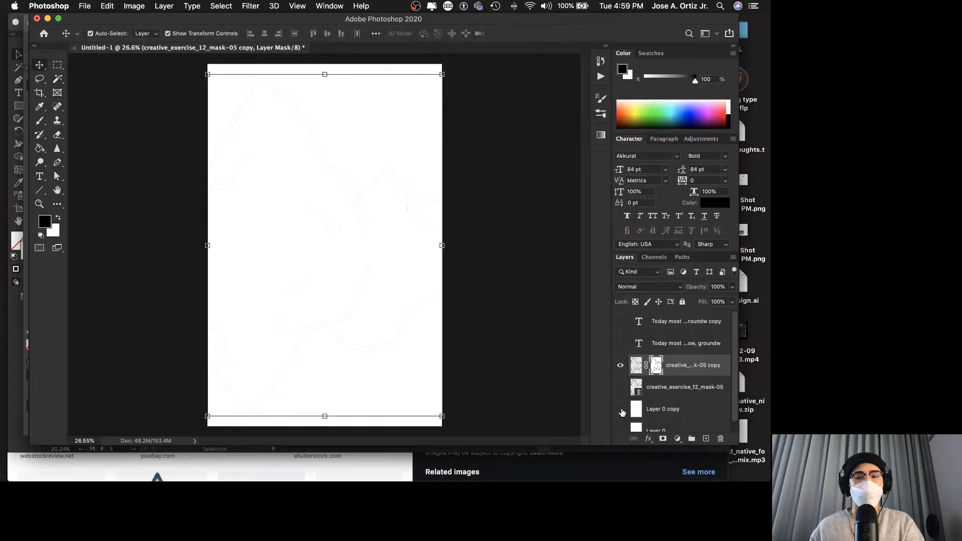
click(620, 409)
click(621, 409)
key(super+z)
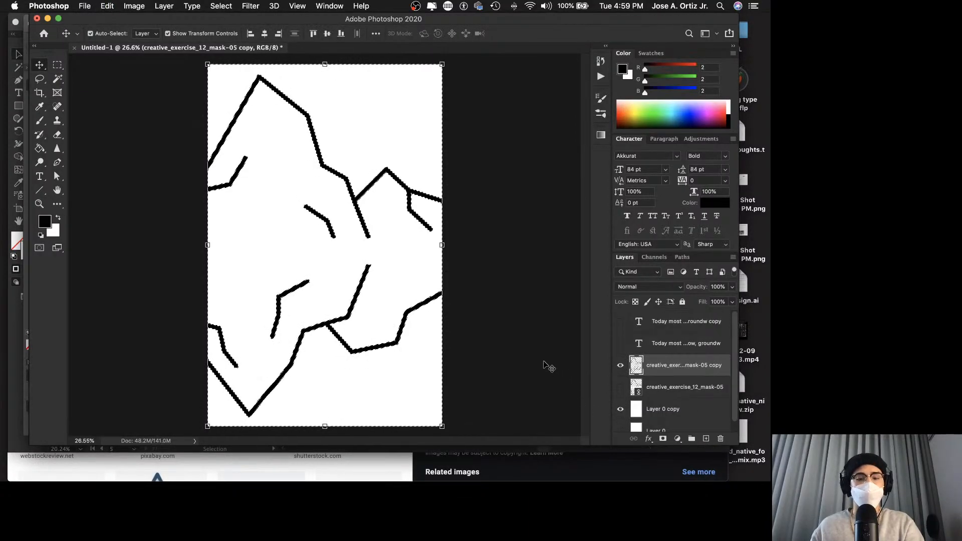
click(571, 308)
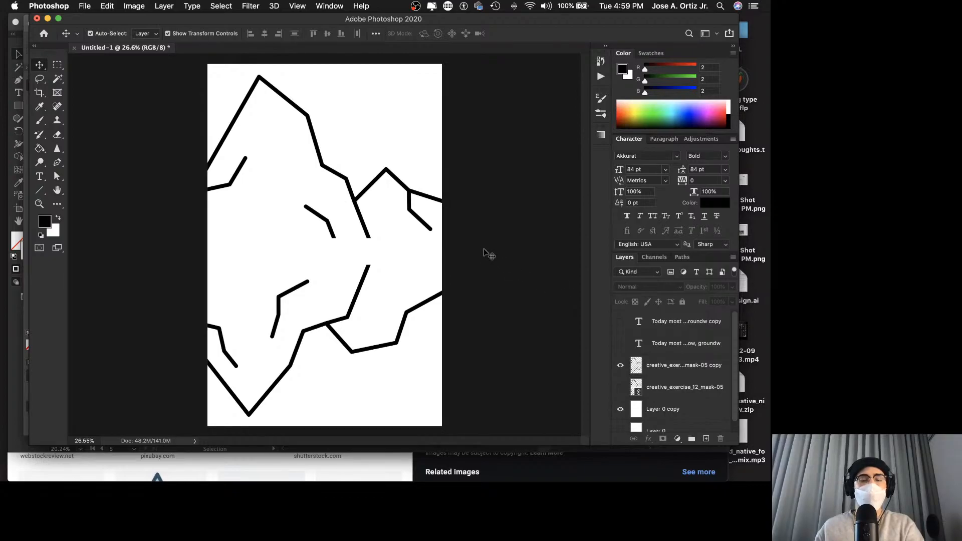
Switch to Illustrator and fill the iceberg outline group inside the fifth artboard's clip group with white (FFFFFF).
mouse_move(475, 479)
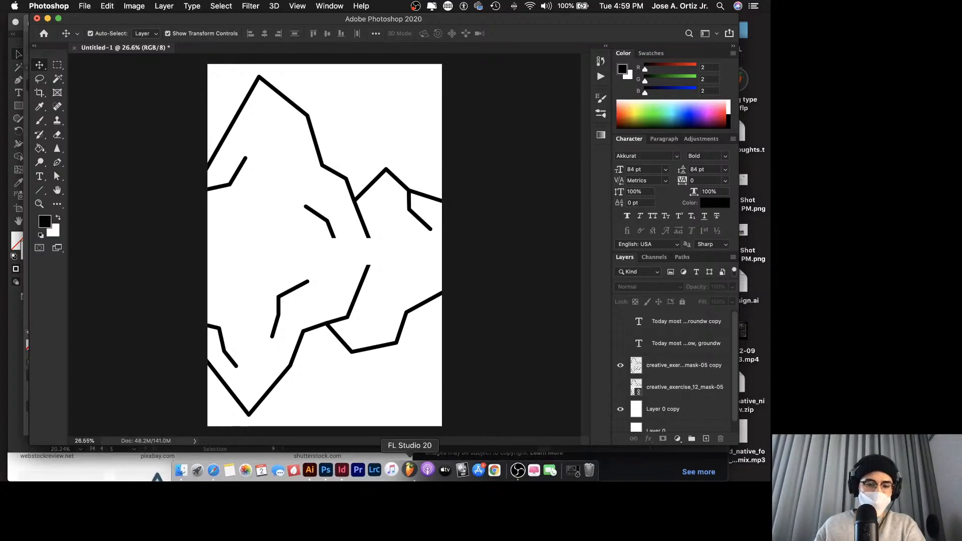
click(316, 469)
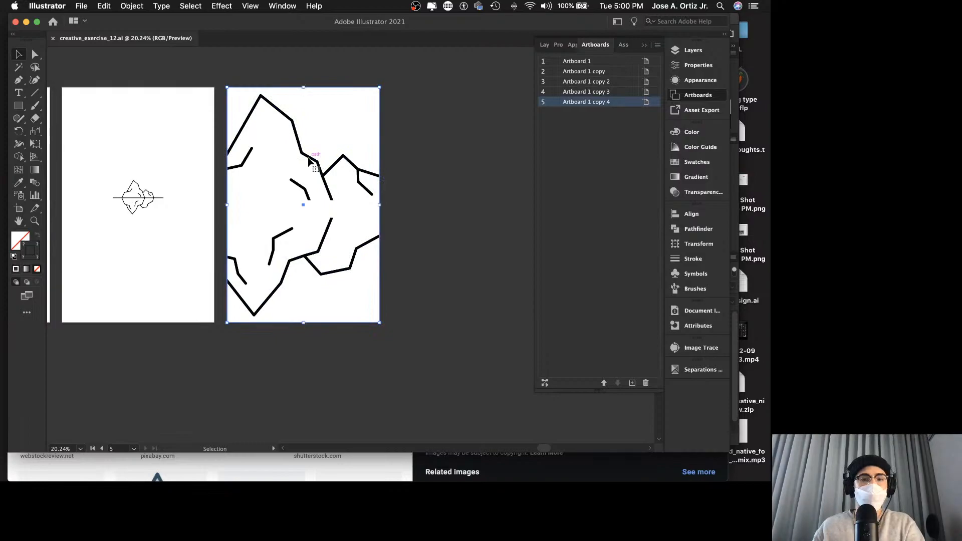
double_click(309, 160)
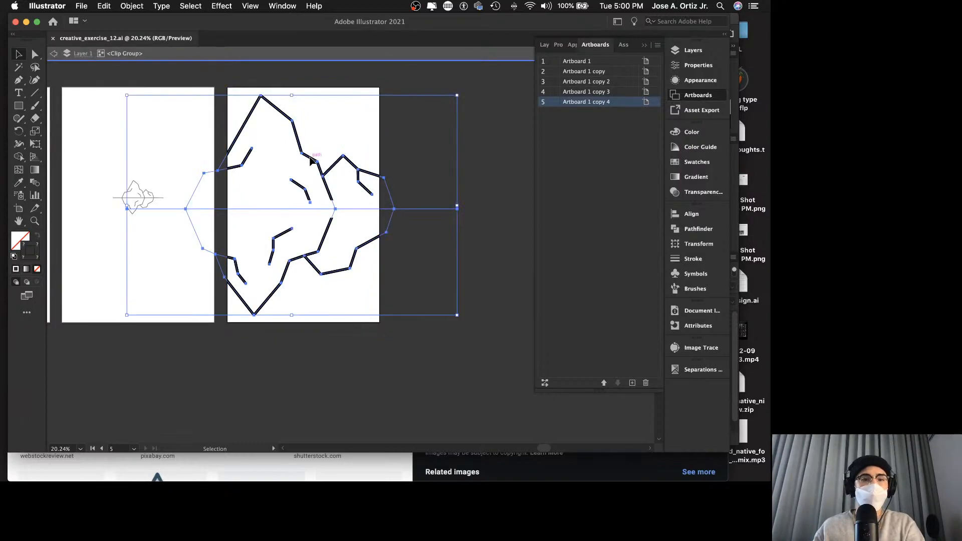
double_click(311, 158)
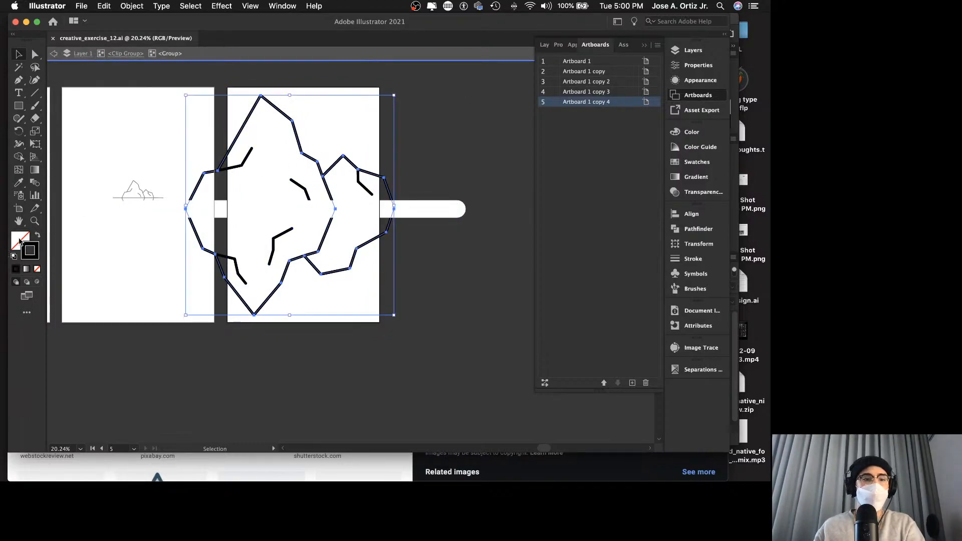
click(19, 241)
click(552, 200)
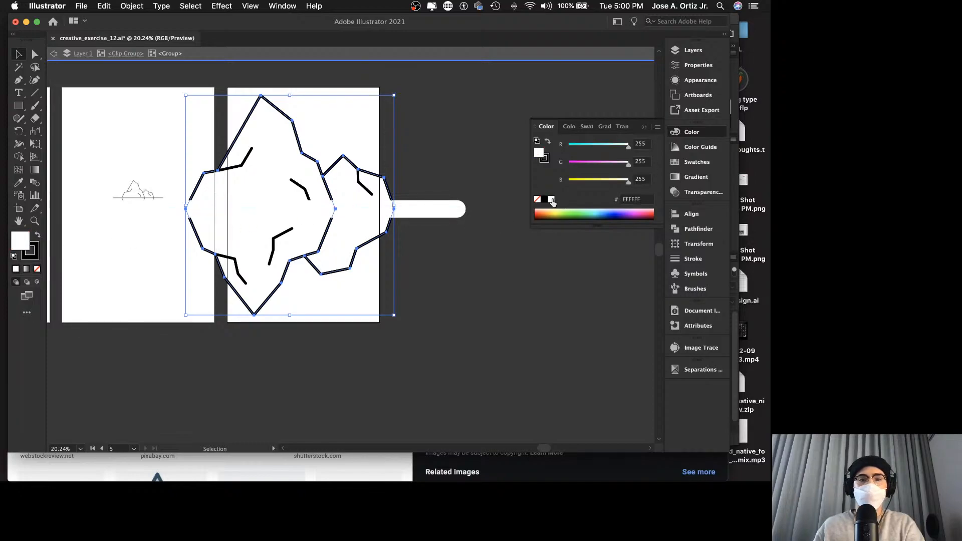
double_click(435, 168)
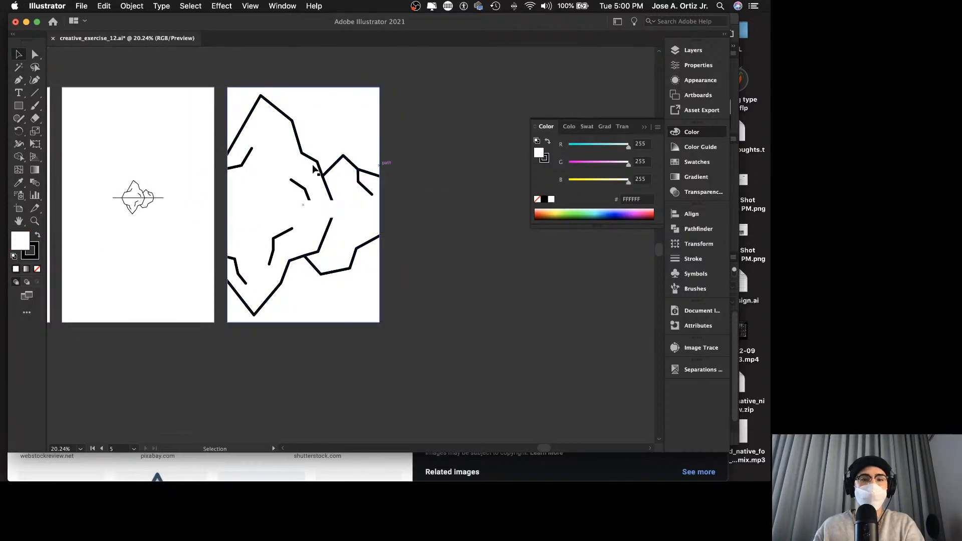
Set up a PNG export of artboard 5 only, named creative_exercise_12_mask.png, in the CREATIVE EXERCISES folder.
click(83, 6)
mouse_move(128, 193)
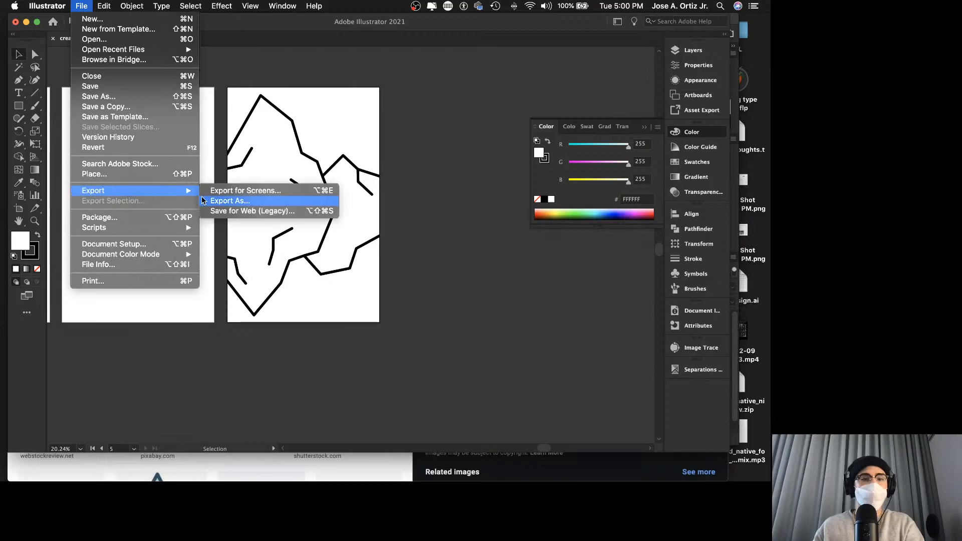
click(207, 201)
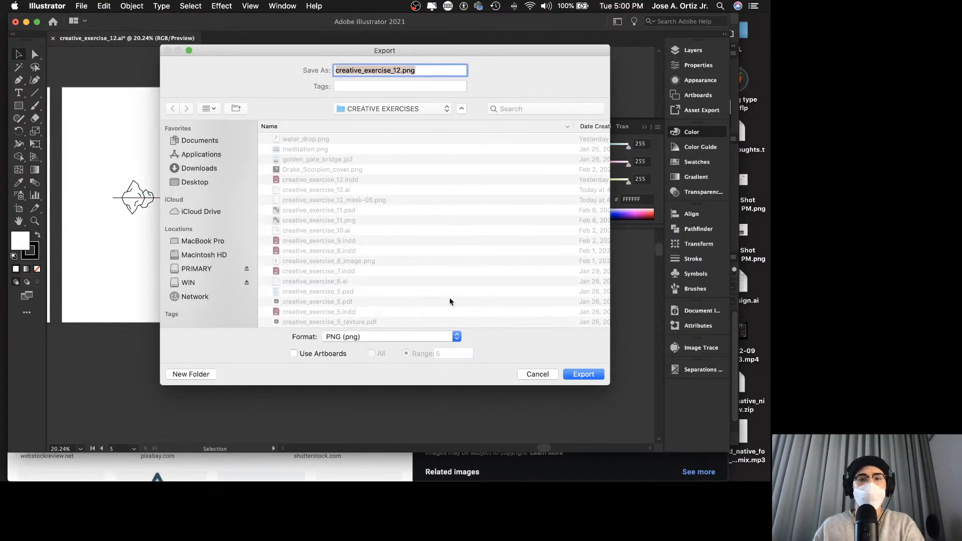
scroll(420, 286, down, 7)
scroll(419, 287, up, 7)
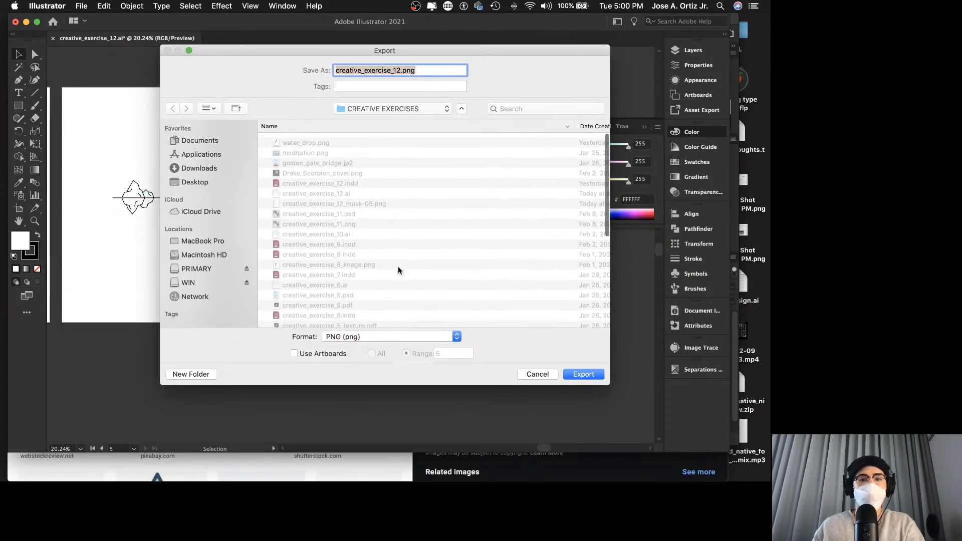
click(365, 200)
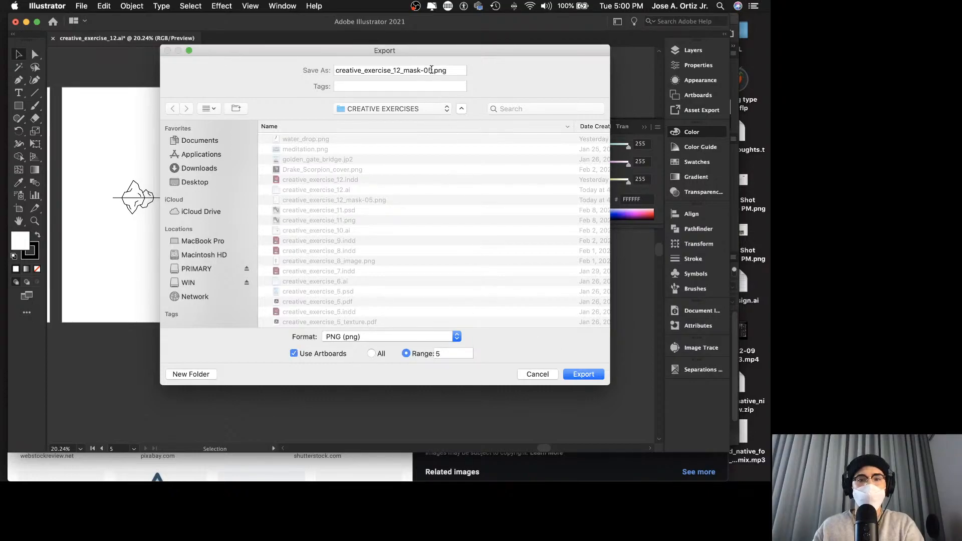
click(431, 70)
drag(431, 70, 421, 70)
key(BackSpace)
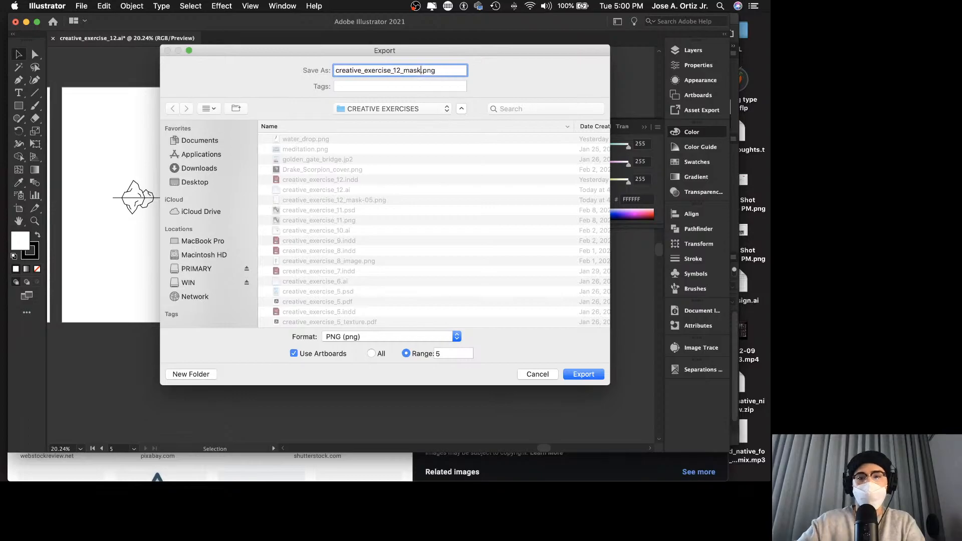
Export the PNG at High (300 ppi) with a transparent background, replacing the existing creative_exercise_12_mask-05.png.
click(596, 378)
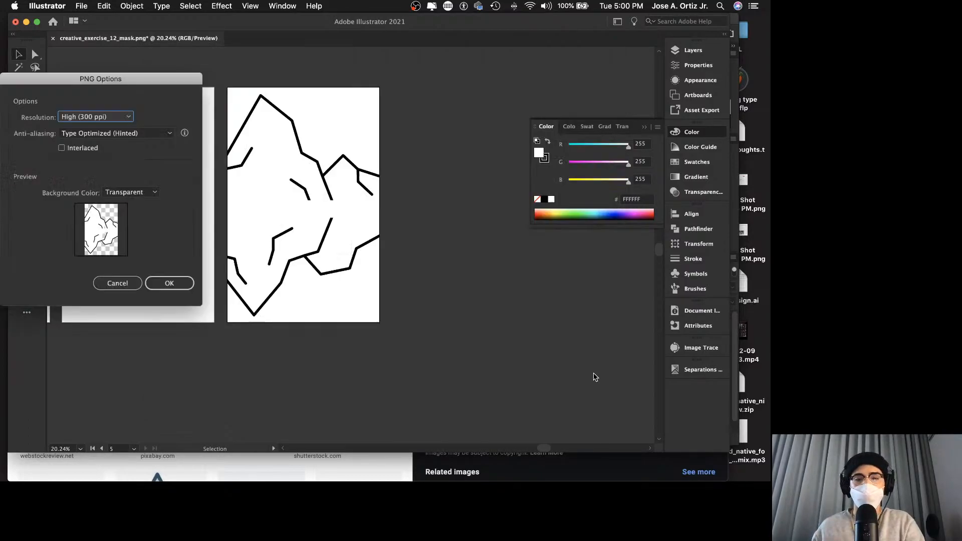
click(181, 290)
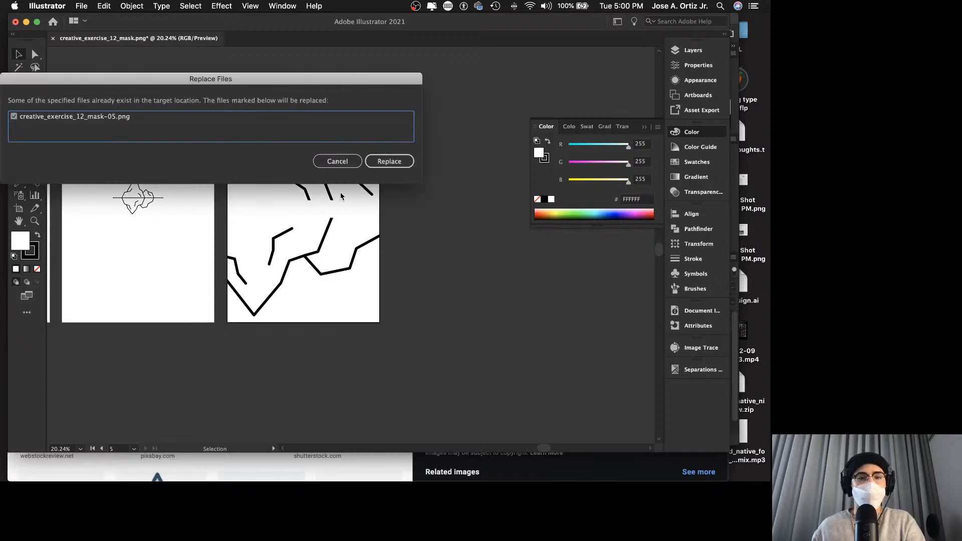
click(389, 161)
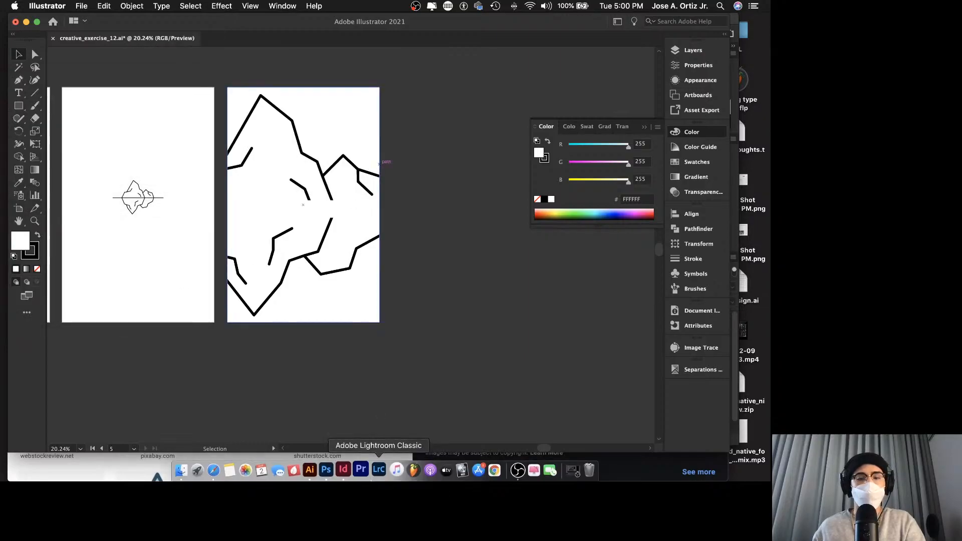
Switch to Photoshop and convert the visible iceberg lines copy layer to a smart object.
click(326, 469)
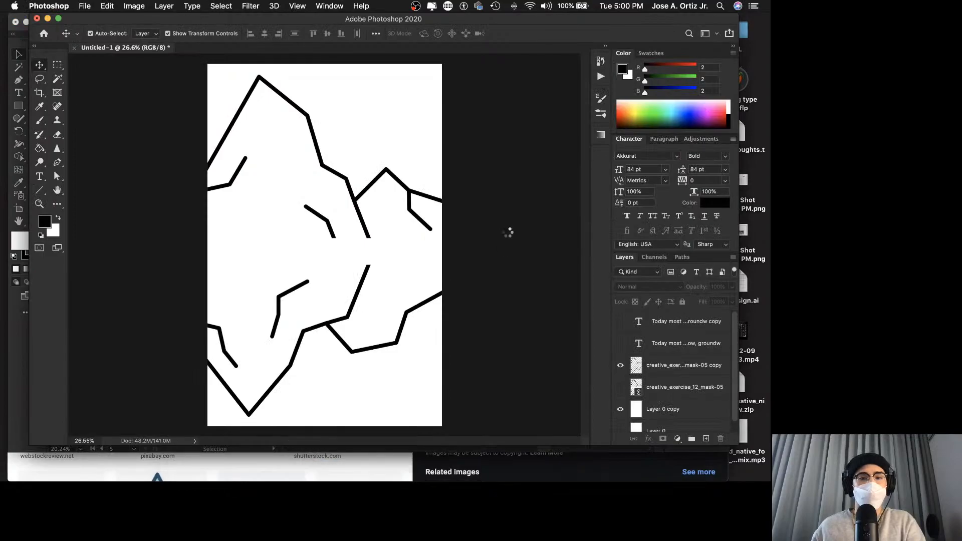
click(620, 410)
click(620, 410)
click(669, 350)
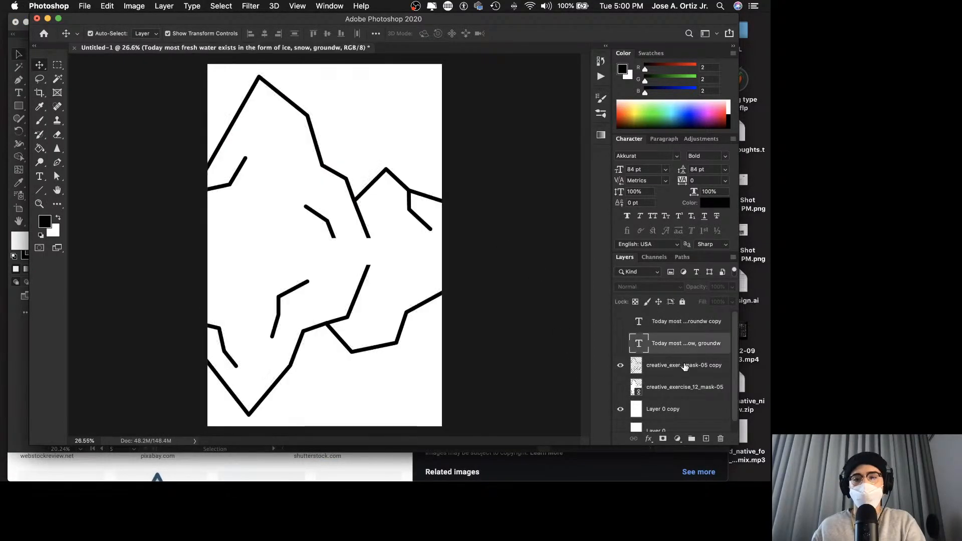
click(684, 365)
right_click(695, 365)
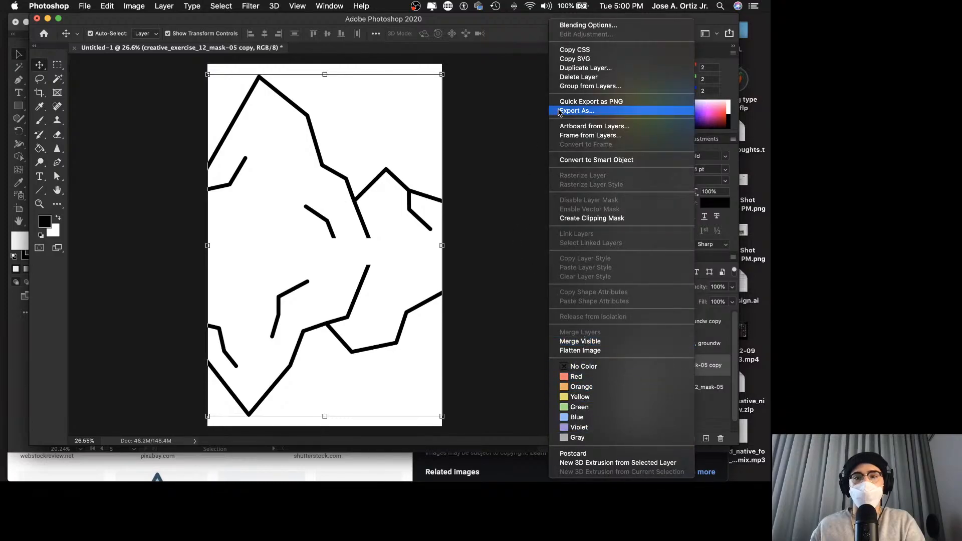
click(609, 161)
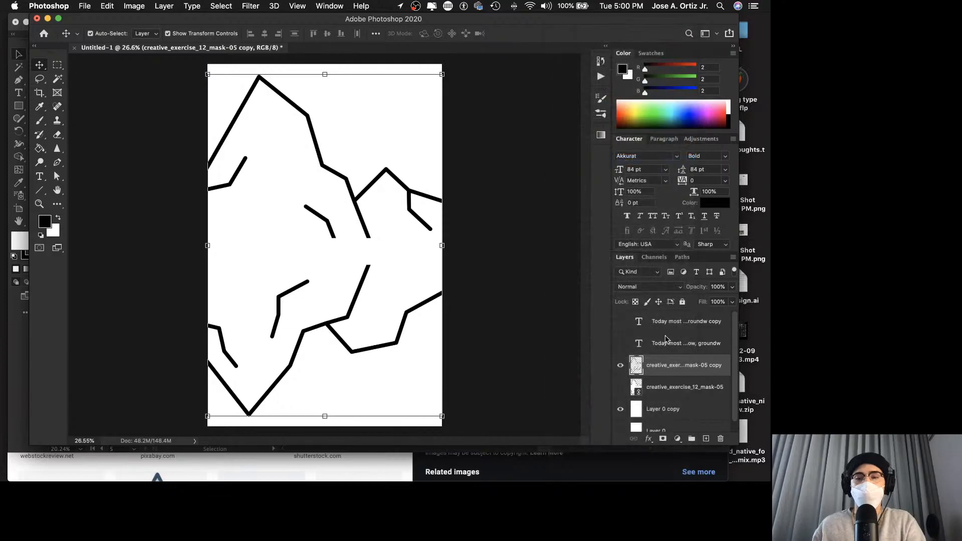
Relink the iceberg copy smart object to creative_exercise_12_mask-05.png in the CREATIVE EXERCISES folder.
right_click(694, 377)
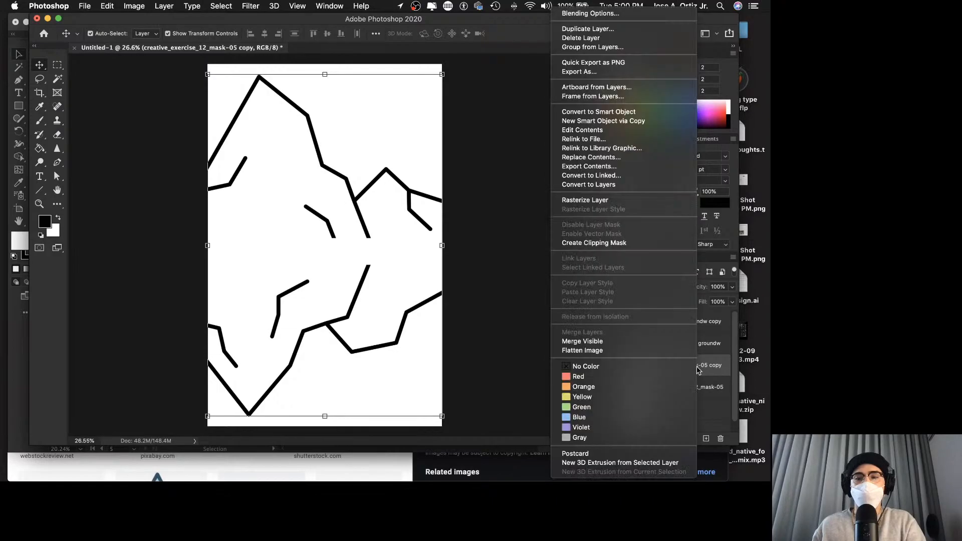
click(610, 140)
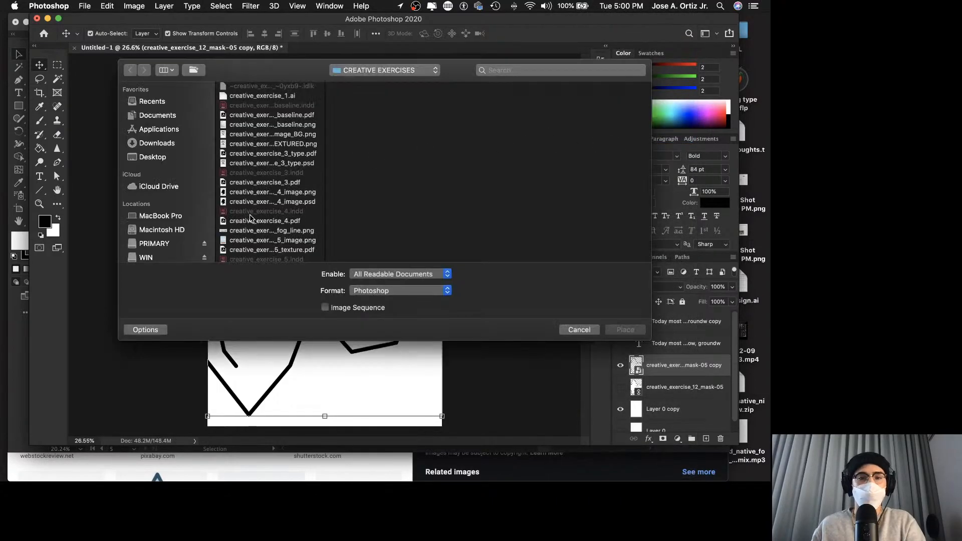
scroll(250, 218, down, 6)
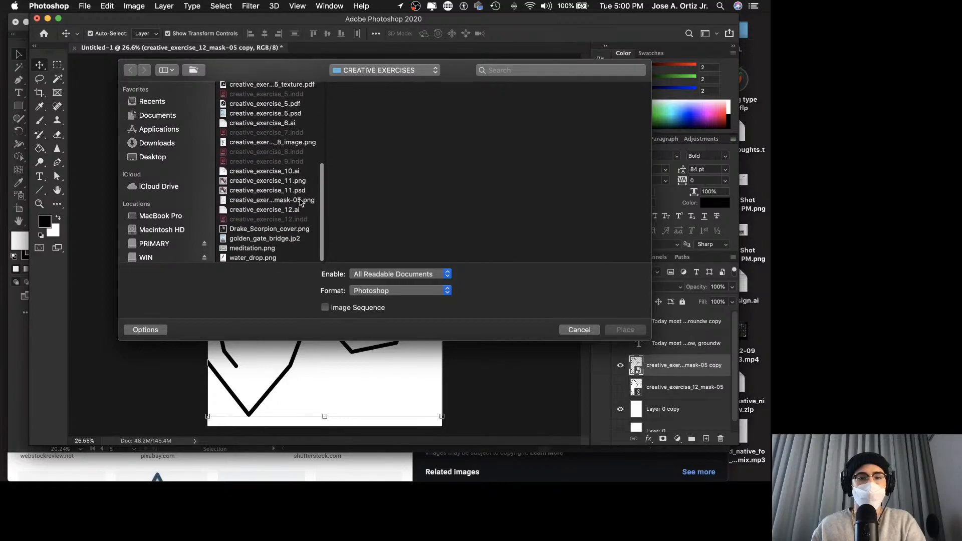
click(300, 201)
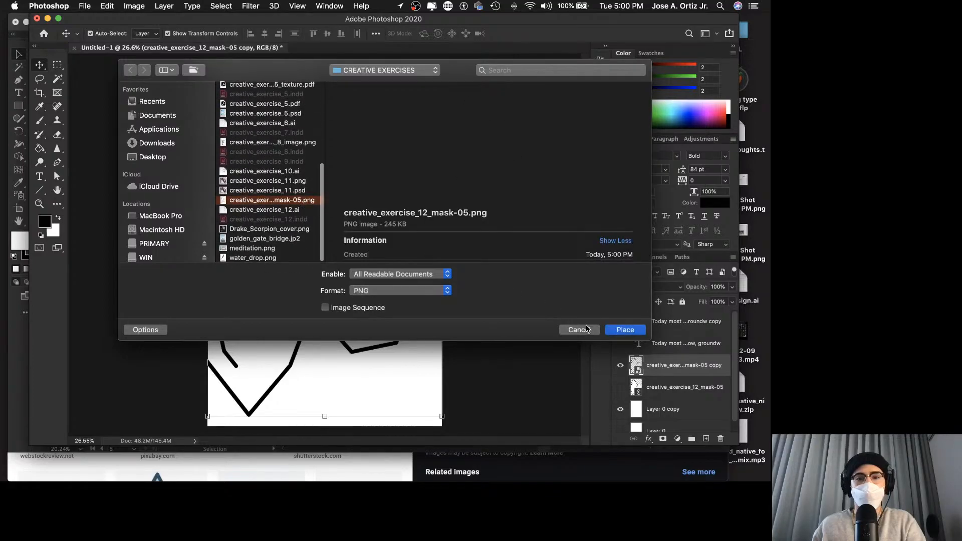
click(627, 332)
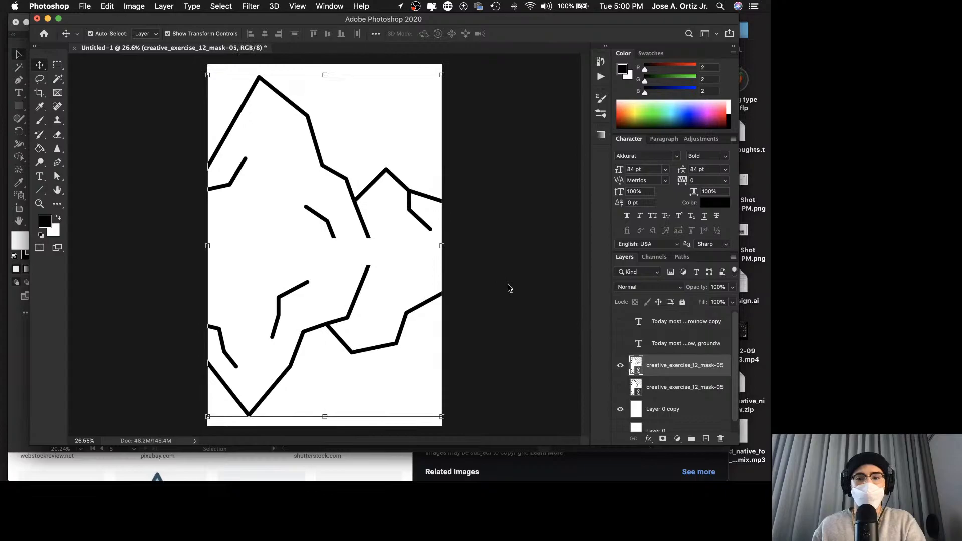
Hide Layer 0 copy and select the iceberg's white interior with the Magic Wand at tolerance 25.
click(620, 409)
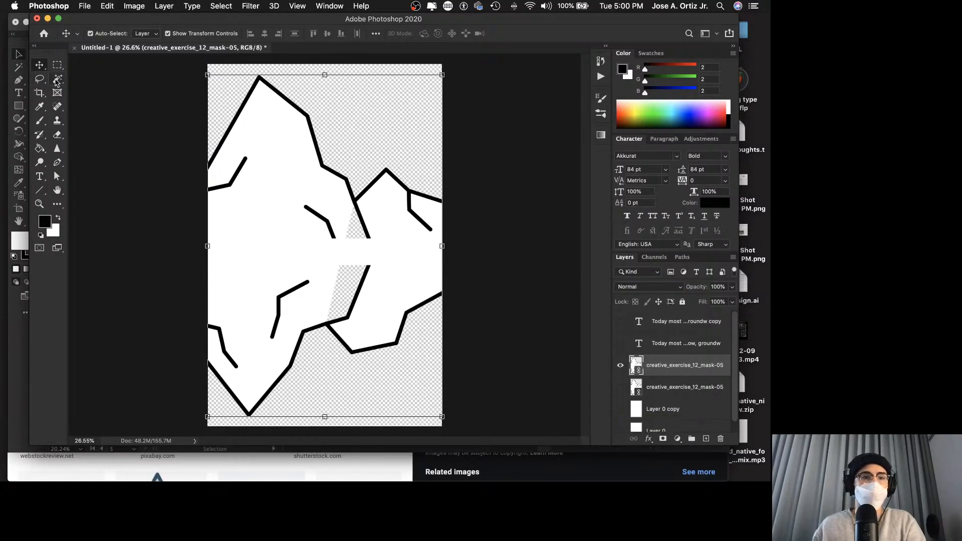
key(w)
click(252, 186)
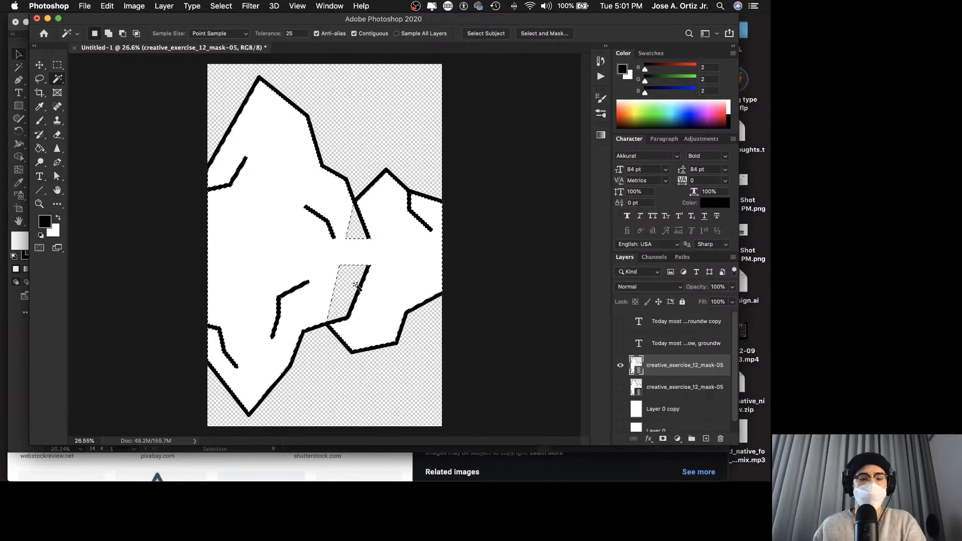
Add the lower transparent gap beside the central lines to the selection with the Polygonal Lasso, following the black line's inner edge.
key(z)
drag(381, 258, 402, 275)
scroll(371, 281, down, 3)
scroll(403, 275, down, 1)
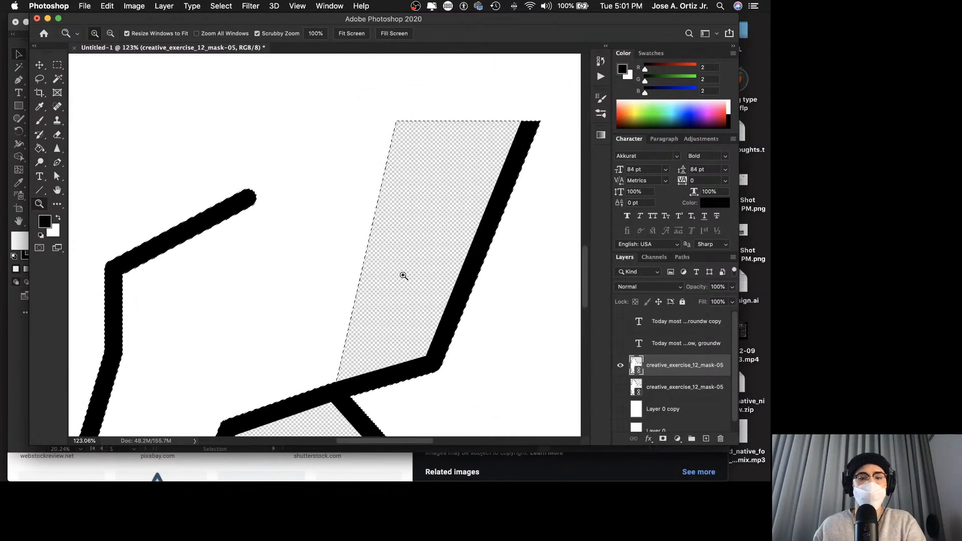
drag(39, 79, 85, 92)
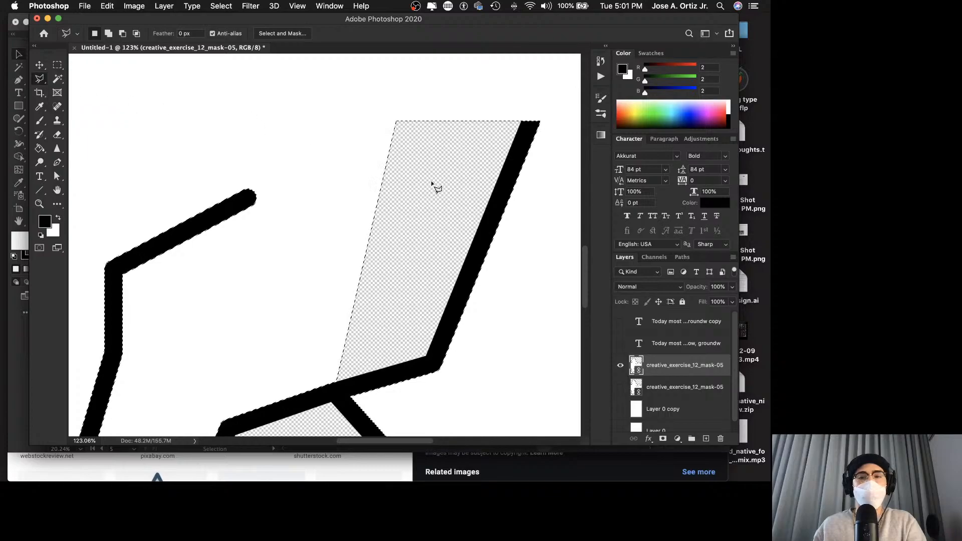
click(524, 123)
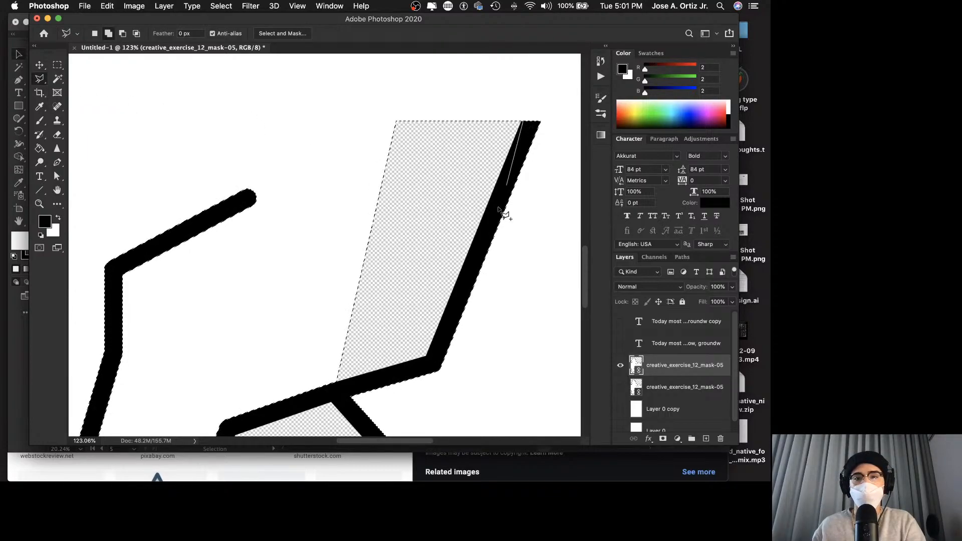
click(427, 356)
click(328, 384)
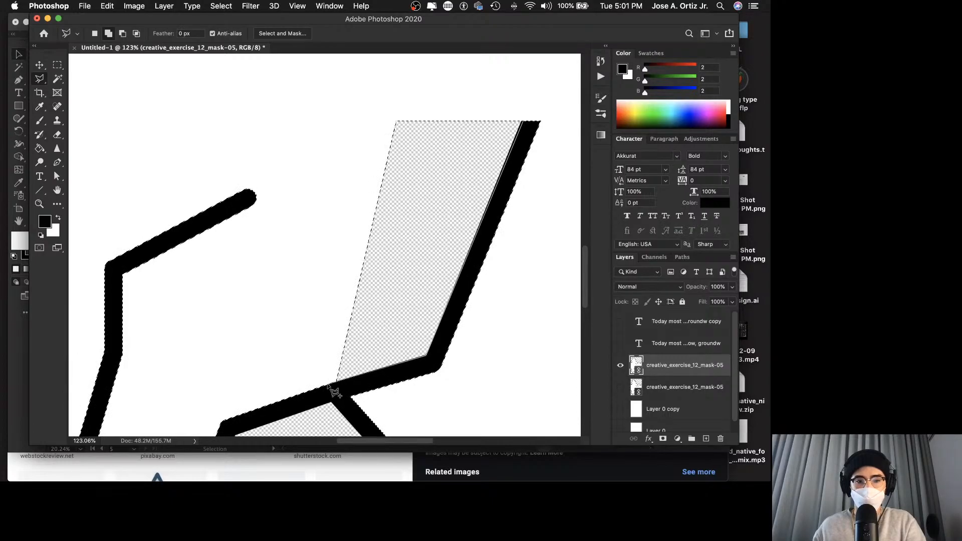
click(356, 79)
click(450, 76)
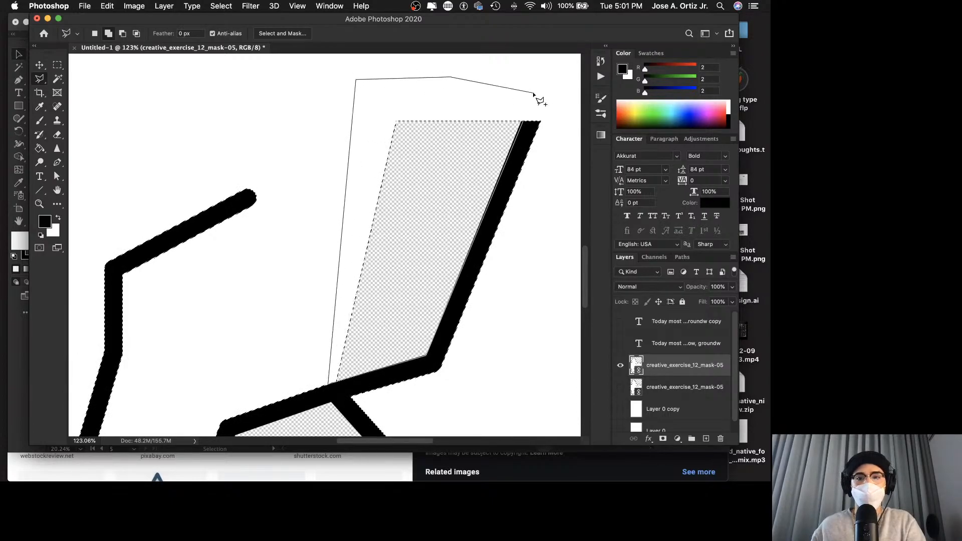
click(530, 128)
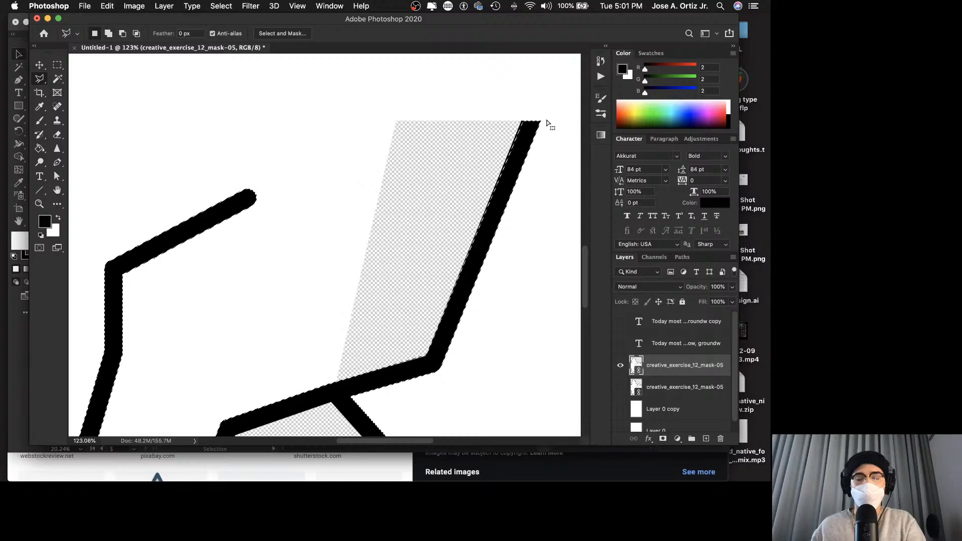
Add the upper triangular transparent gap beside the central black line to the selection with the Polygonal Lasso.
scroll(549, 124, up, 10)
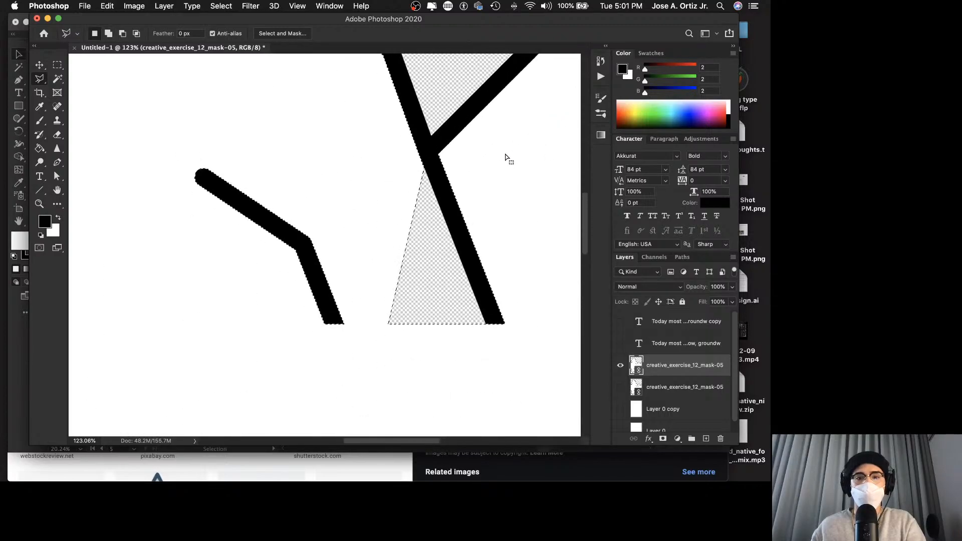
click(425, 171)
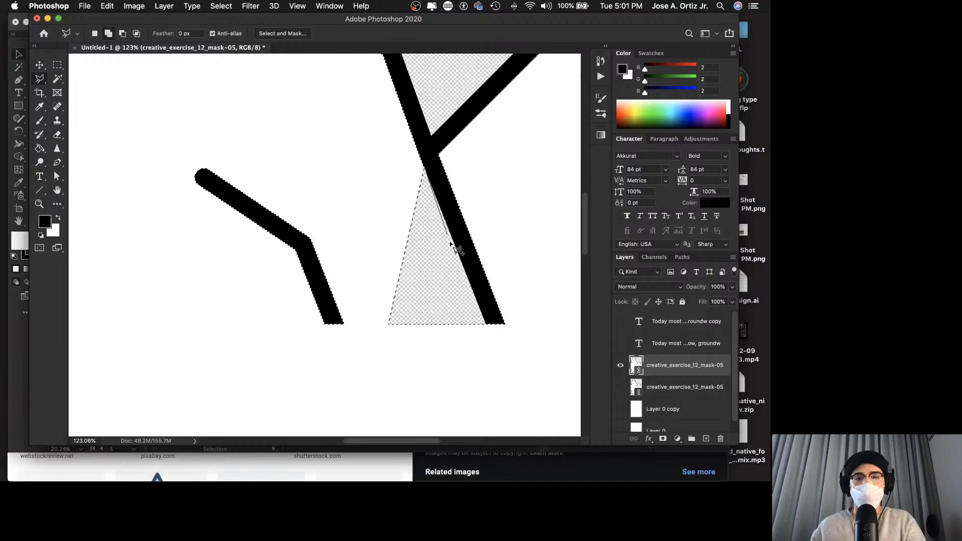
click(486, 324)
click(388, 337)
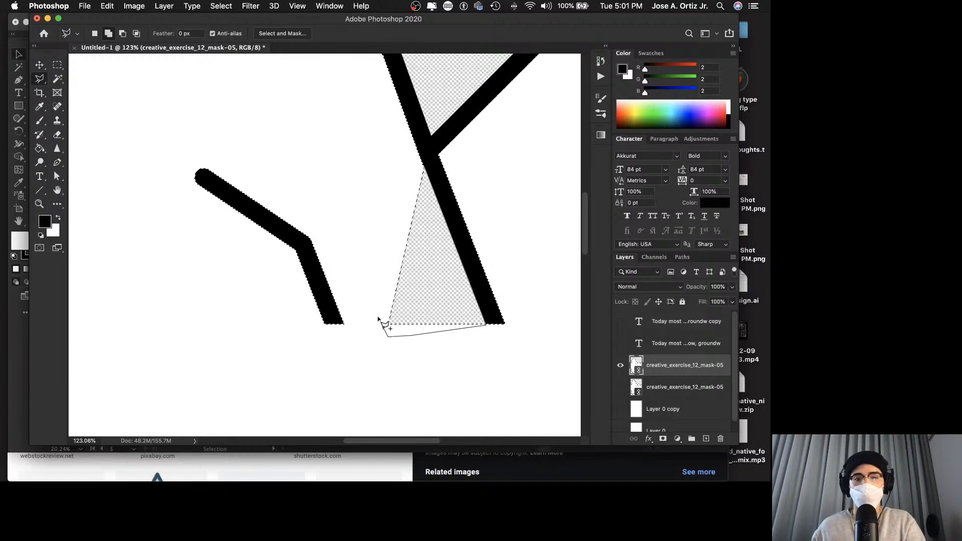
click(375, 222)
click(426, 170)
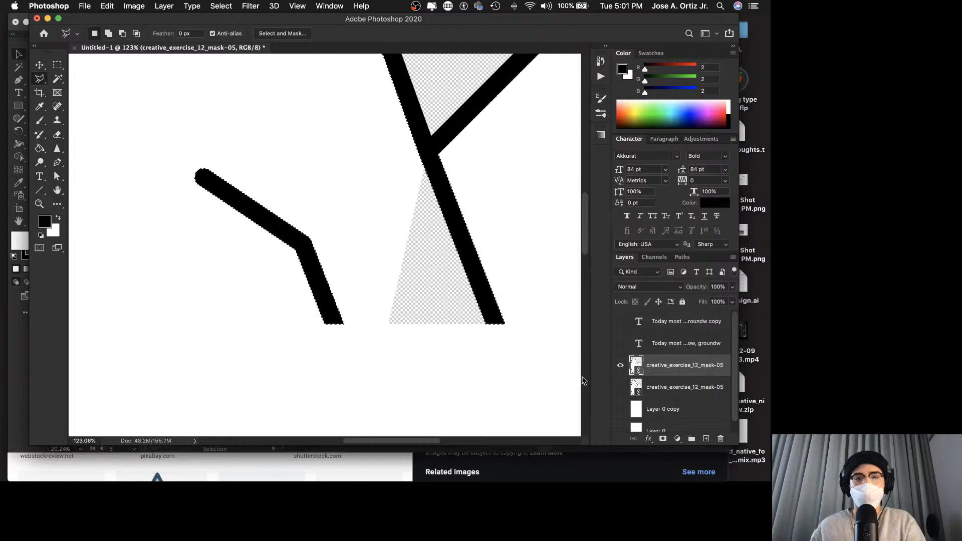
Try adding a layer mask from the selection to the iceberg layer, and undo it.
key(z)
mouse_move(511, 357)
mouse_down()
mouse_move(356, 357)
mouse_move(455, 332)
mouse_up()
alt+click(458, 332)
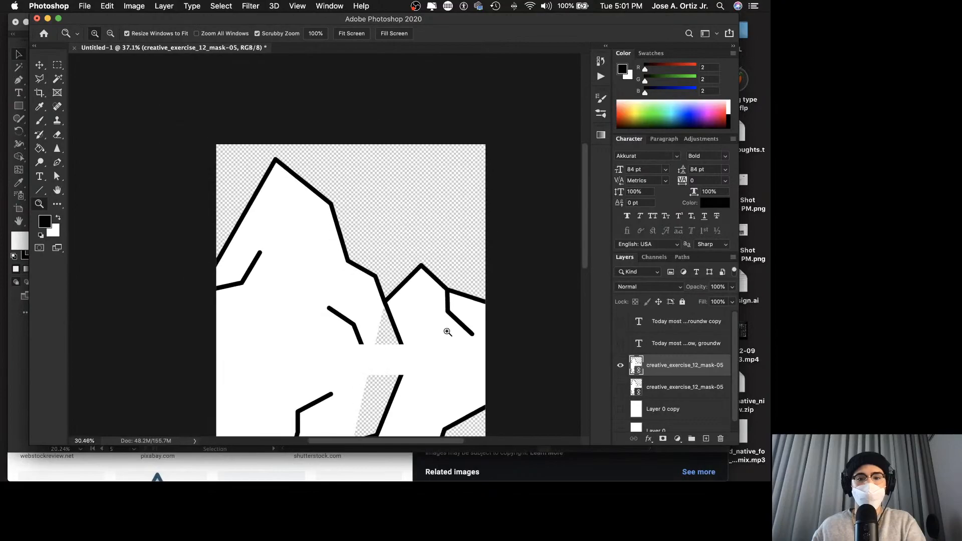
scroll(445, 329, down, 3)
scroll(444, 330, down, 1)
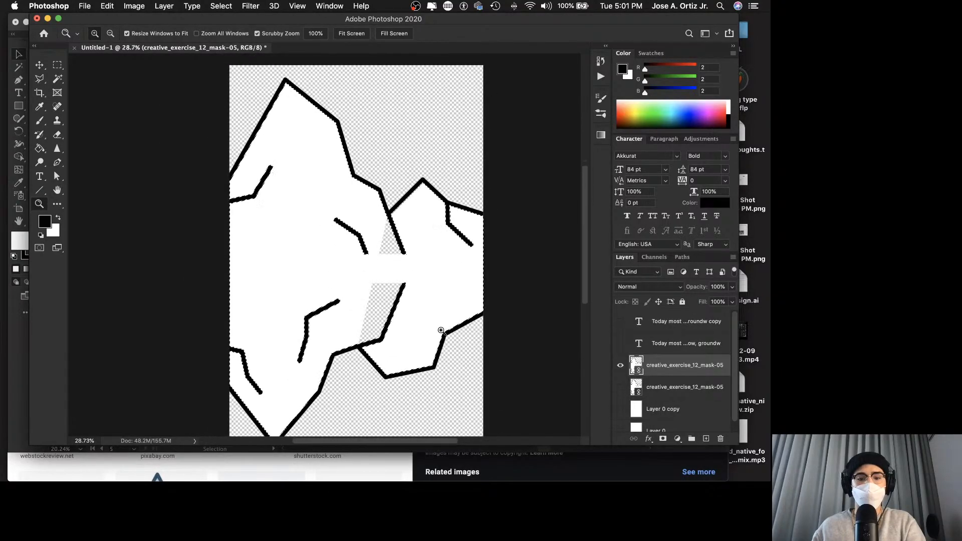
key(v)
click(663, 439)
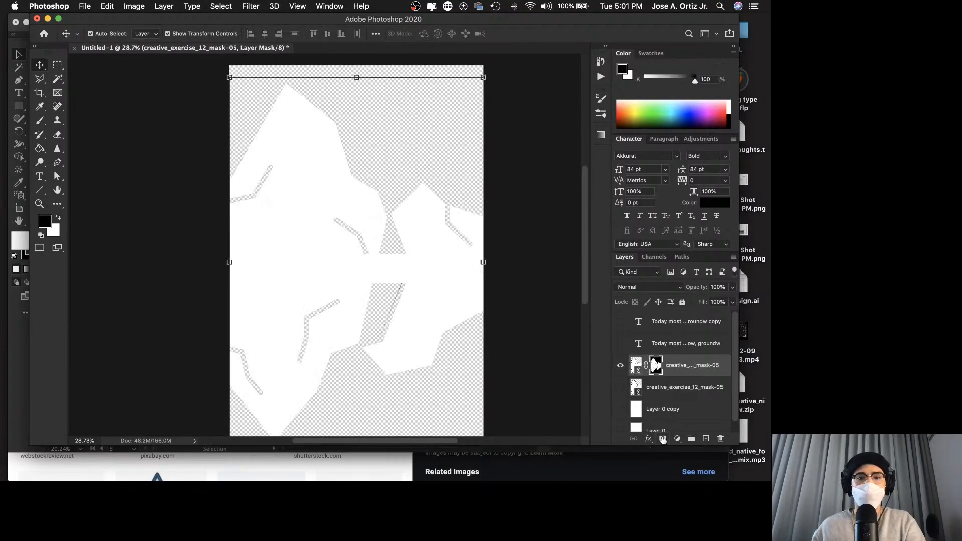
key(super+z)
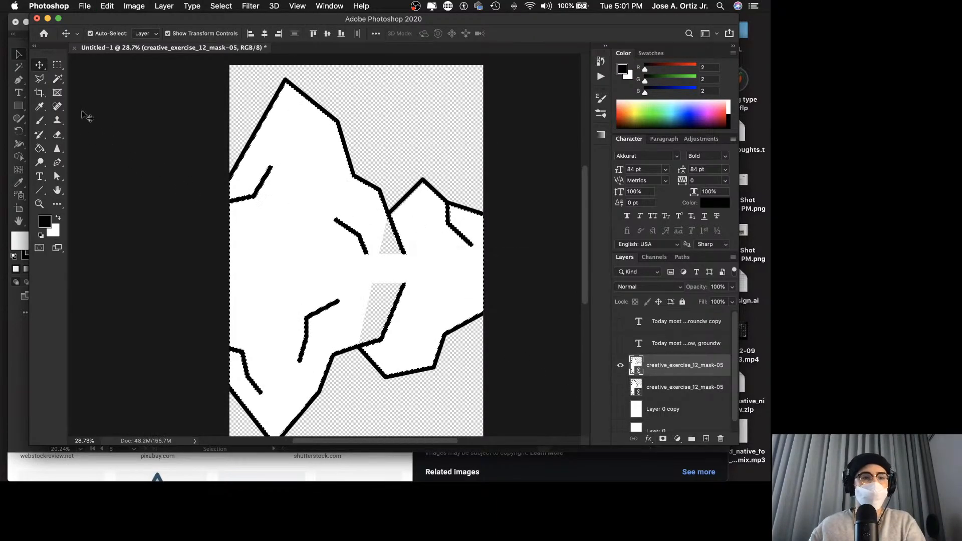
Invert the selection, trying it as a mask on the iceberg layer and undoing that mask.
click(59, 78)
right_click(286, 202)
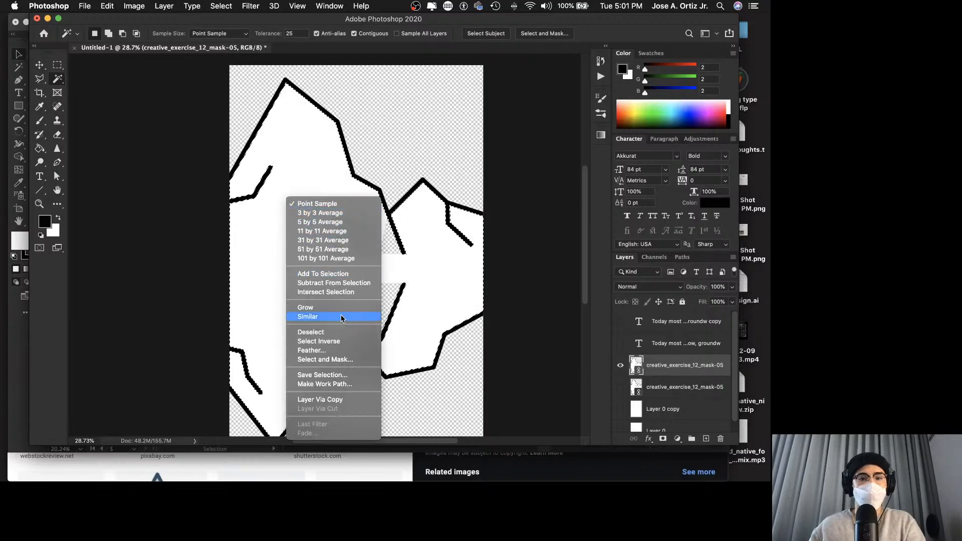
click(335, 341)
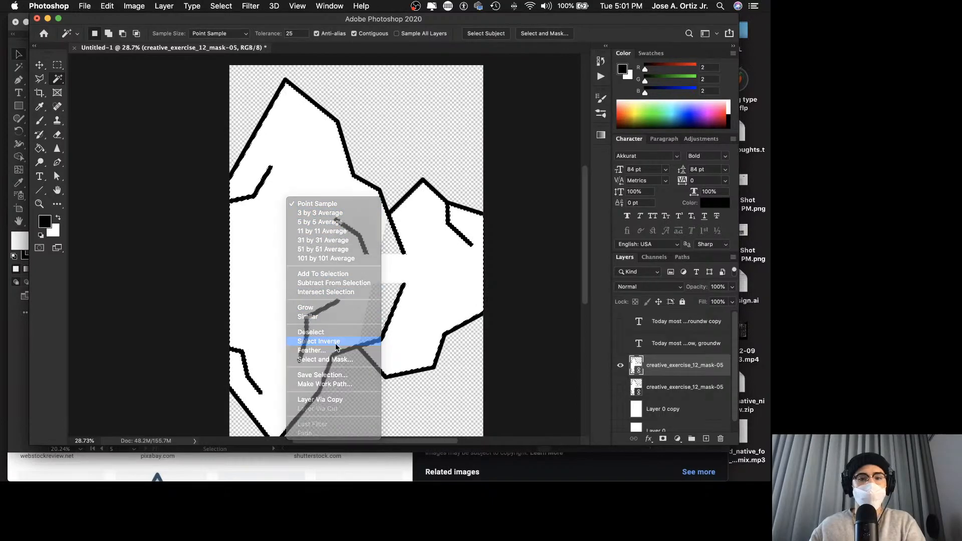
click(662, 440)
key(super+z)
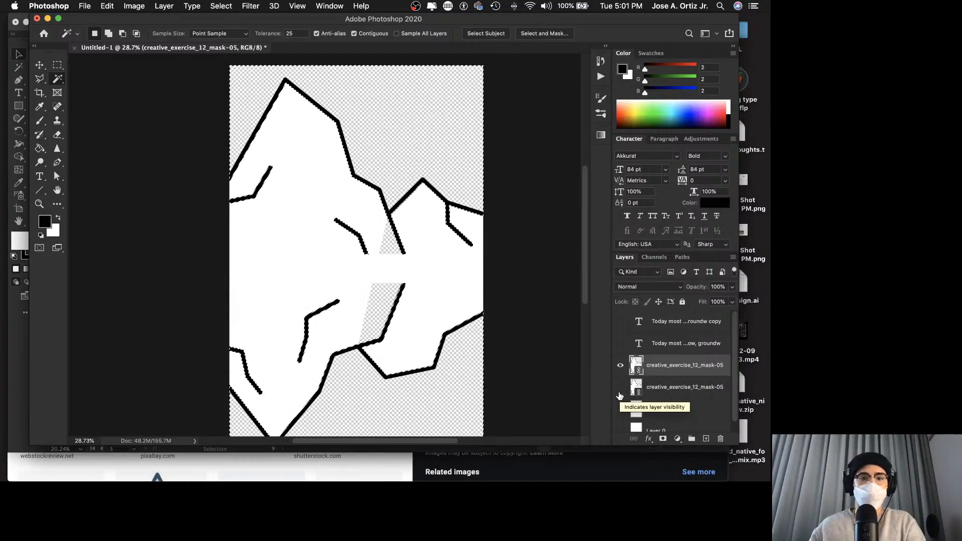
Make a work path from the inverted iceberg selection.
click(680, 258)
click(733, 257)
click(679, 295)
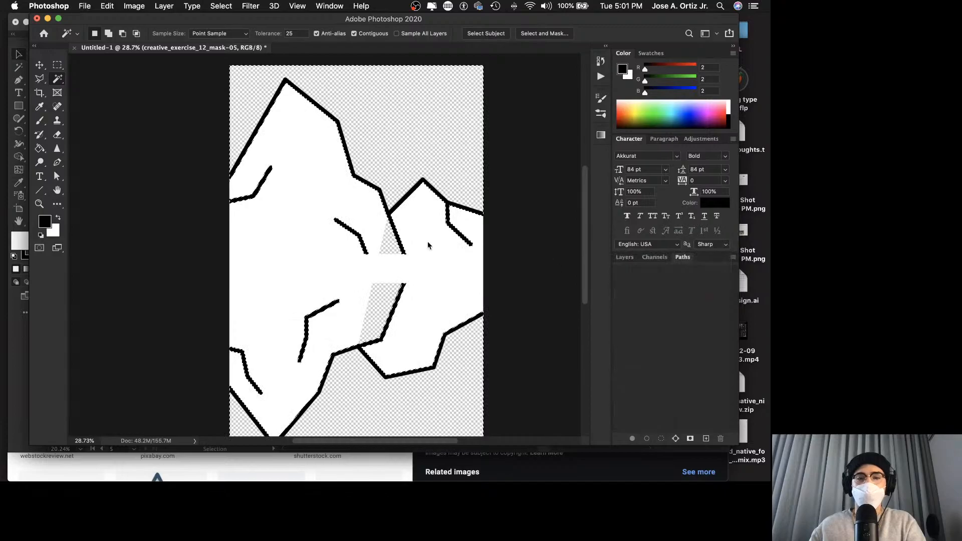
click(389, 197)
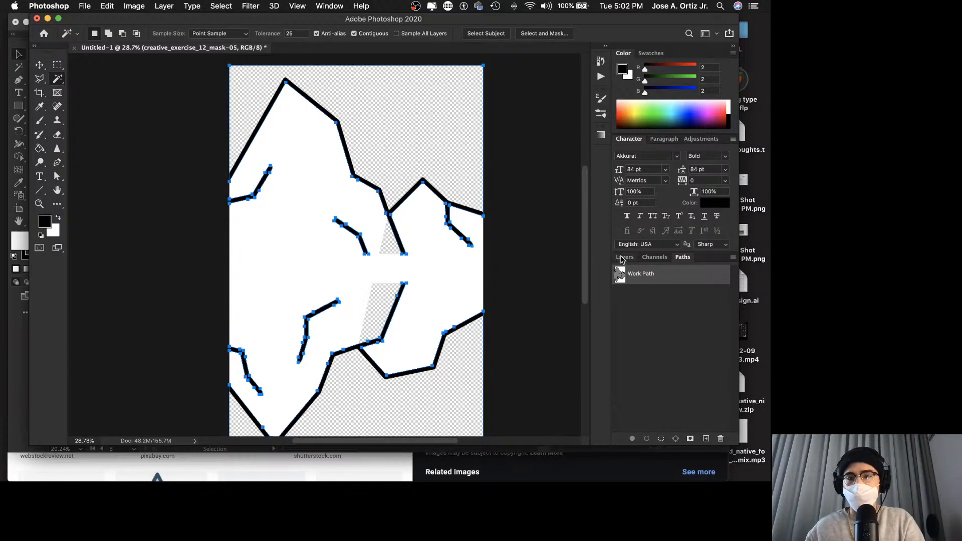
Show the uppermost fresh-water text copy layer and make it the active layer.
click(624, 257)
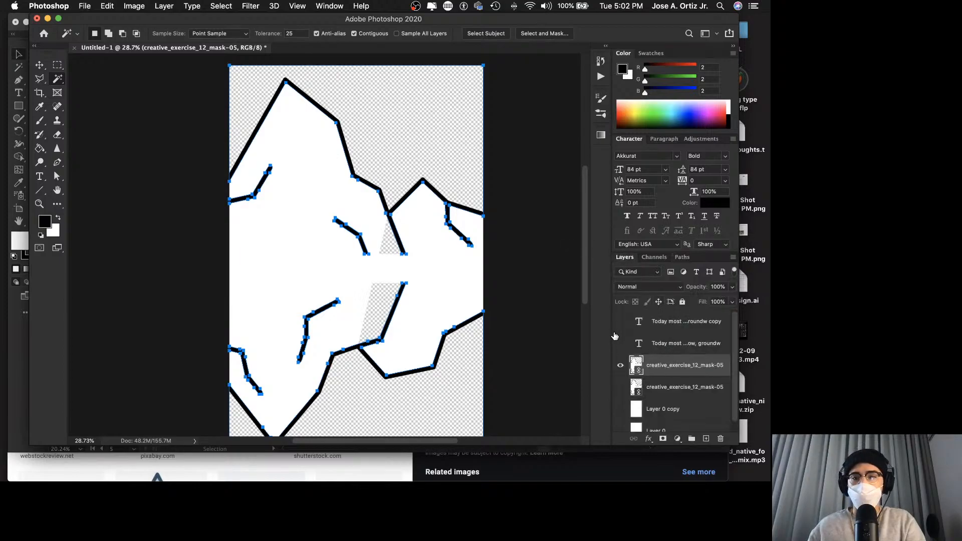
click(620, 321)
click(666, 323)
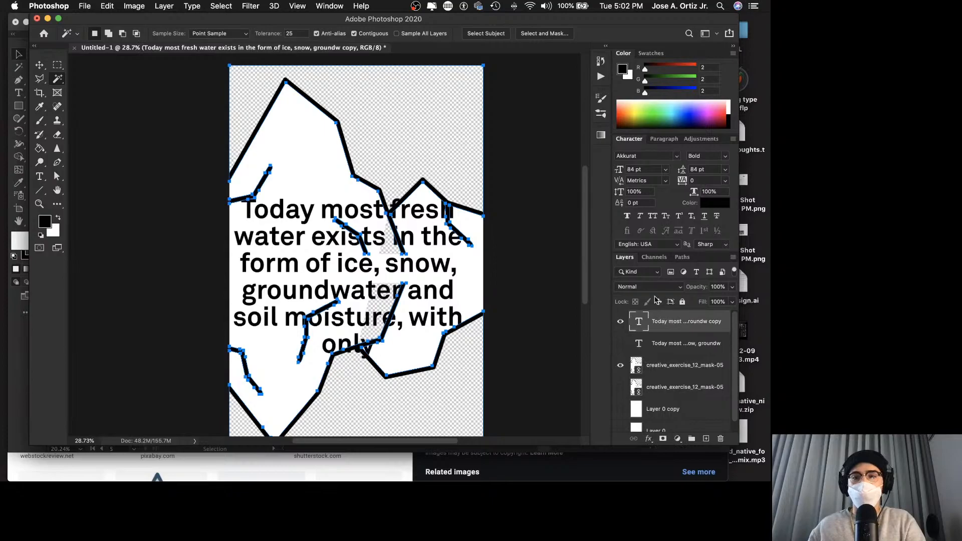
Make a new anti-aliased selection from the work path with a feather radius of 0 pixels.
click(683, 258)
click(729, 258)
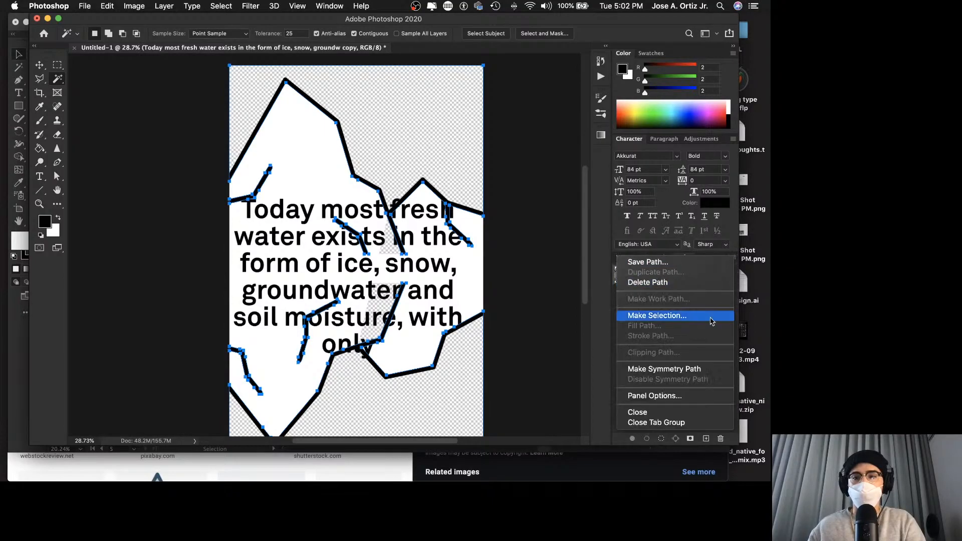
click(677, 312)
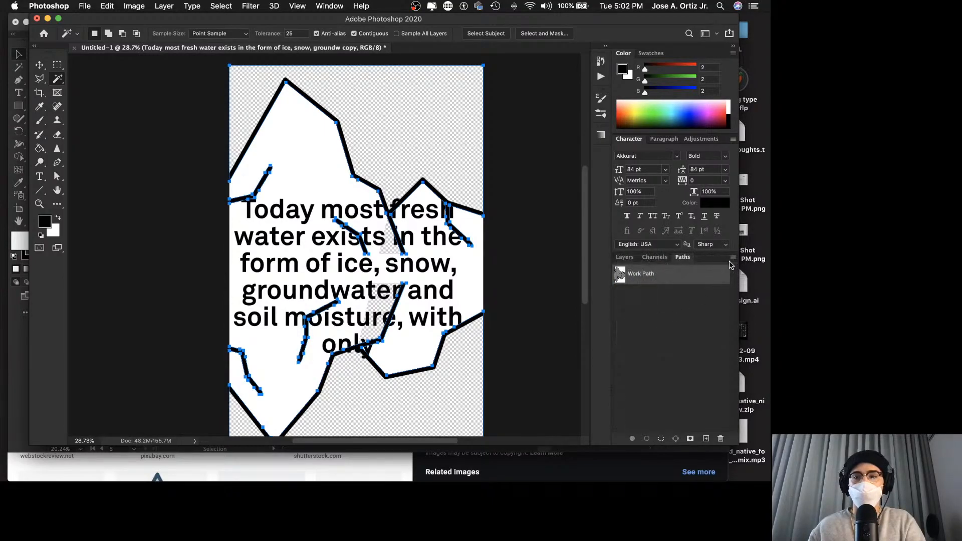
click(732, 258)
click(657, 316)
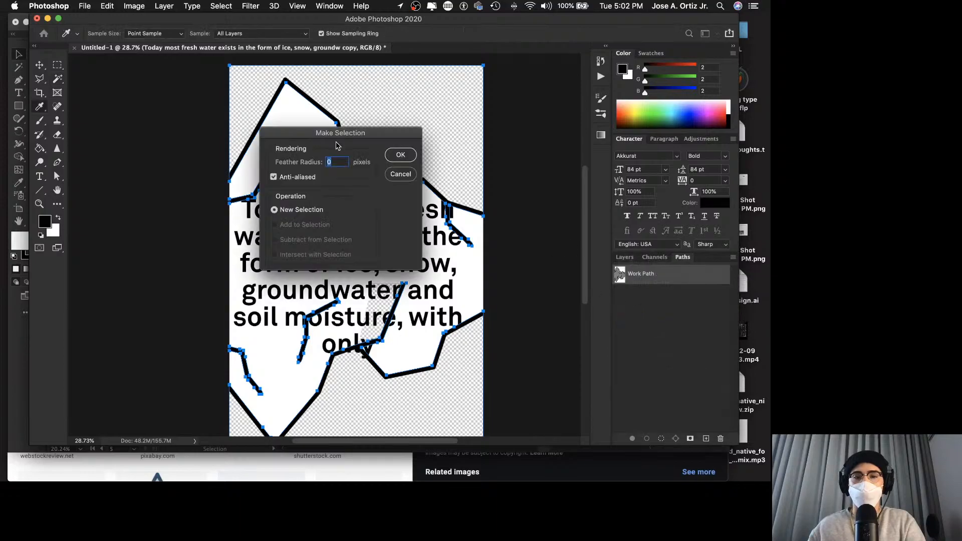
click(400, 156)
key(w)
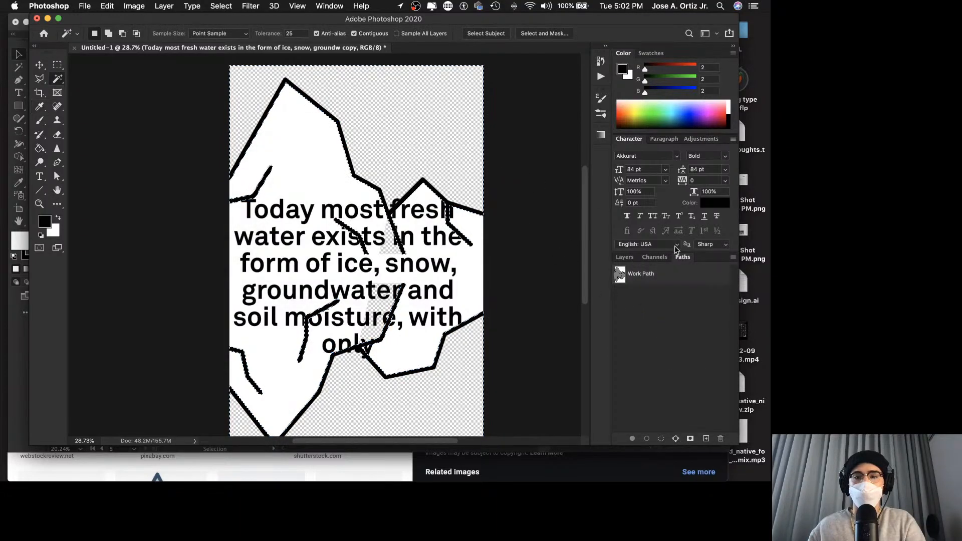
Try masking the visible text copy layer with the path selection, and undo the mask.
click(626, 257)
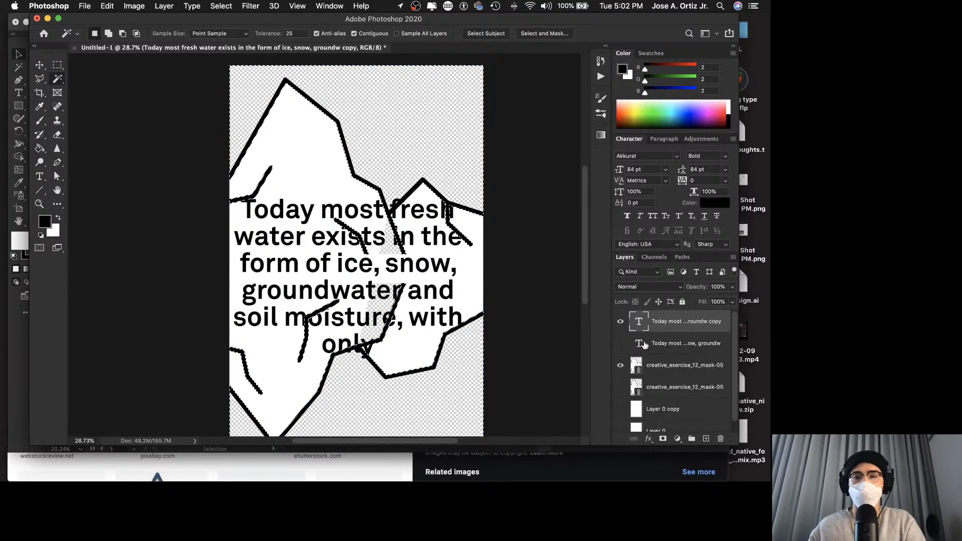
click(664, 439)
key(super+z)
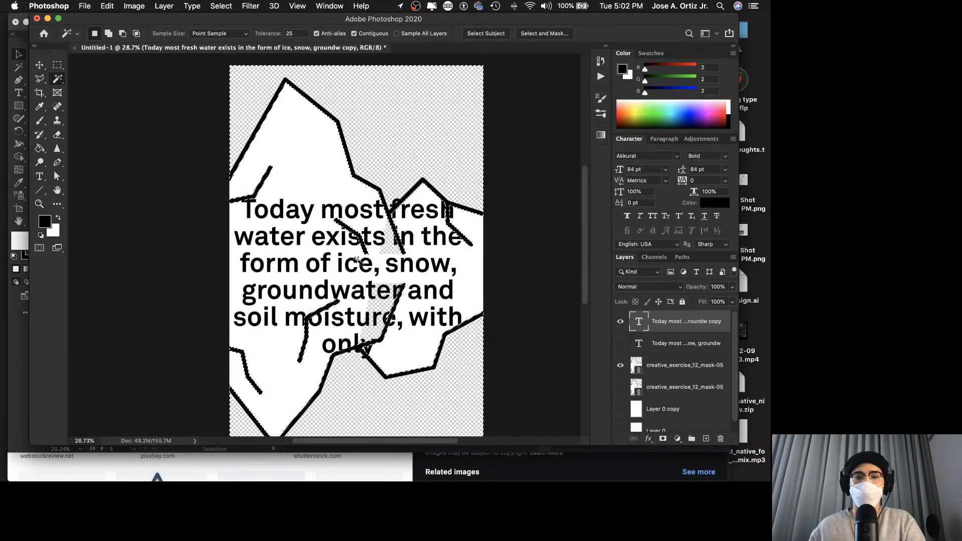
Try masking the text copy layer with the inverse of the current selection, shift the masked layer, and undo both.
right_click(328, 168)
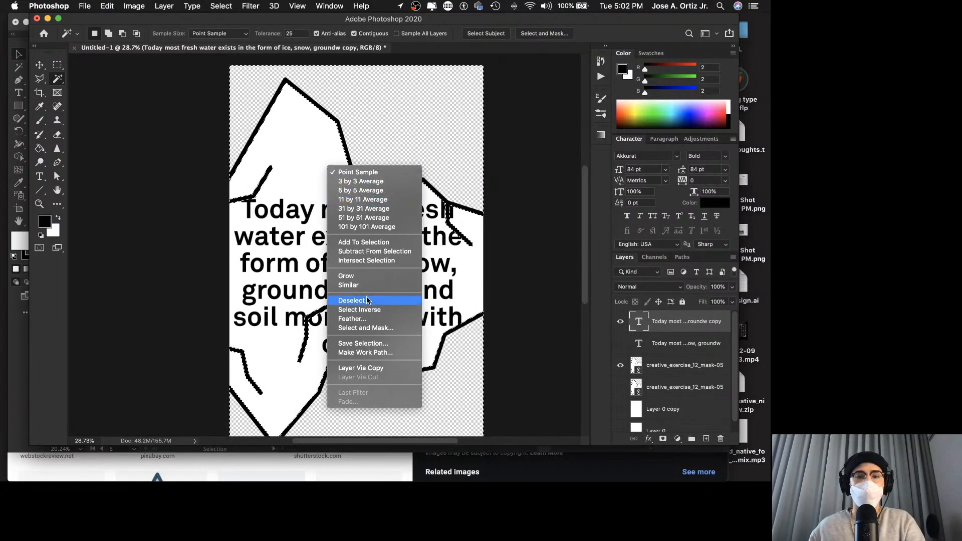
click(373, 310)
click(664, 439)
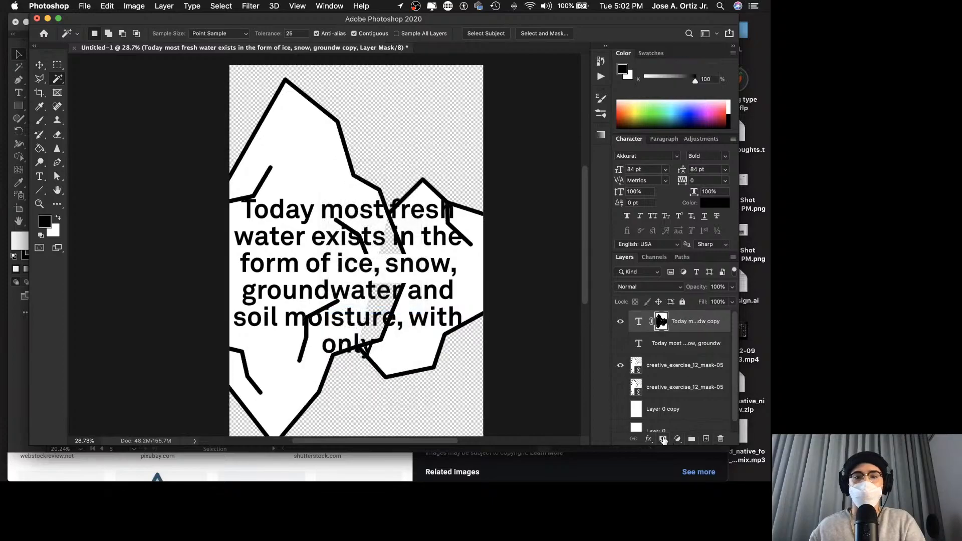
key(v)
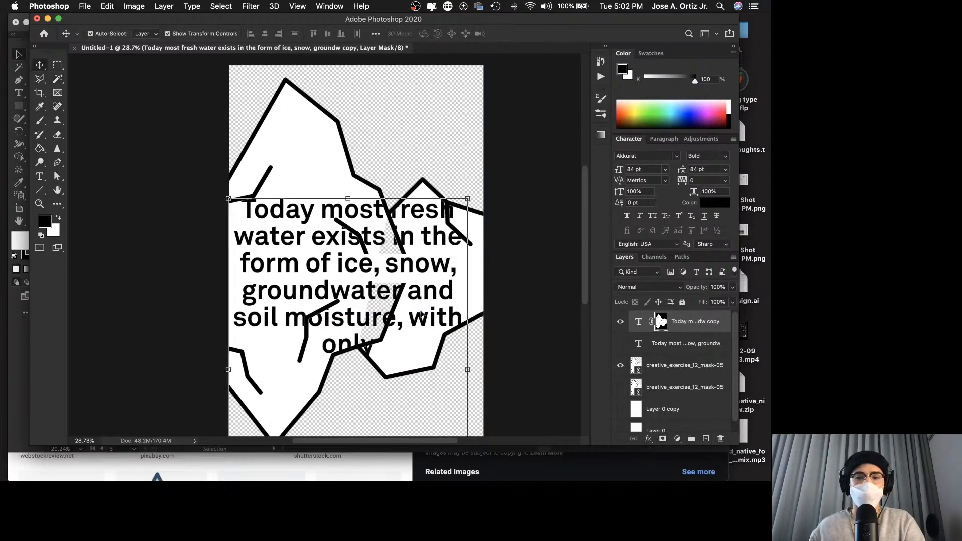
drag(366, 243, 399, 234)
key(super+z)
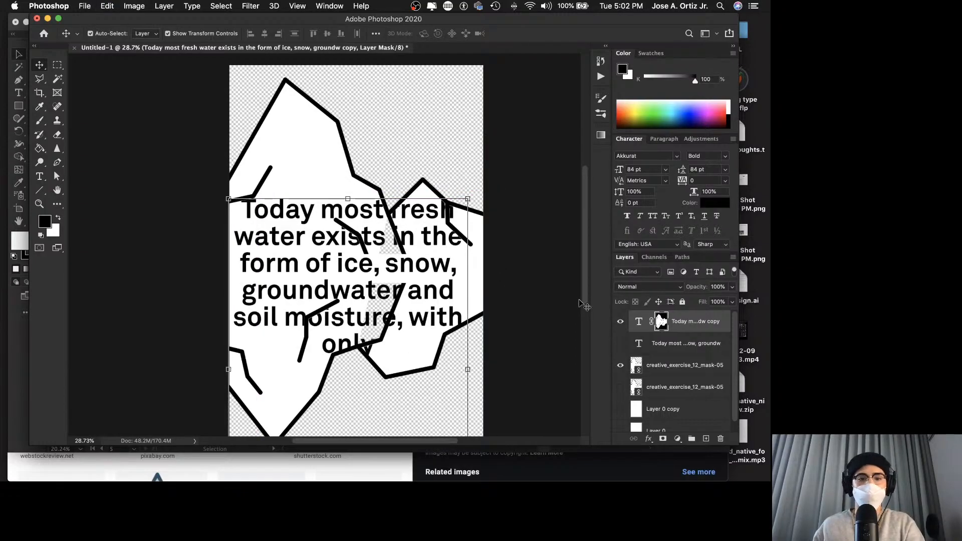
key(super+z)
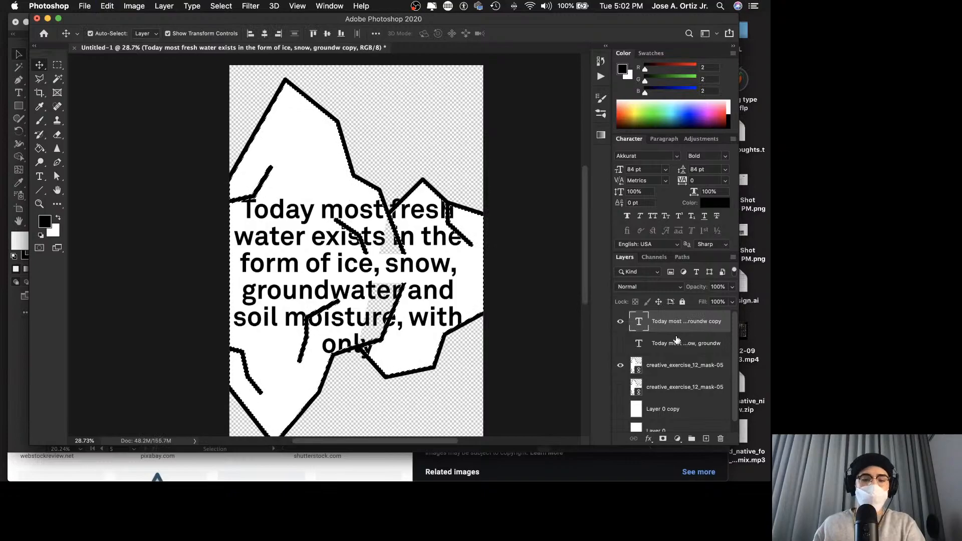
Clear the selection and move the visible text copy layer directly below the hidden original text layer.
click(541, 285)
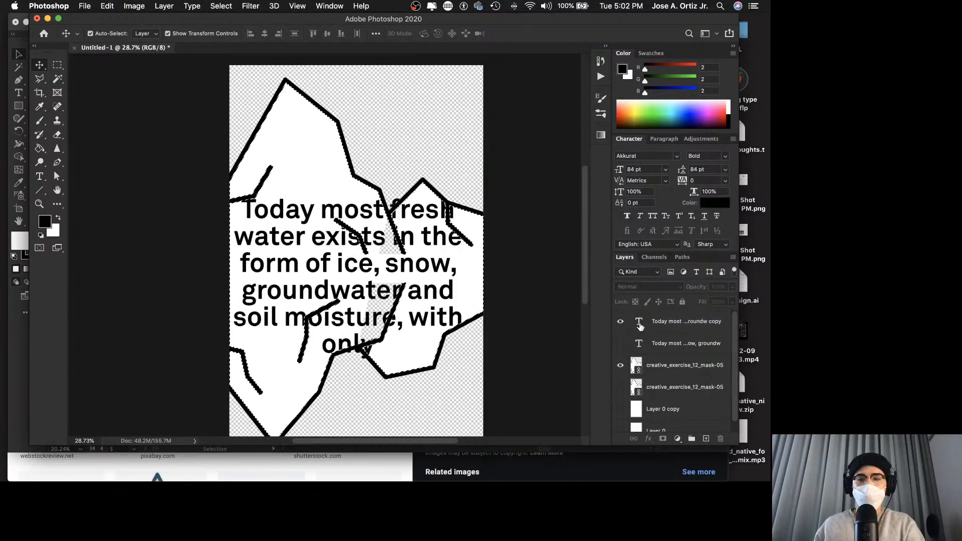
key(super+d)
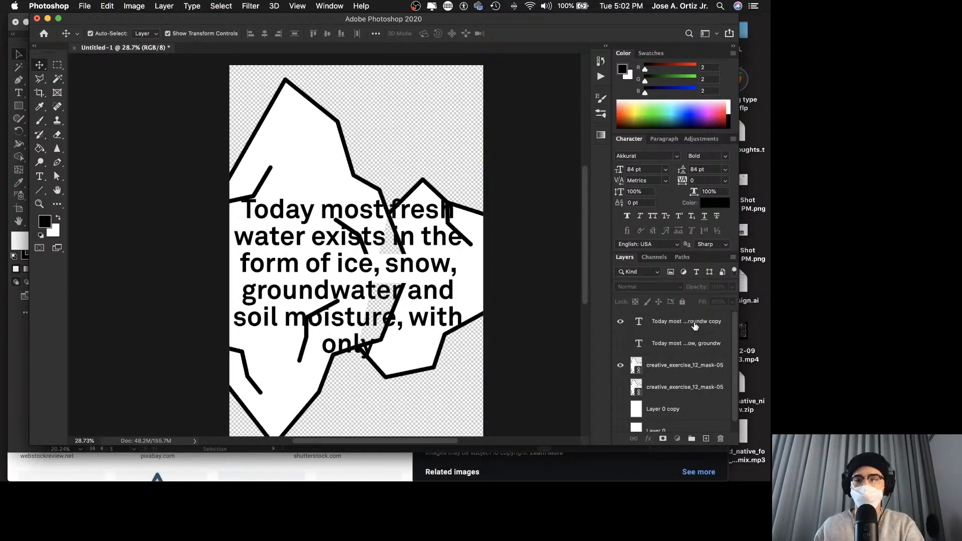
drag(694, 326, 693, 347)
right_click(693, 347)
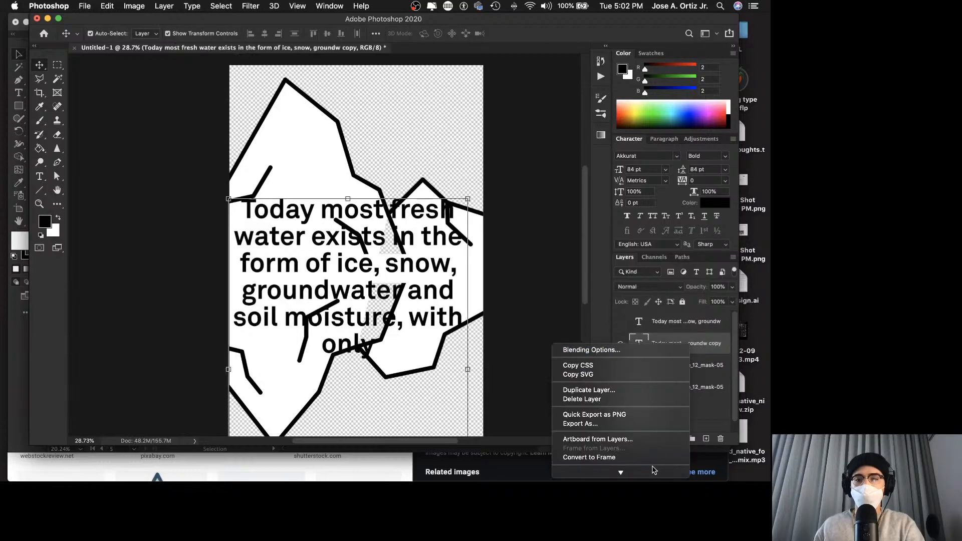
mouse_move(653, 469)
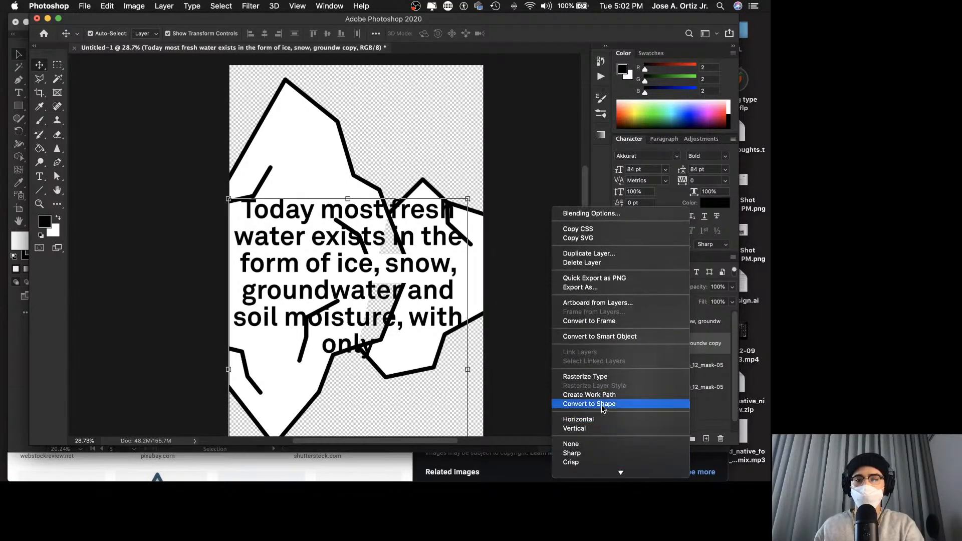
scroll(607, 376, down, 5)
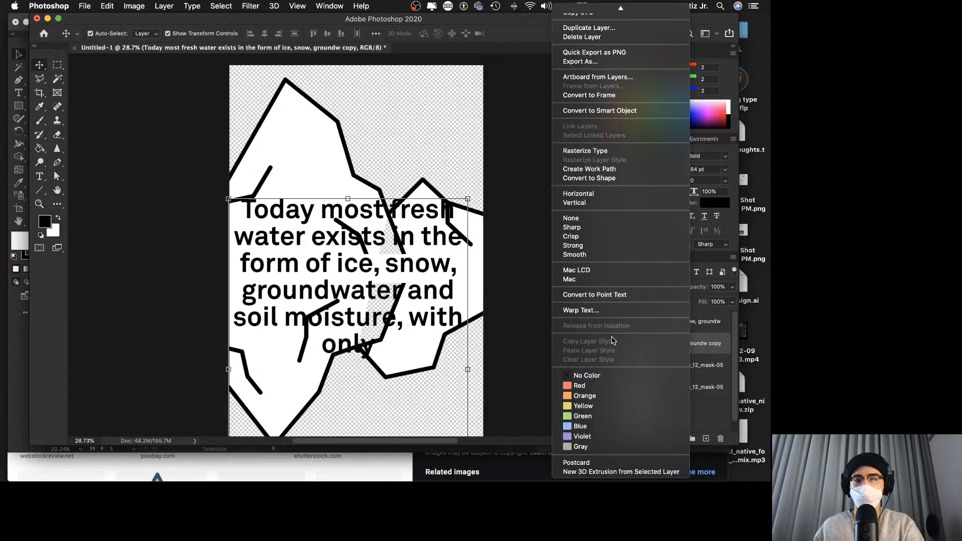
click(522, 145)
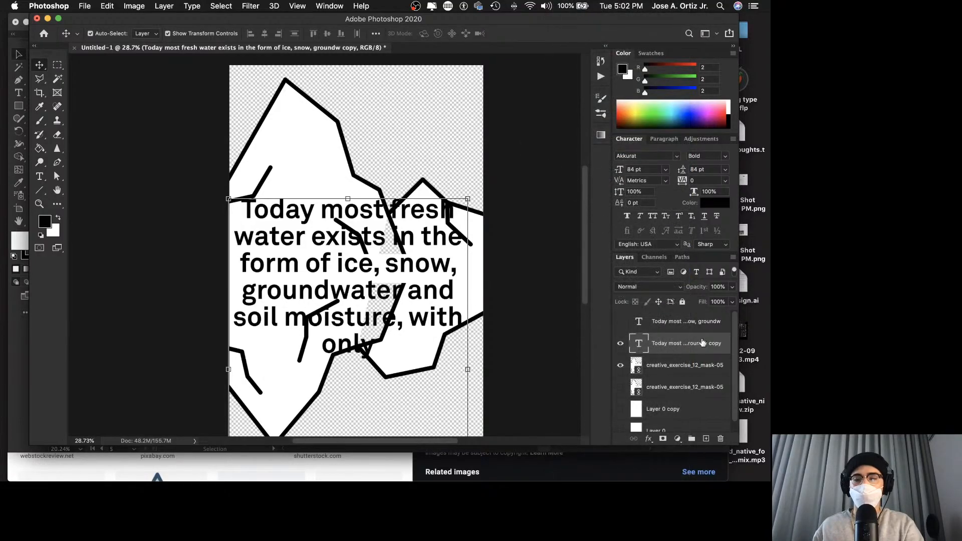
Move the visible iceberg layer directly above the text copy layer and clip it to the text with a clipping mask.
drag(699, 369, 694, 346)
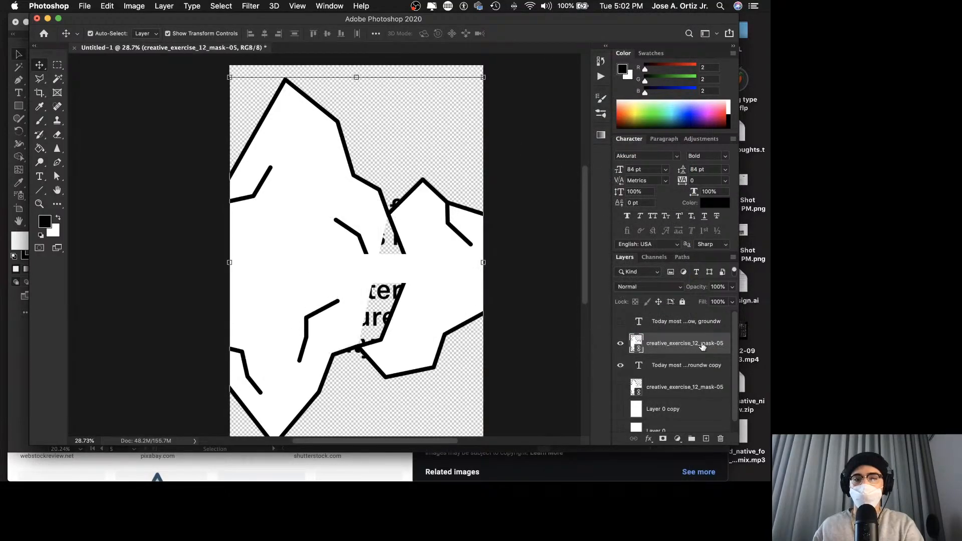
right_click(700, 345)
mouse_move(644, 472)
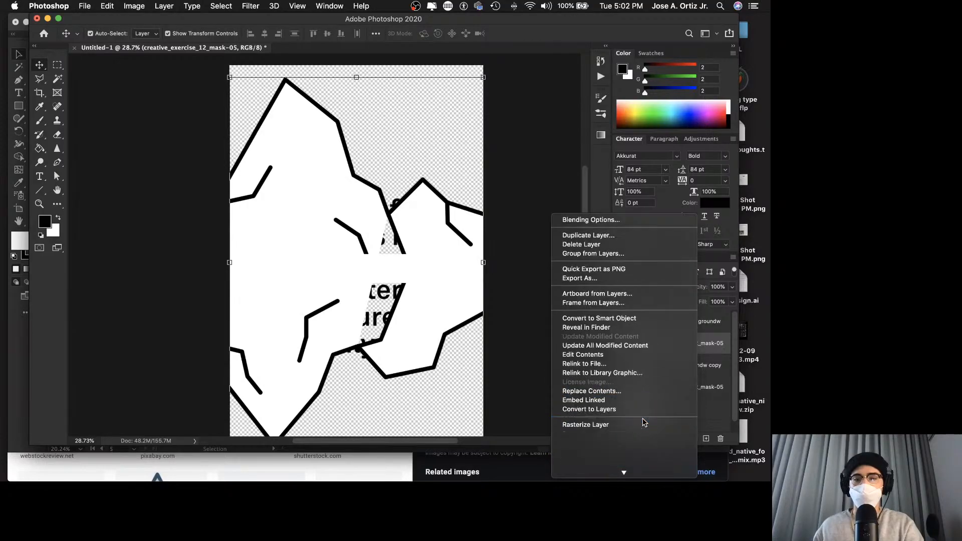
click(622, 387)
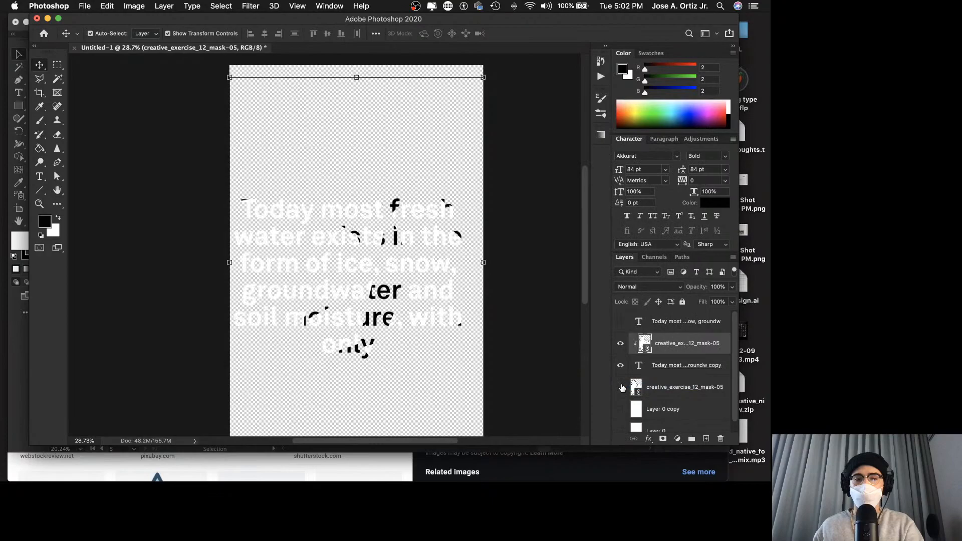
Shift the clipped iceberg graphic down and to the left inside the text.
click(556, 303)
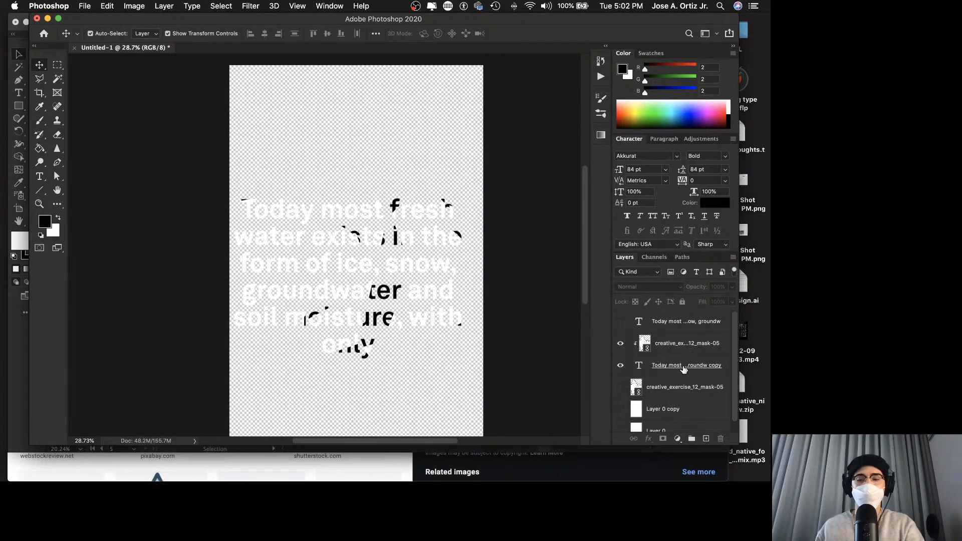
click(390, 294)
click(639, 366)
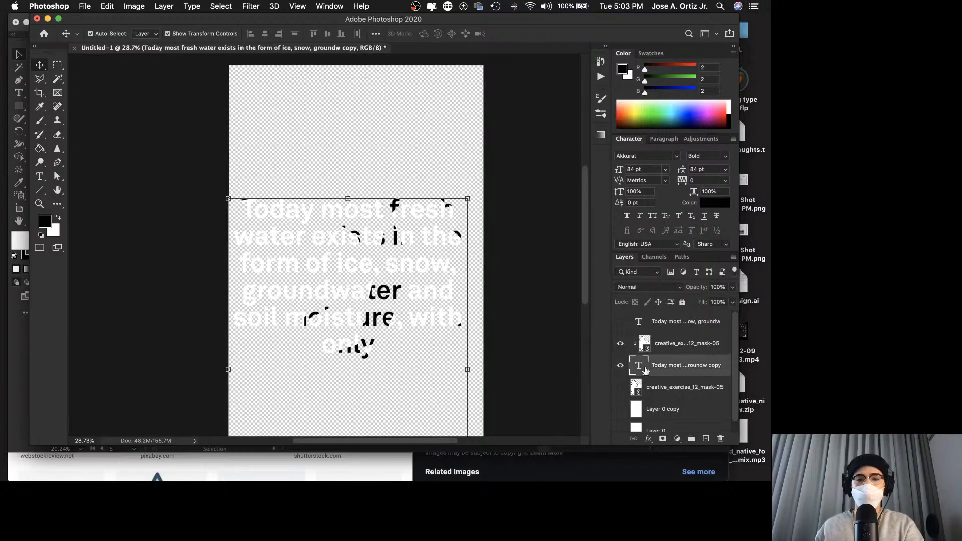
drag(394, 269, 354, 364)
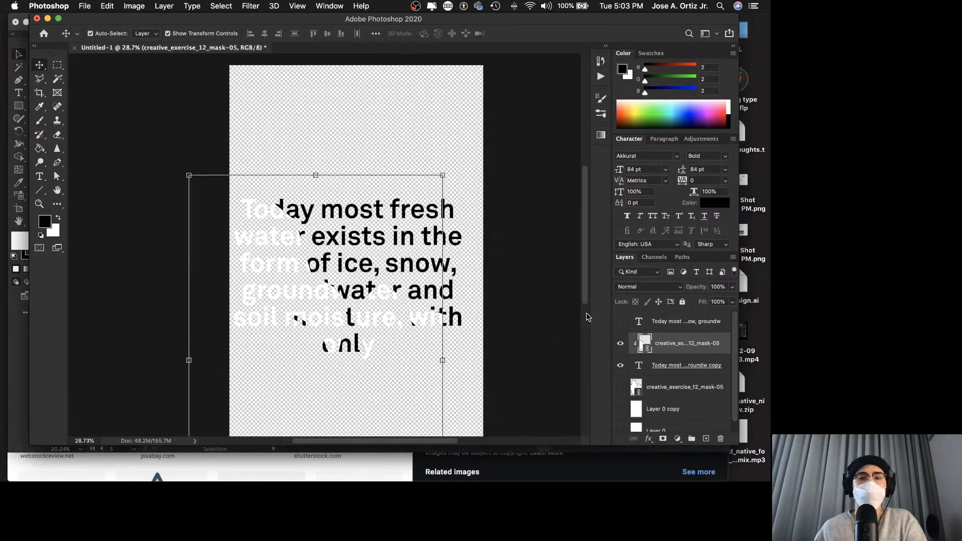
click(532, 311)
Show Layer 0 copy behind the text and add a Color Overlay effect to it.
scroll(706, 366, down, 1)
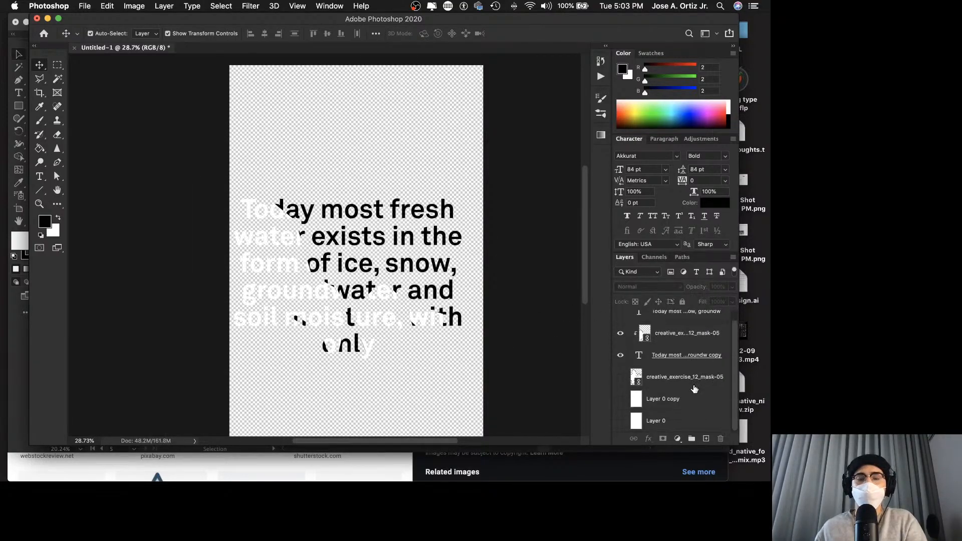
click(638, 407)
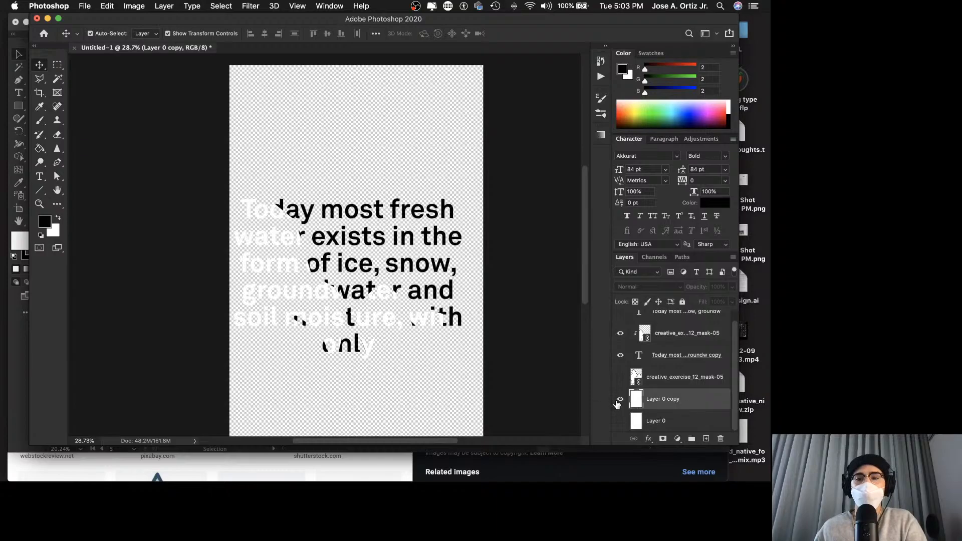
click(618, 402)
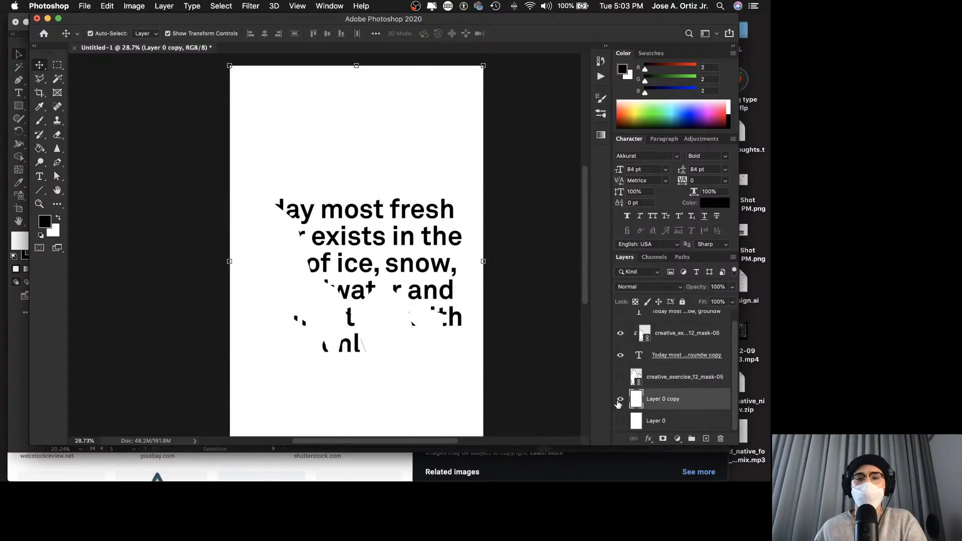
right_click(693, 401)
key(Escape)
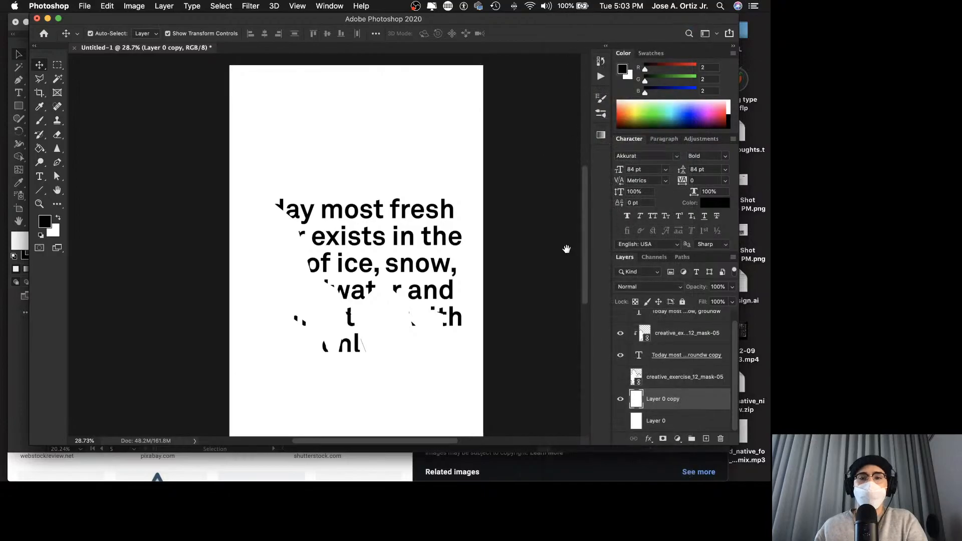
click(401, 299)
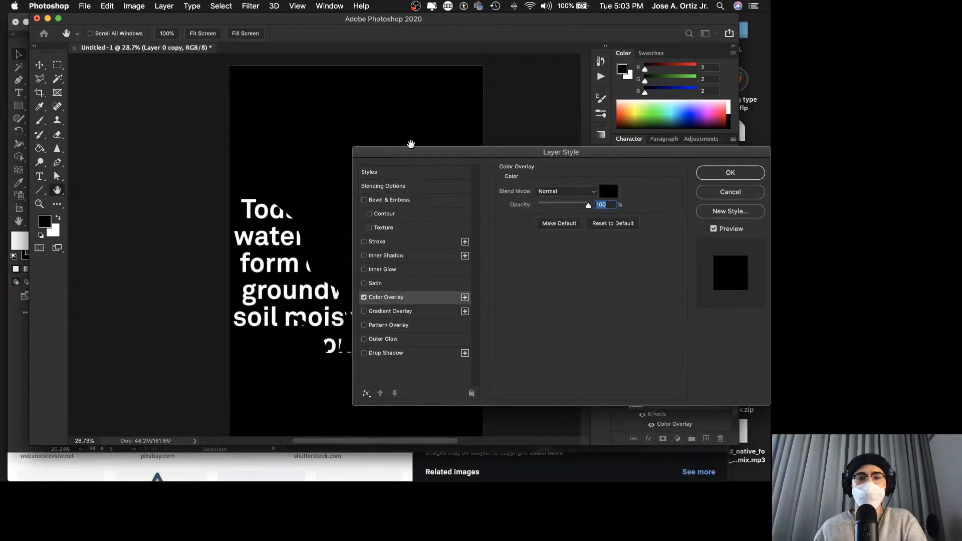
Set the Color Overlay of Layer 0 copy to light blue #10d1d8 and apply the layer style.
drag(408, 153, 531, 132)
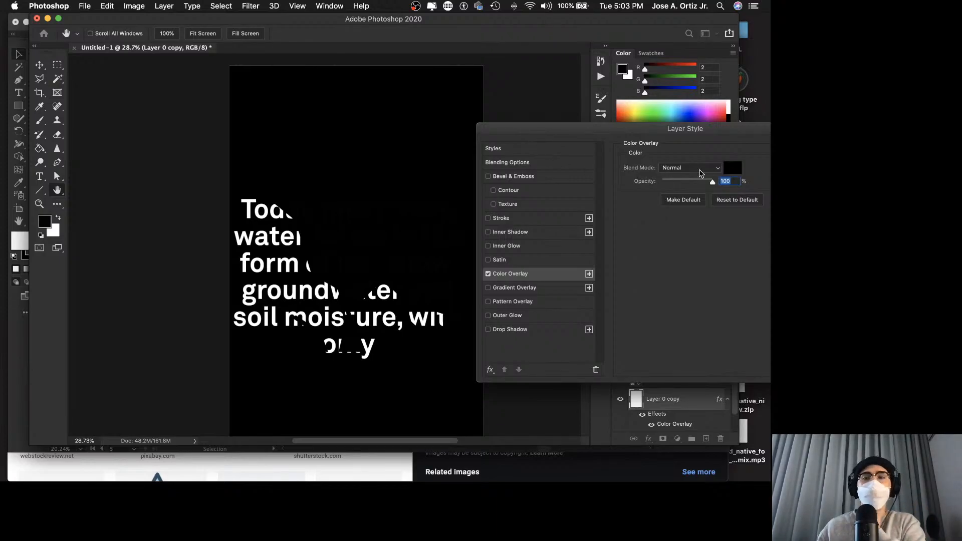
click(731, 168)
click(625, 191)
click(646, 218)
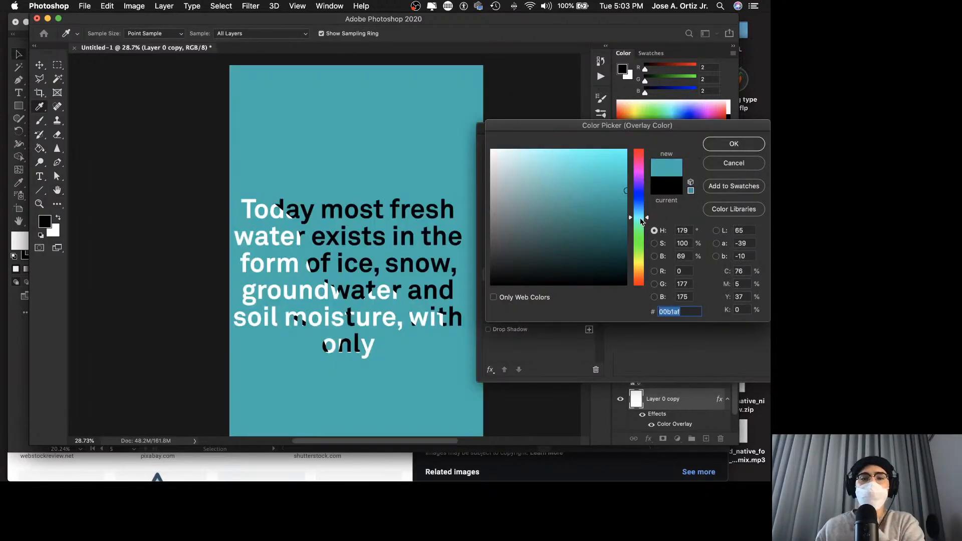
mouse_move(605, 200)
mouse_down()
mouse_move(611, 161)
mouse_move(612, 190)
mouse_move(634, 174)
mouse_move(638, 217)
mouse_up()
click(631, 175)
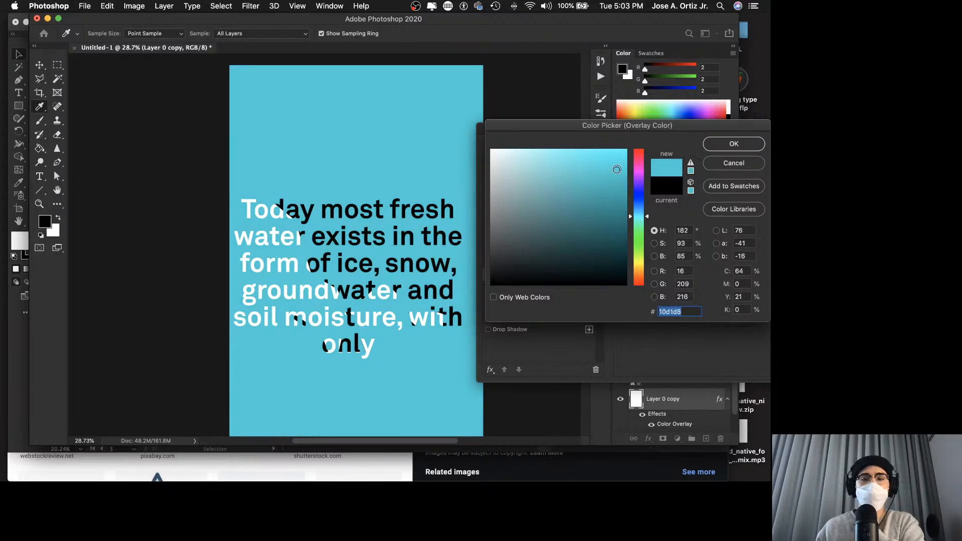
click(734, 144)
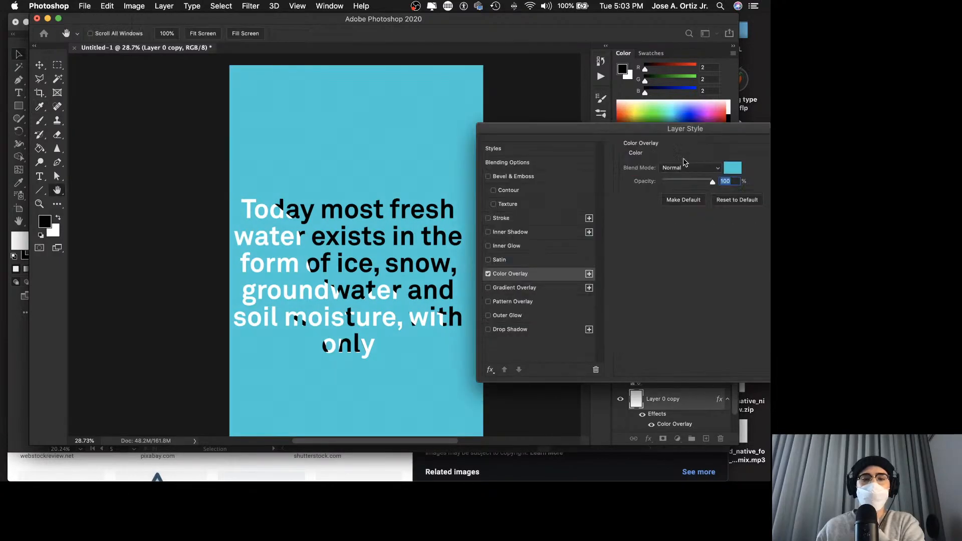
drag(693, 129, 482, 149)
click(642, 168)
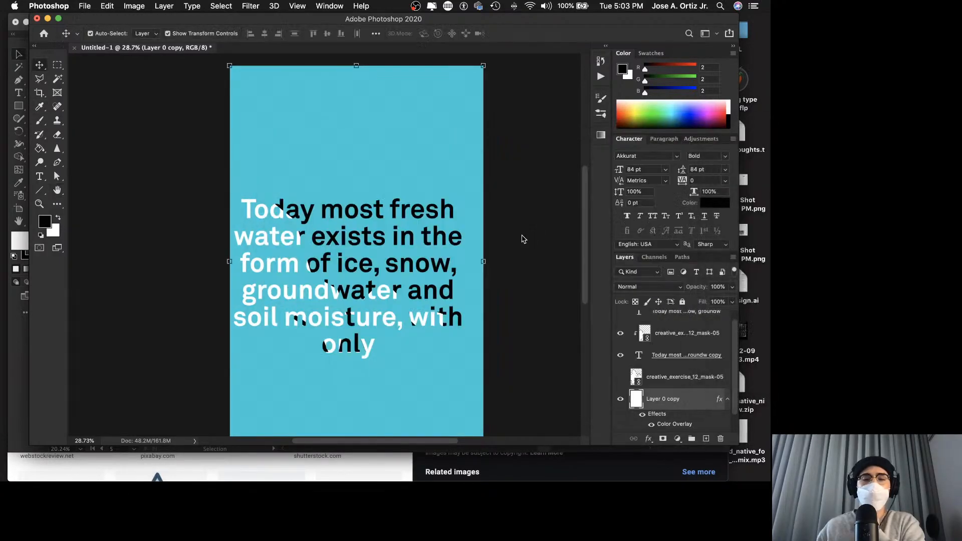
Reposition the clipped iceberg graphic so its white fill falls across the middle of the text.
click(670, 339)
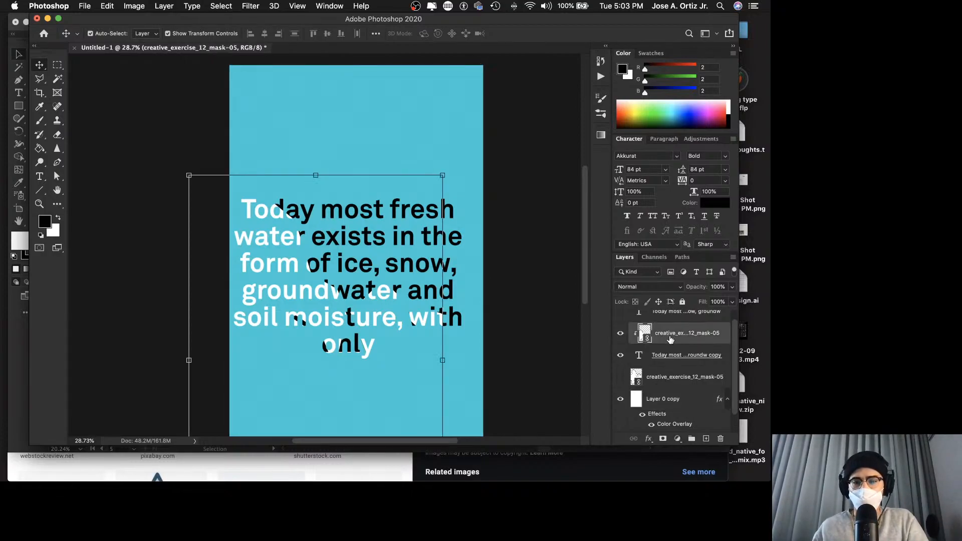
drag(294, 246, 310, 288)
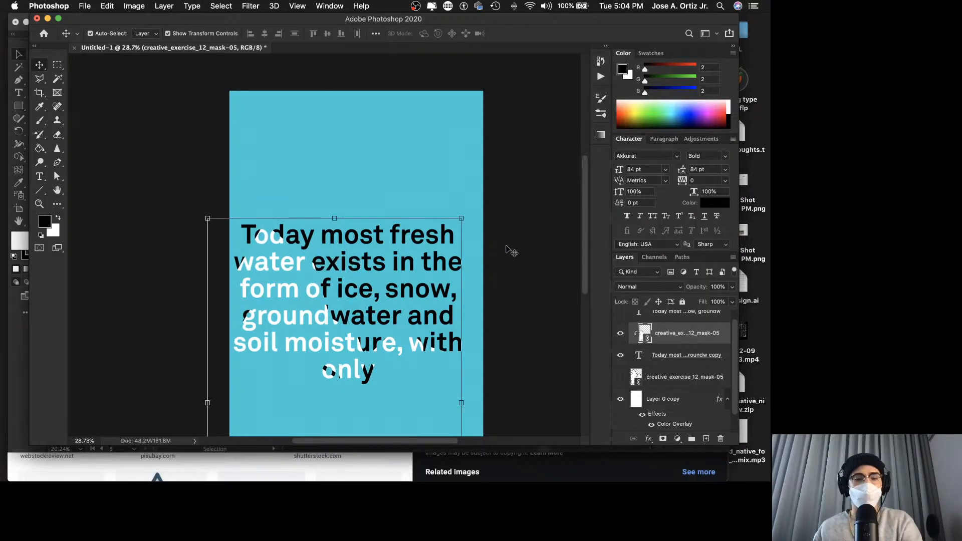
click(525, 246)
scroll(525, 246, down, 5)
scroll(525, 246, up, 3)
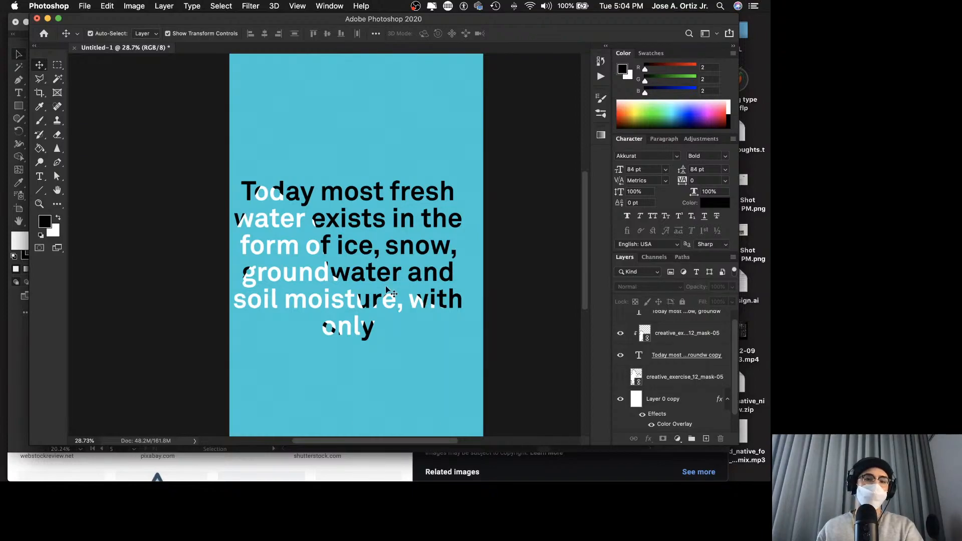
drag(324, 286, 383, 258)
Try scaling the clipped iceberg graphic down to about 64% over the text, and discard the transform.
key(ctrl+t)
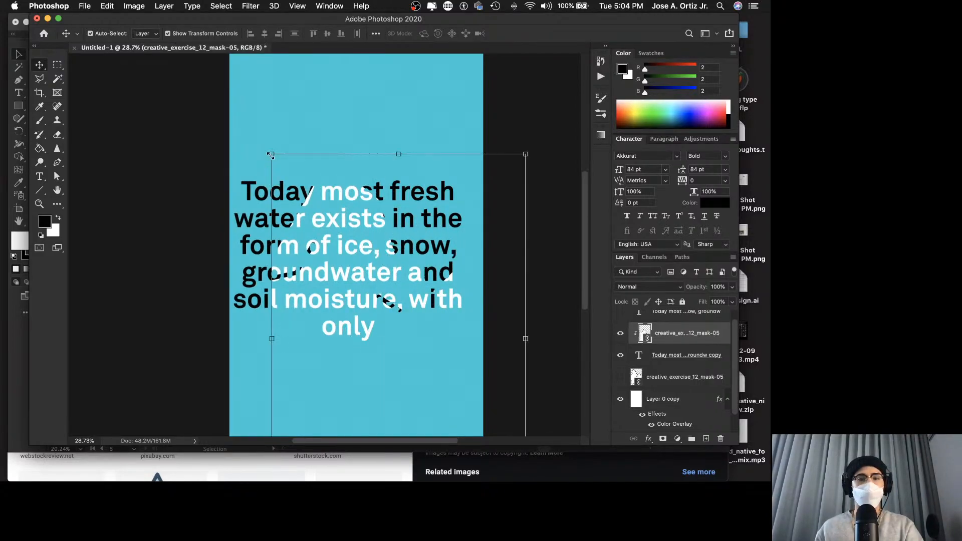
drag(273, 159, 370, 283)
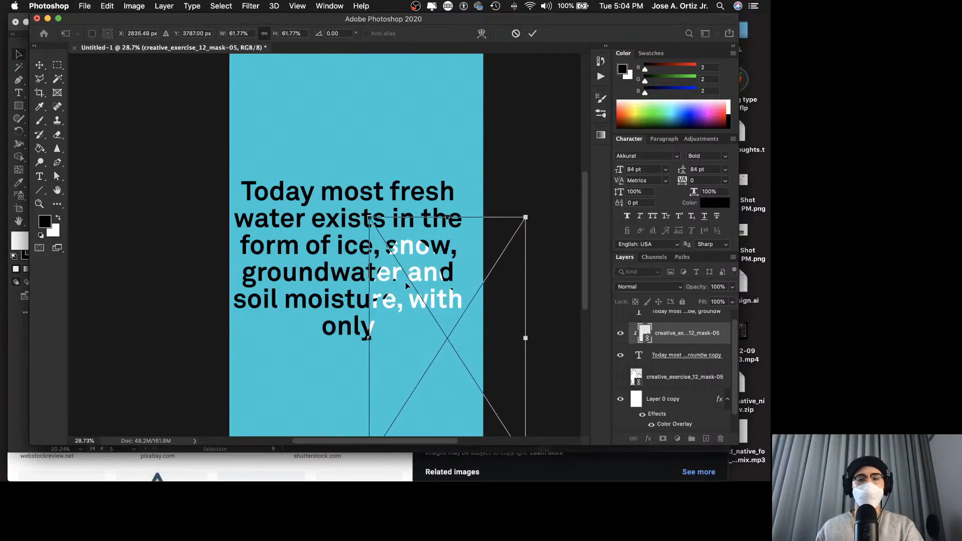
key(super+z)
drag(271, 142, 279, 208)
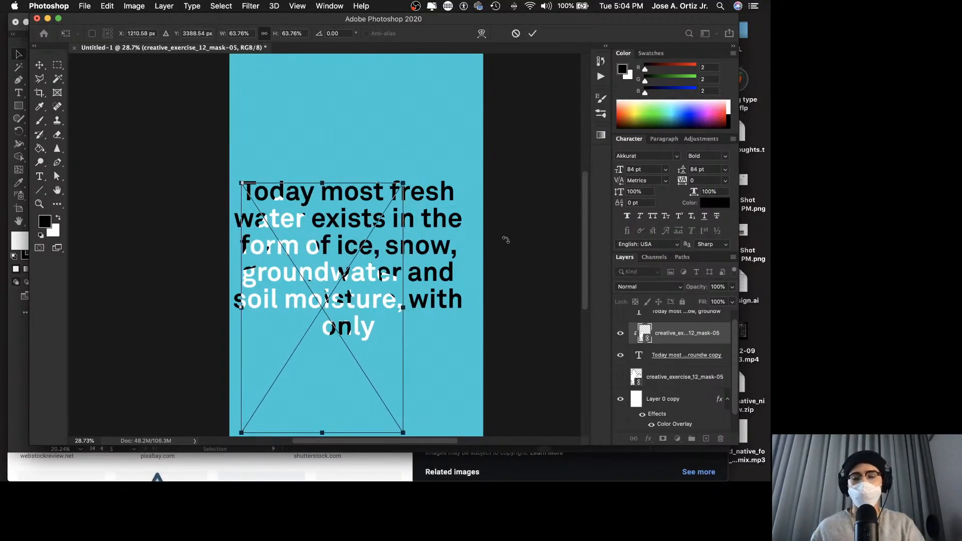
click(566, 236)
click(566, 236)
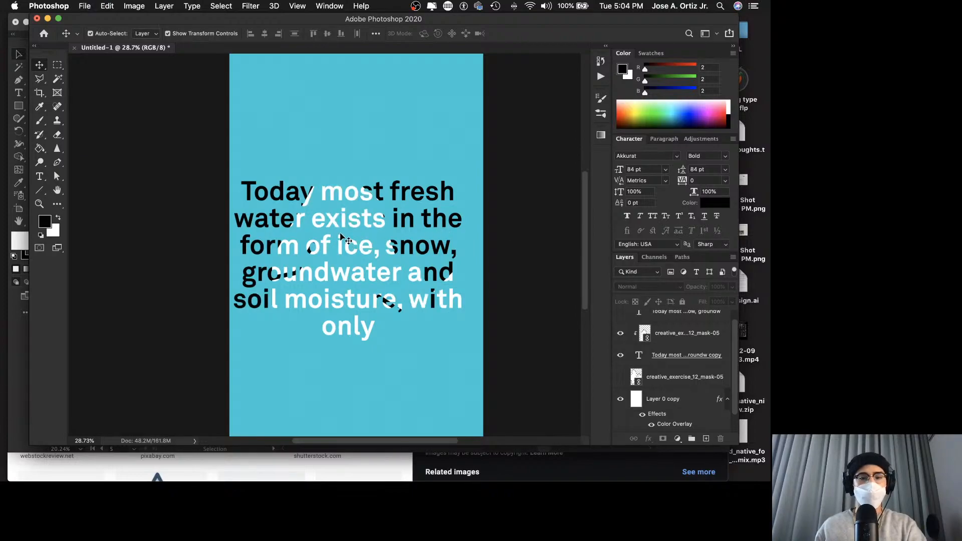
Nudge the clipped iceberg graphic slightly down and to the left inside the text.
drag(346, 239, 335, 257)
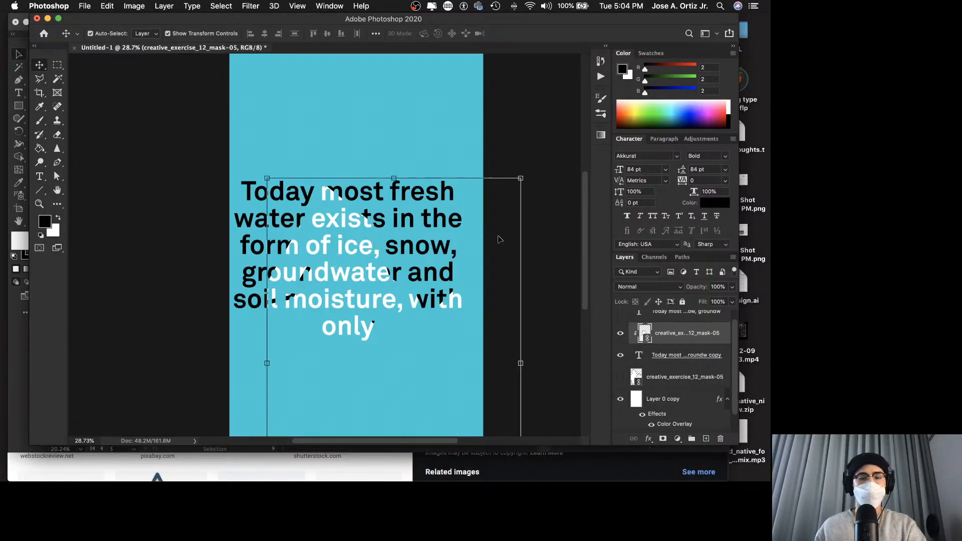
Duplicate the clipped iceberg graphic layer and release the copy from the clipping mask.
click(500, 239)
scroll(506, 237, down, 2)
click(507, 237)
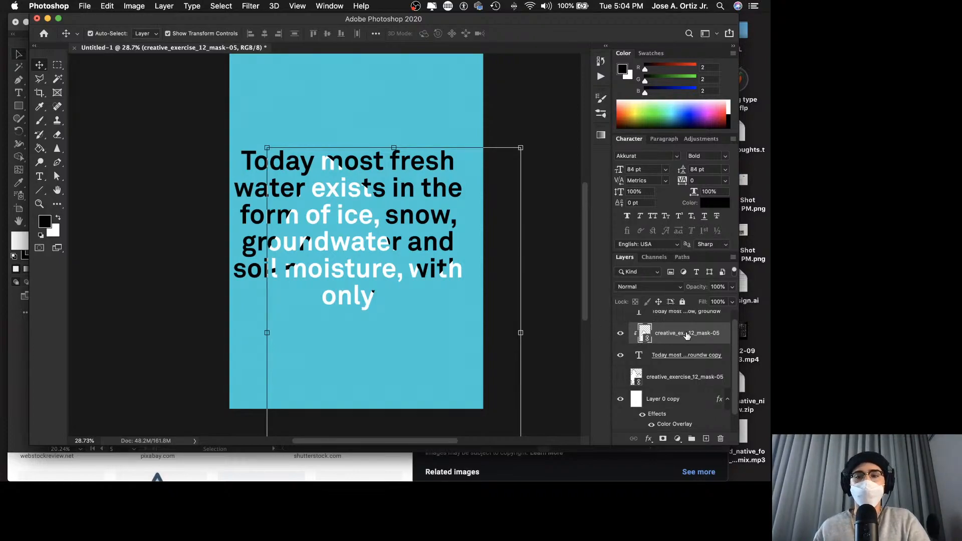
drag(686, 335, 707, 438)
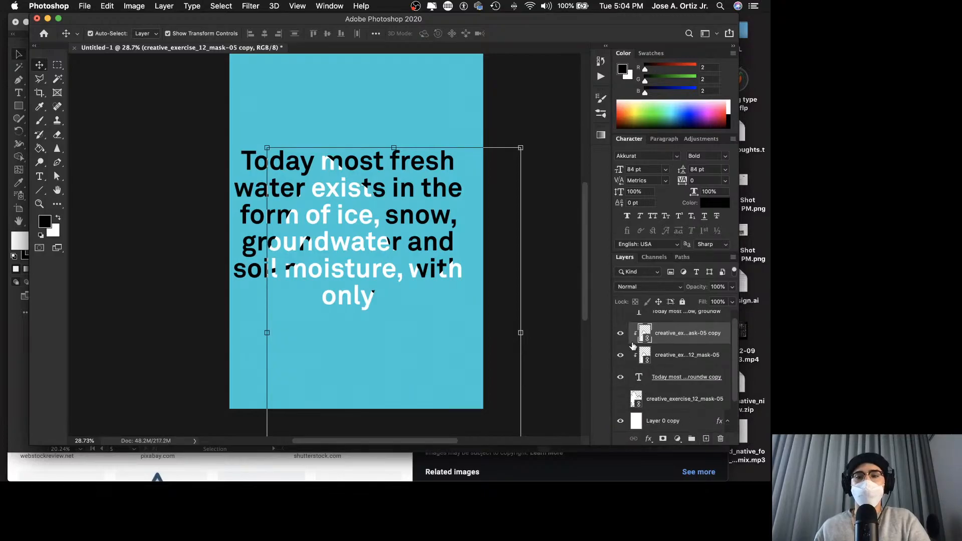
right_click(687, 335)
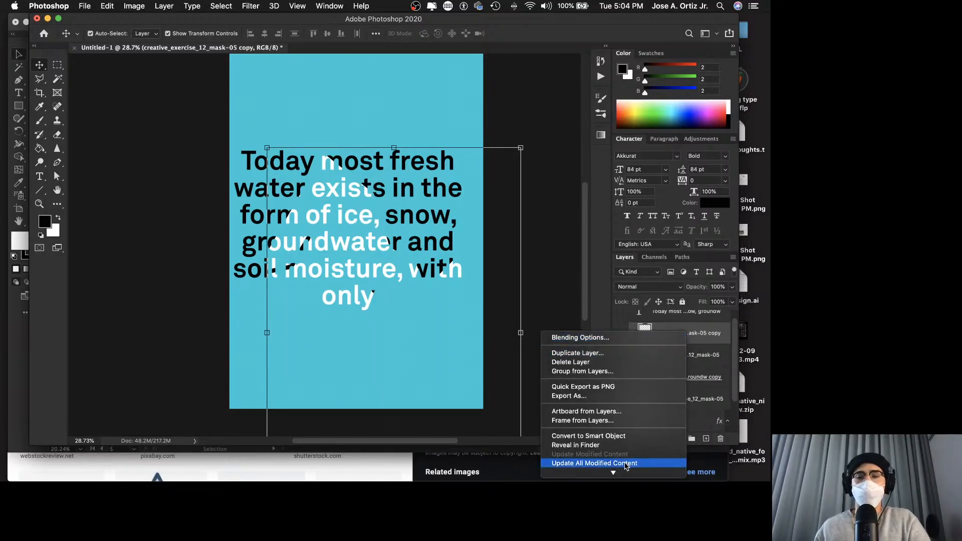
scroll(597, 443, down, 5)
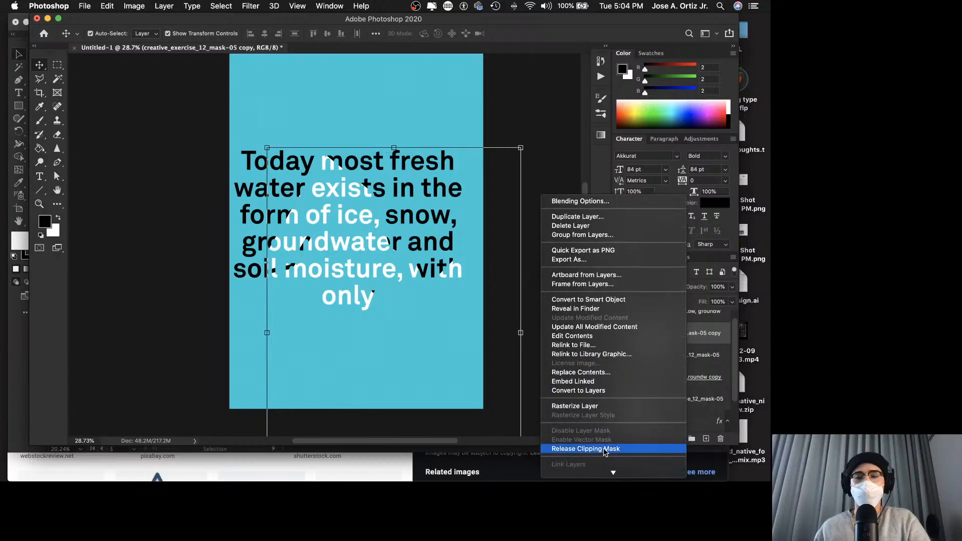
click(603, 449)
click(556, 254)
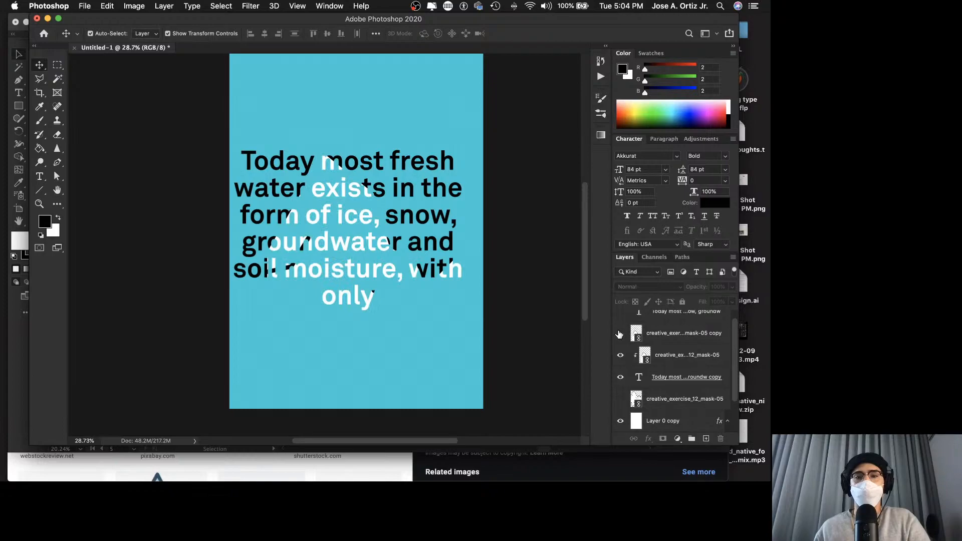
Show the released iceberg copy and select its white fill with the Magic Wand.
click(619, 356)
click(619, 356)
click(619, 333)
click(657, 335)
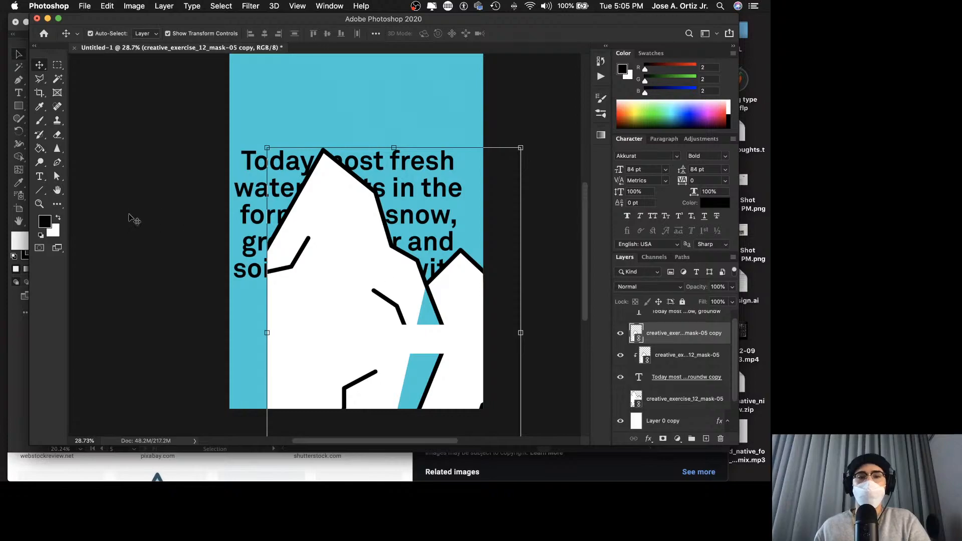
click(58, 82)
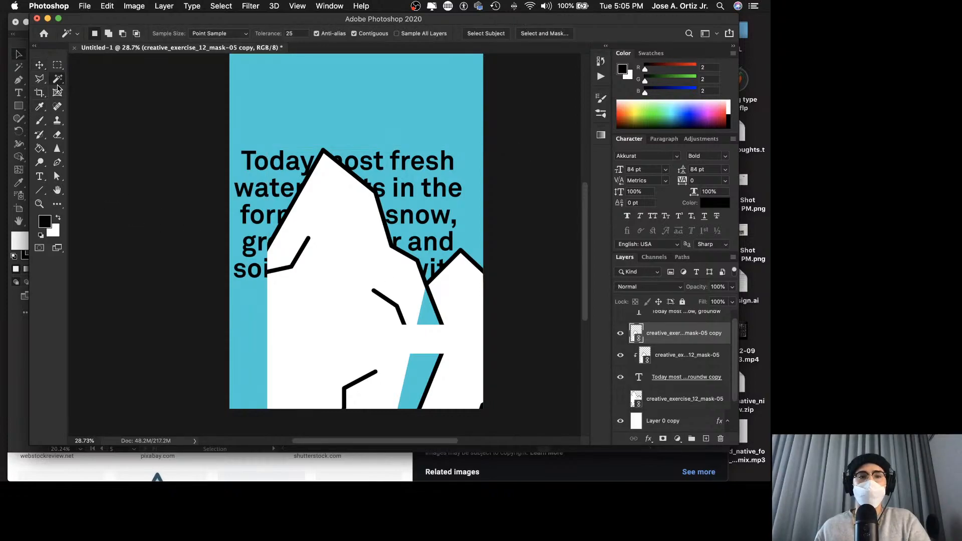
click(361, 220)
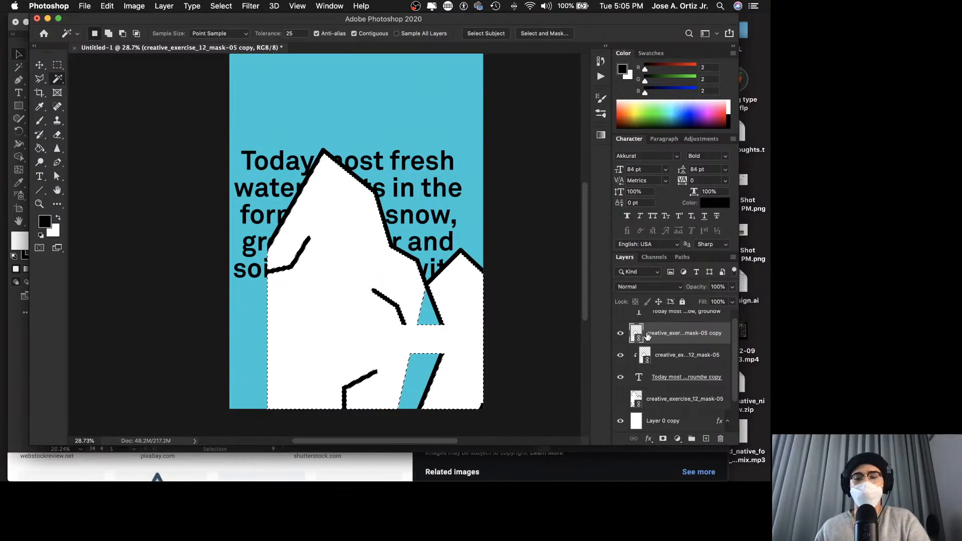
Rasterize the iceberg copy, delete its selected white fill to keep only the black outline, and clear the selection.
key(BackSpace)
click(465, 176)
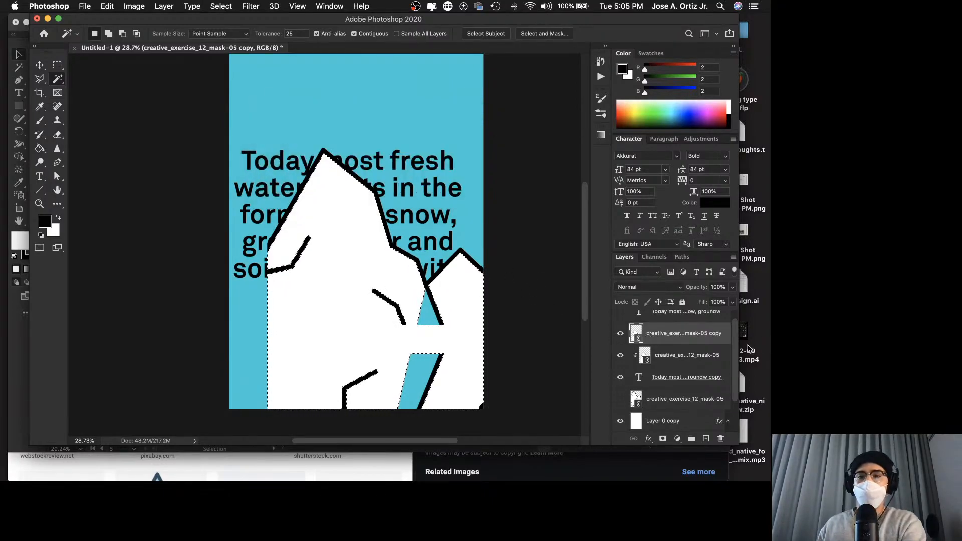
right_click(702, 332)
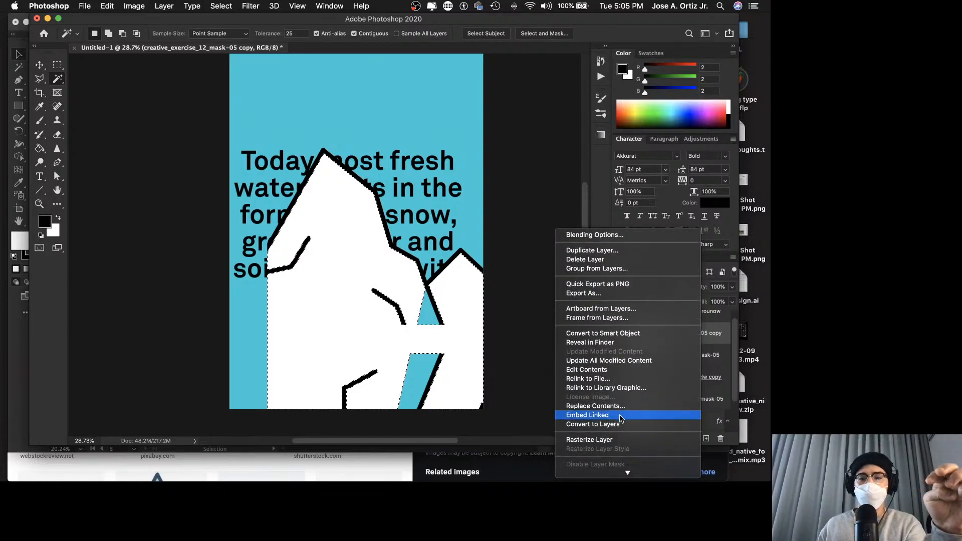
scroll(608, 423, down, 3)
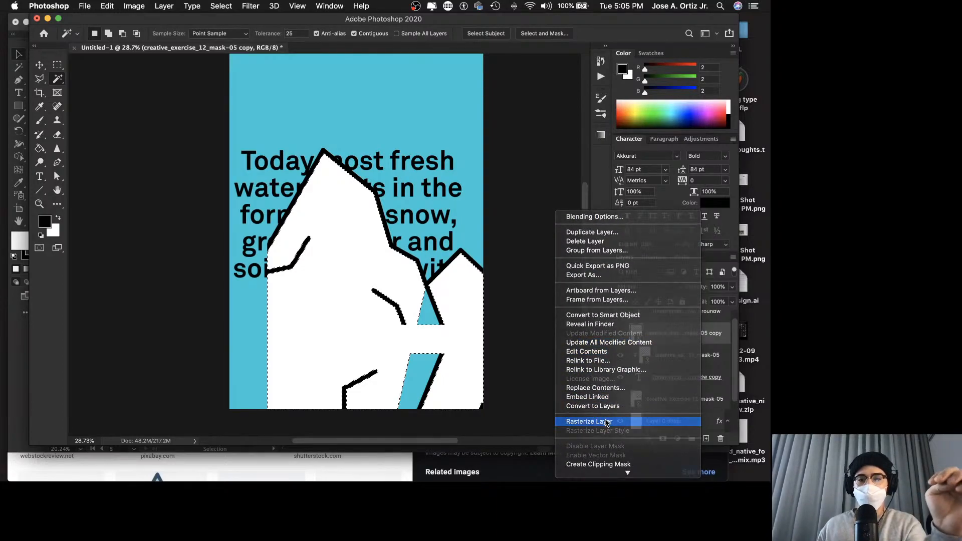
click(607, 422)
key(BackSpace)
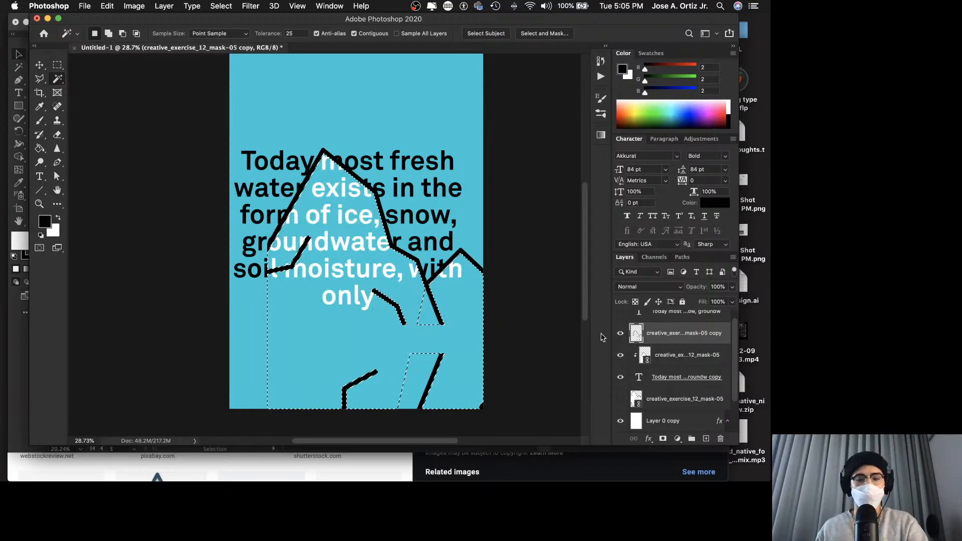
key(v)
key(super+d)
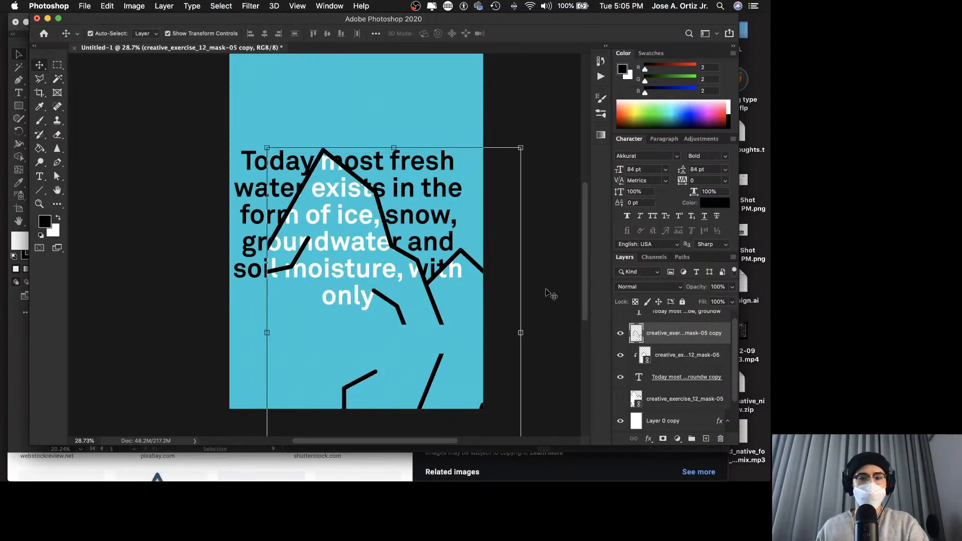
Move the black iceberg outline down and to the left across the lower lines of the text.
click(523, 135)
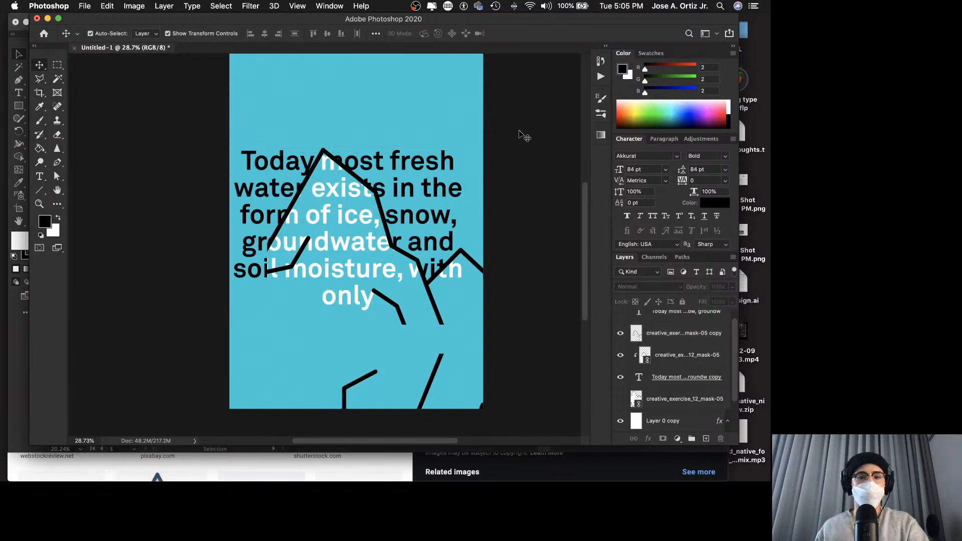
click(620, 355)
click(621, 356)
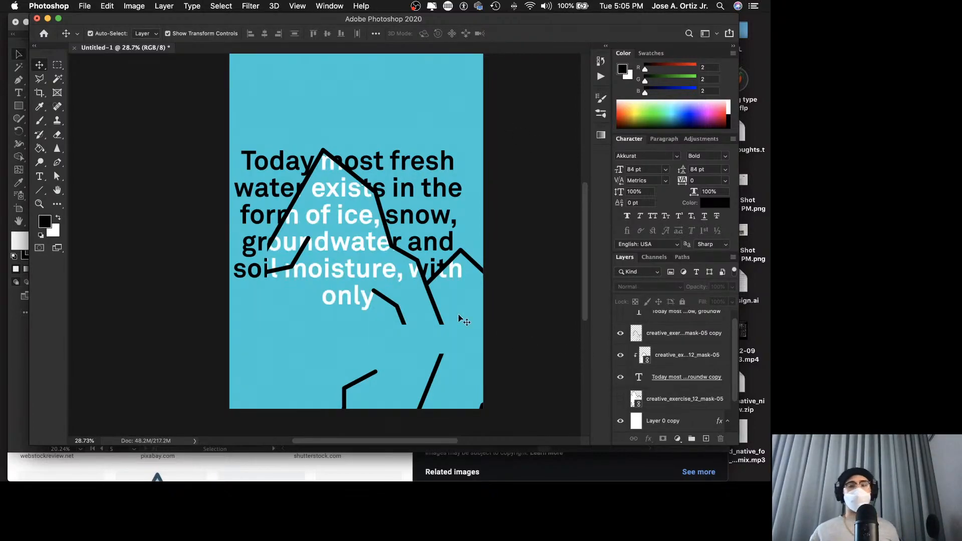
drag(411, 279, 373, 302)
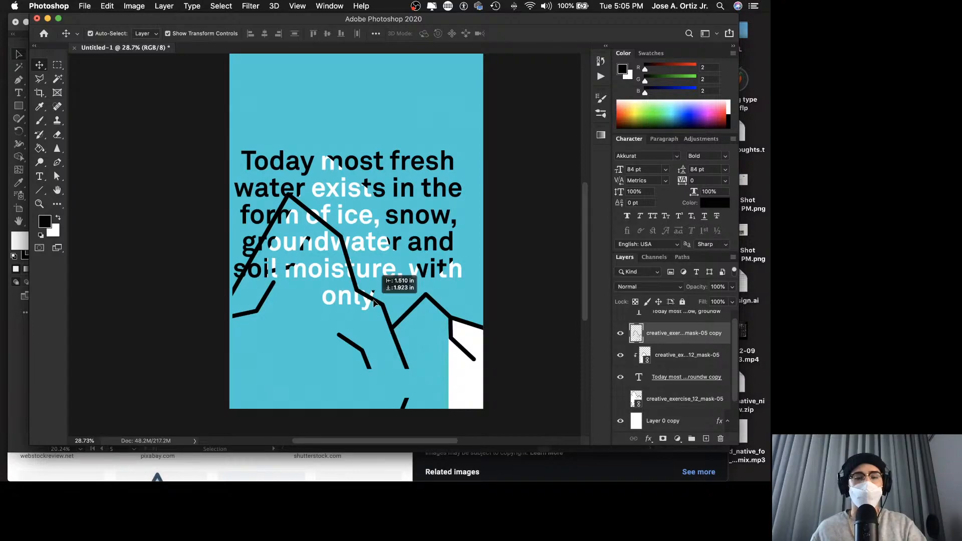
drag(373, 302, 371, 322)
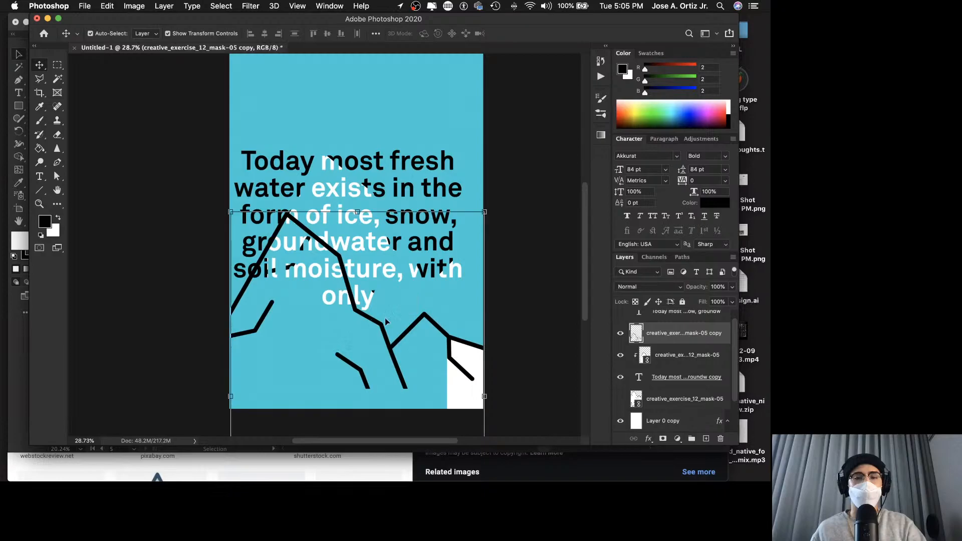
click(415, 202)
scroll(415, 202, down, 1)
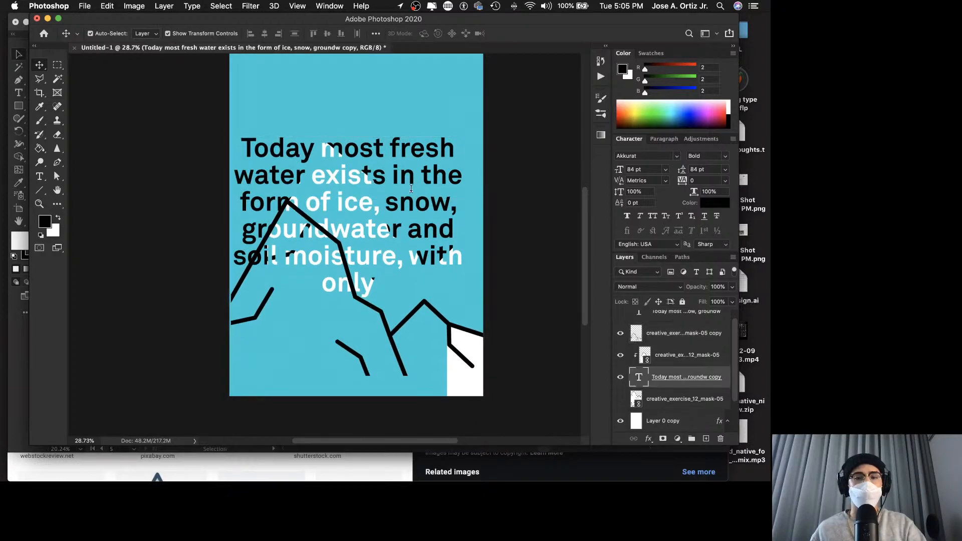
triple_click(411, 192)
click(410, 189)
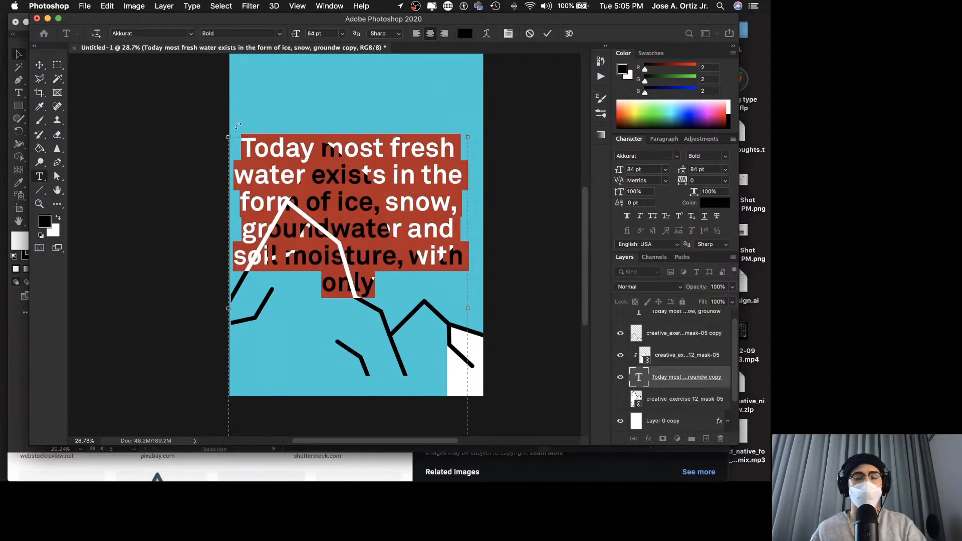
key(Escape)
key(v)
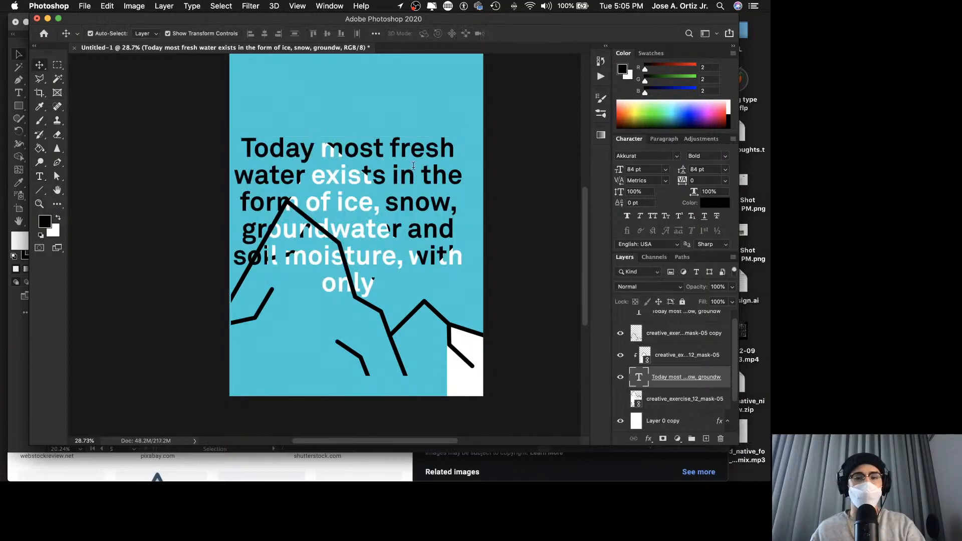
Left-align the fresh-water text and set both its font size and leading to 60 pt.
double_click(413, 165)
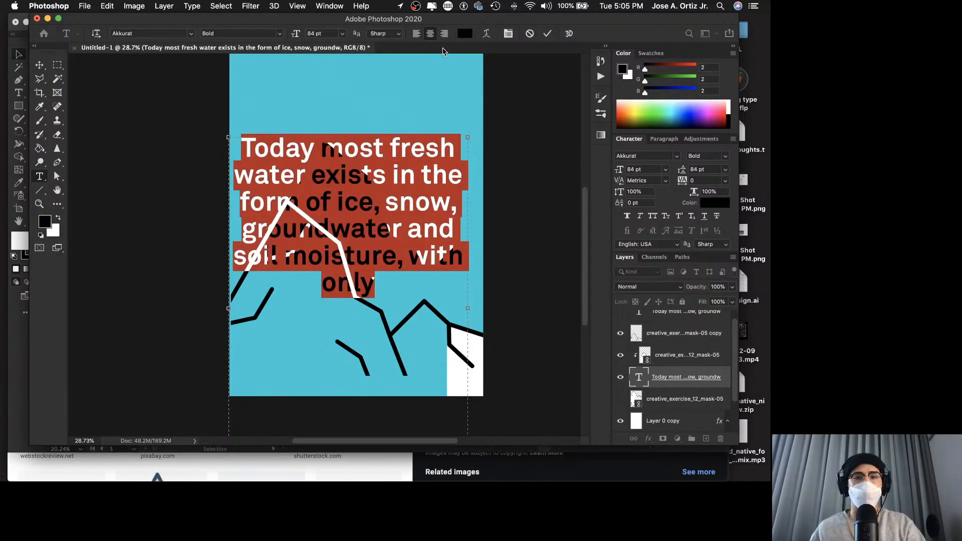
click(416, 34)
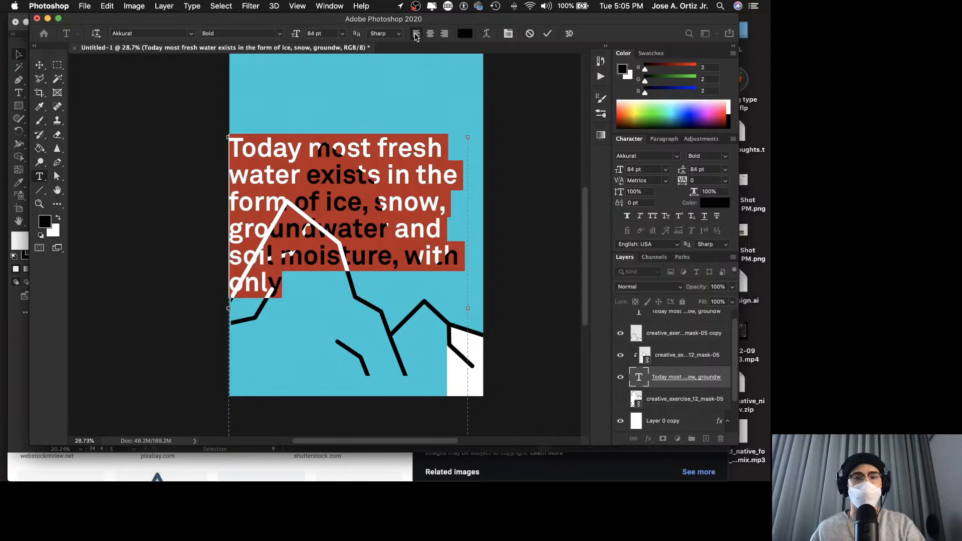
click(342, 34)
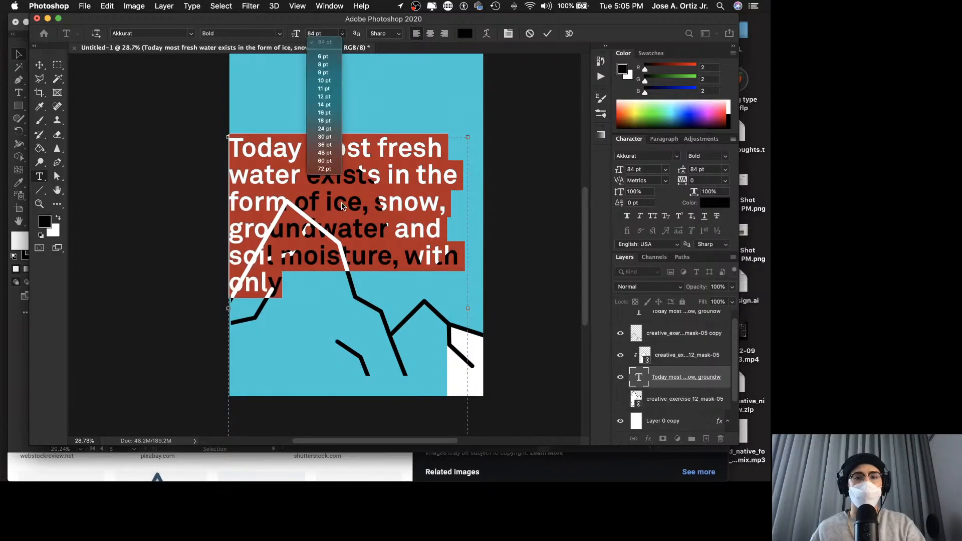
click(323, 160)
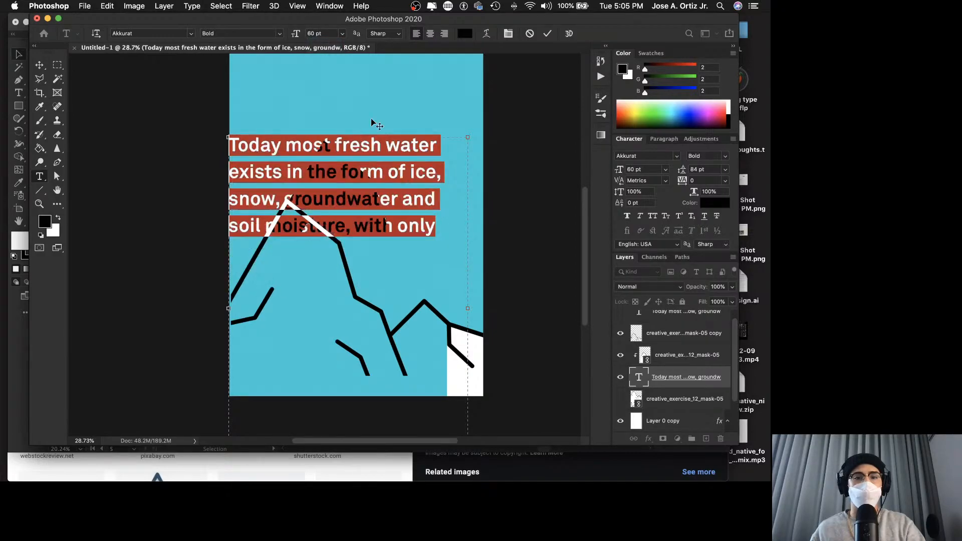
click(724, 171)
click(713, 297)
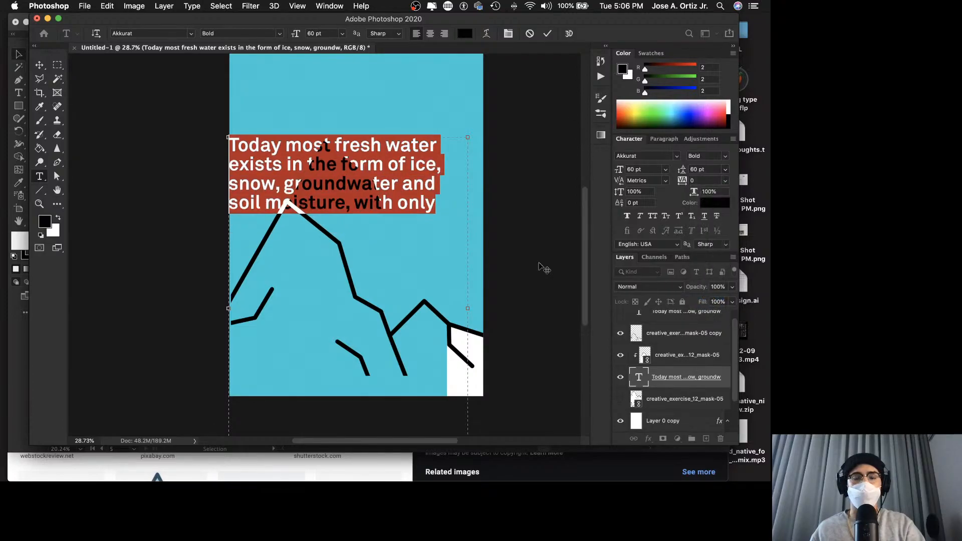
key(Escape)
key(v)
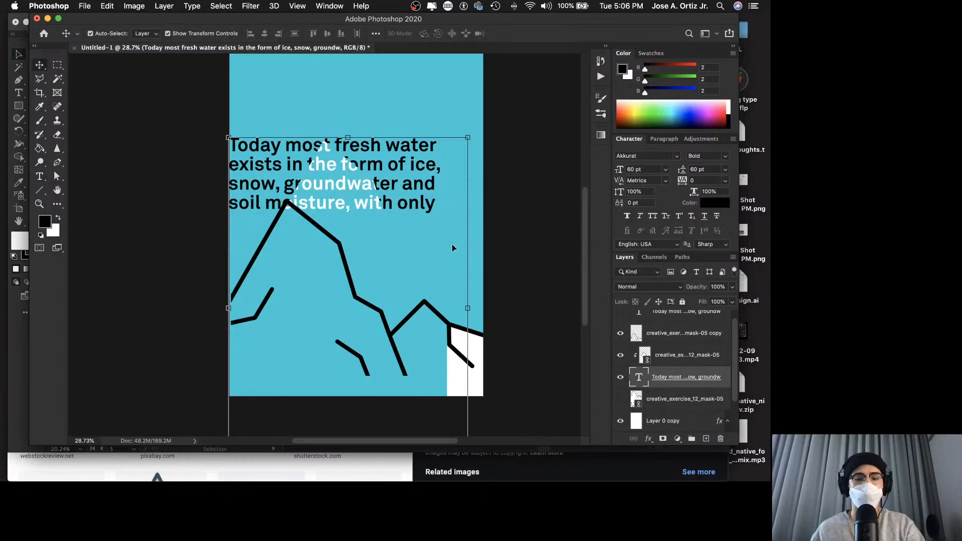
Move the fresh-water text to the lower left of the poster and shift the clipped iceberg graphic over its left part.
drag(413, 165, 417, 323)
drag(318, 229, 314, 229)
drag(338, 325, 250, 429)
mouse_move(266, 322)
mouse_down()
mouse_move(282, 365)
mouse_move(299, 338)
mouse_move(262, 314)
mouse_up()
click(527, 226)
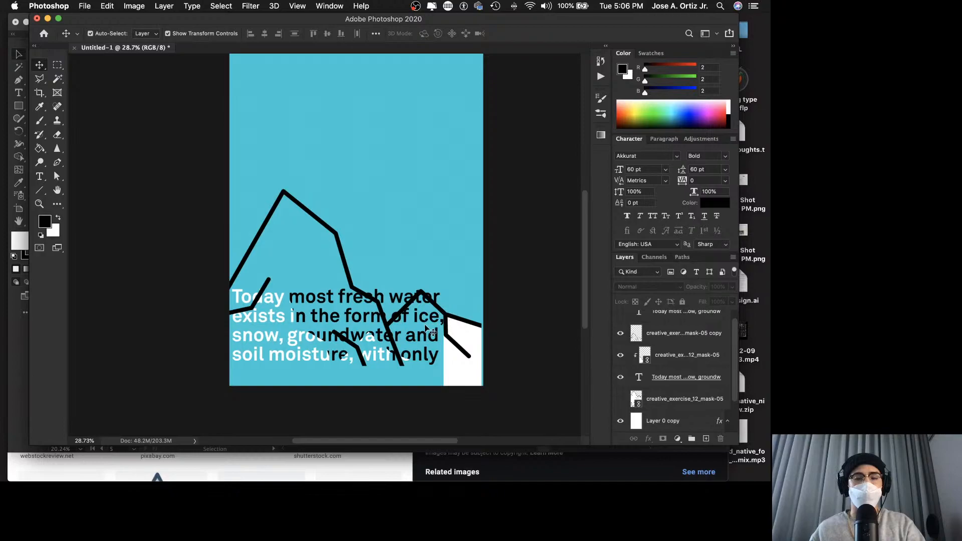
mouse_move(426, 327)
mouse_down()
mouse_move(416, 346)
mouse_move(420, 331)
mouse_up()
Scale the black iceberg outline to about 121% and position it across the full poster width, with its peak above the text.
drag(450, 362, 530, 352)
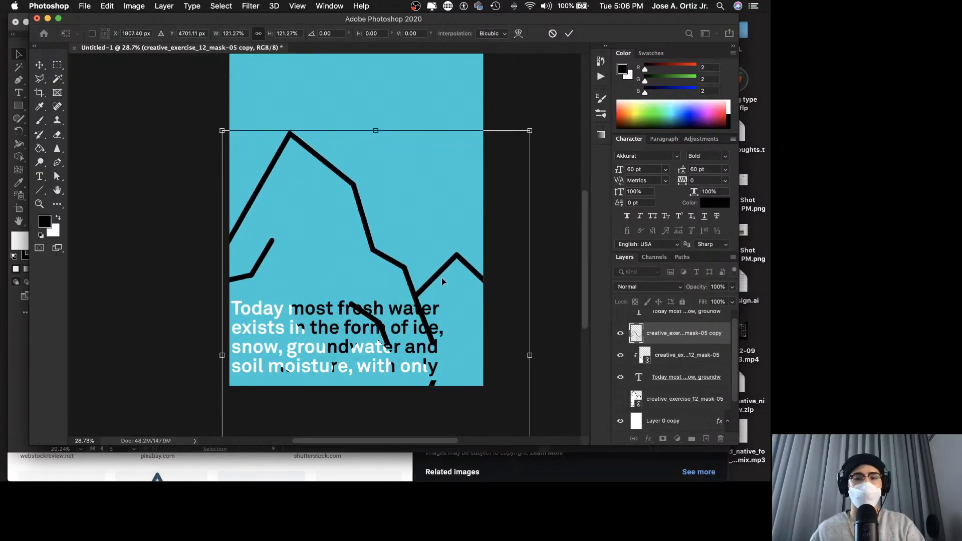
drag(441, 277, 441, 290)
key(Return)
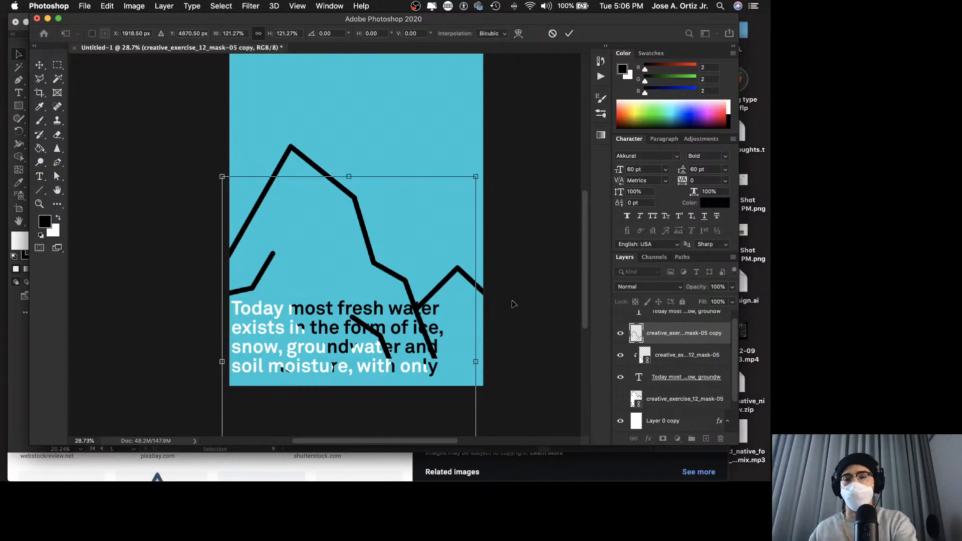
click(531, 323)
drag(297, 351, 311, 372)
key(super+z)
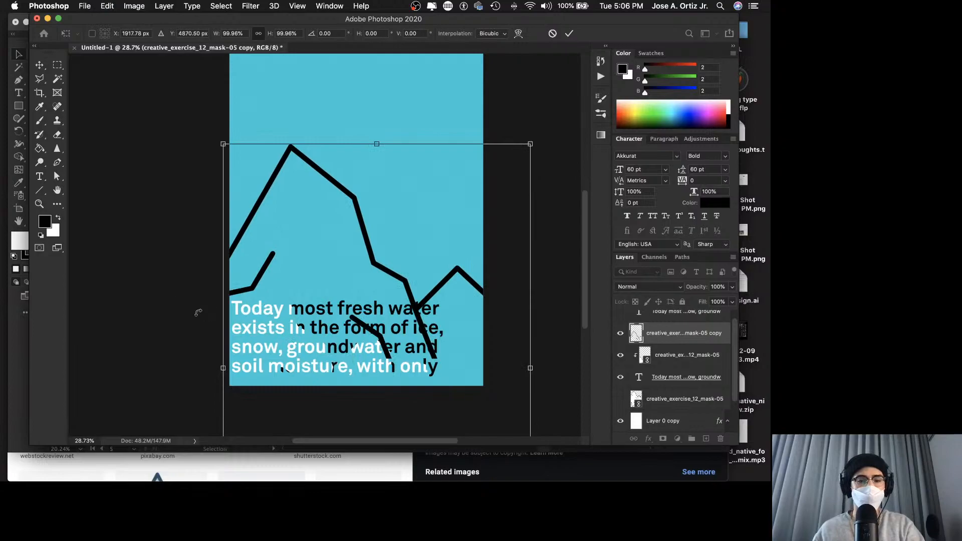
drag(198, 313, 188, 309)
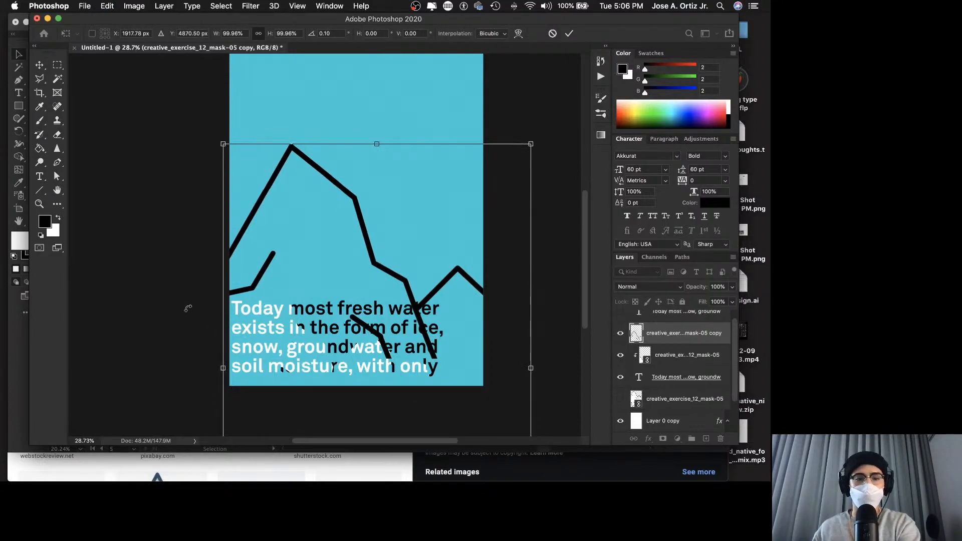
click(199, 310)
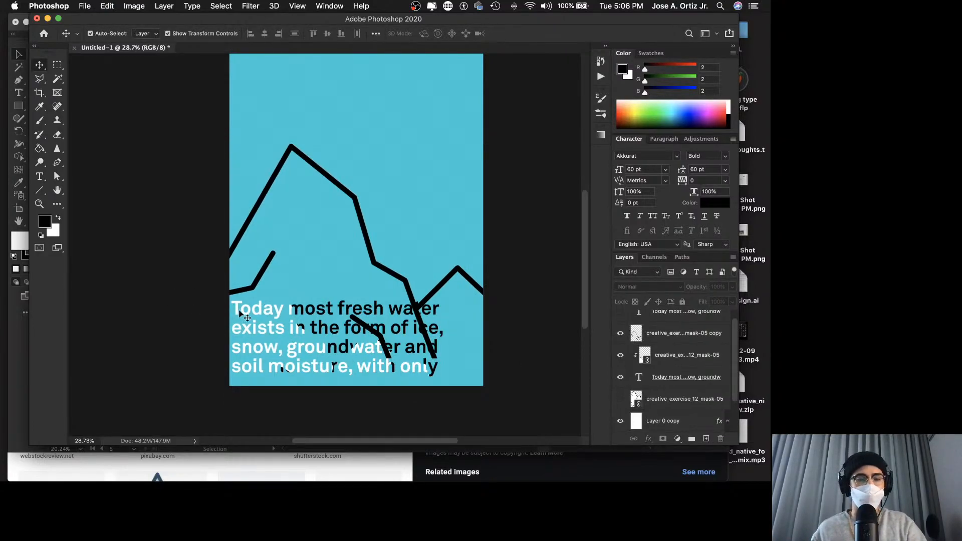
Shift the clipped iceberg graphic left and slightly down so its white fill covers mainly the text's left edge.
drag(247, 317, 203, 331)
click(160, 159)
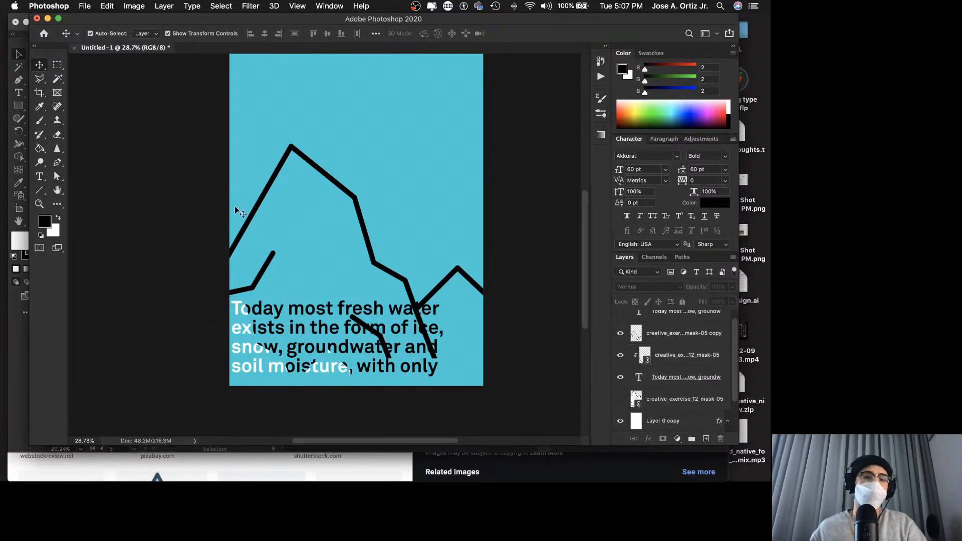
scroll(334, 271, up, 3)
scroll(335, 271, right, 2)
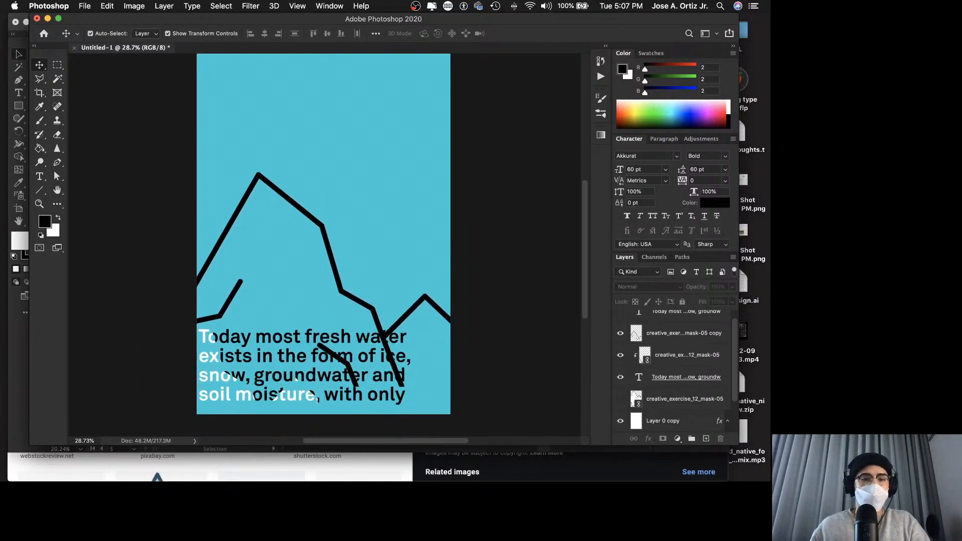
Switch to the creative_exercise_12.indd document in InDesign.
click(343, 470)
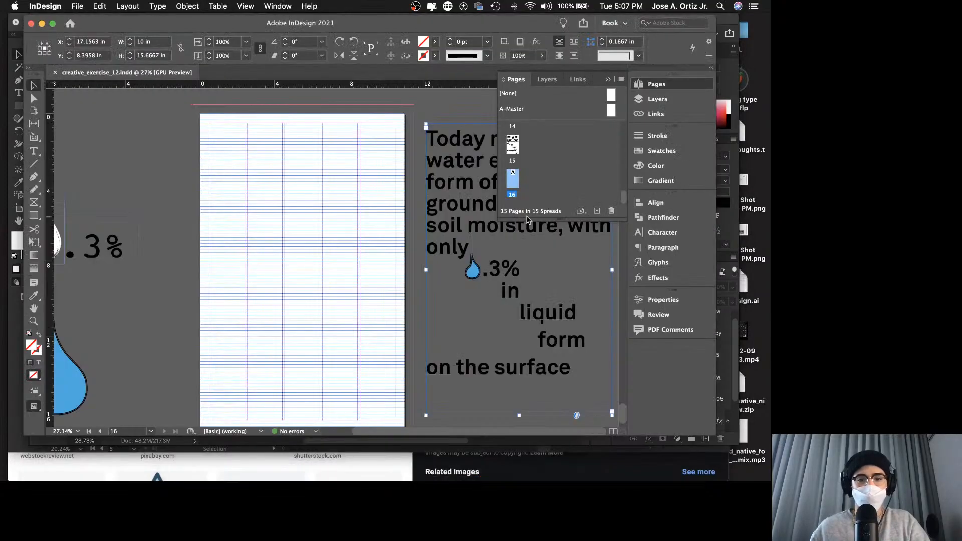
Copy only the ".3%" characters after the water drop in the fresh-water text frame.
double_click(496, 269)
drag(523, 269, 459, 269)
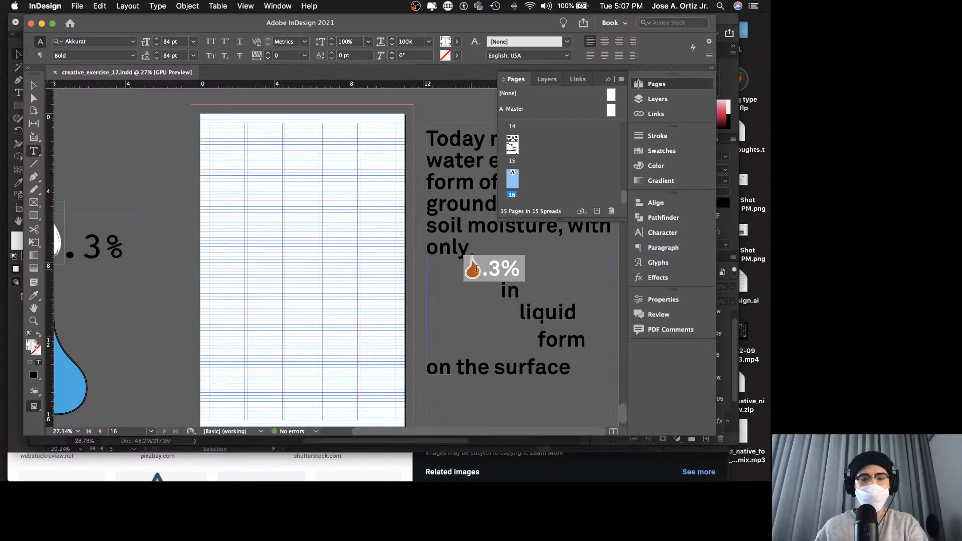
click(489, 269)
drag(513, 269, 478, 273)
key(super+c)
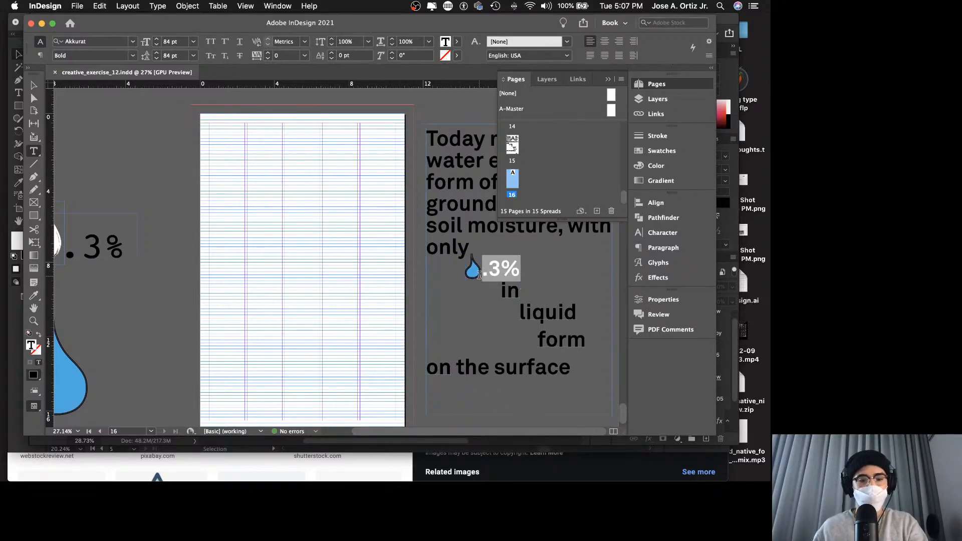
key(Escape)
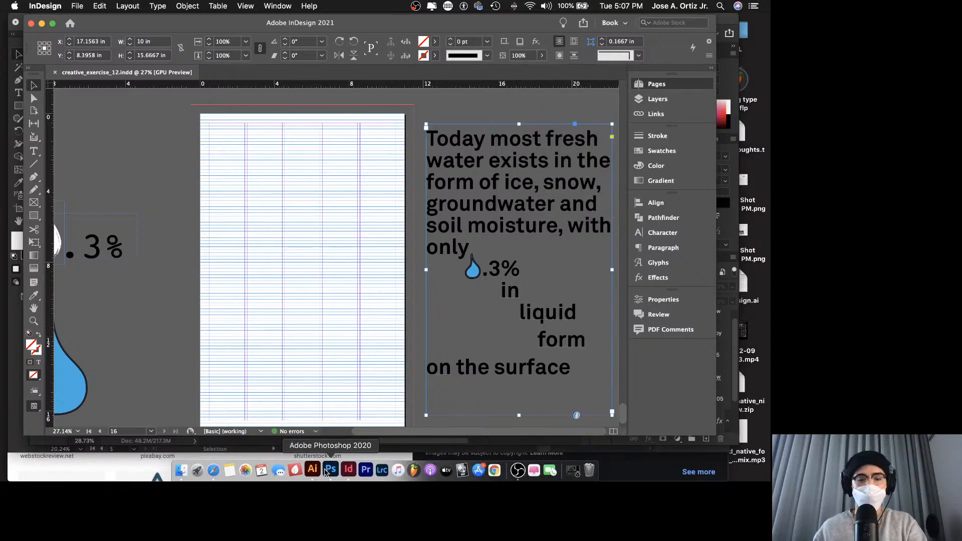
Switch to Photoshop, paste ".3%" into a new text box above the iceberg outline, and move it to the poster's upper right.
click(329, 470)
scroll(312, 326, up, 5)
drag(253, 142, 353, 206)
key(super+v)
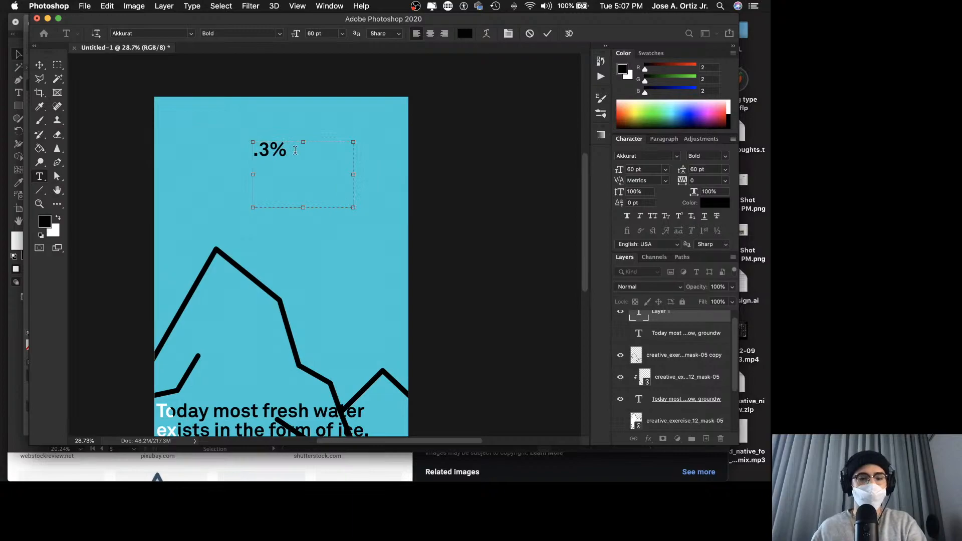
key(Escape)
key(v)
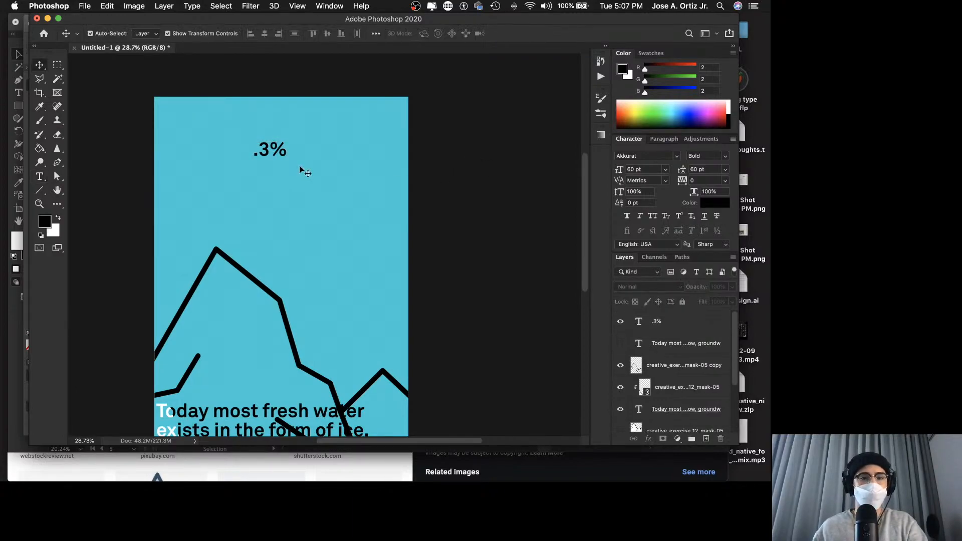
drag(271, 157, 369, 130)
click(418, 151)
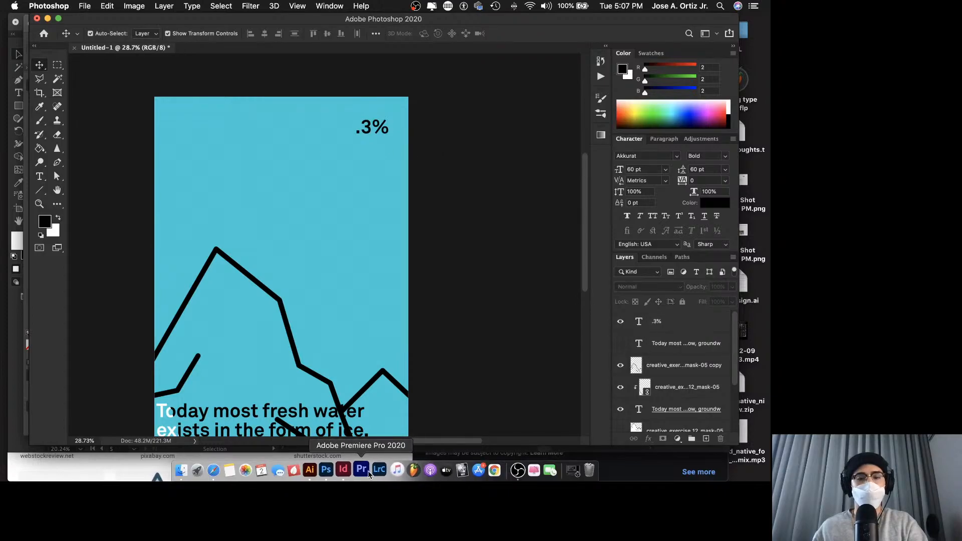
Switch to InDesign and copy the words "in liquid form on the surface" from the fresh-water text frame.
click(343, 469)
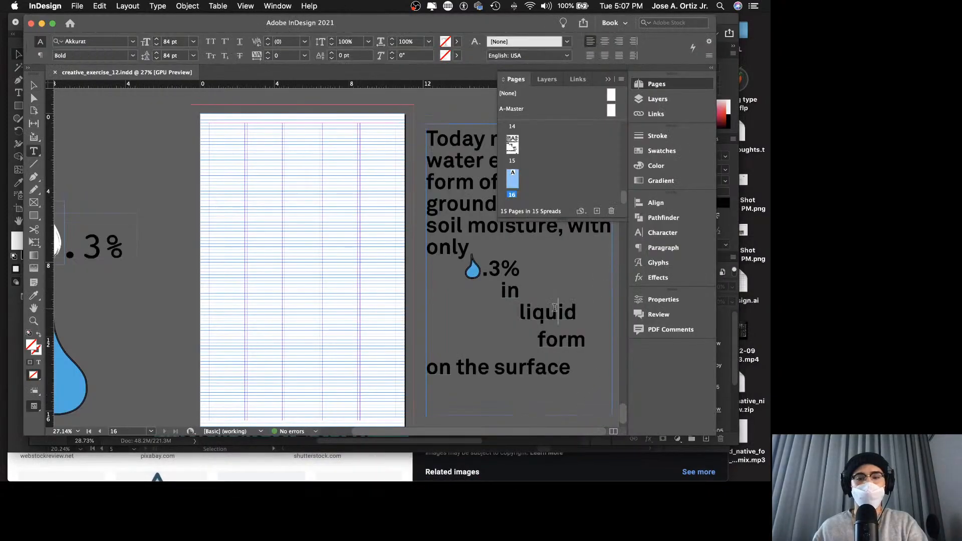
drag(499, 287, 584, 381)
key(super+c)
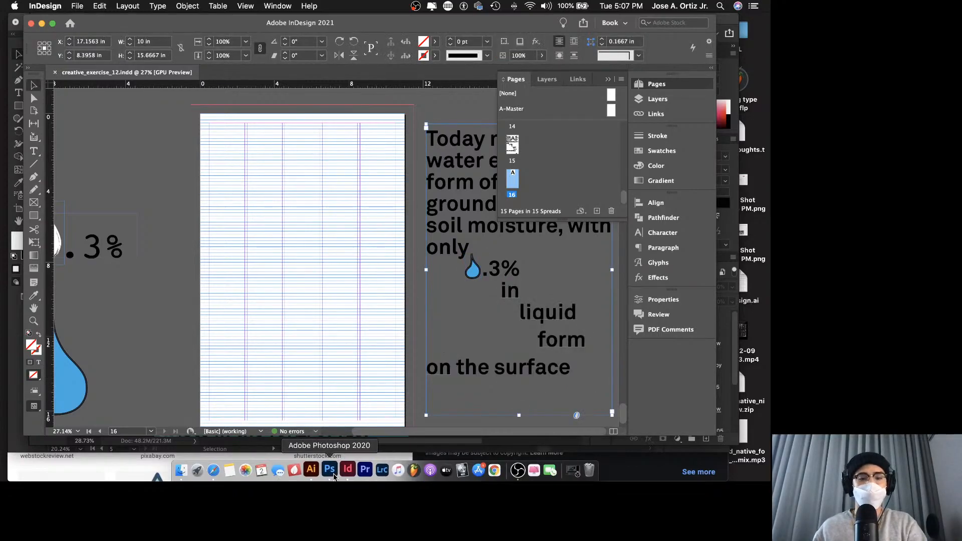
Switch to Photoshop, enlarge the ".3%" text box toward the lower left, and paste the copied words after ".3%".
click(326, 469)
double_click(382, 134)
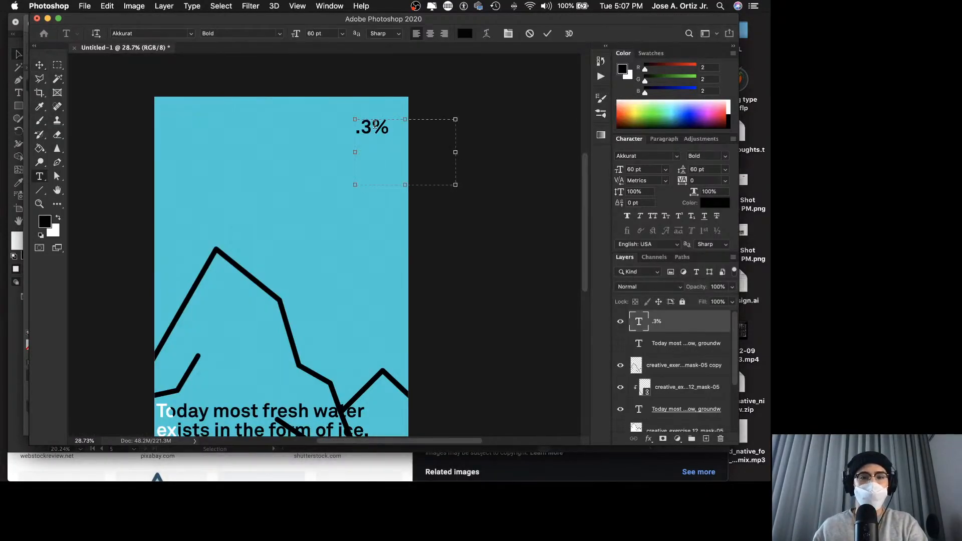
drag(315, 188, 210, 226)
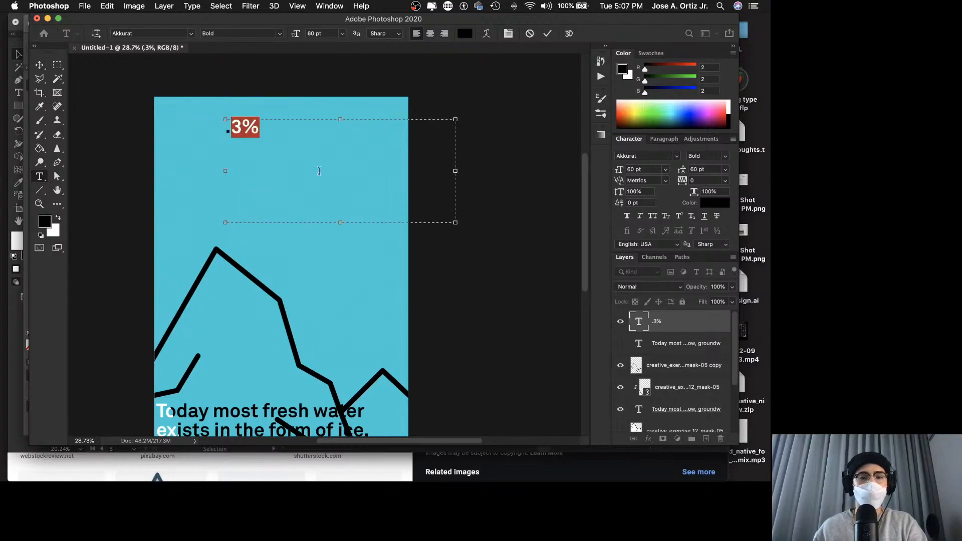
click(269, 123)
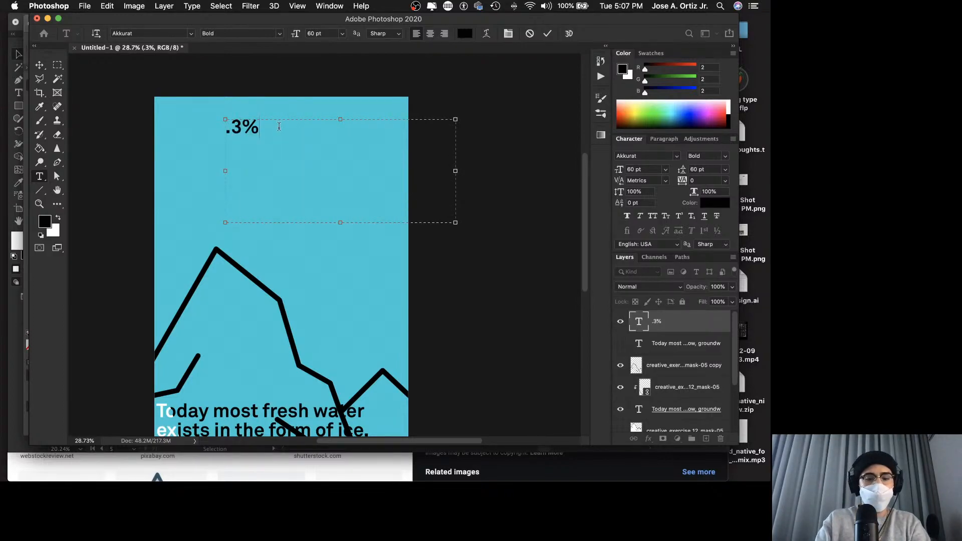
key(super+v)
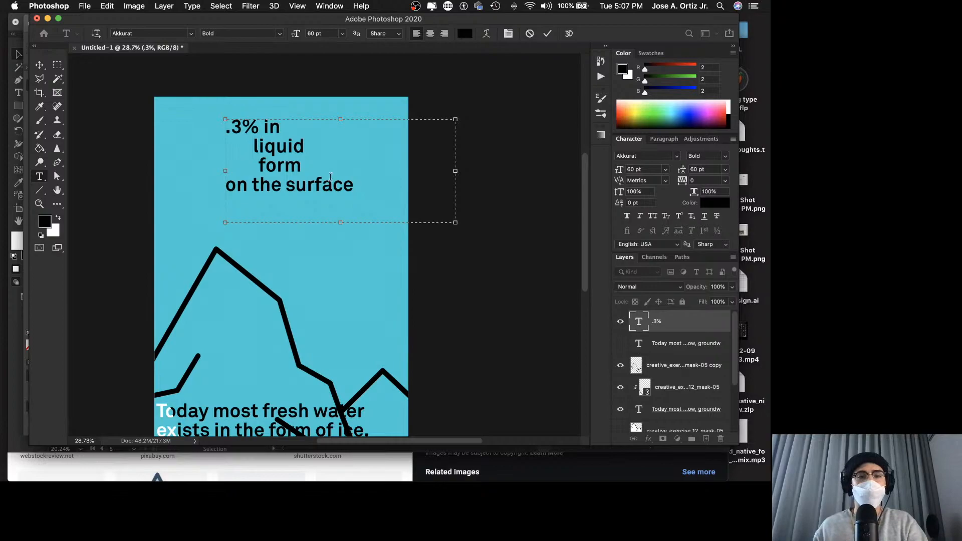
Remove the extra spaces and line breaks so the text reads ".3% in liquid form" with "on the surface" on a second line.
key(BackSpace)
key(BackSpace)
key(BackSpace)
key(BackSpace)
key(BackSpace)
key(BackSpace)
key(BackSpace)
key(BackSpace)
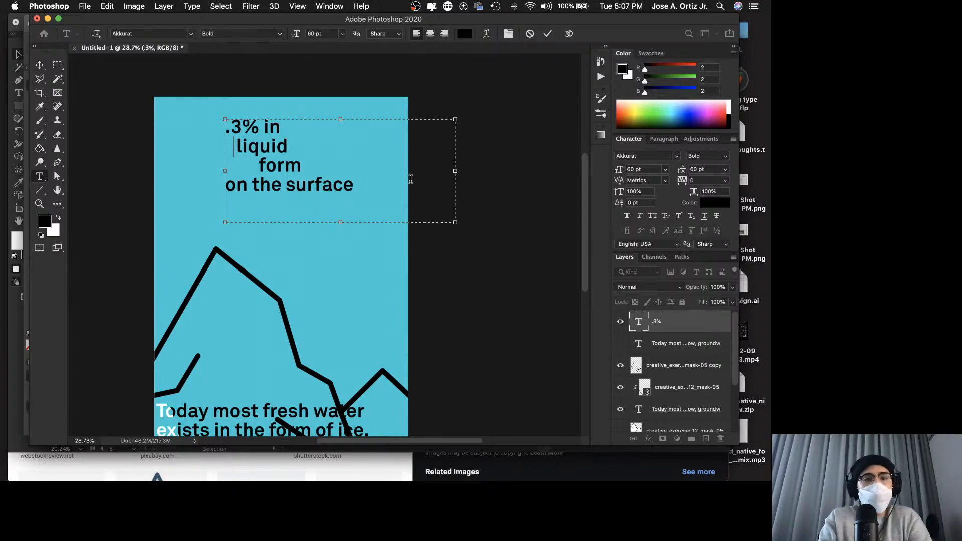
key(BackSpace)
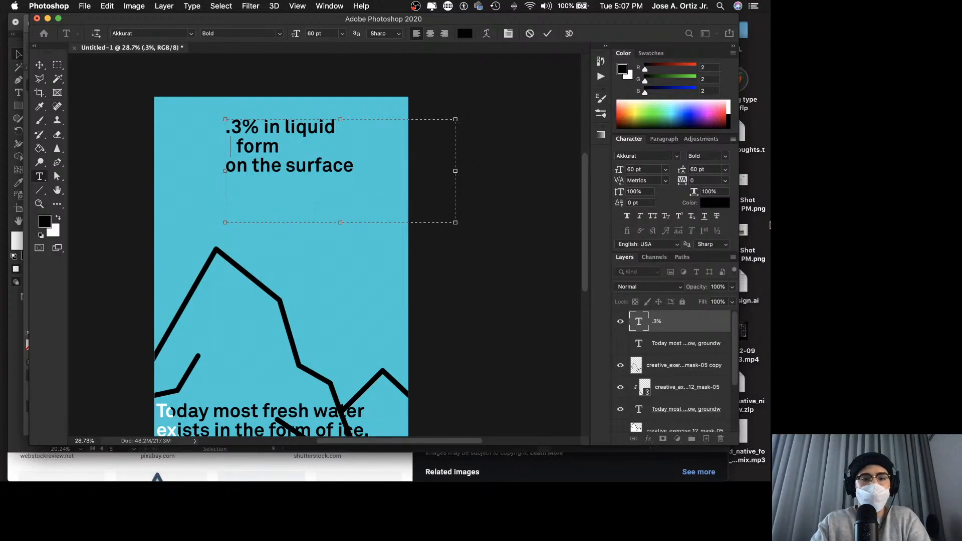
key(BackSpace)
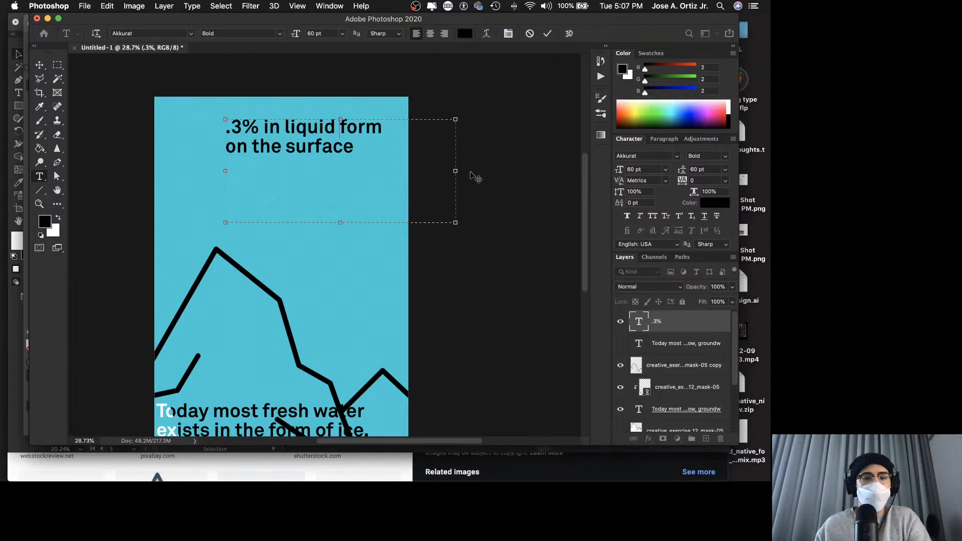
key(Escape)
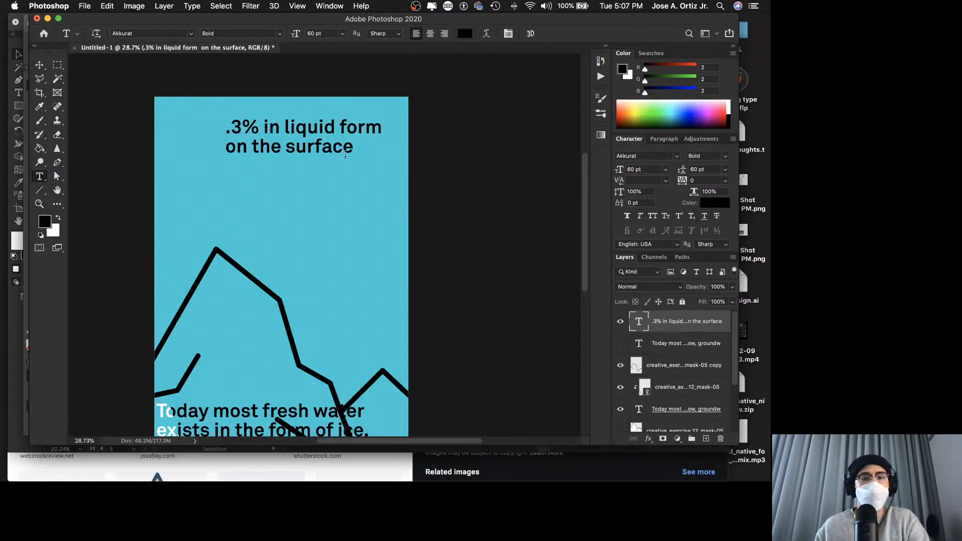
Shift the ".3% in liquid form on the surface" text slightly up and right toward the poster's upper-right corner.
key(v)
click(416, 171)
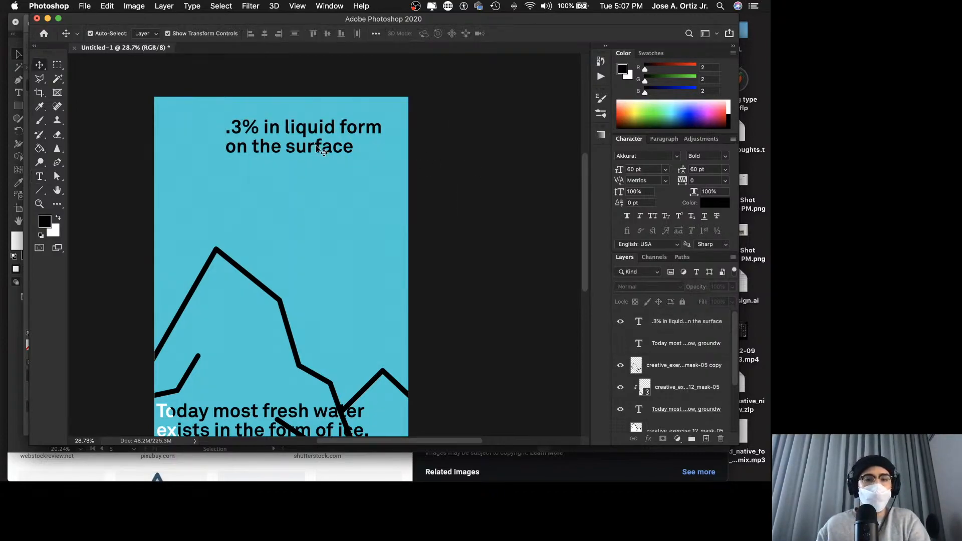
drag(323, 152, 334, 143)
click(472, 152)
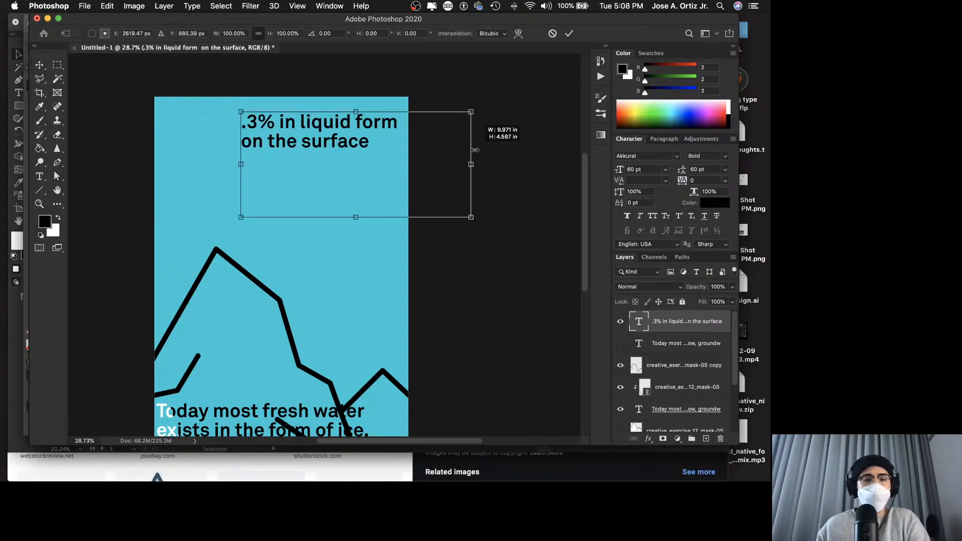
click(514, 159)
click(515, 160)
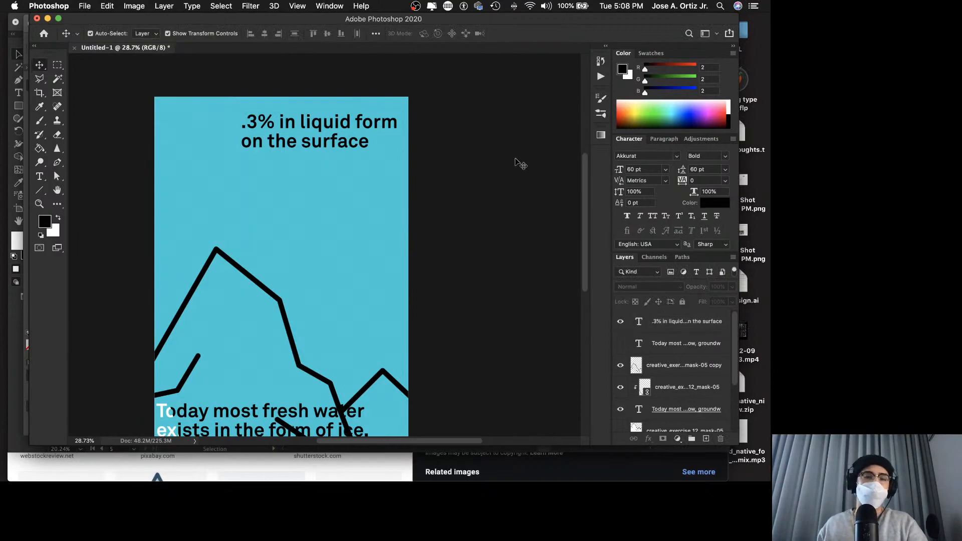
Try moving the clipped fresh-water text higher over the iceberg outline.
scroll(516, 162, down, 4)
scroll(516, 162, up, 2)
scroll(516, 162, down, 2)
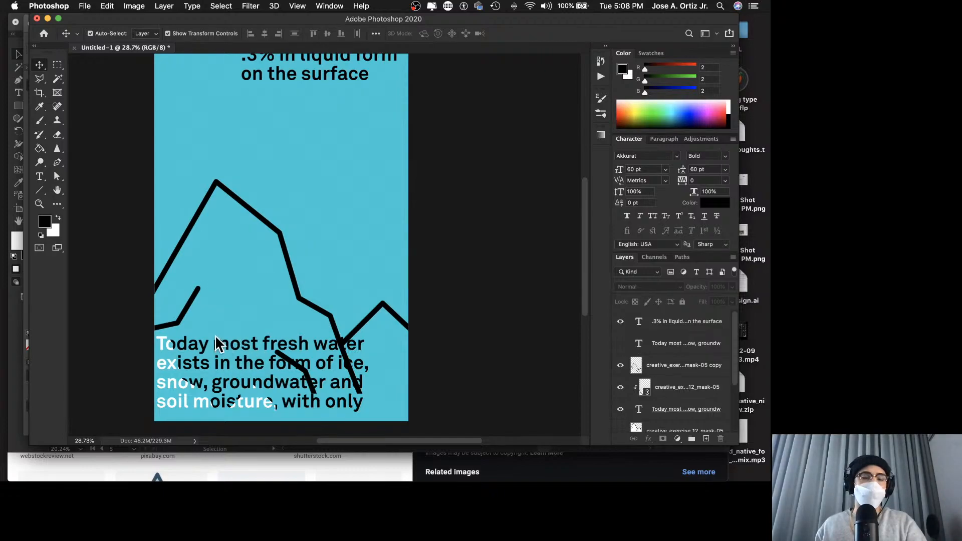
drag(243, 346, 326, 280)
drag(227, 314, 275, 247)
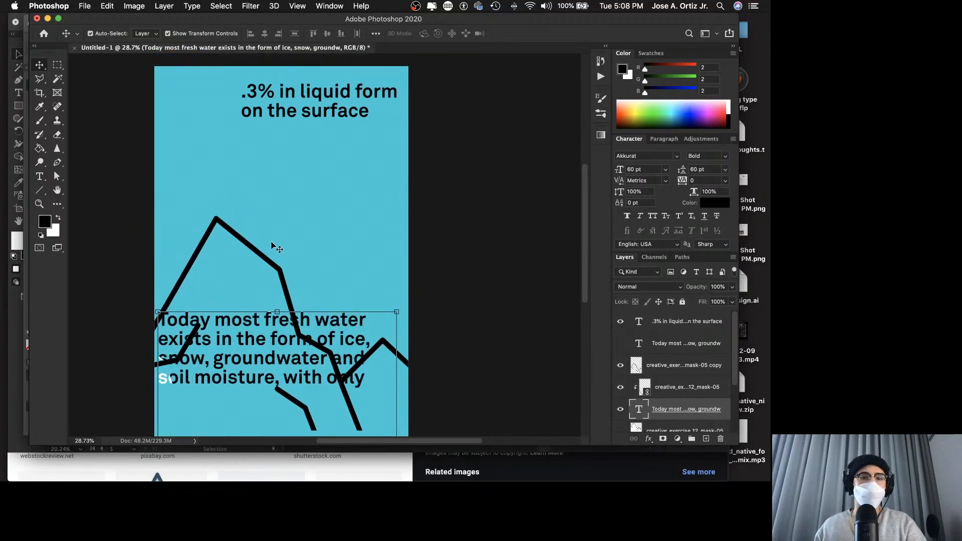
key(super+s)
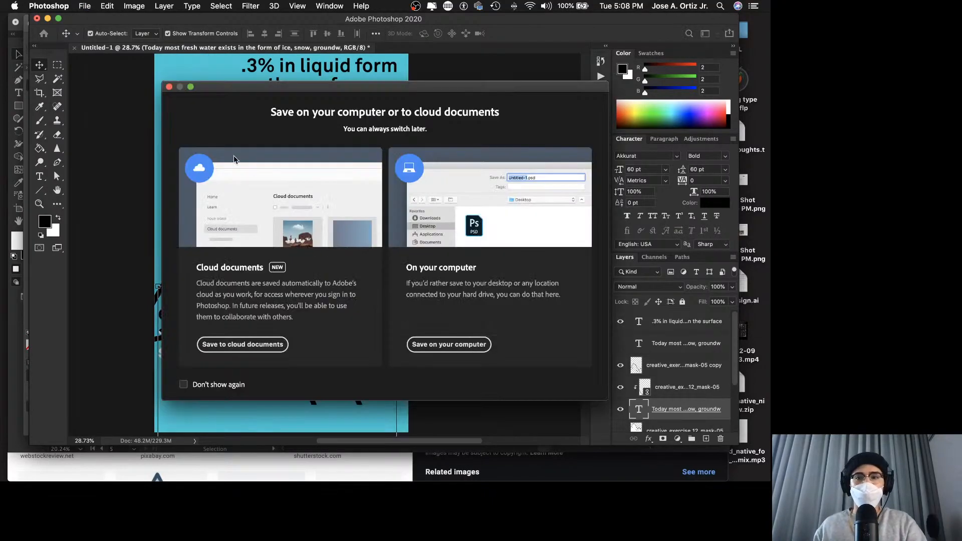
click(169, 86)
scroll(360, 209, down, 3)
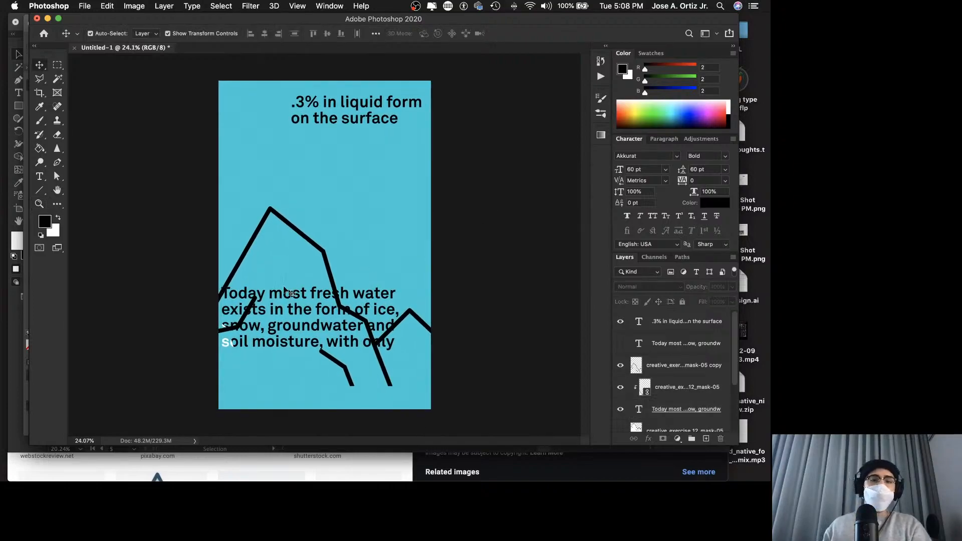
Reposition the fresh-water text near the poster's lower edge, slightly inset from its left side.
drag(295, 309, 309, 365)
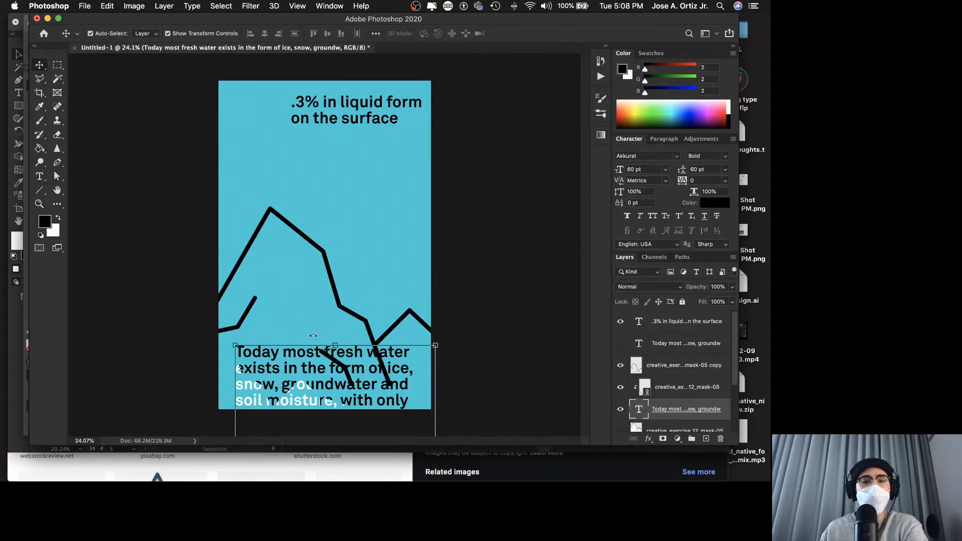
drag(311, 358, 321, 280)
key(super+z)
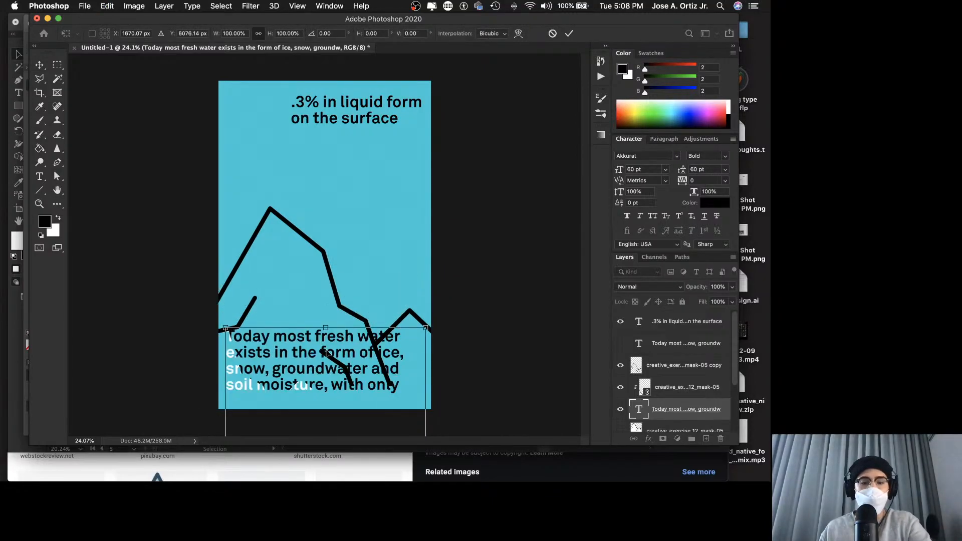
drag(314, 347, 313, 348)
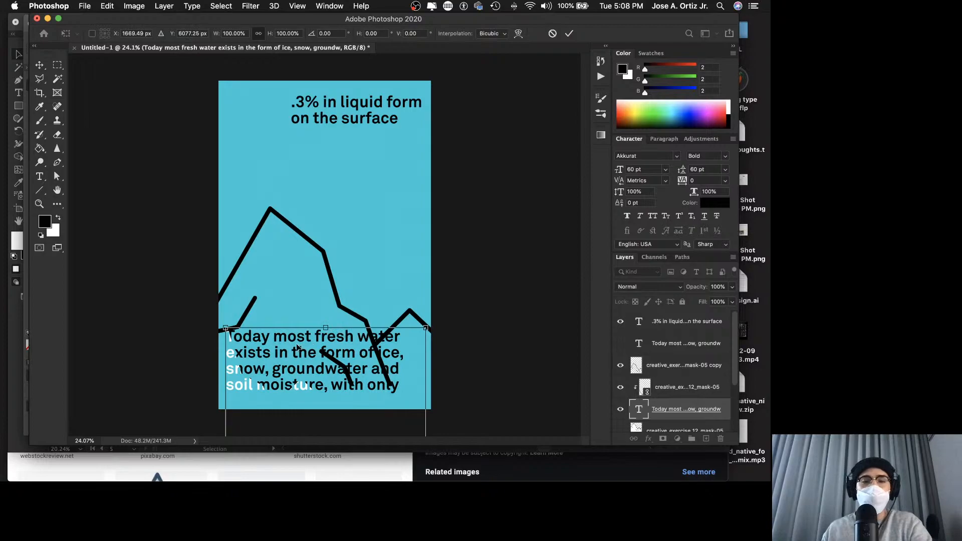
key(Return)
Make the fresh-water text editable and move its text box straight up so it starts just below the iceberg's peak.
key(t)
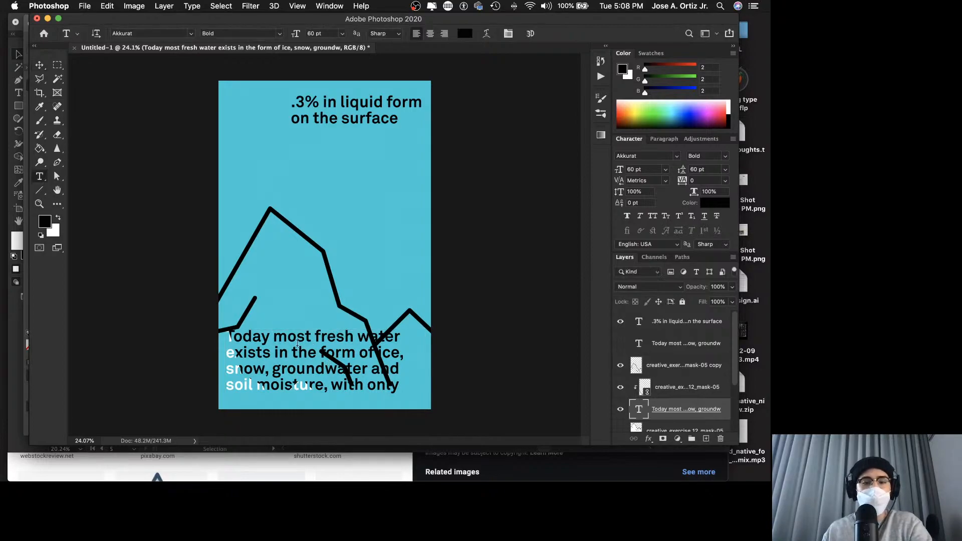
click(303, 340)
drag(330, 332, 318, 229)
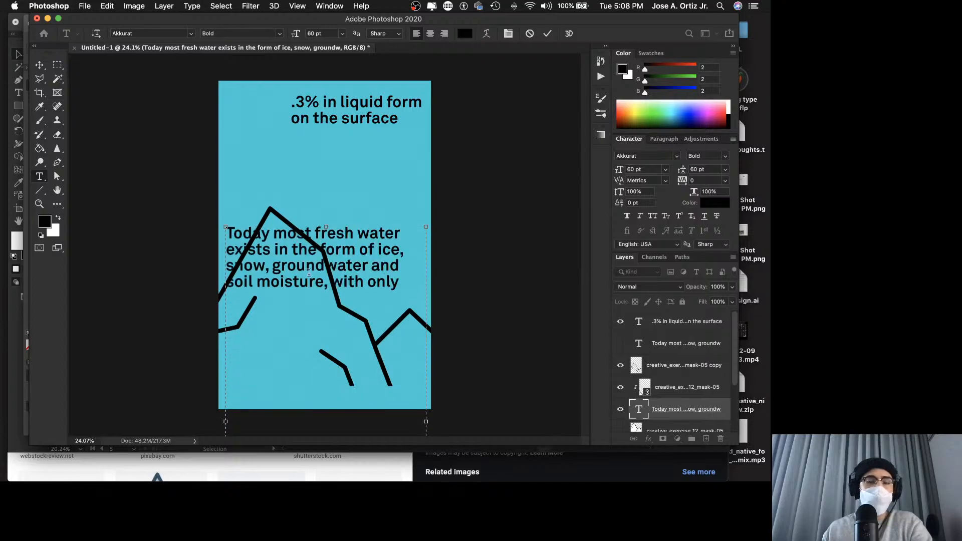
Set the font size of the entire fresh-water paragraph to 84 pt.
triple_click(319, 276)
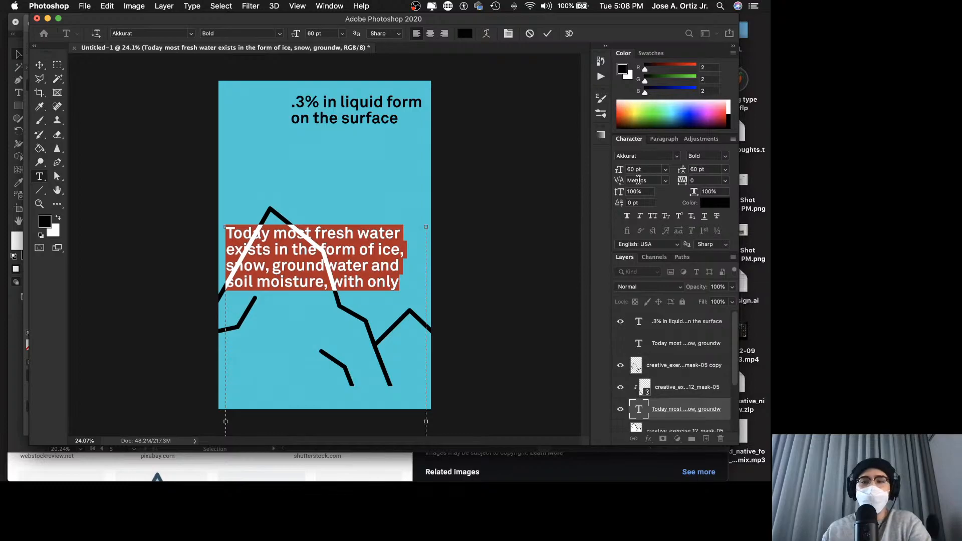
click(665, 170)
click(645, 177)
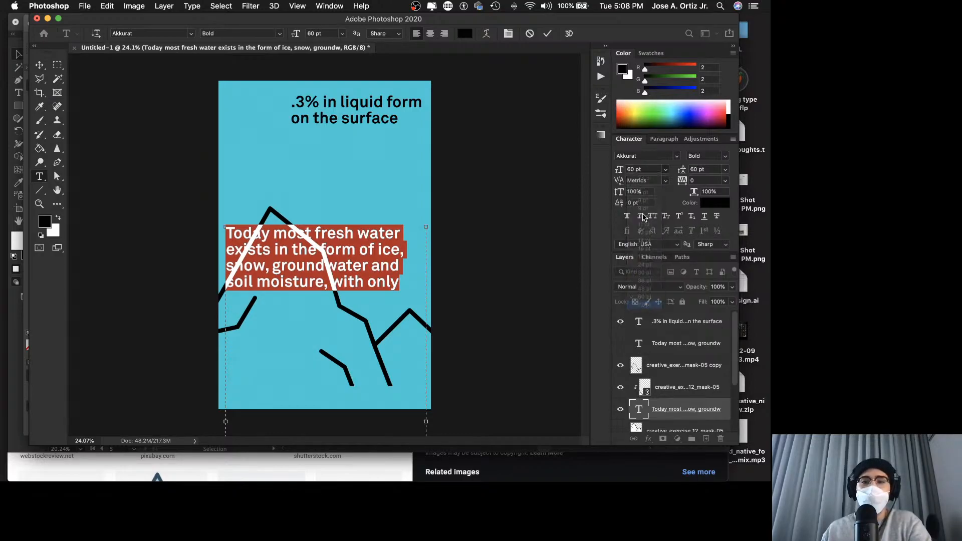
click(630, 171)
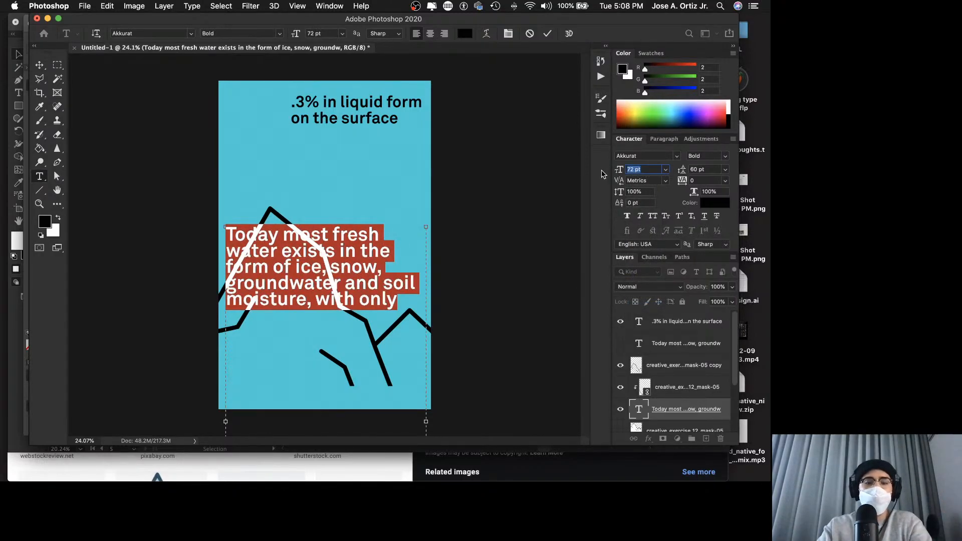
text(84)
key(Return)
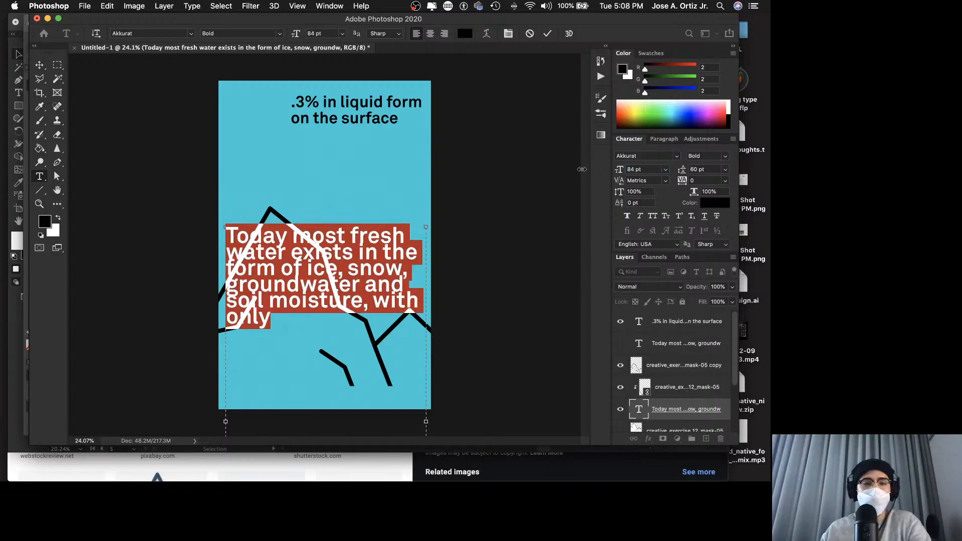
Set the leading of the fresh-water paragraph to 72 pt and finish editing the text.
key(Tab)
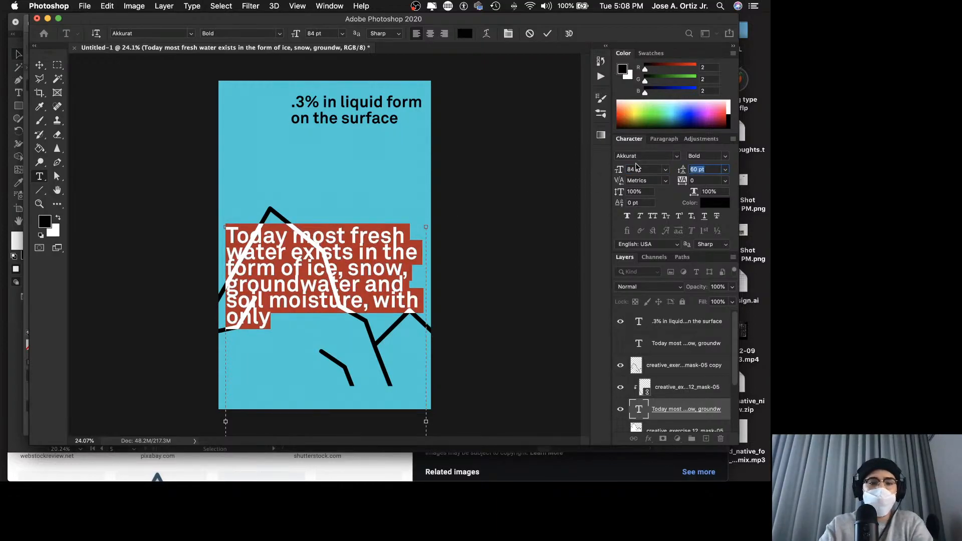
text(84)
key(Return)
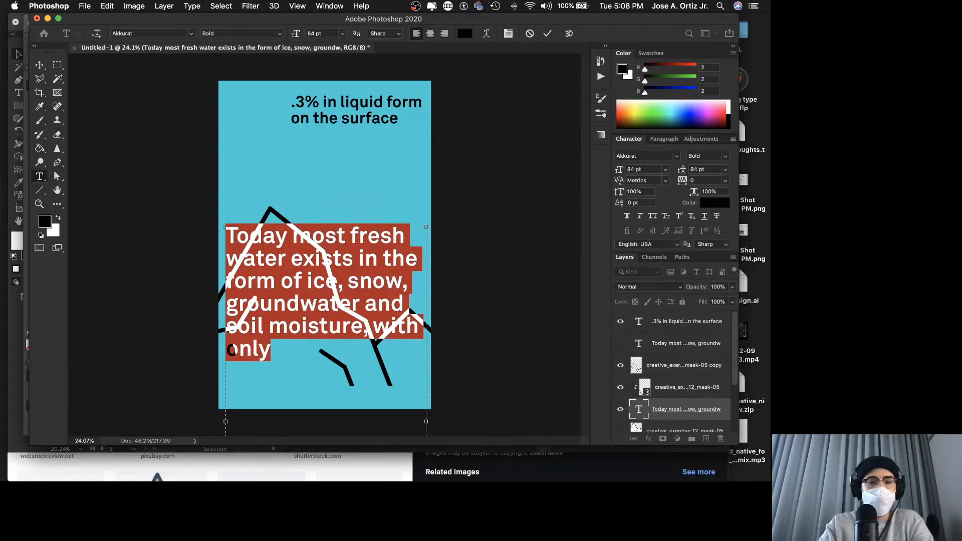
click(725, 169)
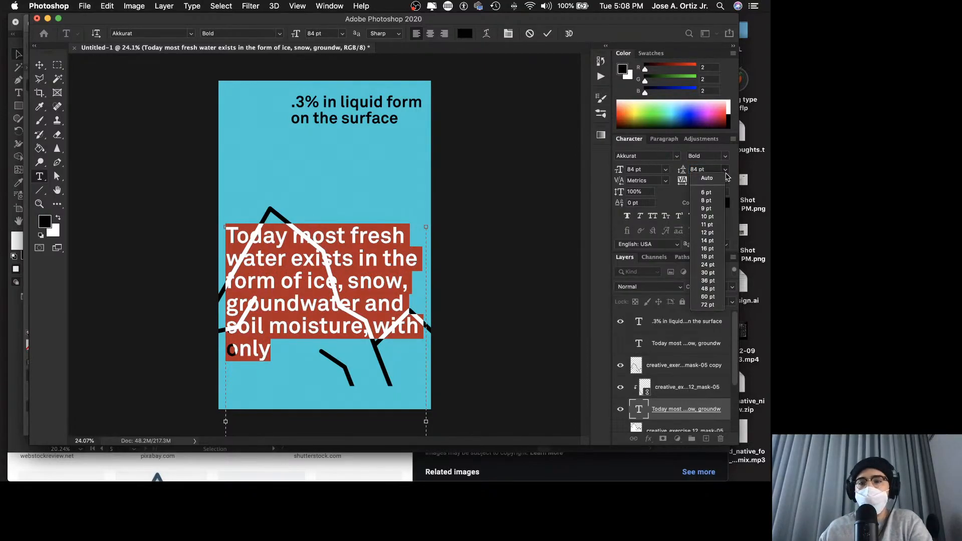
click(708, 304)
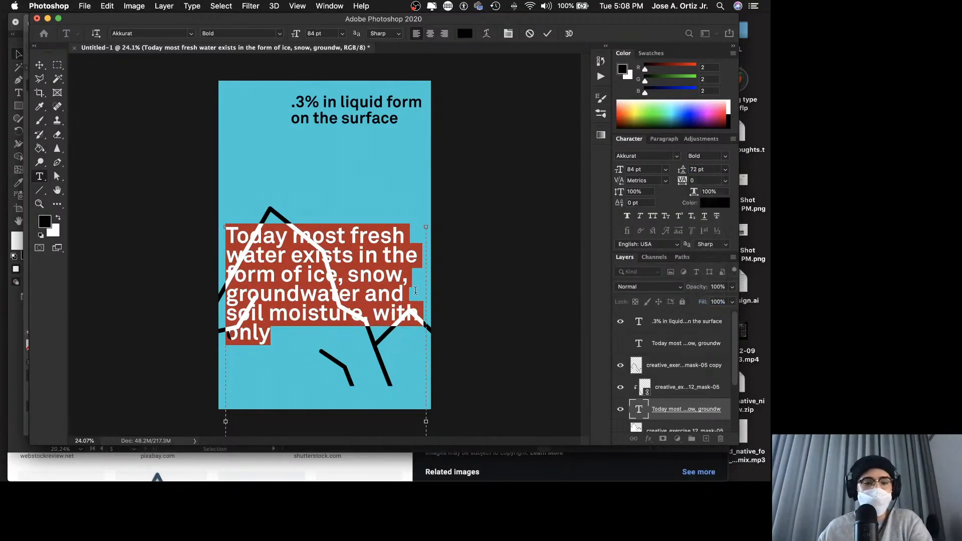
key(Escape)
Move the fresh-water paragraph down toward the poster's lower edge and hide the iceberg mask layer clipped to it.
key(v)
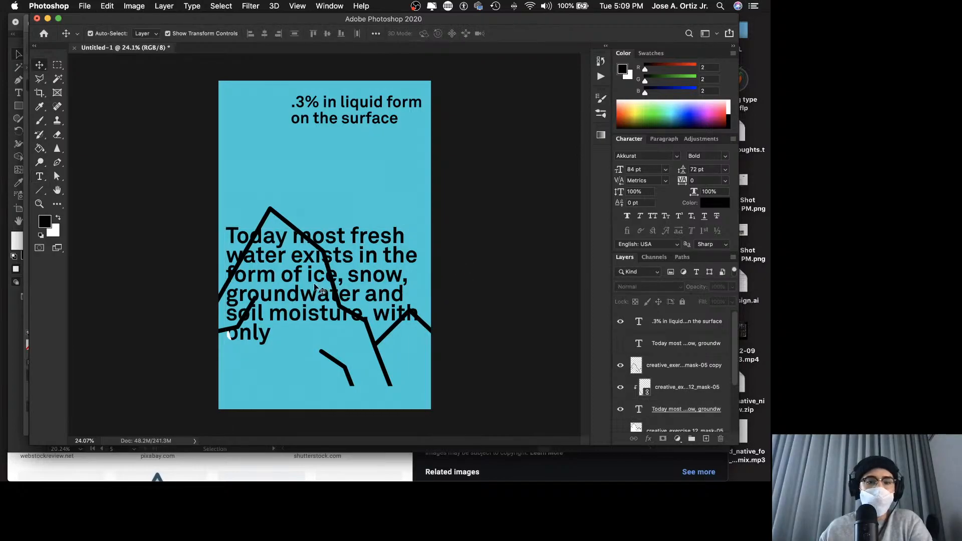
drag(299, 281, 298, 328)
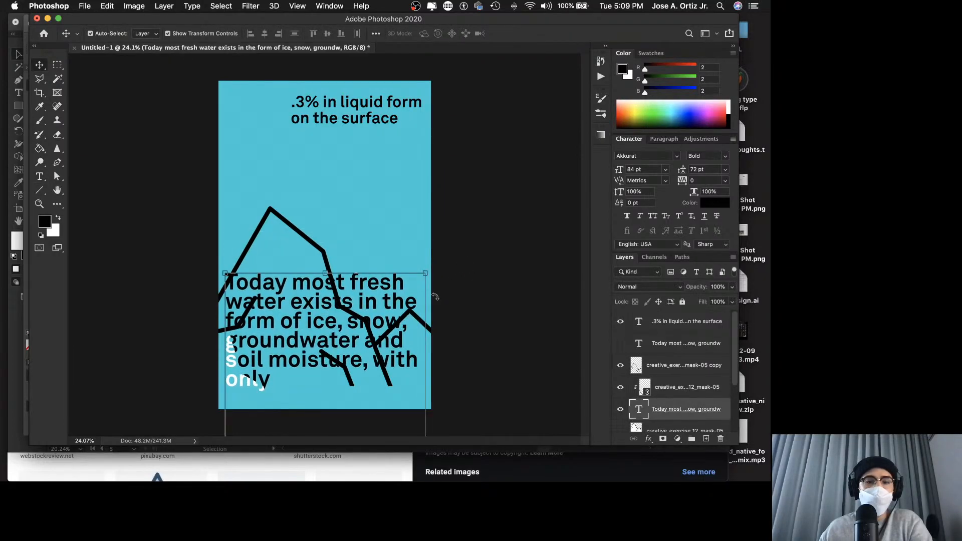
click(562, 322)
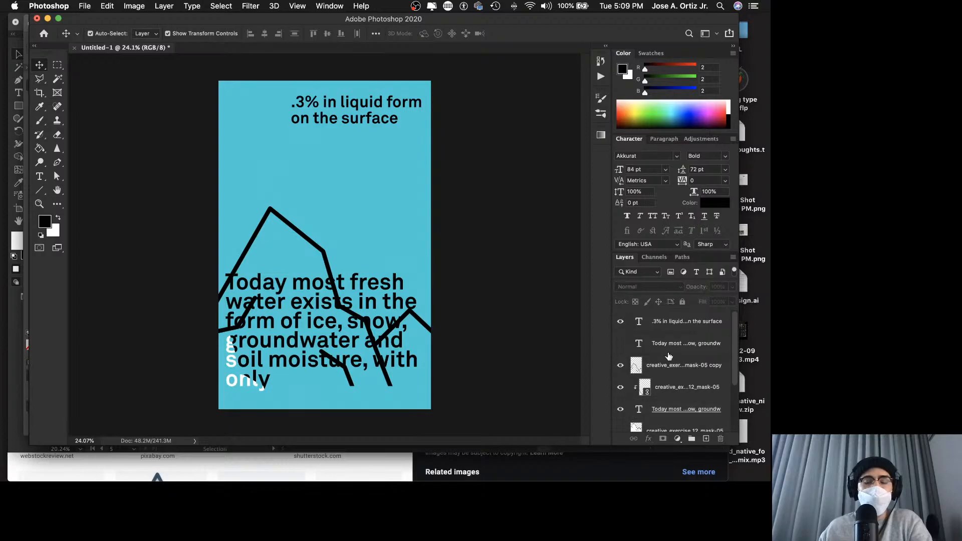
click(619, 387)
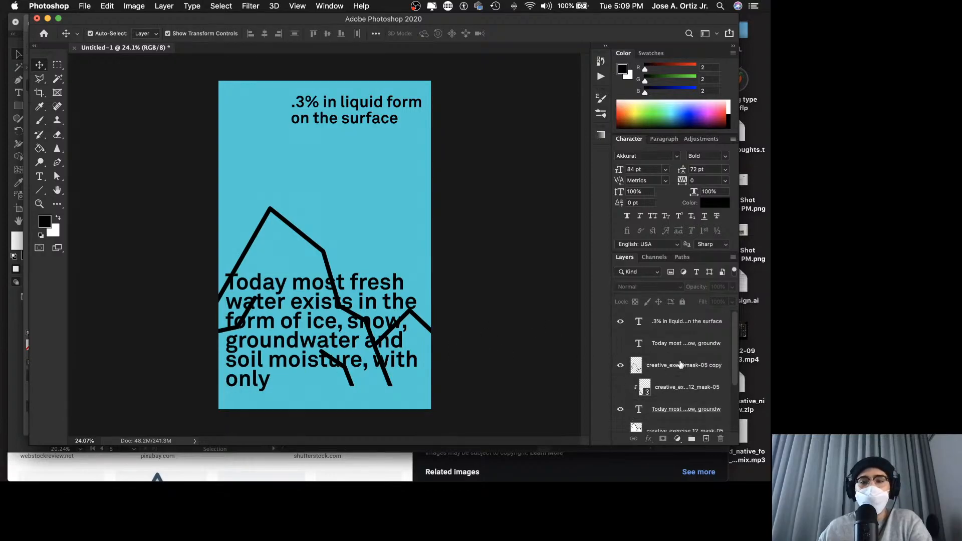
Apply a white (ffffff) Color Overlay to the iceberg outline layer, creative_exercise_12_mask-05 copy.
click(691, 366)
right_click(691, 368)
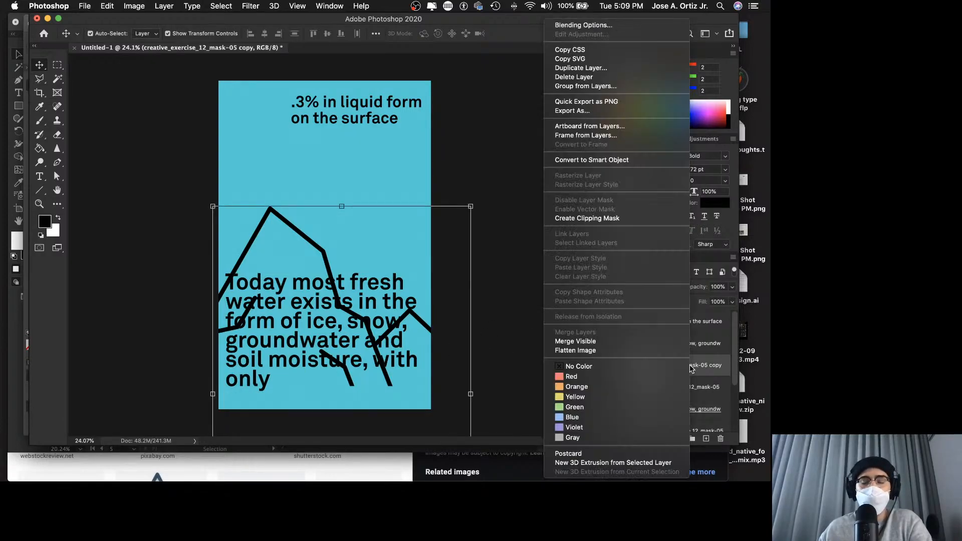
click(584, 25)
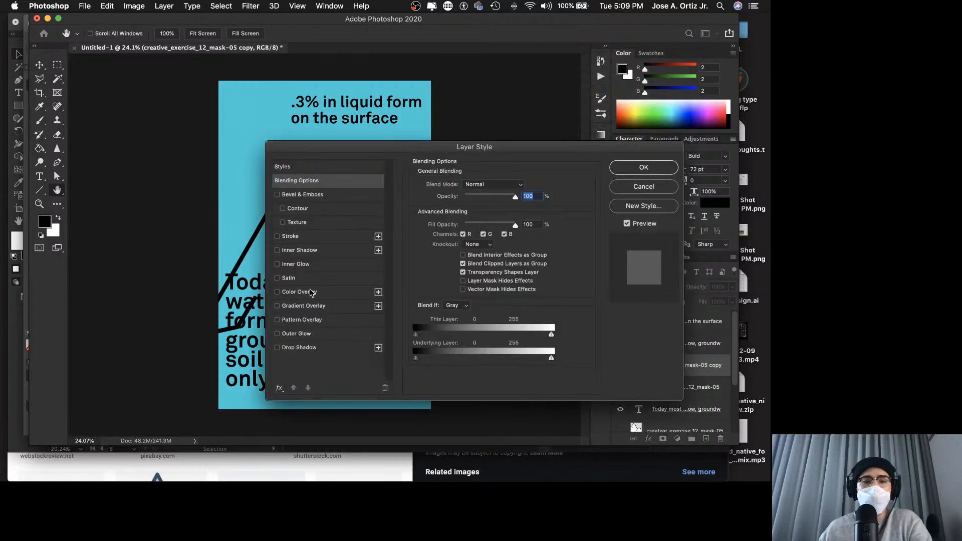
click(312, 293)
drag(298, 149, 463, 124)
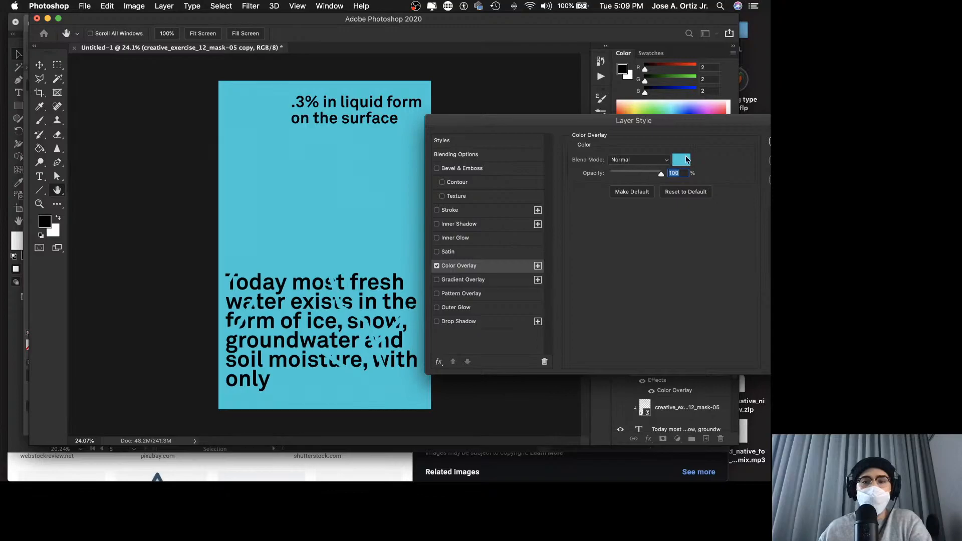
click(686, 159)
drag(508, 183, 492, 150)
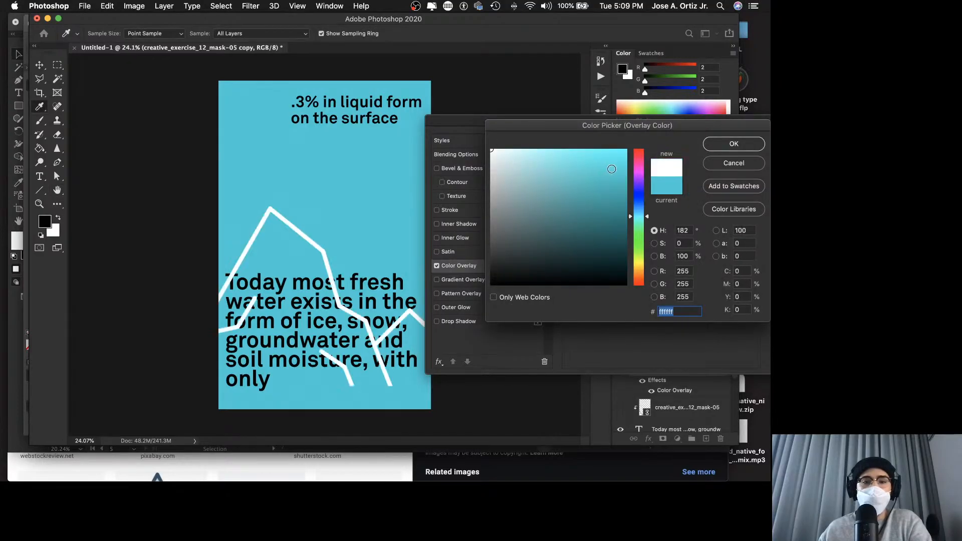
drag(628, 126, 551, 126)
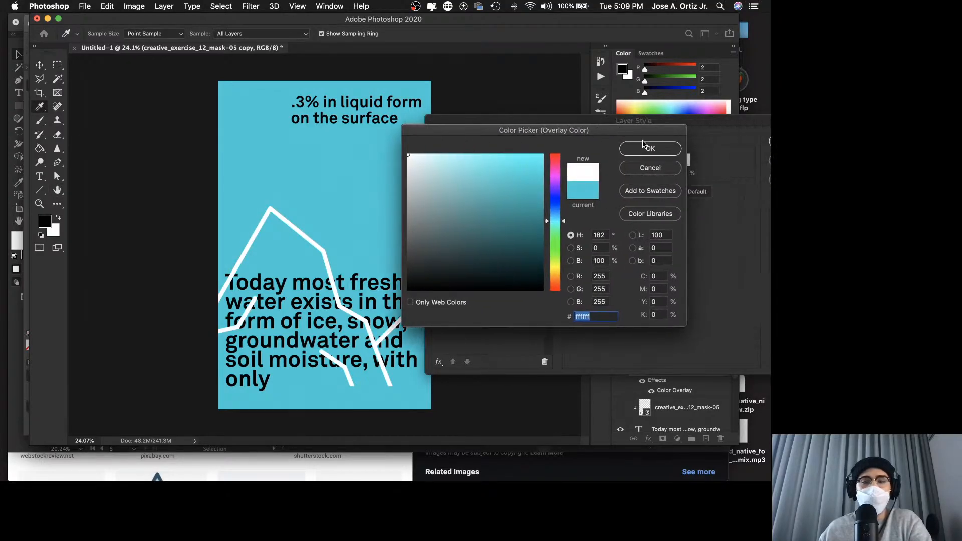
click(650, 146)
drag(635, 125, 521, 131)
click(689, 146)
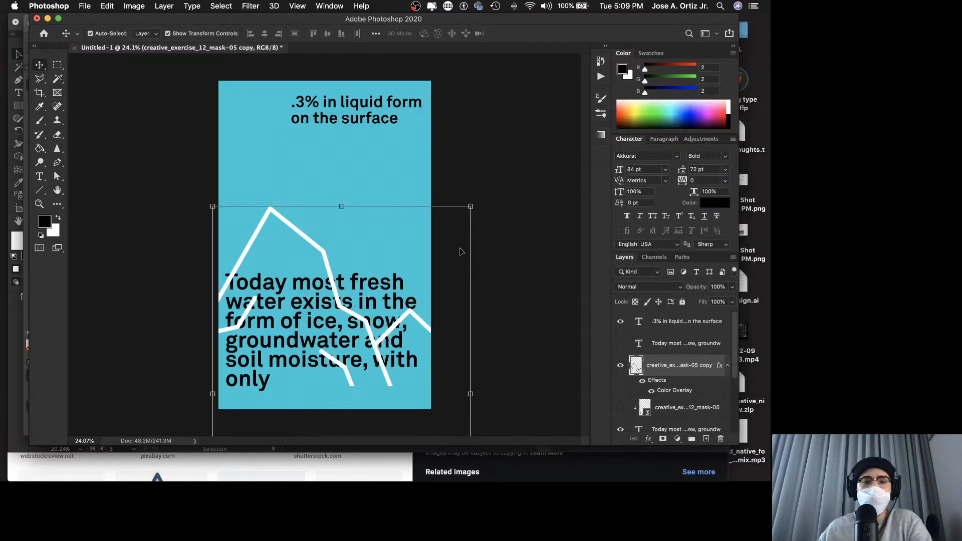
click(500, 253)
Bring the fresh-water paragraph in front of all other layers and shift it slightly down and to the right.
click(365, 304)
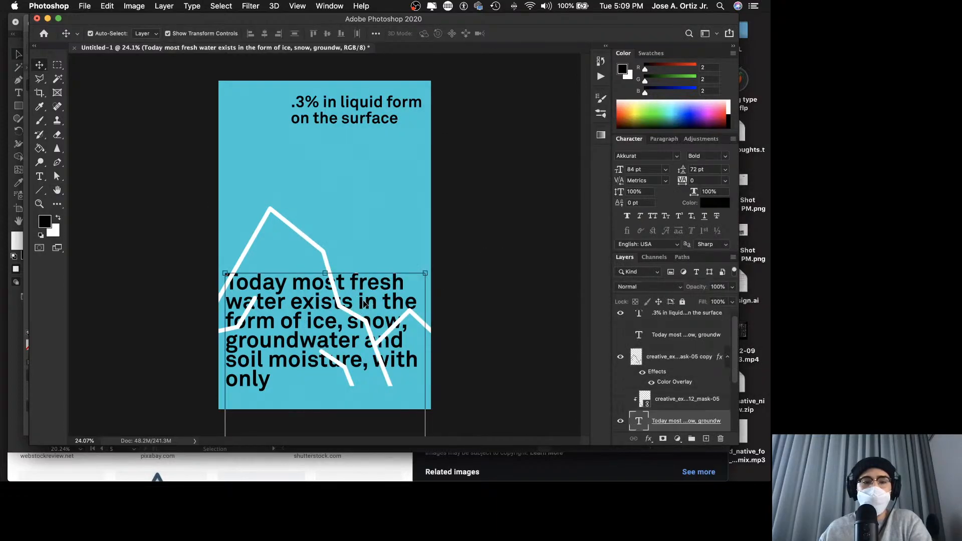
key(super+shift+bracketright)
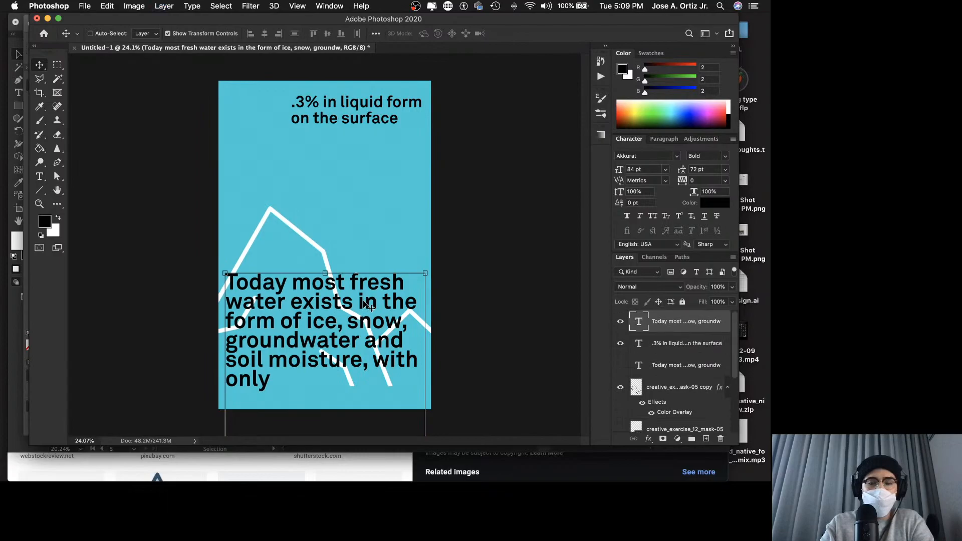
click(450, 262)
drag(263, 287, 263, 295)
click(456, 261)
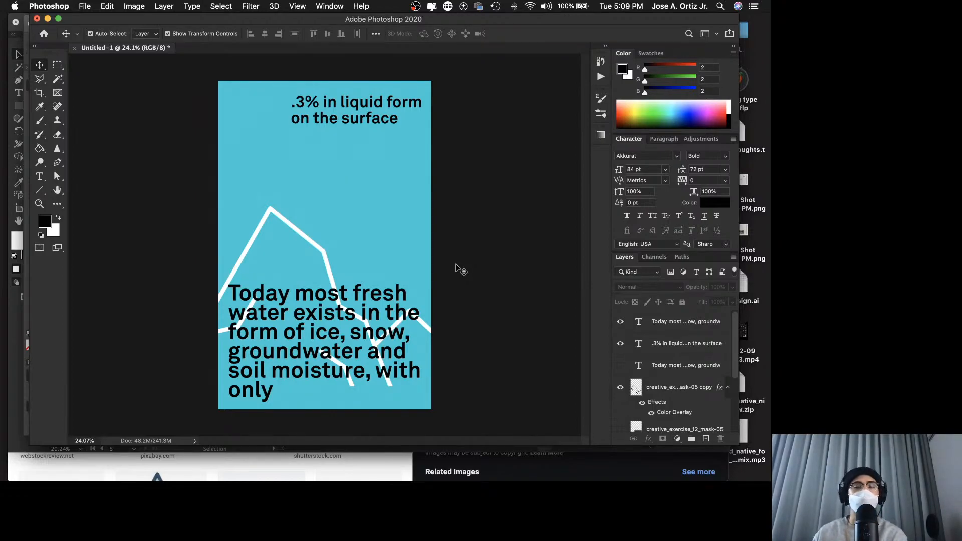
Save the poster on the computer as creative_exercise_12.psd in the CREATIVE EXERCISES folder, with Maximize Compatibility enabled.
key(super)
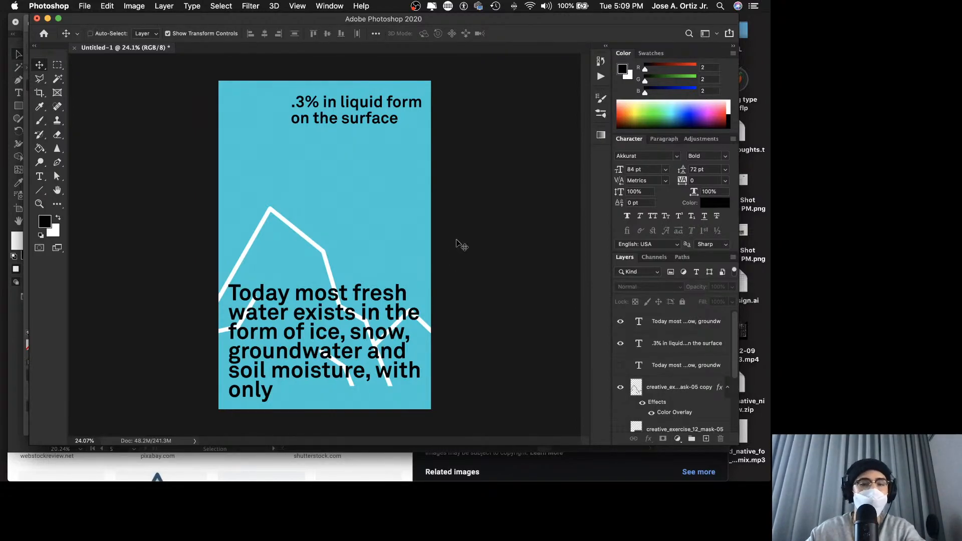
key(super+s)
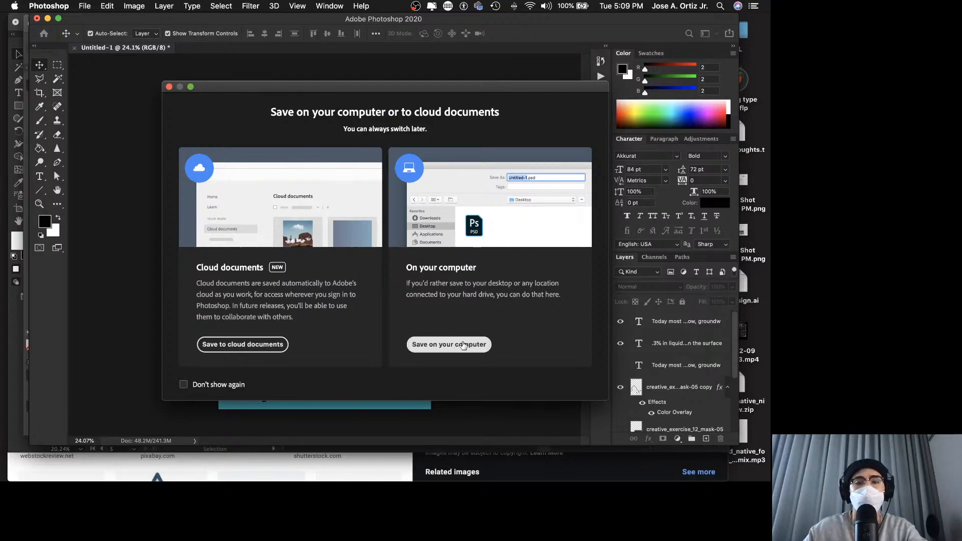
click(456, 344)
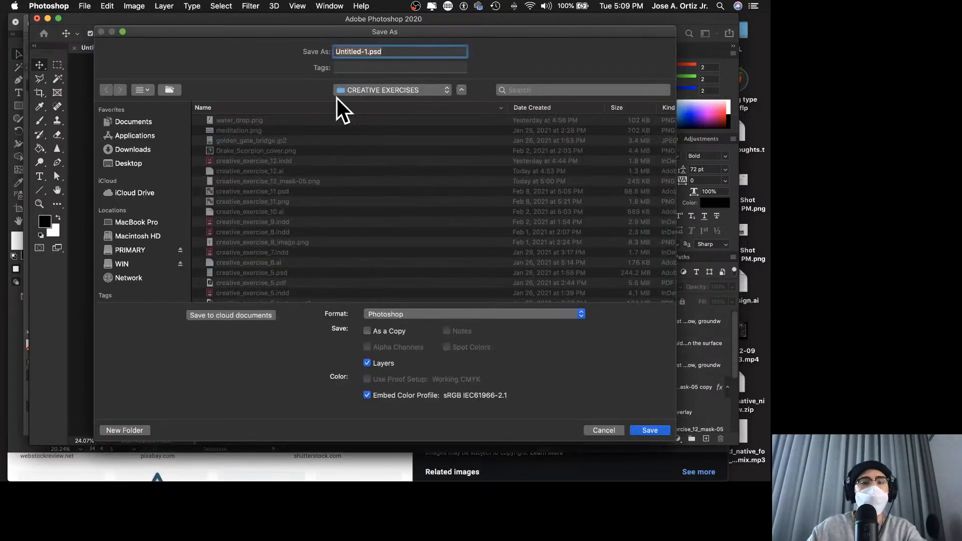
click(273, 172)
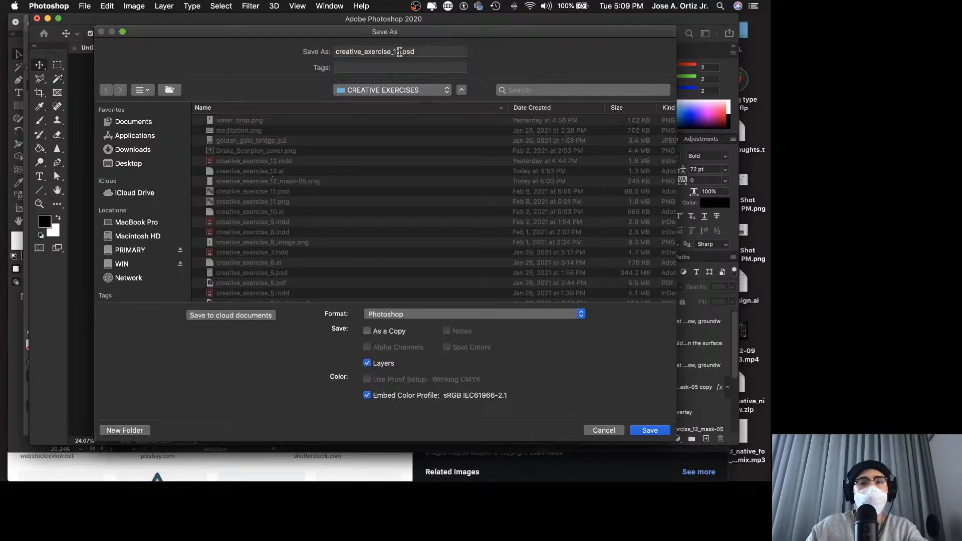
click(399, 52)
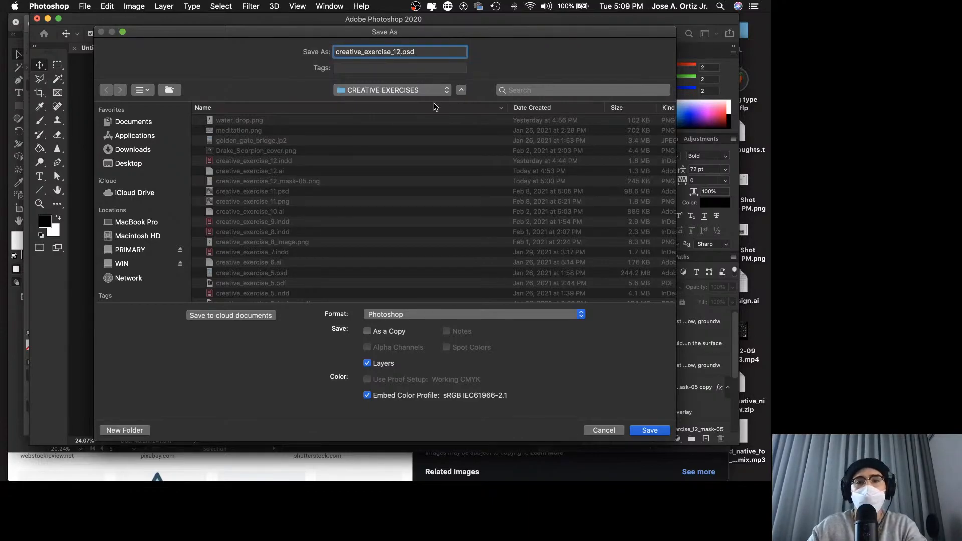
click(648, 431)
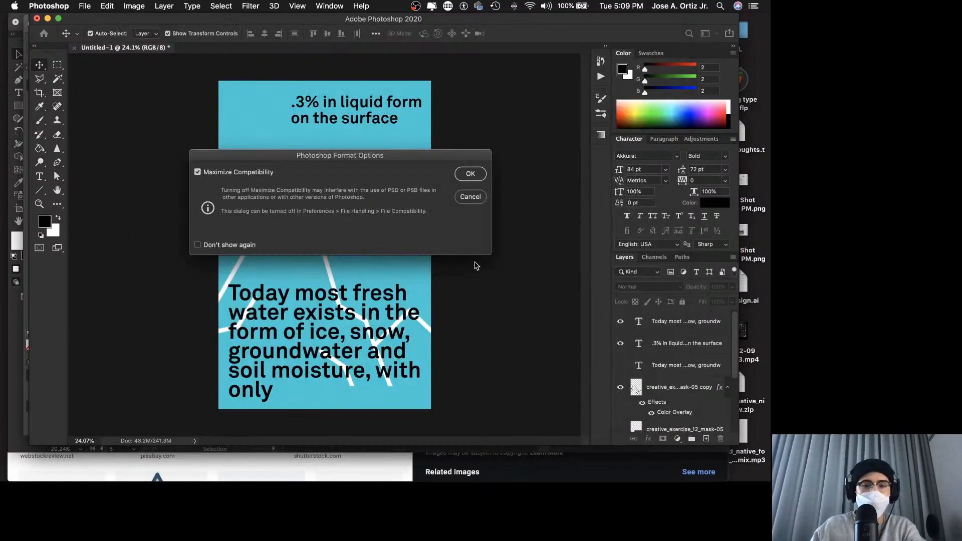
click(469, 173)
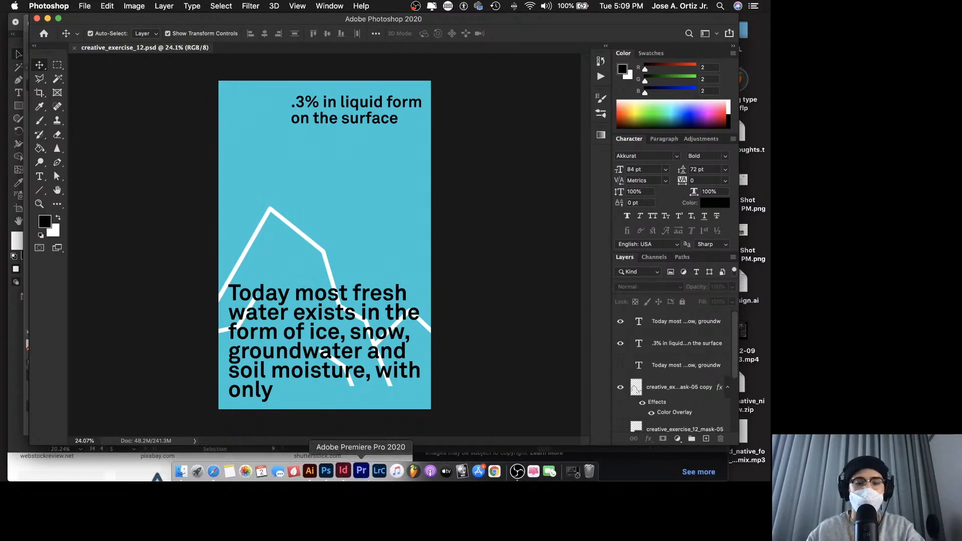
Switch to InDesign and present creative_exercise_12.indd full screen starting from page 2.
click(347, 471)
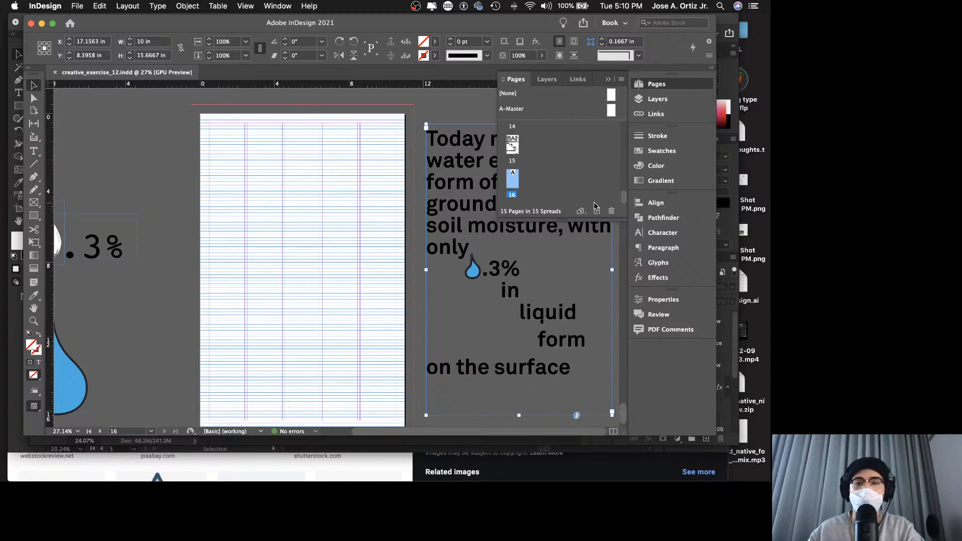
scroll(526, 149, up, 10)
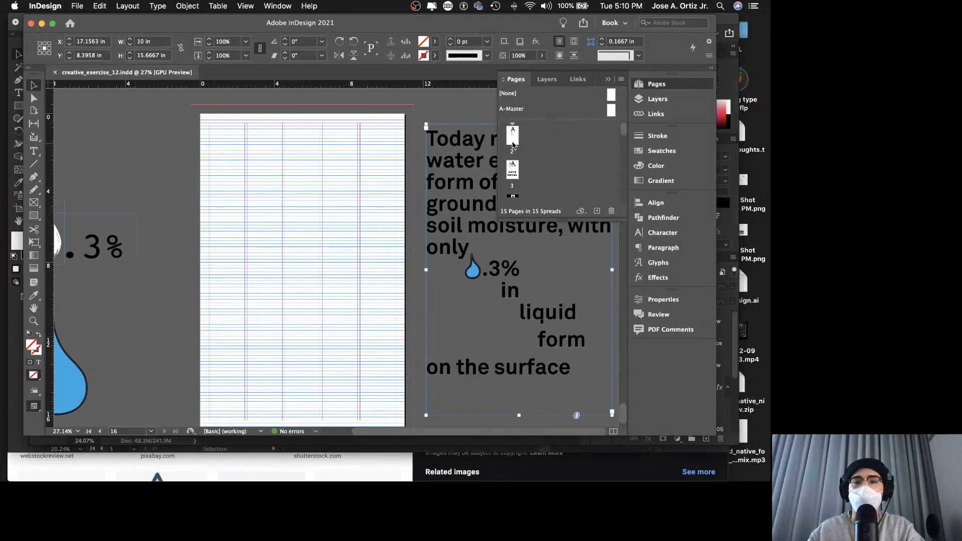
double_click(513, 136)
key(shift+w)
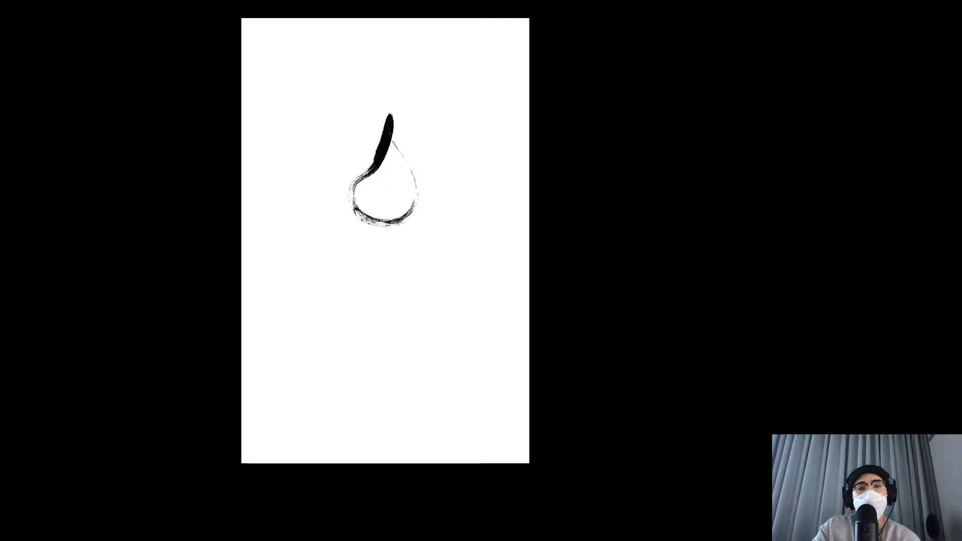
Page forward through the "save water" poster variations to compare their colours, typefaces and text placement.
key(Right)
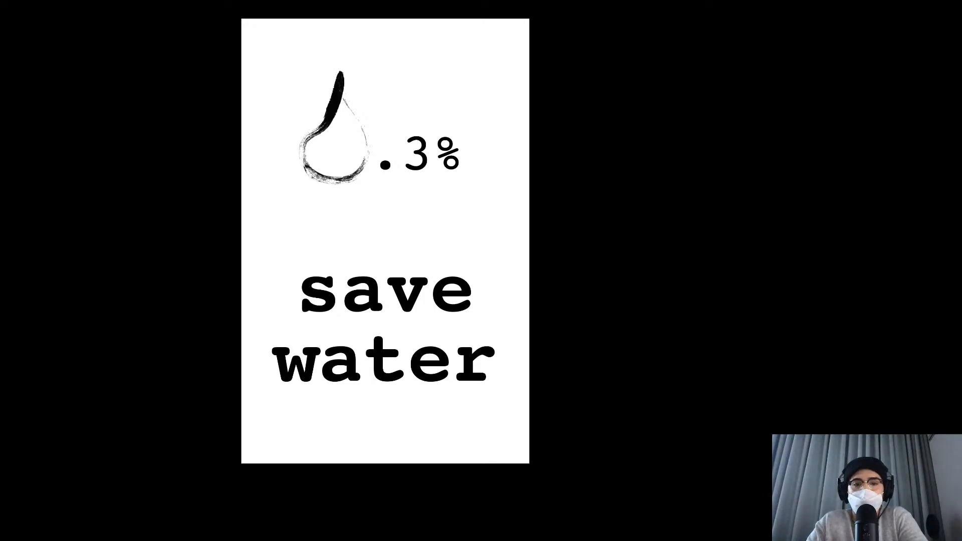
key(Right)
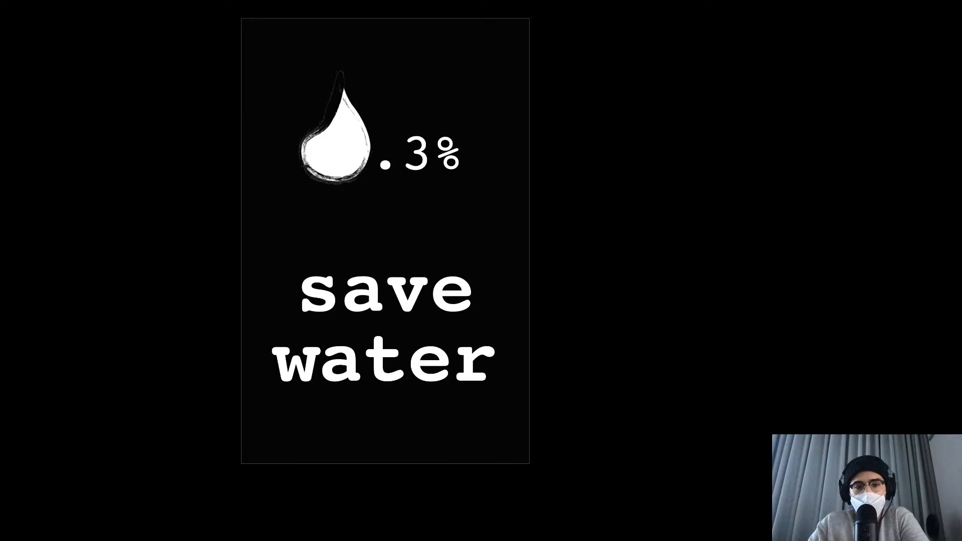
key(Right)
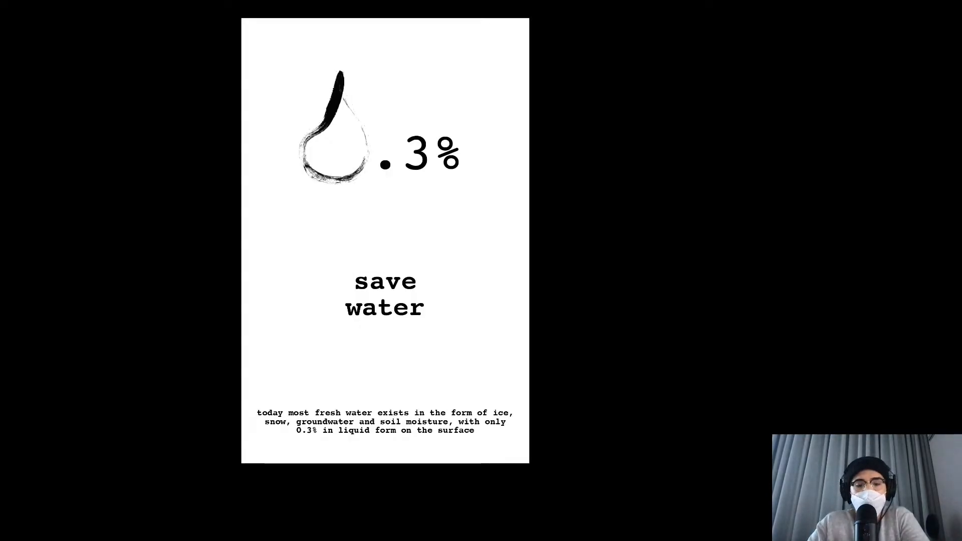
key(Right)
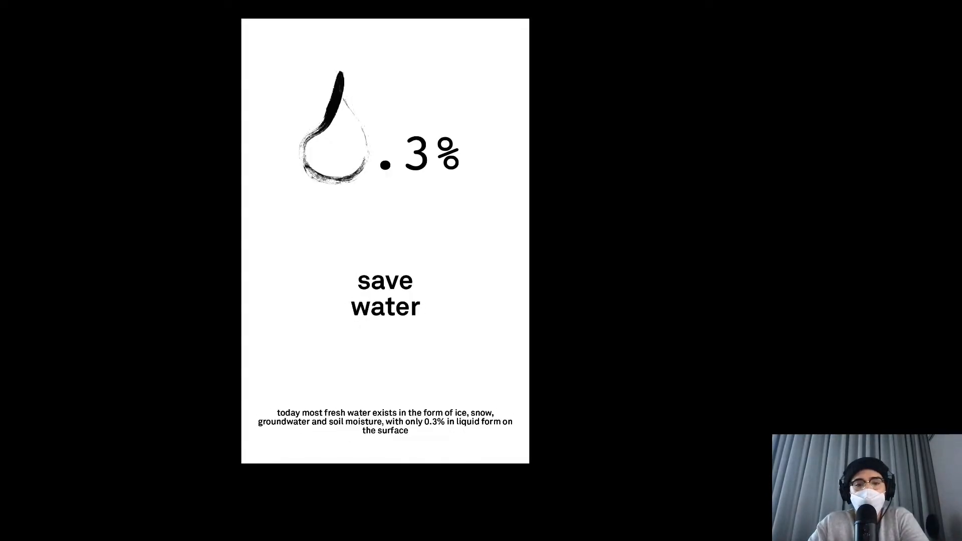
key(Right)
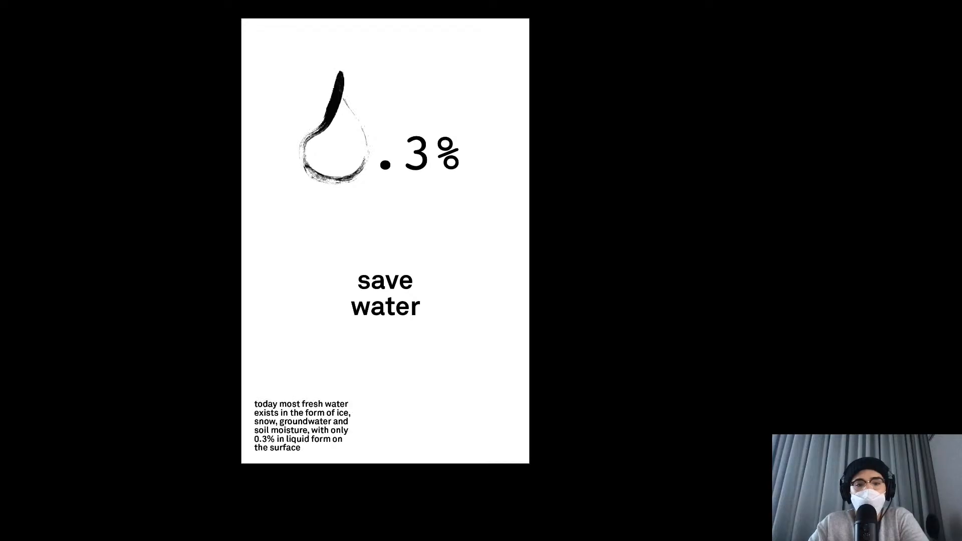
key(Right)
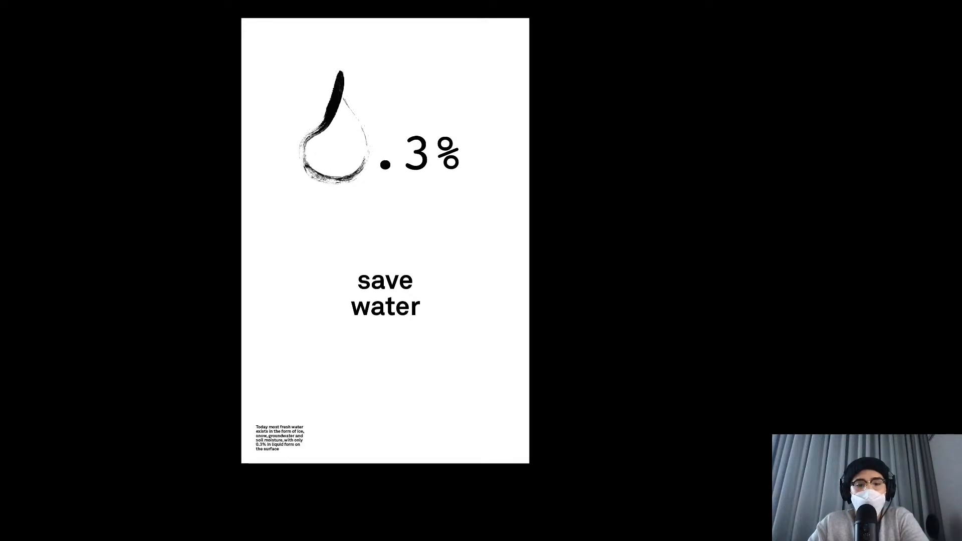